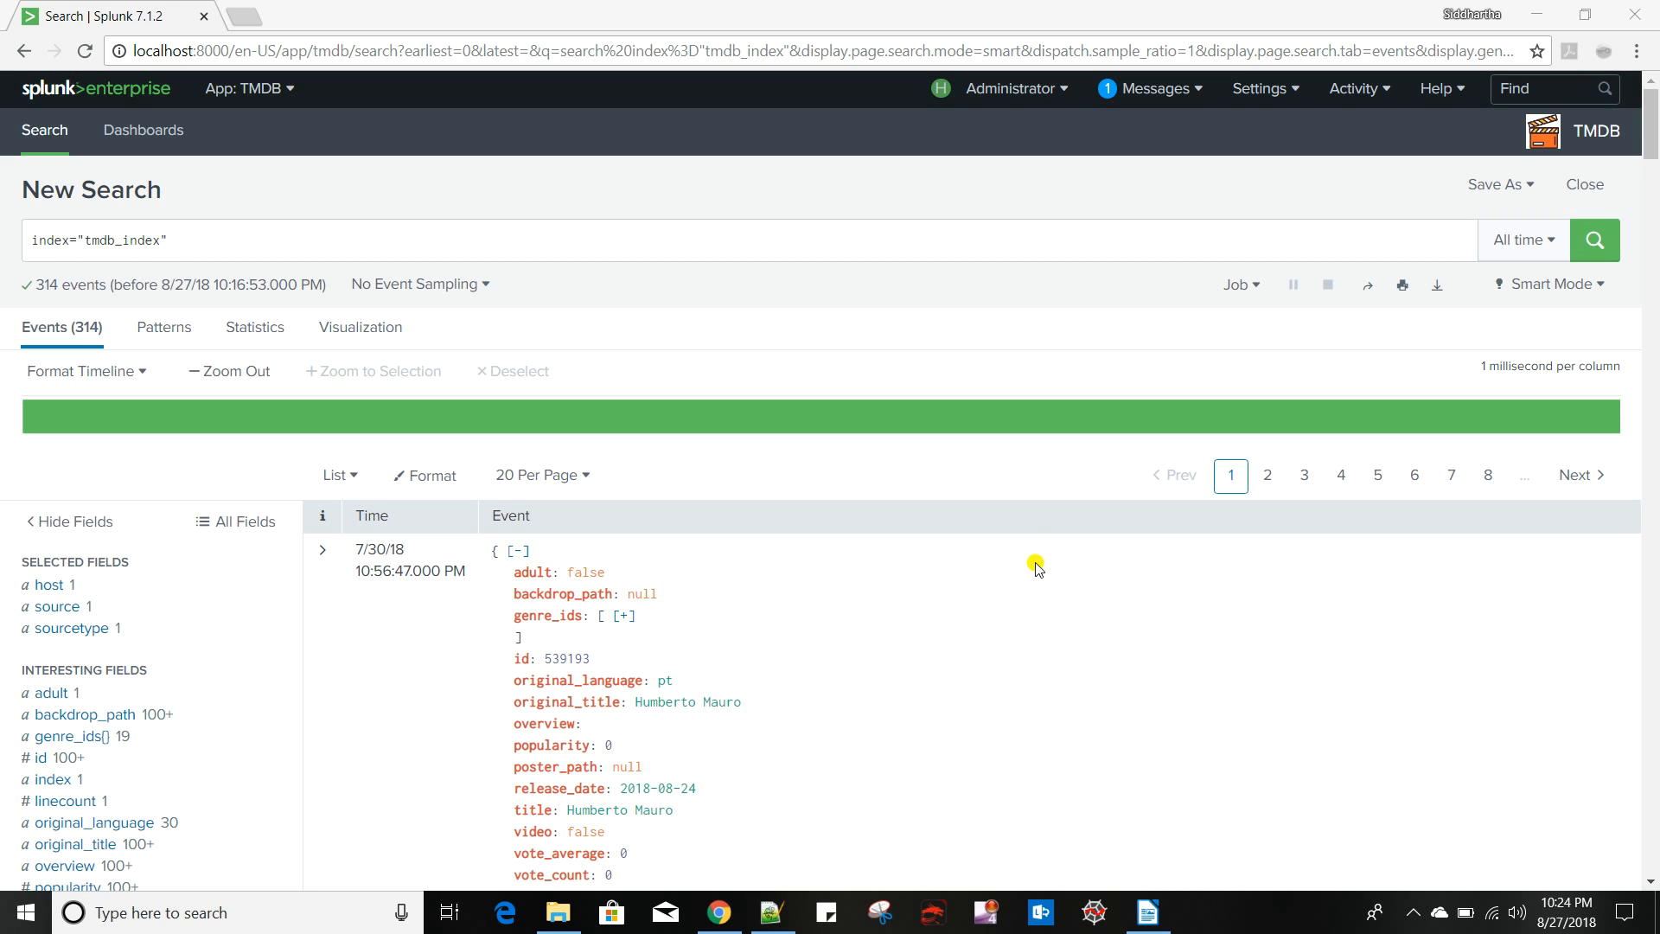
Review the dashboard mock-up in the LibreOffice Writer document, from the filters to the movie details table, against the Splunk event fields
left_click(1156, 929)
scroll(484, 454, "down", 3)
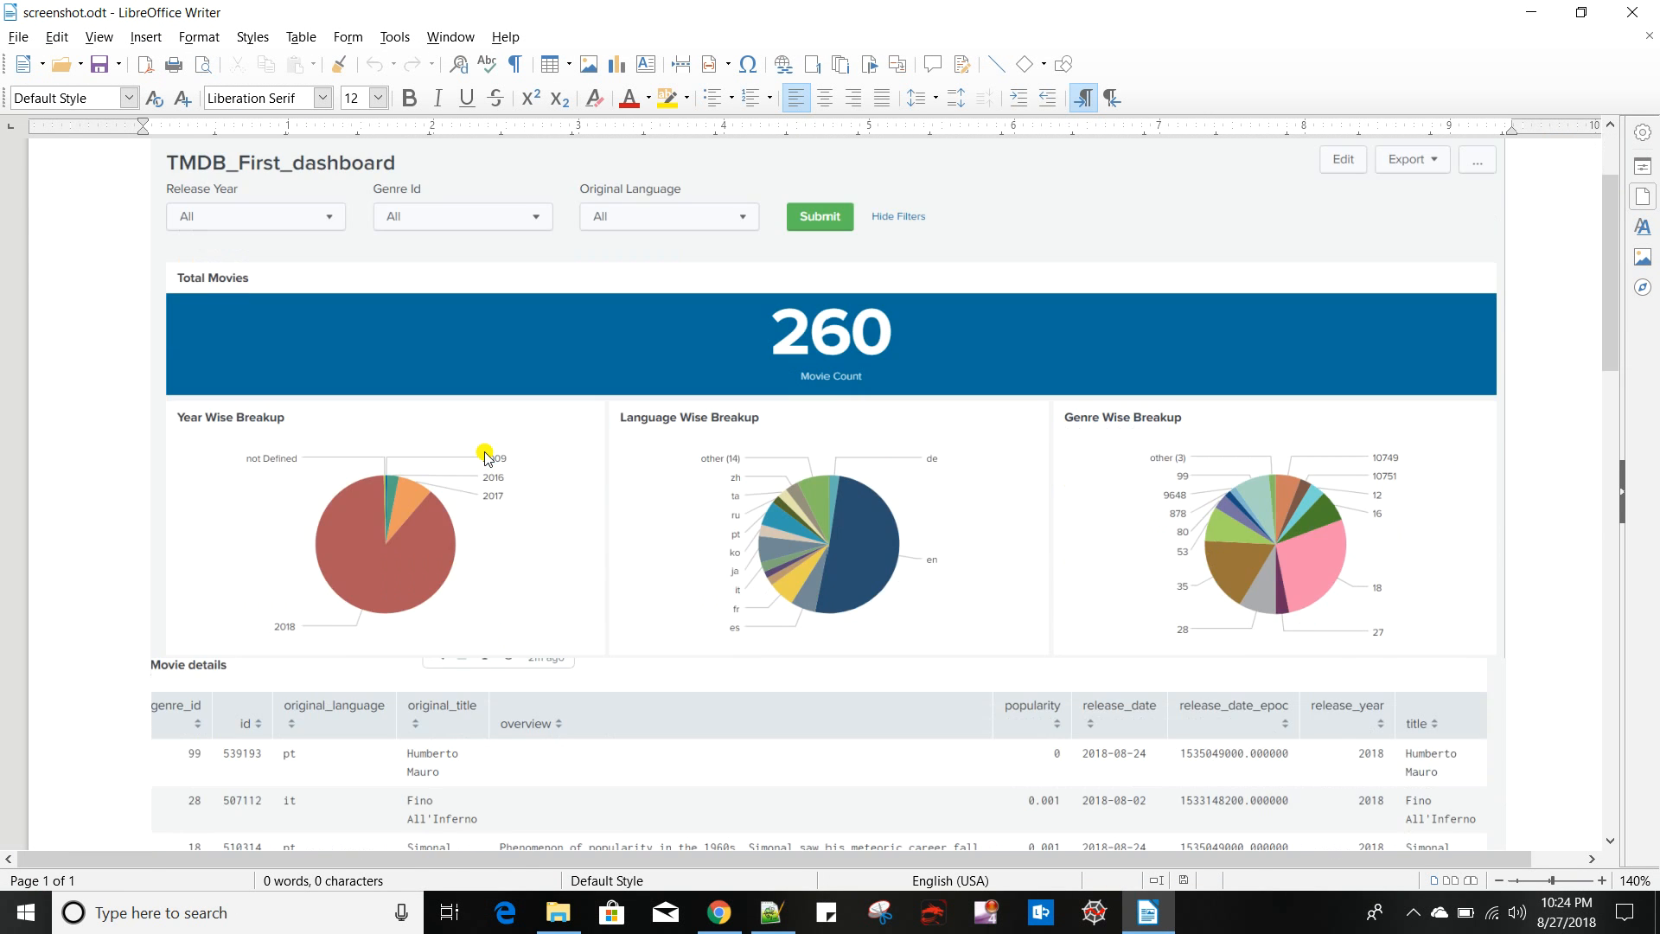
scroll(486, 456, "up", 3)
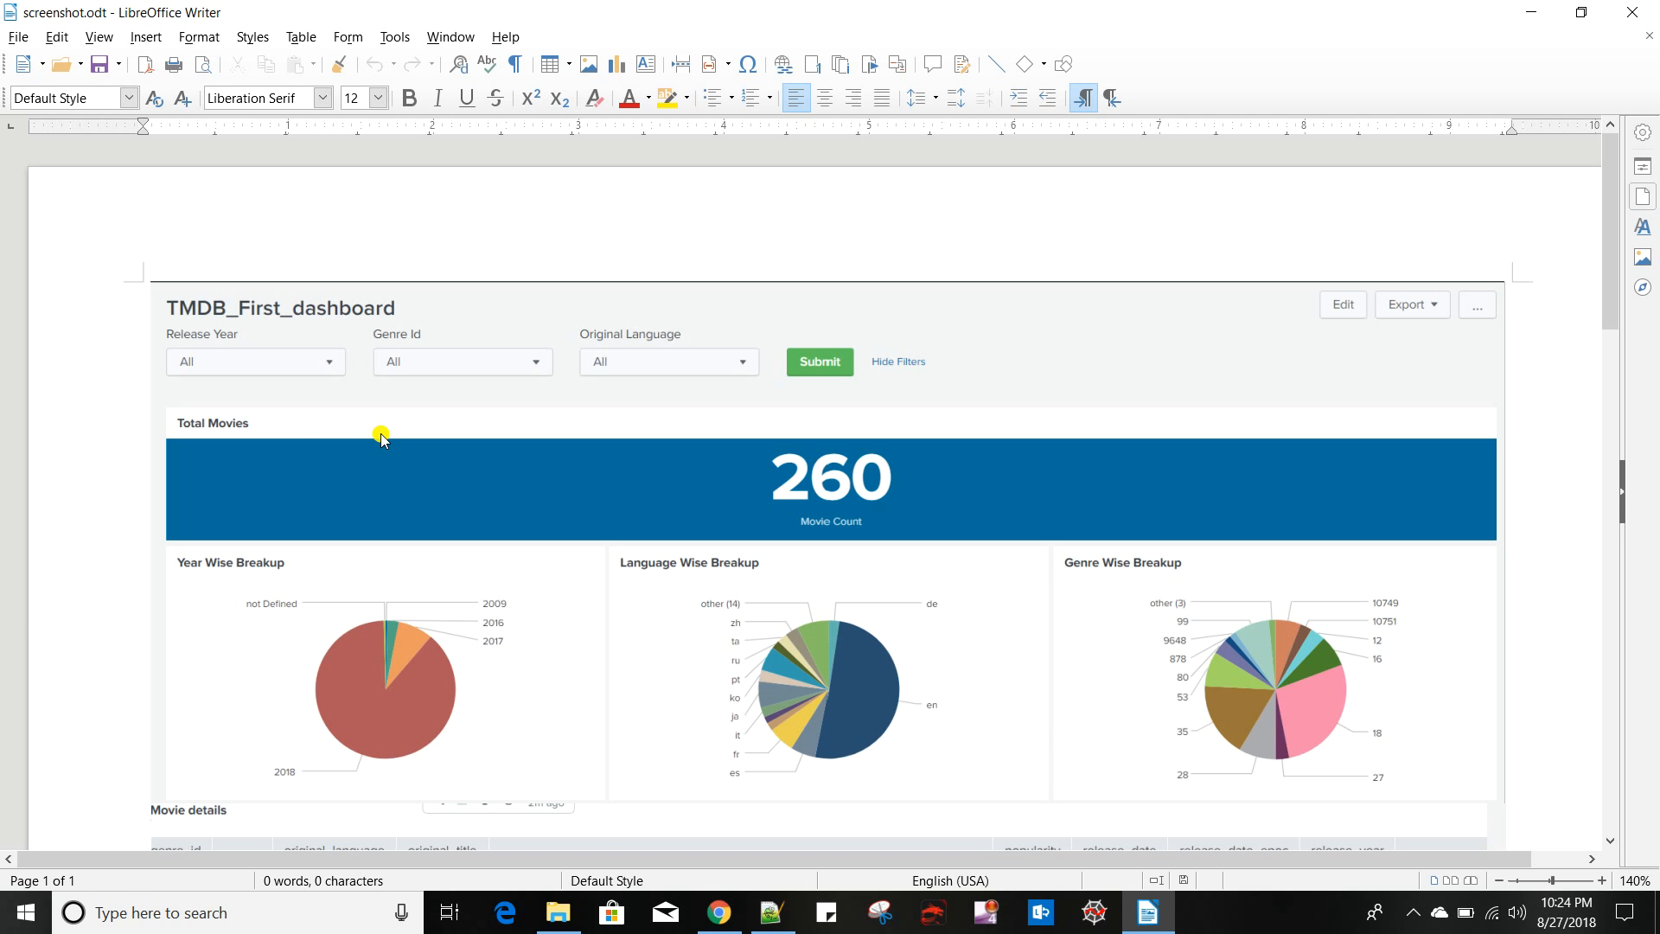
key("alt+Tab")
scroll(388, 560, "down", 2)
scroll(388, 560, "down", 2)
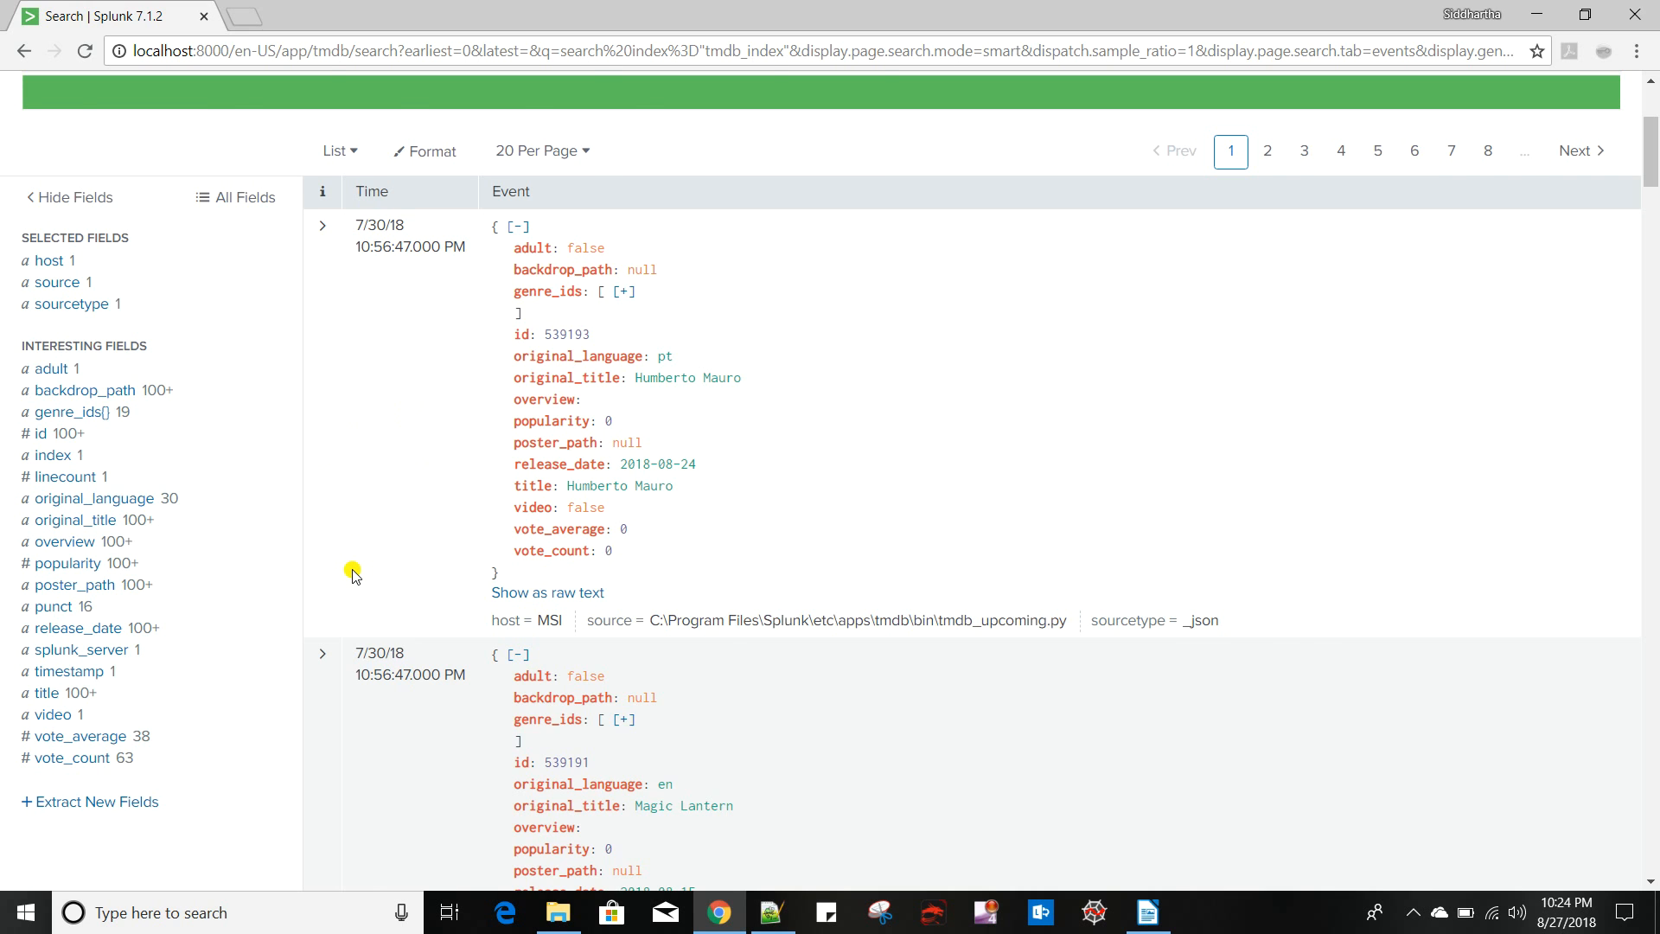
key("alt+Tab")
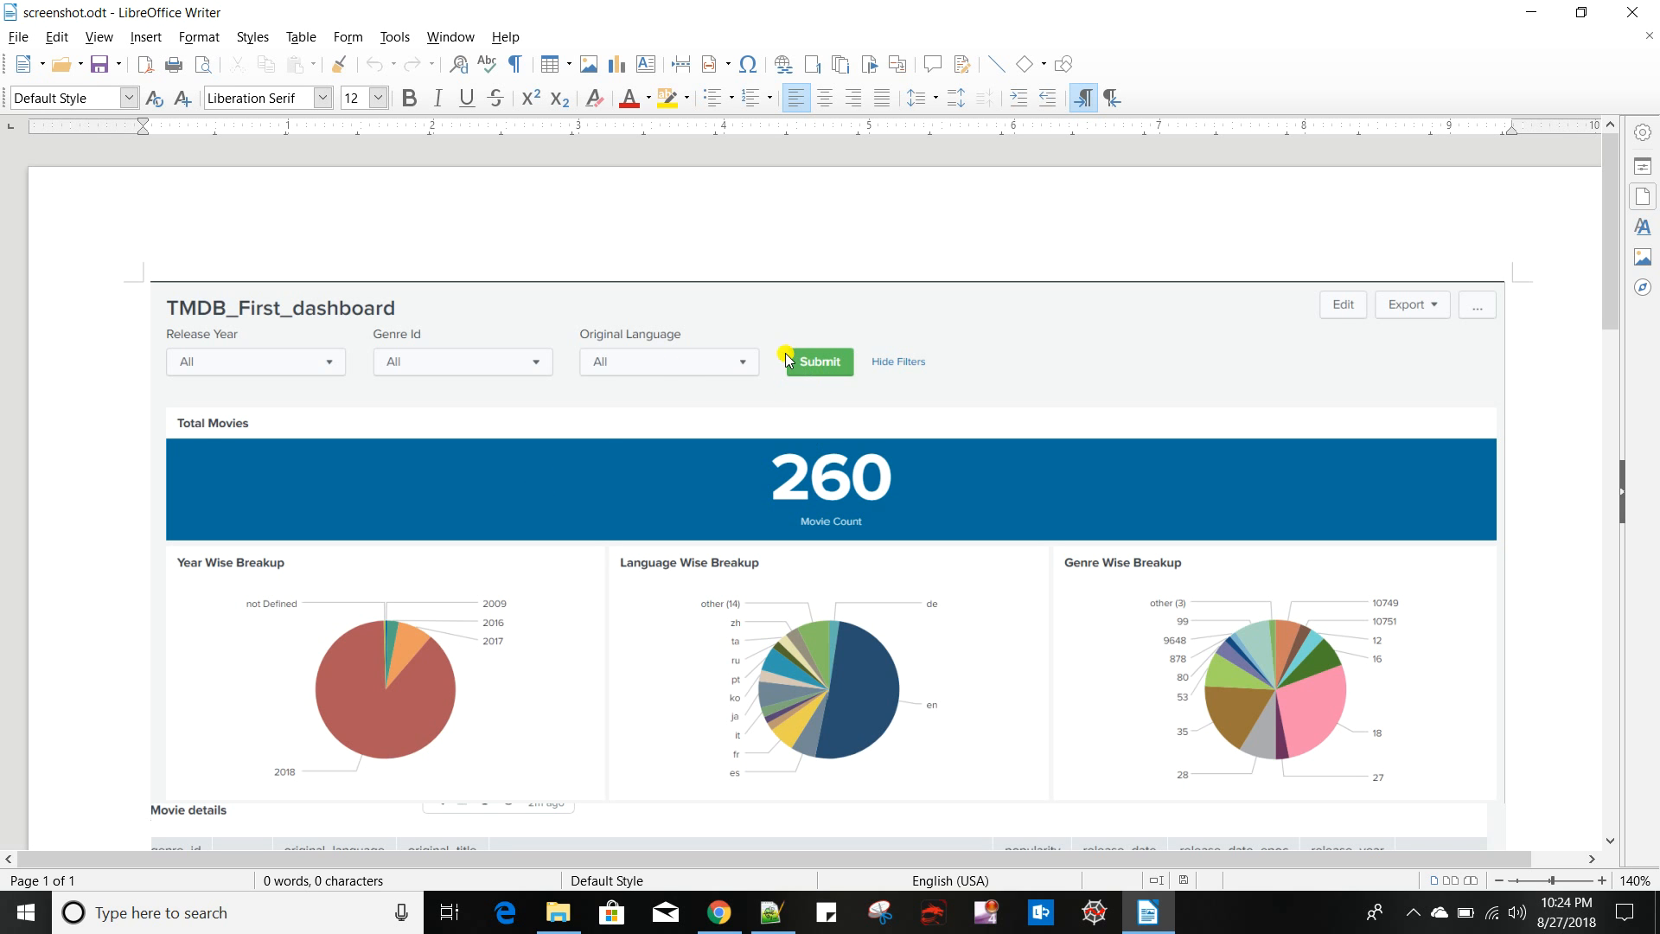
scroll(624, 456, "down", 1)
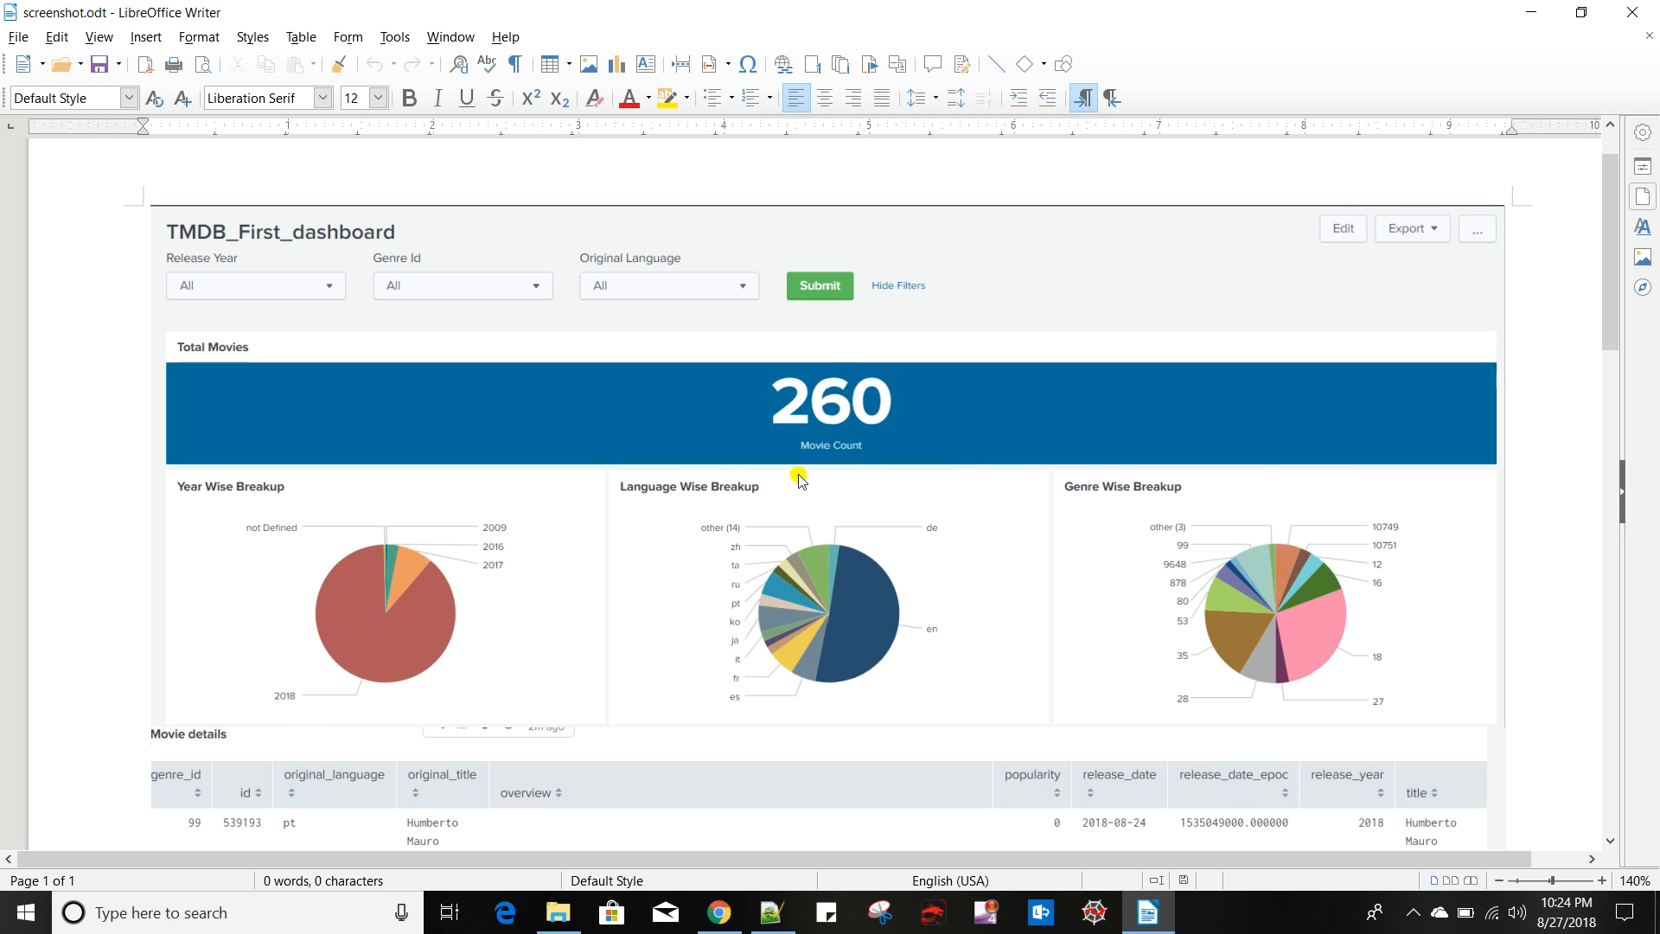
scroll(504, 551, "down", 3)
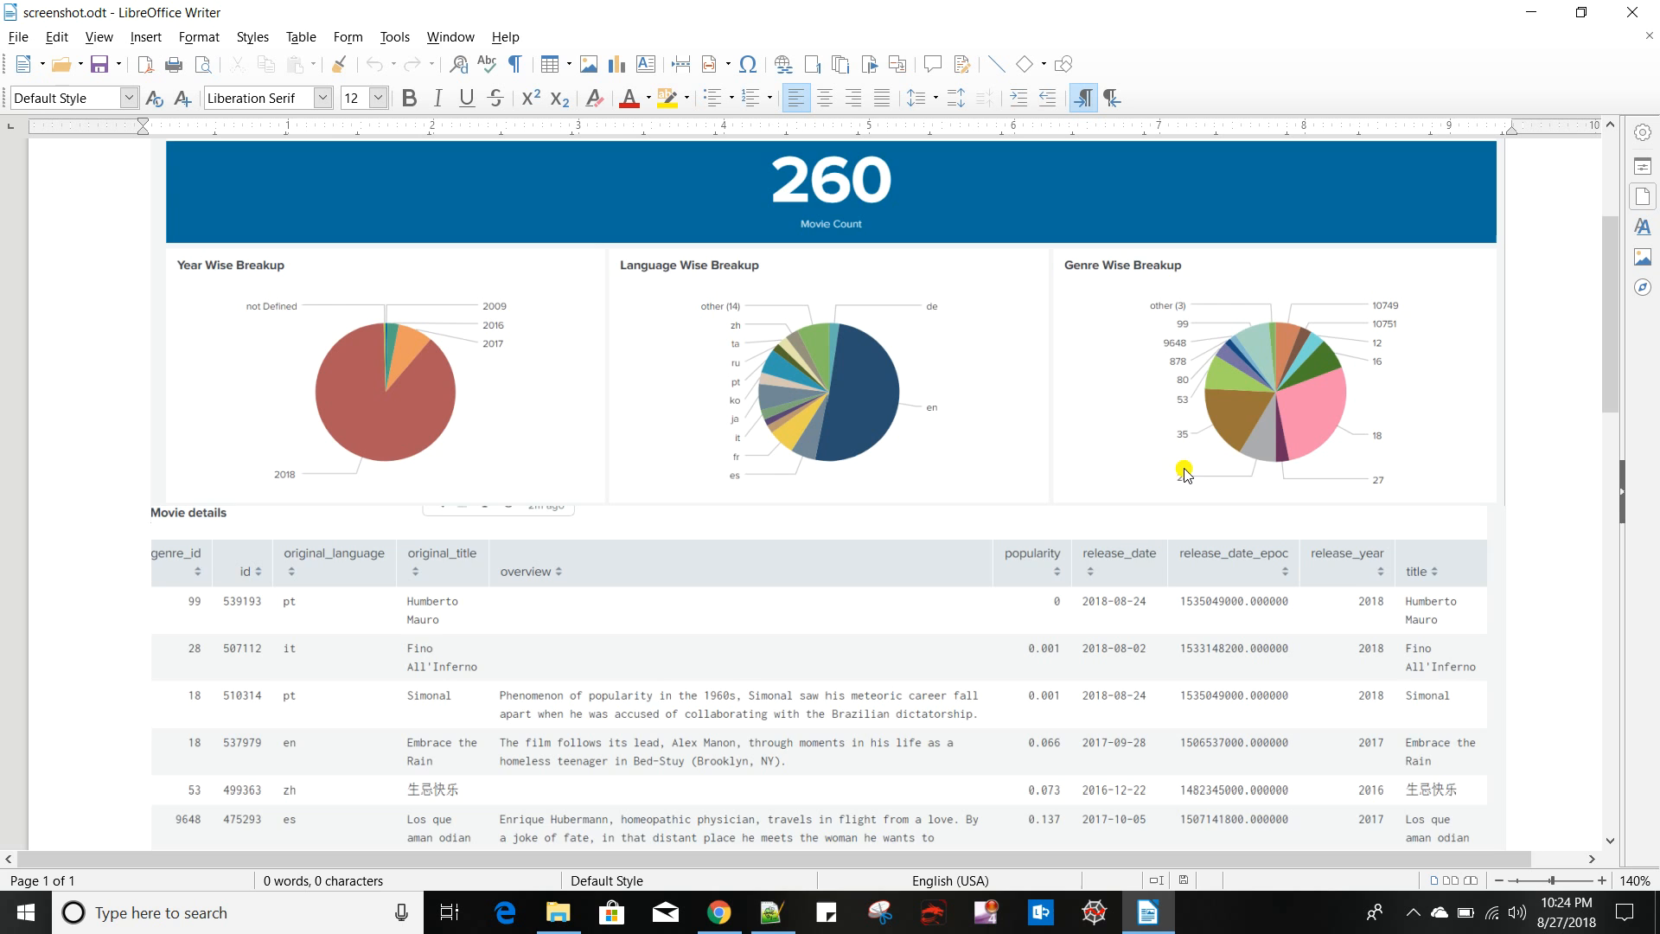
scroll(666, 519, "down", 3)
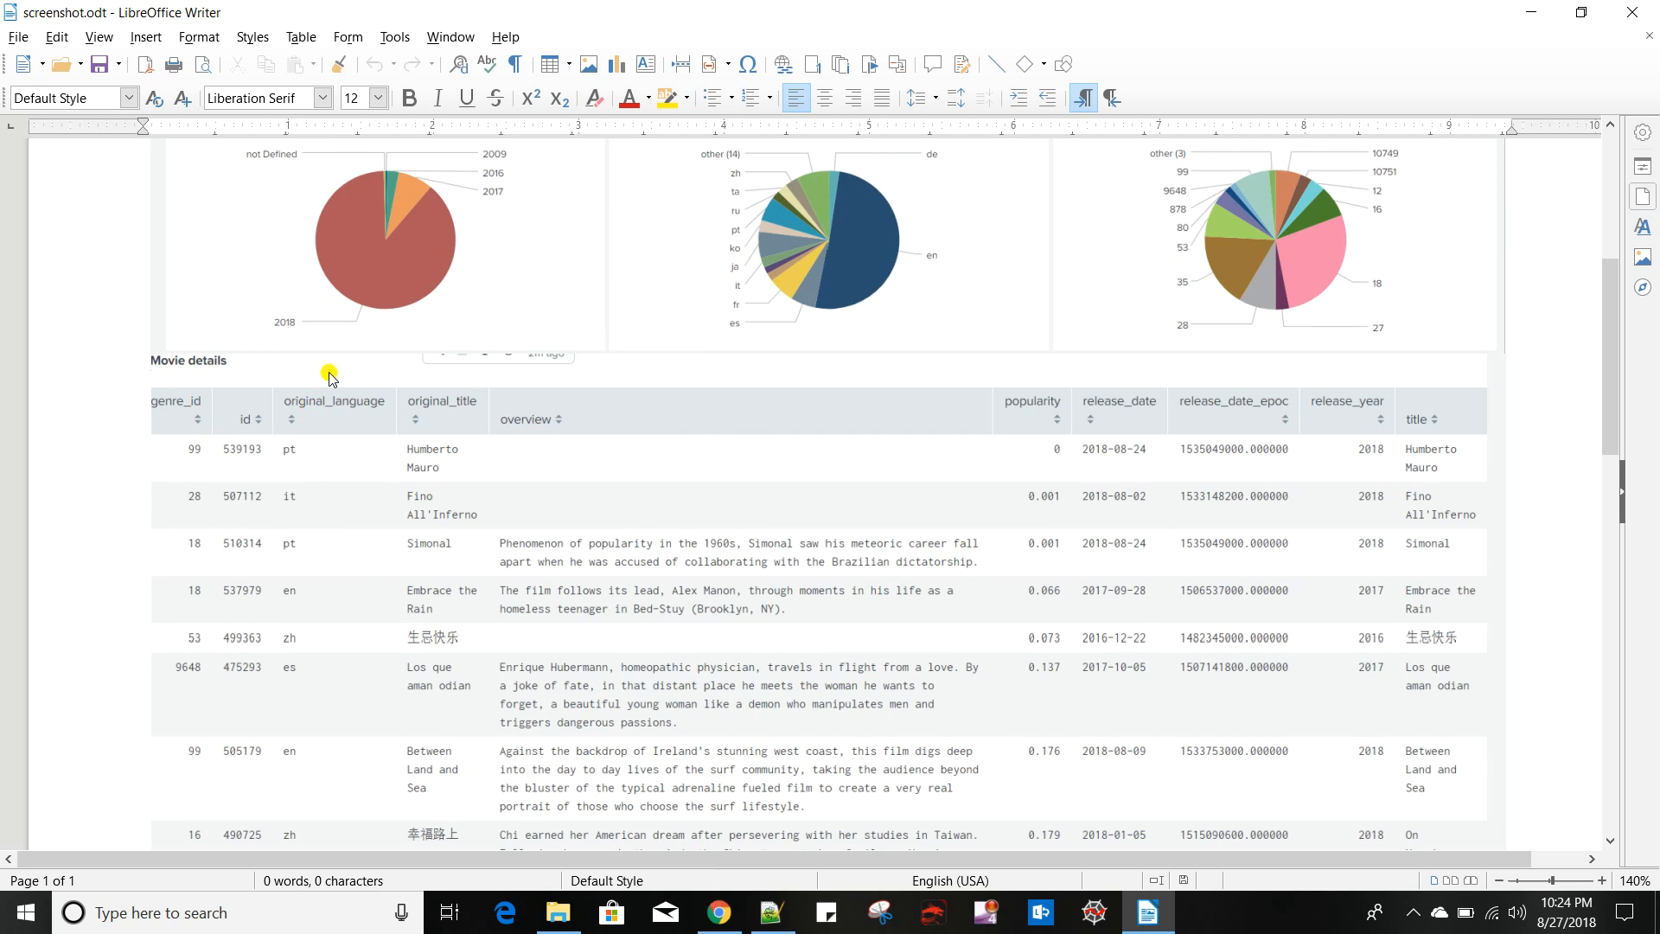
Switch to Splunk and pipe the tmdb_index search into table id,release_date,title,genre_ids{},original_language,original_title,overview,popularity,_time
key("alt+Tab")
scroll(381, 536, "up", 5)
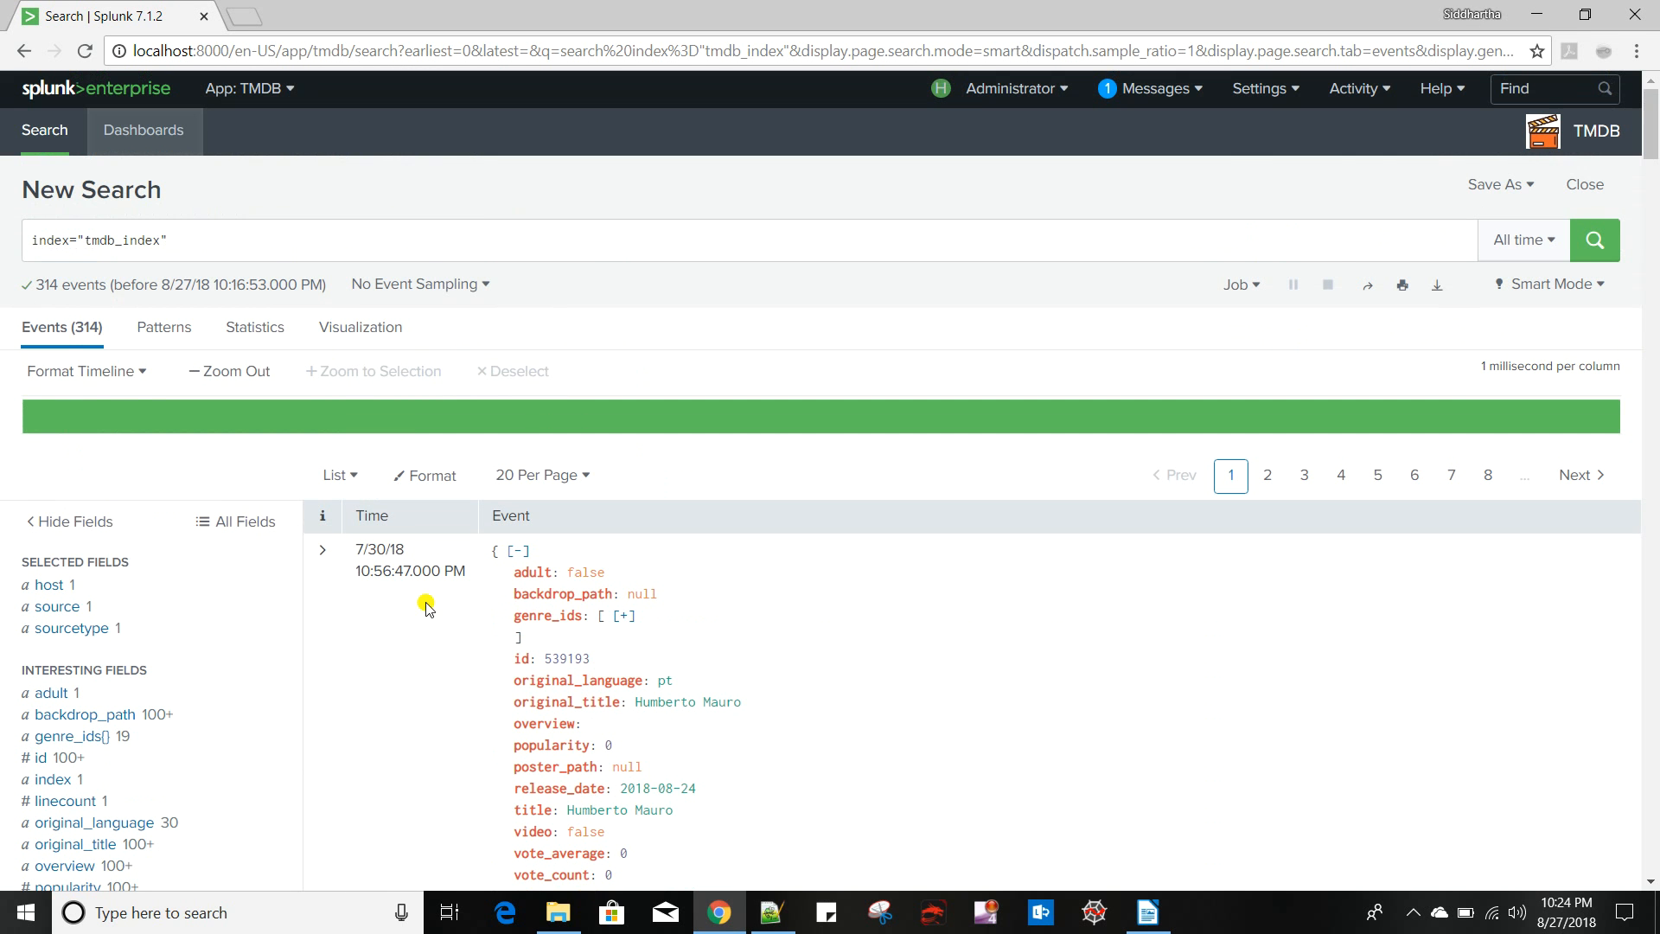
left_click(197, 244)
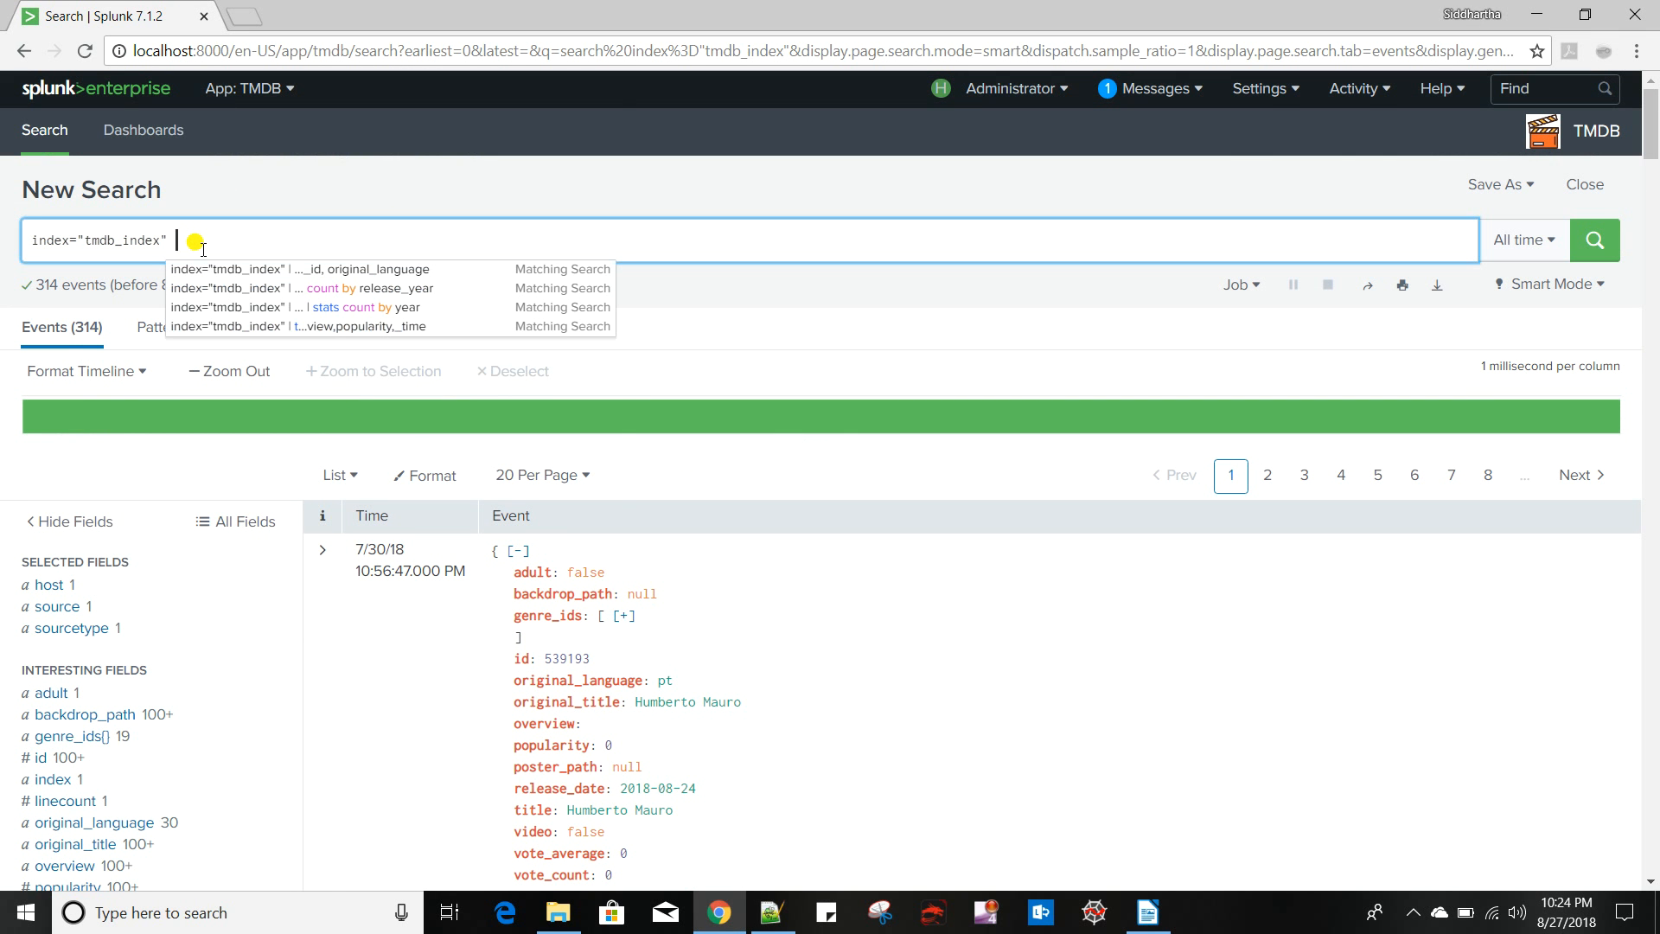
type("| table")
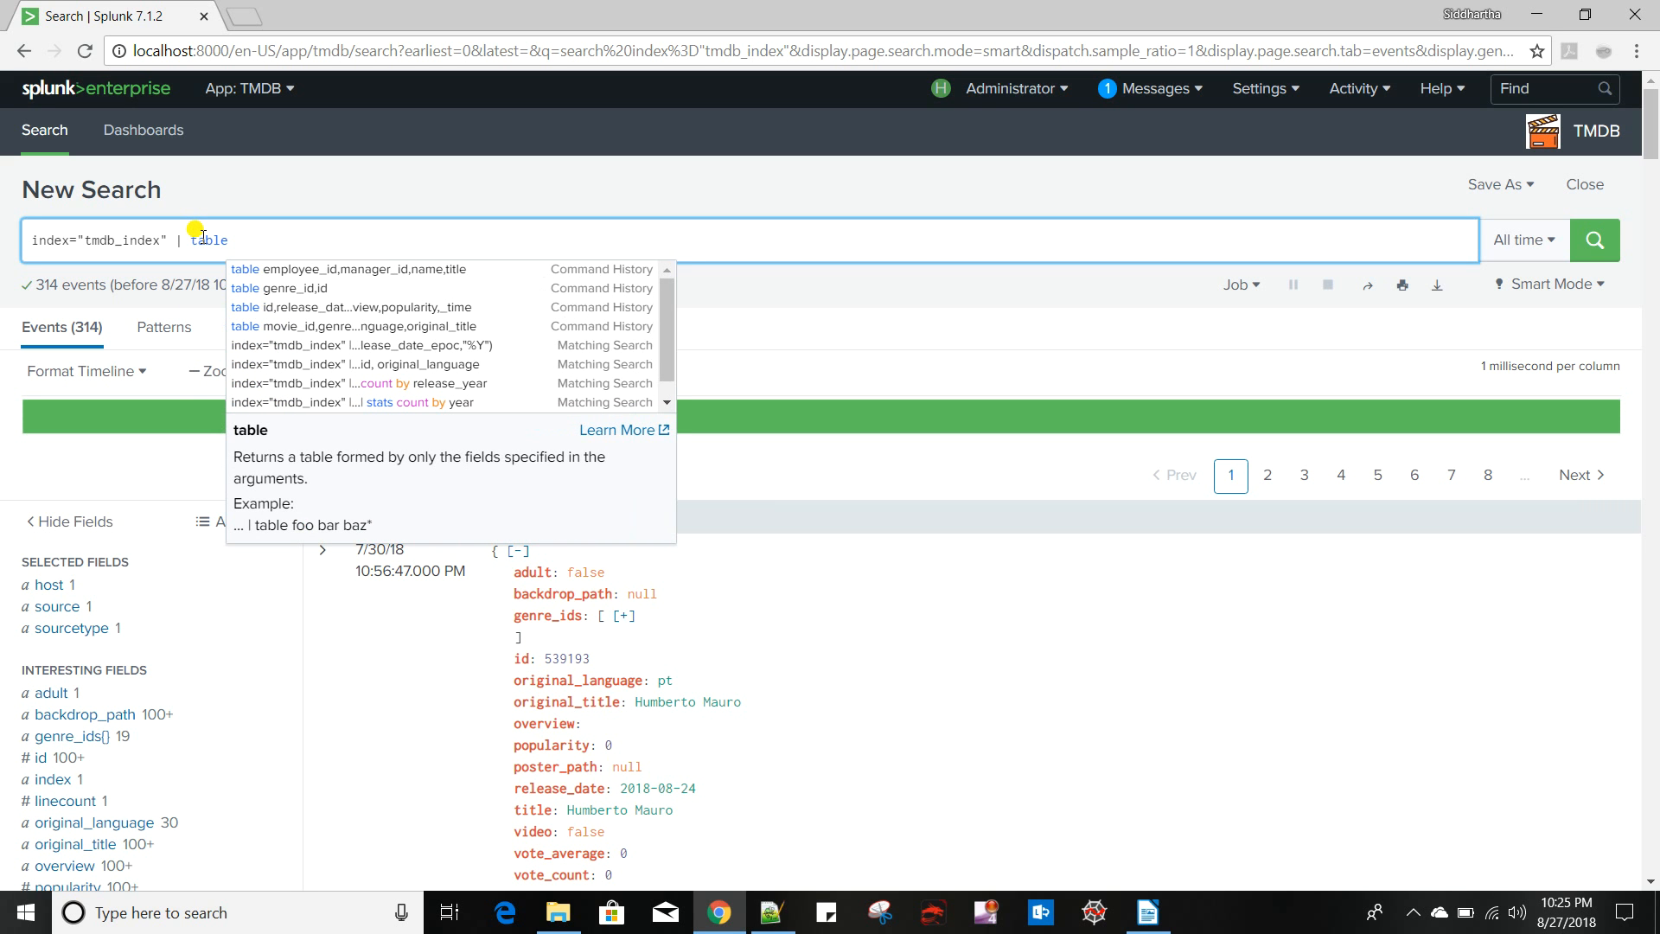
key("Down")
key("Down")
key("Down")
key("Return")
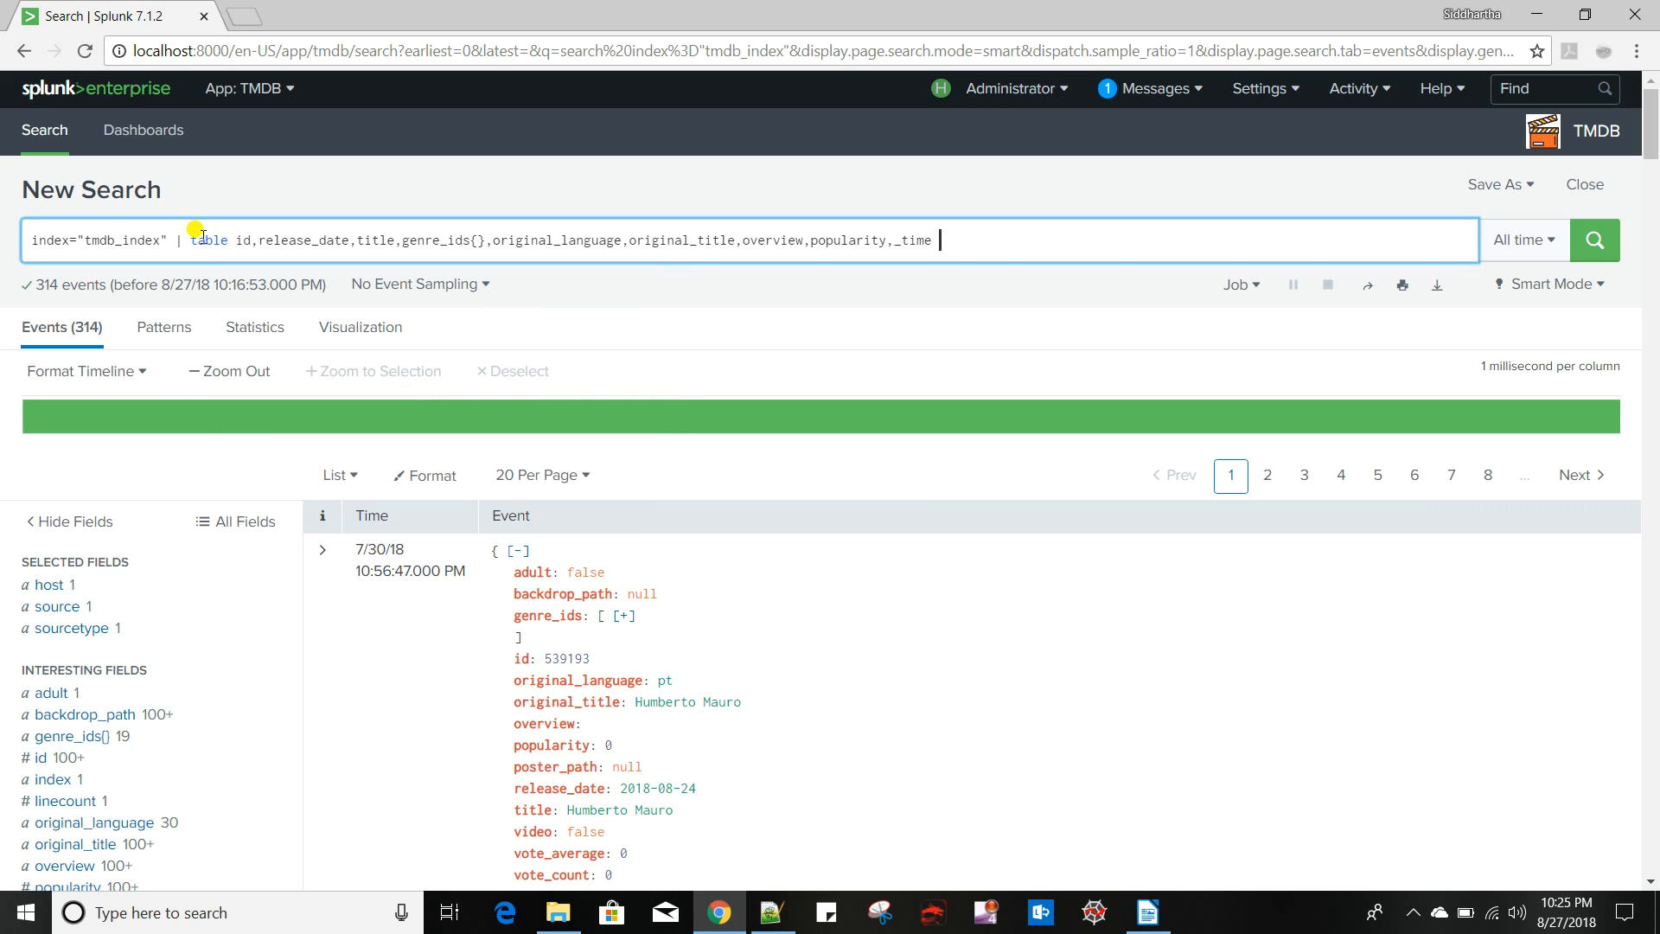
Review the field names listed in the table command, from id through popularity
double_click(244, 240)
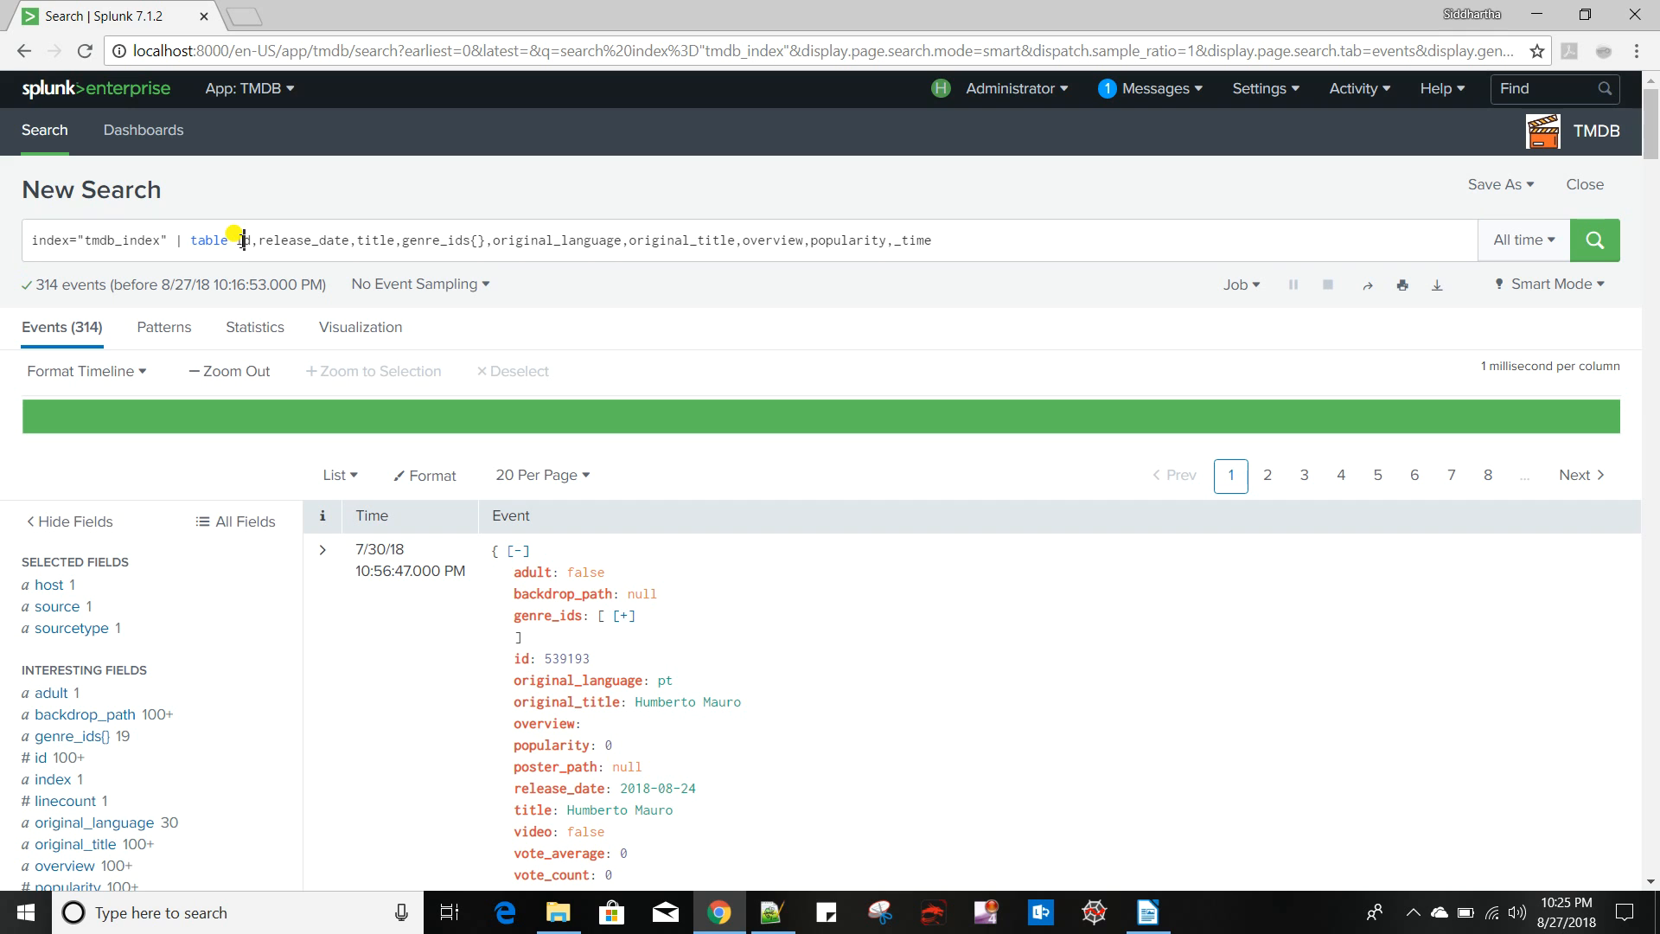
double_click(317, 241)
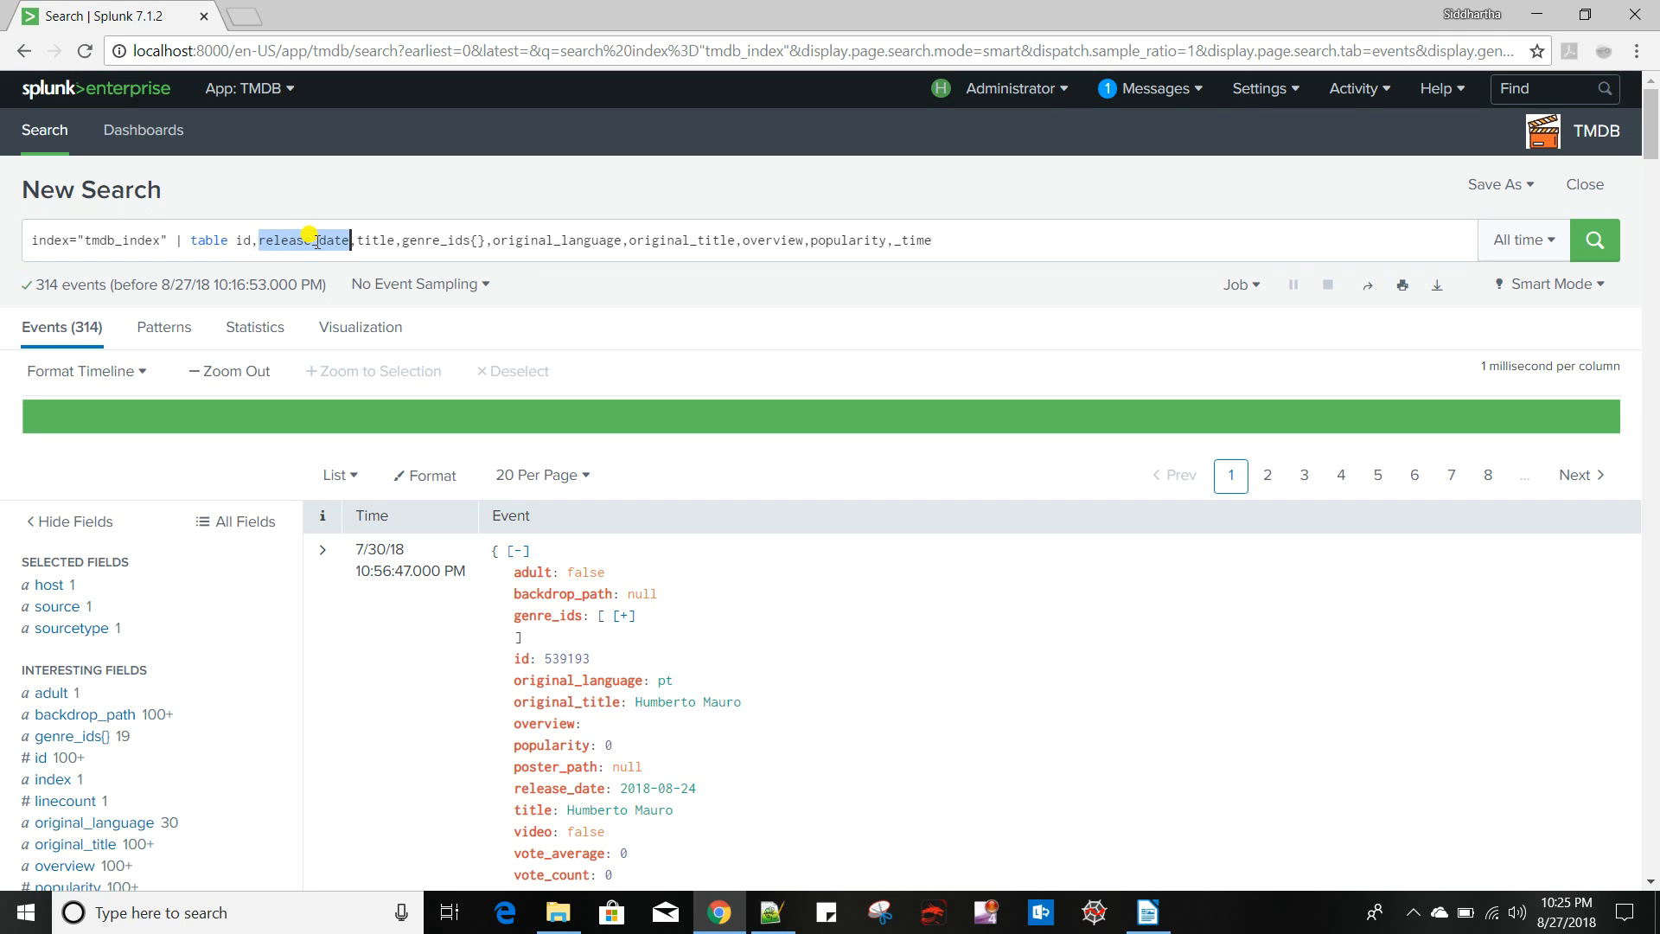
double_click(374, 241)
double_click(450, 241)
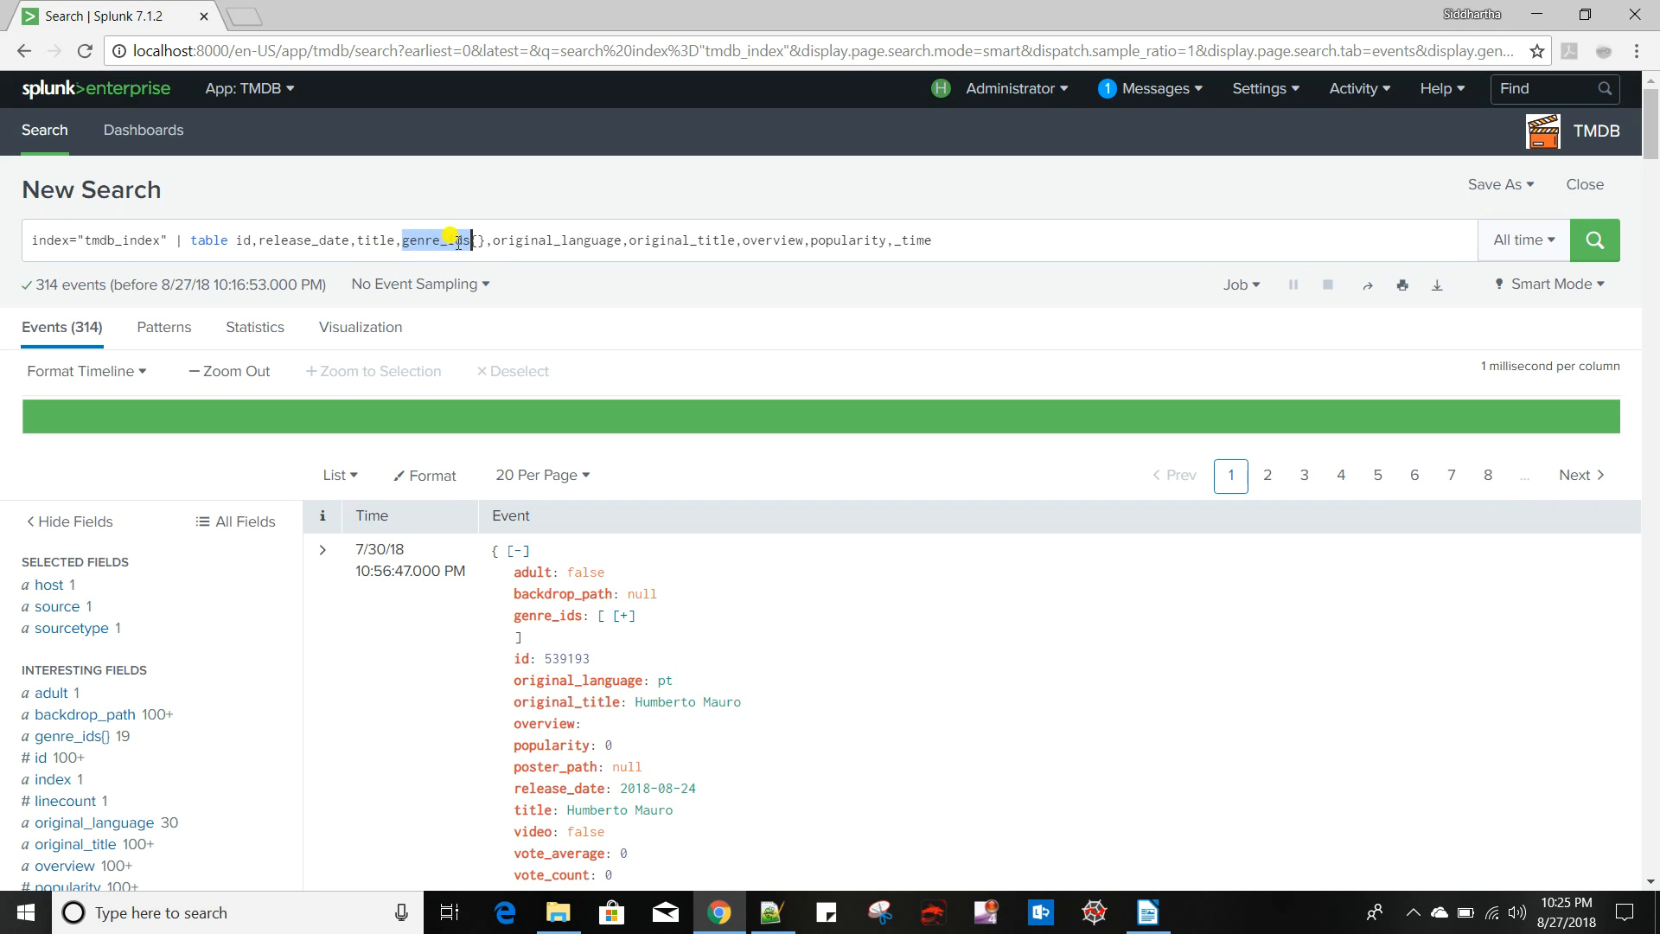
double_click(558, 240)
double_click(725, 241)
double_click(783, 241)
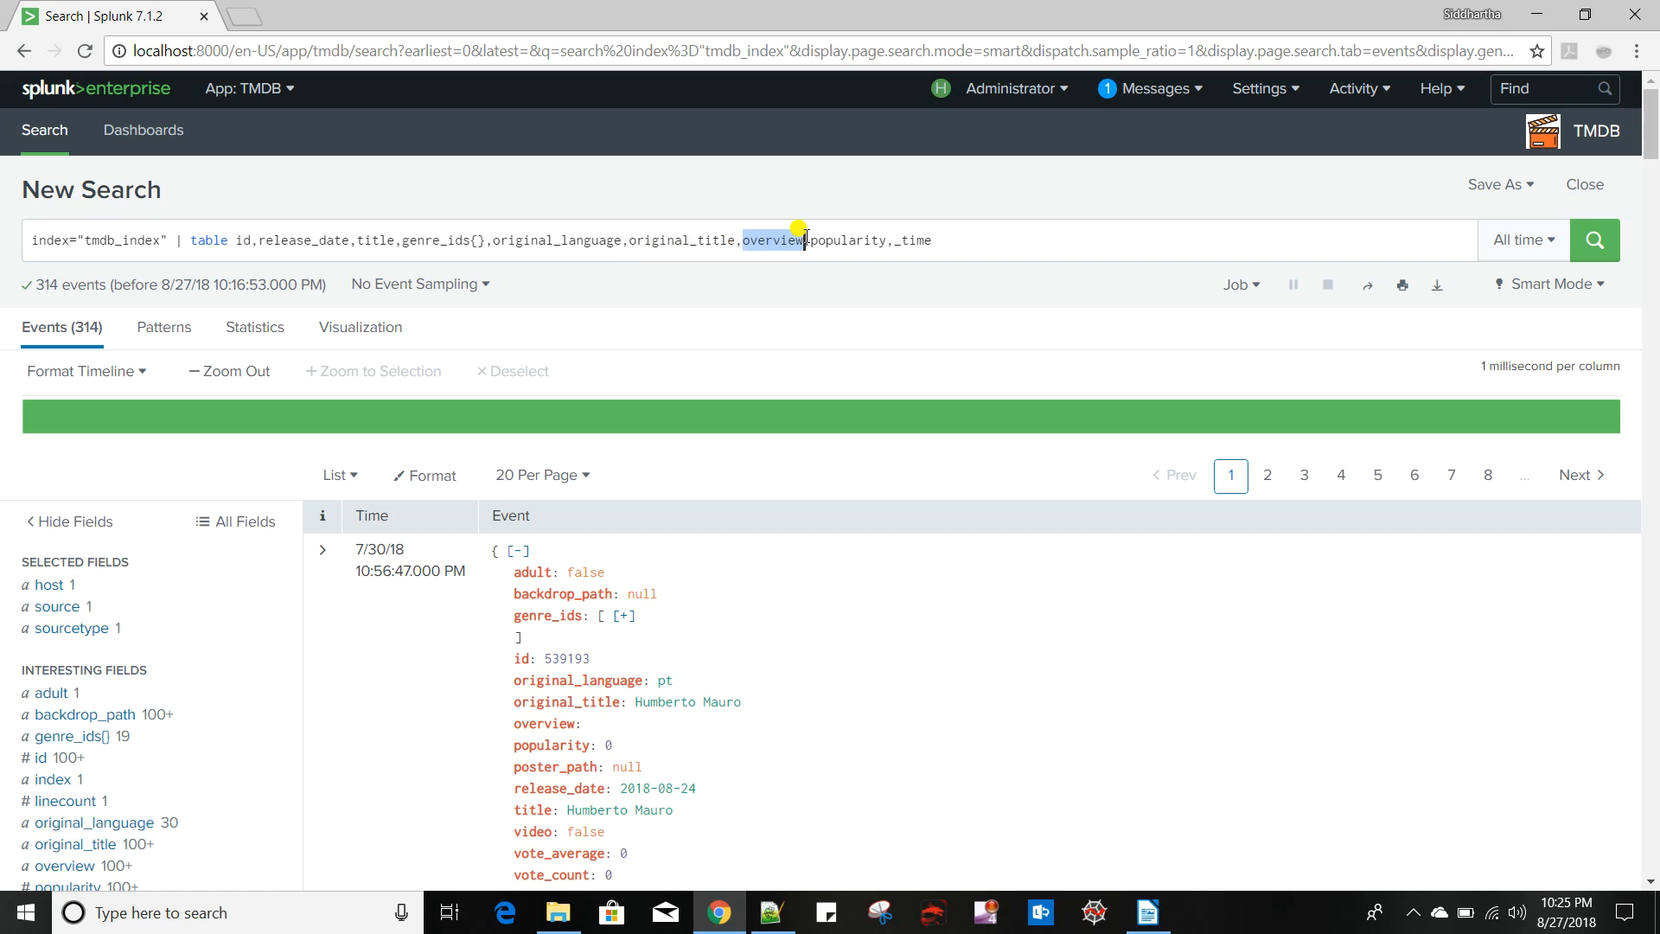
double_click(865, 240)
Remove the _time field from the table command and run the search
double_click(955, 240)
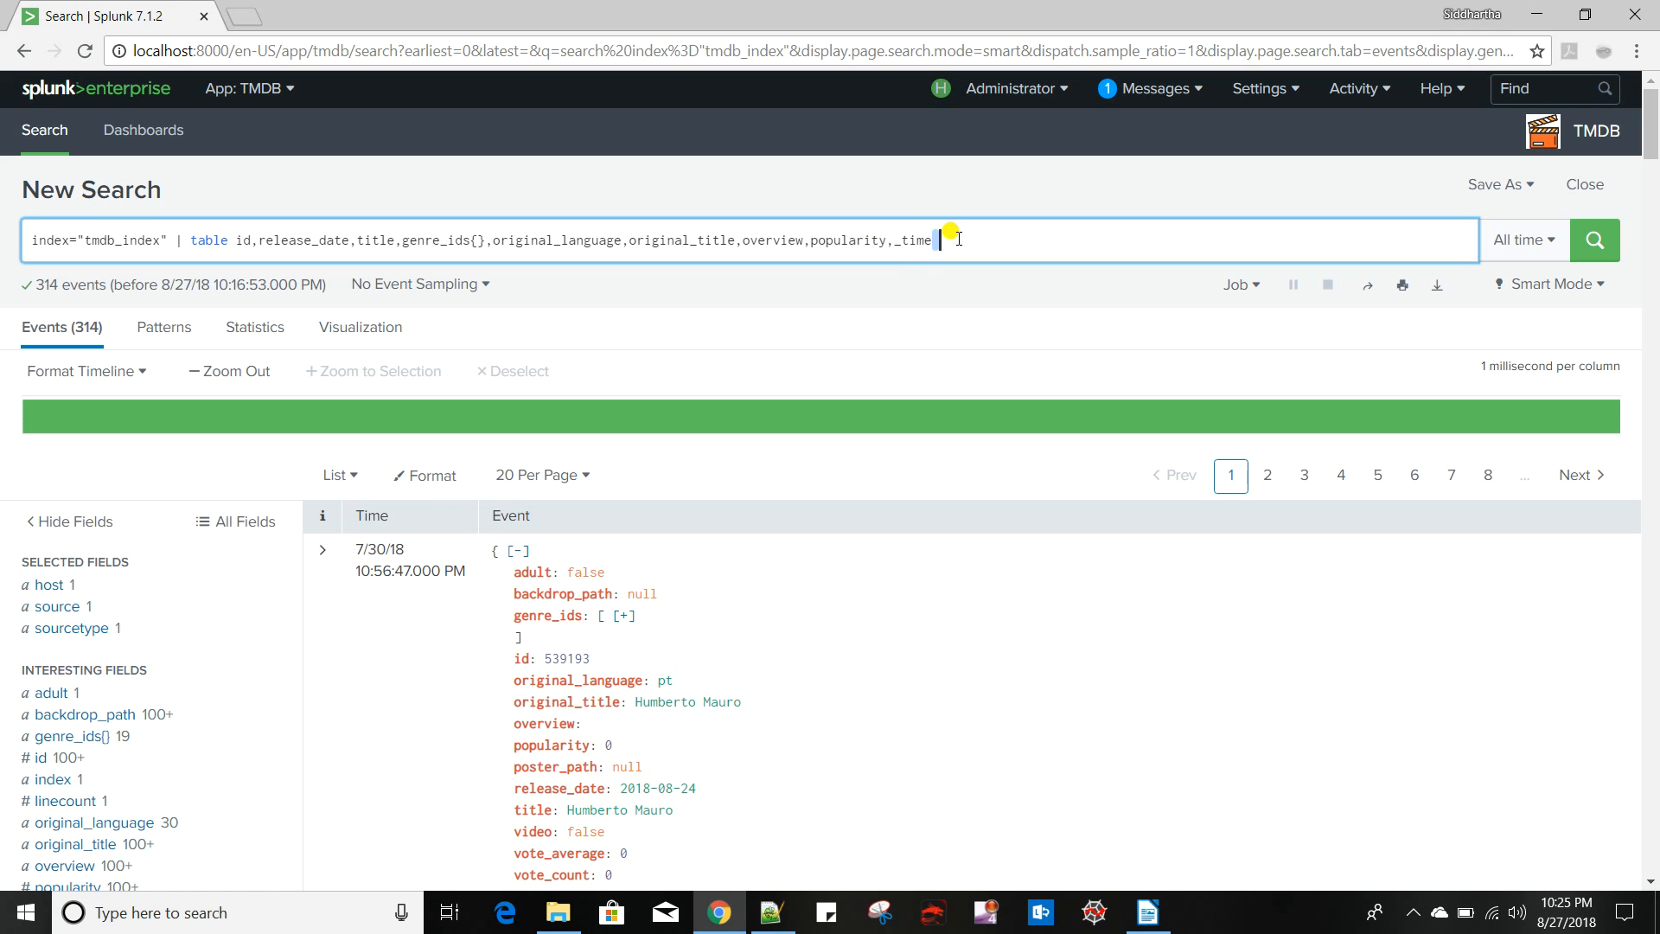
key("BackSpace")
key("BackSpace")
key("BackSpace")
key("BackSpace")
key("BackSpace")
key("BackSpace")
key("BackSpace")
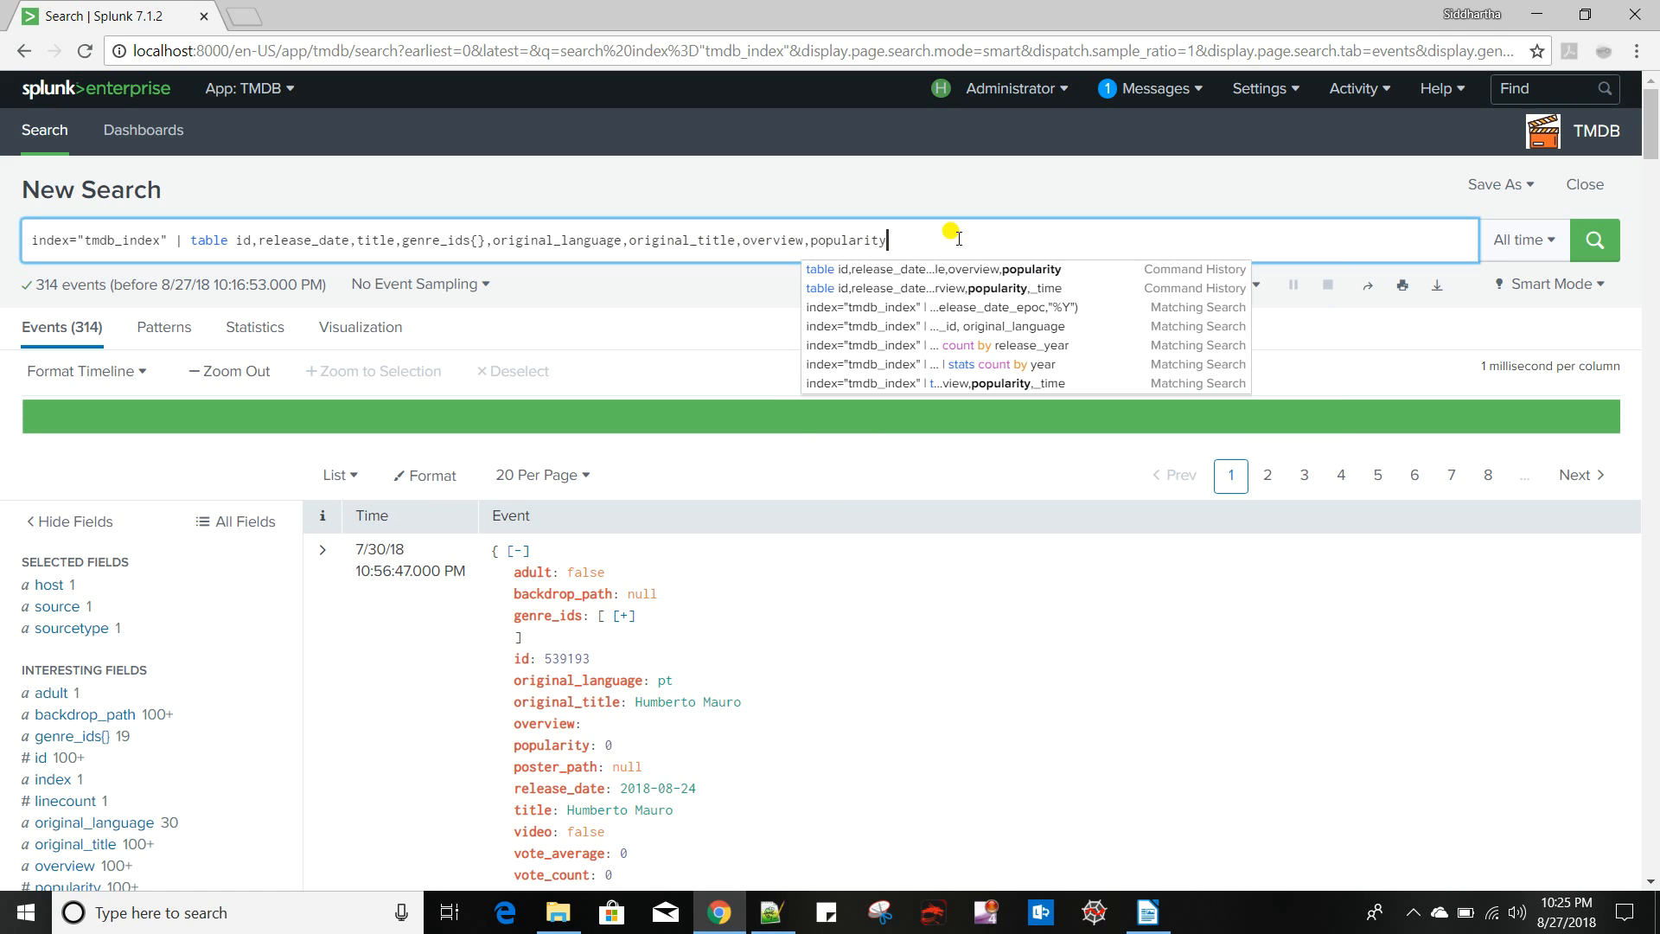
key("Return")
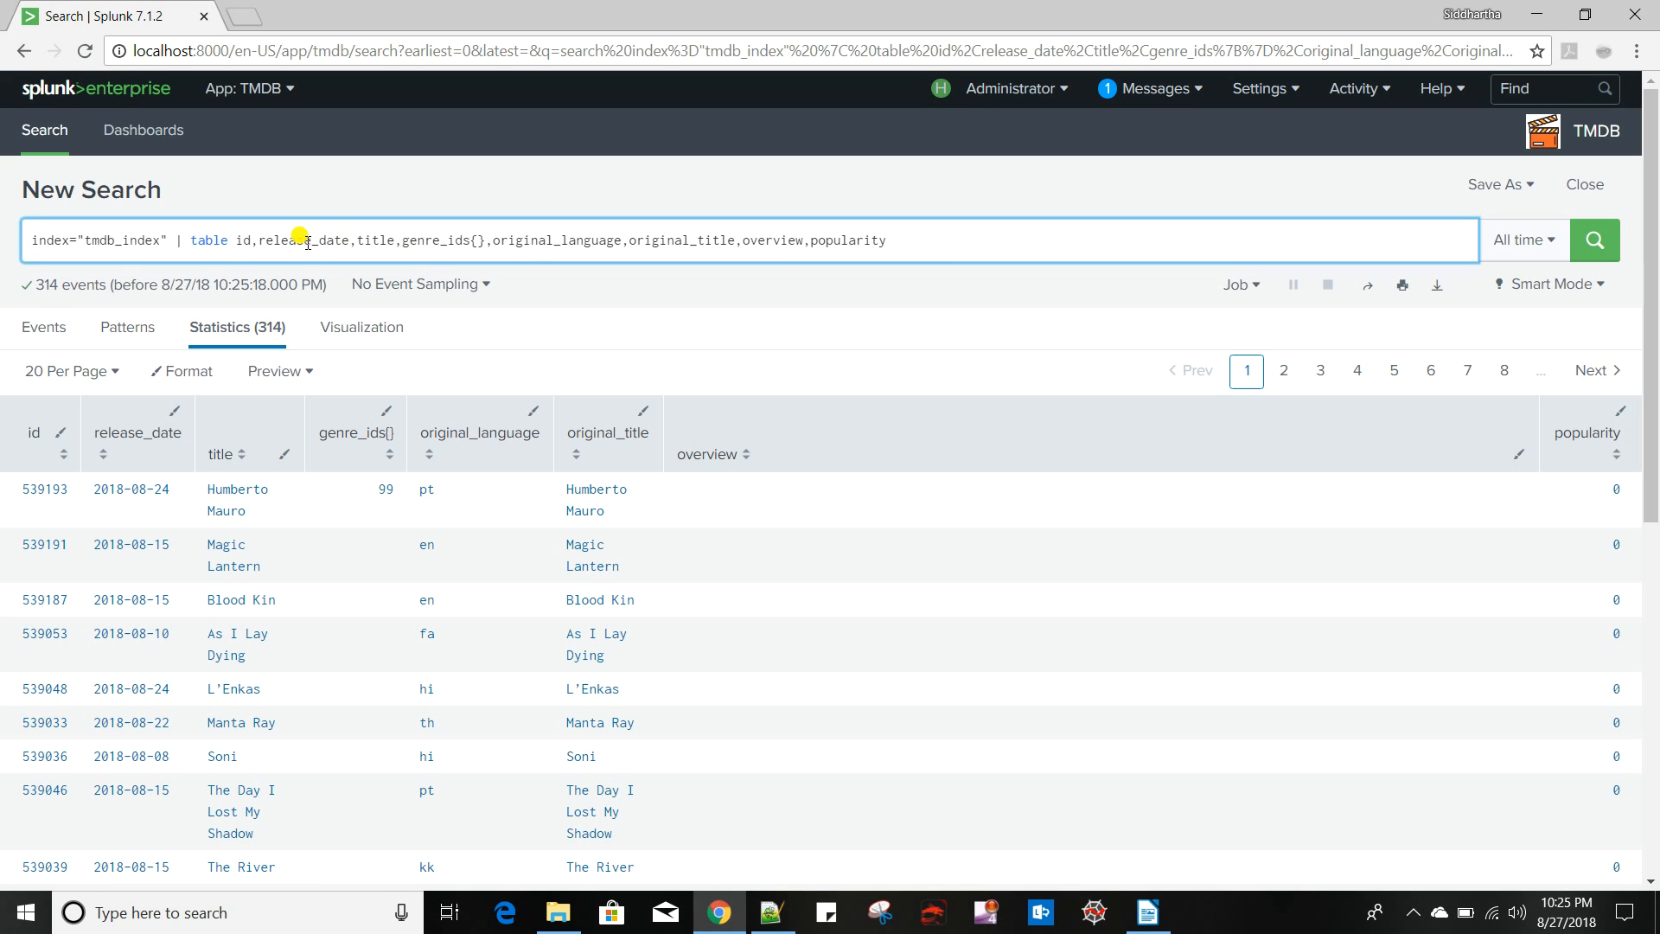
Compare the search results with the Movie details table in the Writer mock-up, and check which Splunk app is current
key("alt+Tab")
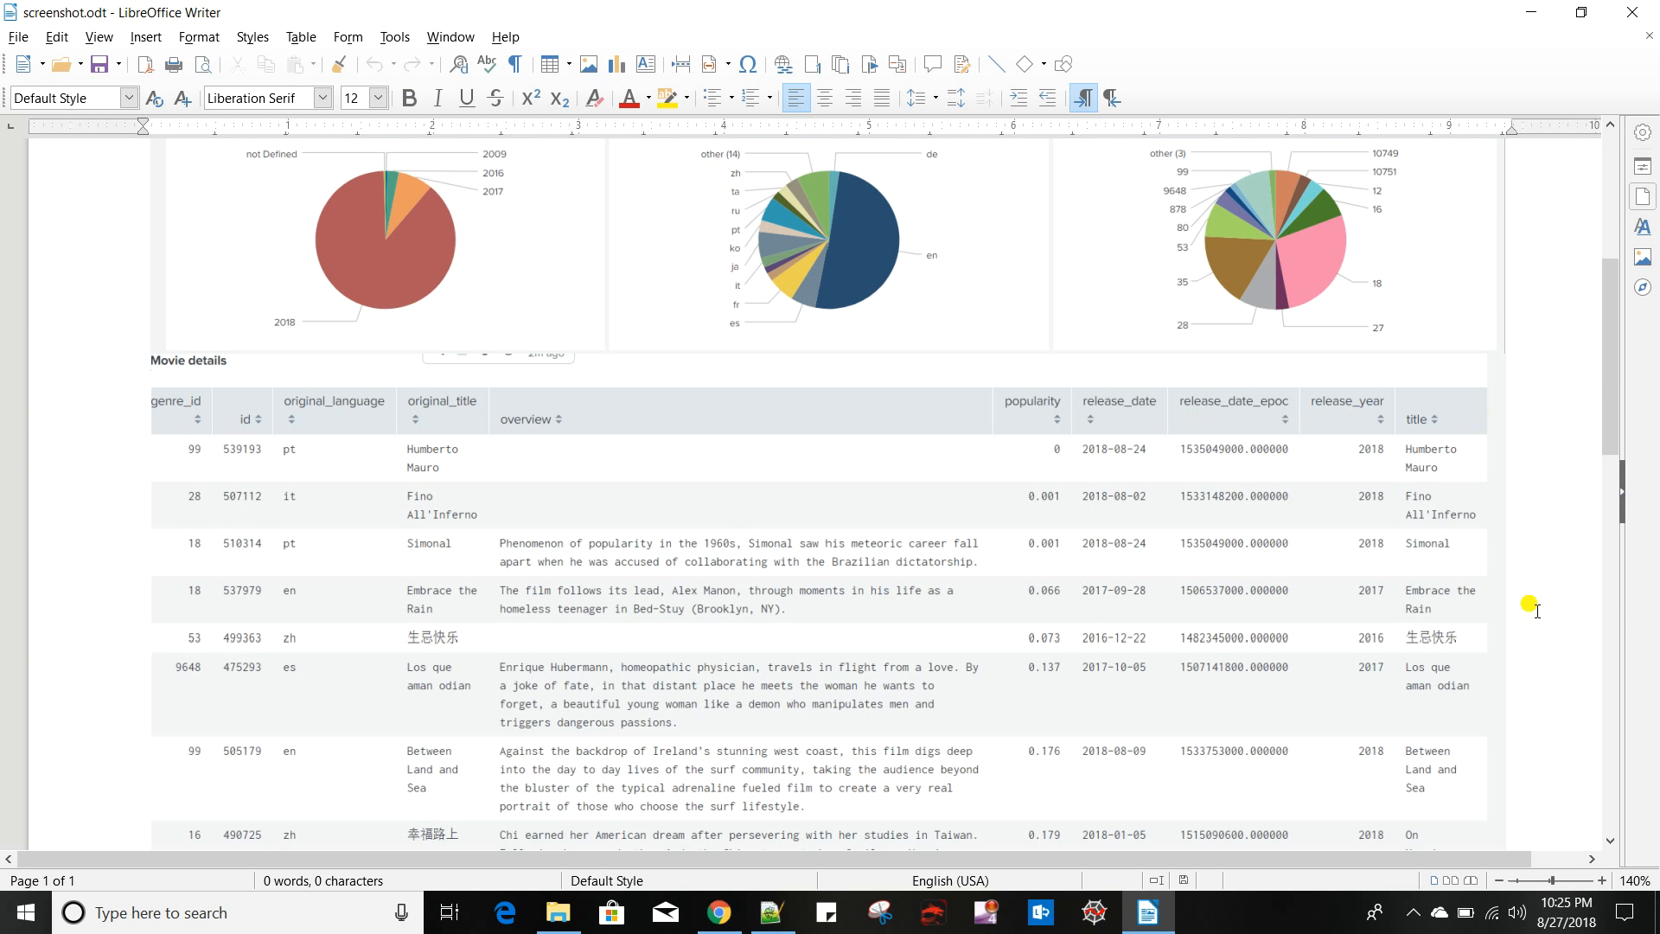
key("alt+Tab")
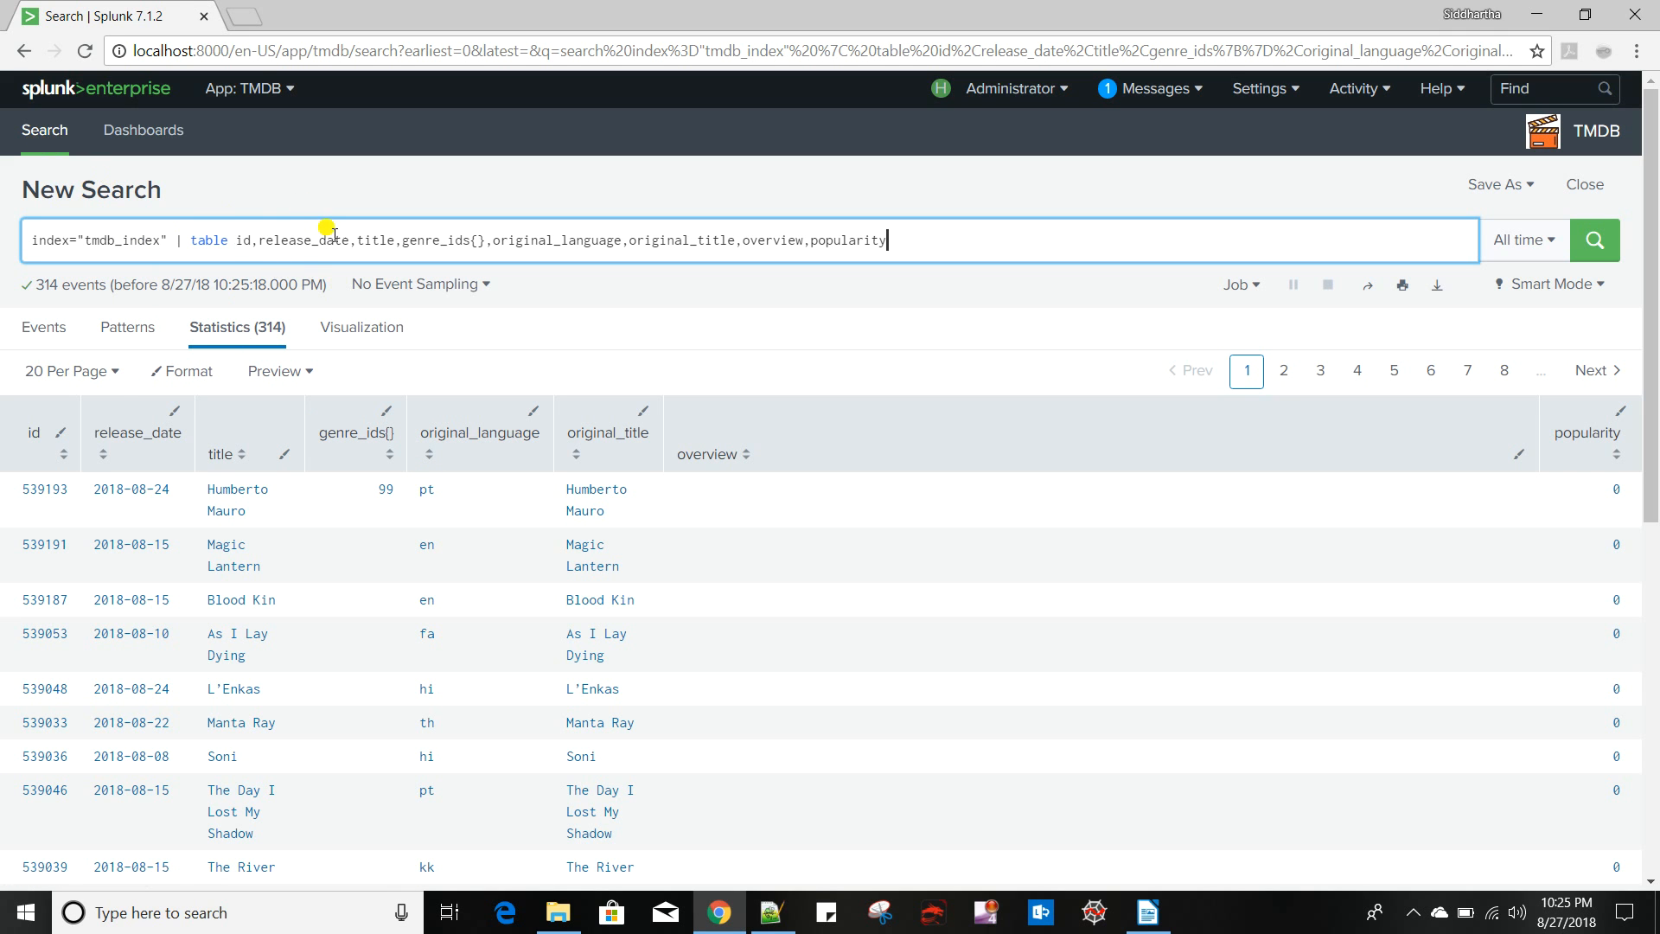
left_click(268, 90)
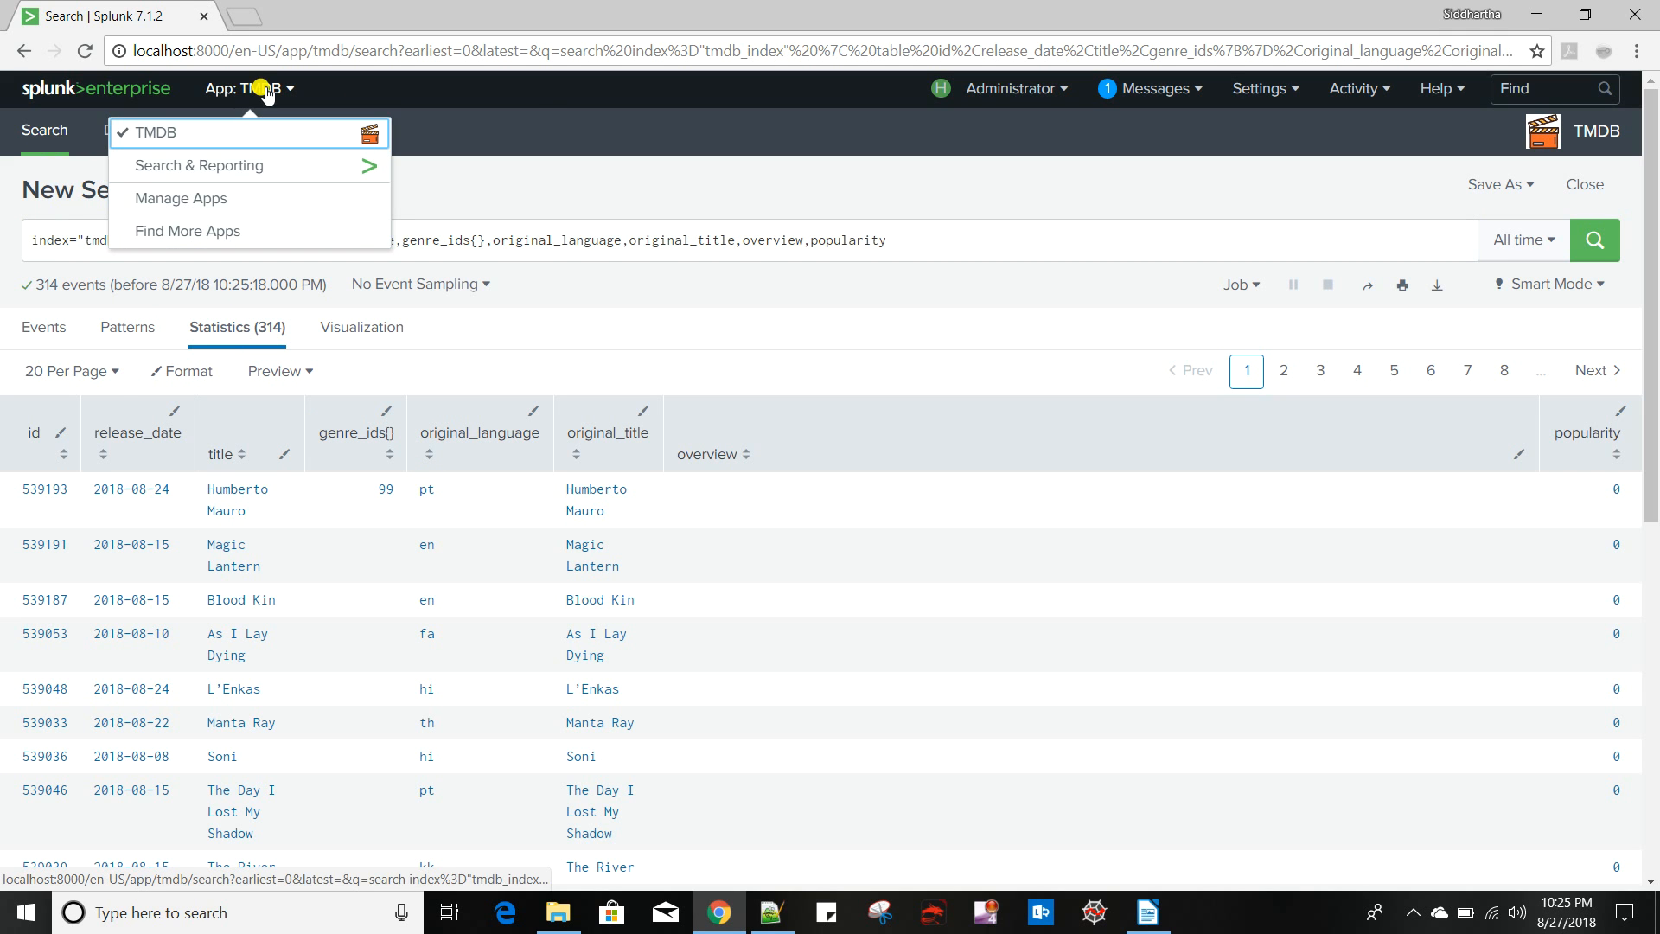
left_click(544, 138)
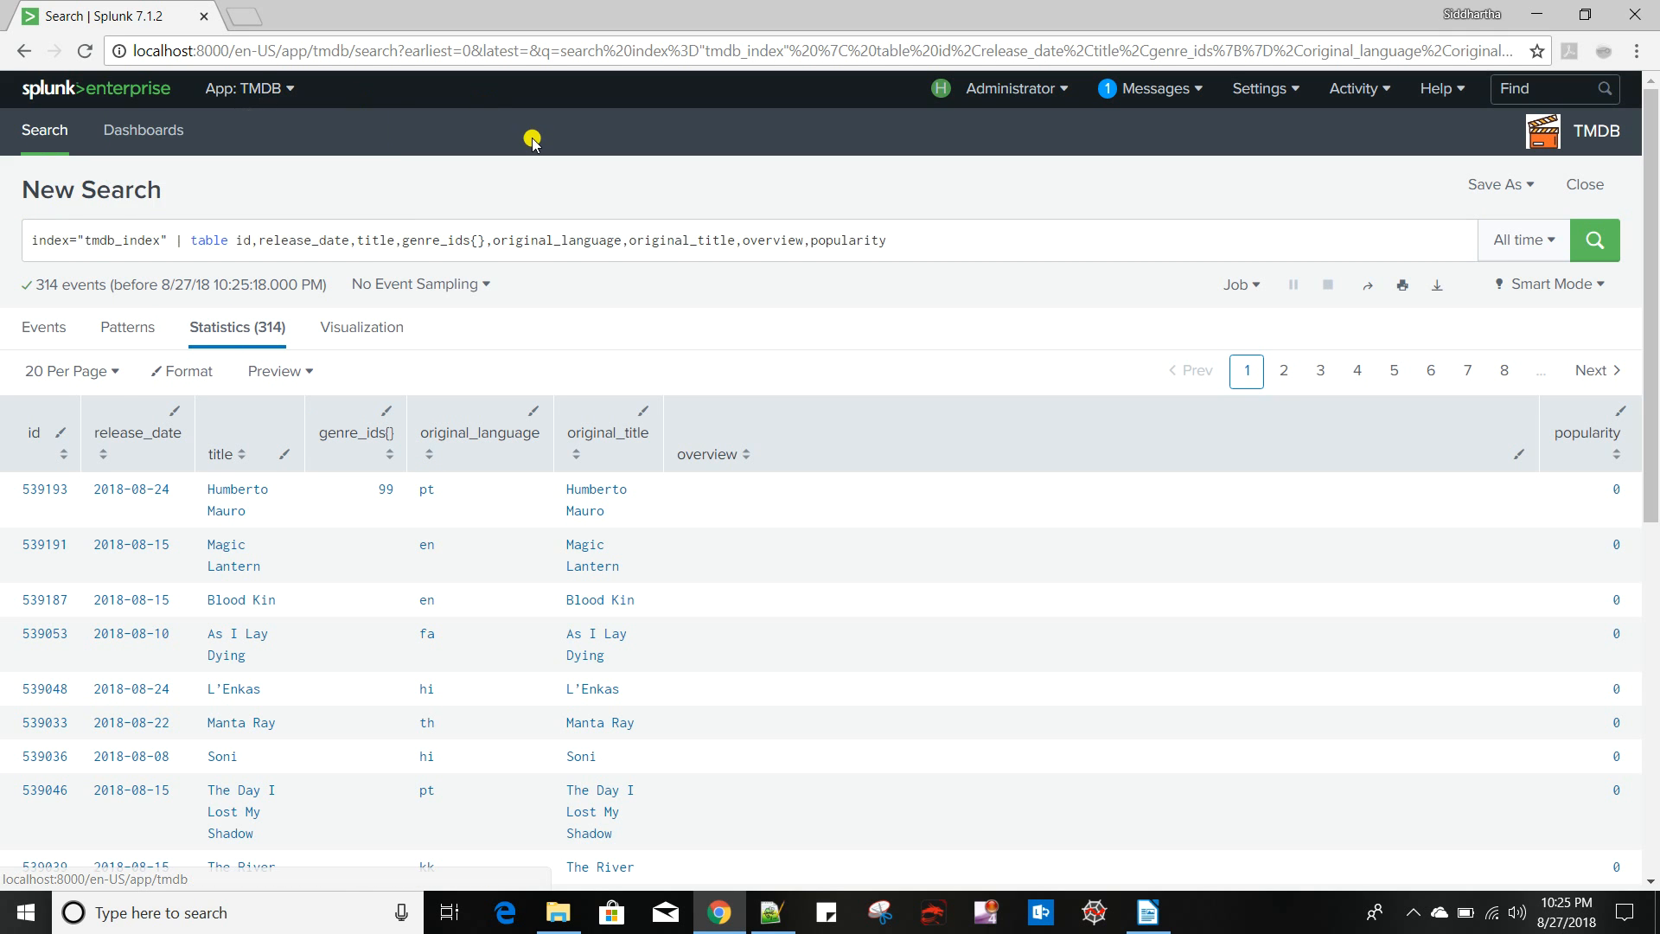
Open the TMDB app's Dashboards page in a new browser tab and switch to it
right_click(137, 136)
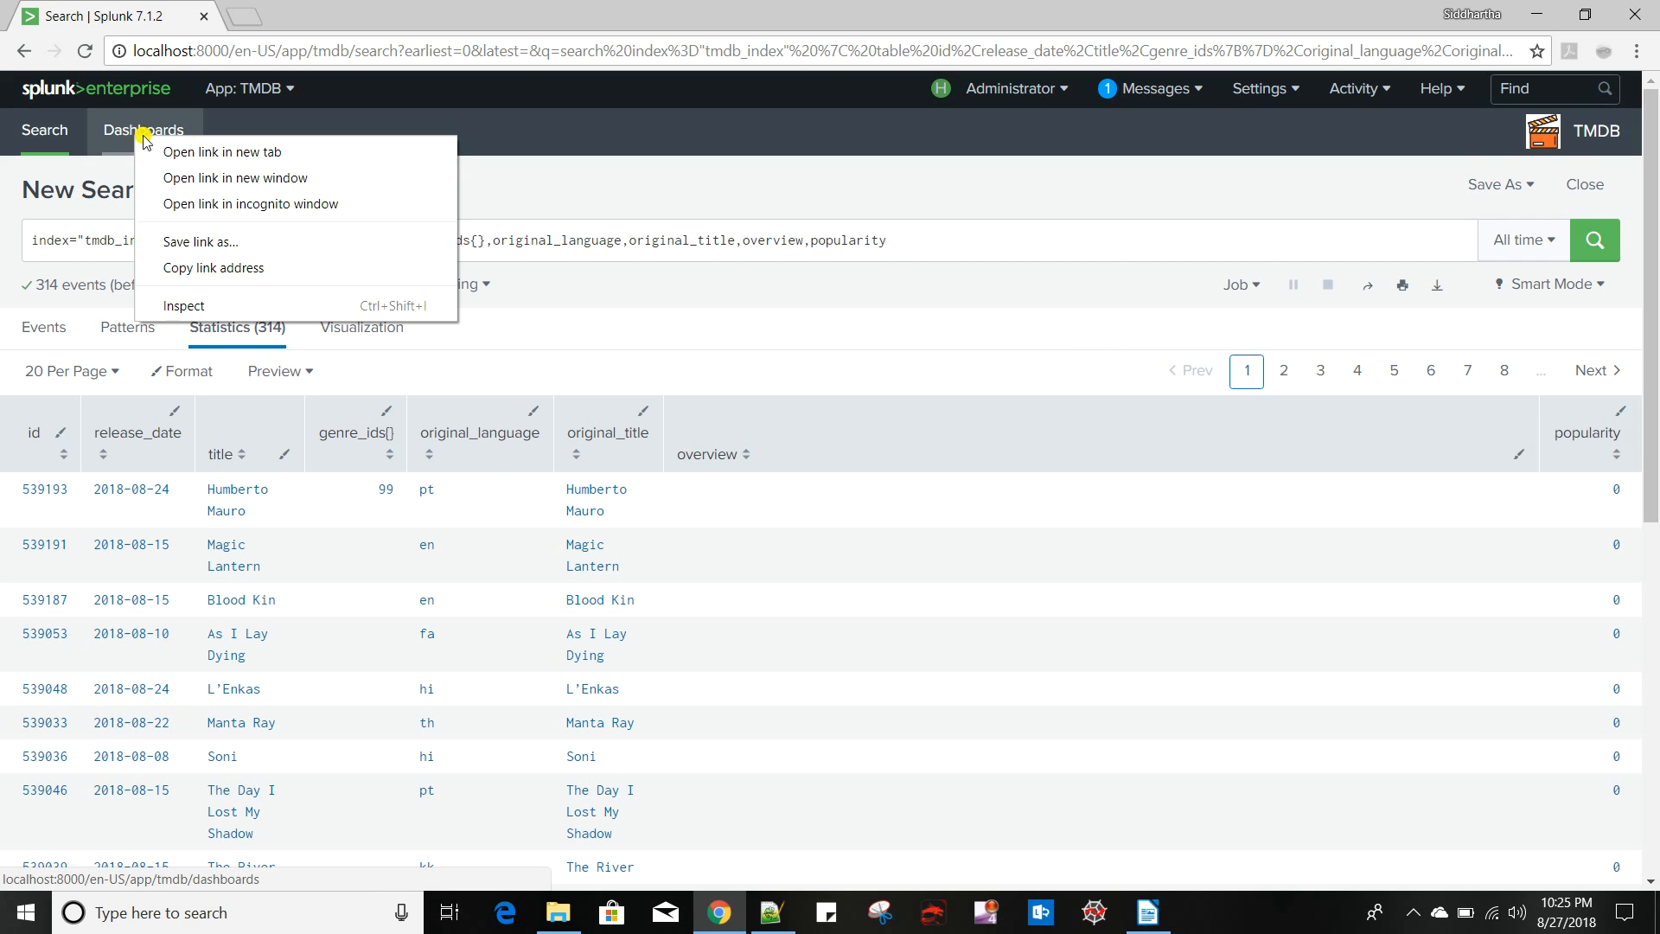
left_click(202, 153)
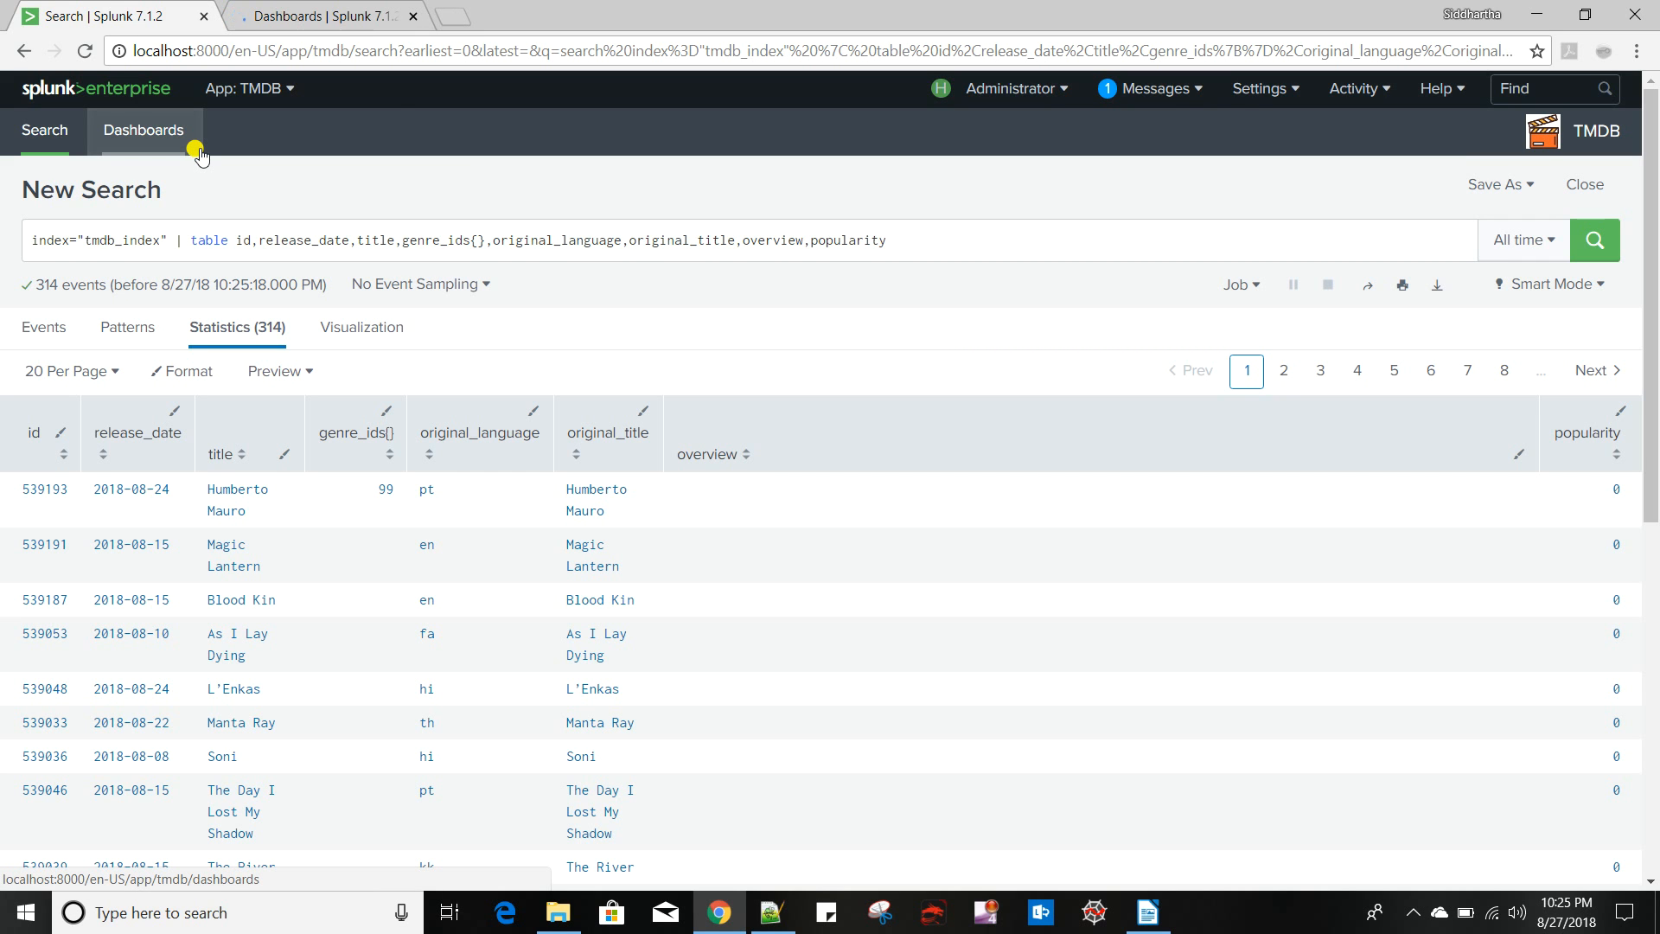
left_click(337, 16)
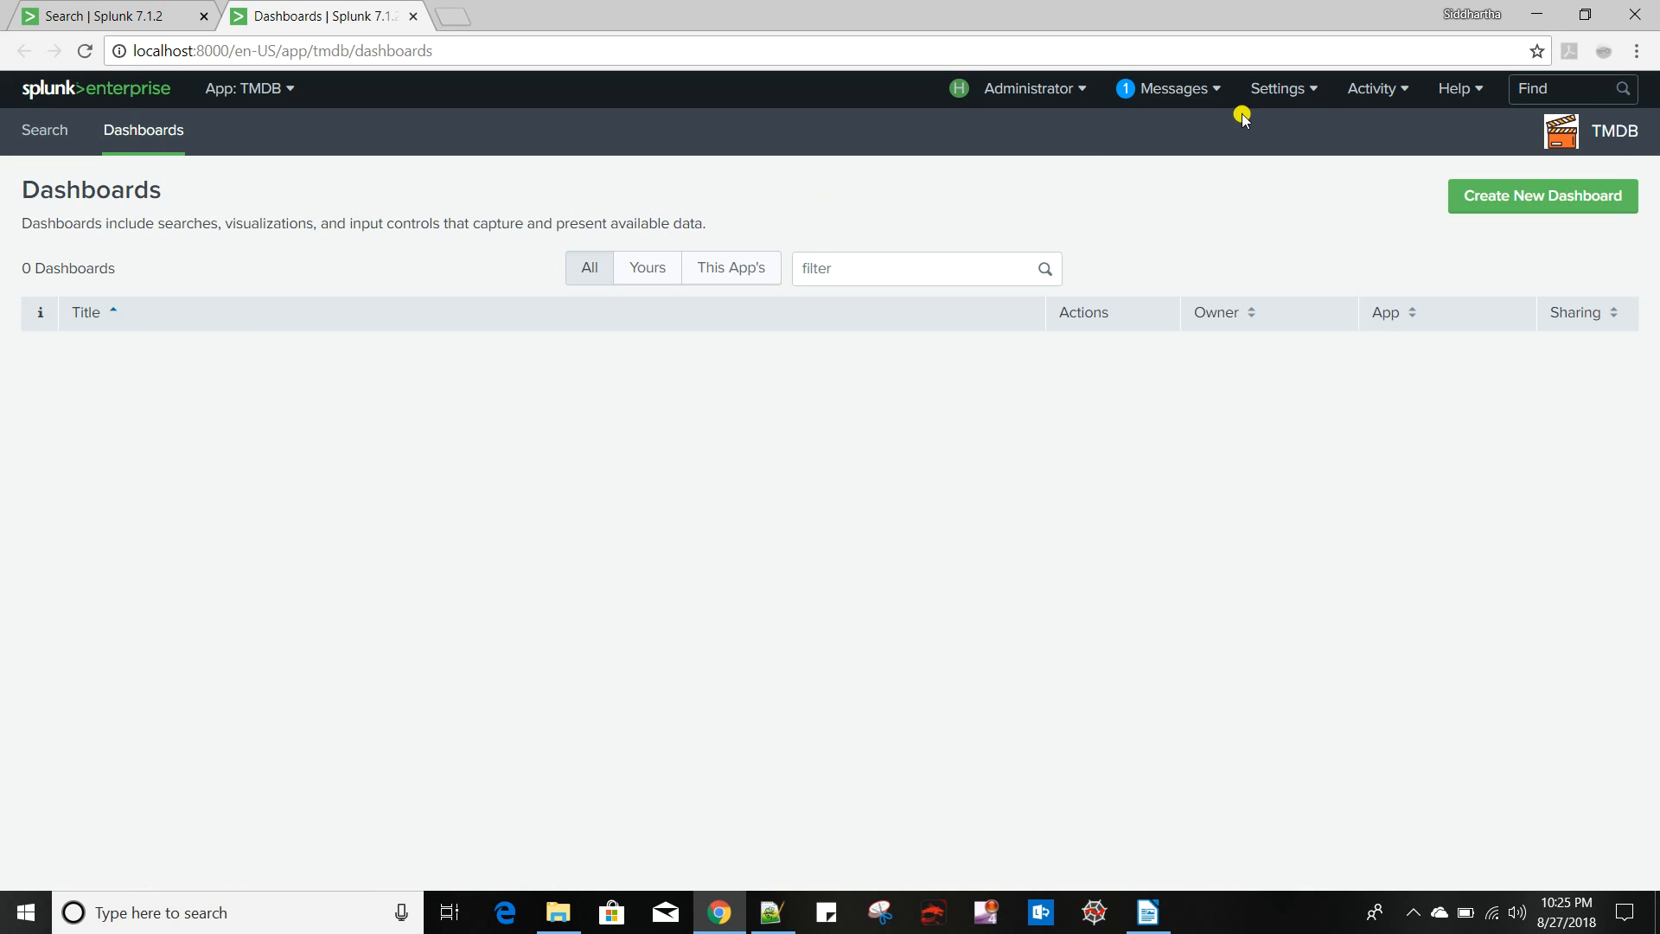
Open the TMDB app's default navigation menu from the User interface settings in a new tab and examine its dashboards view entry
left_click(1307, 93)
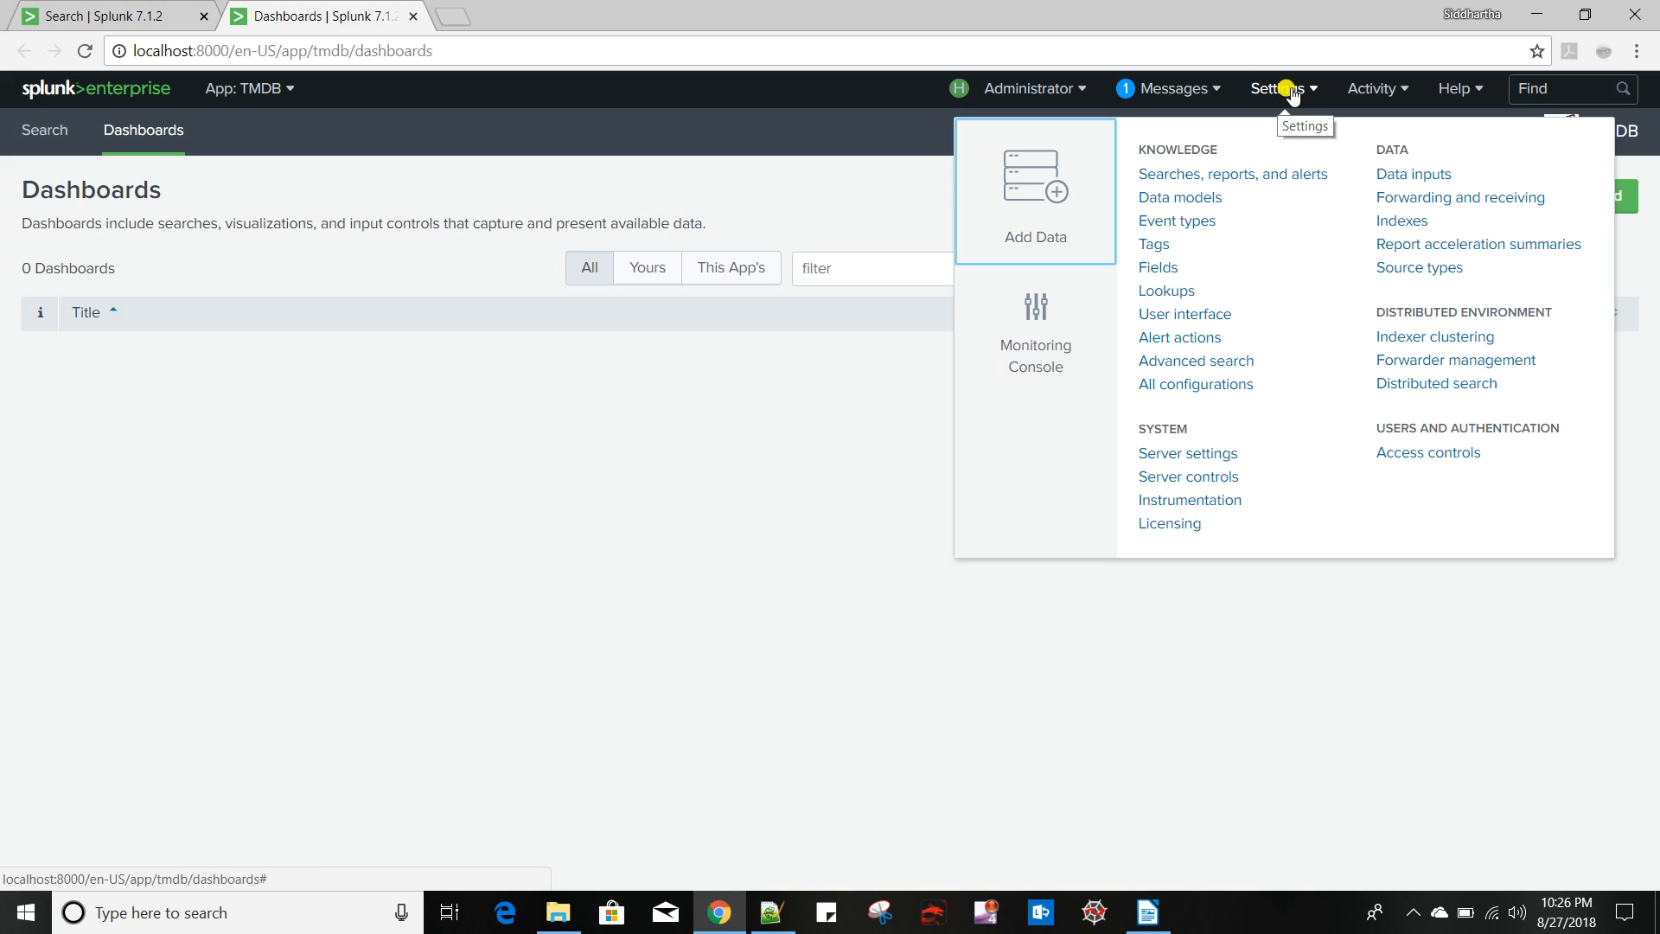
right_click(1195, 316)
left_click(1236, 334)
left_click(530, 16)
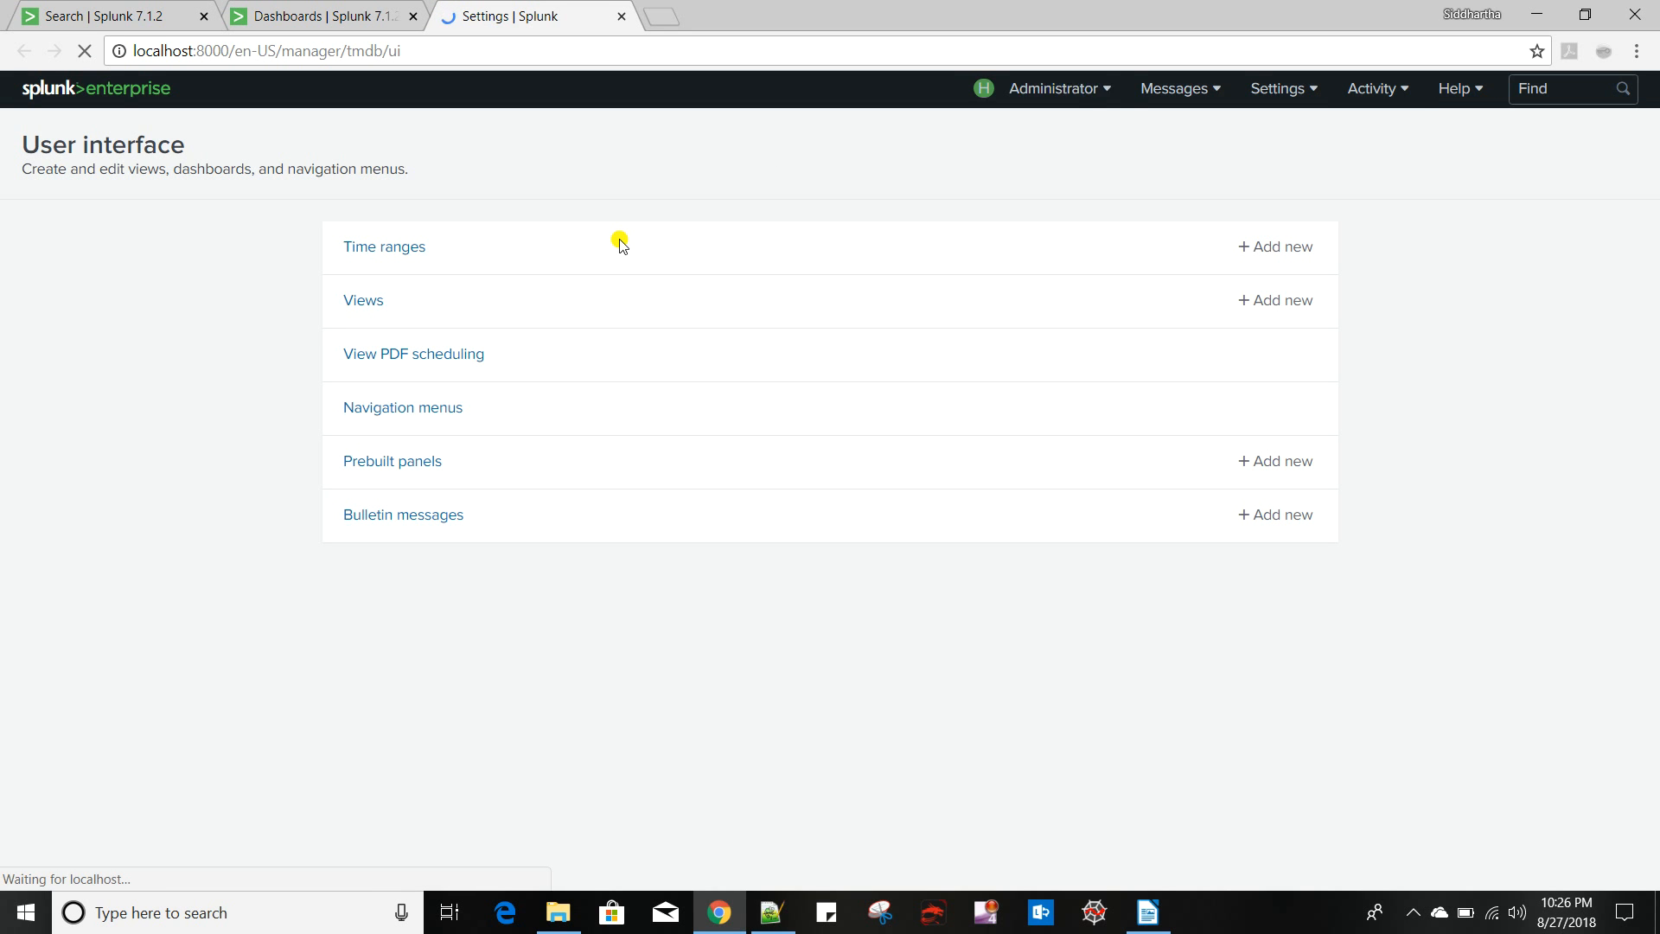
left_click(421, 424)
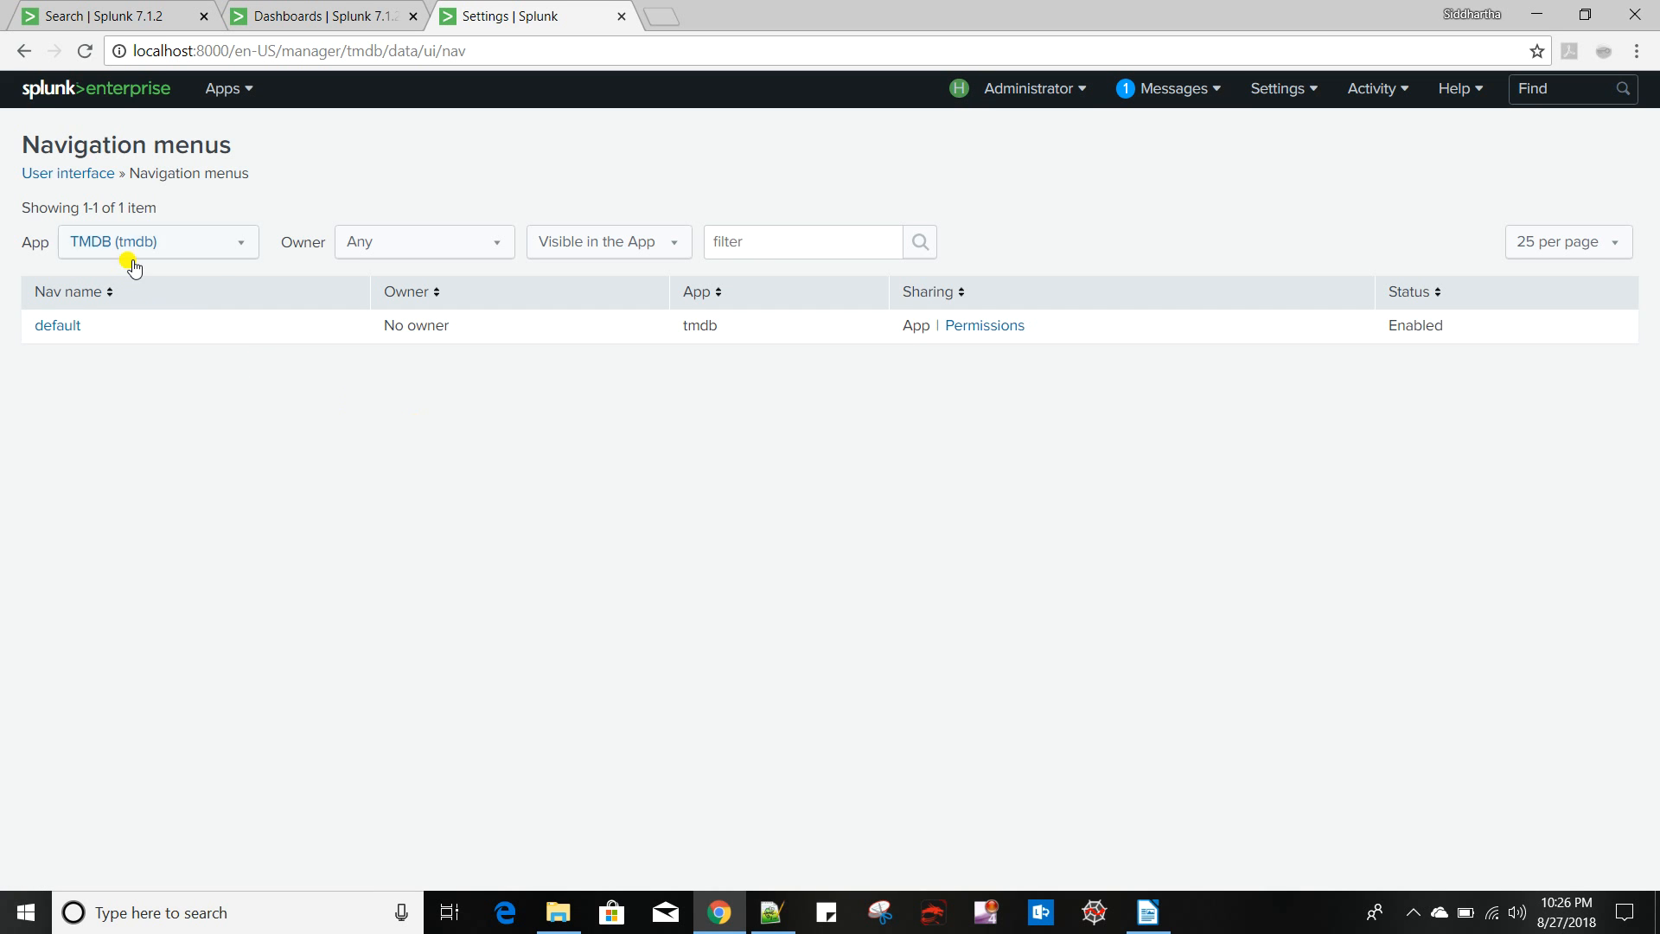
left_click(58, 327)
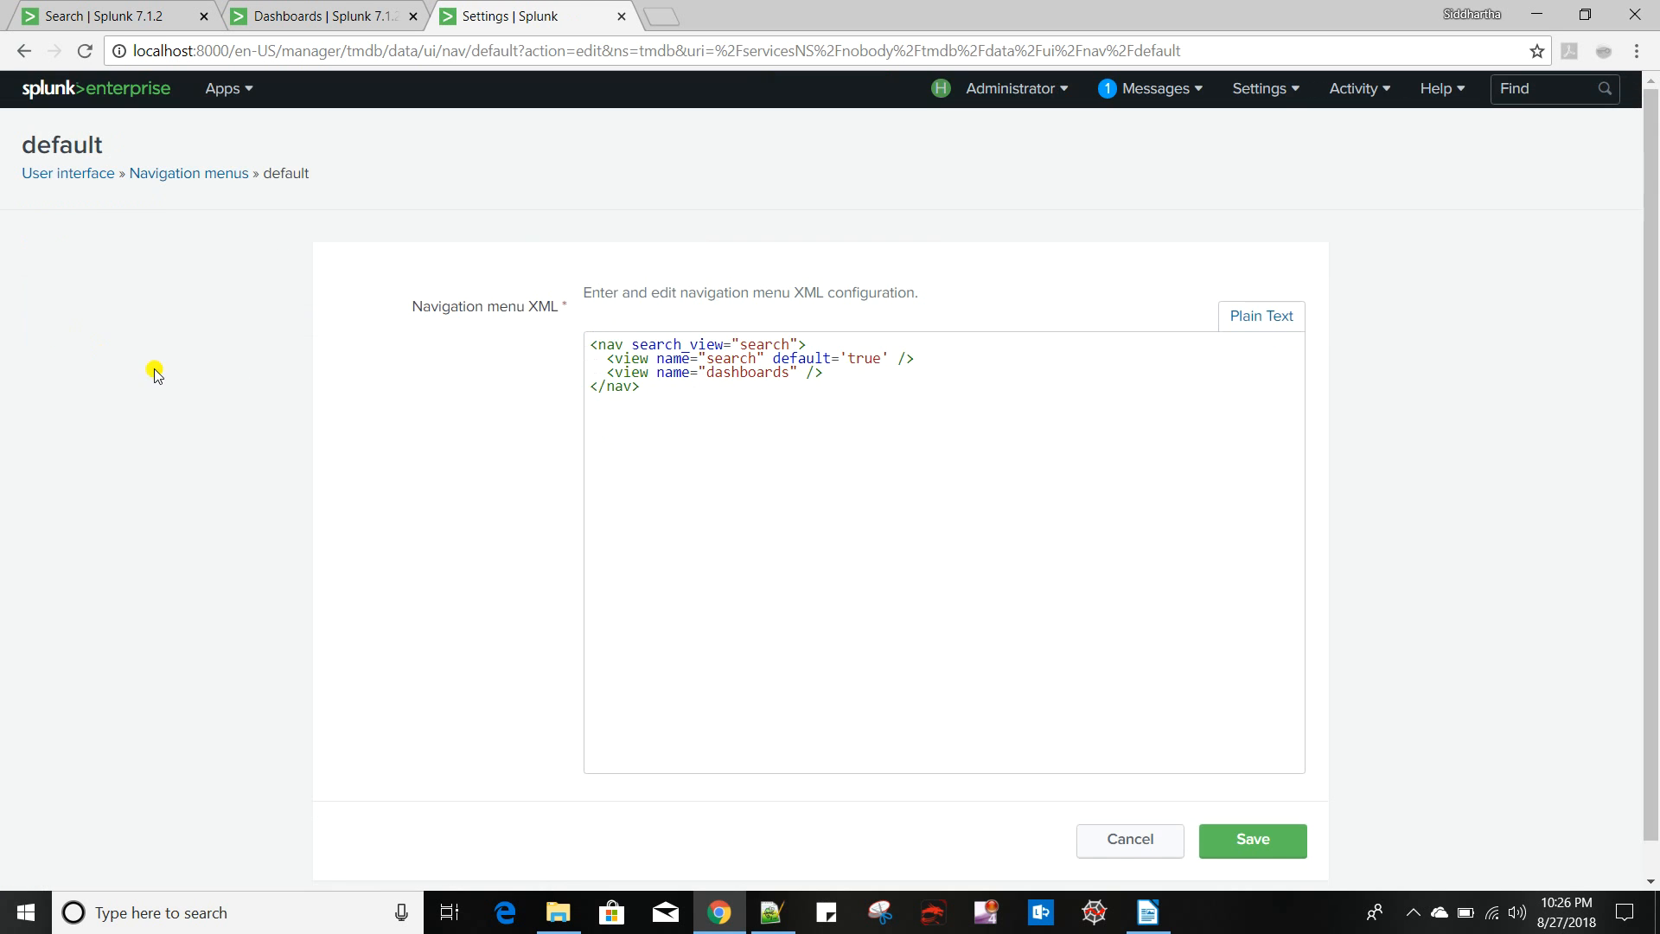
mouse_move(601, 373)
left_mouse_down()
mouse_move(838, 374)
mouse_move(585, 374)
left_mouse_up()
left_click(838, 374)
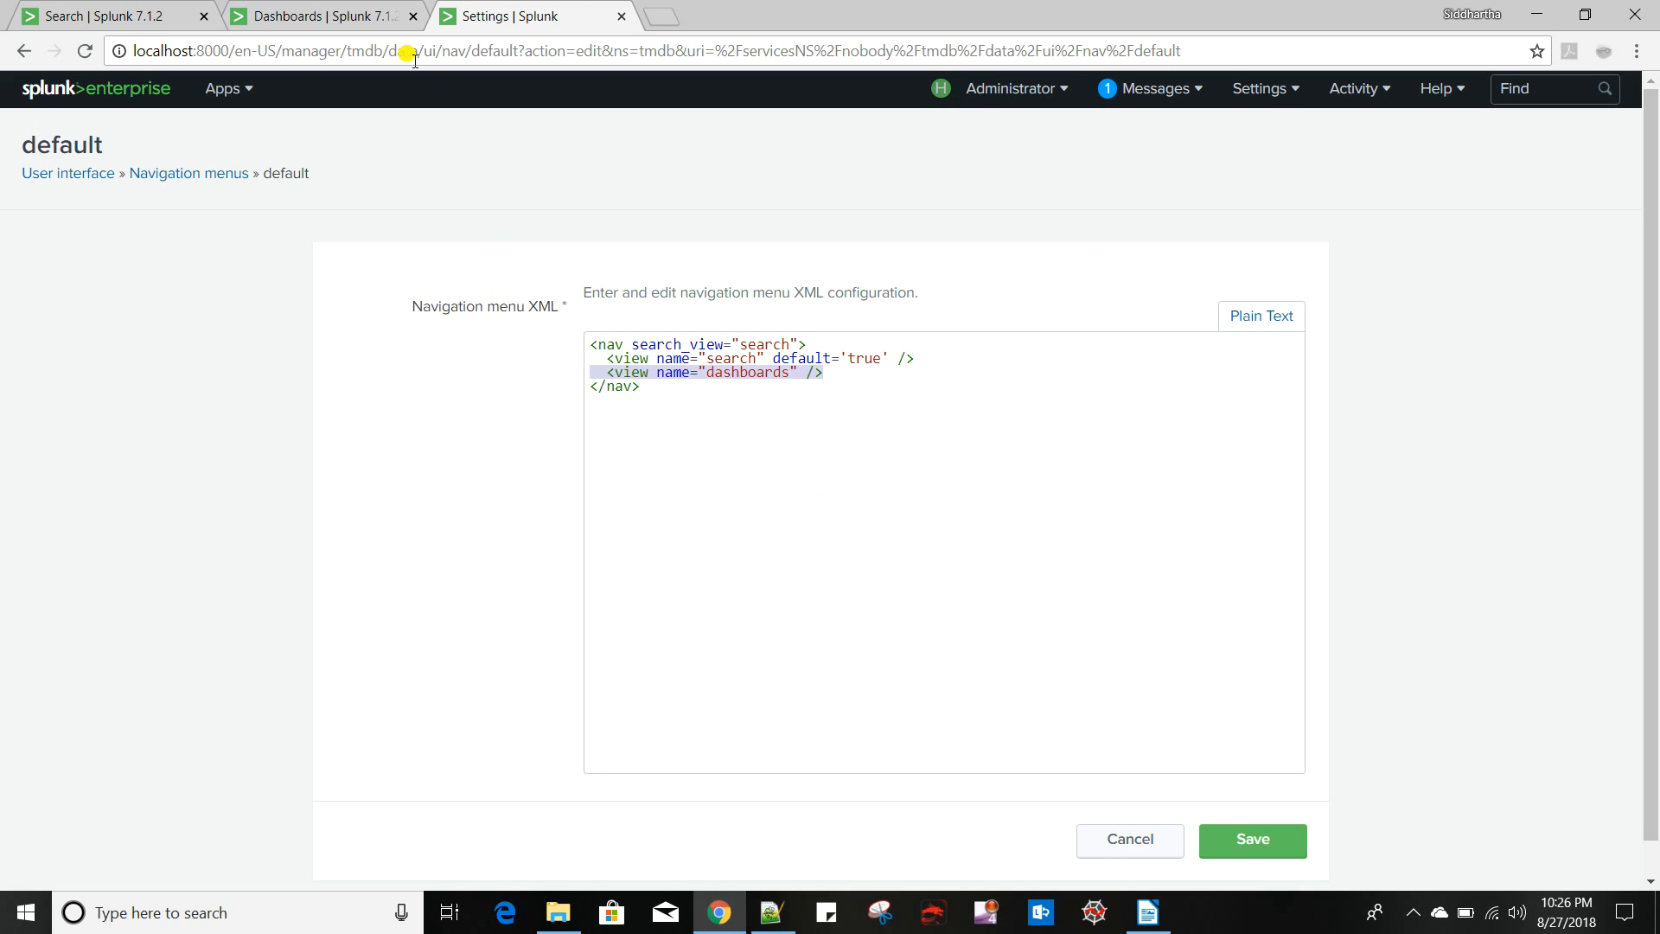
Return to the Dashboards page and examine the app and dashboards parts of its web address
left_click(360, 16)
left_click(537, 131)
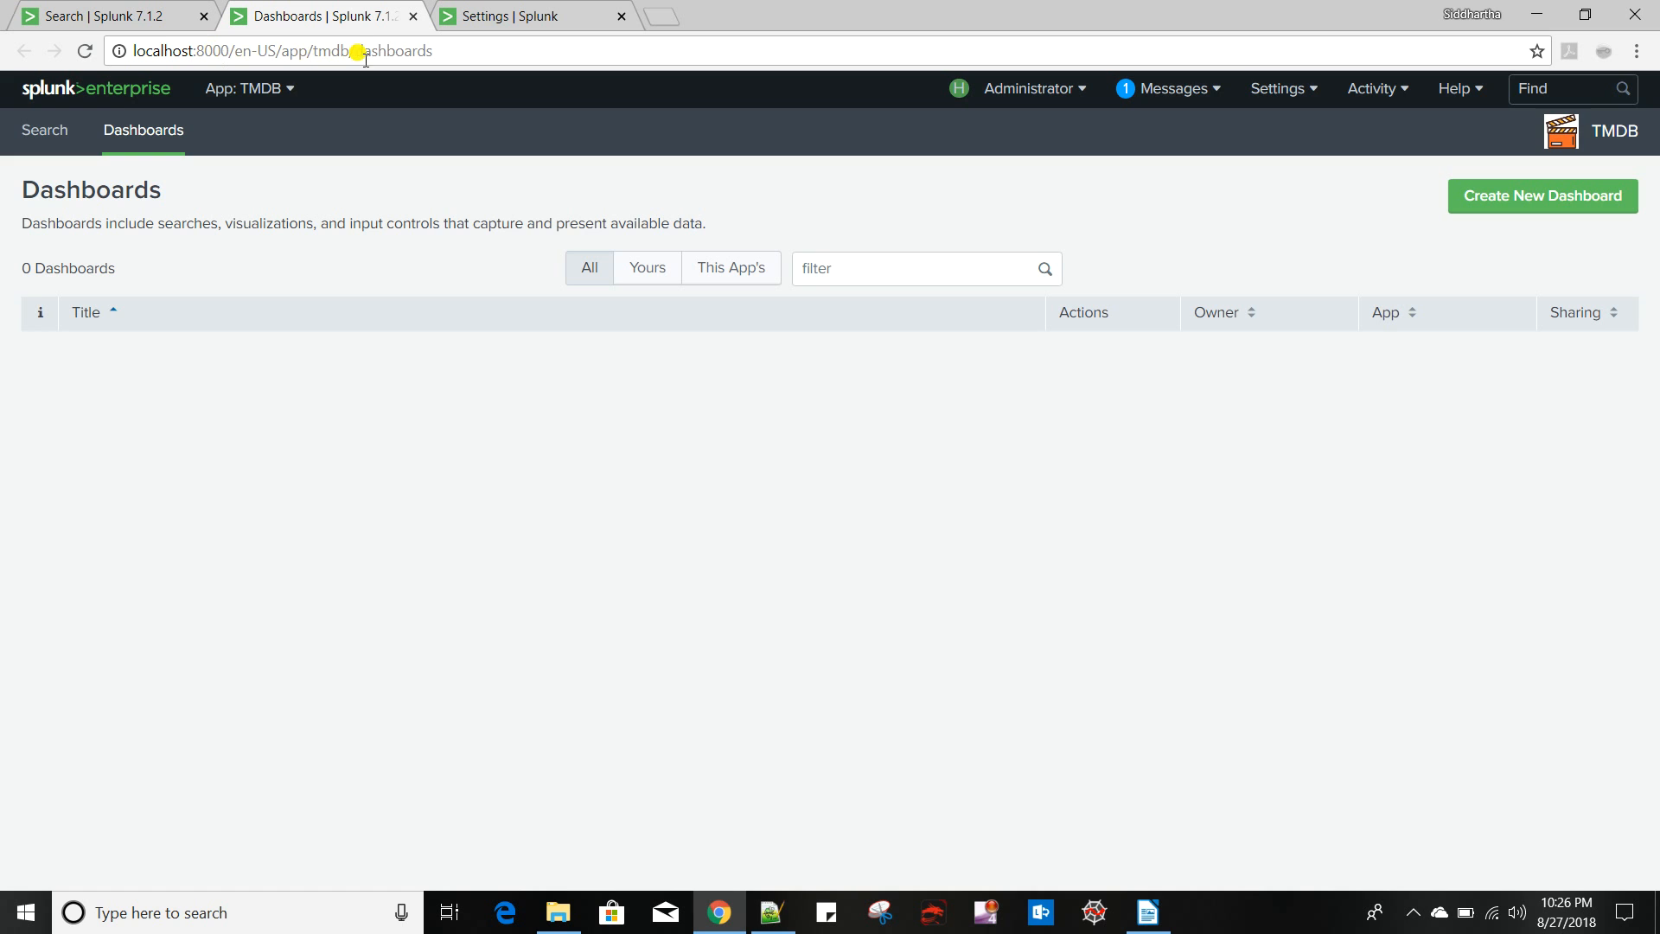
left_click_drag(349, 54, 212, 55)
left_click(469, 57)
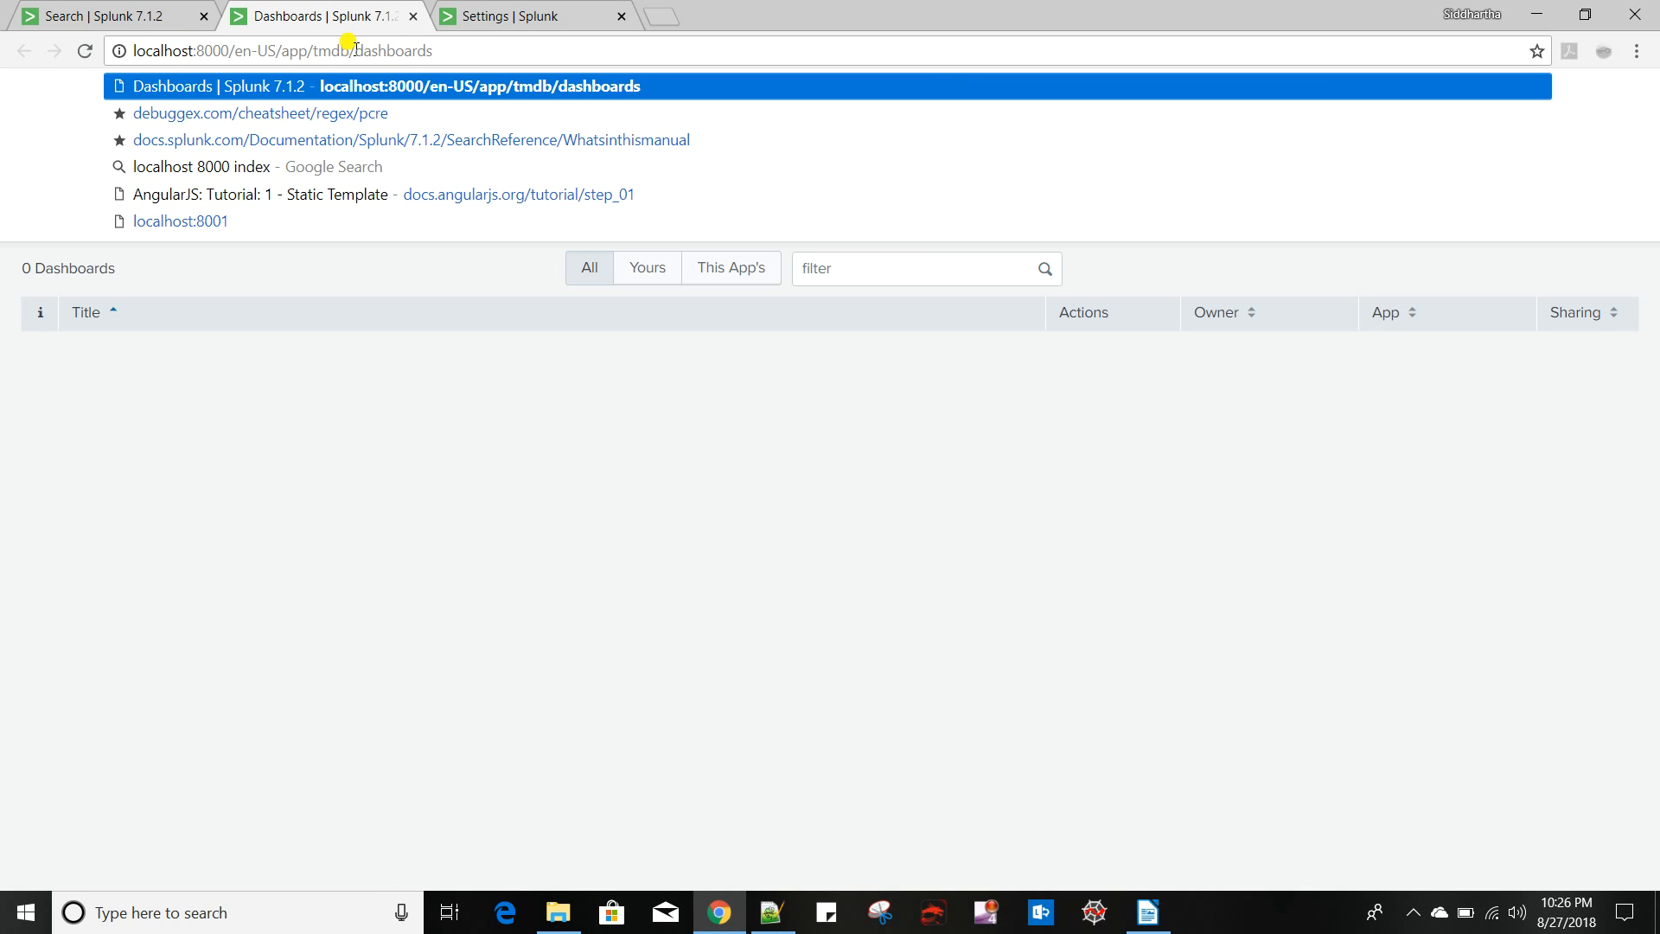
left_click_drag(354, 50, 495, 49)
left_click(424, 381)
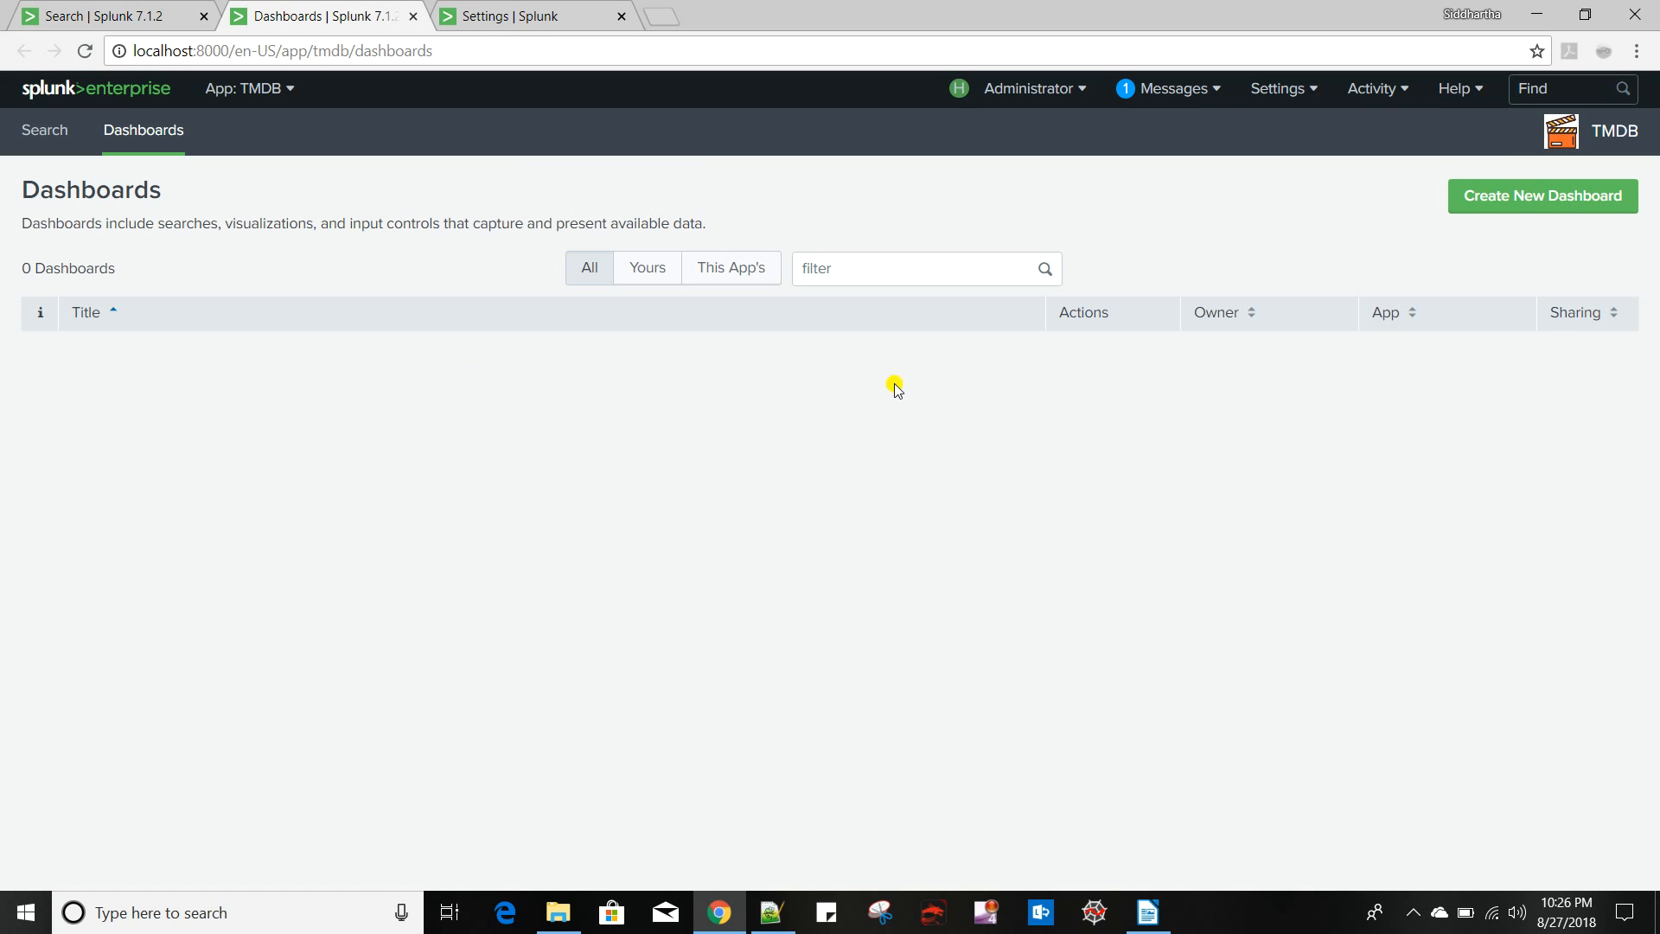
Create a new dashboard titled TMDB_First_Dashboard
left_click(1552, 216)
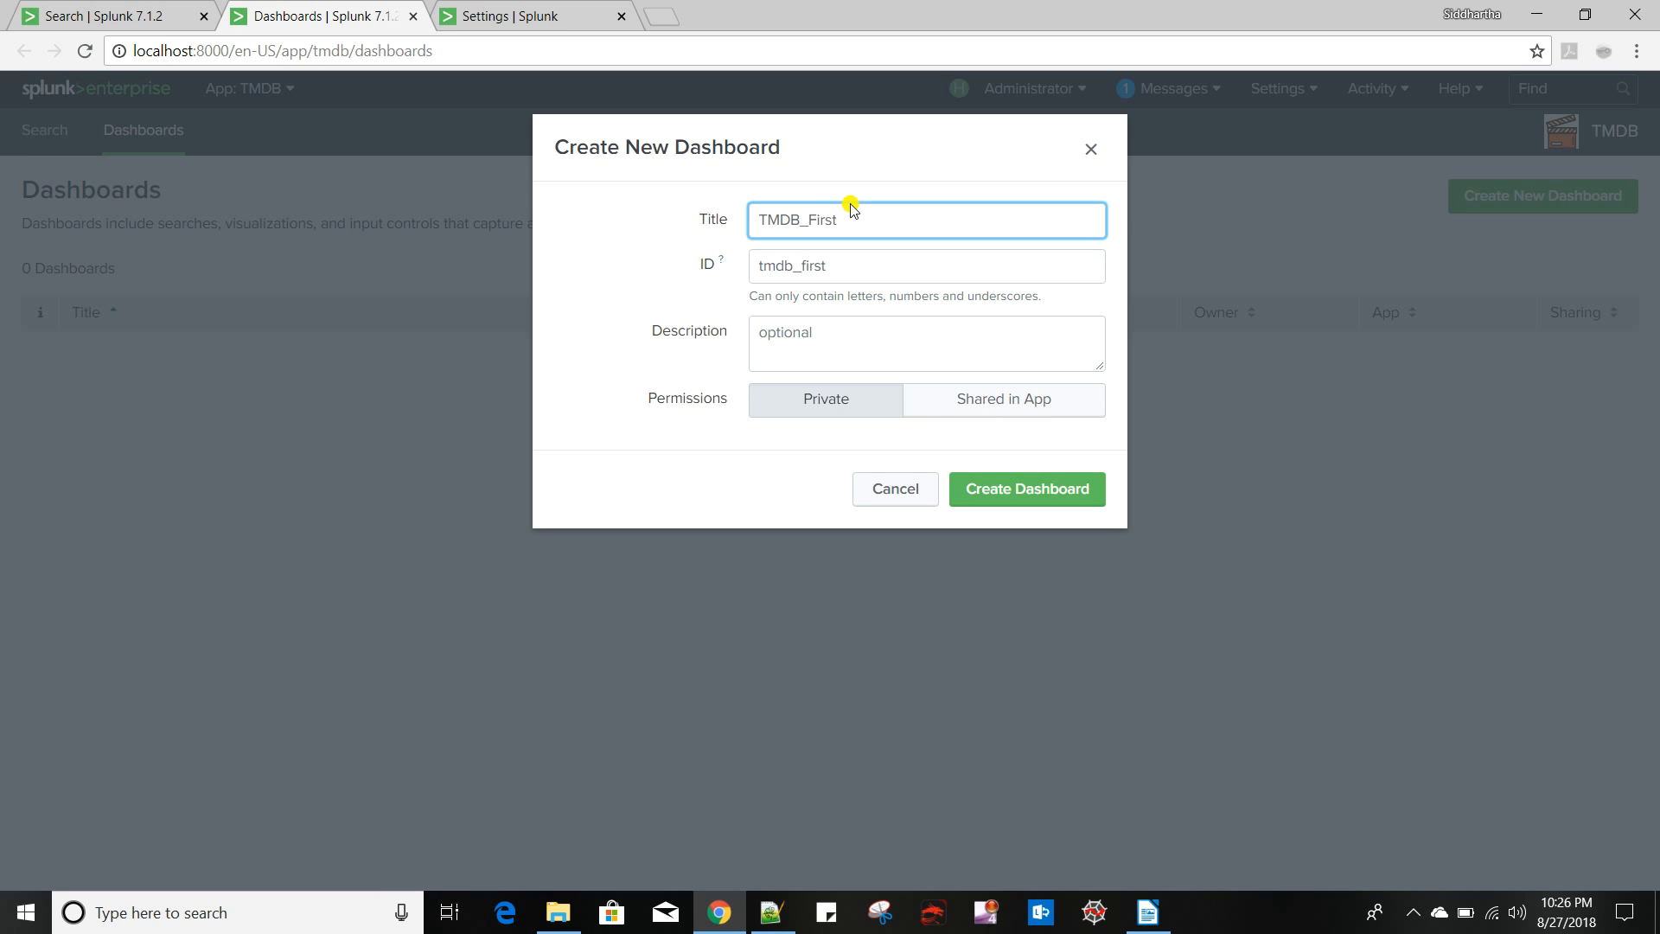
type("hboard")
left_click(1042, 496)
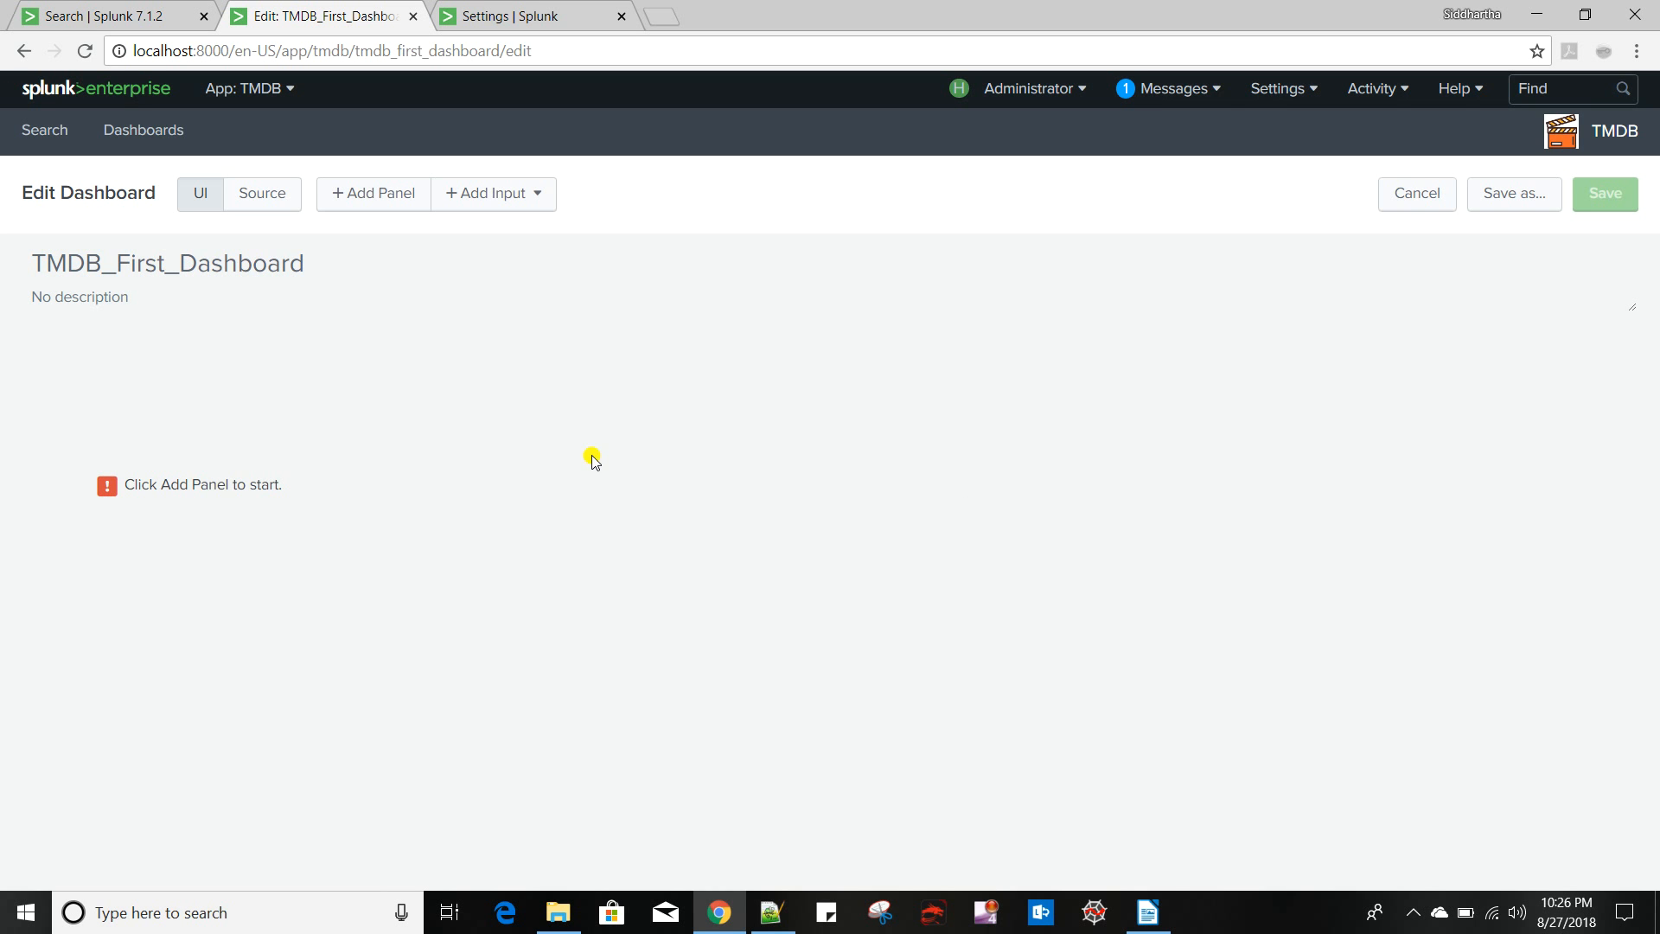
Check the filters in the LibreOffice Writer mock-up, add a dropdown input to the dashboard in the browser and review the available input types
left_click(1148, 912)
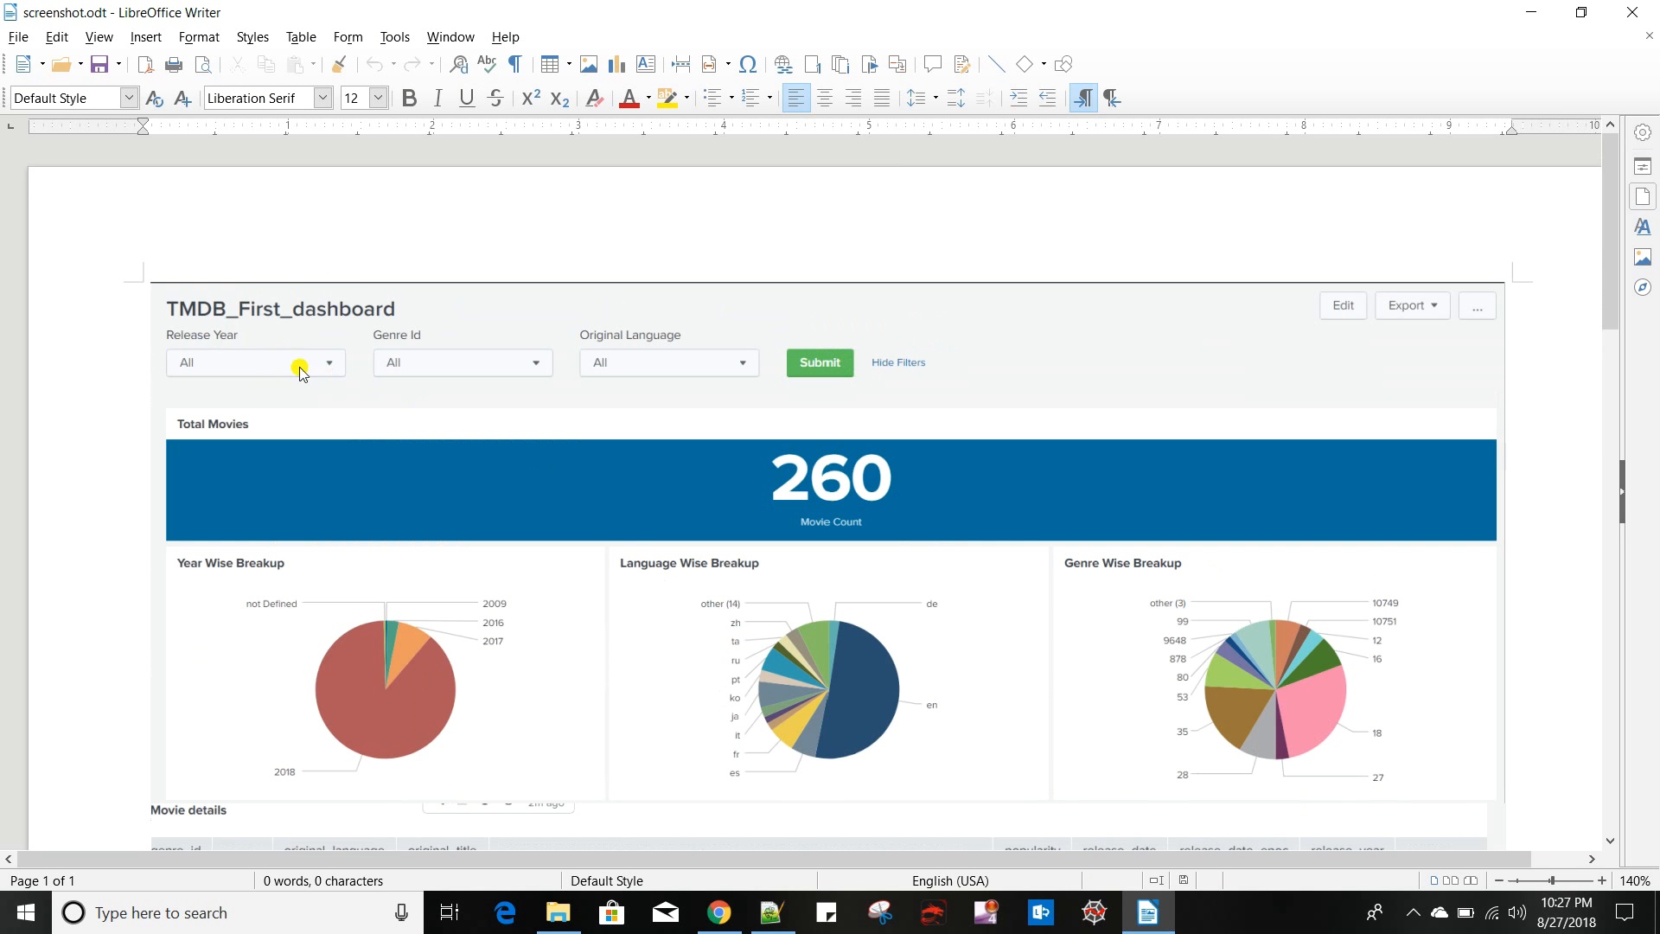
key("alt+Tab")
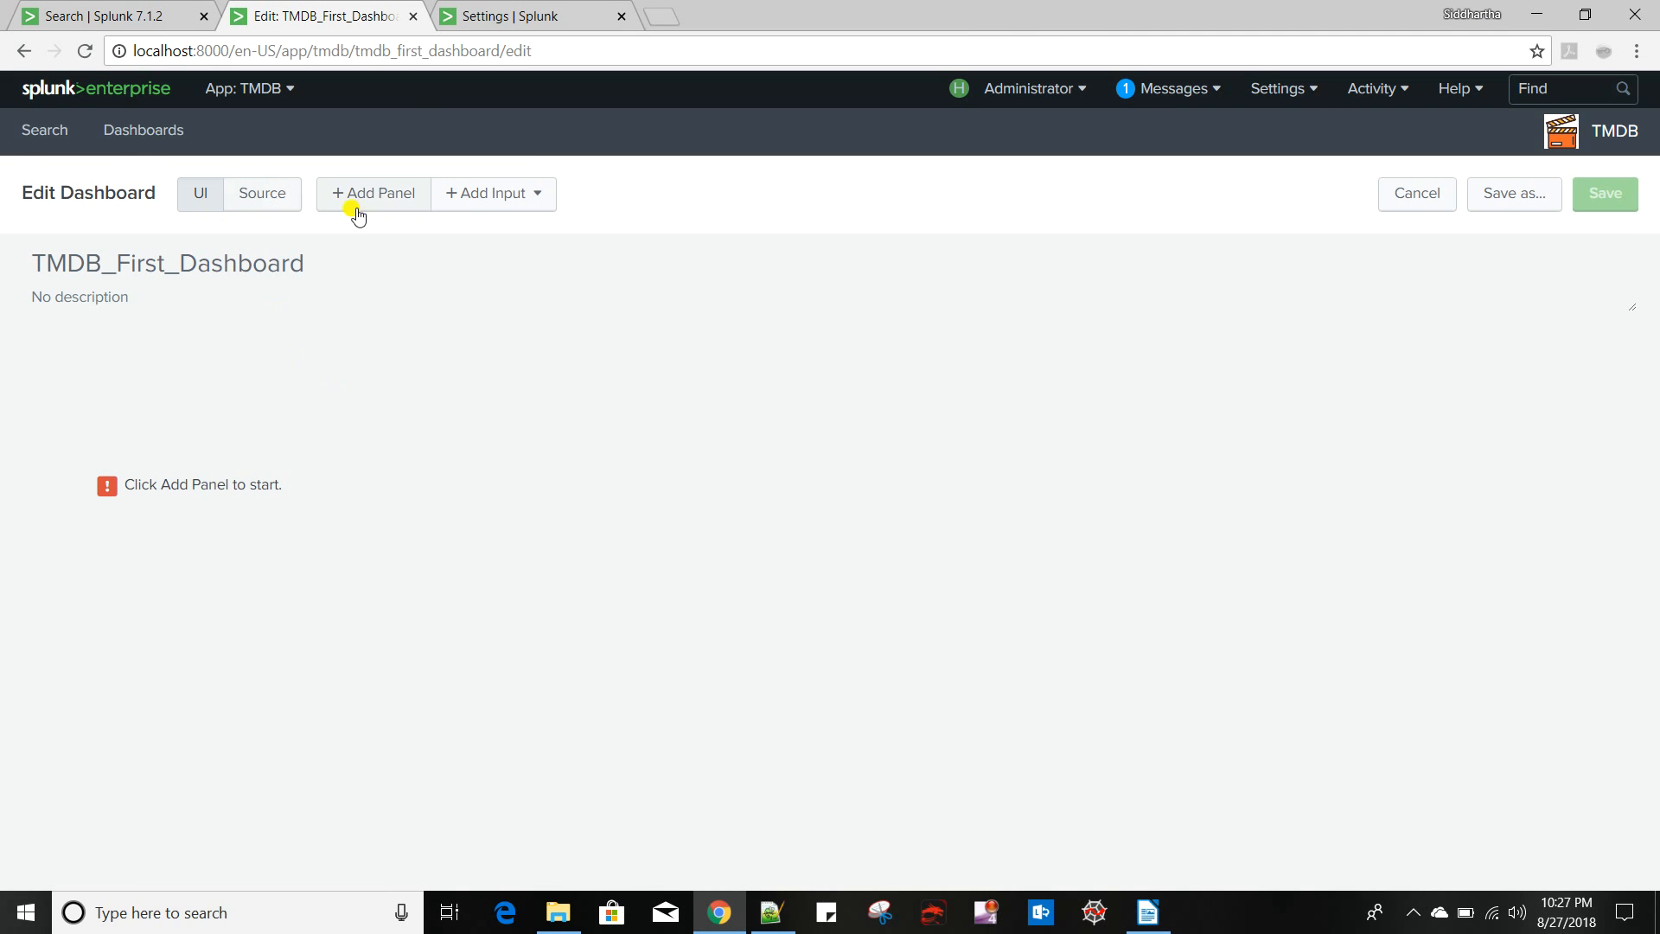
left_click(513, 200)
left_click(429, 304)
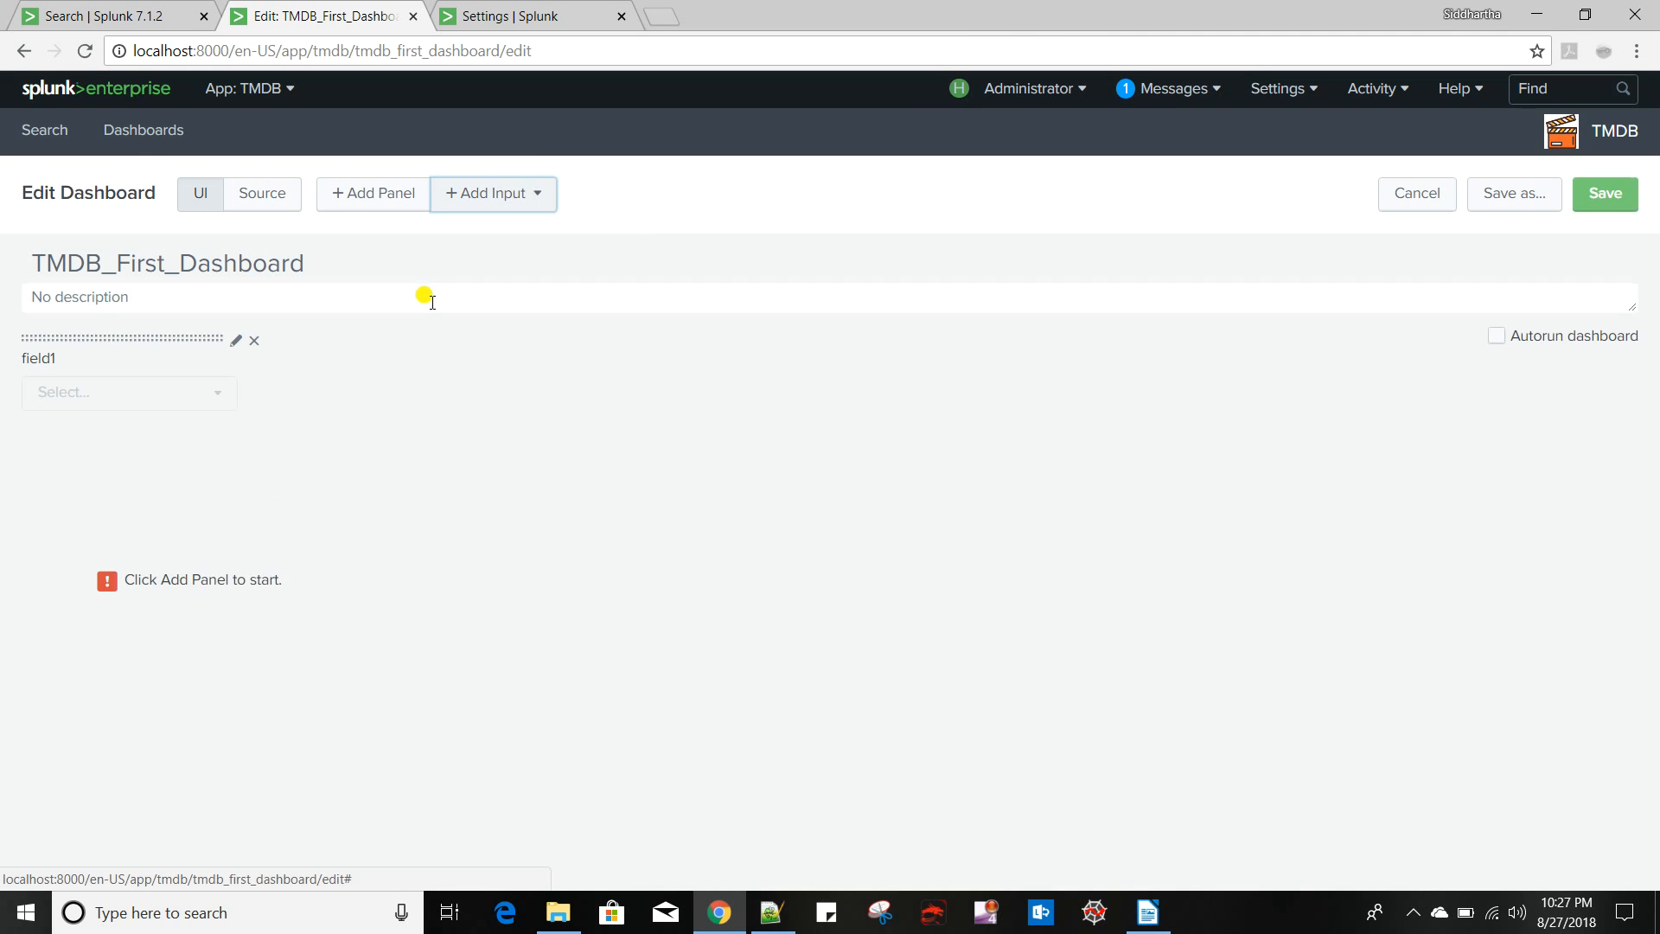
left_click(506, 205)
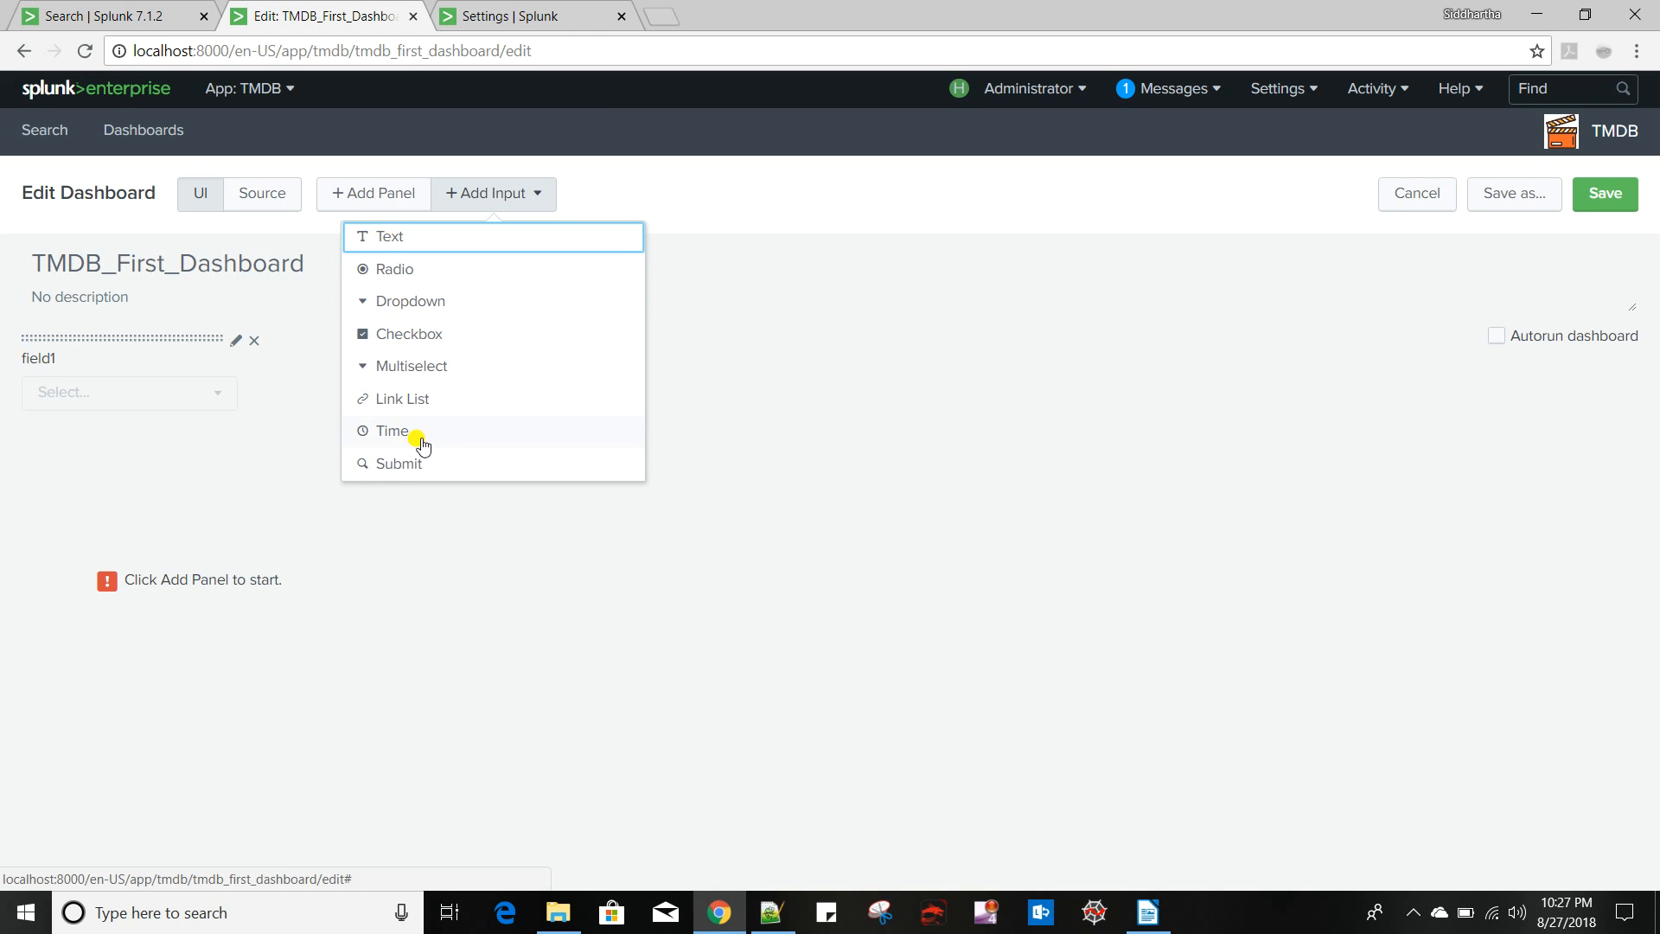
left_click(727, 197)
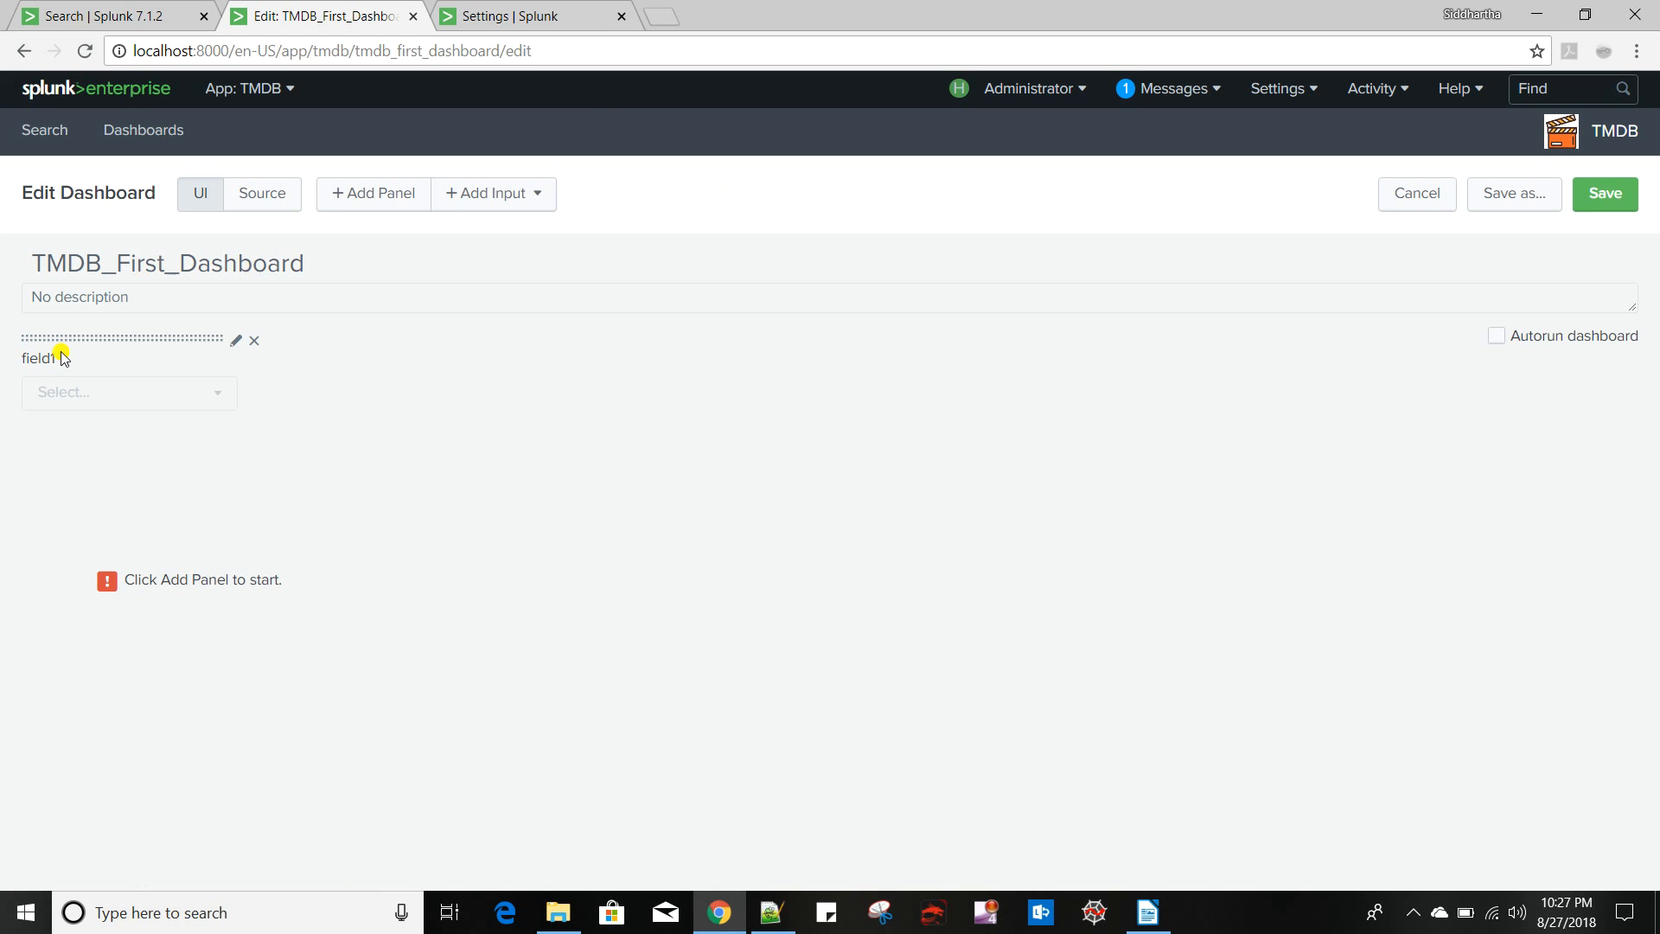
Label the new dropdown input Release Year and enable Search on Change for it
left_click(235, 341)
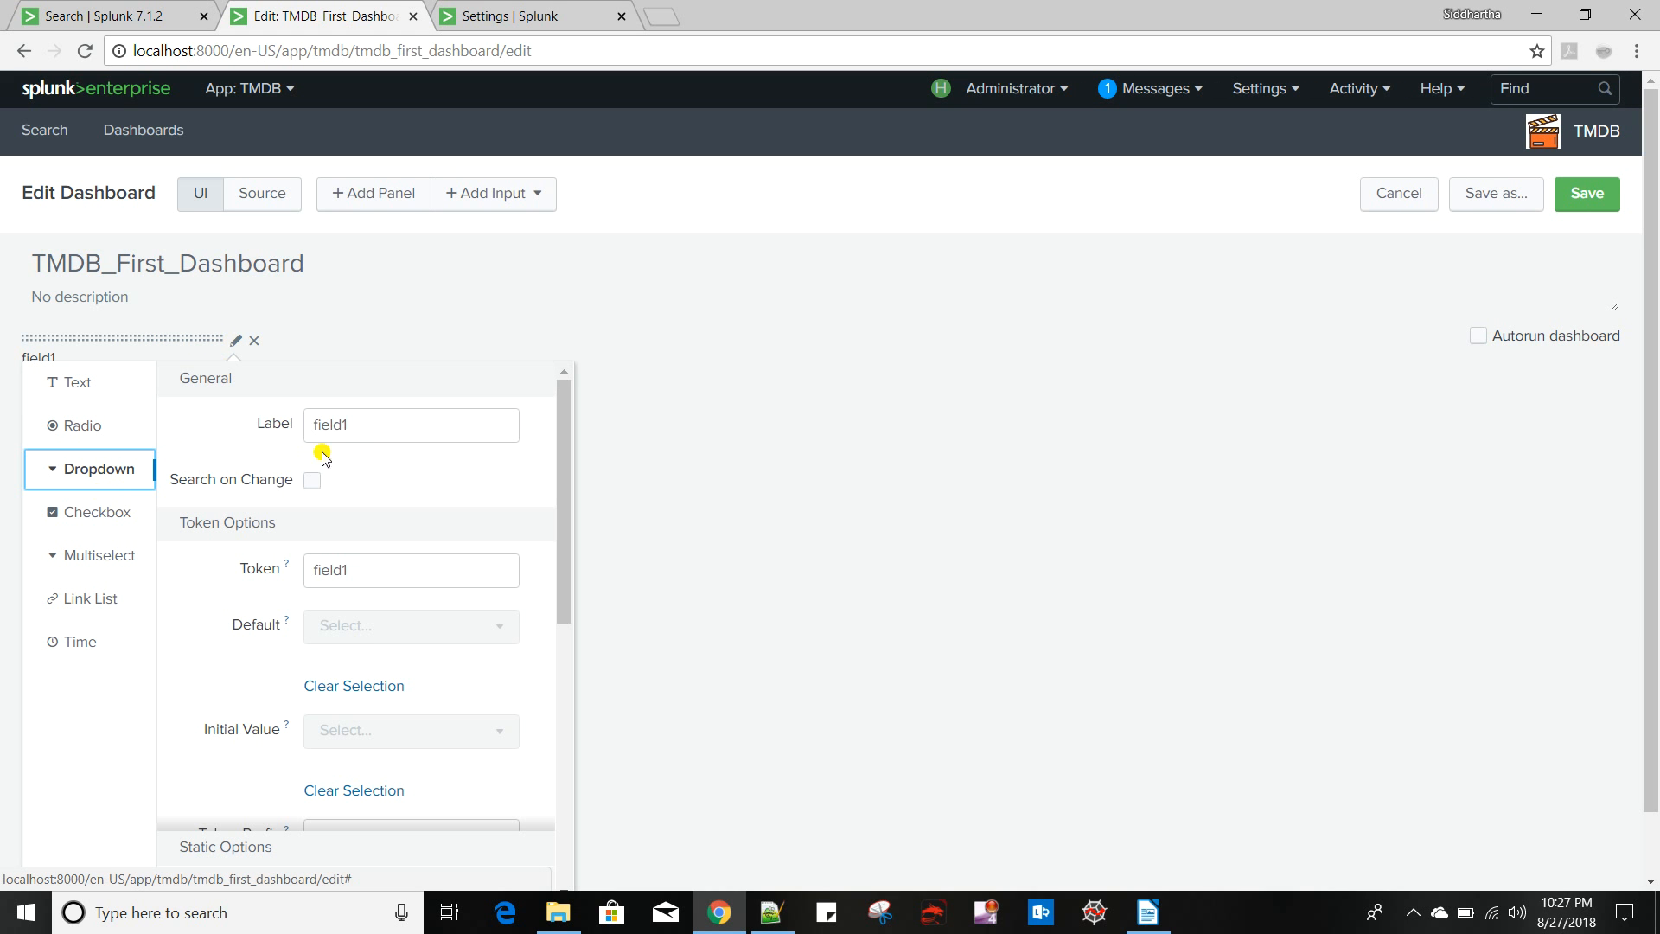
double_click(389, 423)
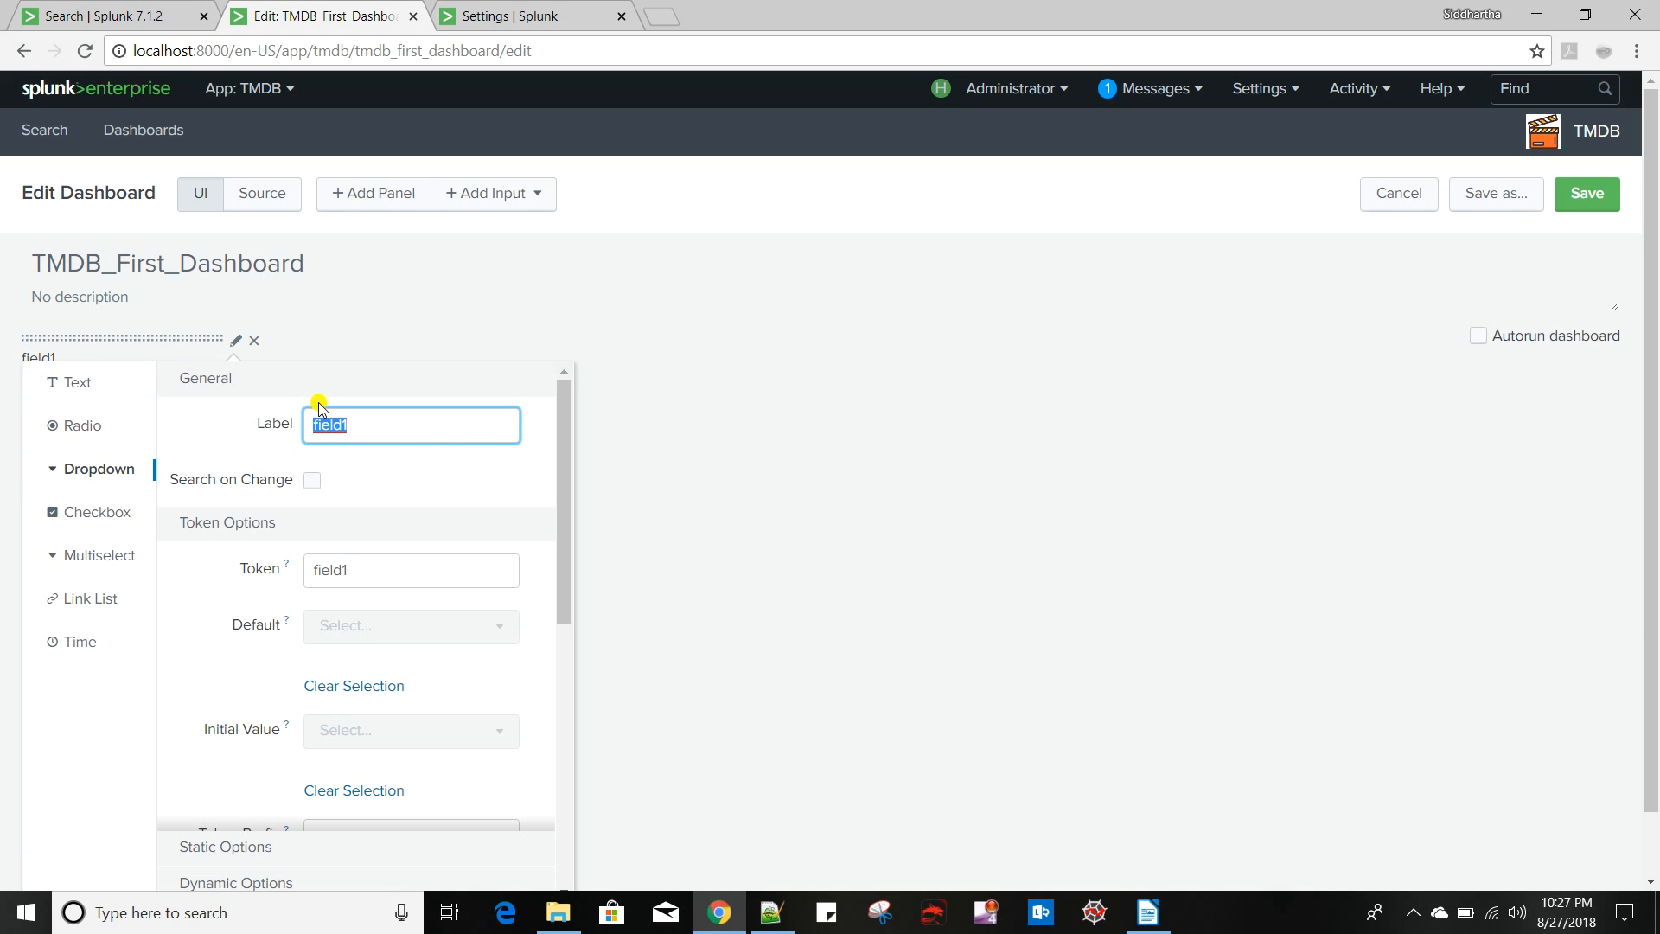
type("Release Year")
left_click(314, 486)
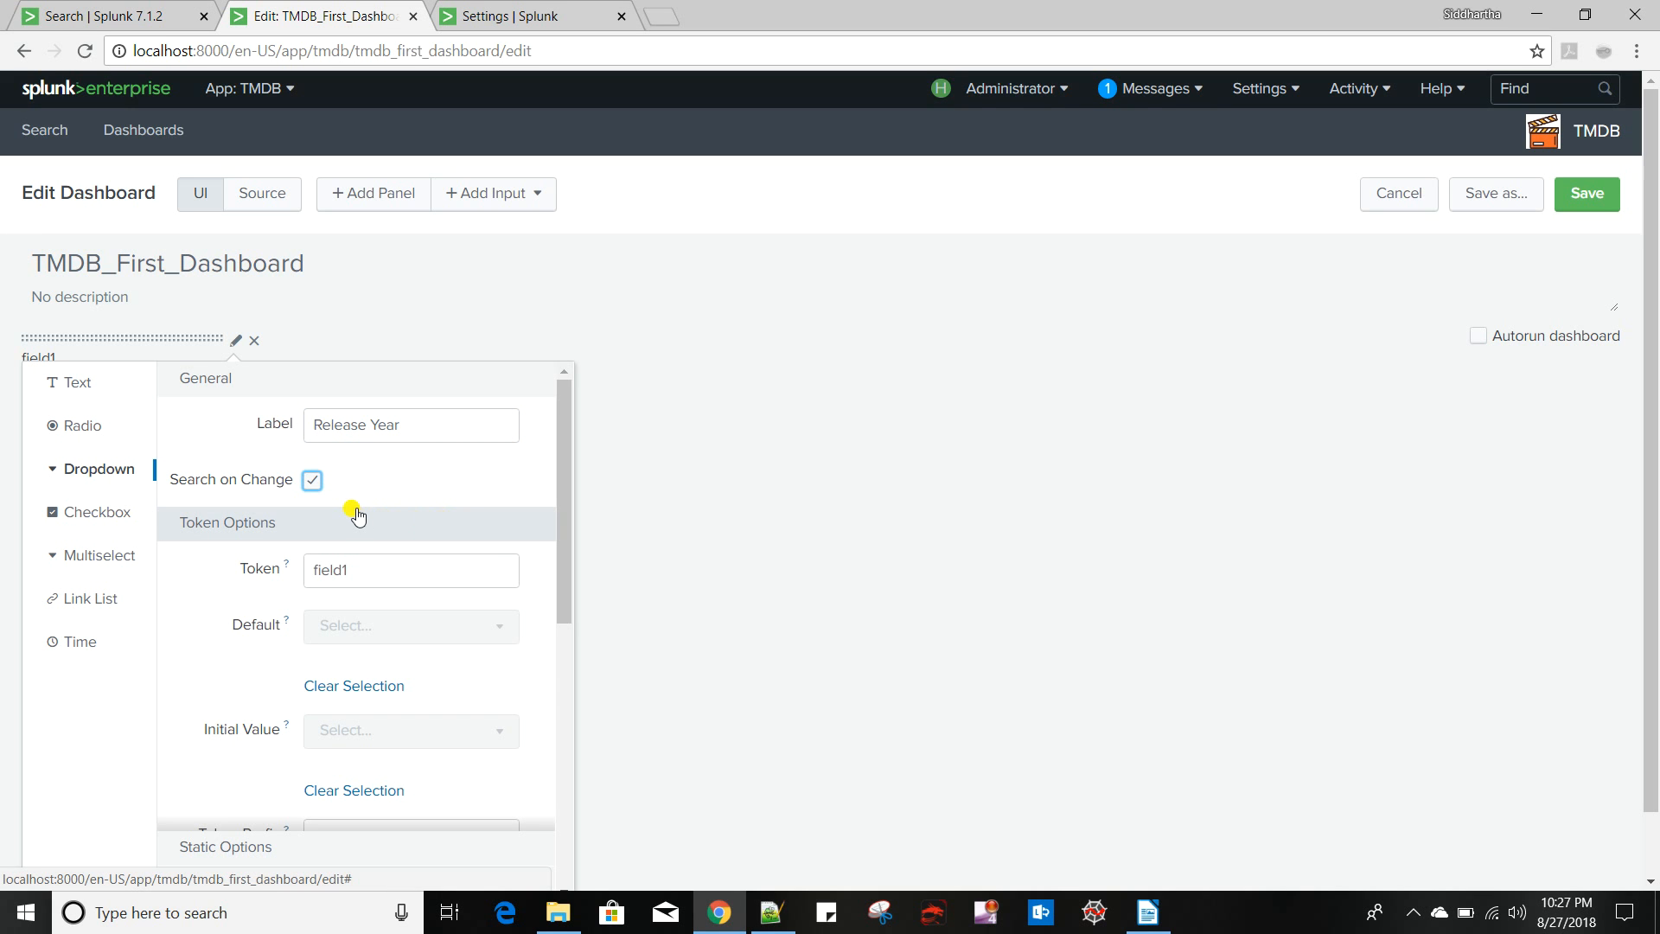
Set the Release Year dropdown's token to release_year
scroll(359, 517, "down", 1)
scroll(359, 517, "up", 1)
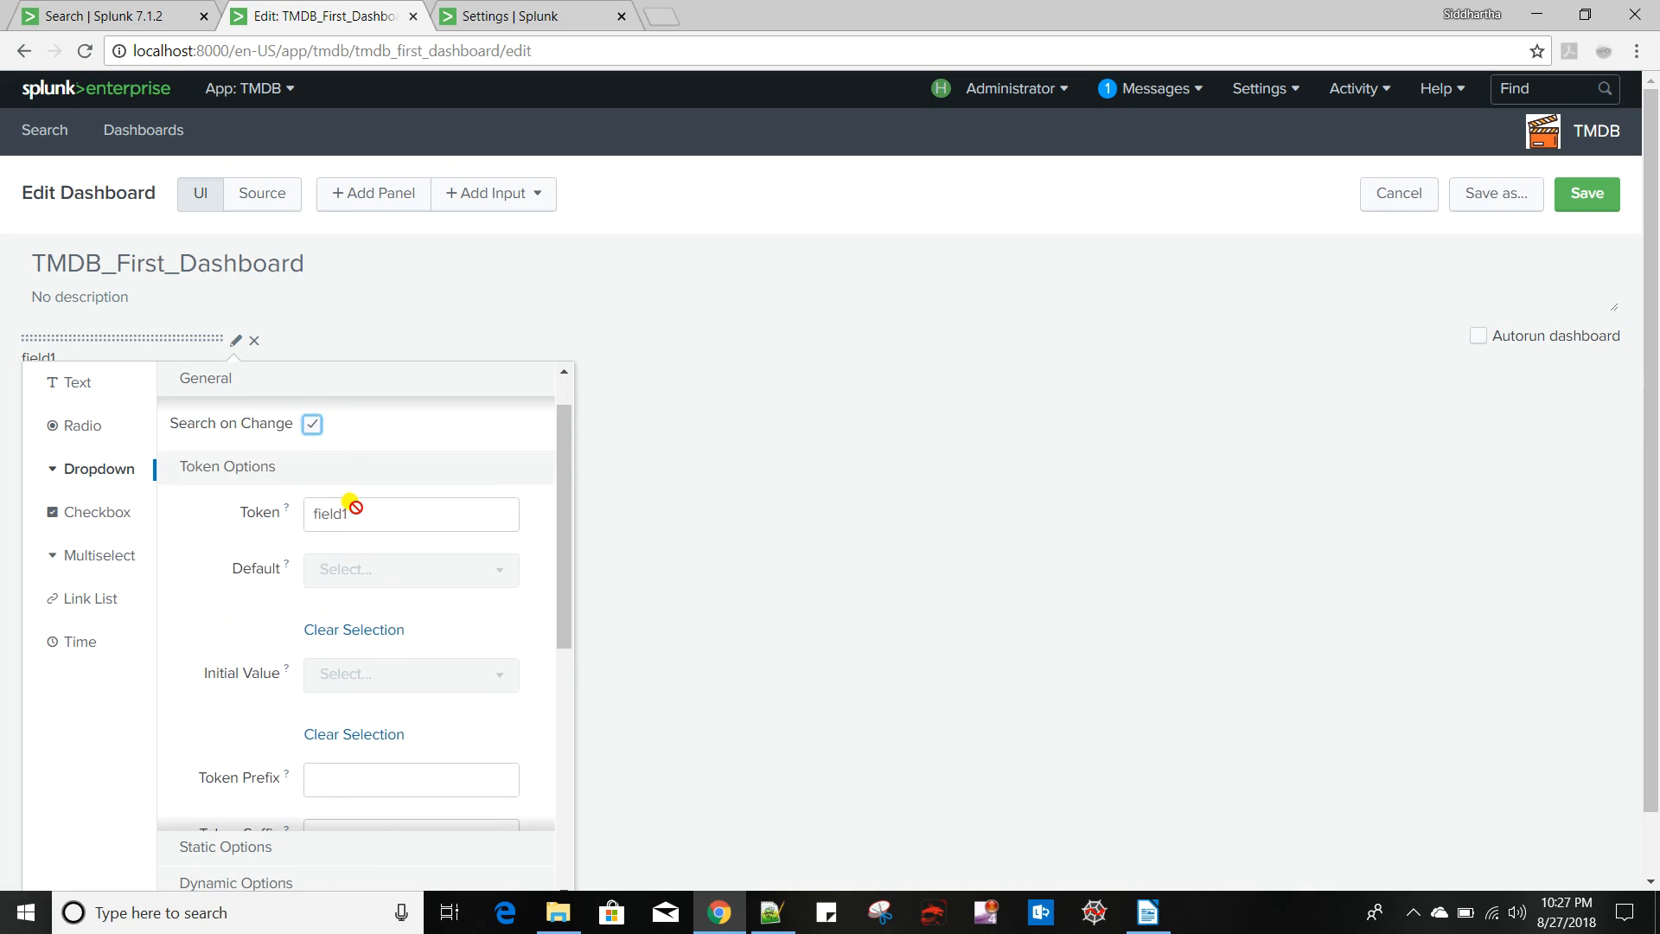
scroll(356, 515, "down", 3)
scroll(354, 536, "up", 3)
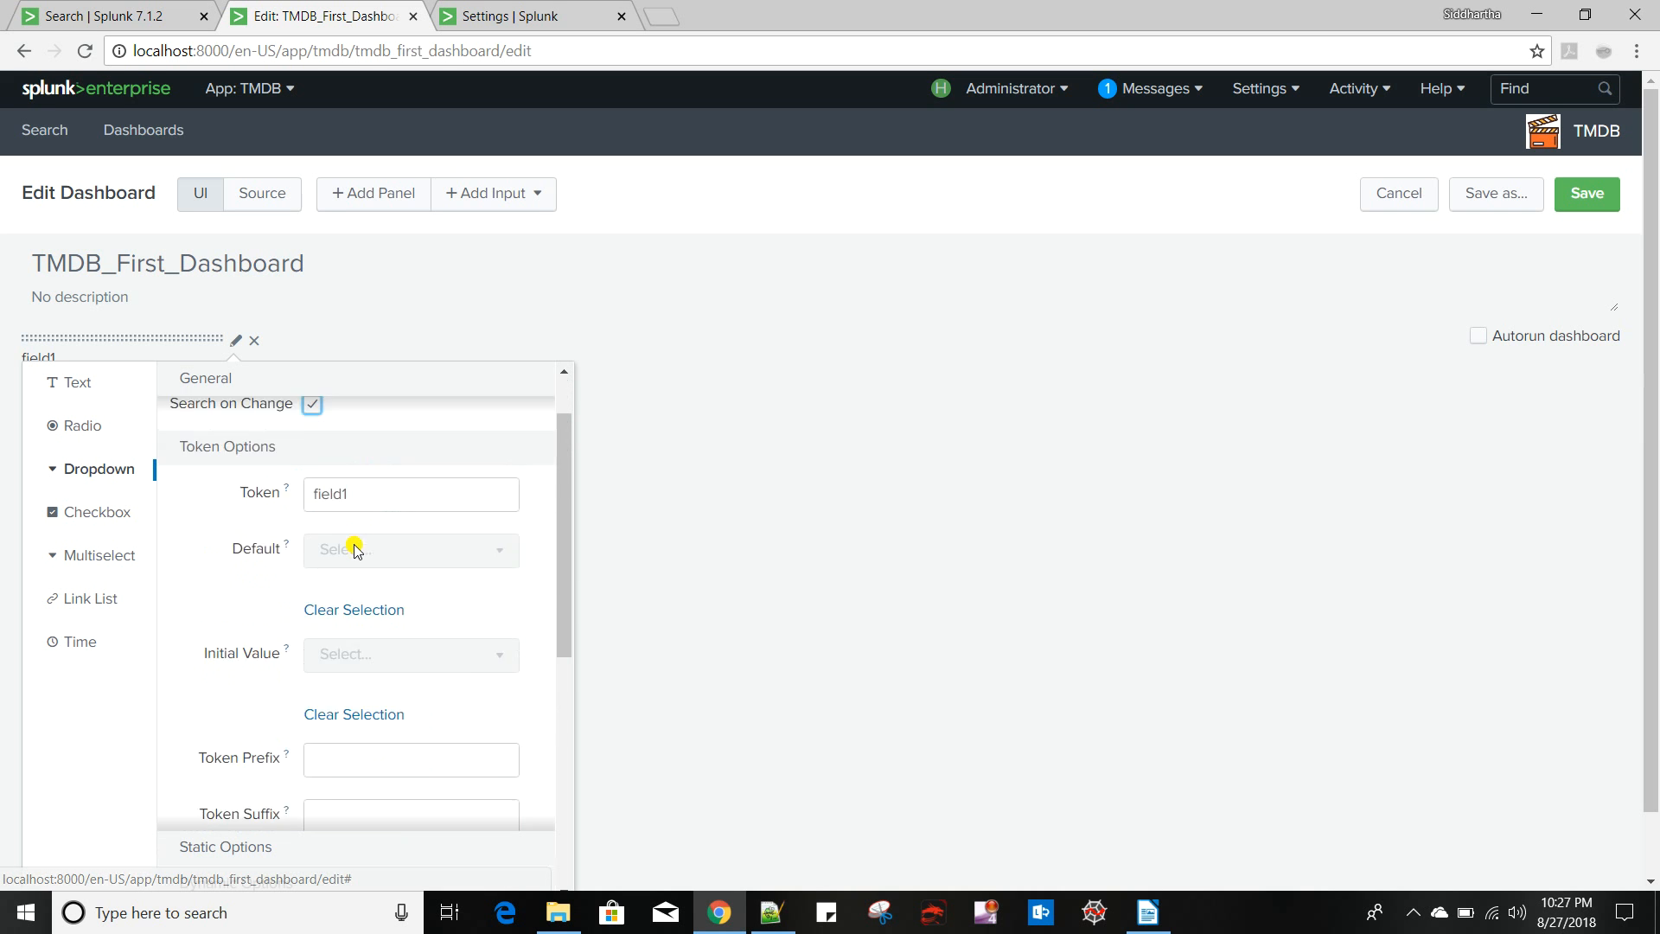
left_click(376, 578)
key("ctrl+a")
type("r")
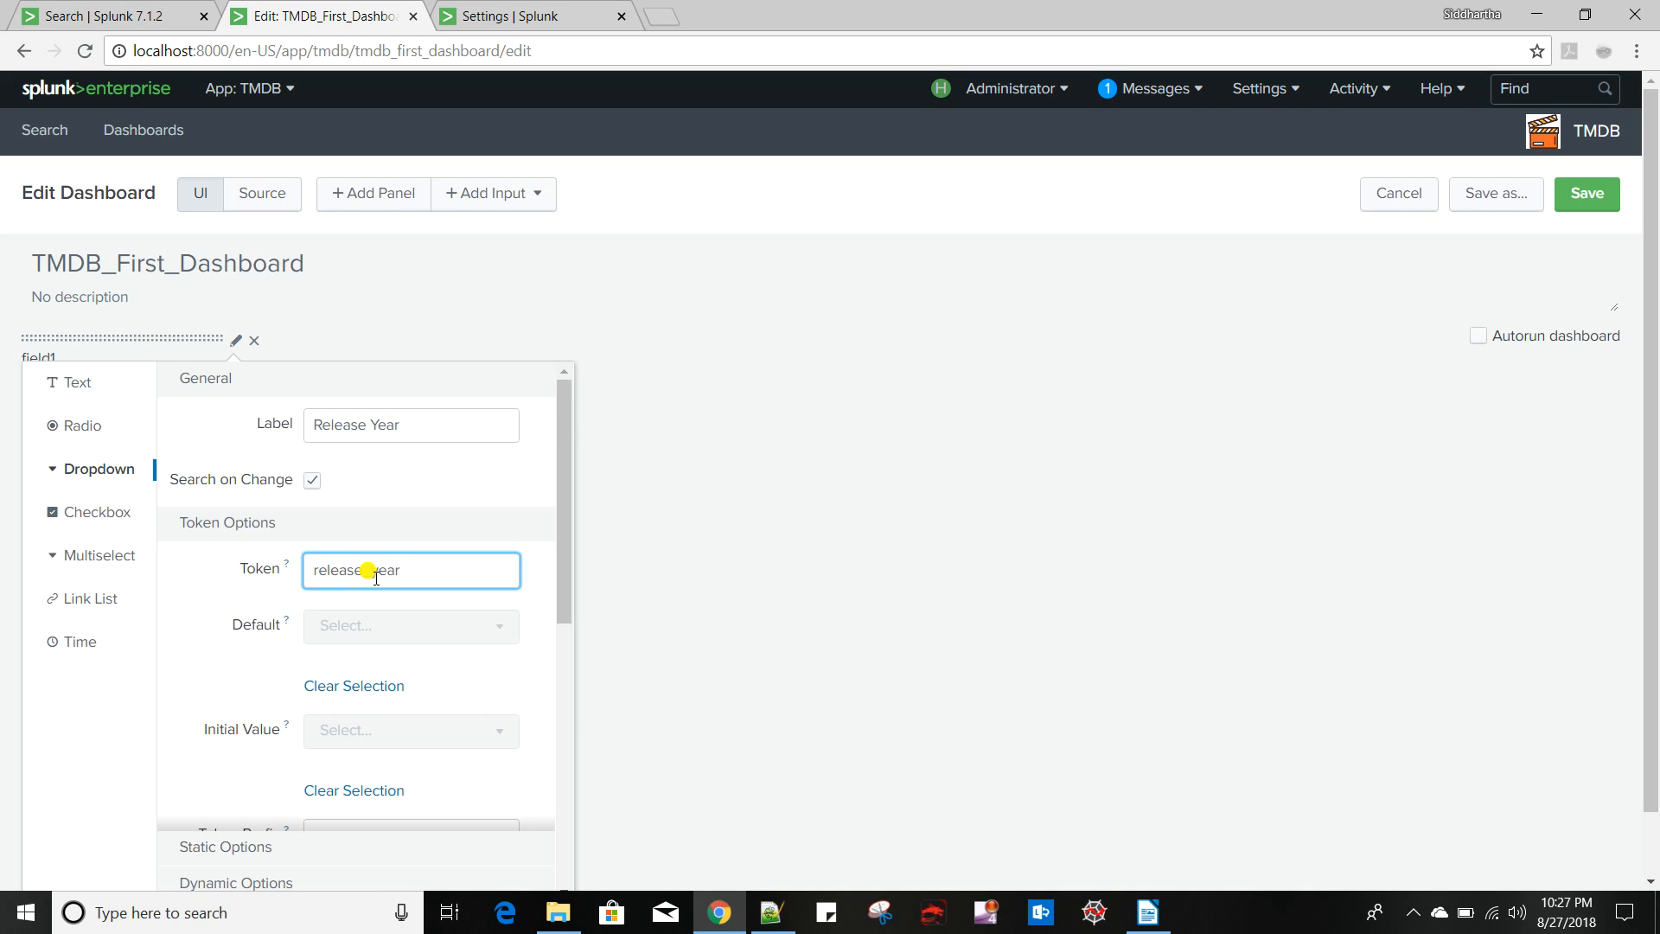
Give the dropdown a static option named All with the value *, and go to the dynamic options' search string
scroll(372, 580, "down", 2)
scroll(372, 580, "up", 2)
scroll(228, 676, "down", 5)
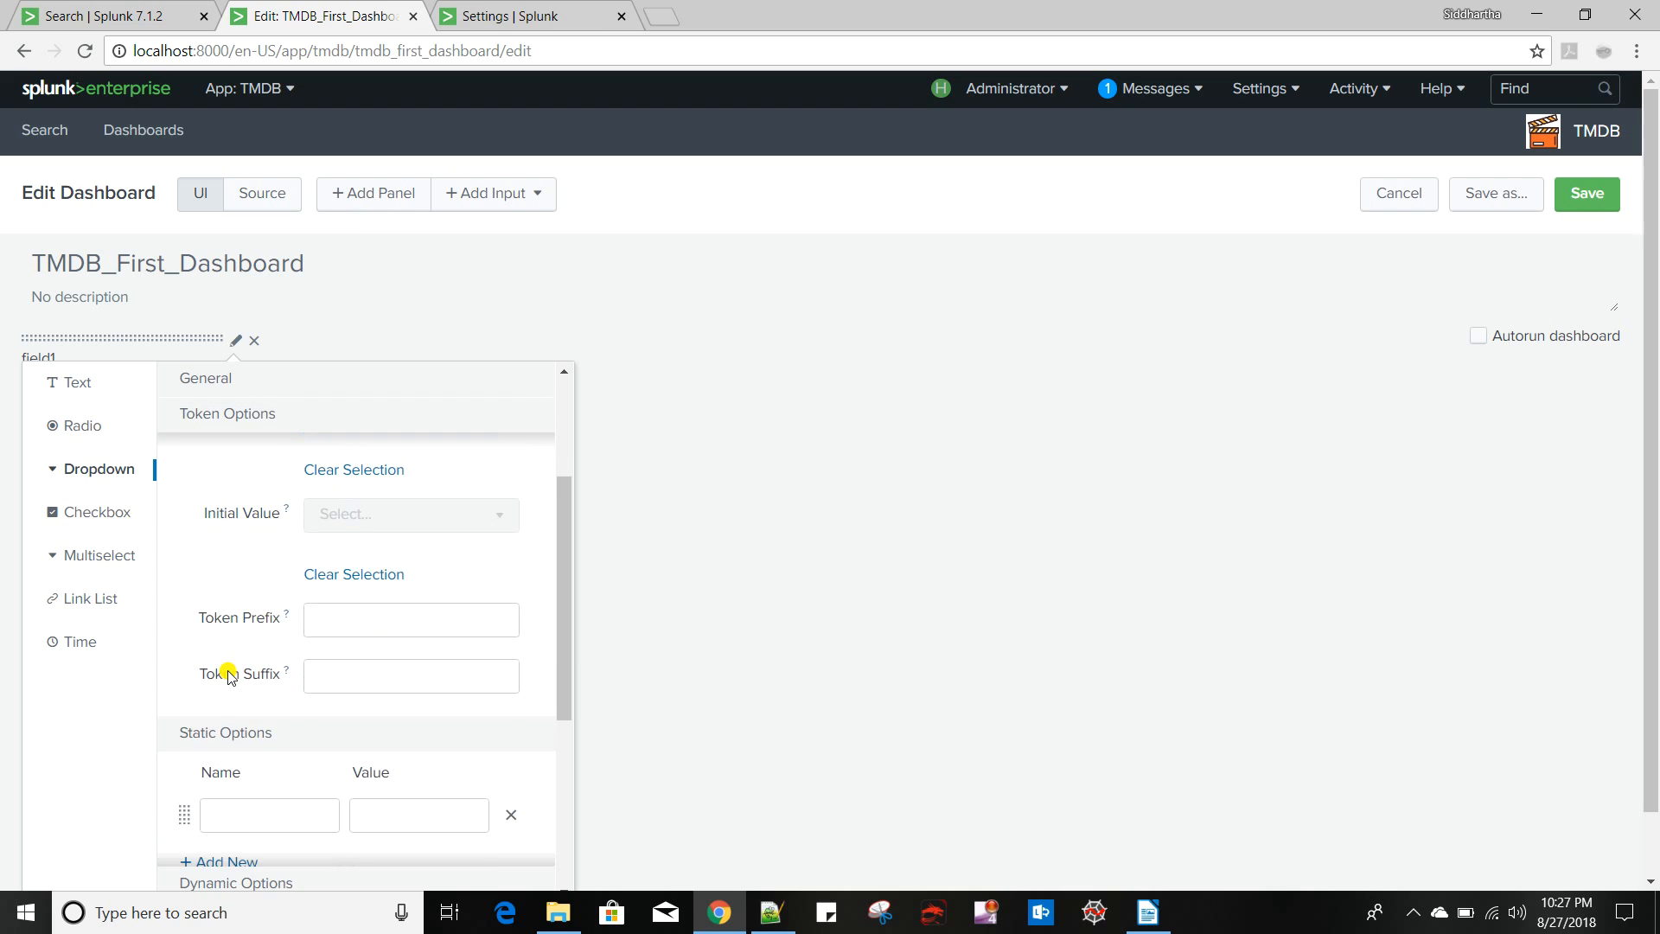
scroll(228, 668, "down", 1)
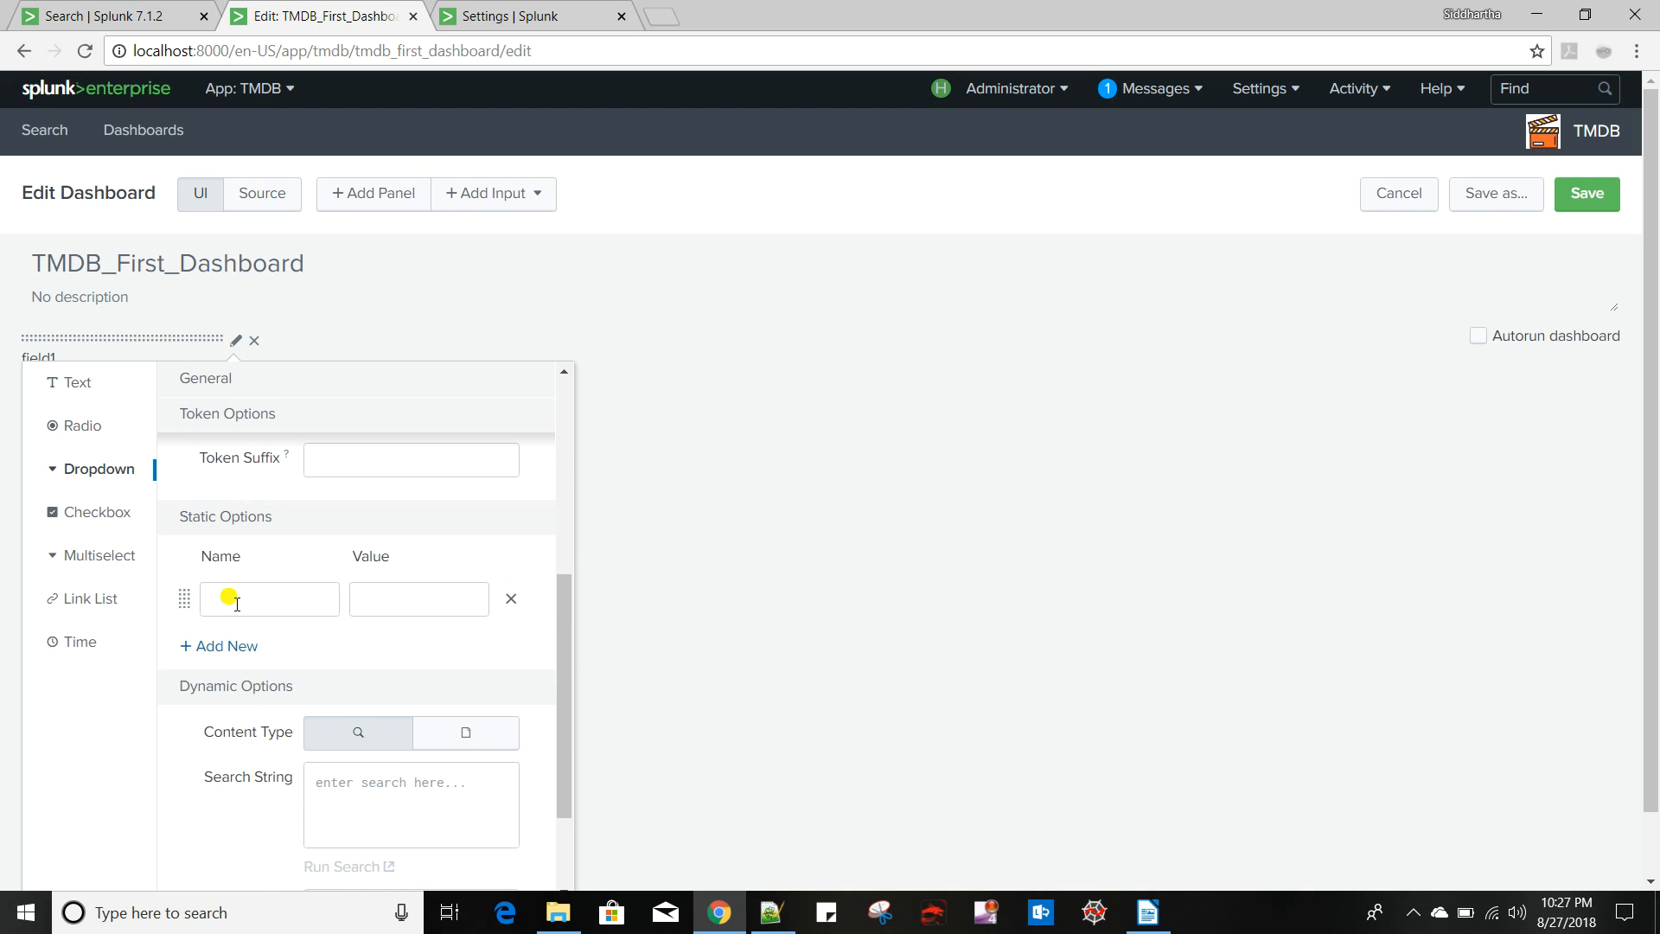
left_click(247, 591)
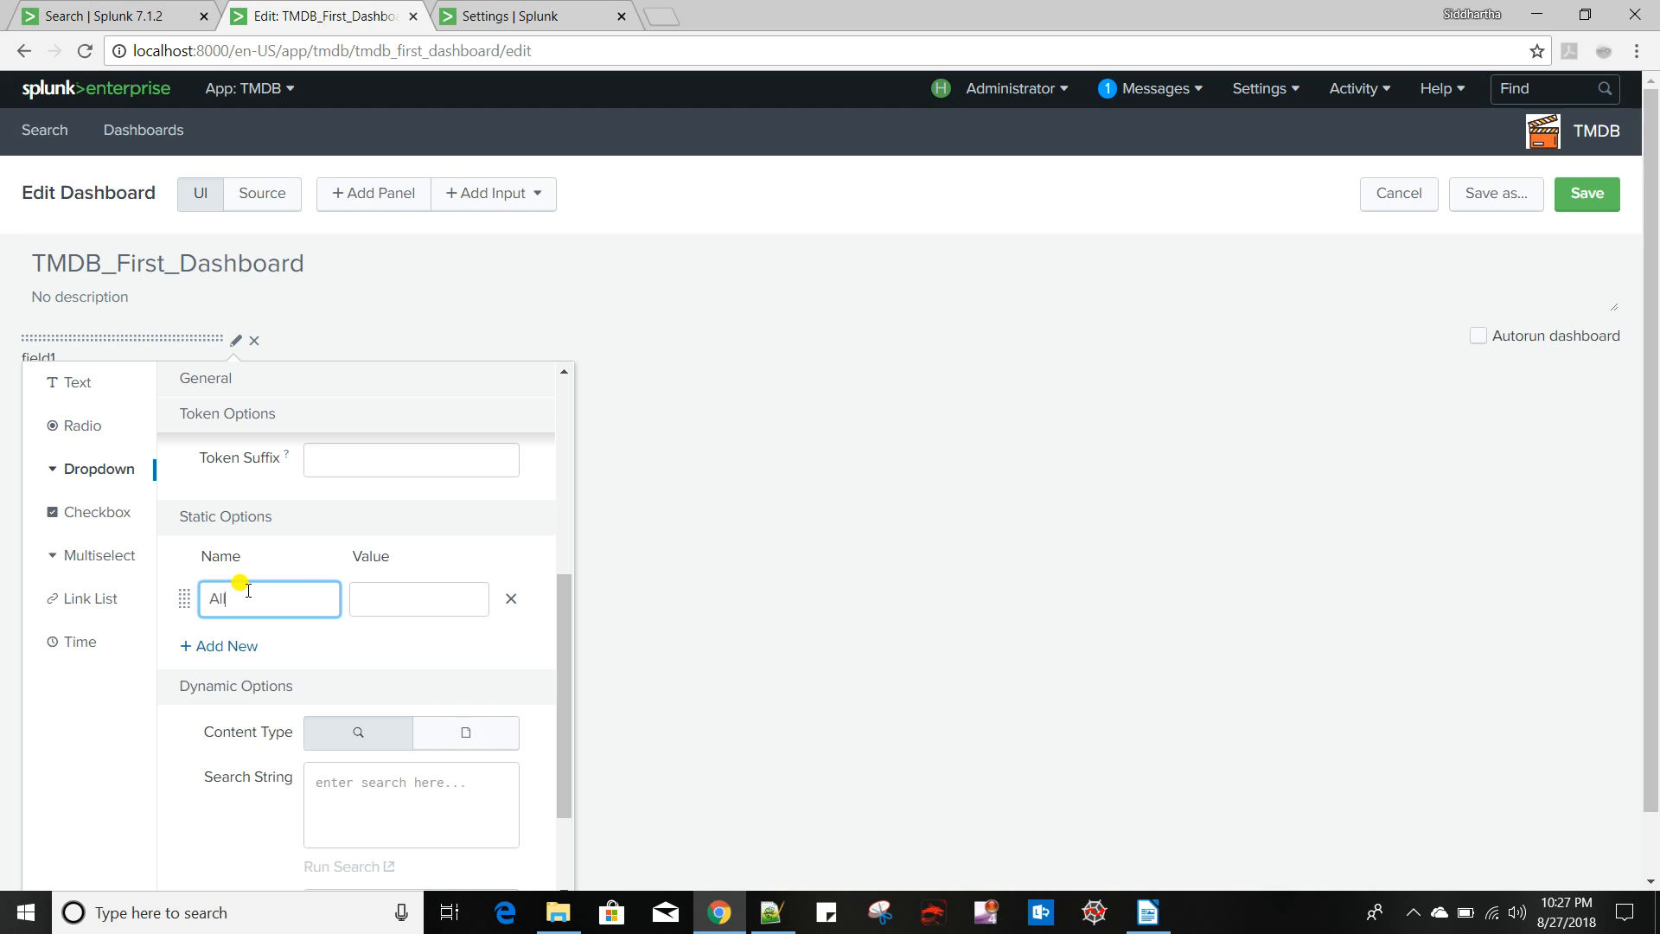
left_click(424, 614)
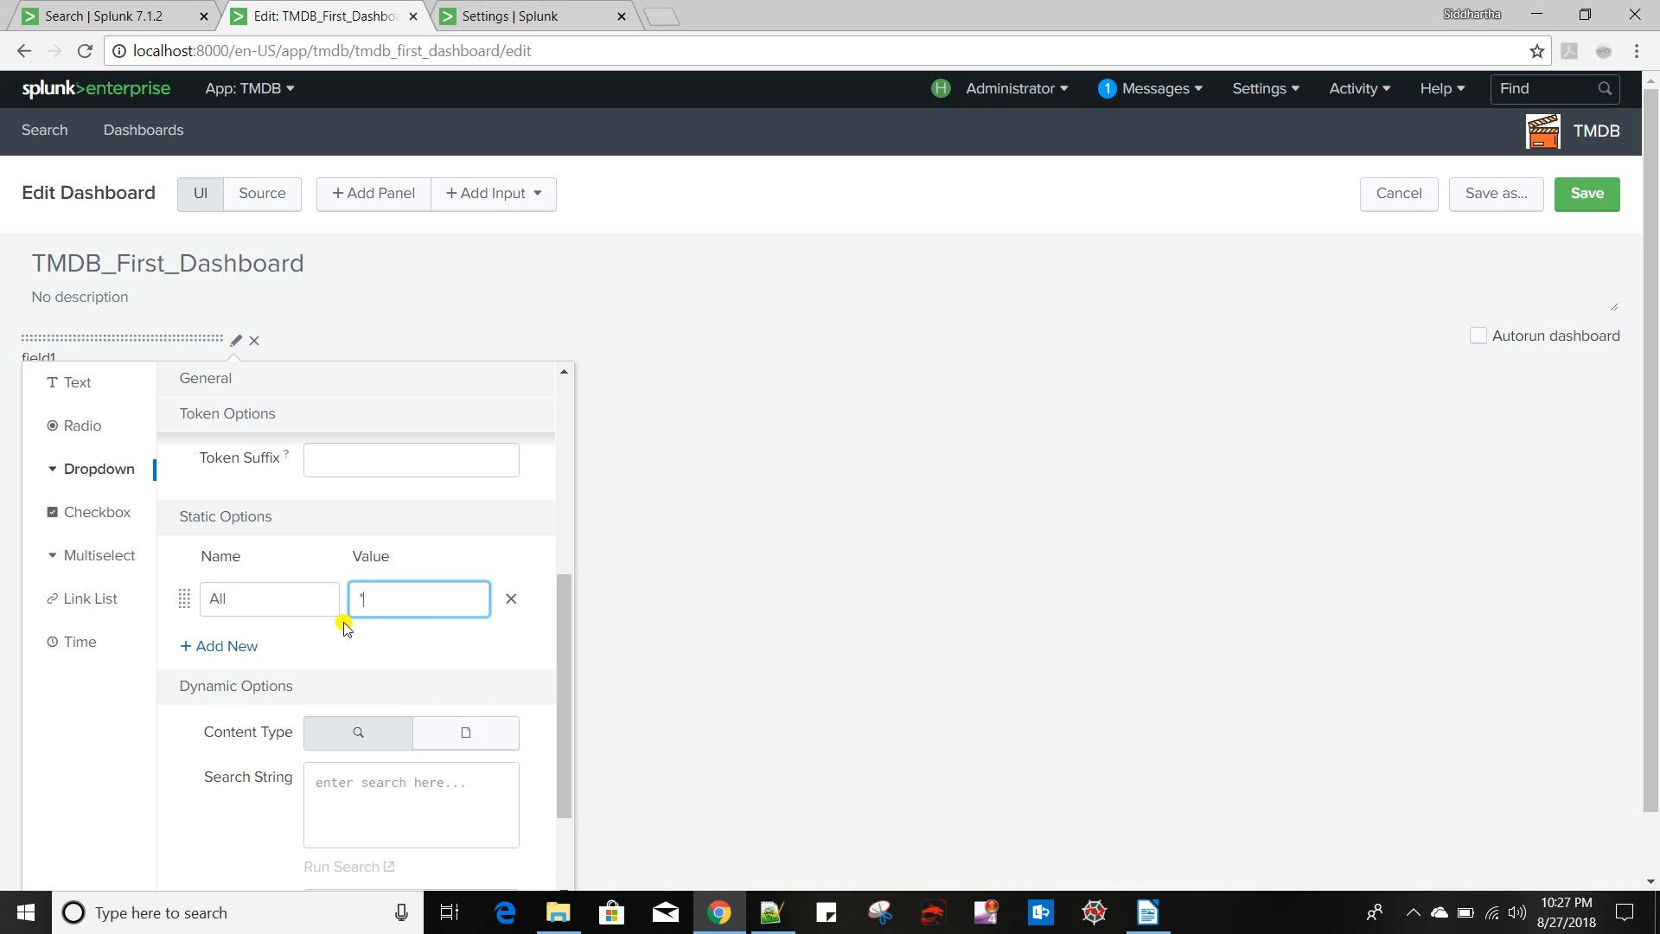
scroll(390, 605, "down", 2)
left_click(379, 649)
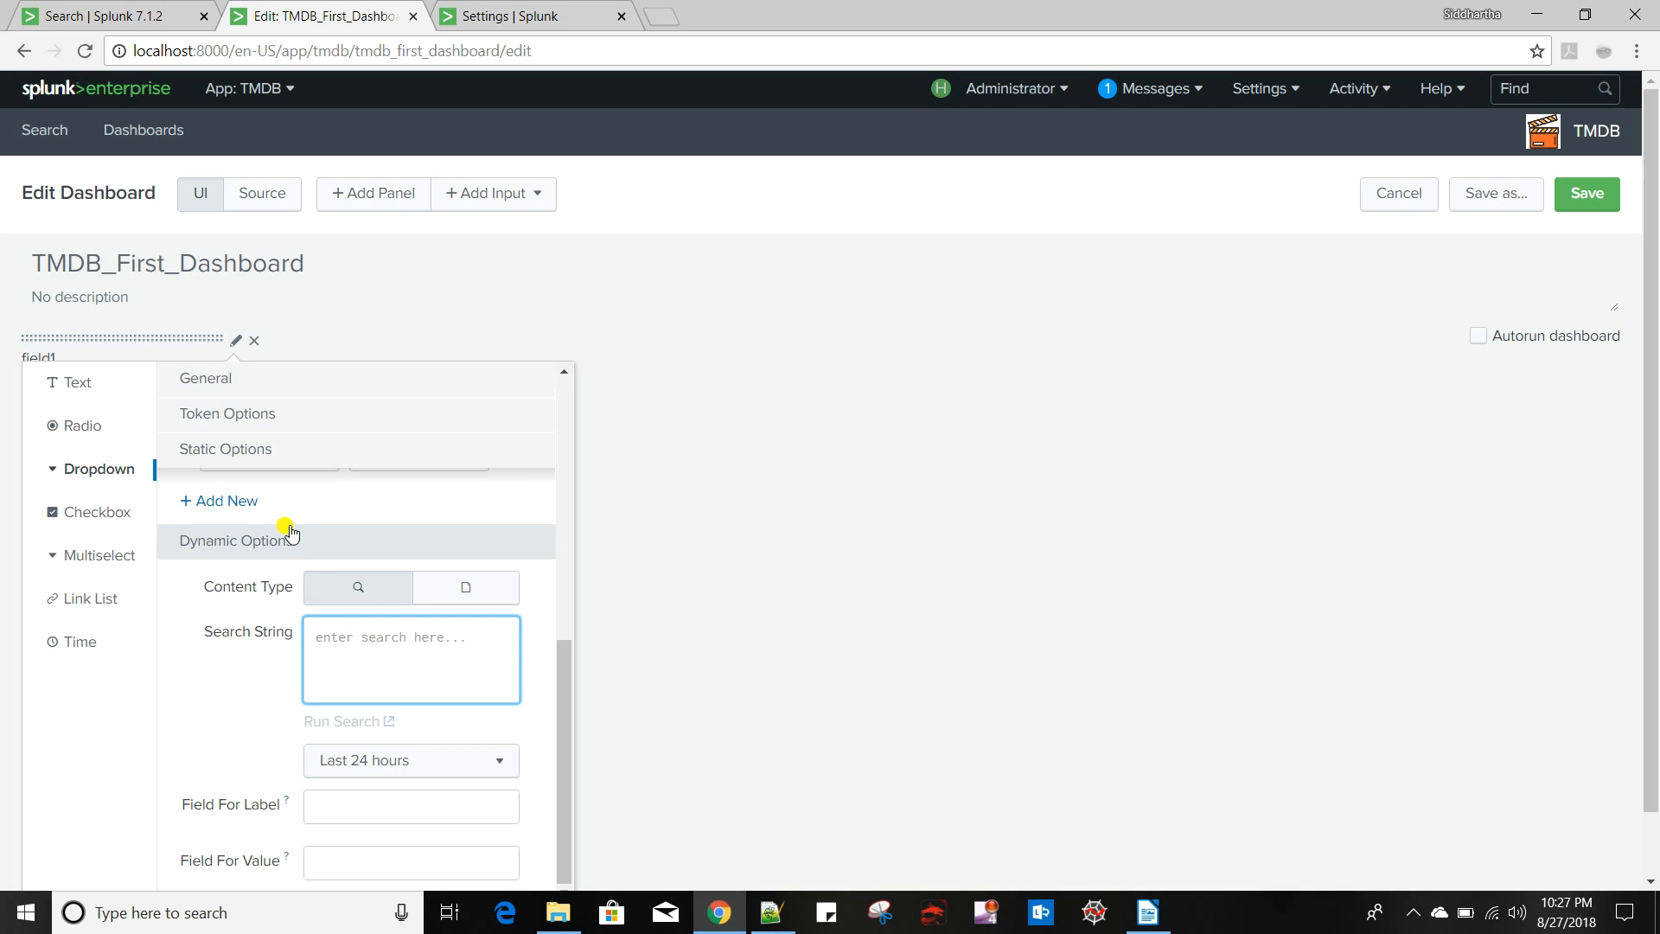
Return to the TMDB search tab, append a pipe to the table query and examine the genre_ids{} column of the results
left_click(103, 17)
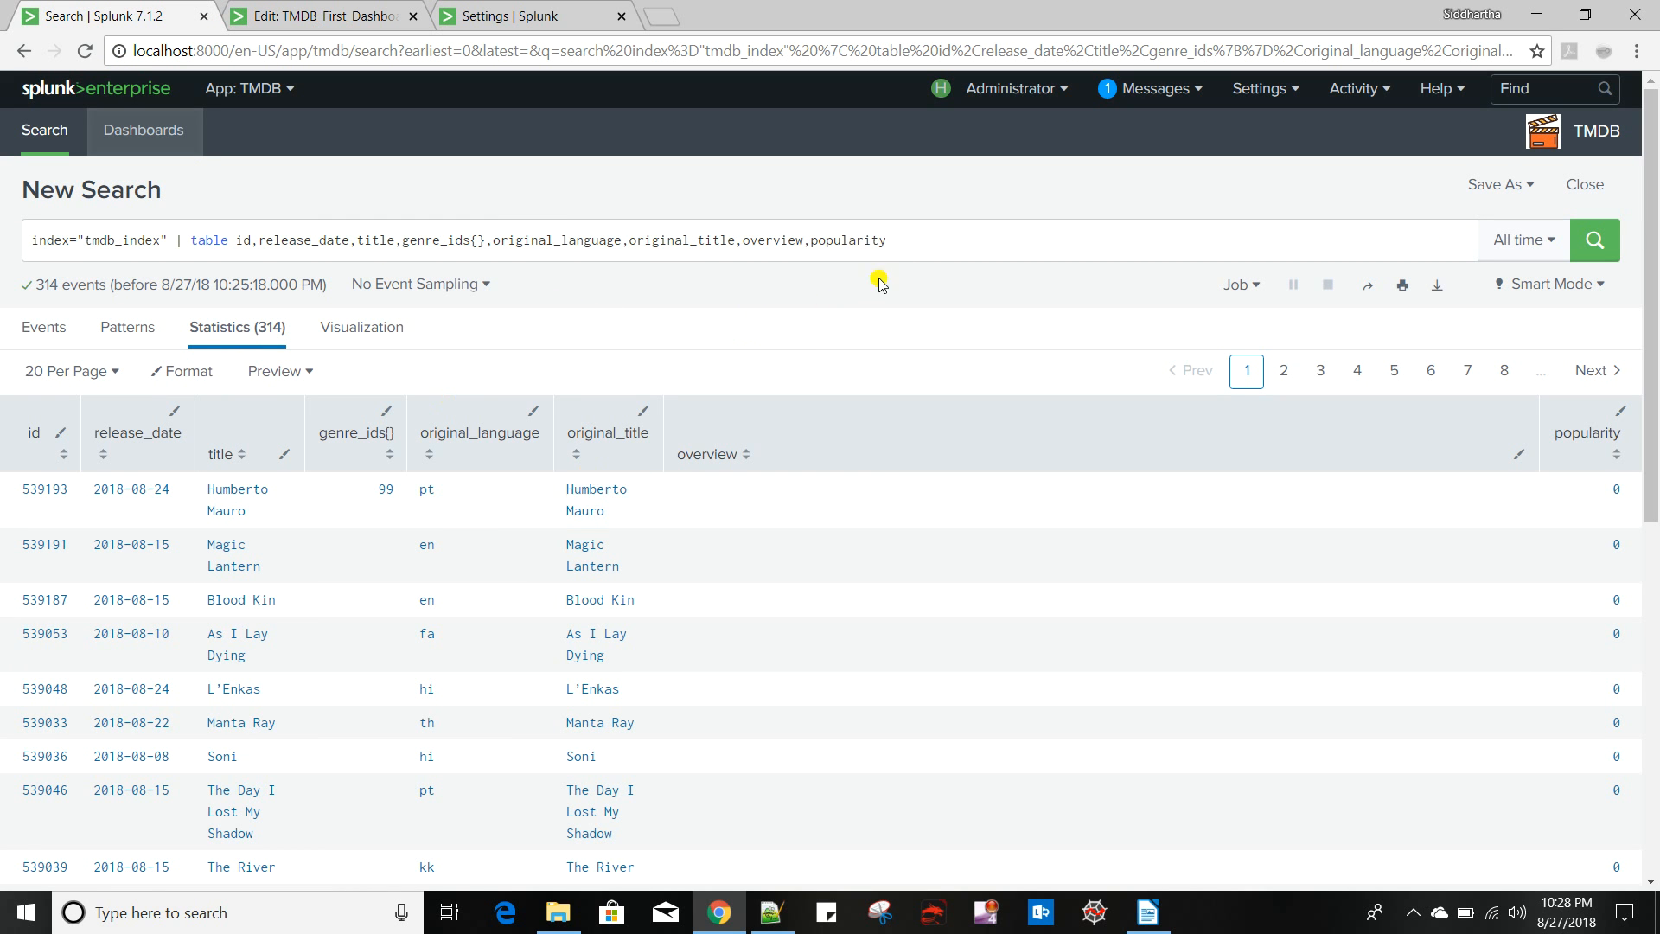
left_click(939, 240)
type("|")
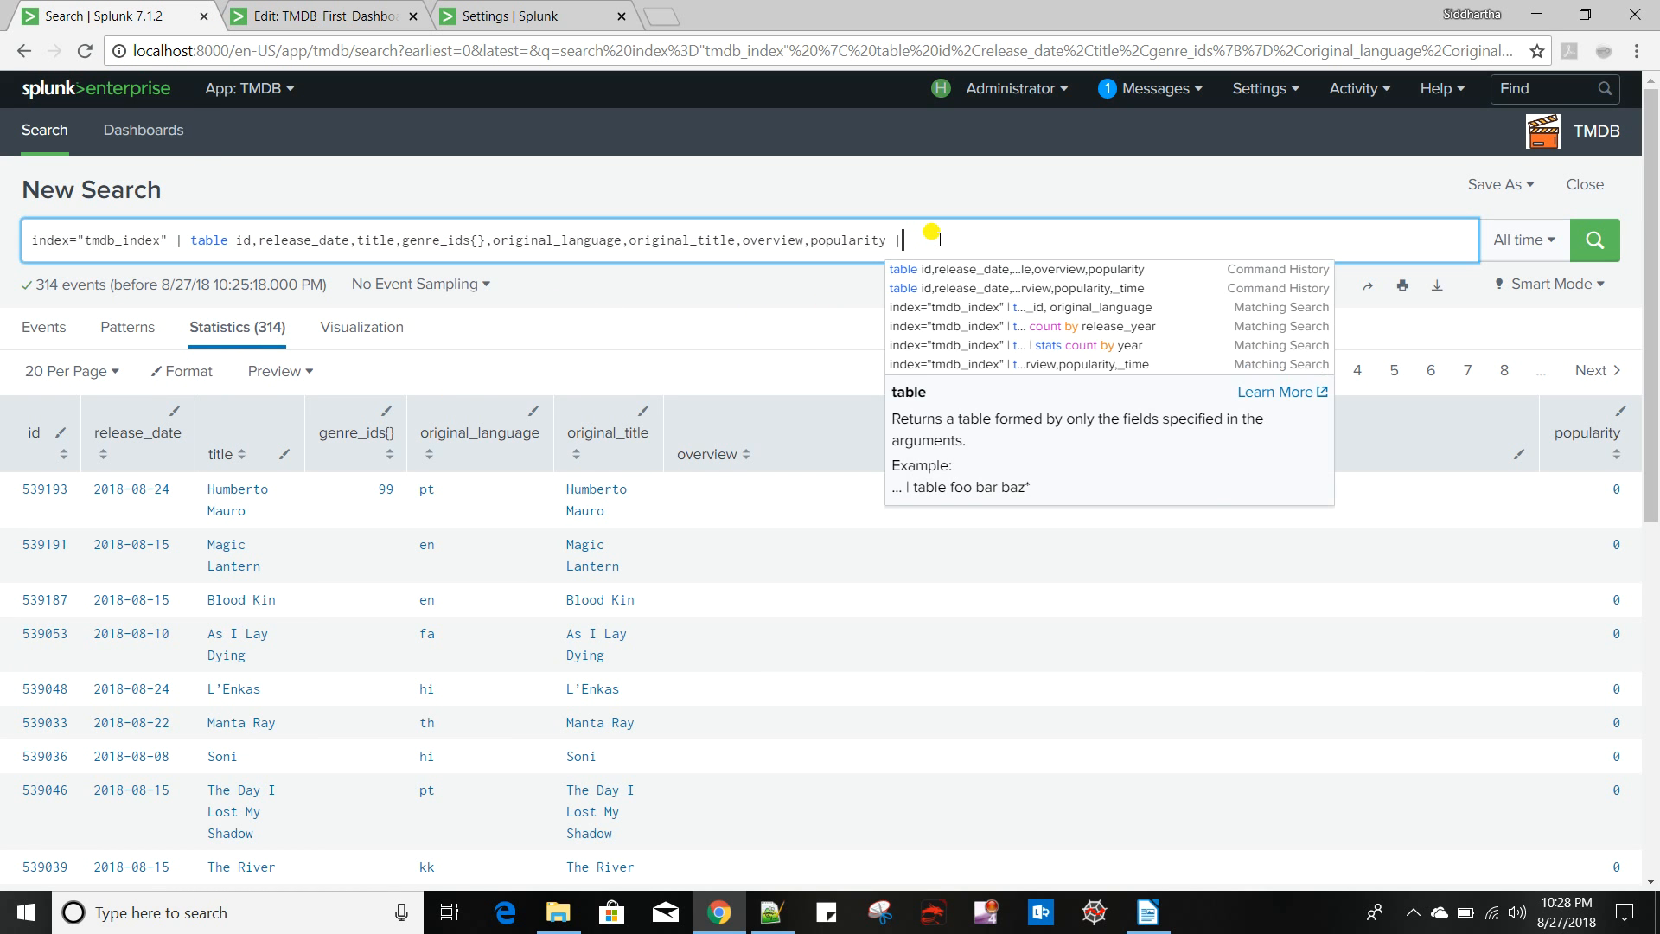
scroll(419, 492, "down", 6)
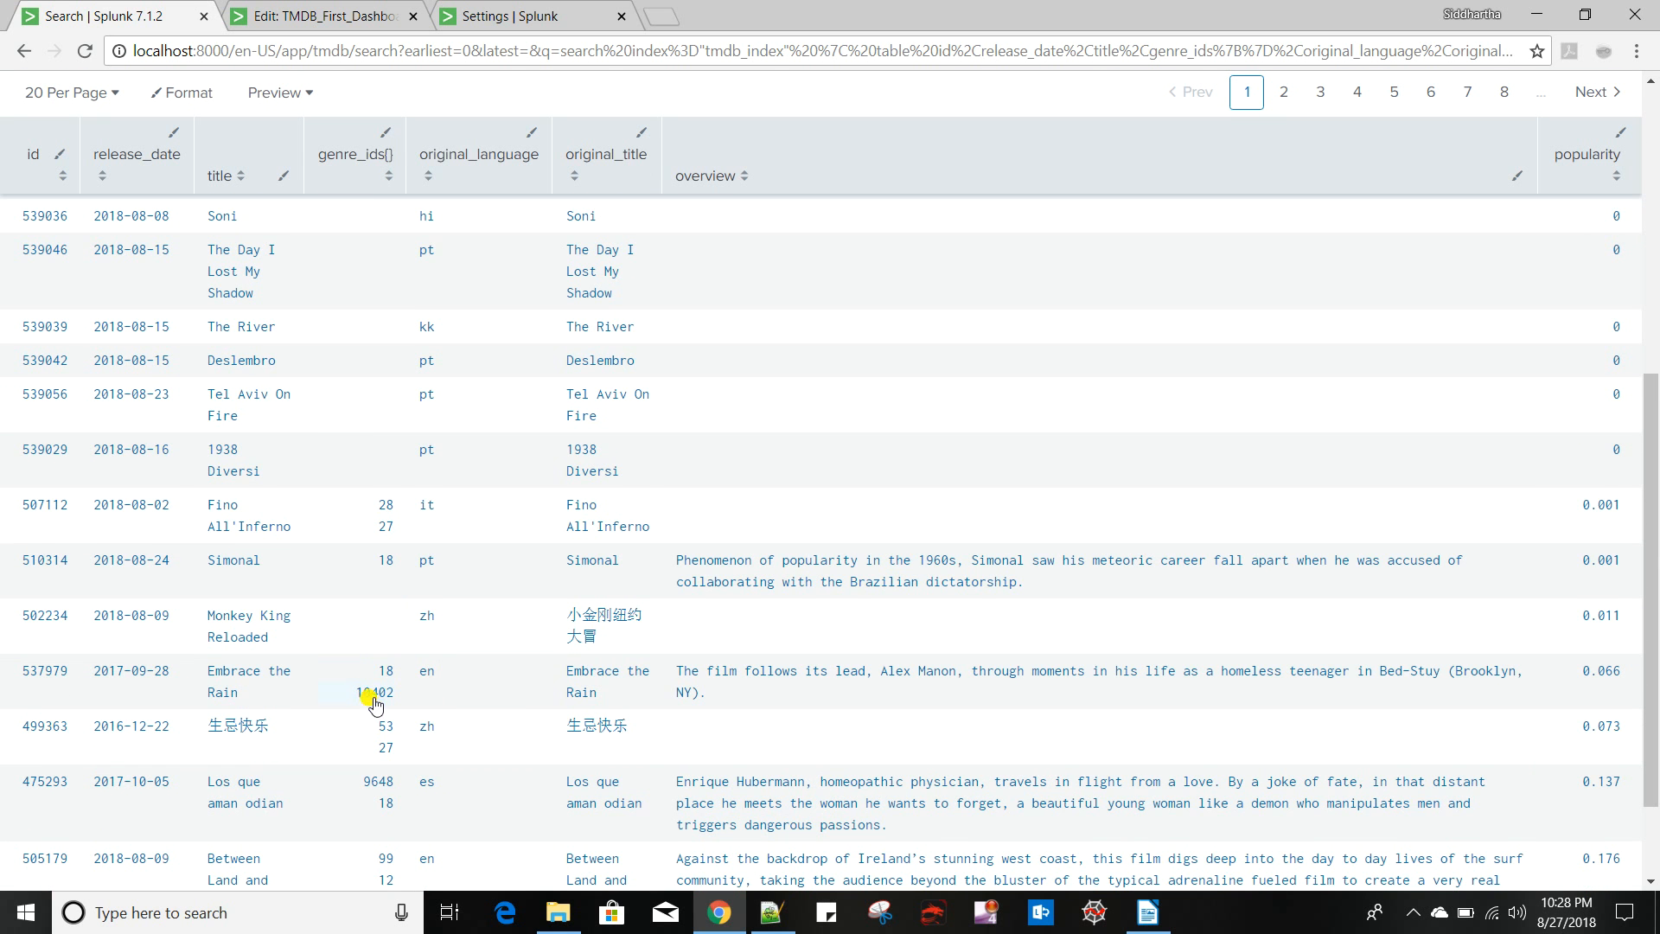
scroll(370, 705, "up", 6)
scroll(382, 692, "down", 5)
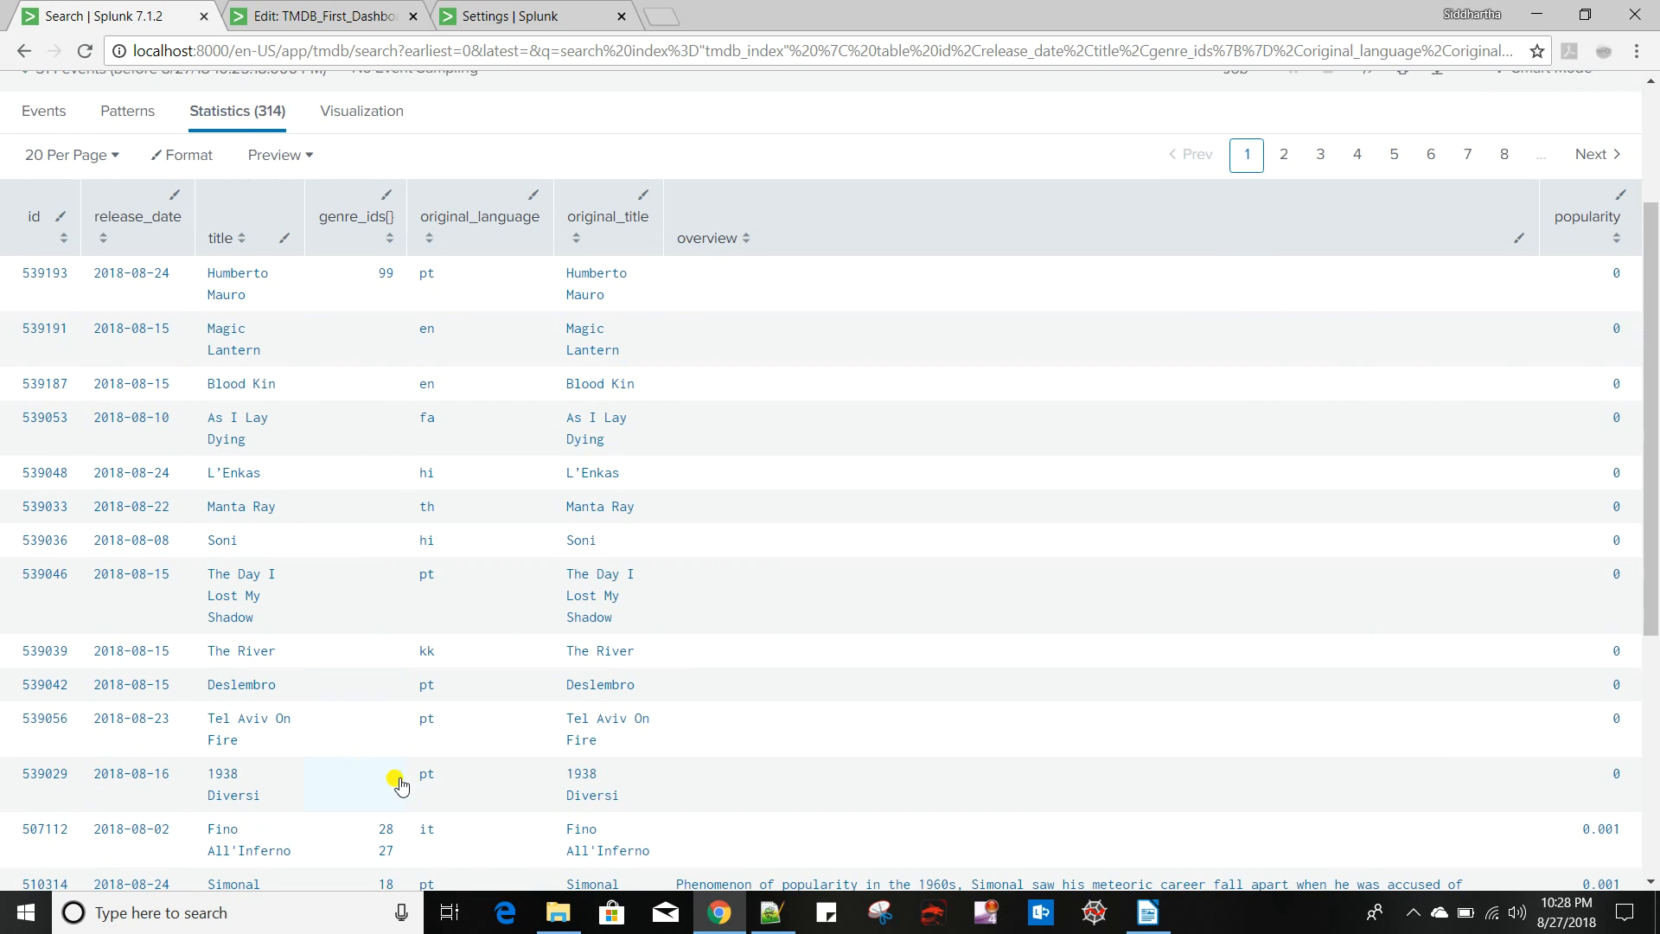
scroll(475, 786, "up", 5)
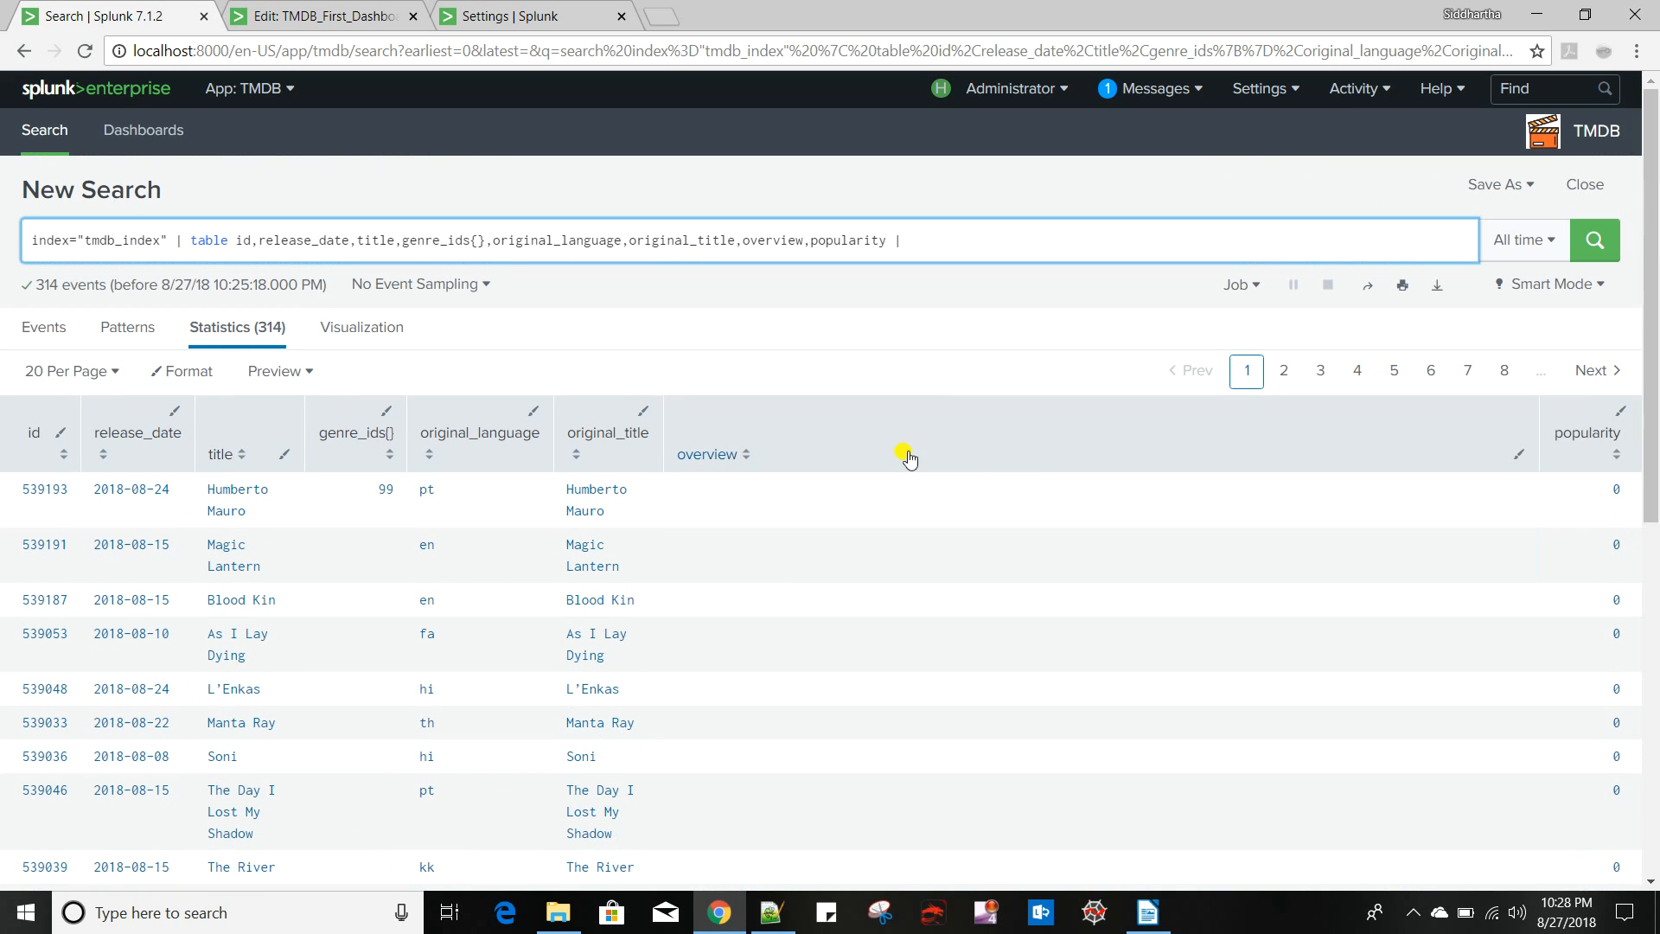
Complete the appended part of the query with mvexpand genre_ids{}, run the search and review the expanded rows
type("mv")
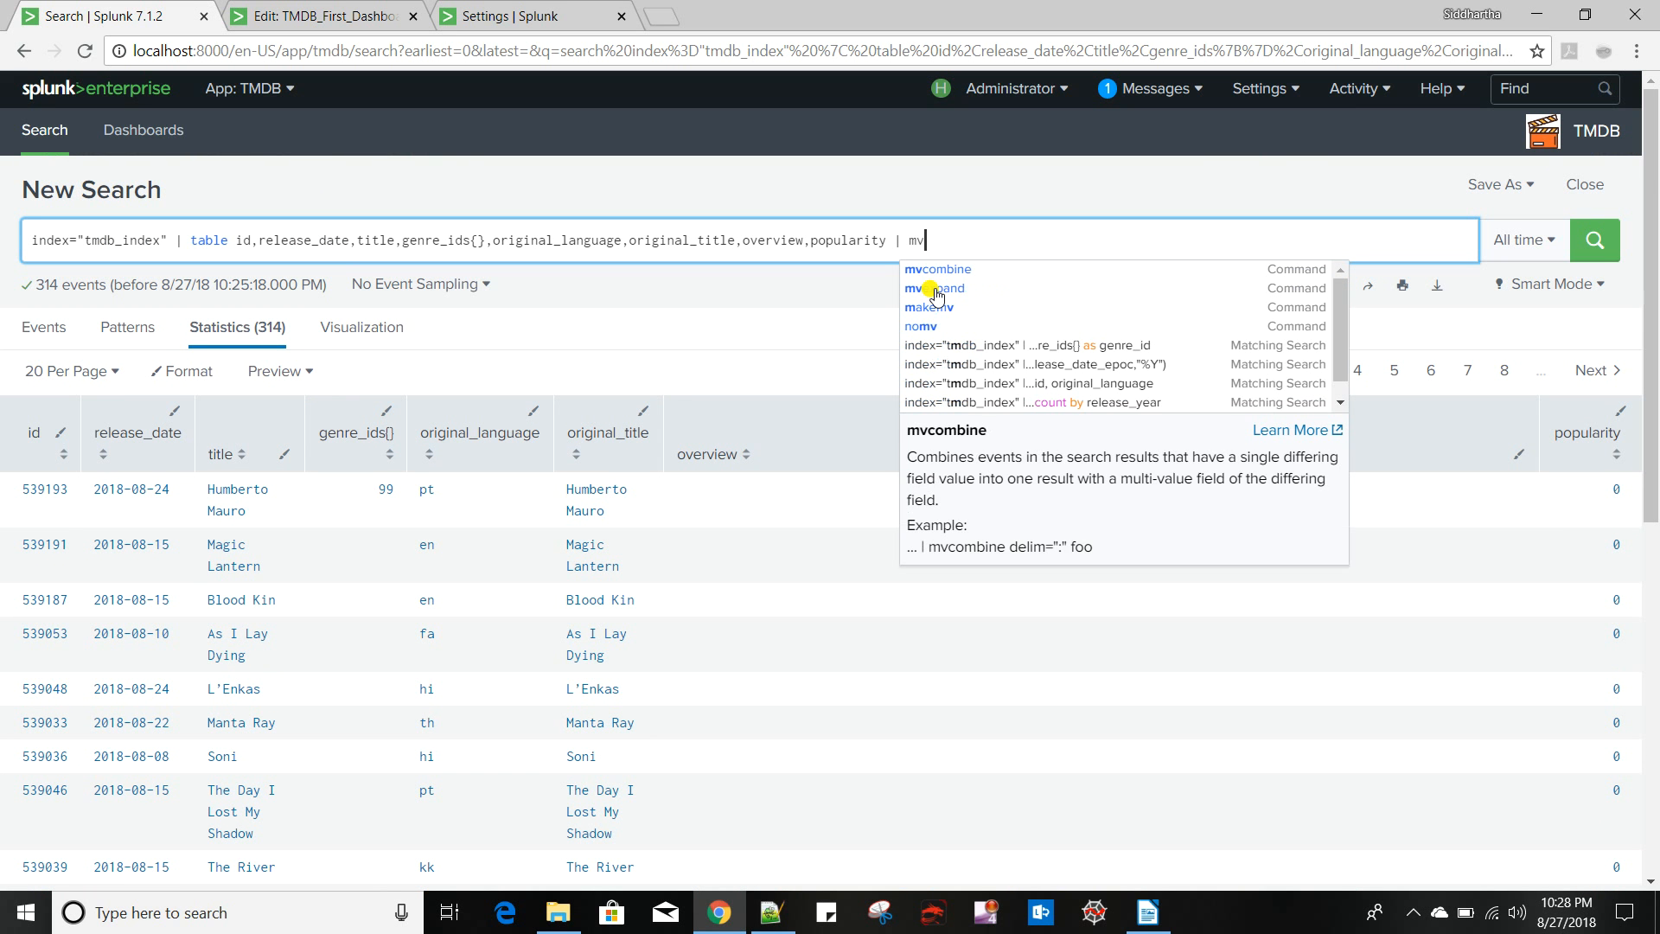
type("ex")
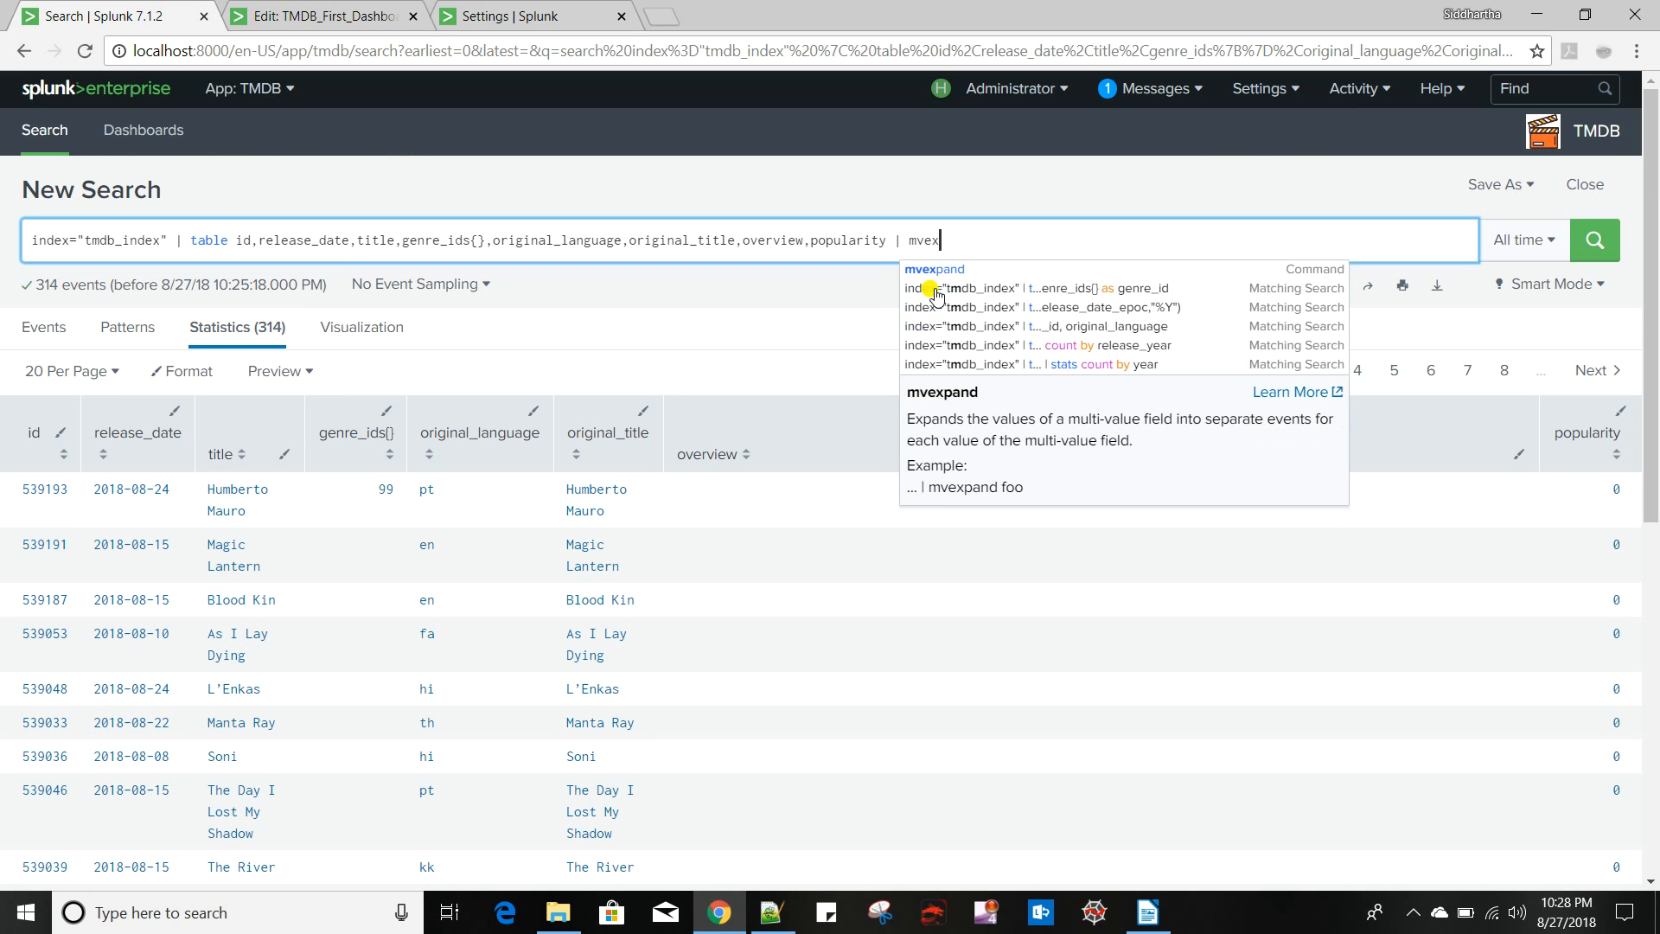
key("Down")
key("Return")
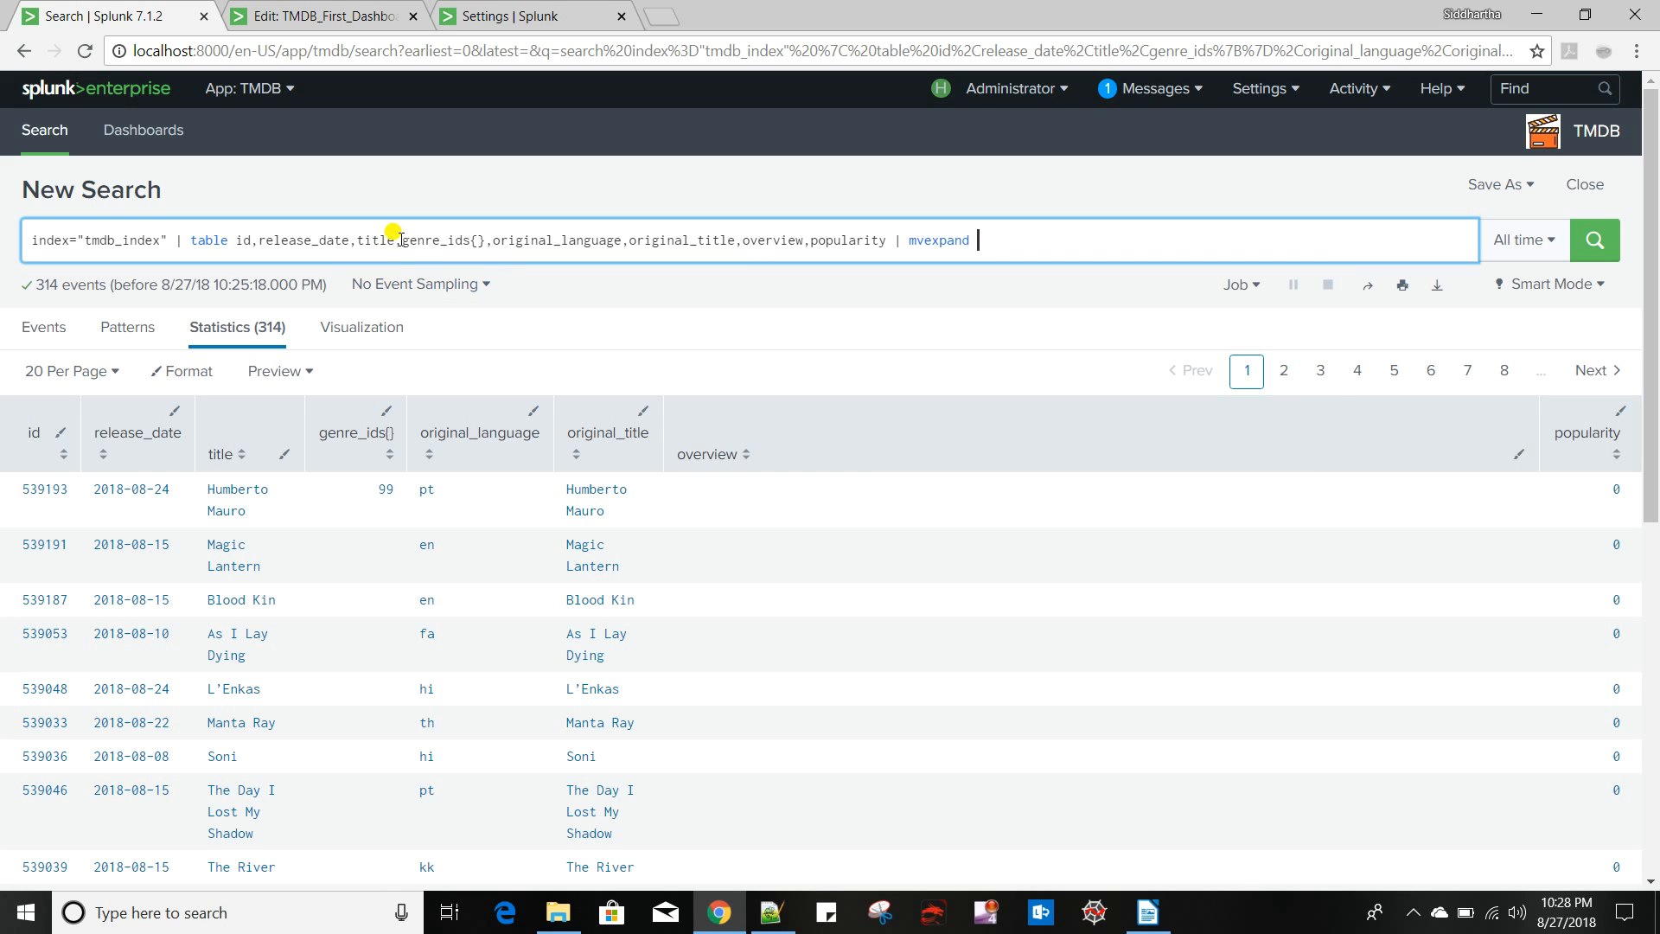
left_click_drag(402, 240, 484, 239)
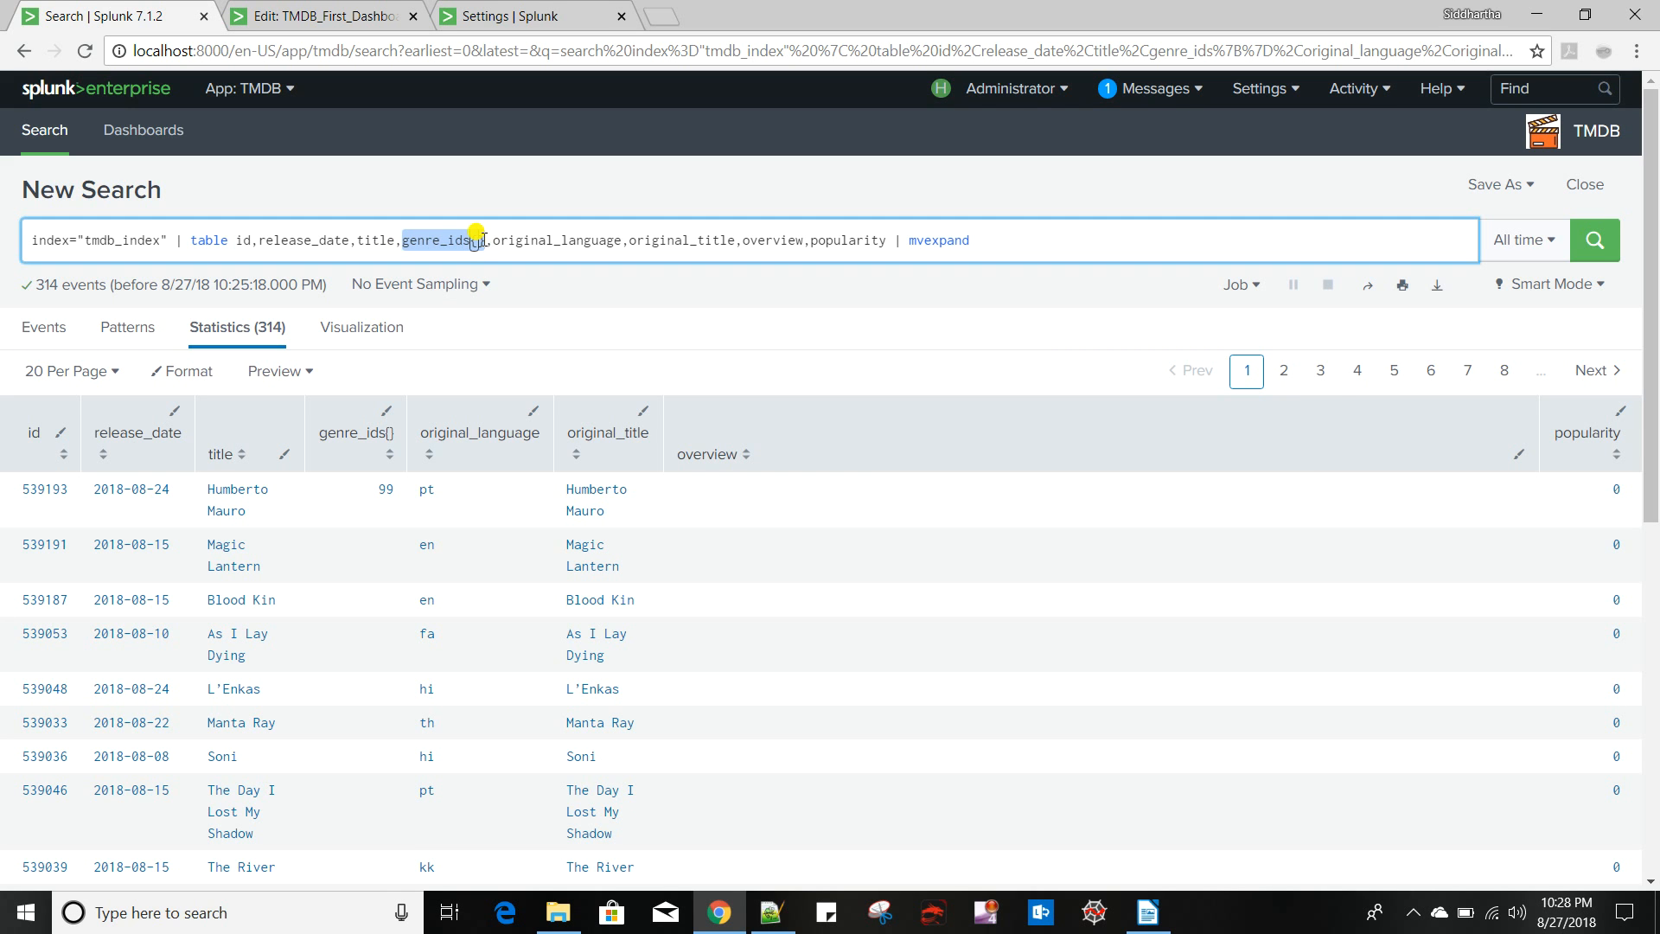
left_click(1042, 233)
type("genre_ids{}")
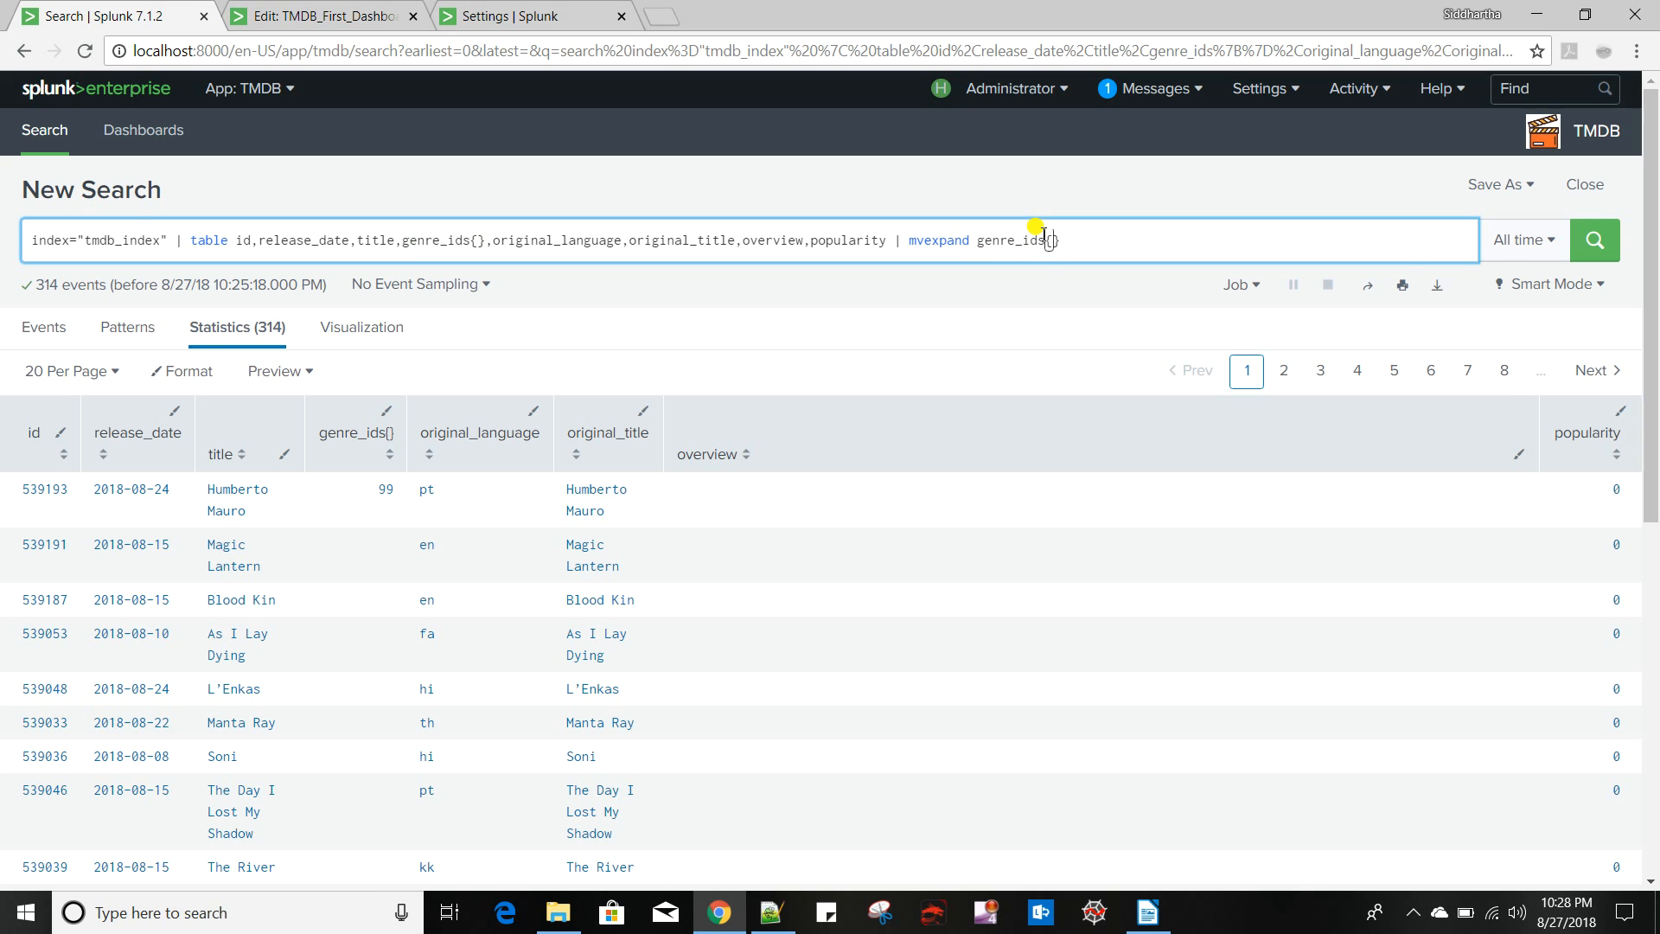
key("Return")
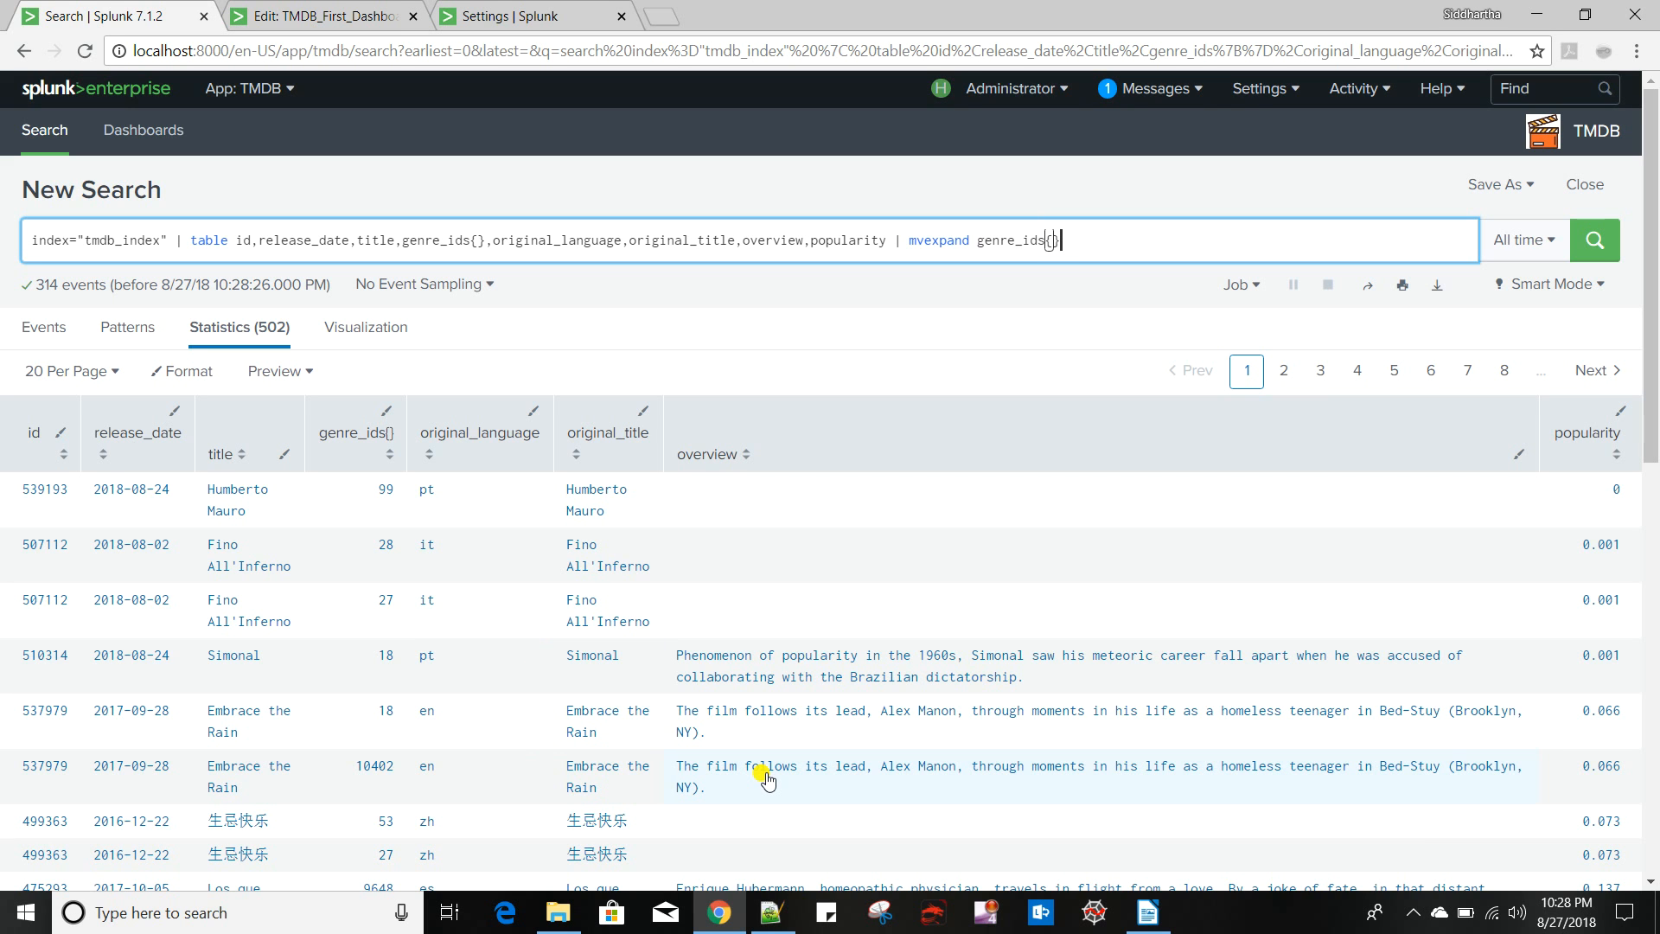
key("Return")
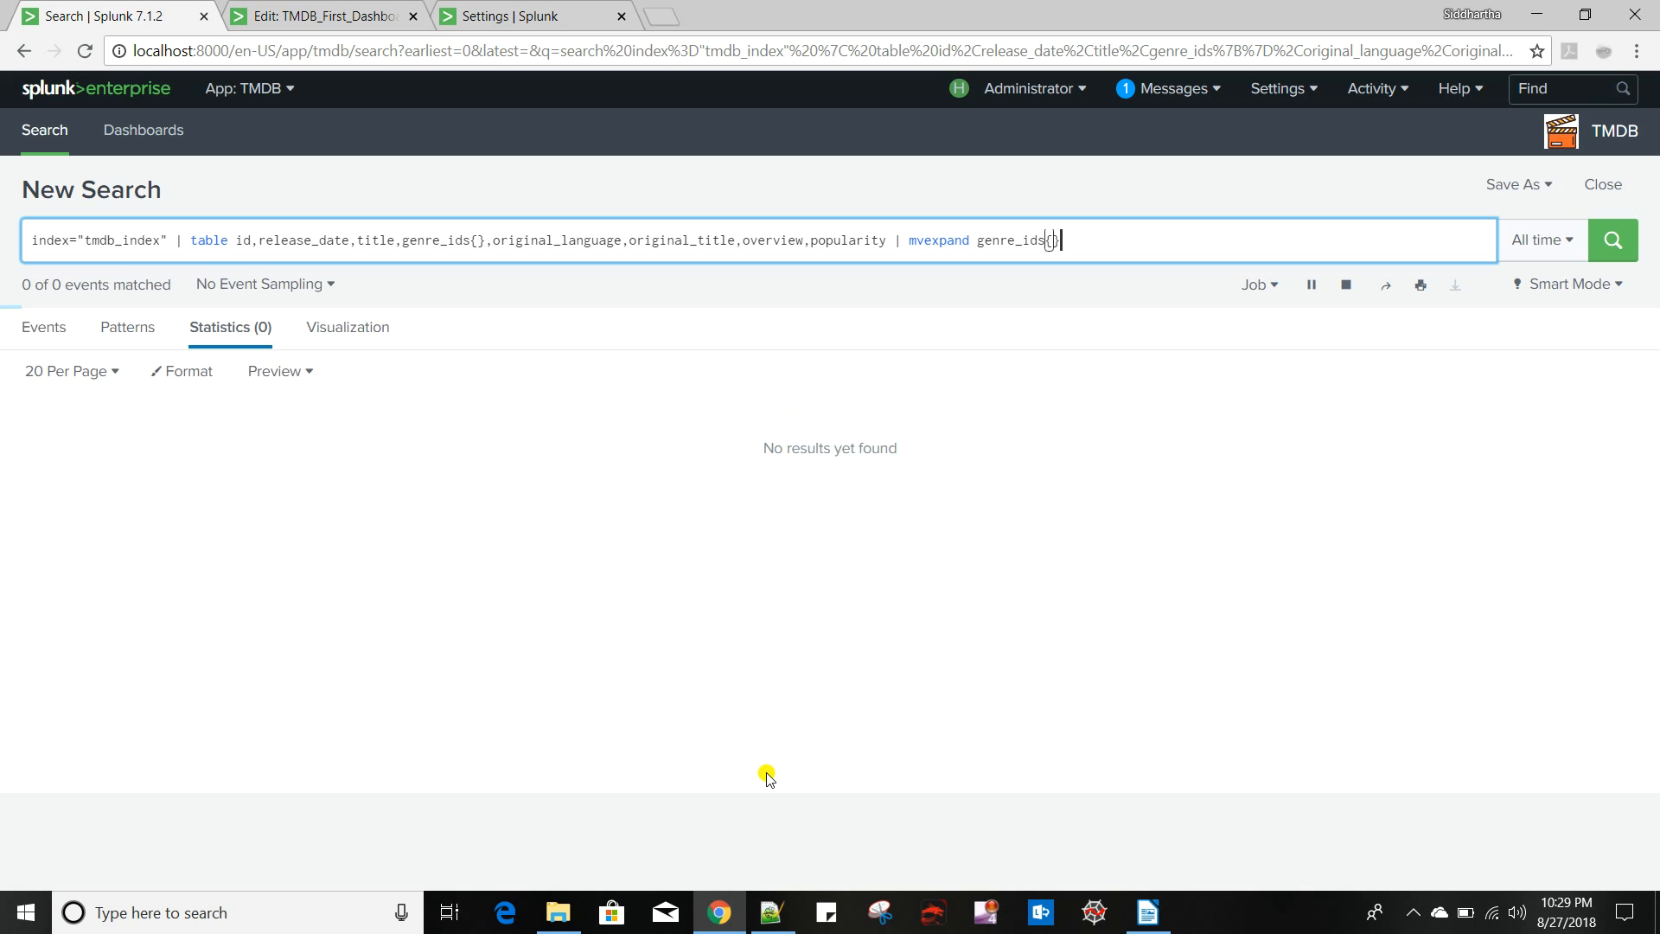
scroll(465, 697, "down", 1)
scroll(465, 697, "down", 3)
scroll(472, 688, "up", 5)
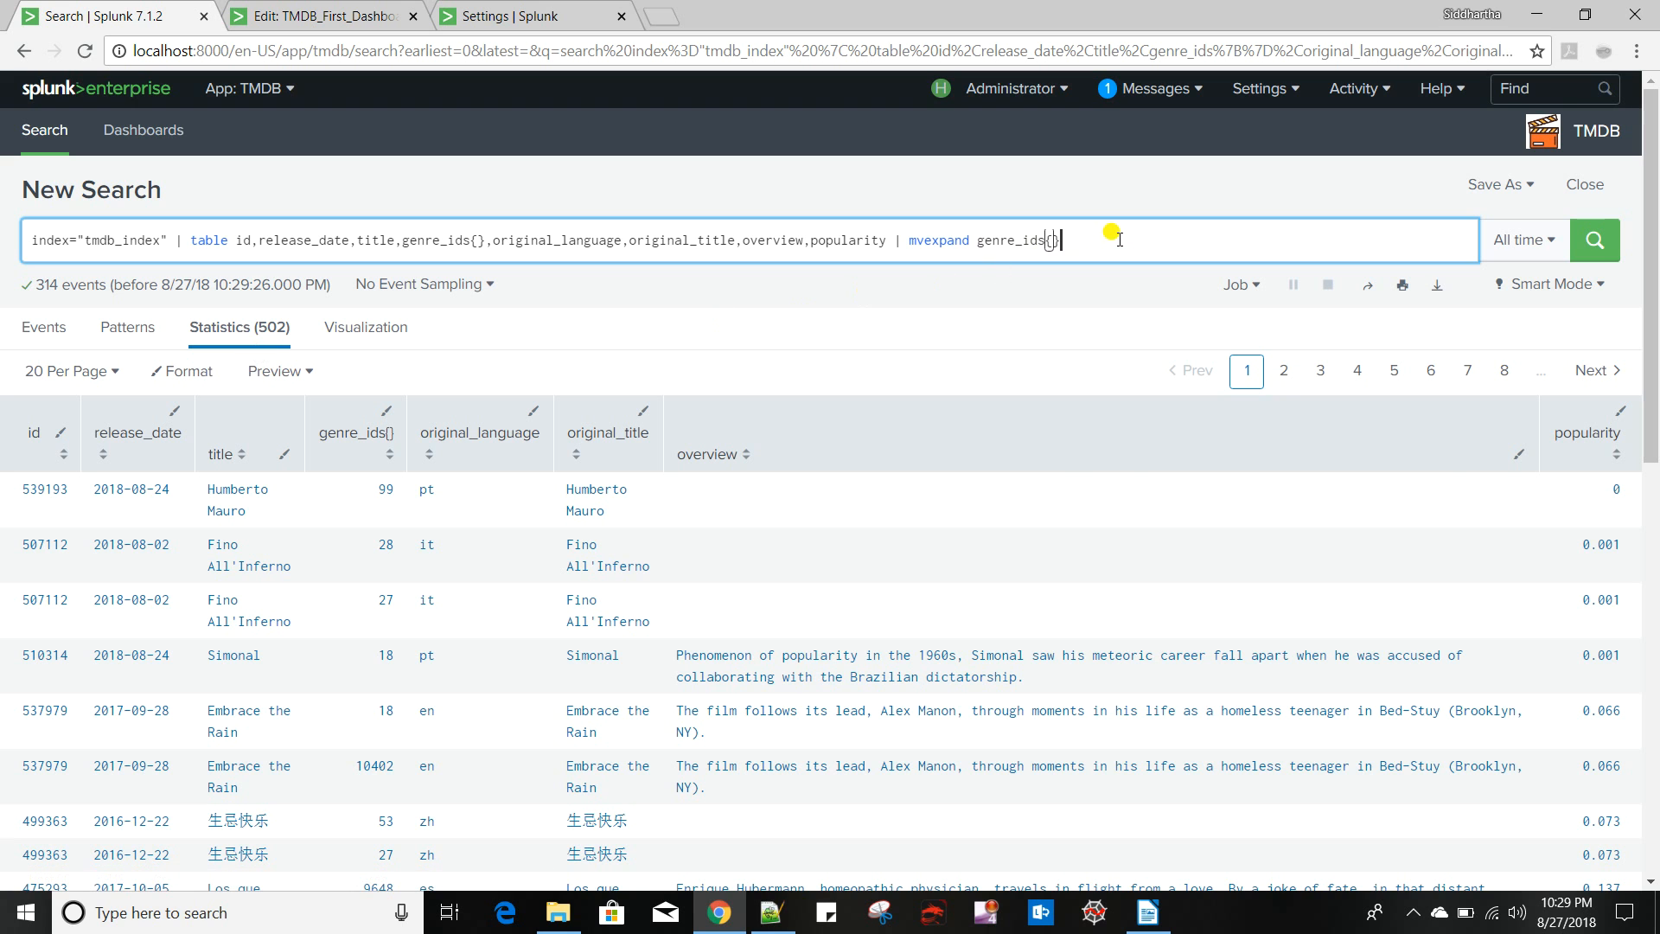
Append "| rename genre_ids{} as genre_id" to the query and run the search
type("| ")
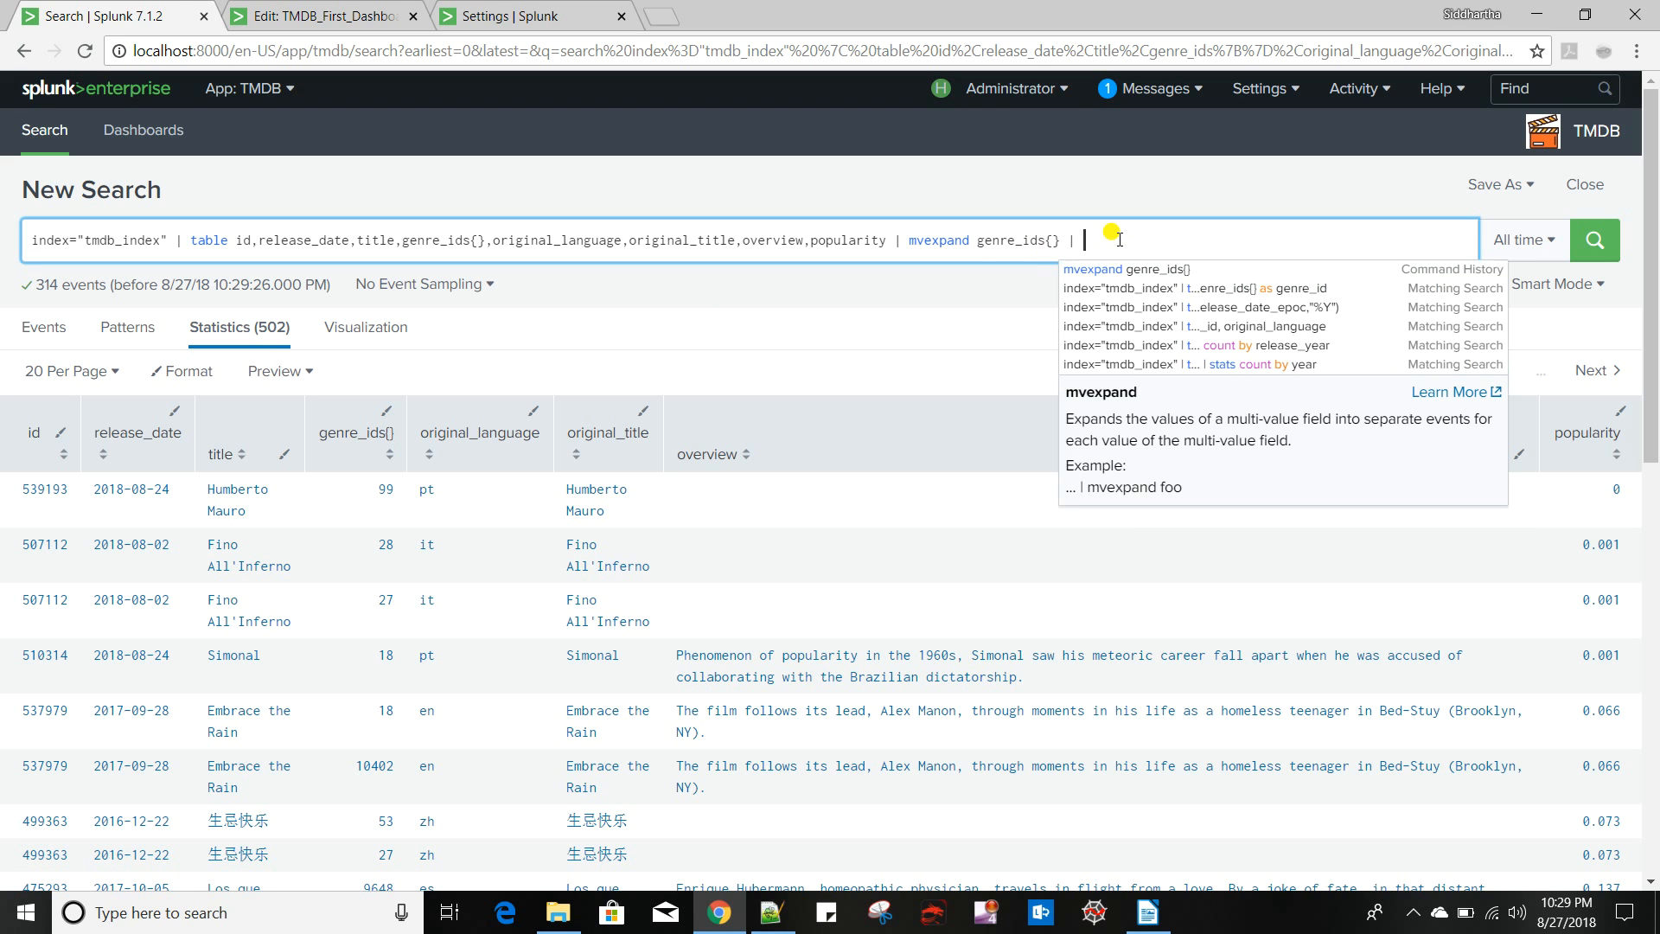
type("rename")
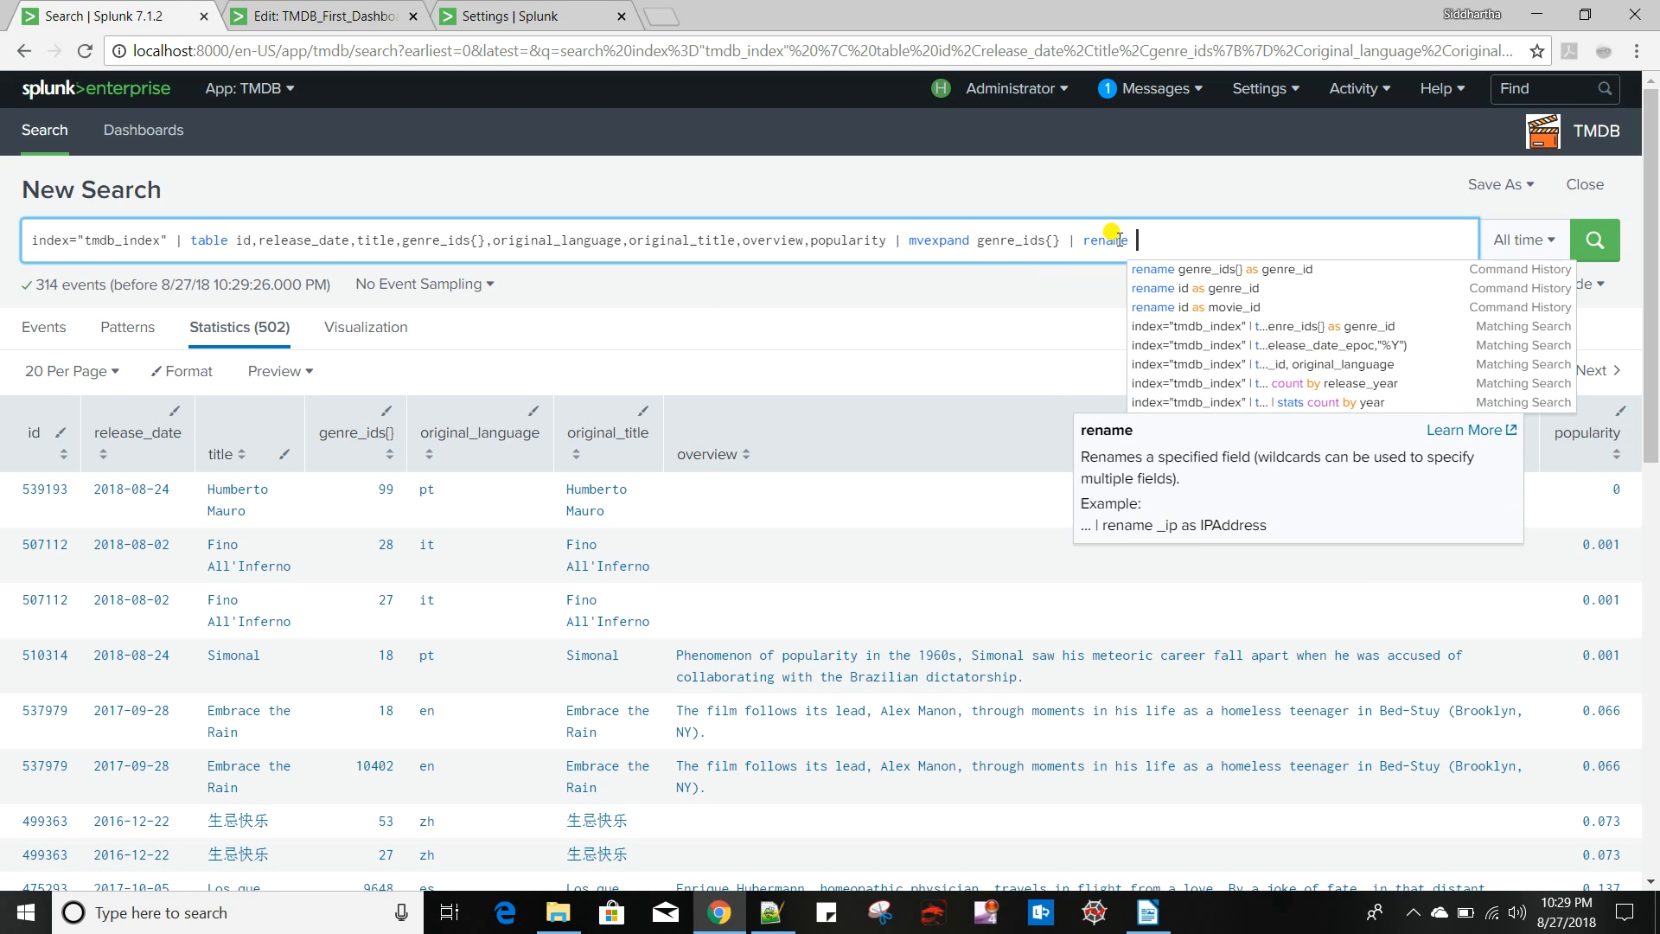
left_click_drag(978, 242, 1055, 243)
key("ctrl+c")
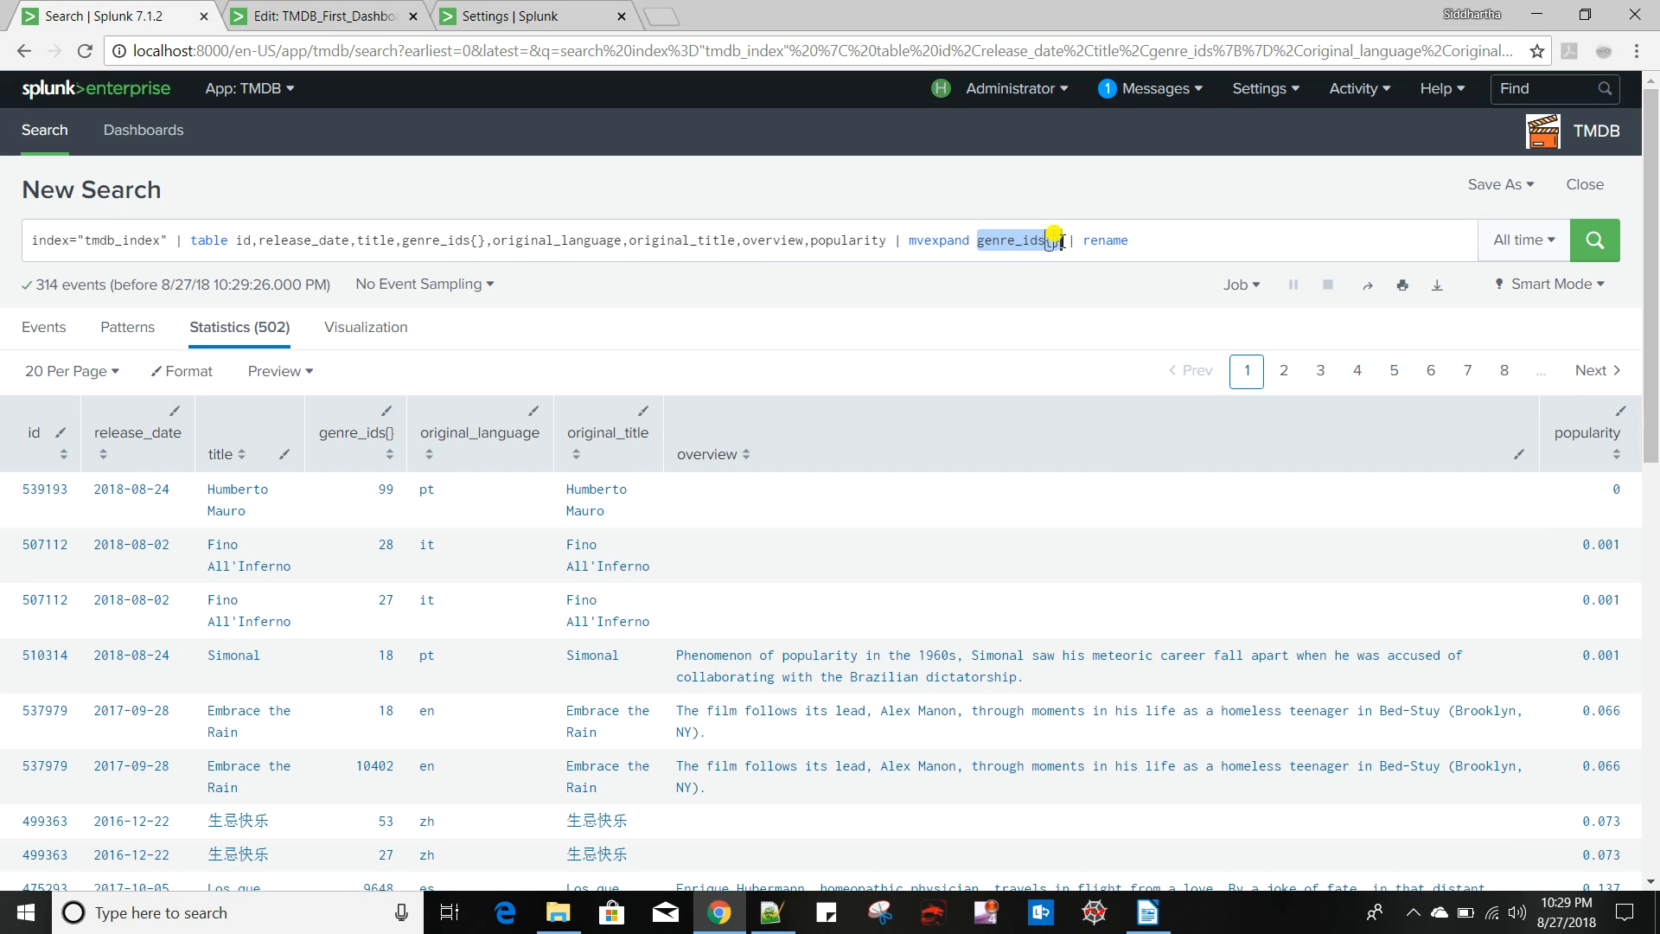
left_click(1231, 241)
key("ctrl+v")
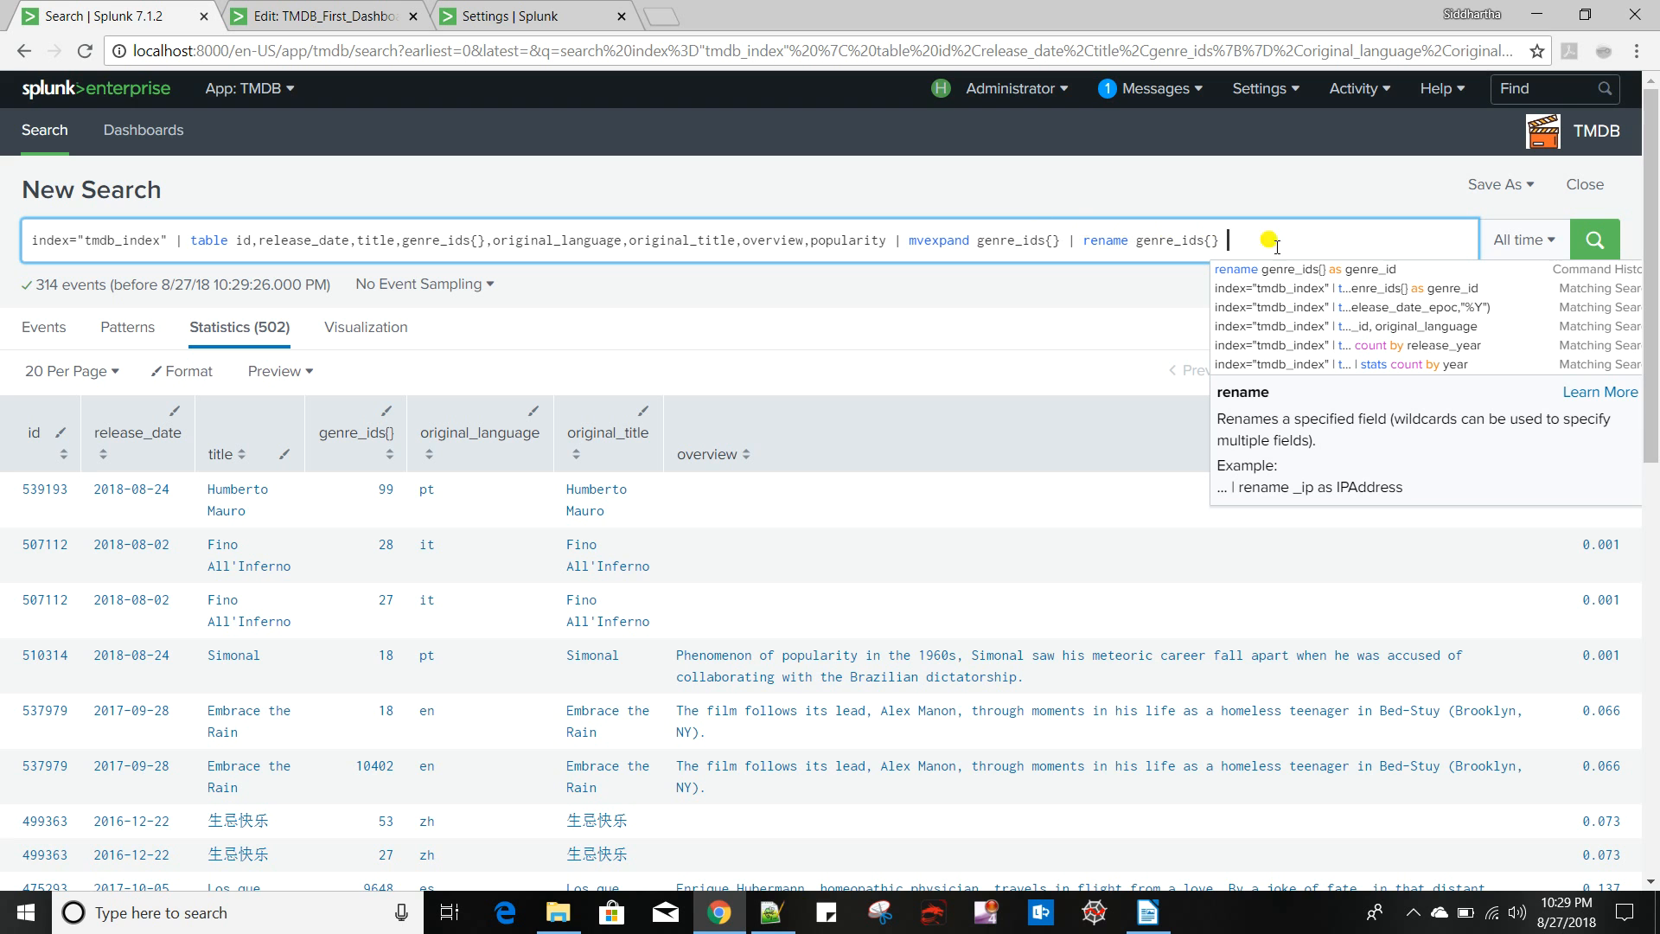
left_click(1384, 270)
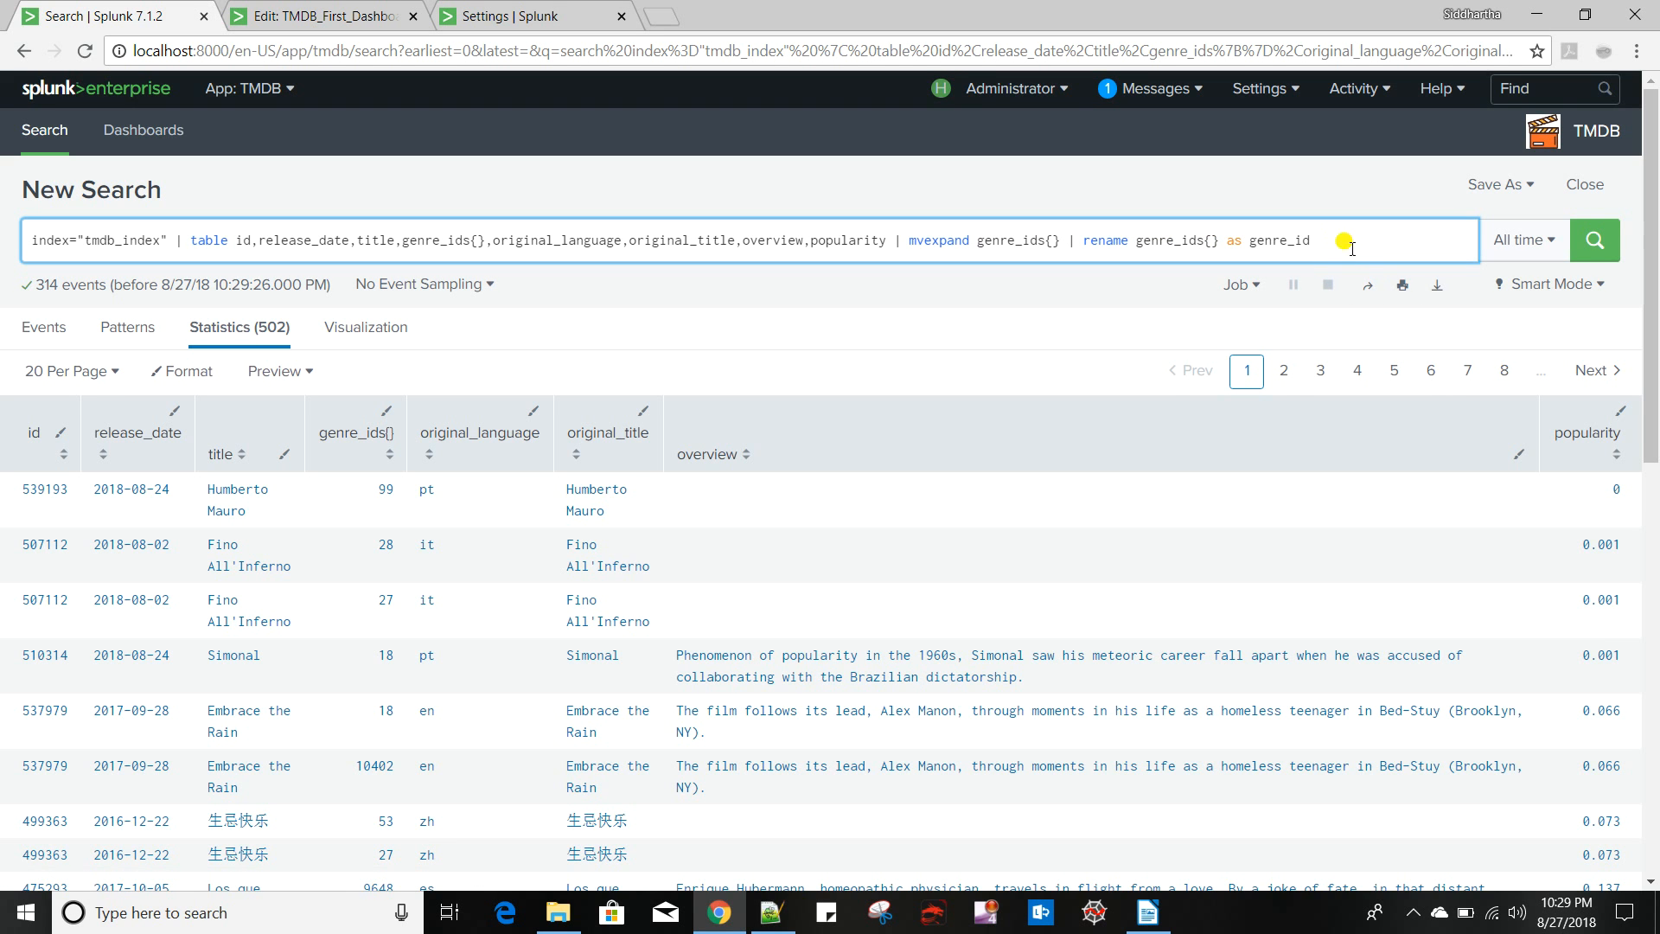
key("BackSpace")
key("Return")
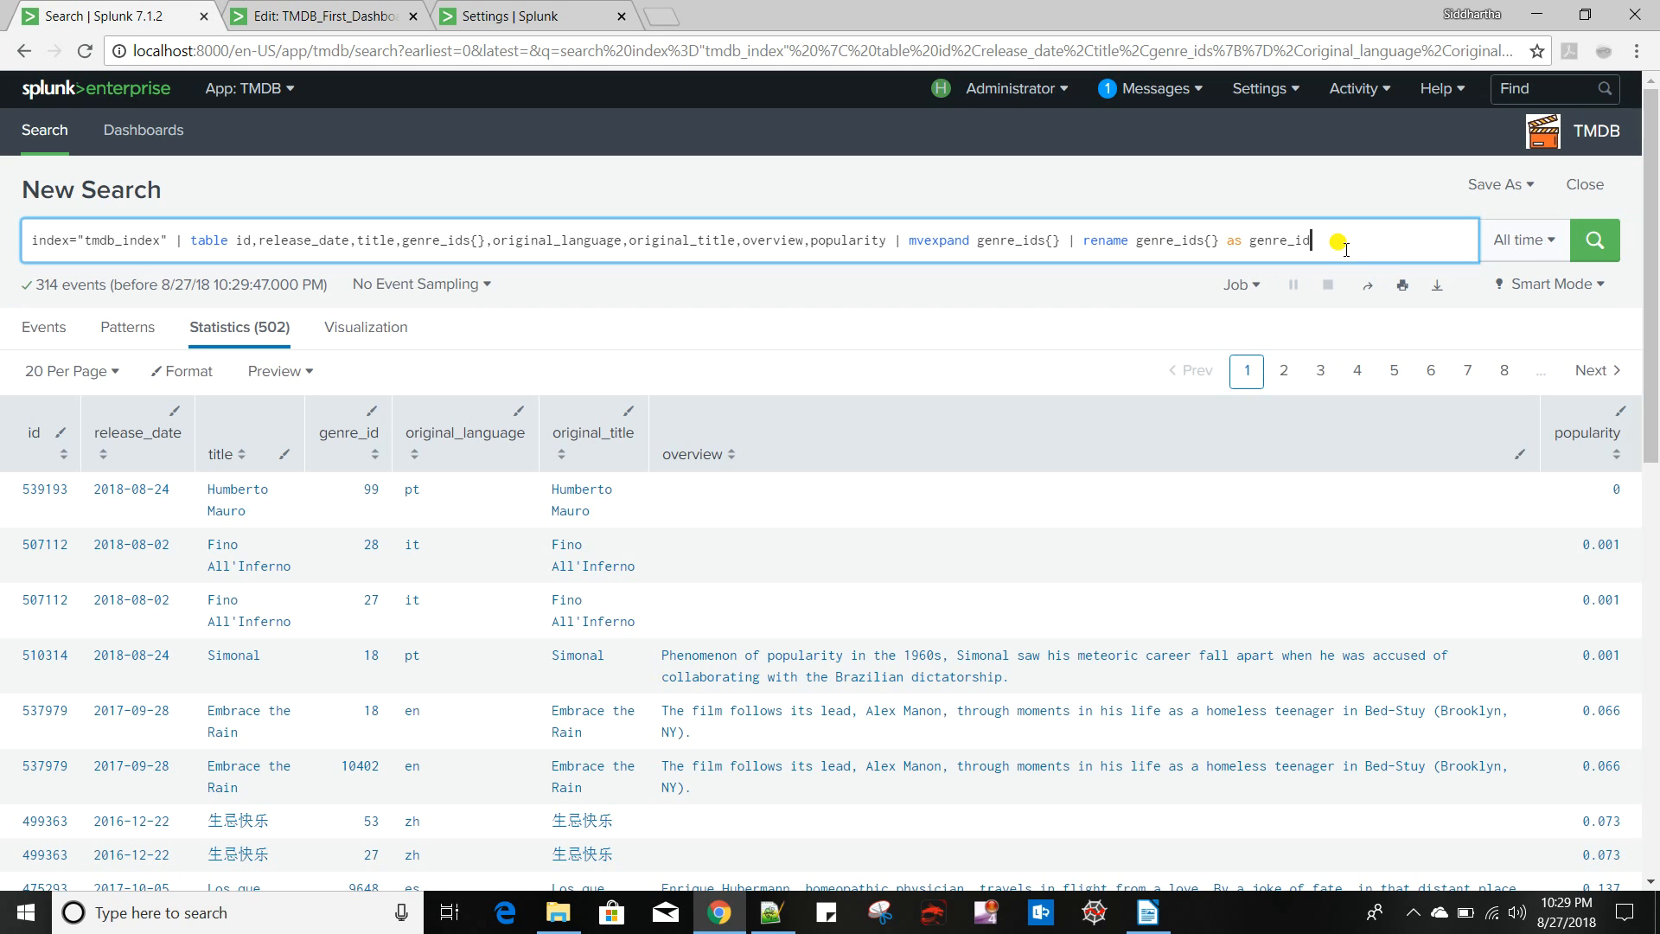
Look over the dropdown's settings in the TMDB_First_Dashboard editor and return to the TMDB search
left_click(333, 19)
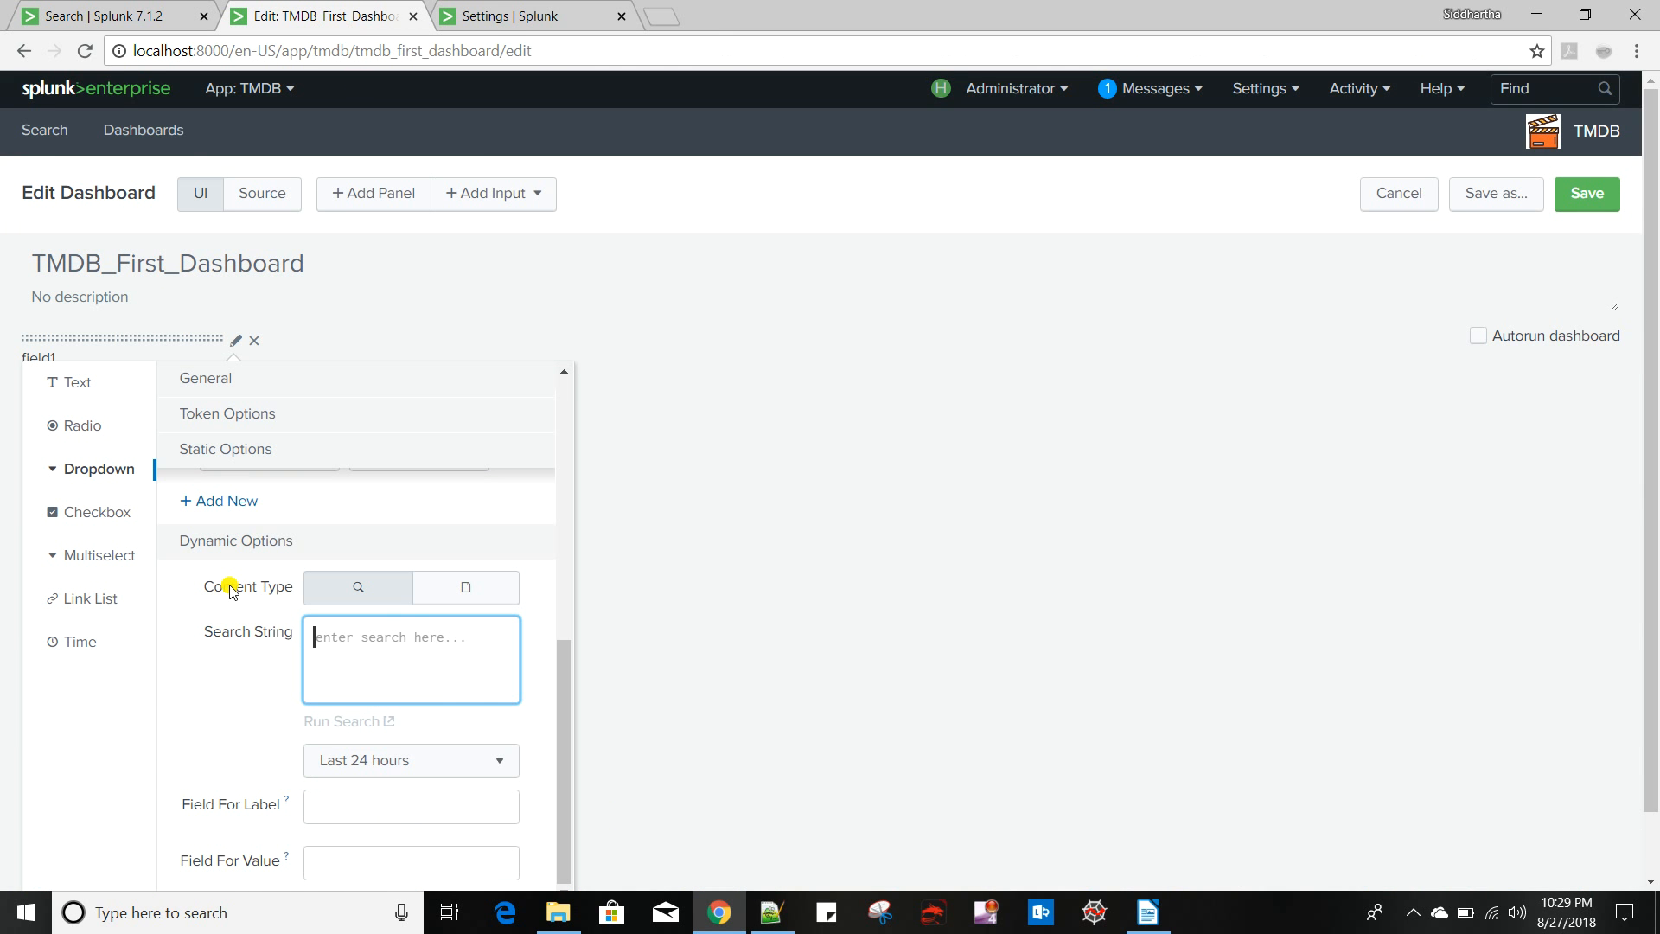
scroll(232, 590, "up", 5)
left_click(127, 17)
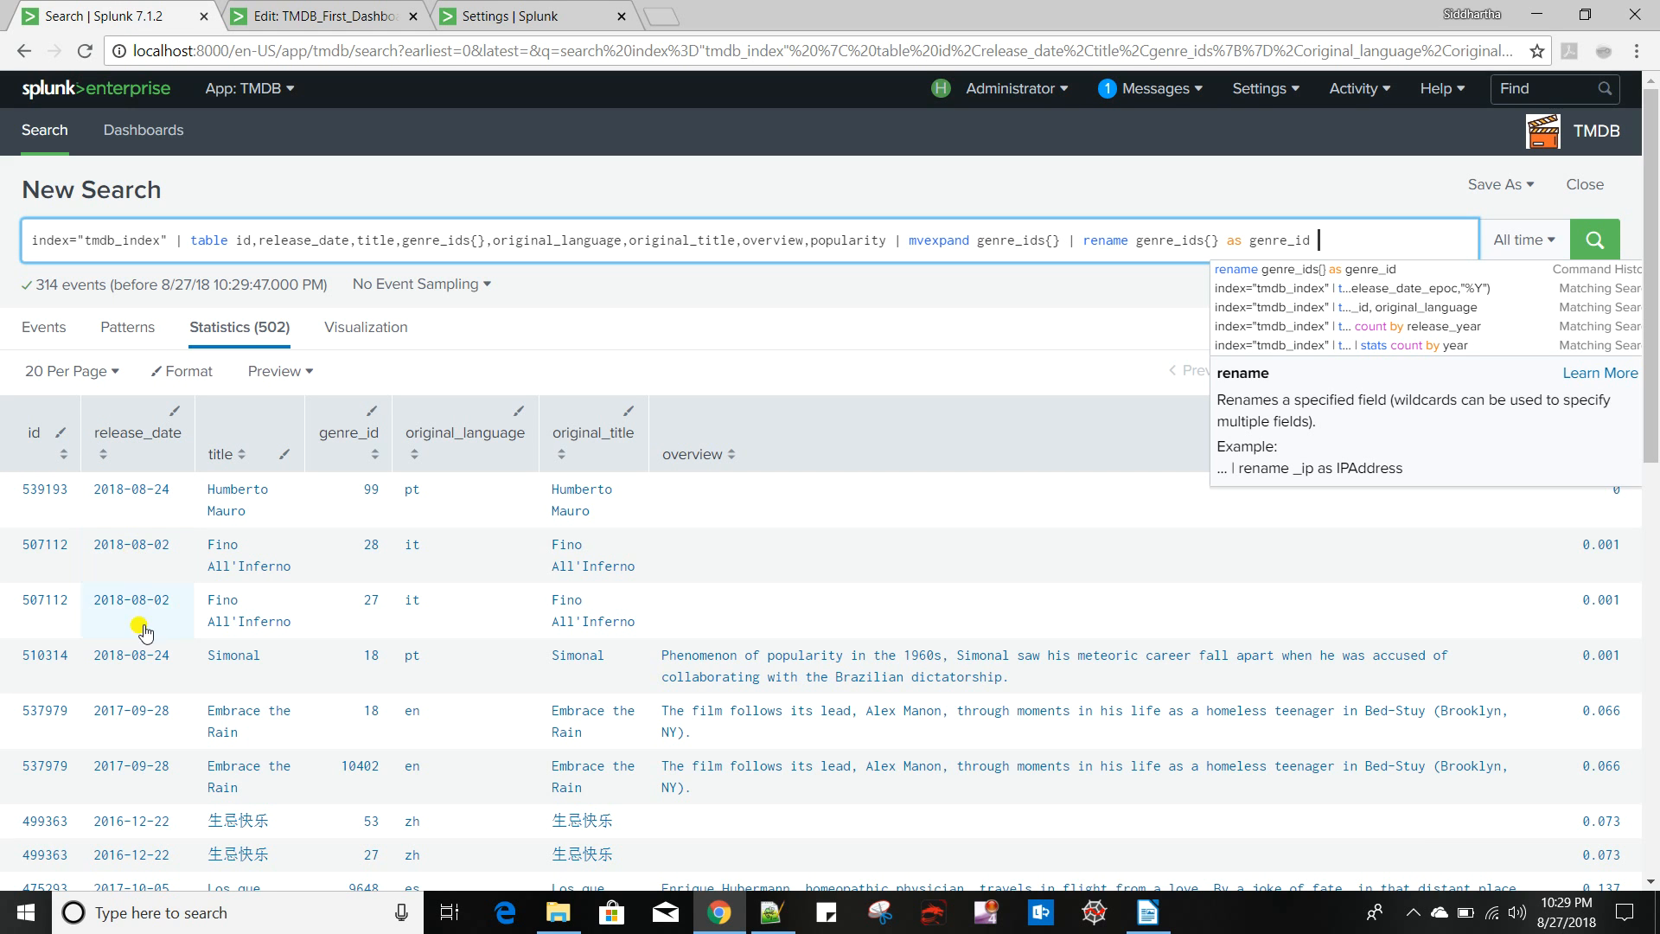
left_click(1336, 239)
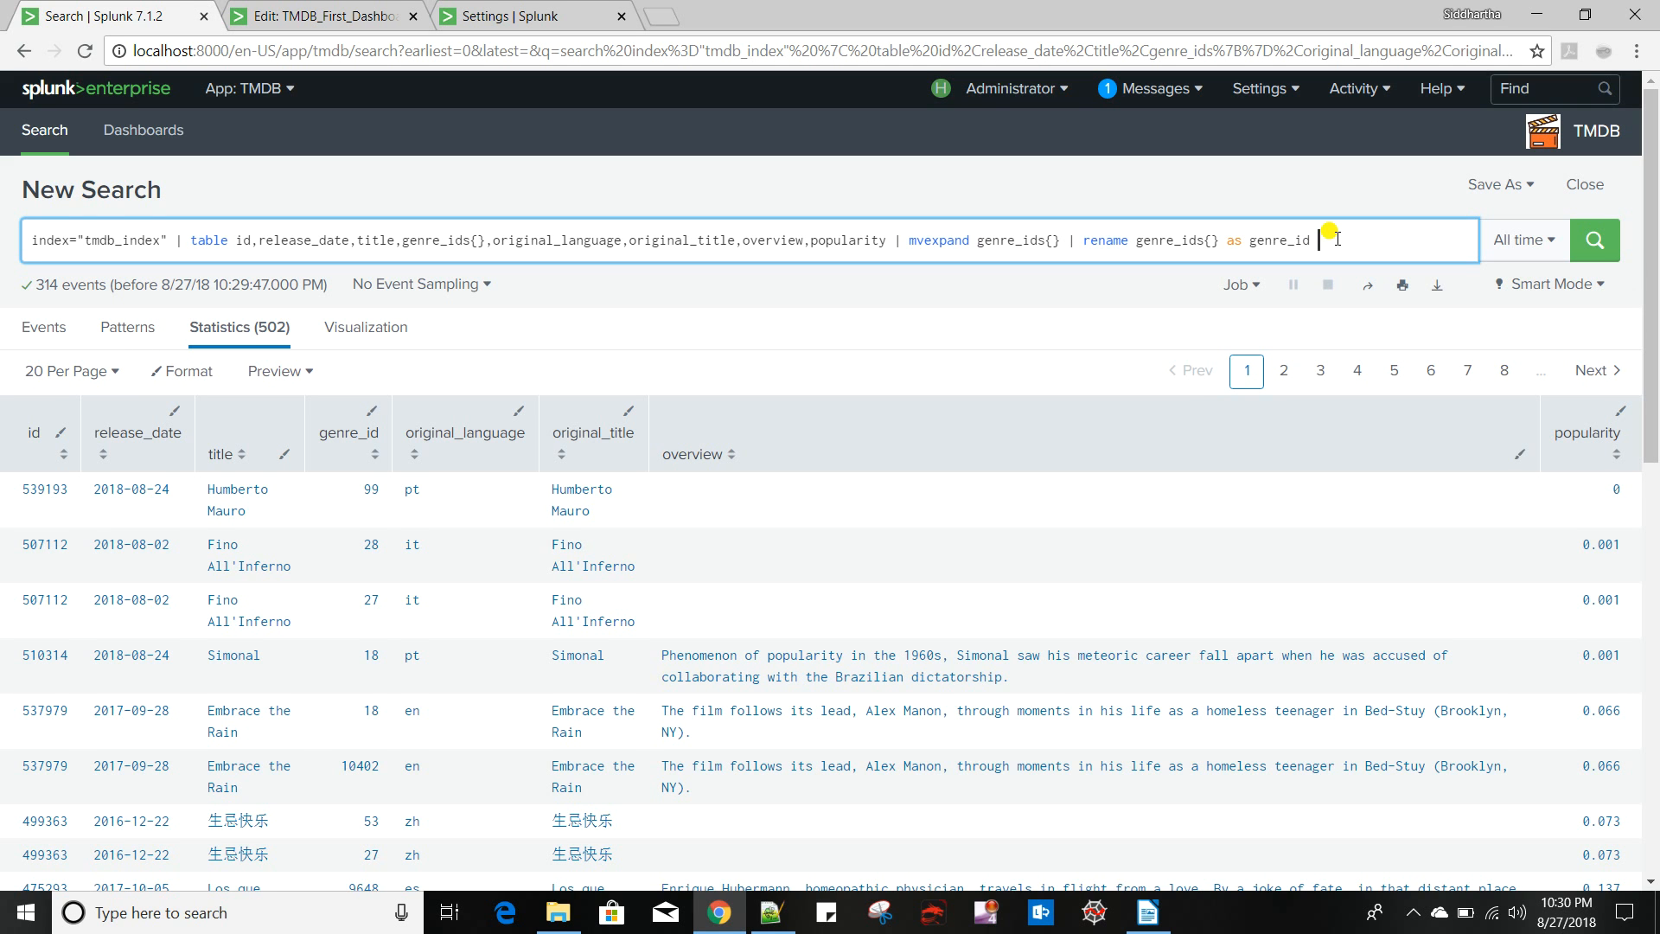
key("shift+Return")
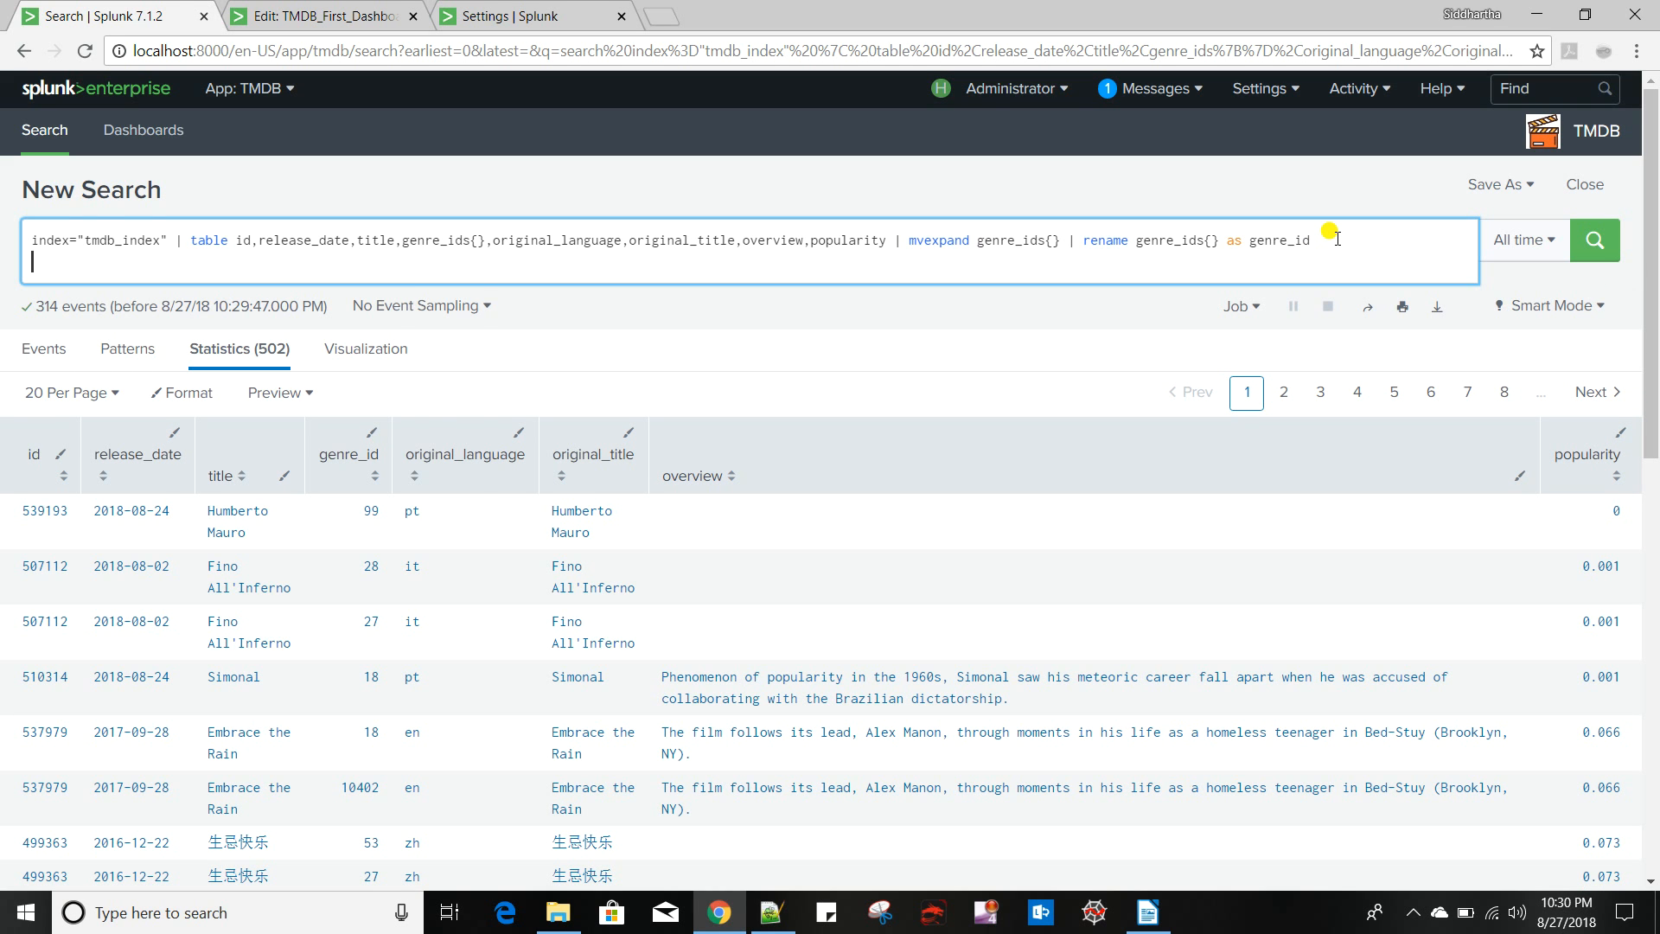
type("|")
key("BackSpace")
key("BackSpace")
key("BackSpace")
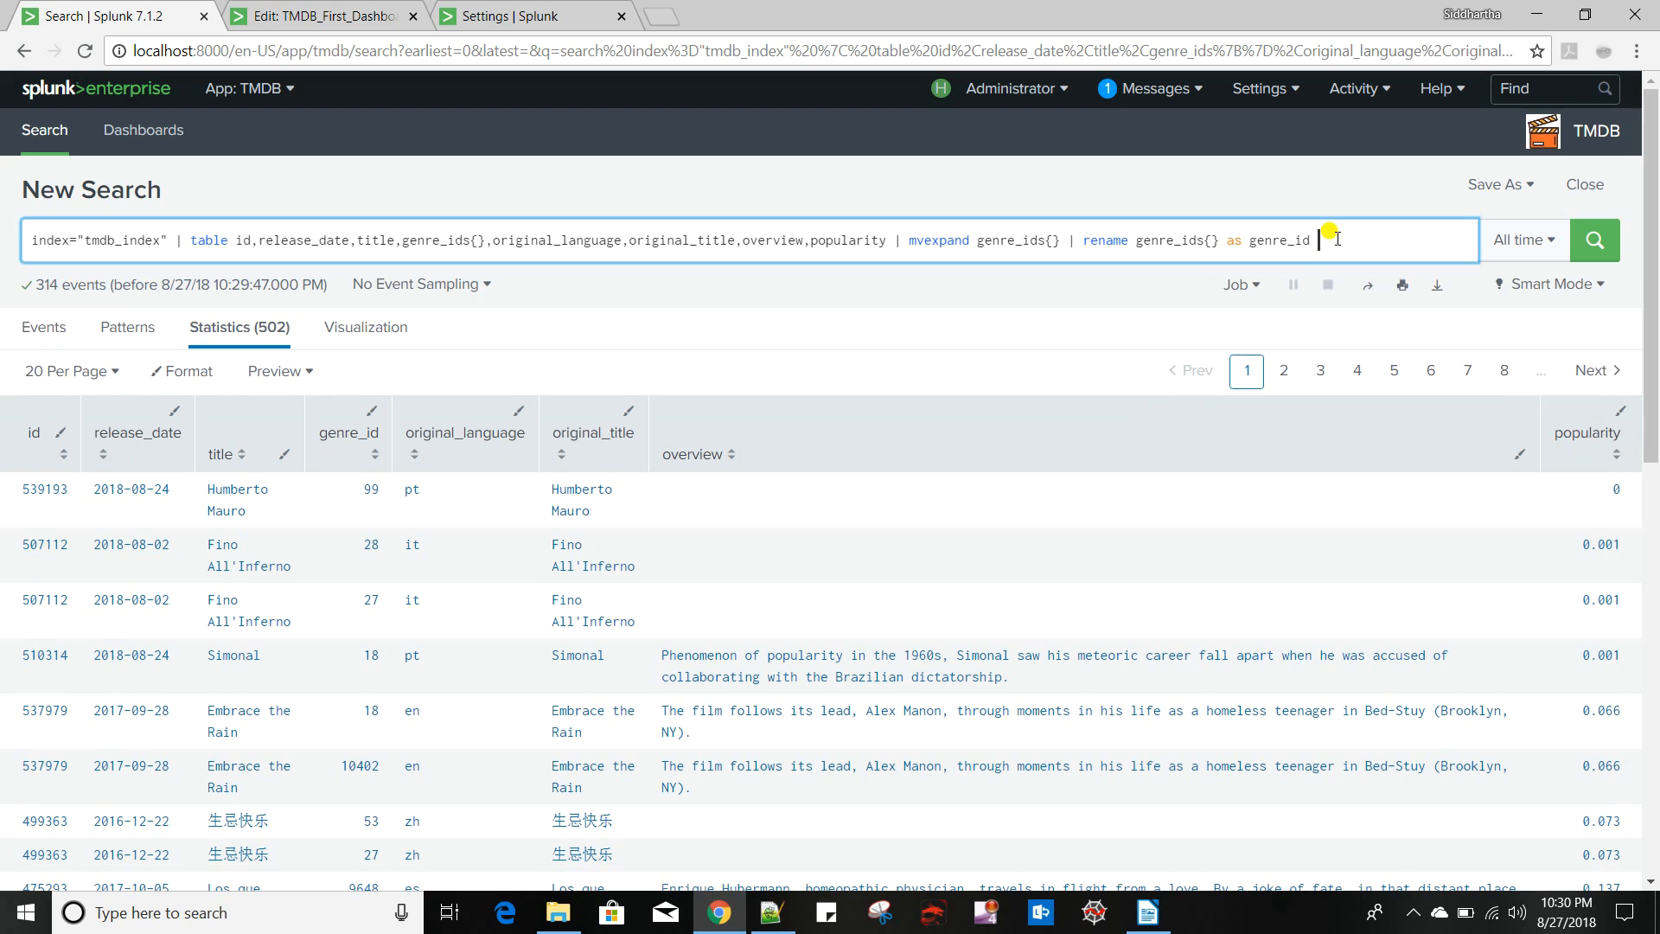
Append "| eval release_date_epoc = strptime(" to the end of the search query
type("|")
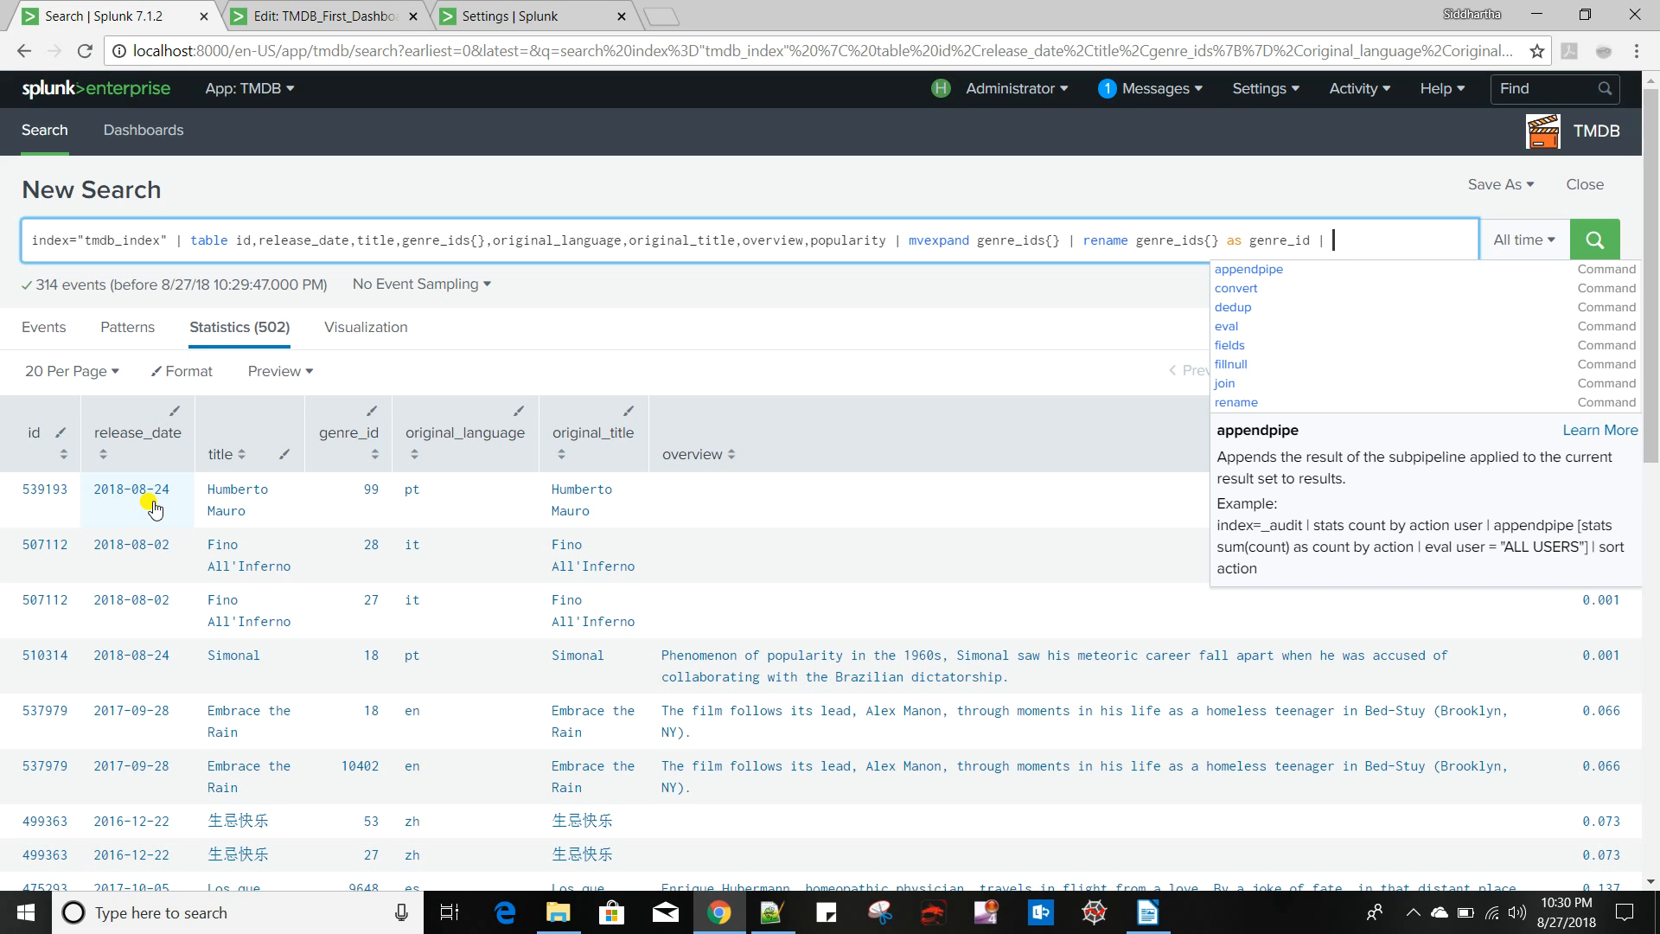
type("eval ")
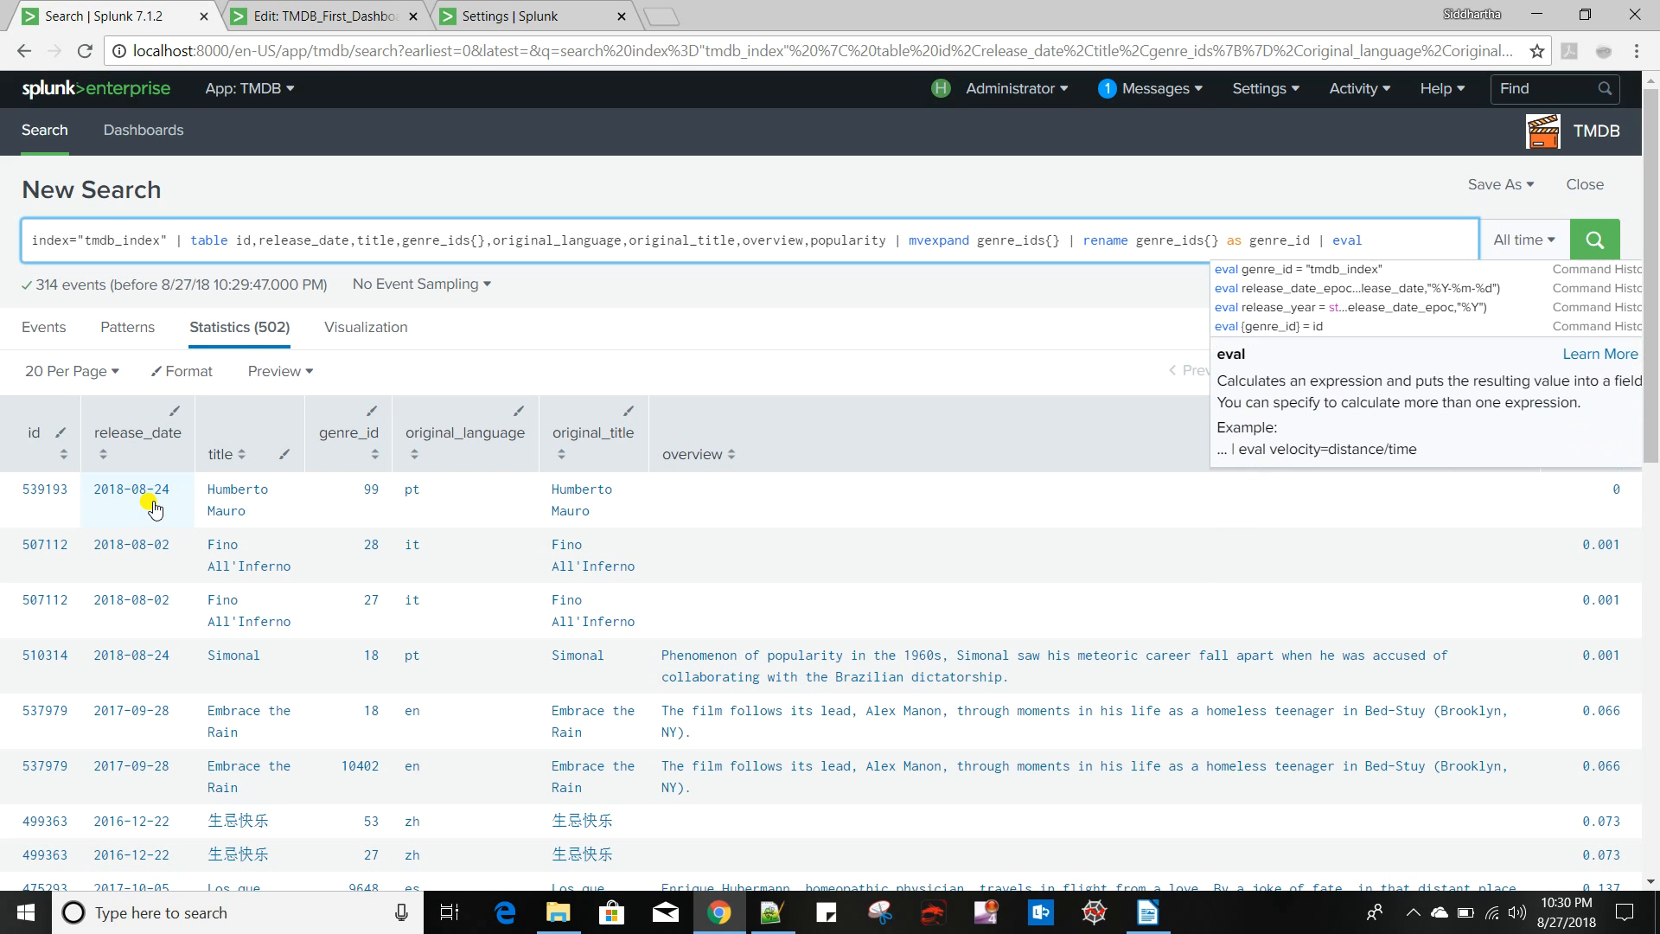
type("release_d")
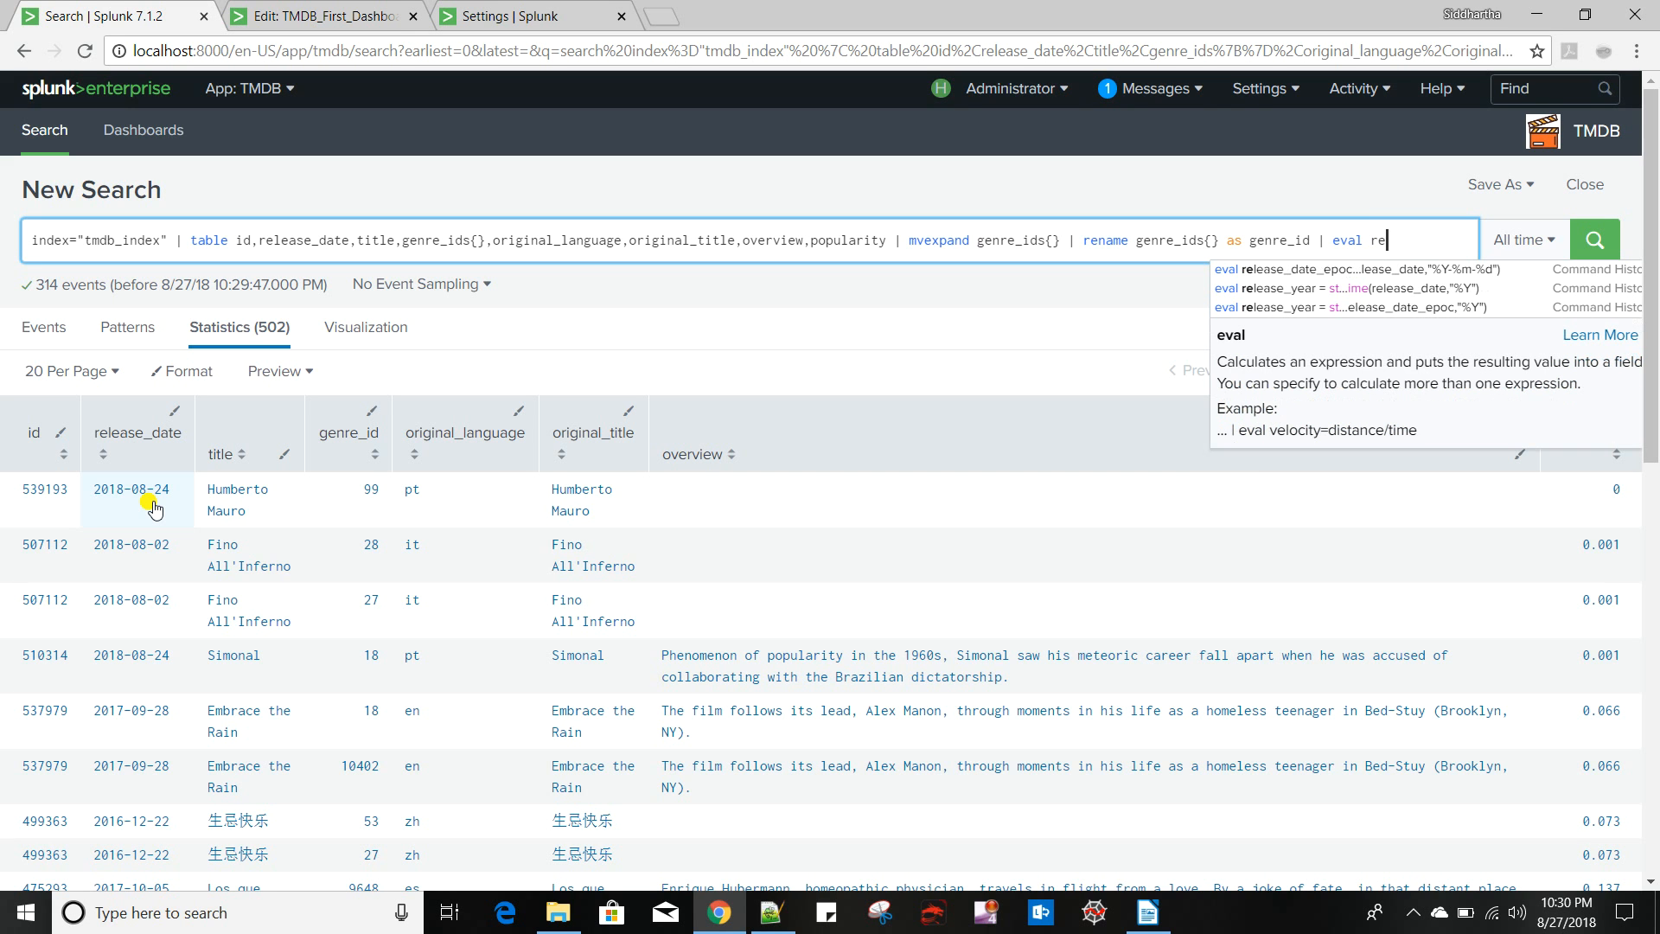
type("ate+")
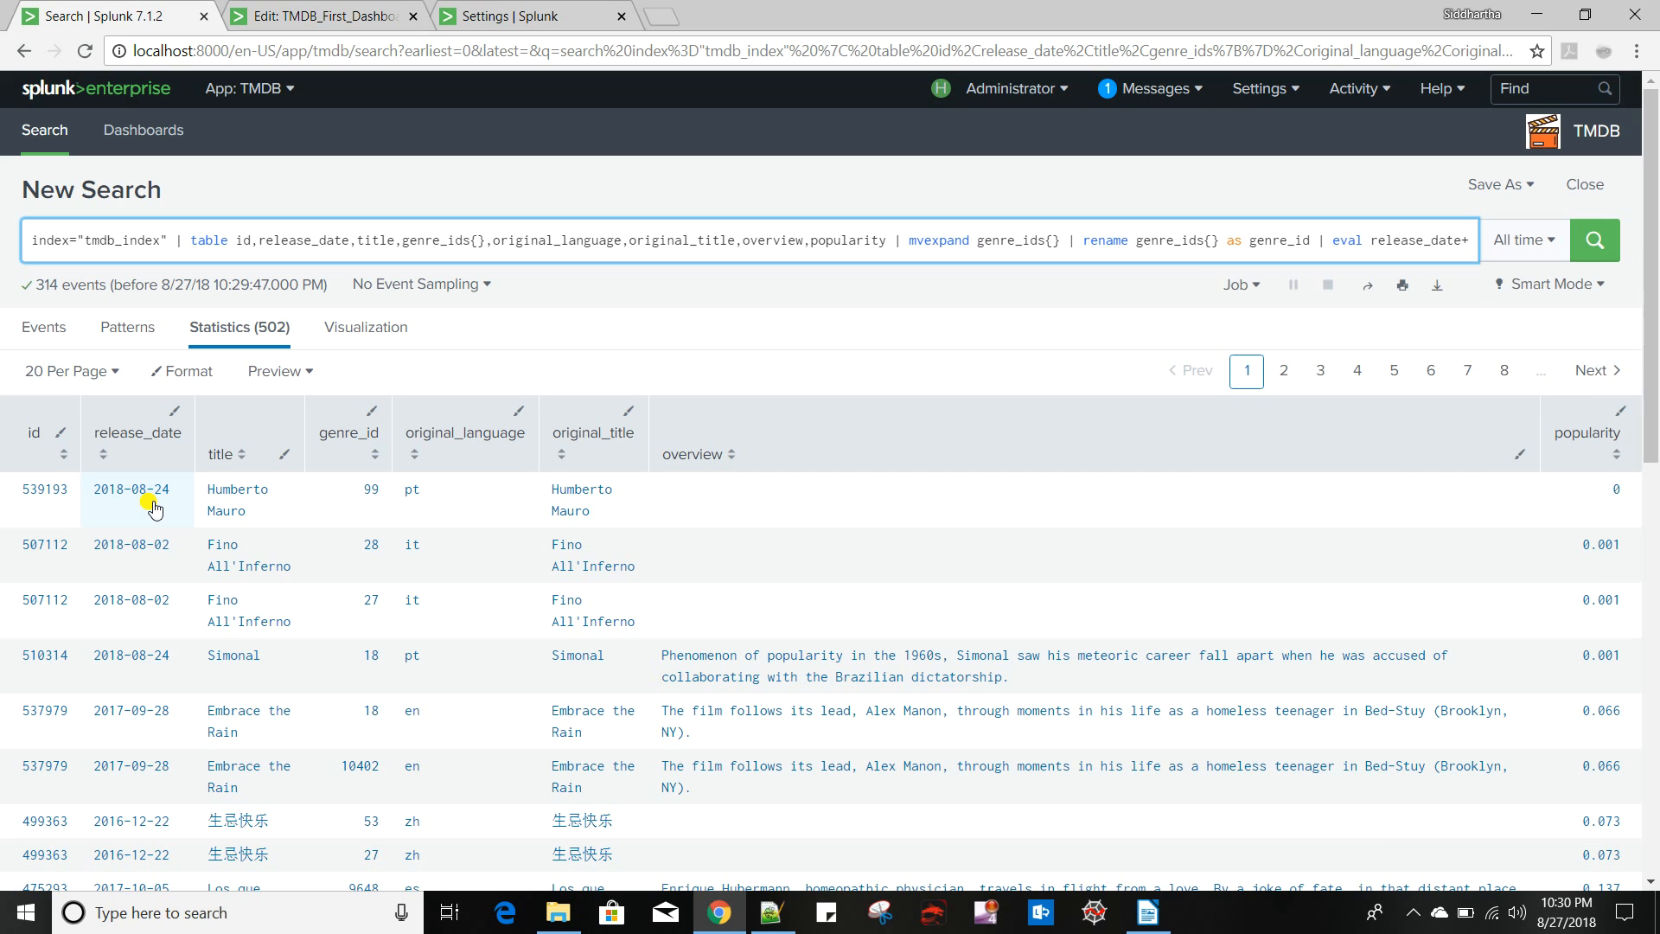
key("BackSpace")
type("_epo")
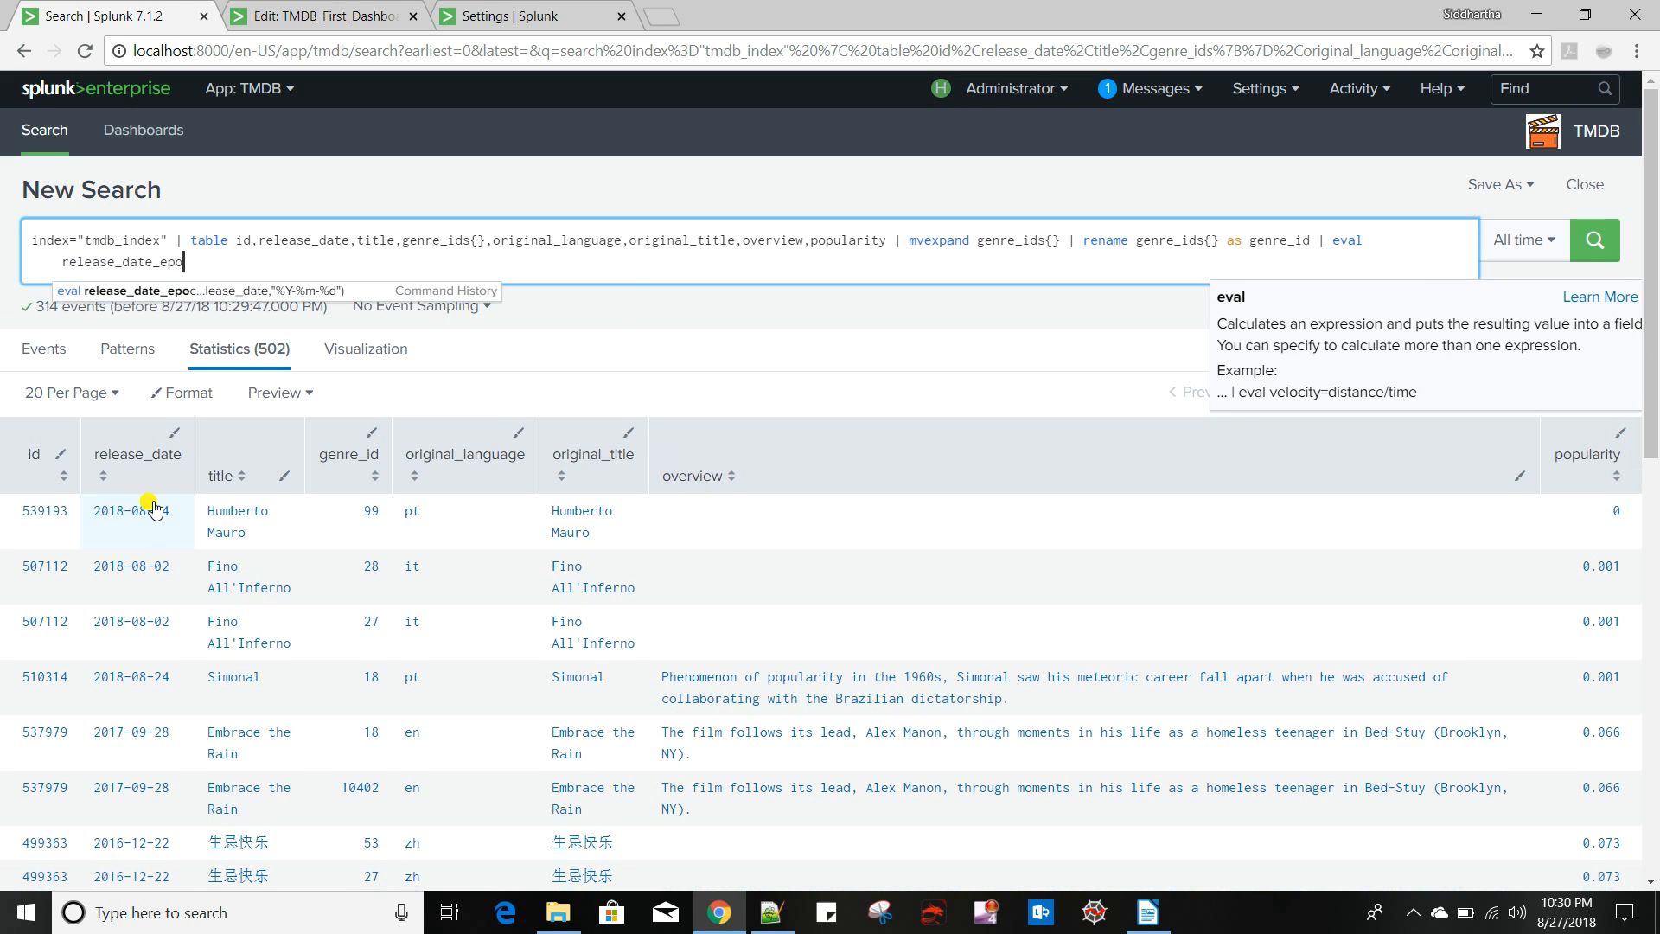
type("c = ")
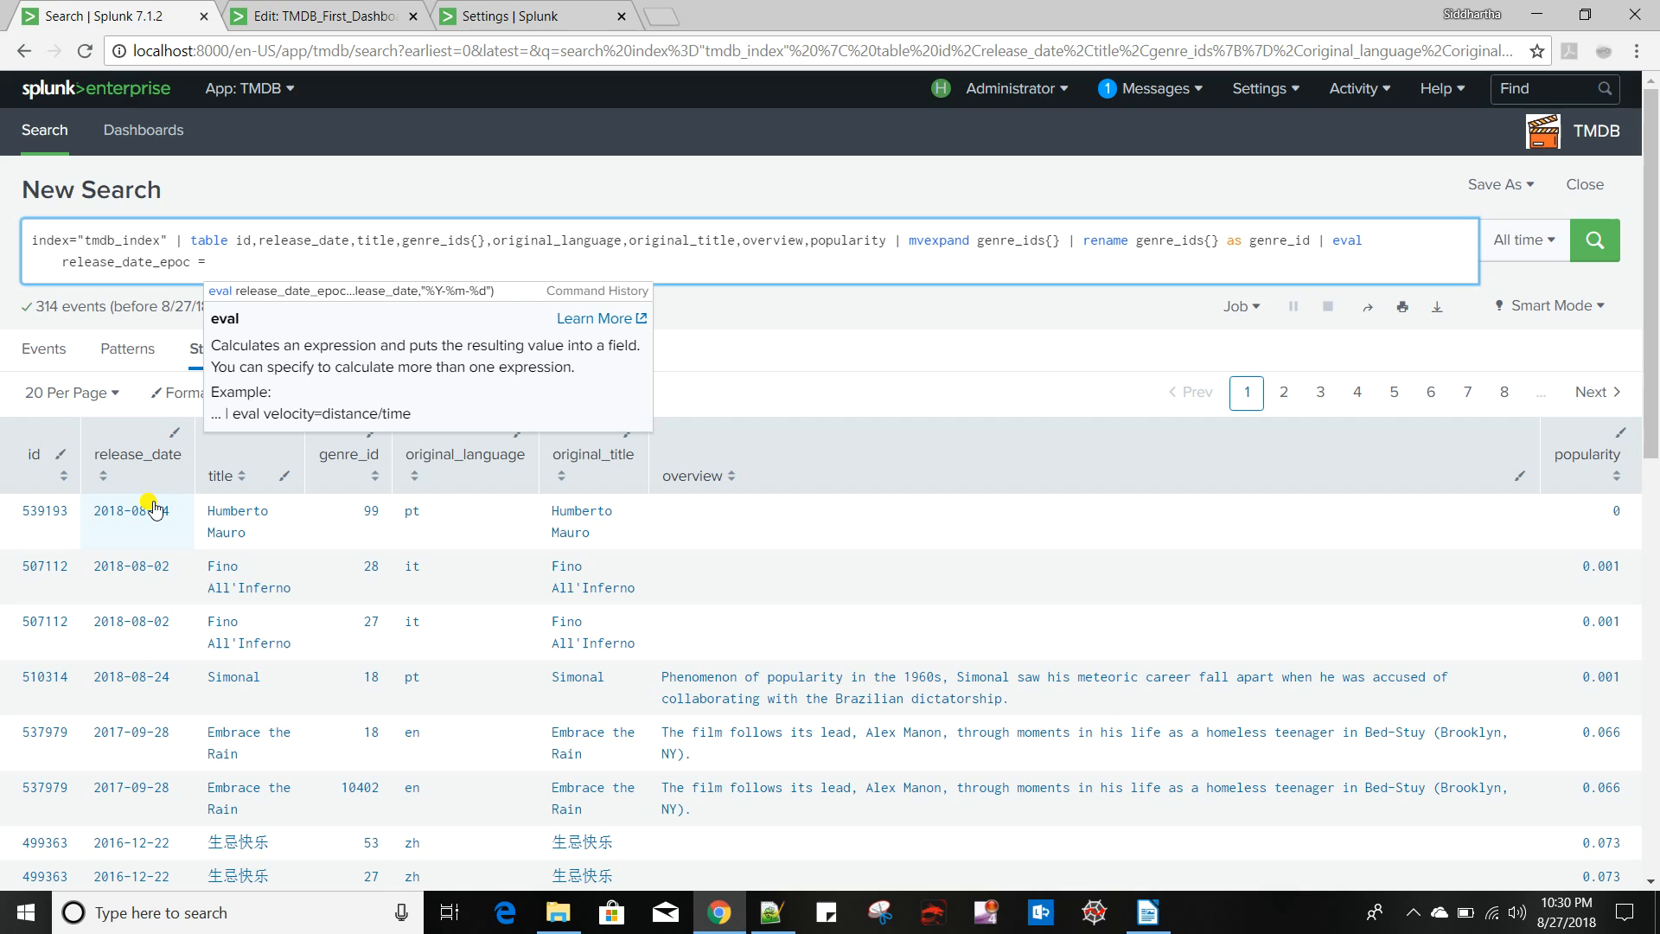
type("strptime(")
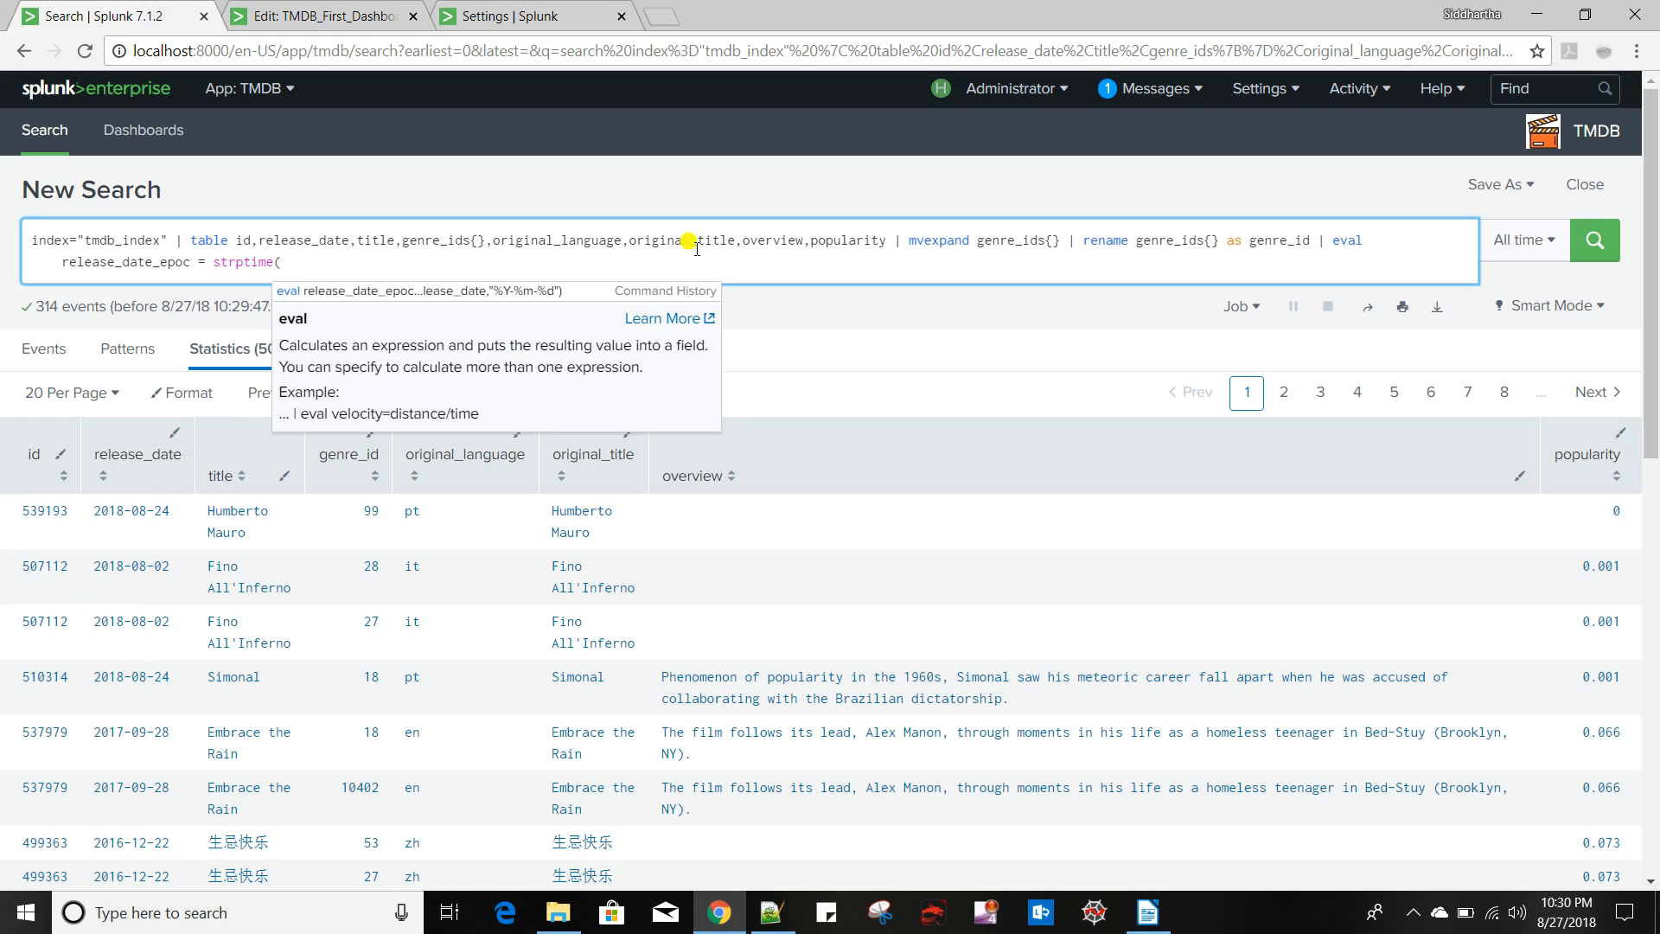
Complete the strptime call with the release_date field and the format "%Y-%m-%d", and run the search
double_click(307, 239)
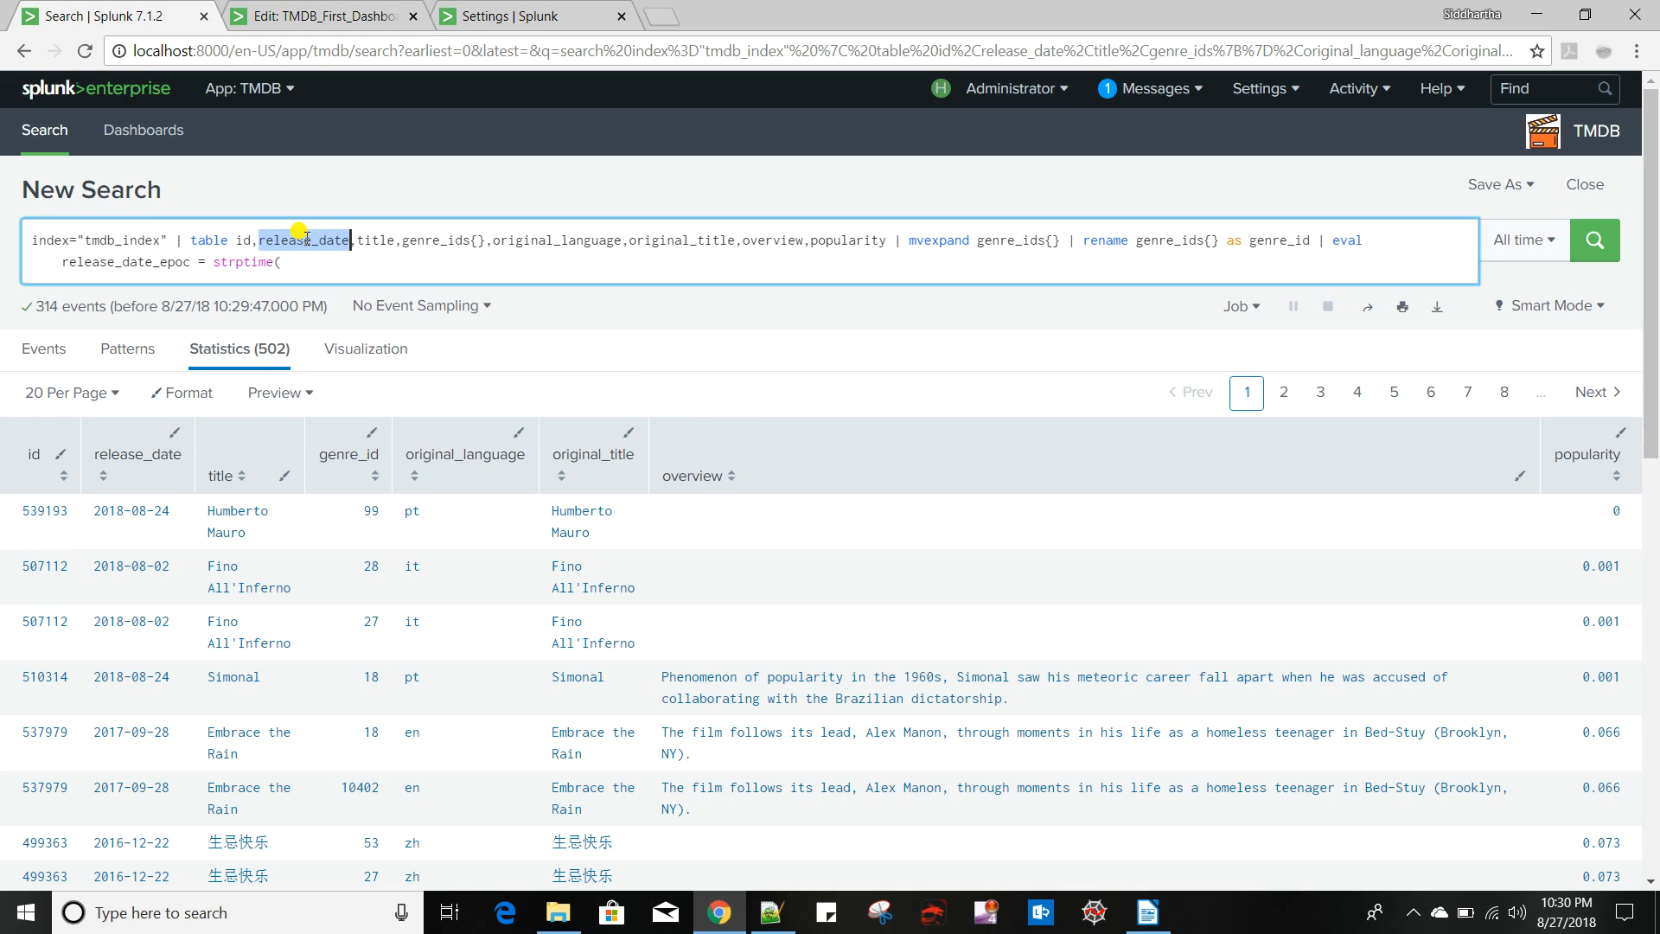
key("ctrl+c")
left_click(294, 261)
key("ctrl+v")
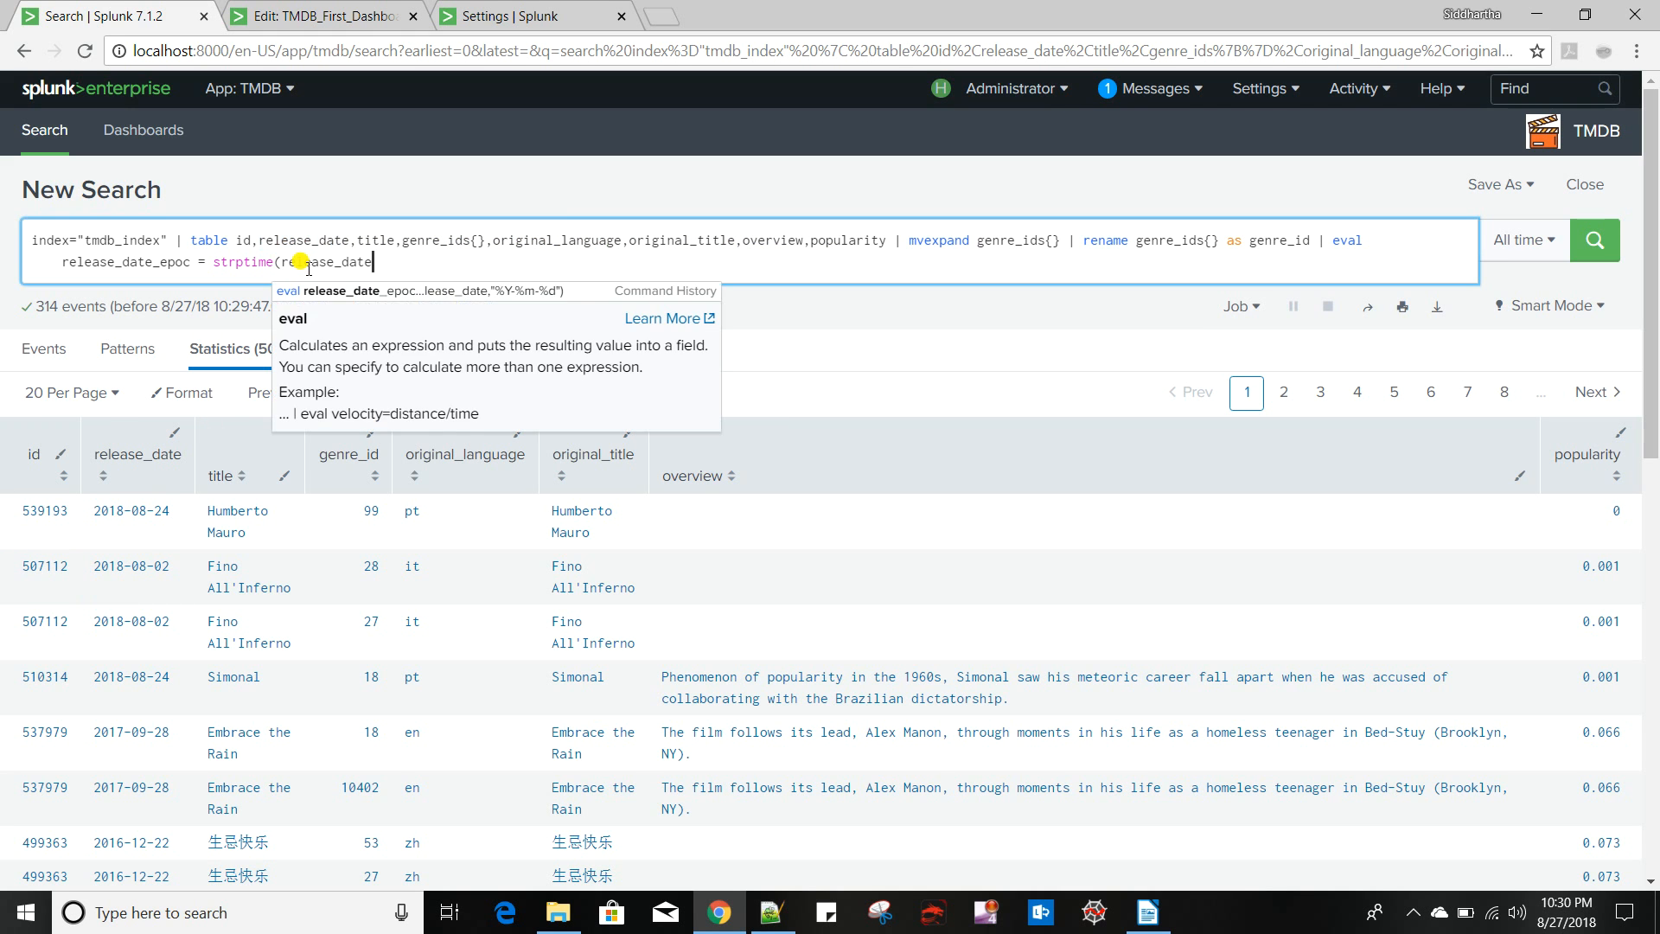
type(",\"\")")
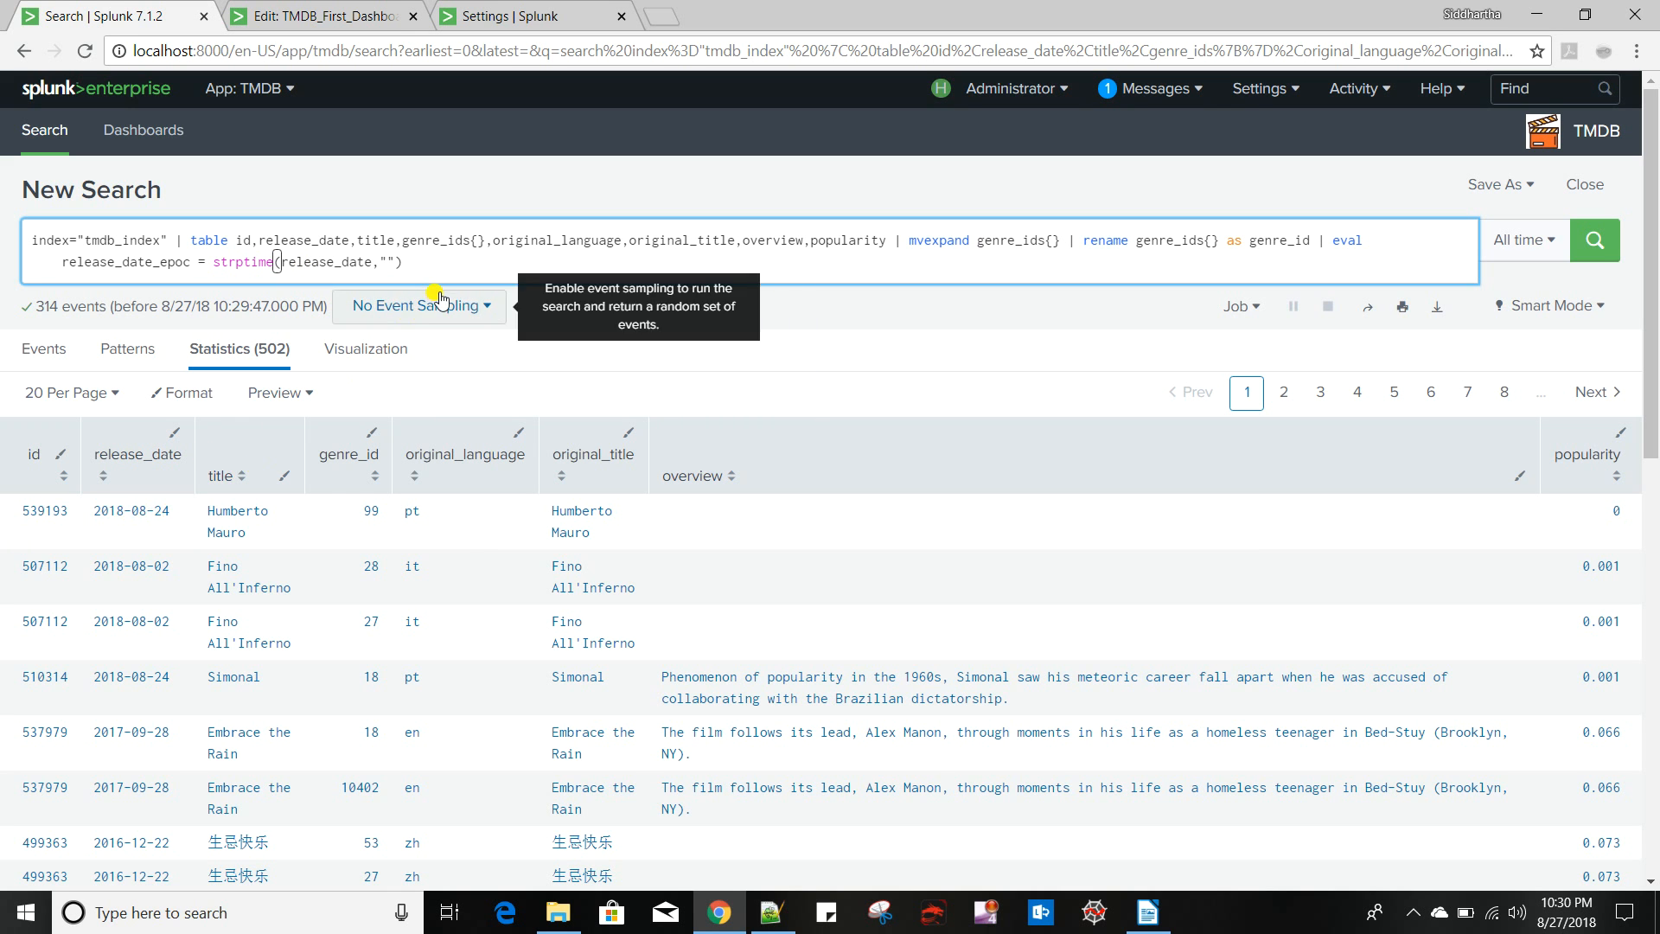
left_click(389, 262)
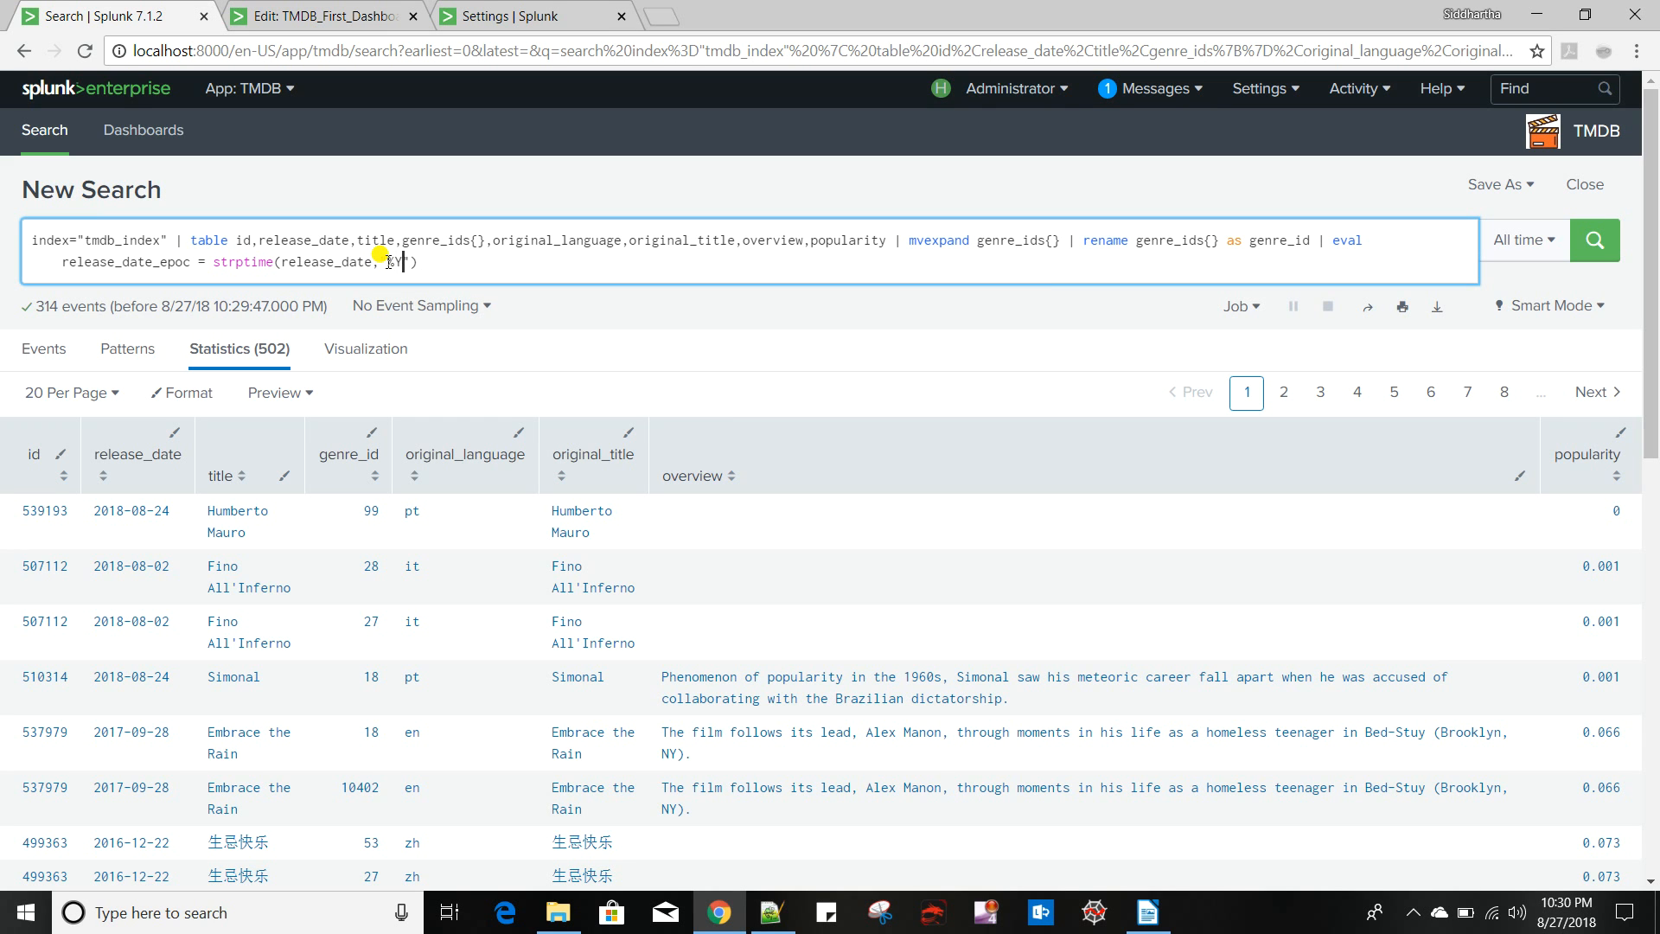
type("%Y-%m-%d")
left_click(509, 262)
key("Return")
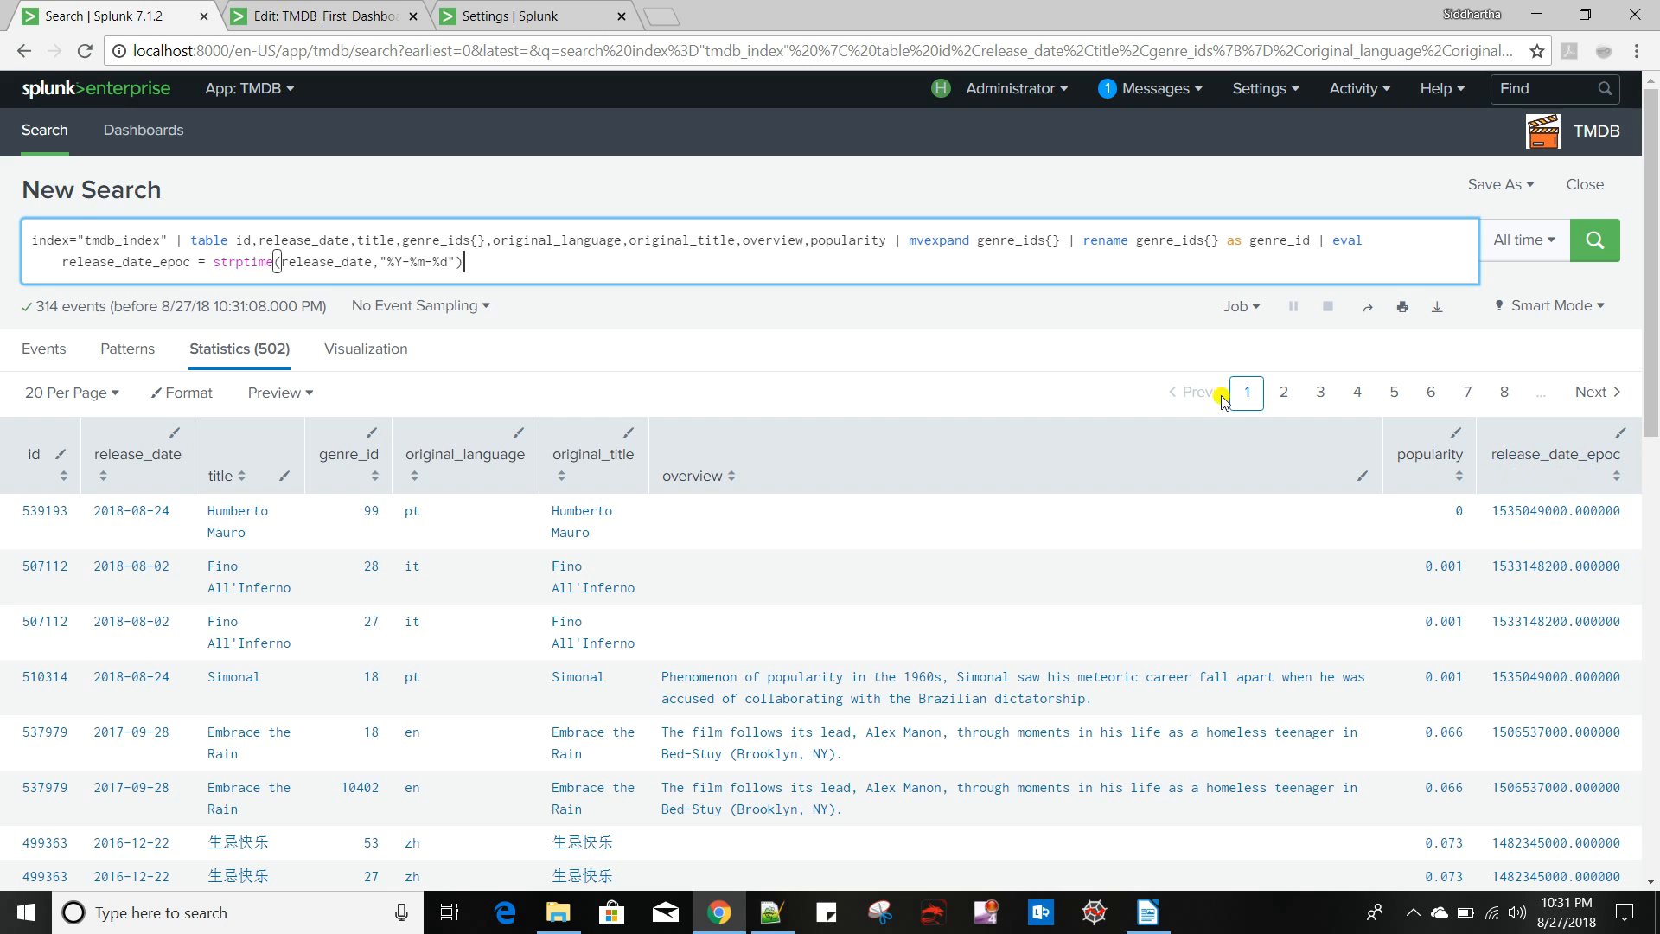
Append a second eval to the query that starts the assignment "release_year ="
type("| ")
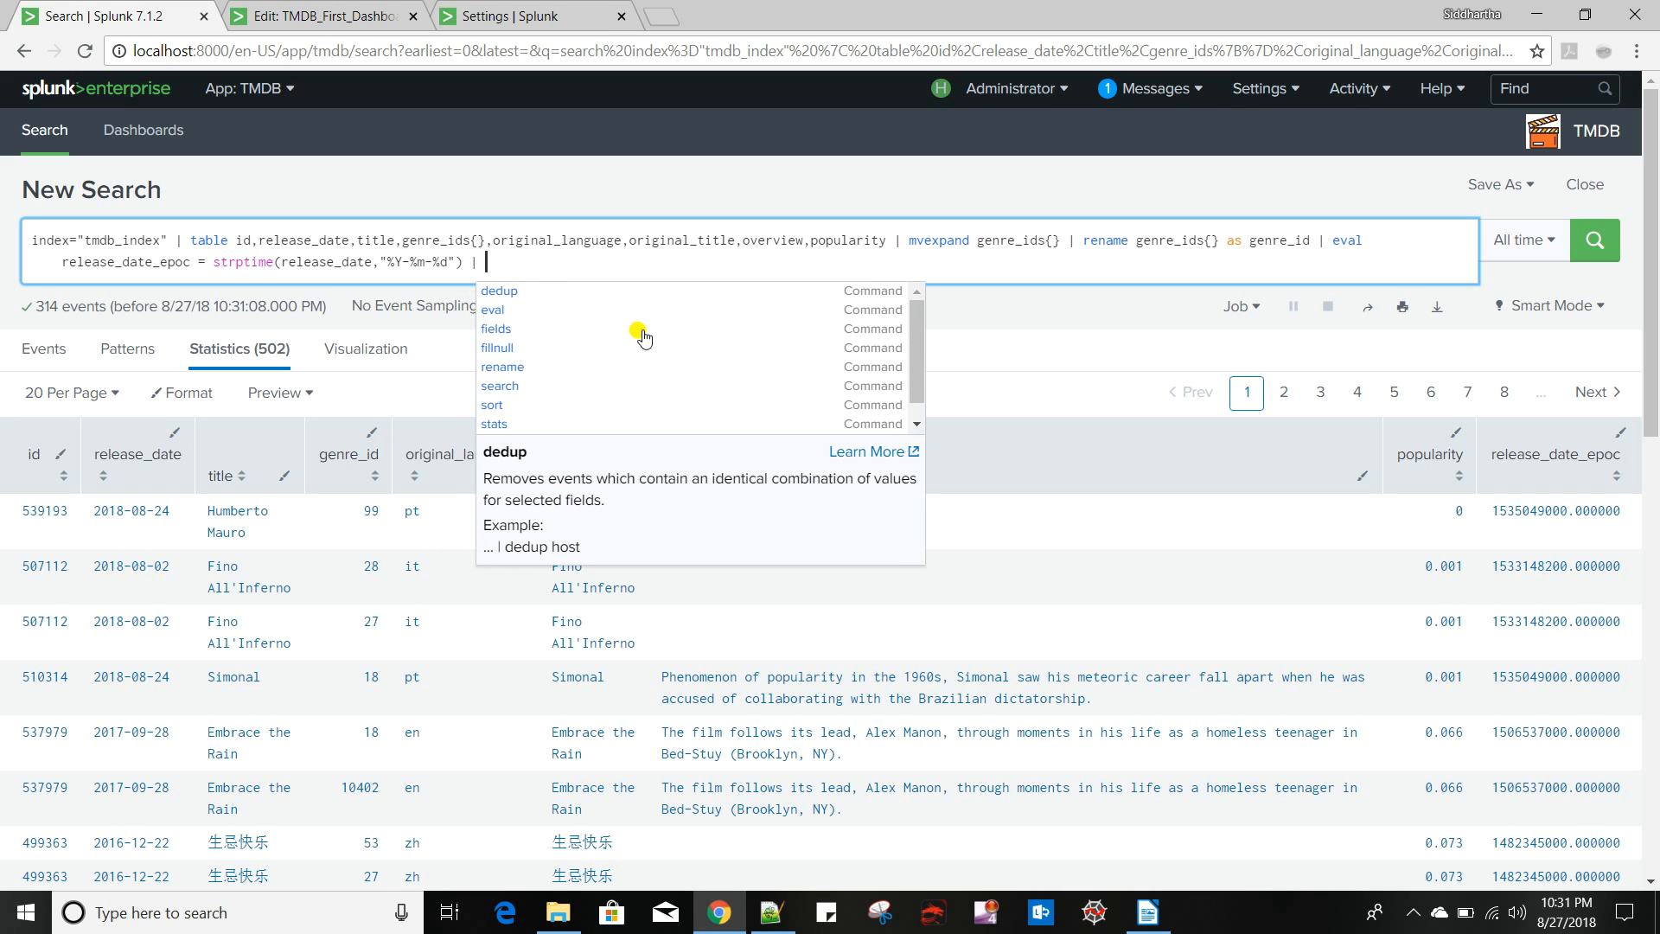
type("eval")
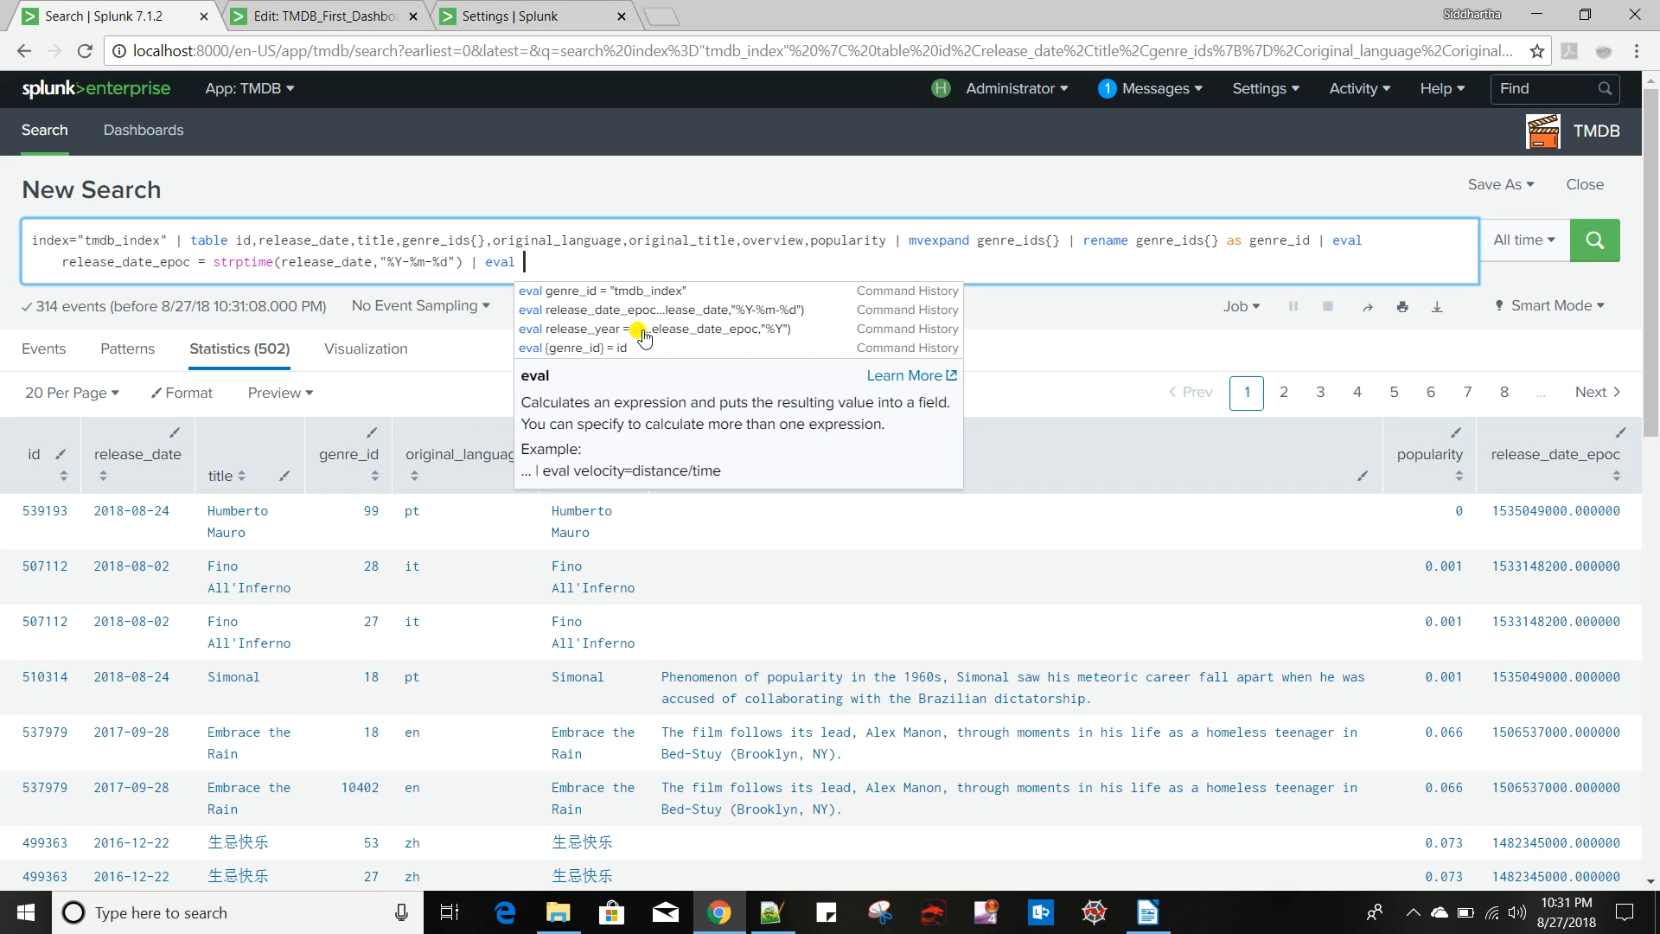
type(" release_dat")
key("BackSpace")
key("BackSpace")
key("BackSpace")
type("year =")
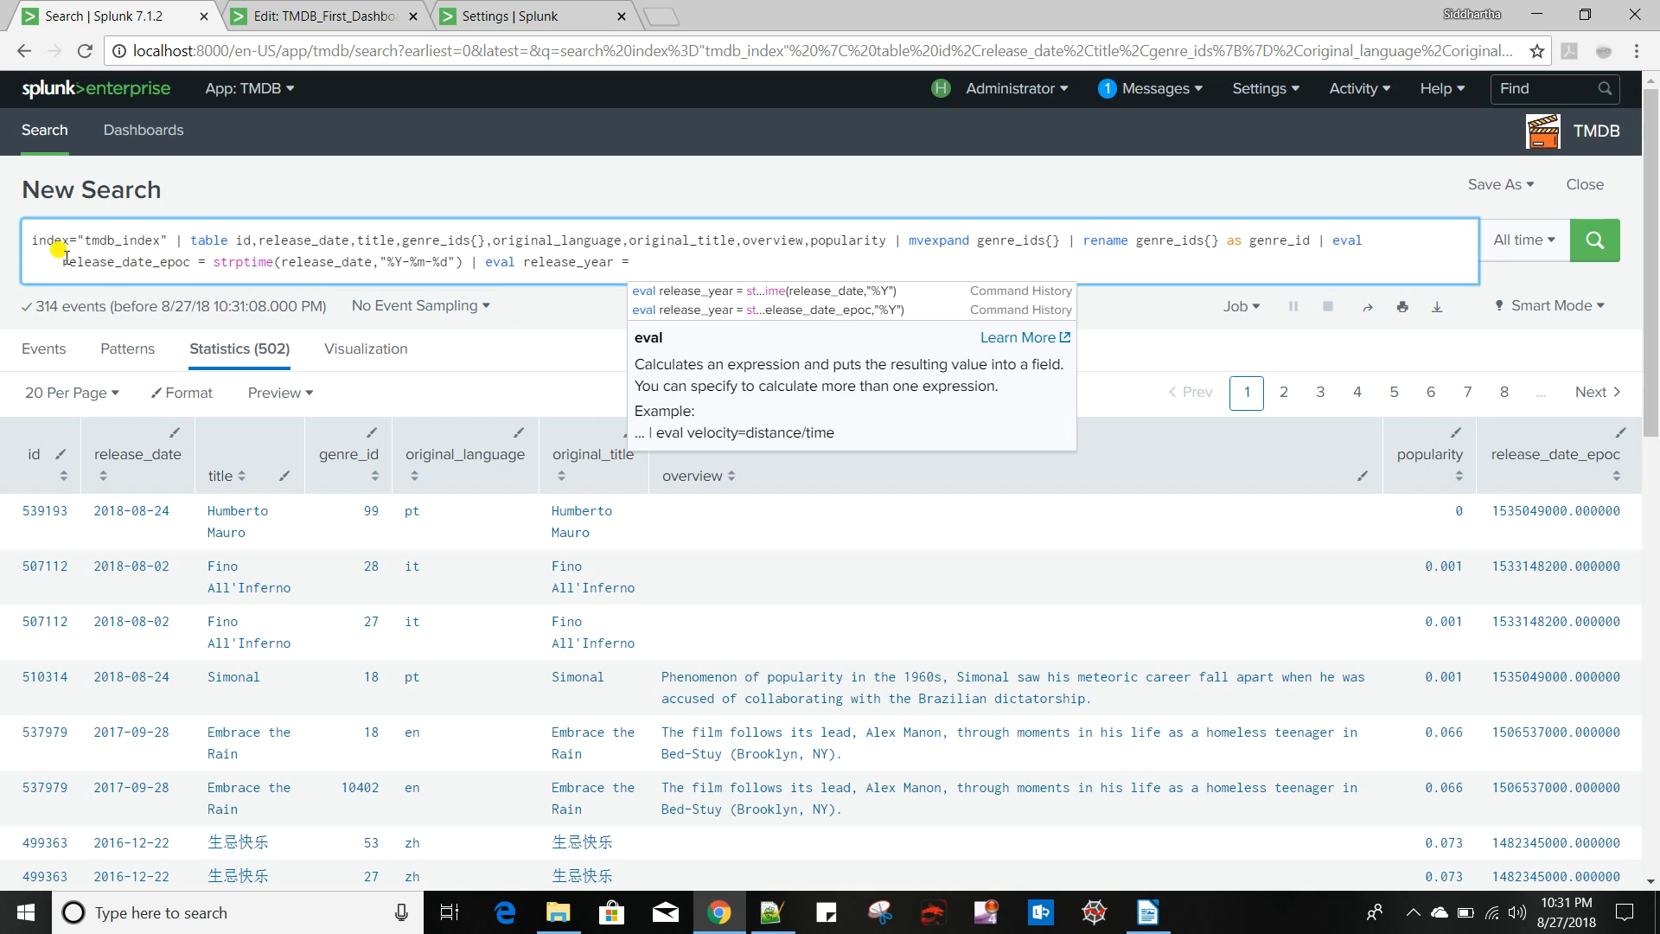
Complete the release_year expression as strftime(release_date_epoc,"%Y") and run the search
double_click(99, 262)
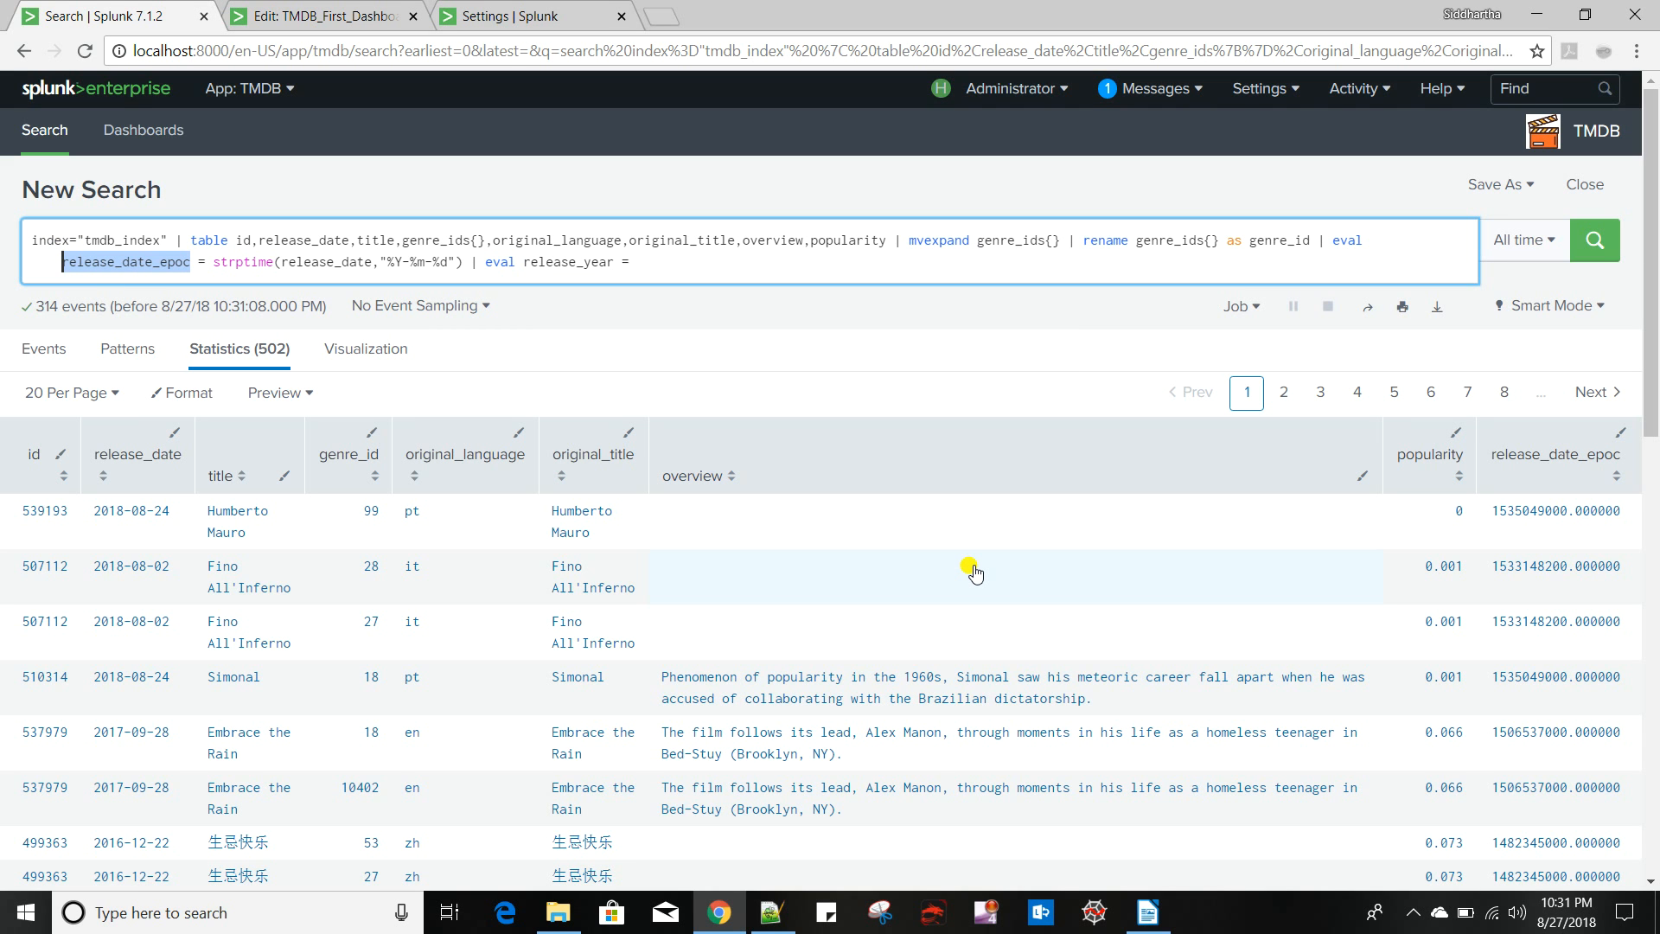
left_click(707, 255)
type("strf")
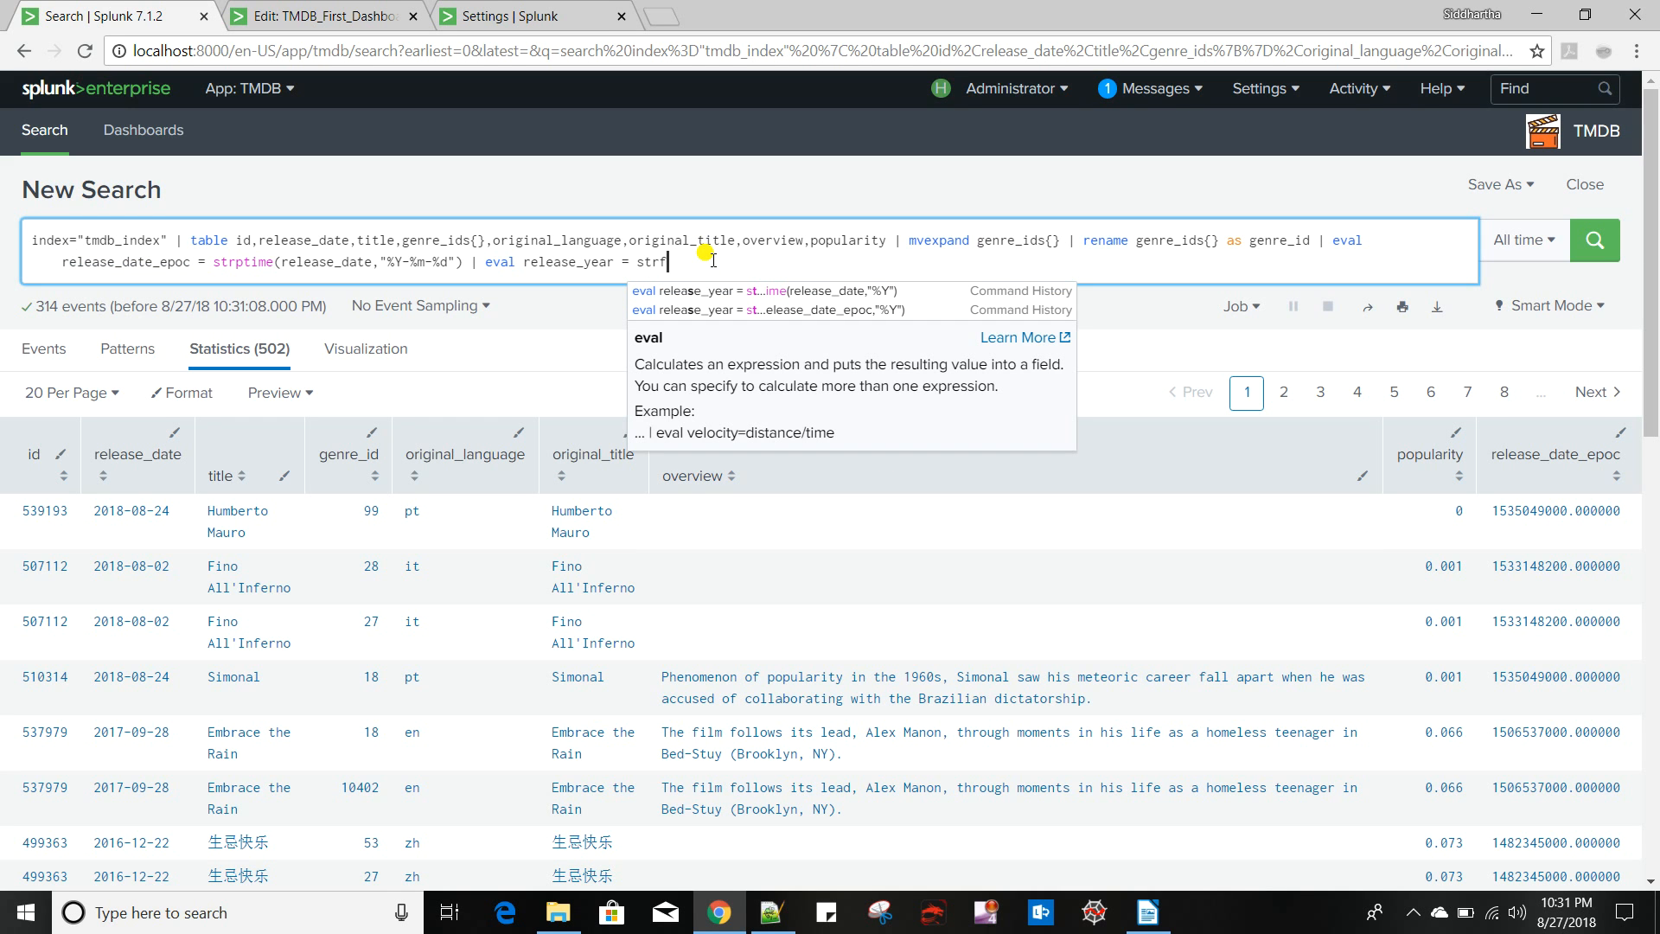
type("time(")
key("ctrl+v")
type(",")
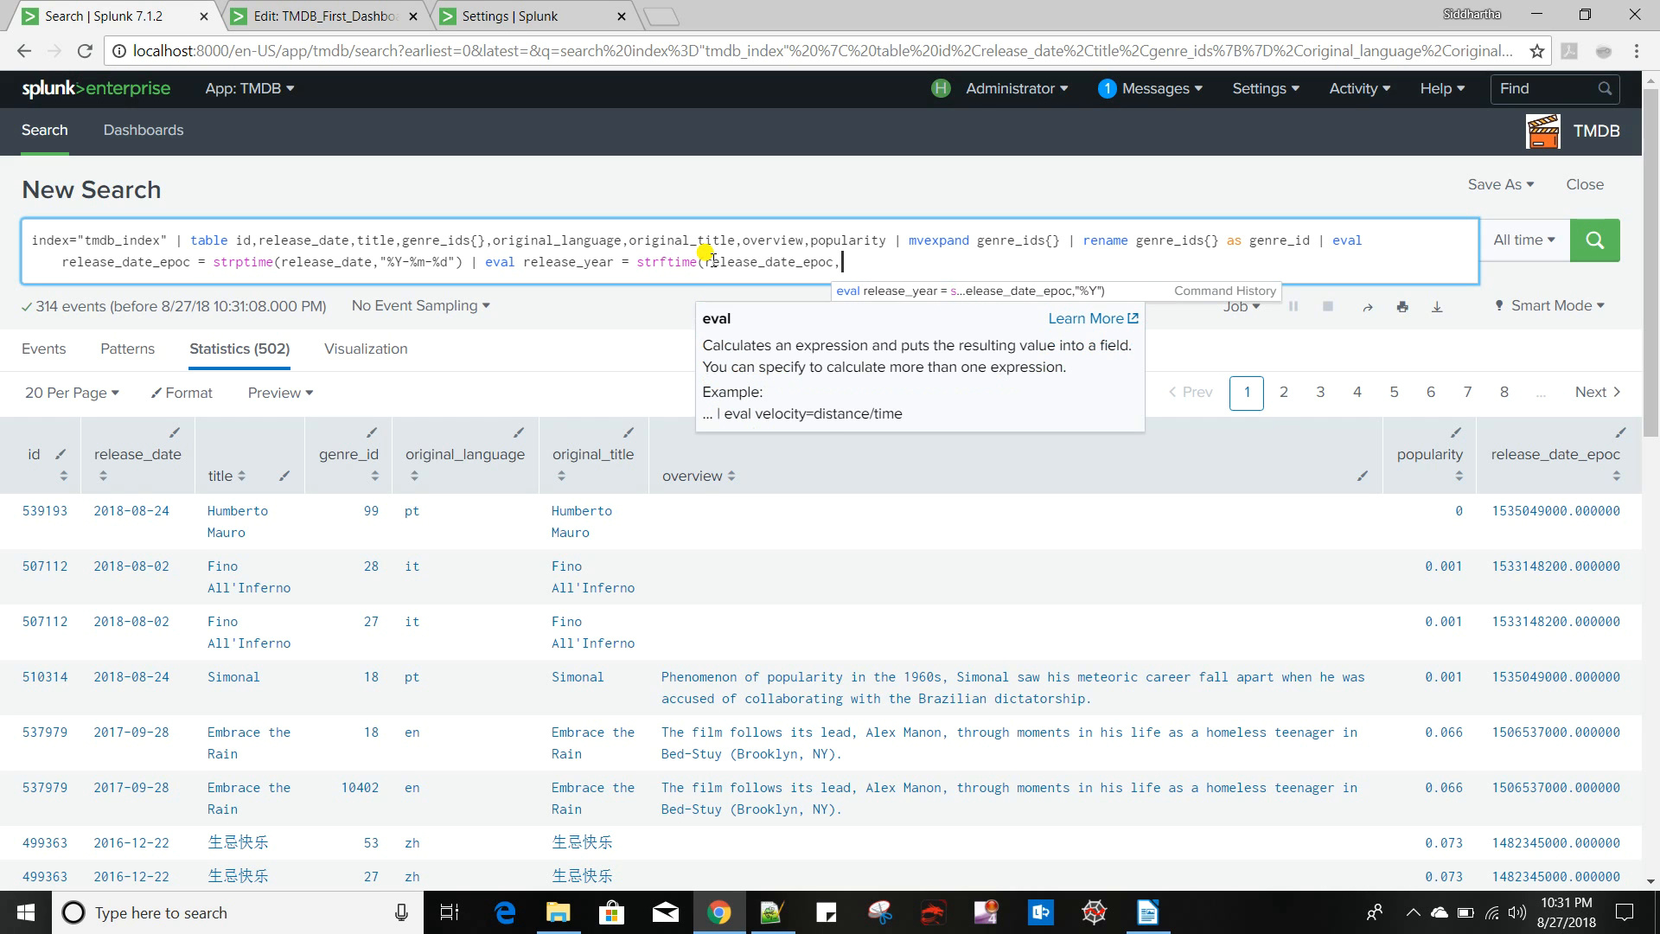
type("\"\"")
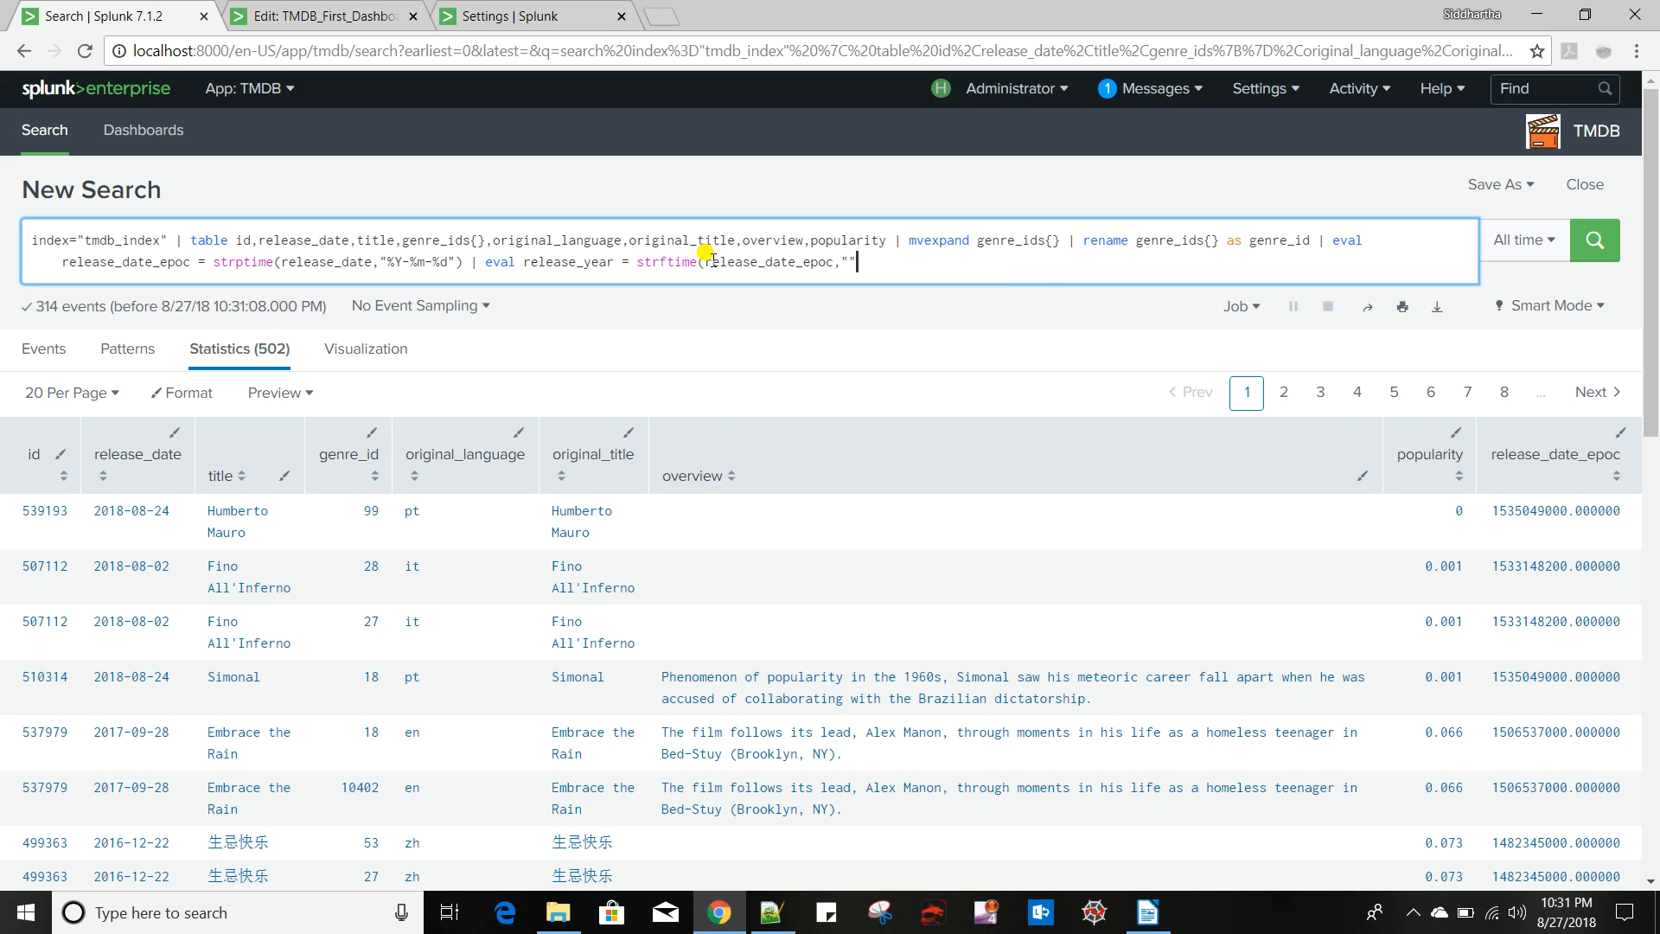
type(")")
type("%Y")
key("Return")
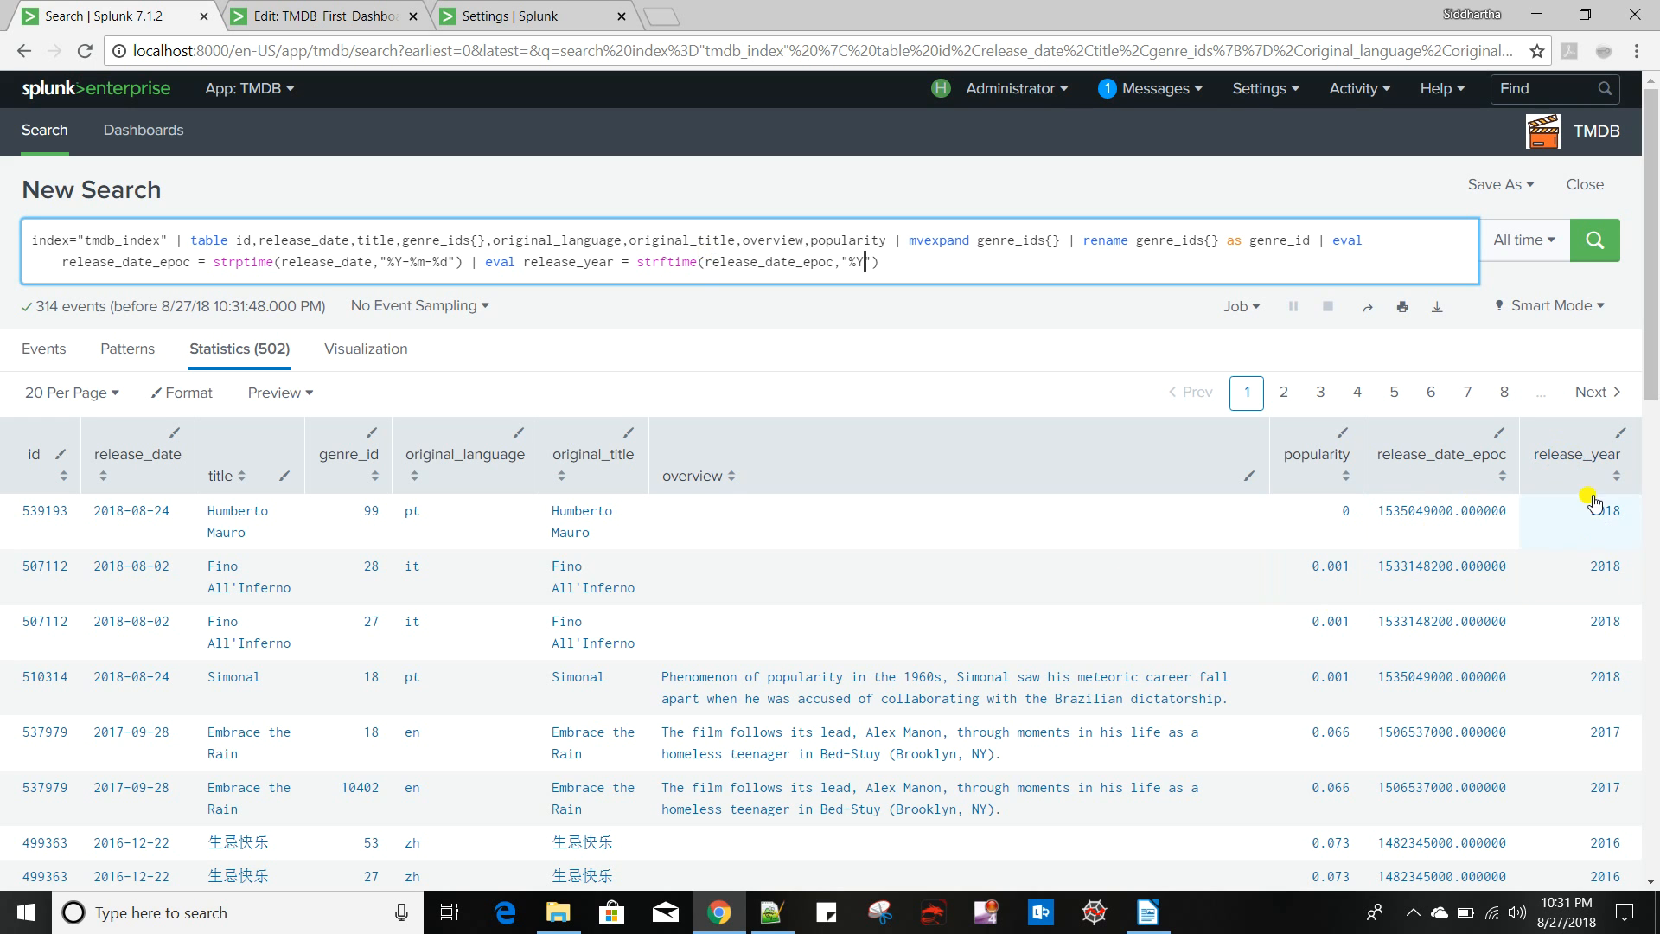
Append "| fillnull" to the end of the search query
left_click(906, 261)
type("| ")
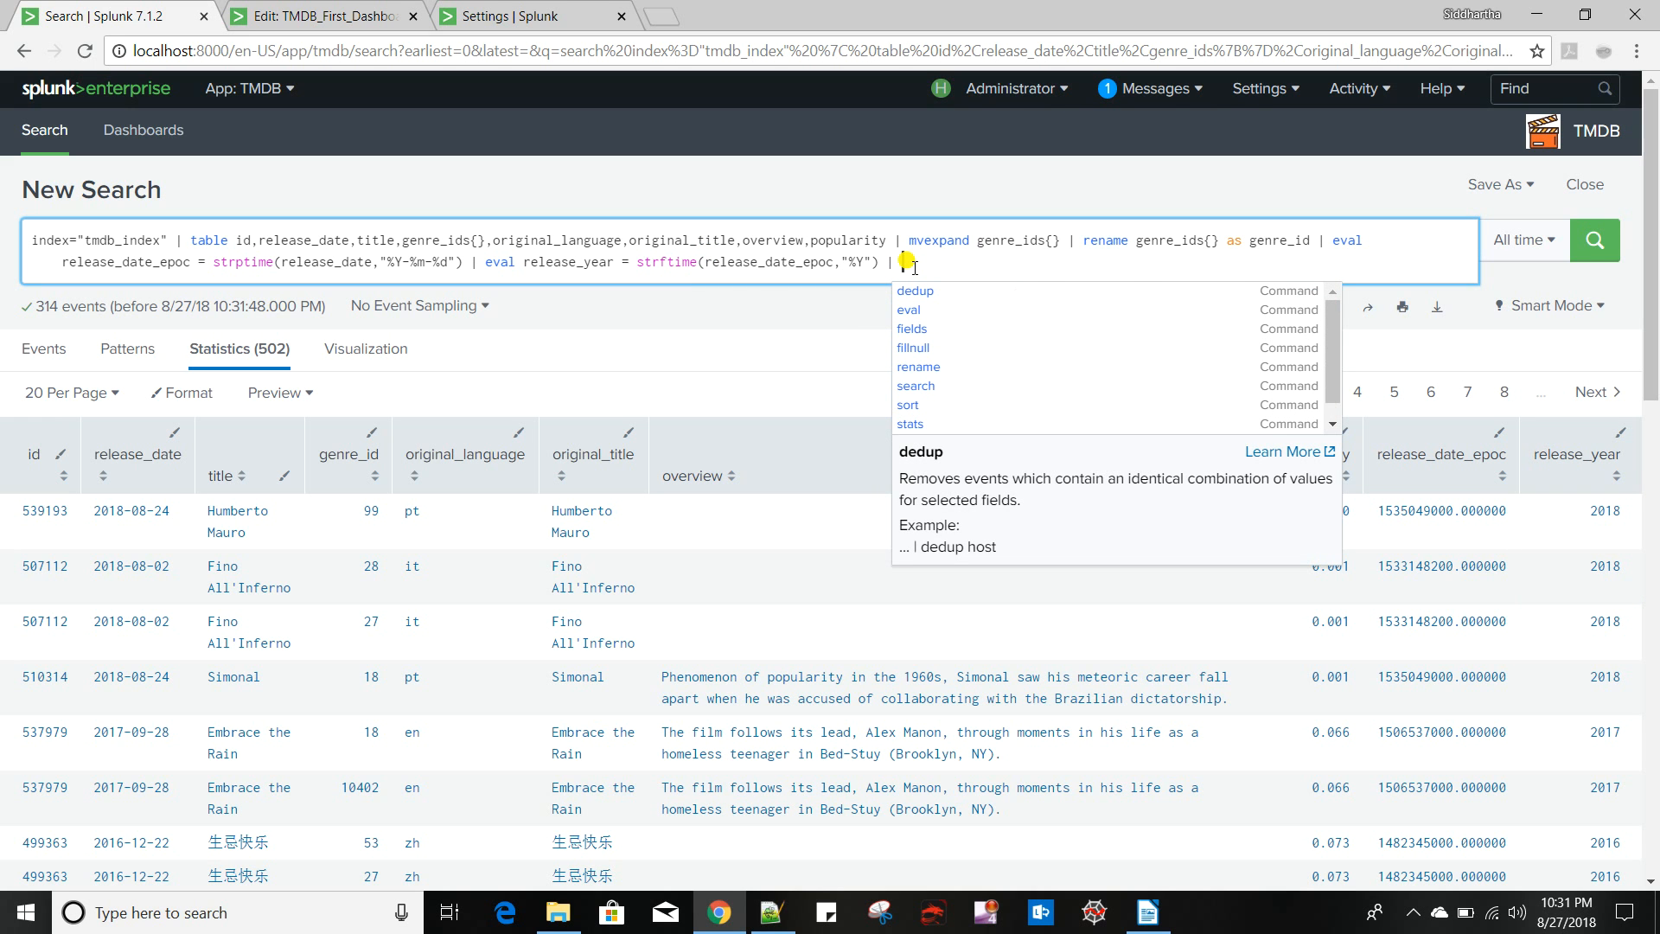
type("fillnull")
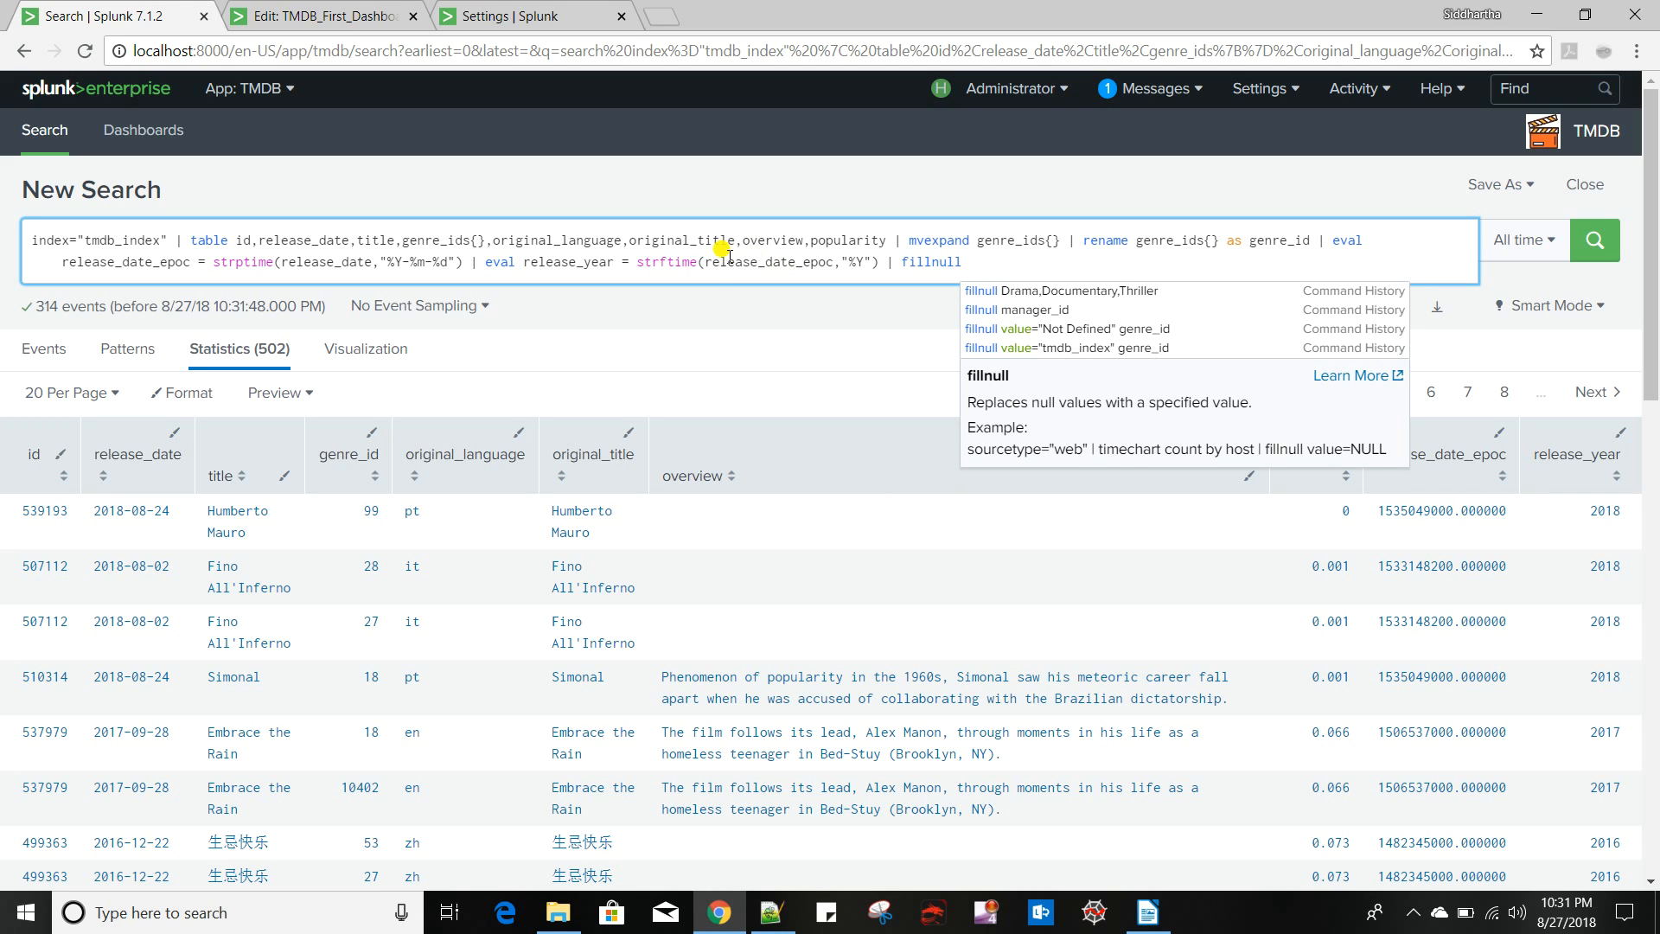
Examine the dashboard mock-up in LibreOffice Writer and its filters, and return to the TMDB search in the browser
left_click(305, 13)
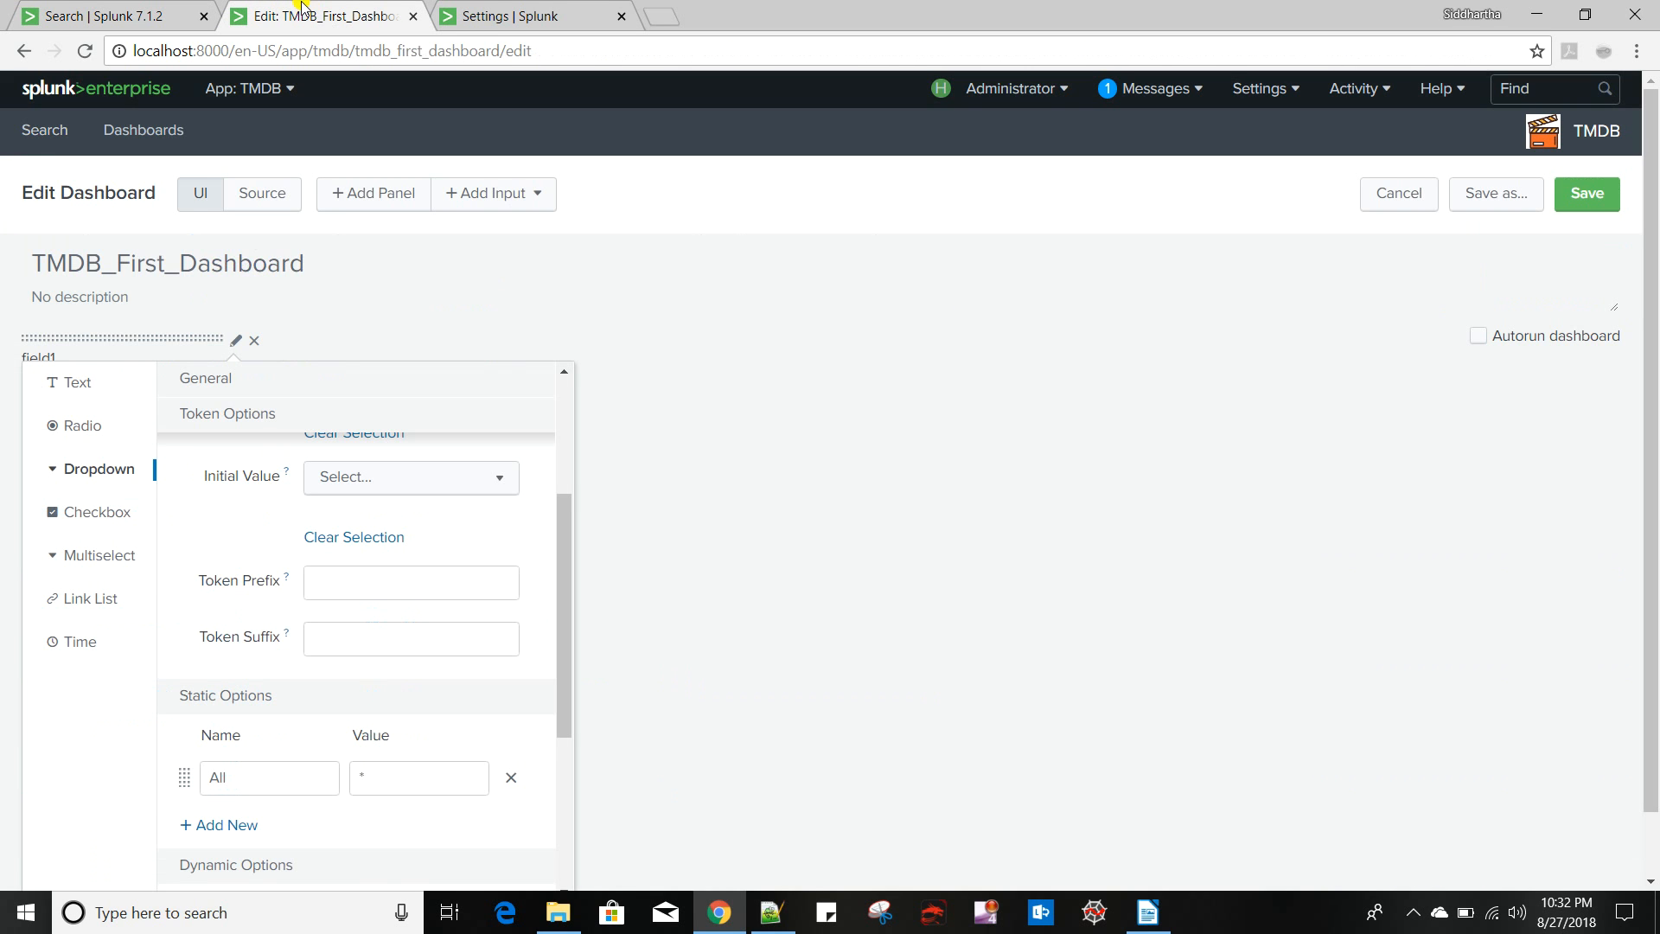
left_click(1147, 912)
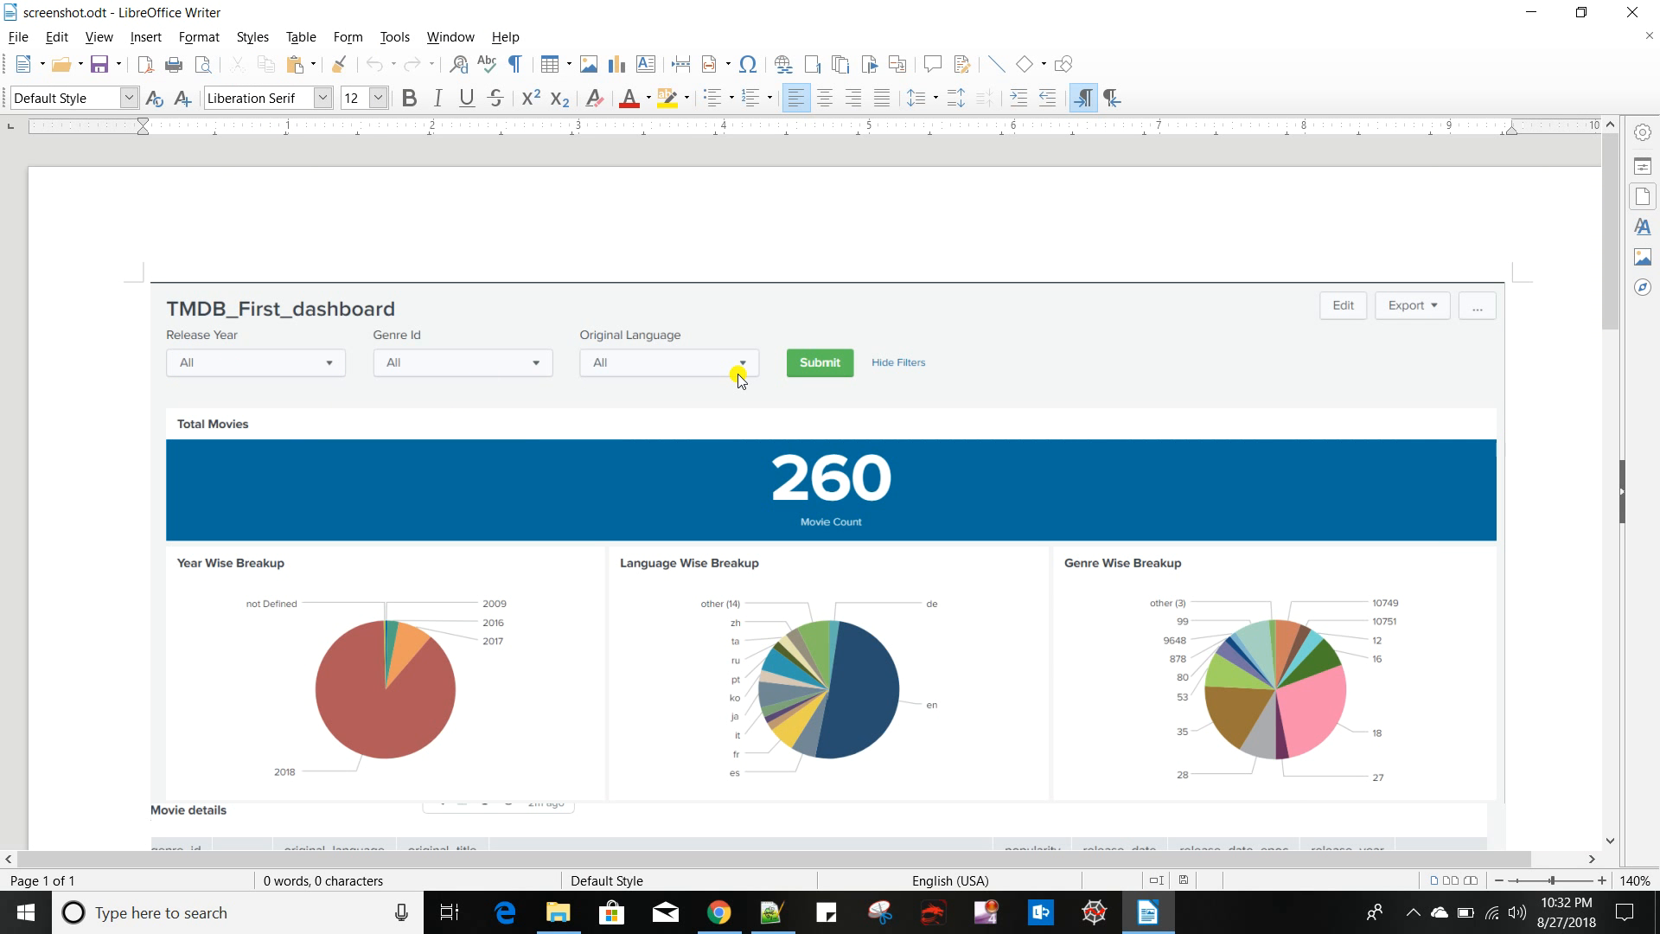
key("alt+Tab")
key("alt+Tab")
key("alt+Tab")
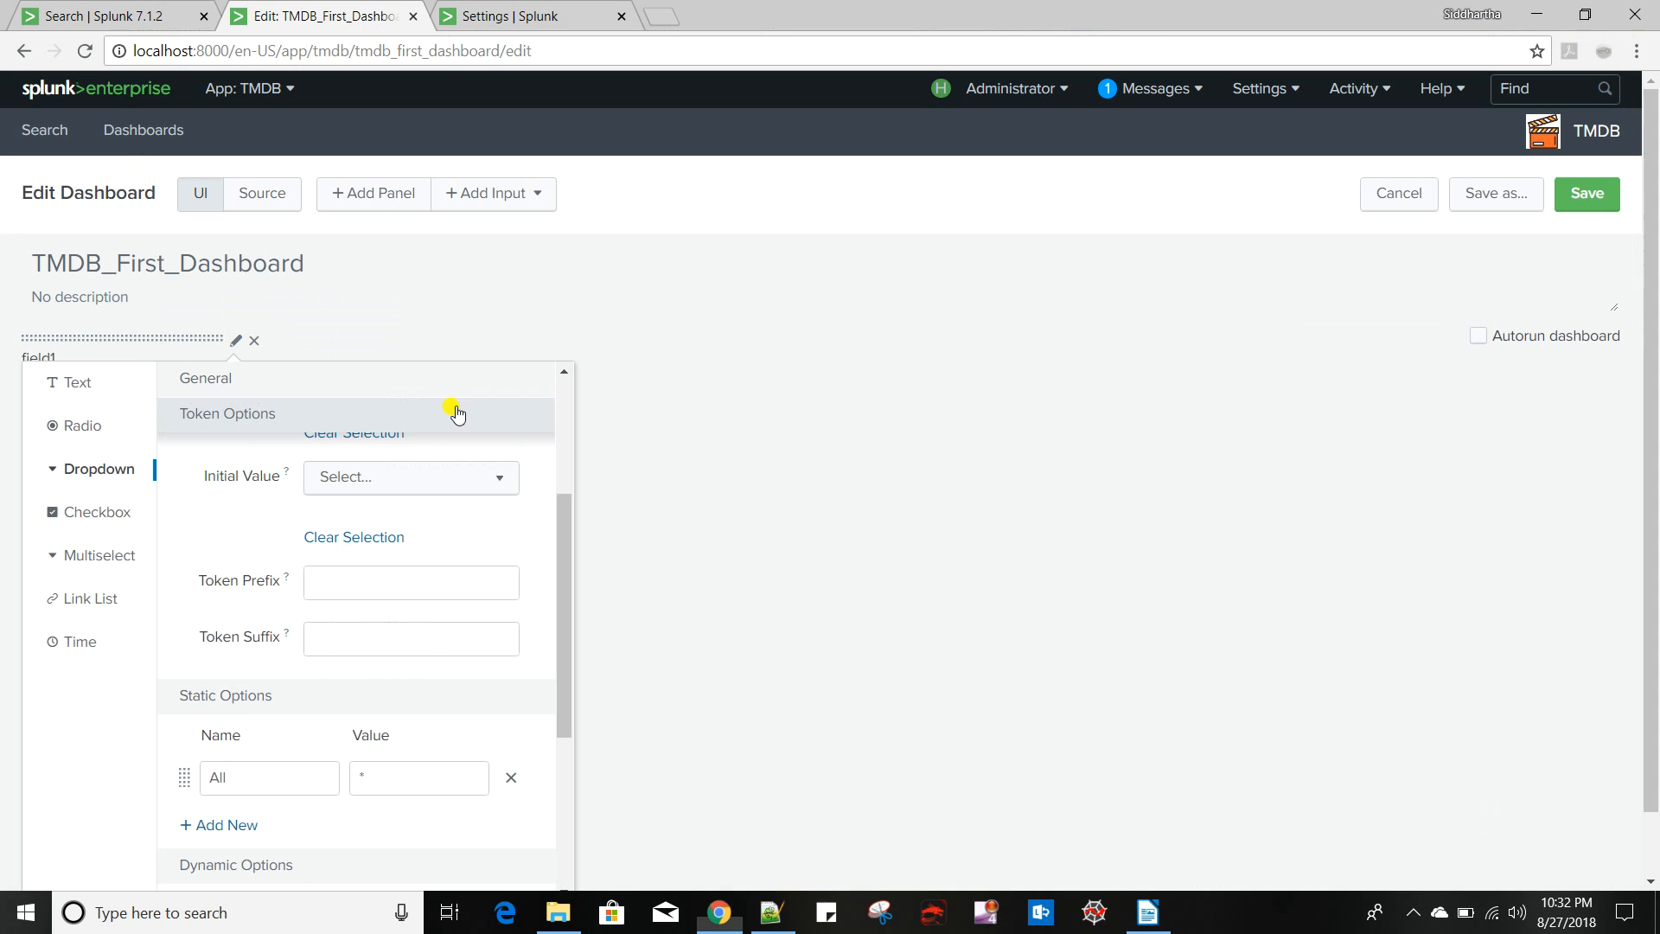
left_click(128, 26)
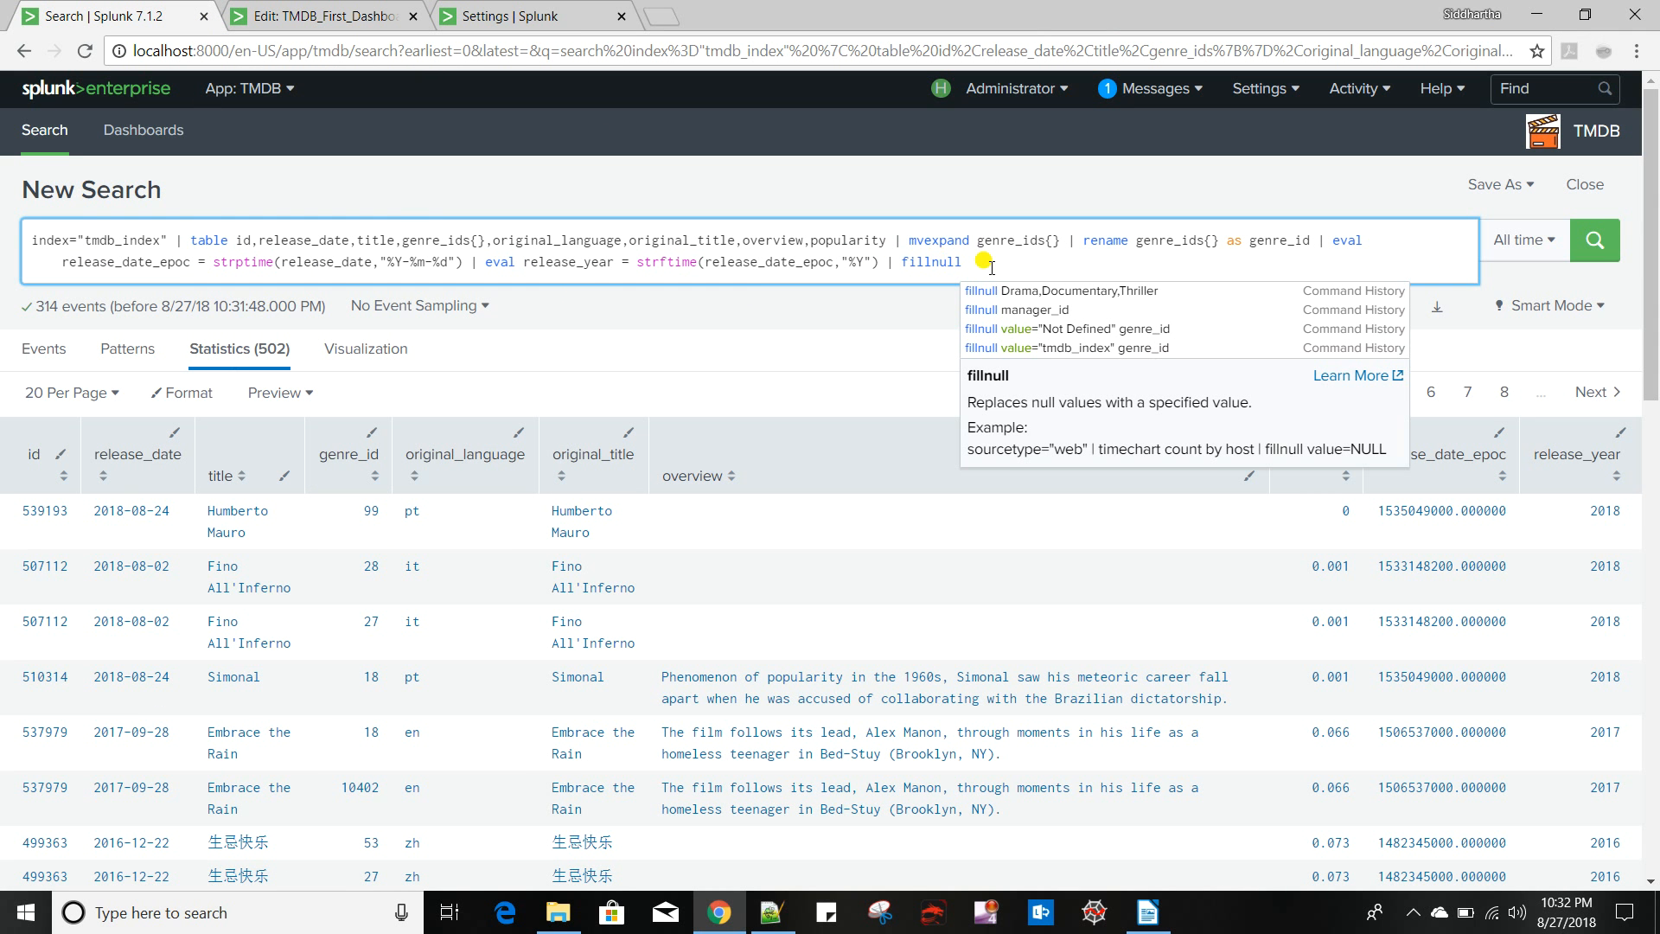
Complete the fillnull command with value="Not Defined" and apply it to the release_year field
type("value")
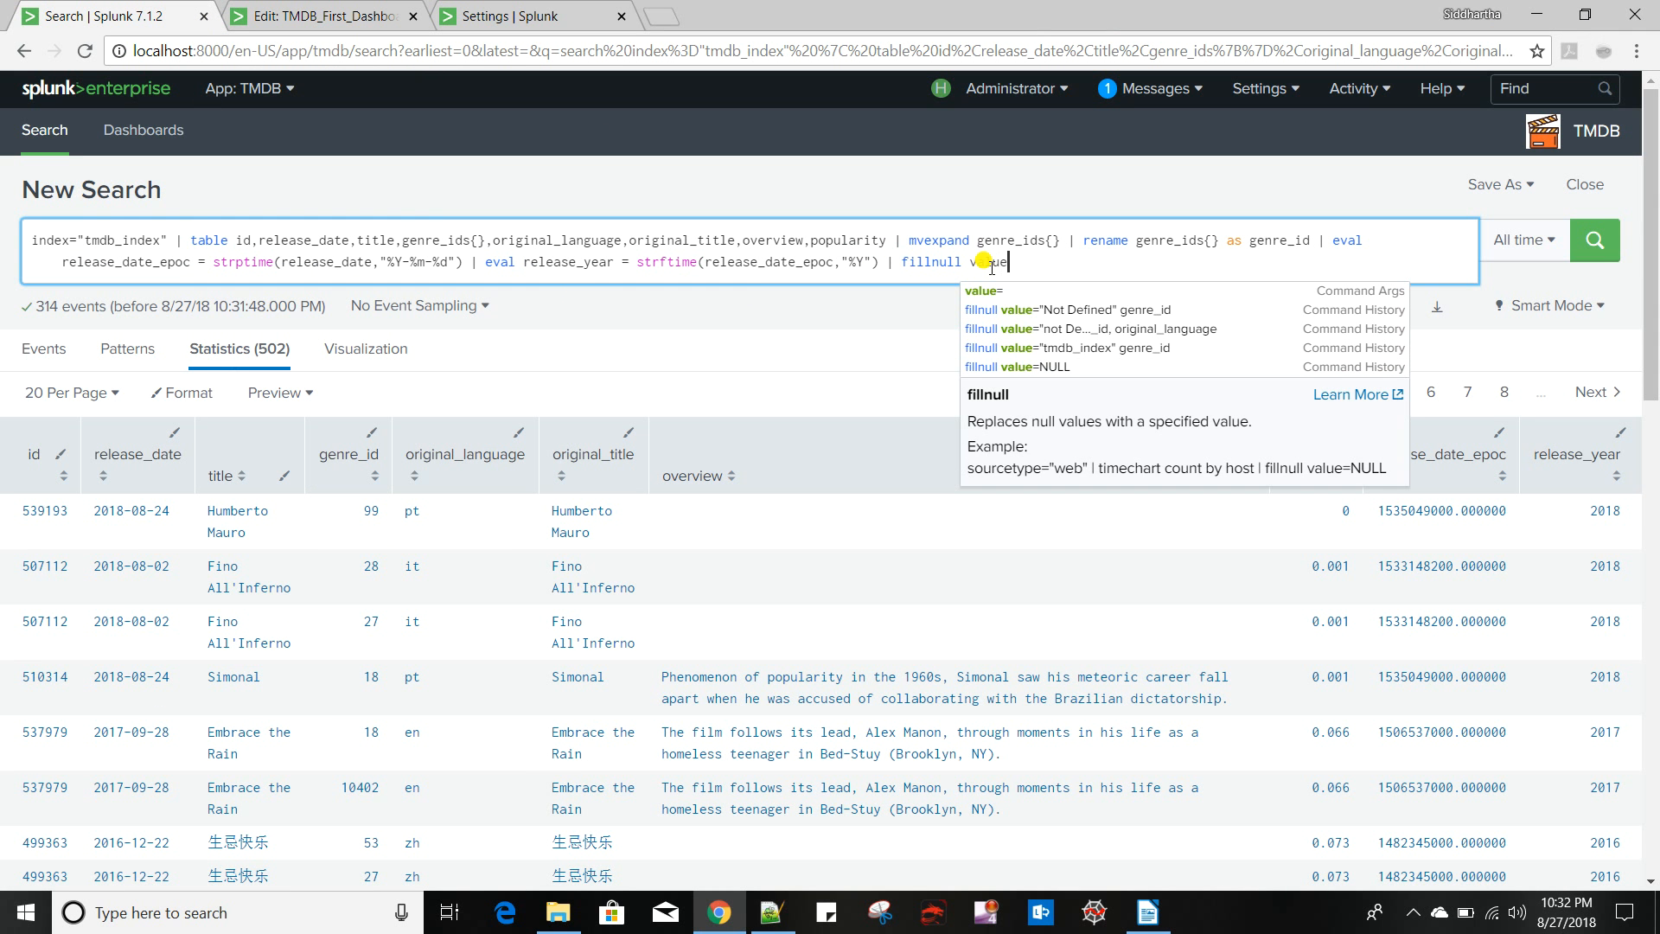
type("=\"")
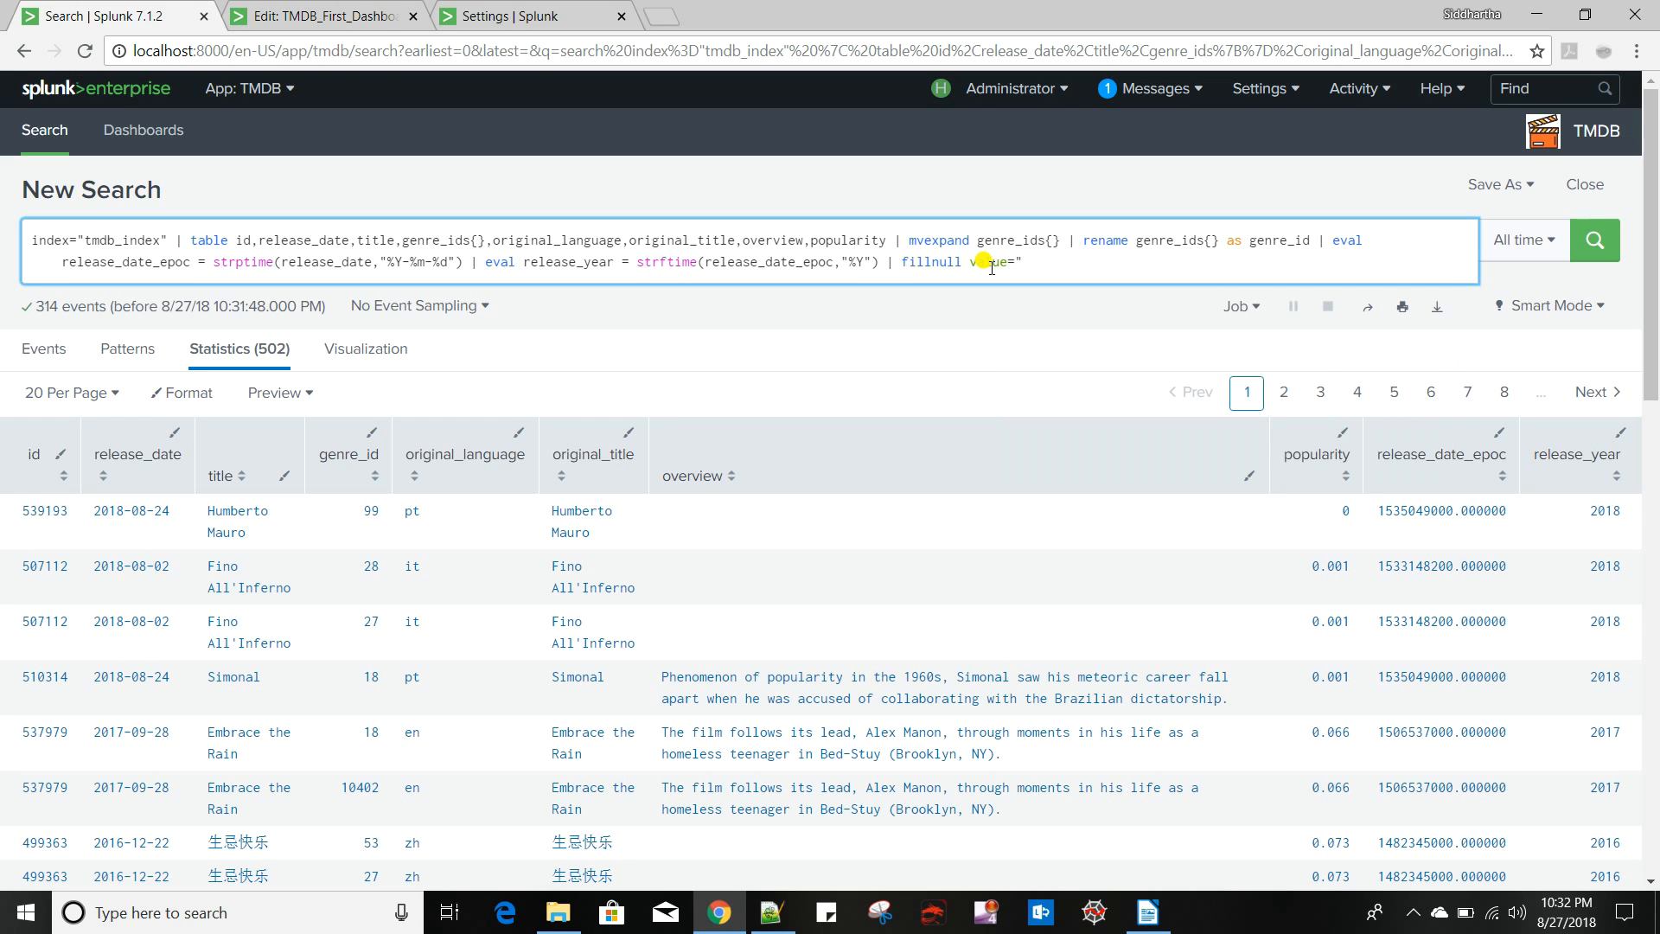
type("Not Defined\"")
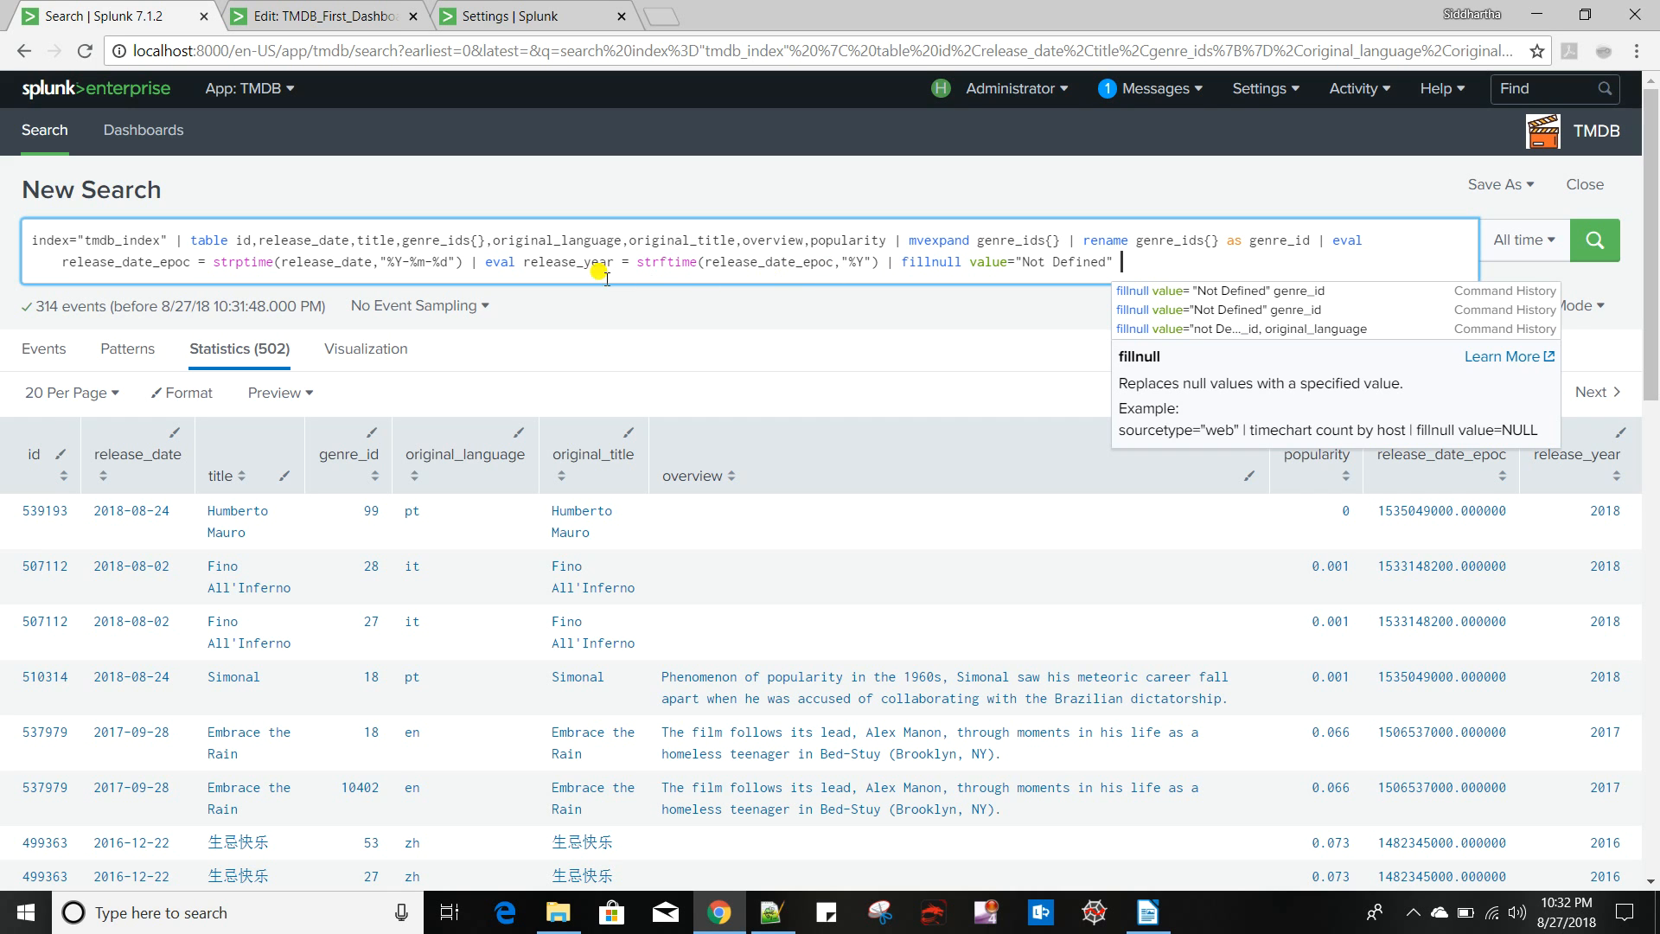
left_click(571, 259)
double_click(571, 259)
key("ctrl+c")
left_click(1176, 260)
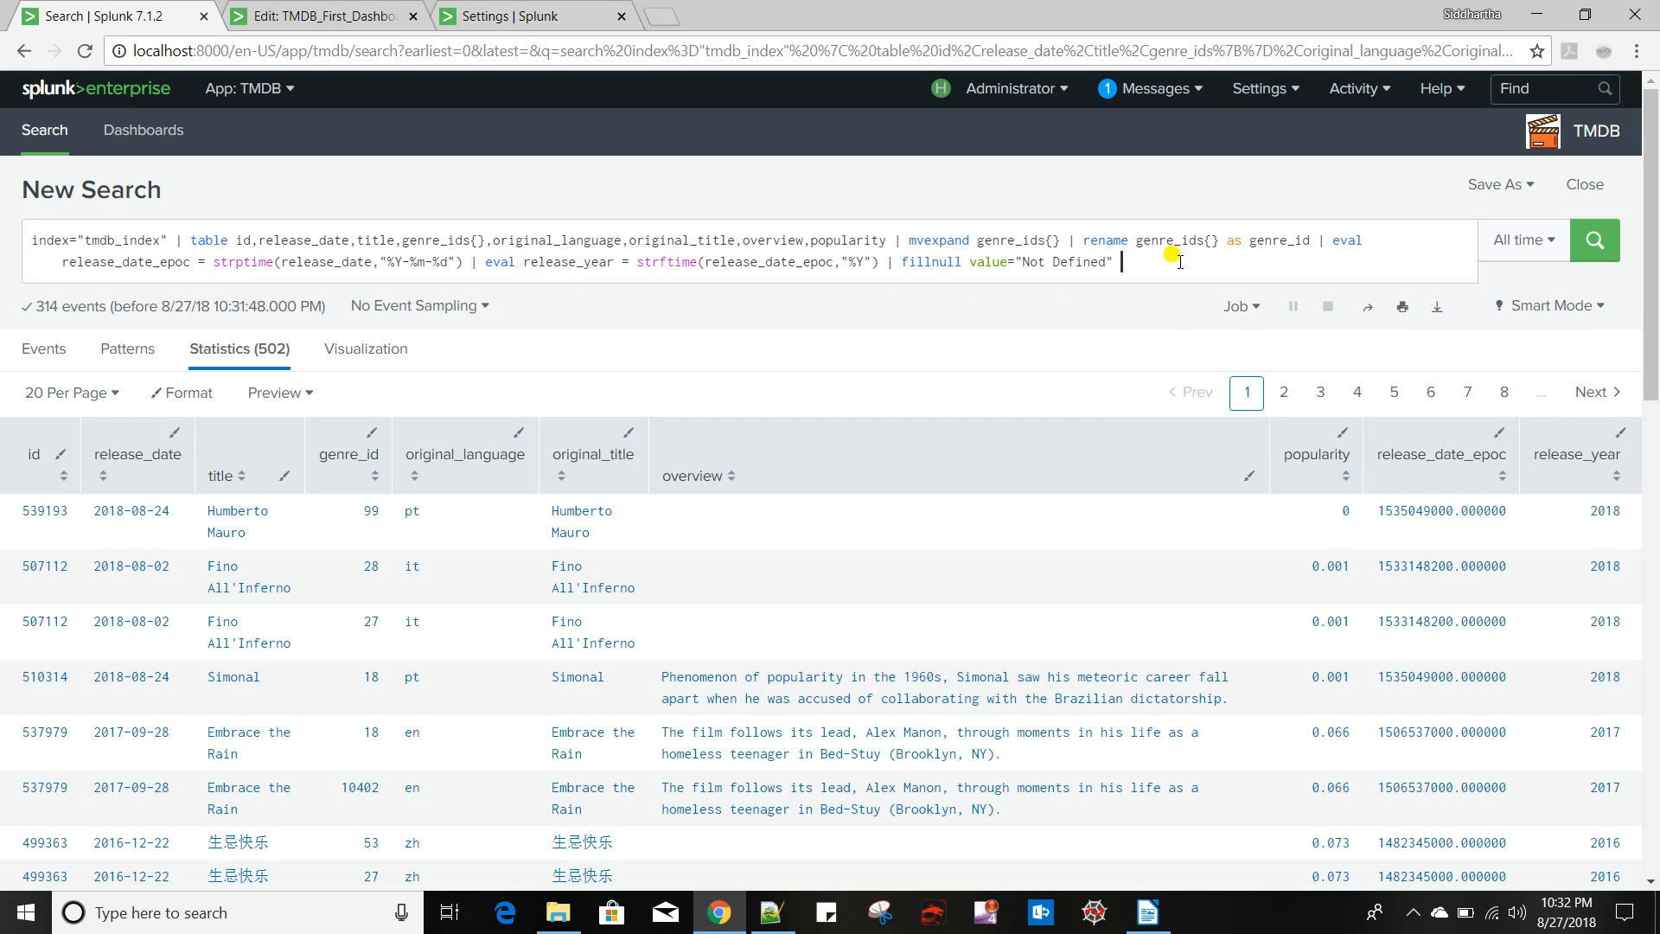
key("ctrl+v")
type(",")
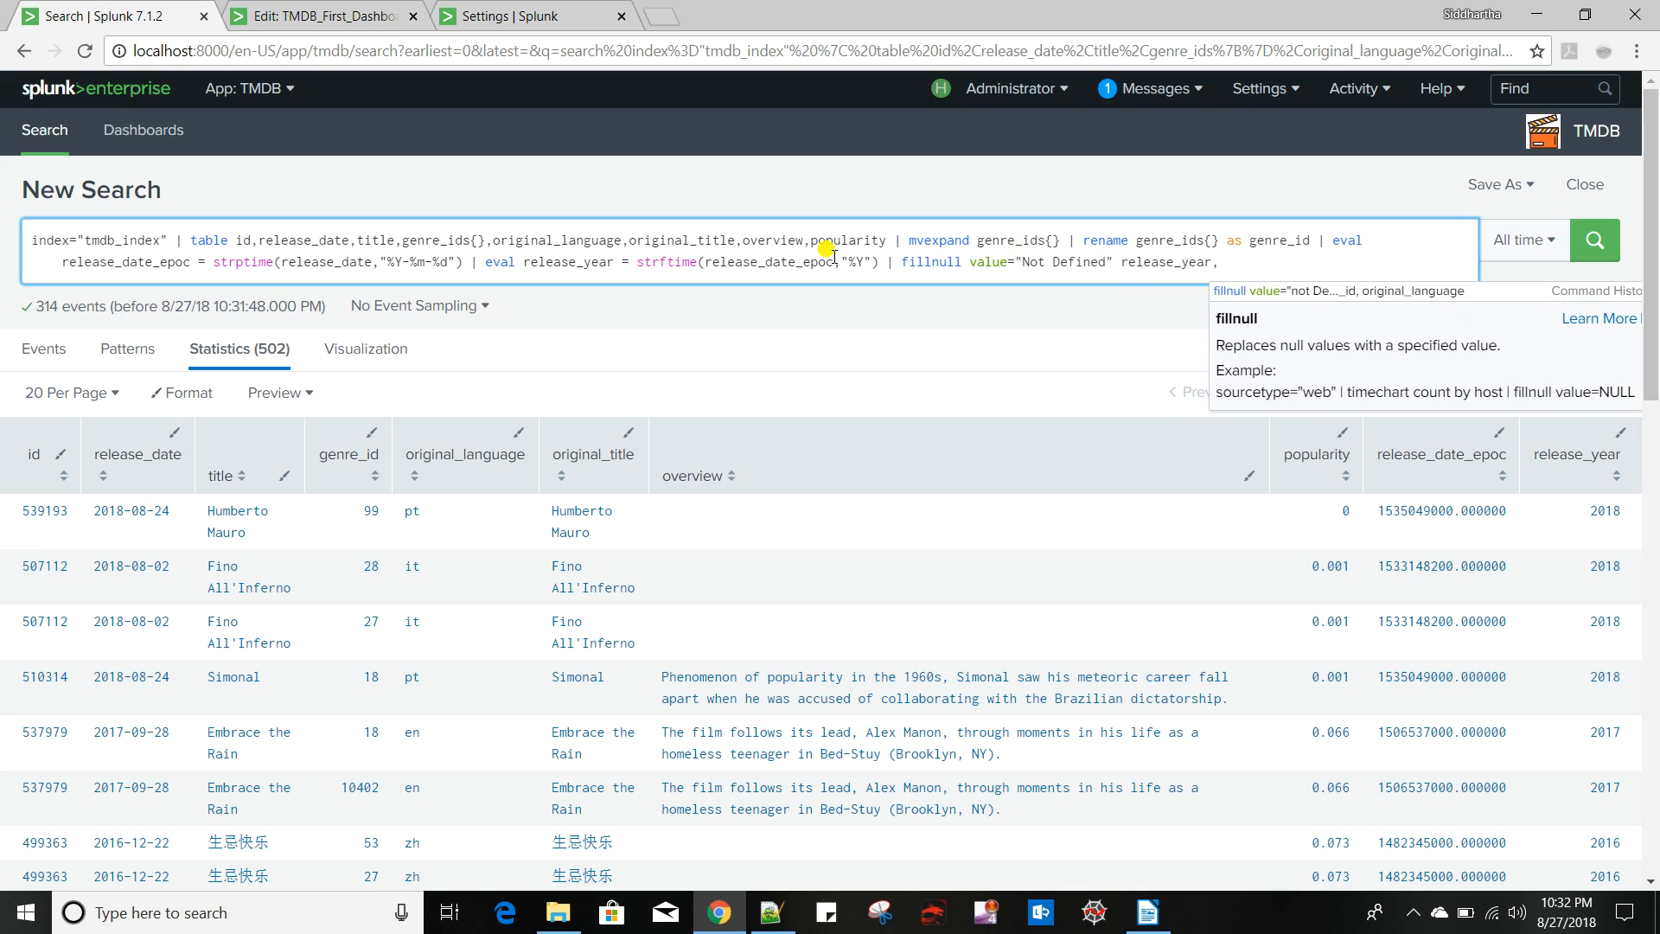
Extend the fillnull field list with genre_id and original_language and run the search
double_click(1279, 241)
key("ctrl+c")
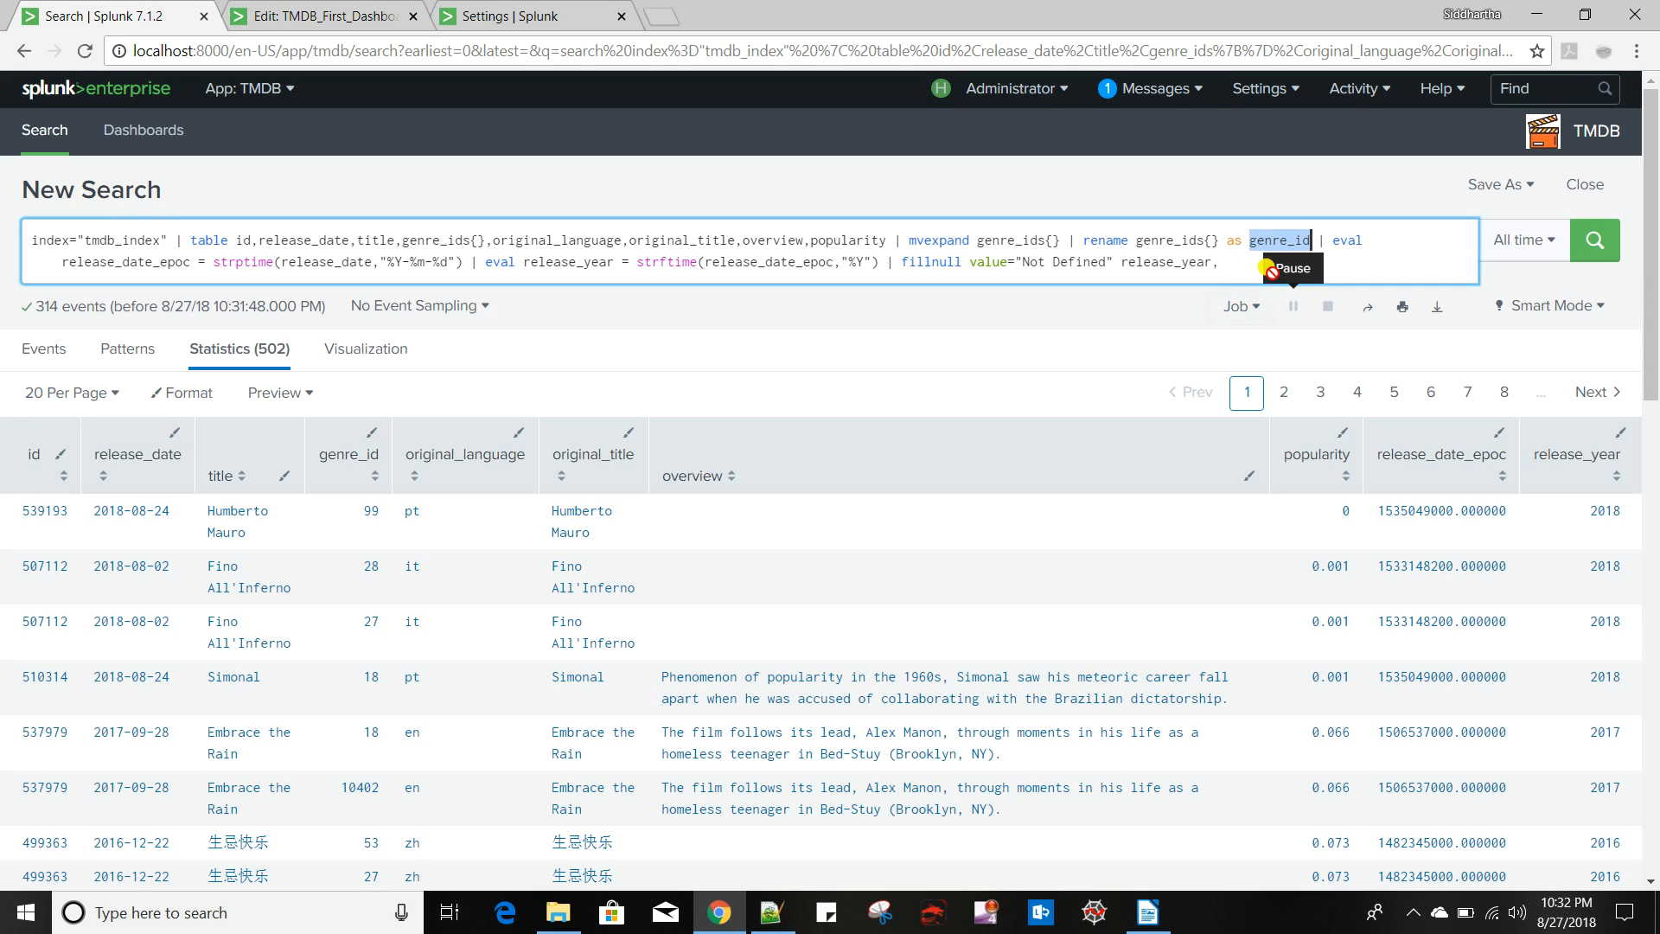
left_click(1238, 266)
key("ctrl+v")
type(",")
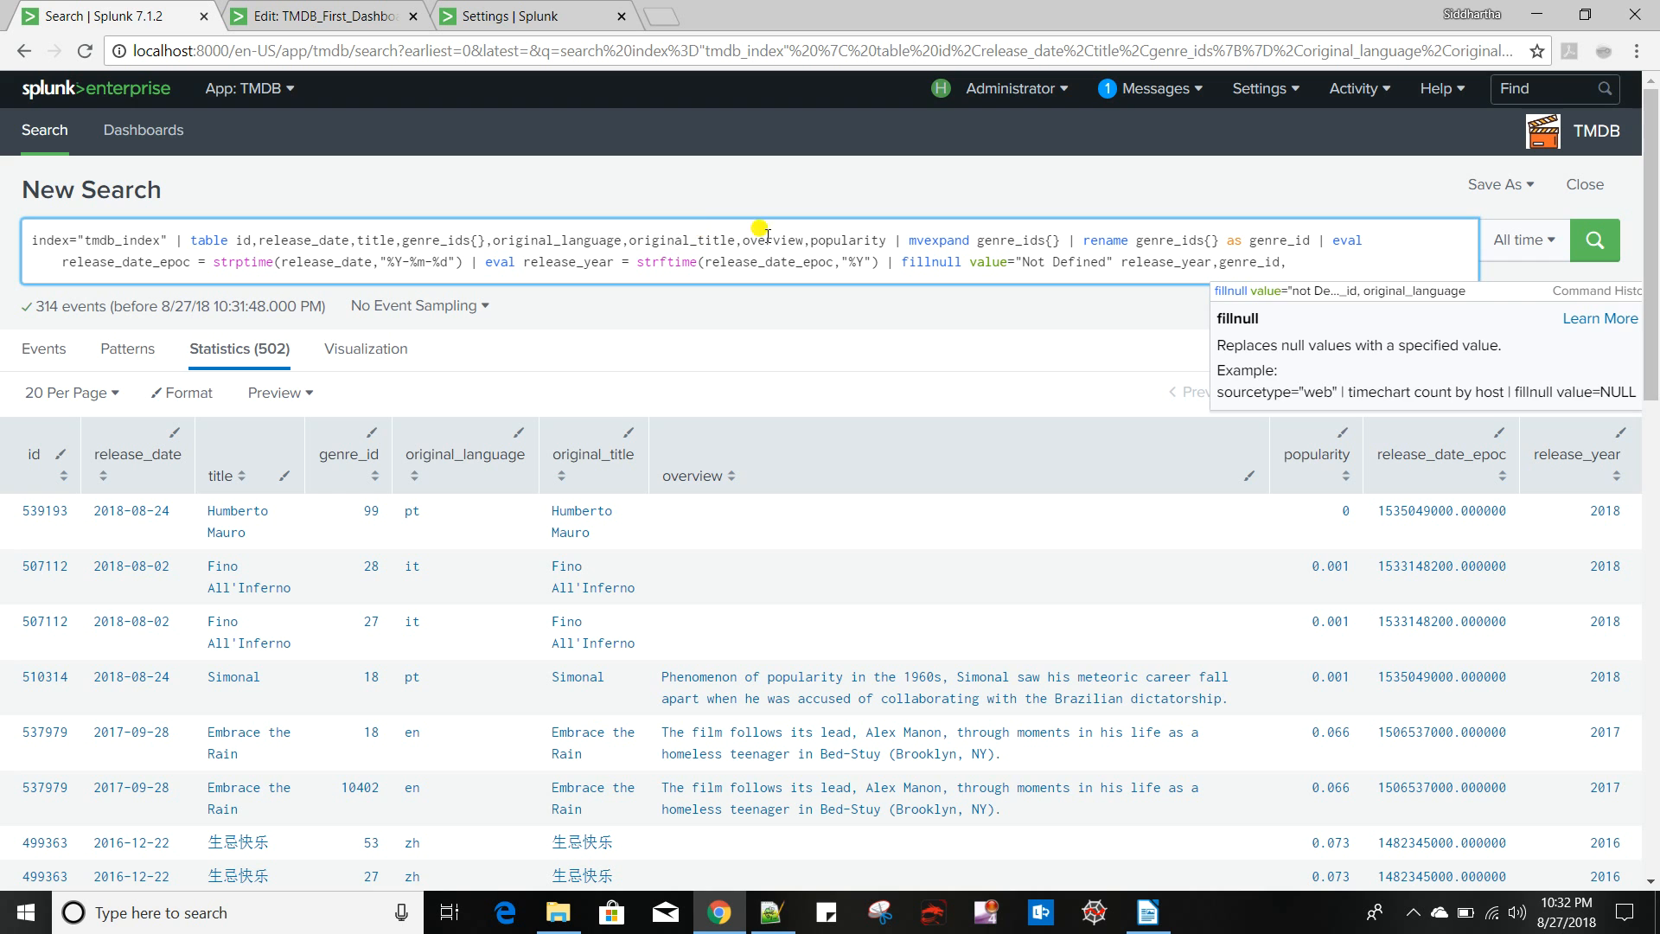
double_click(510, 241)
left_click_drag(510, 242, 1299, 261)
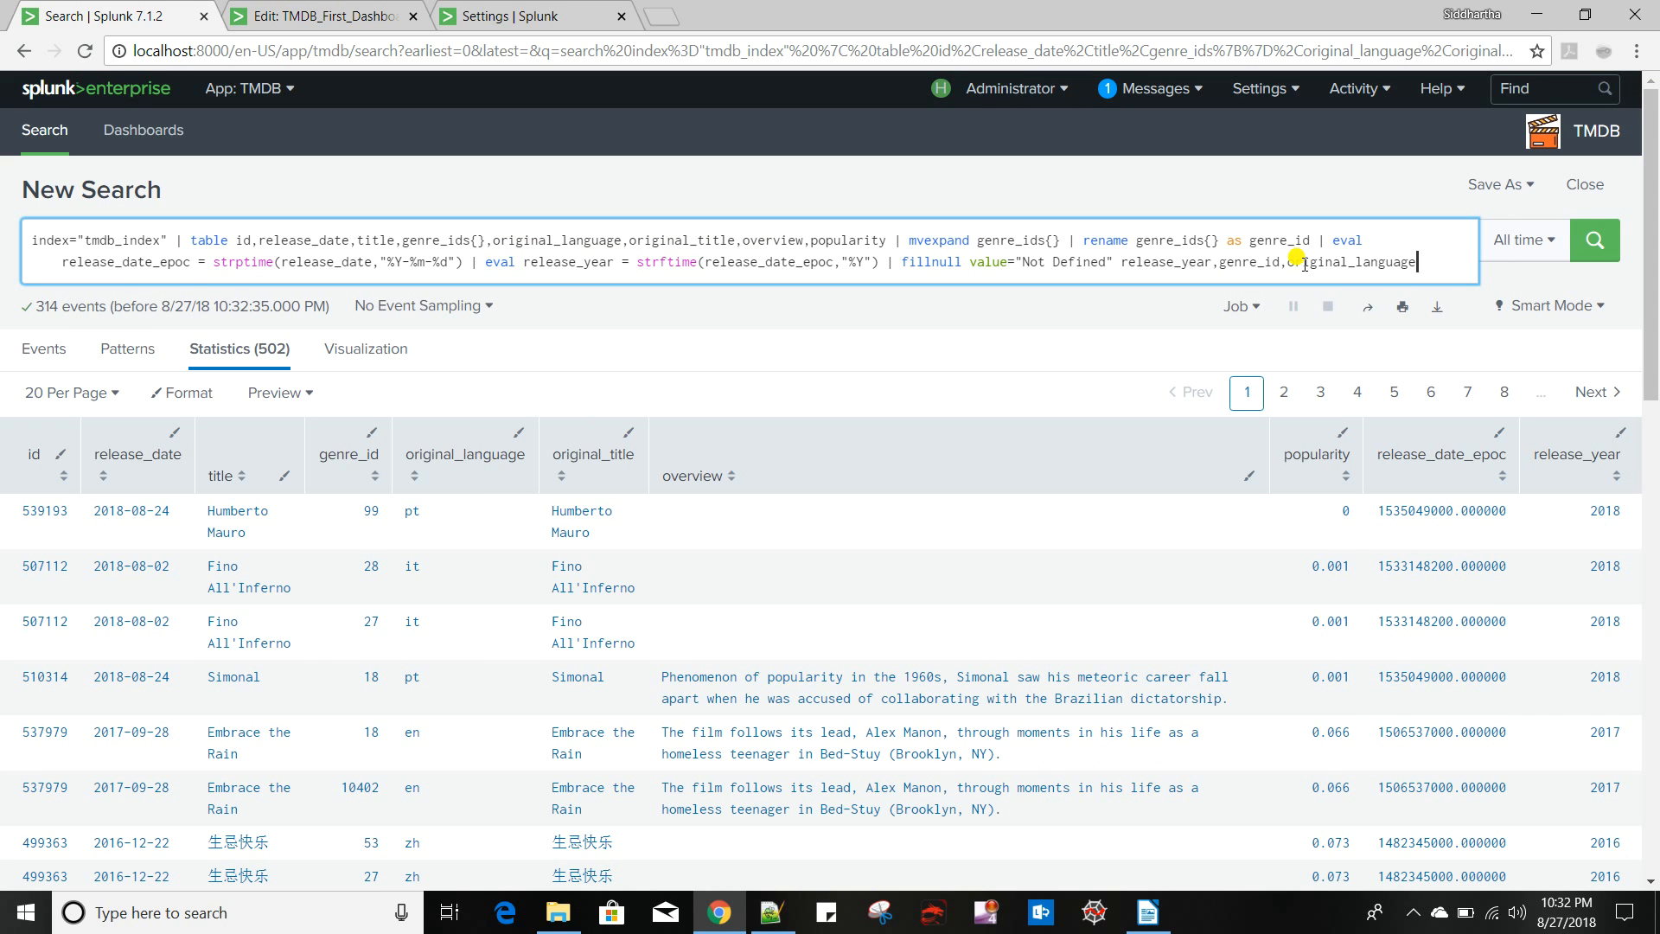
Copy the full search query and go to the dynamic search string of the dropdown input in TMDB_First_Dashboard
left_click_drag(32, 240, 1449, 271)
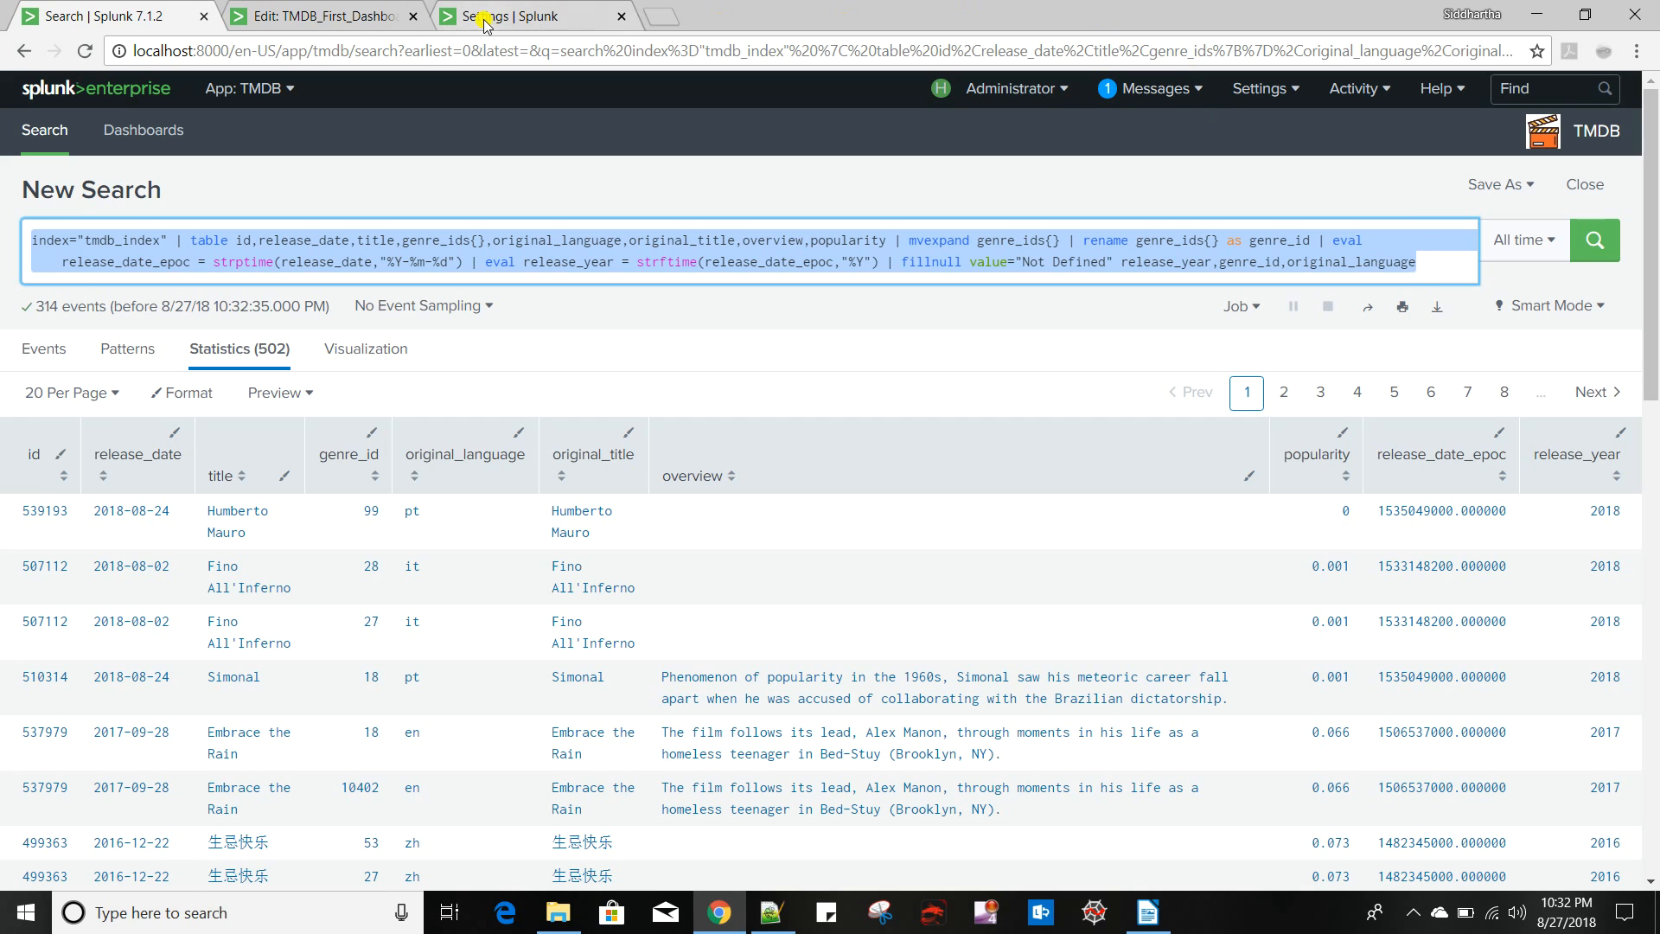
left_click(311, 17)
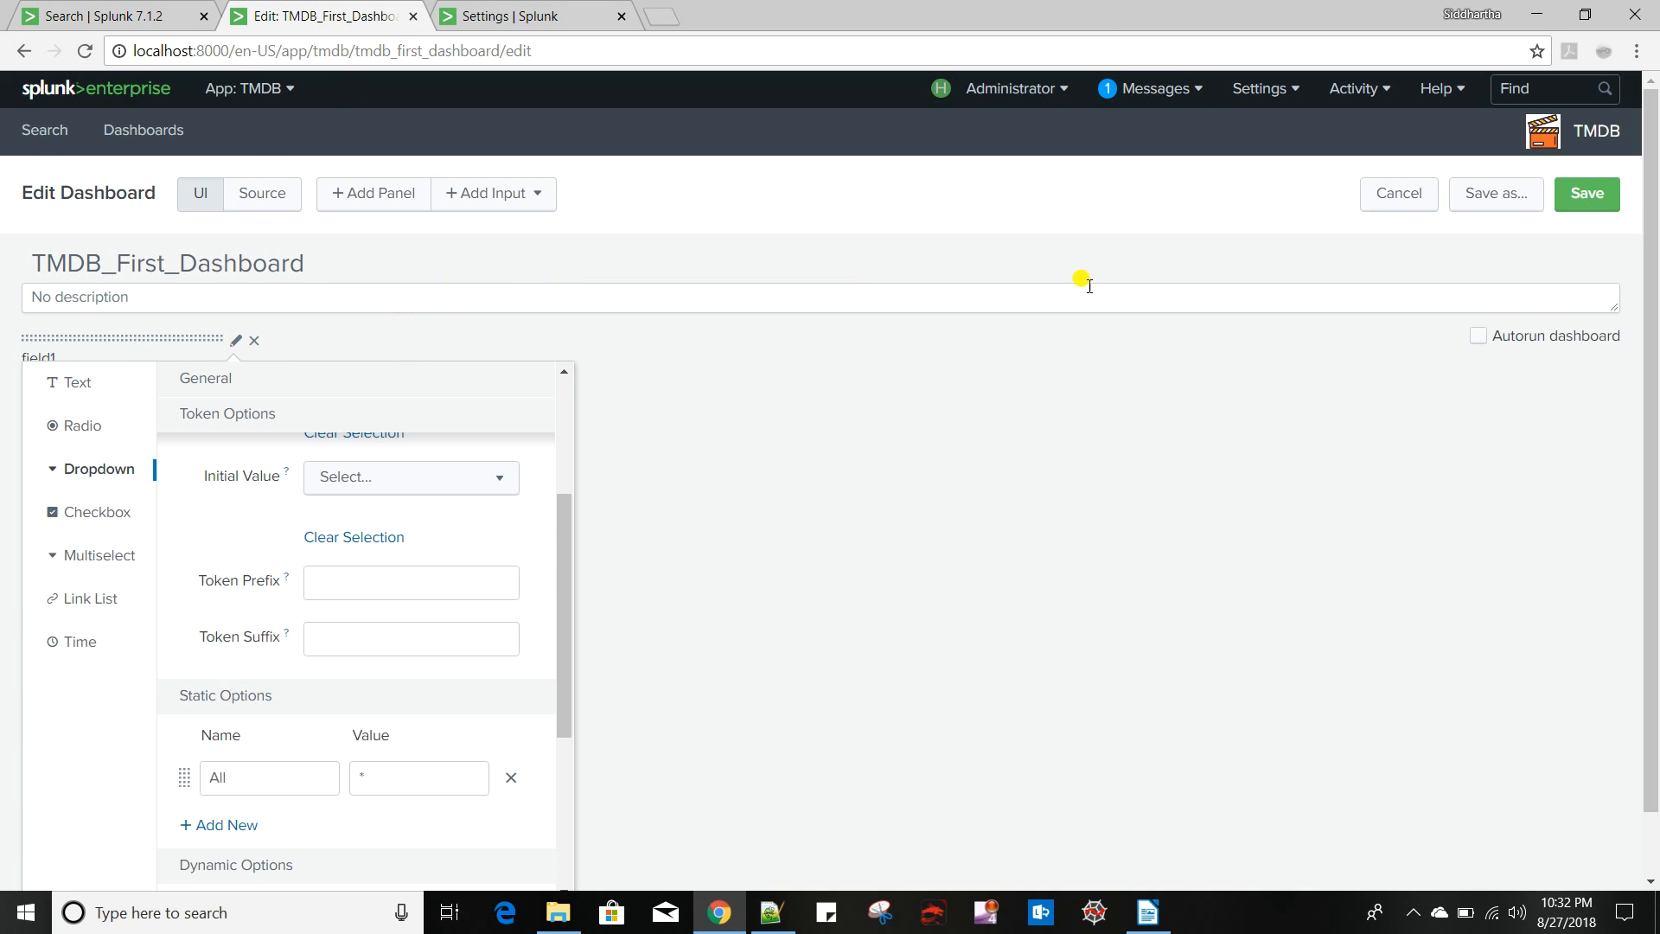
scroll(389, 518, "down", 4)
left_click(389, 621)
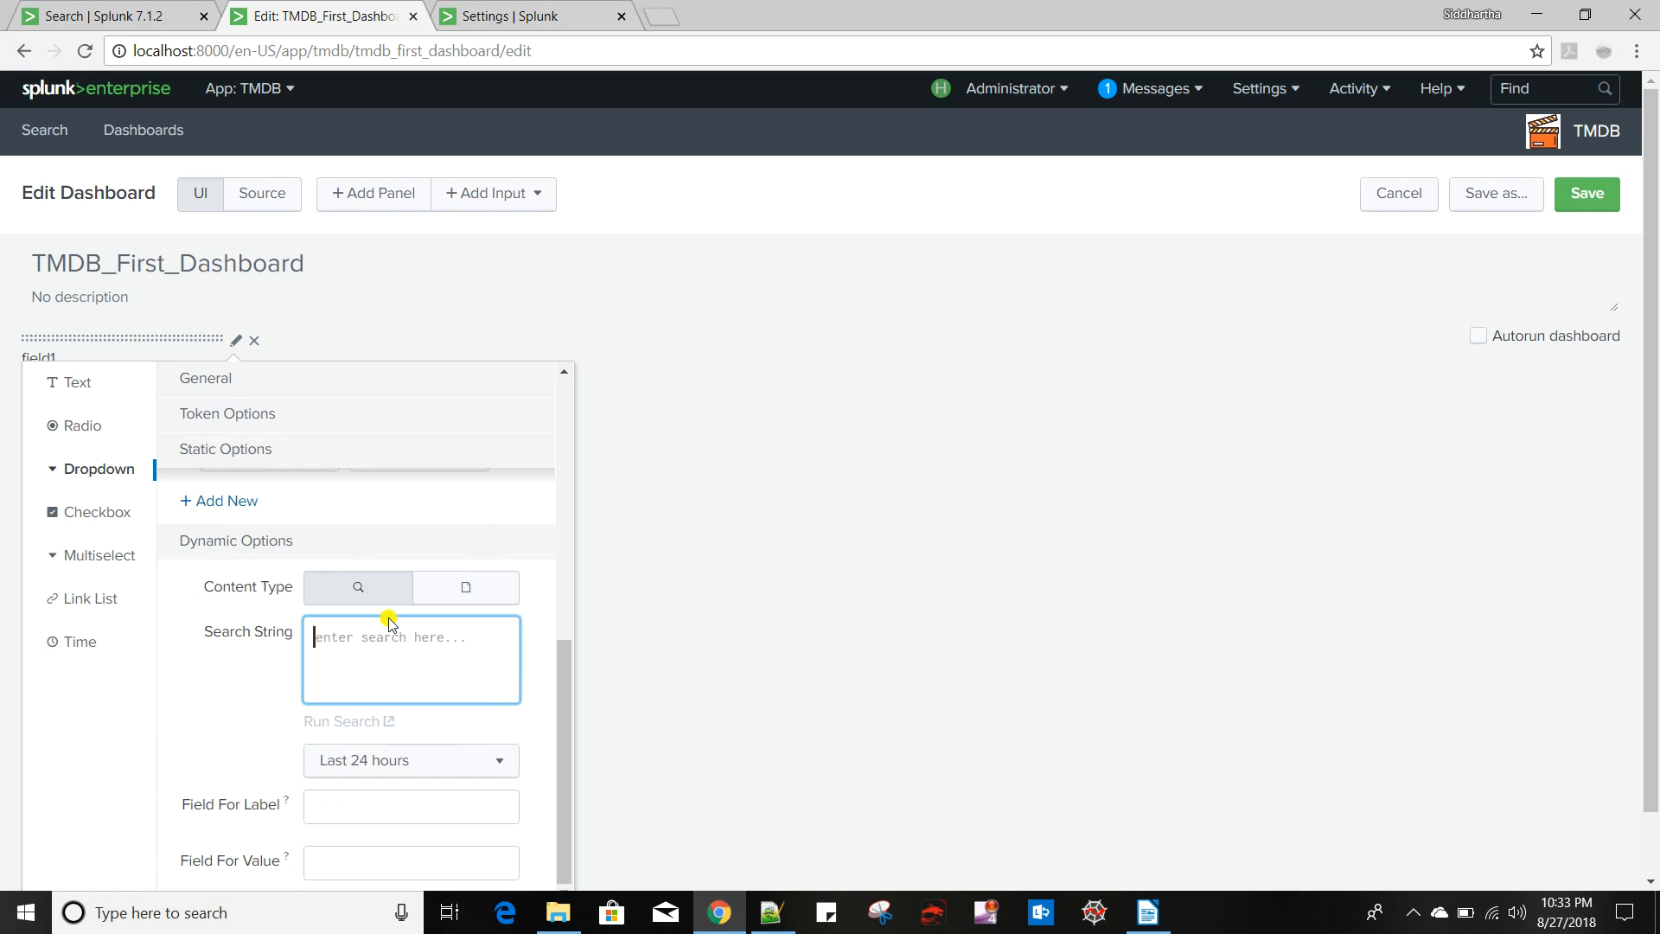
Apply the dropdown input's settings without a search string and open the dashboard's XML source
scroll(385, 620, "down", 1)
scroll(406, 640, "up", 1)
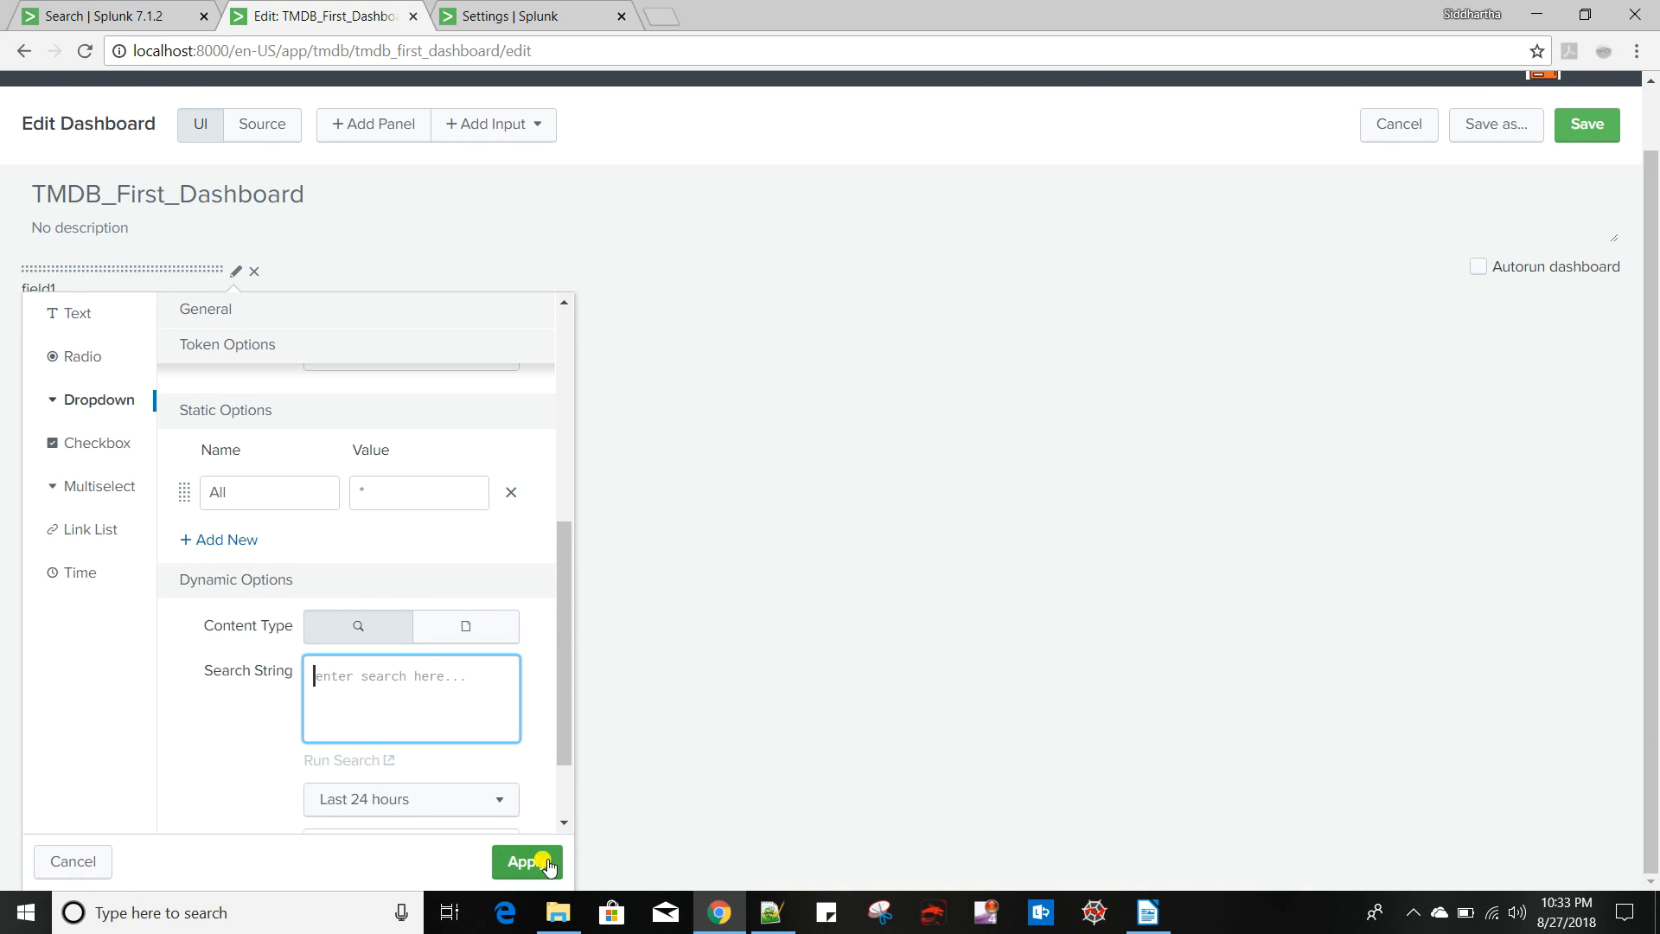
left_click(544, 862)
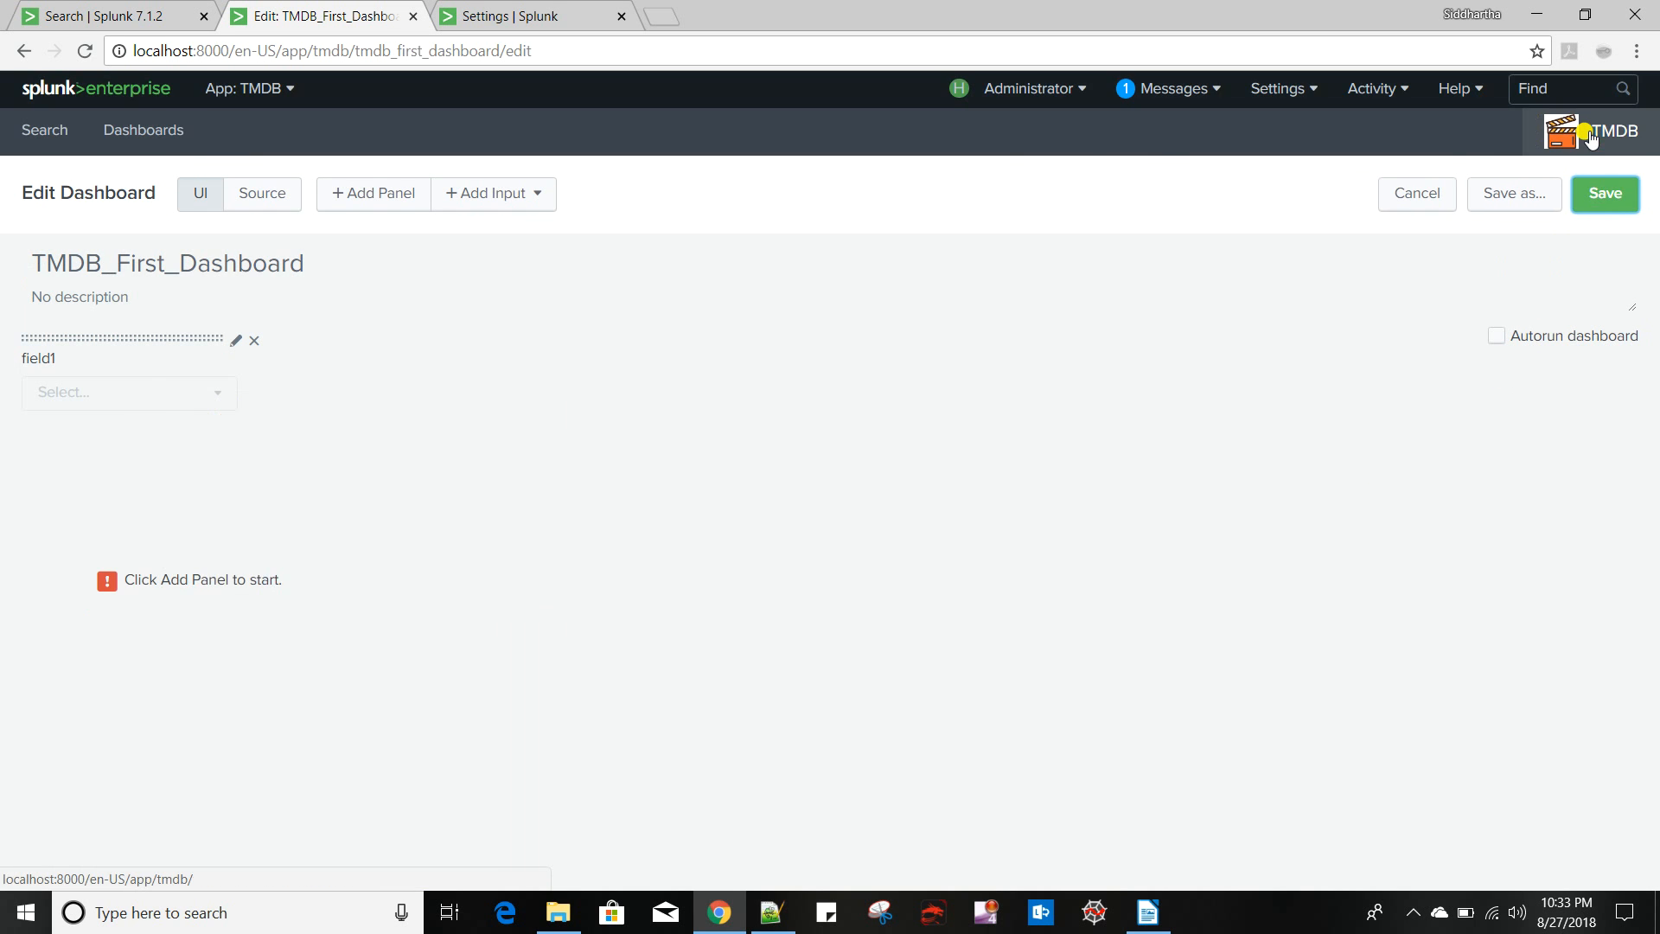
left_click(269, 197)
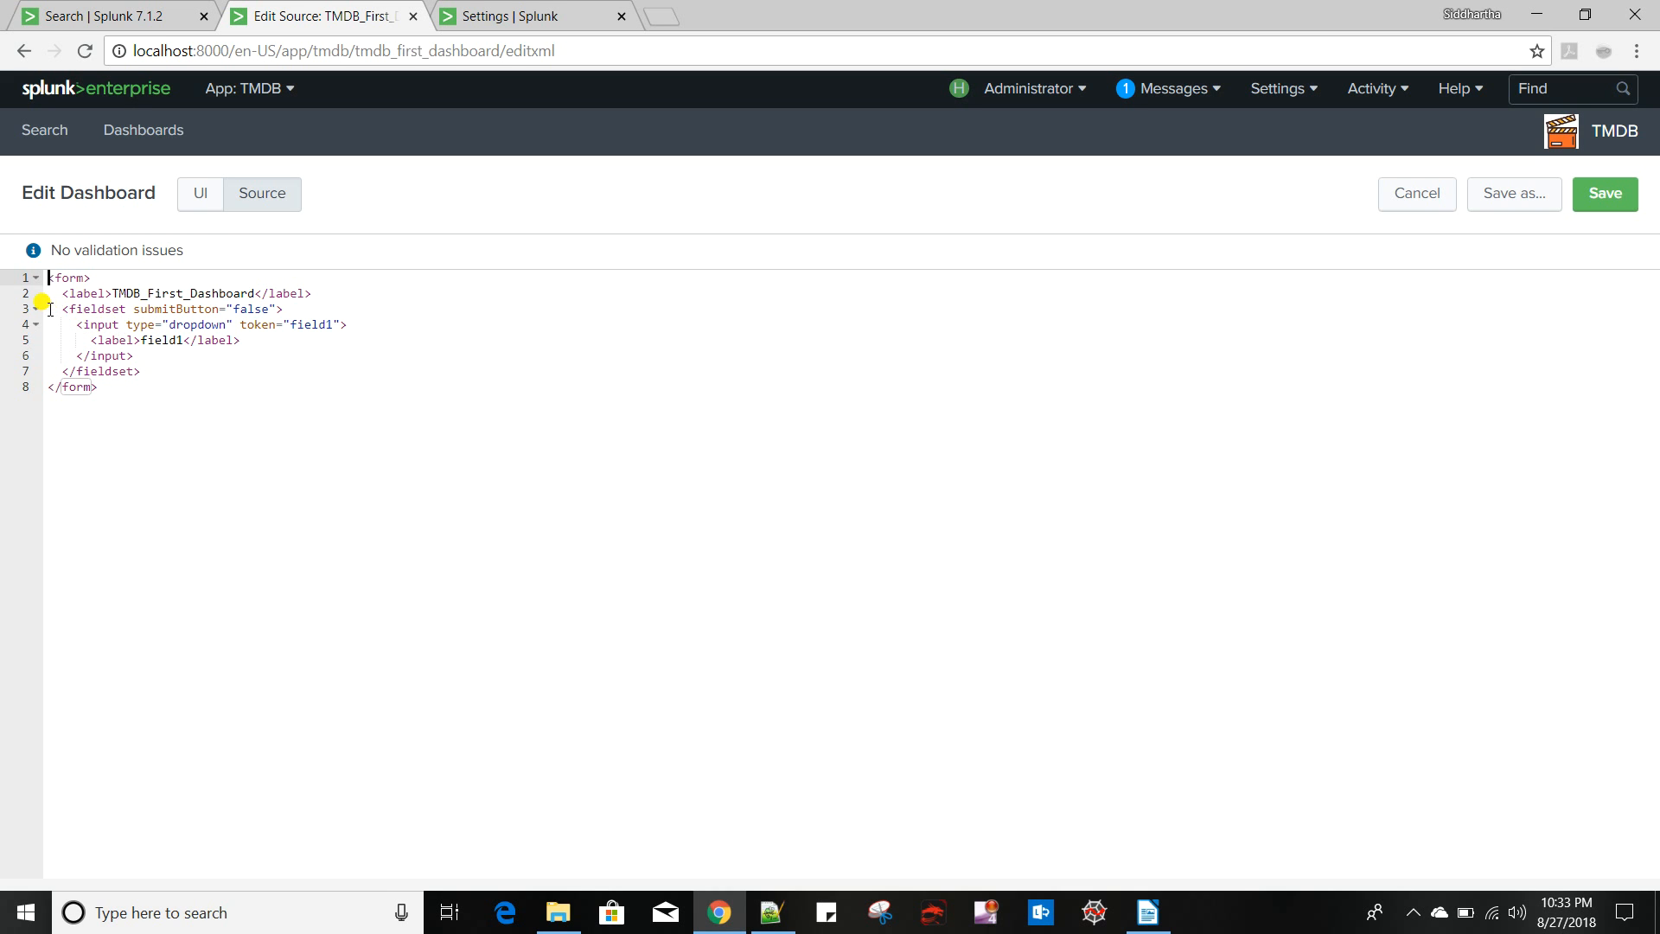
Examine the fieldset block in the source, including the dropdown input's type and token
left_click(93, 311)
left_click_drag(54, 309, 286, 309)
left_click_drag(142, 372, 35, 316)
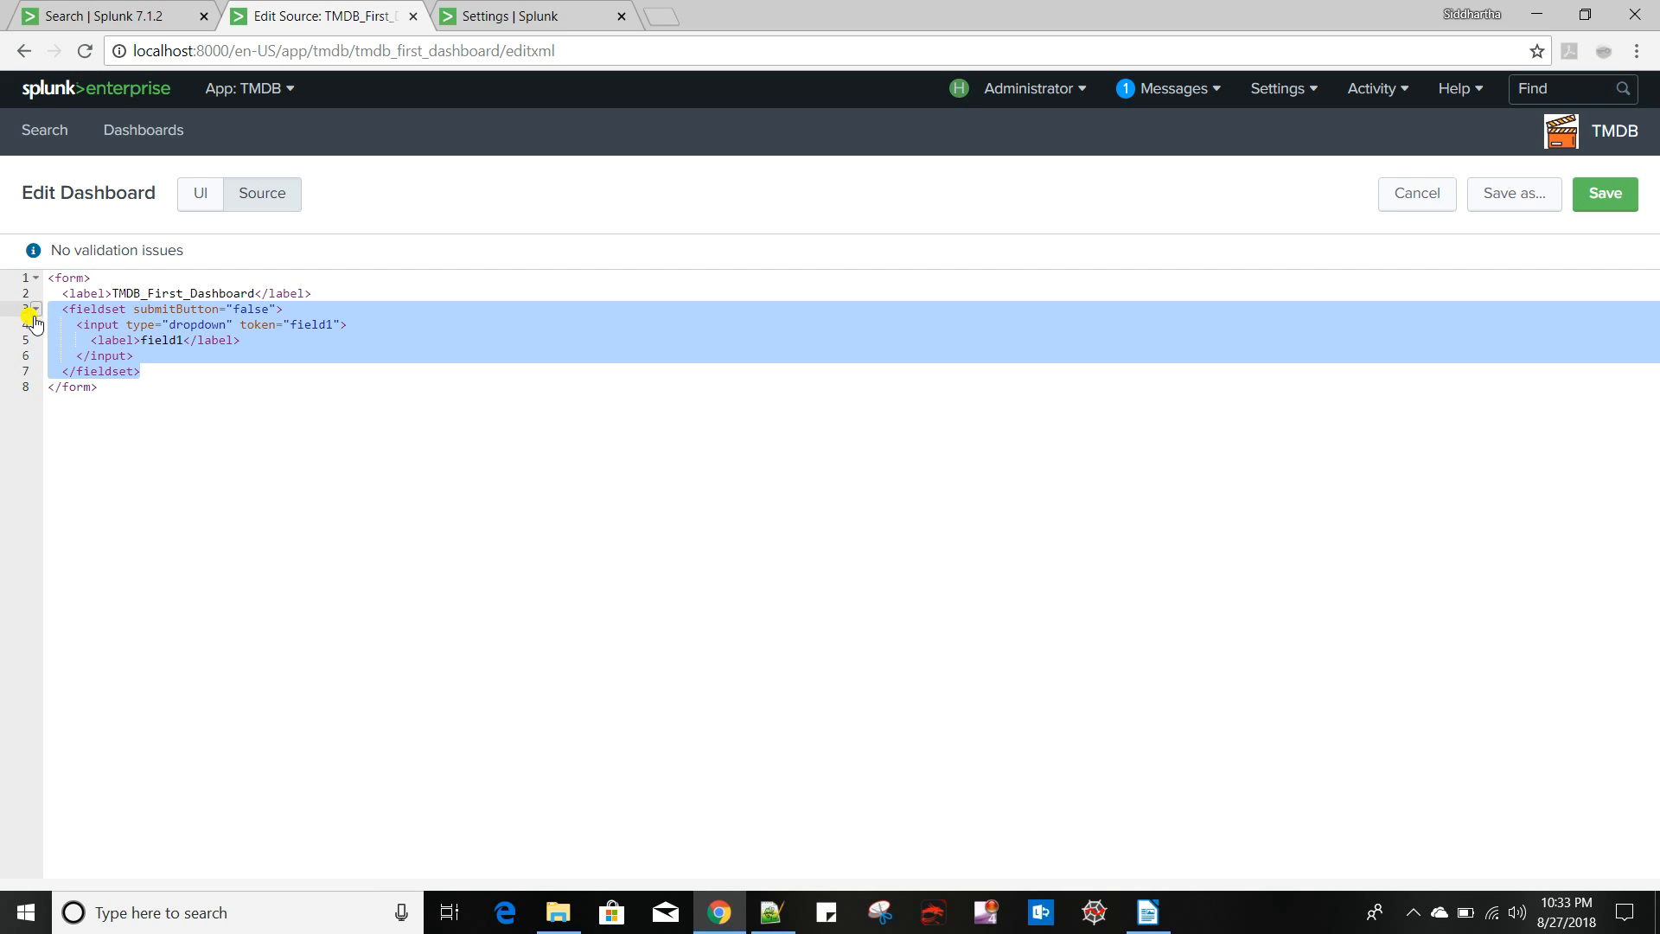
left_click(107, 386)
left_click(98, 324)
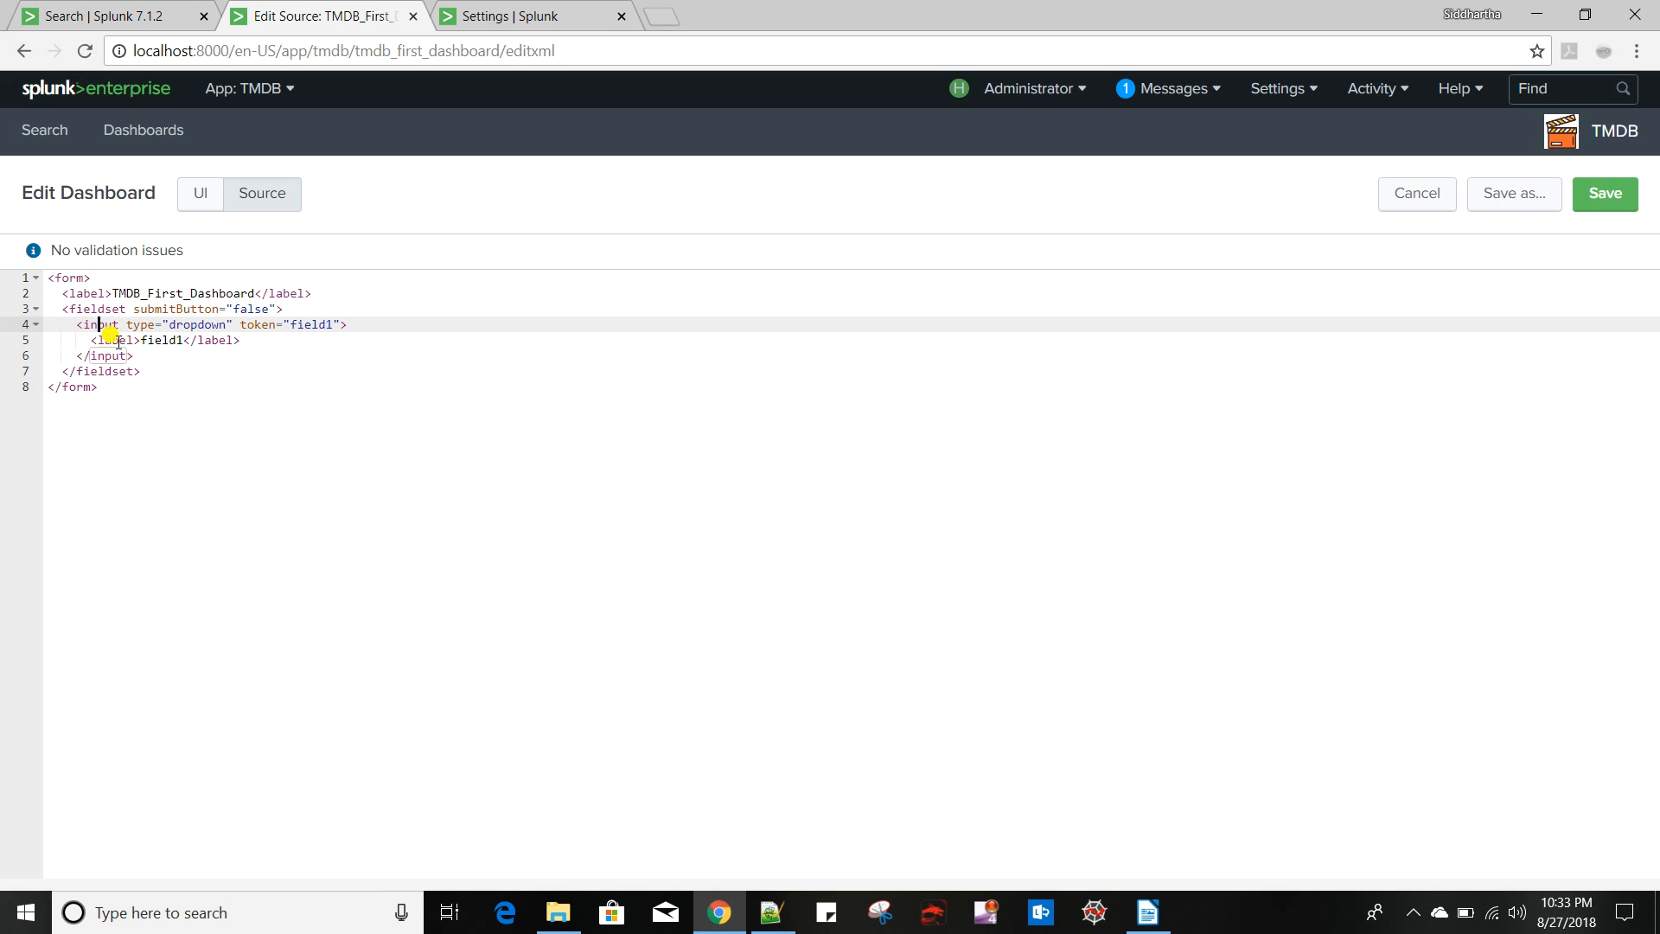
left_click(147, 326)
double_click(312, 326)
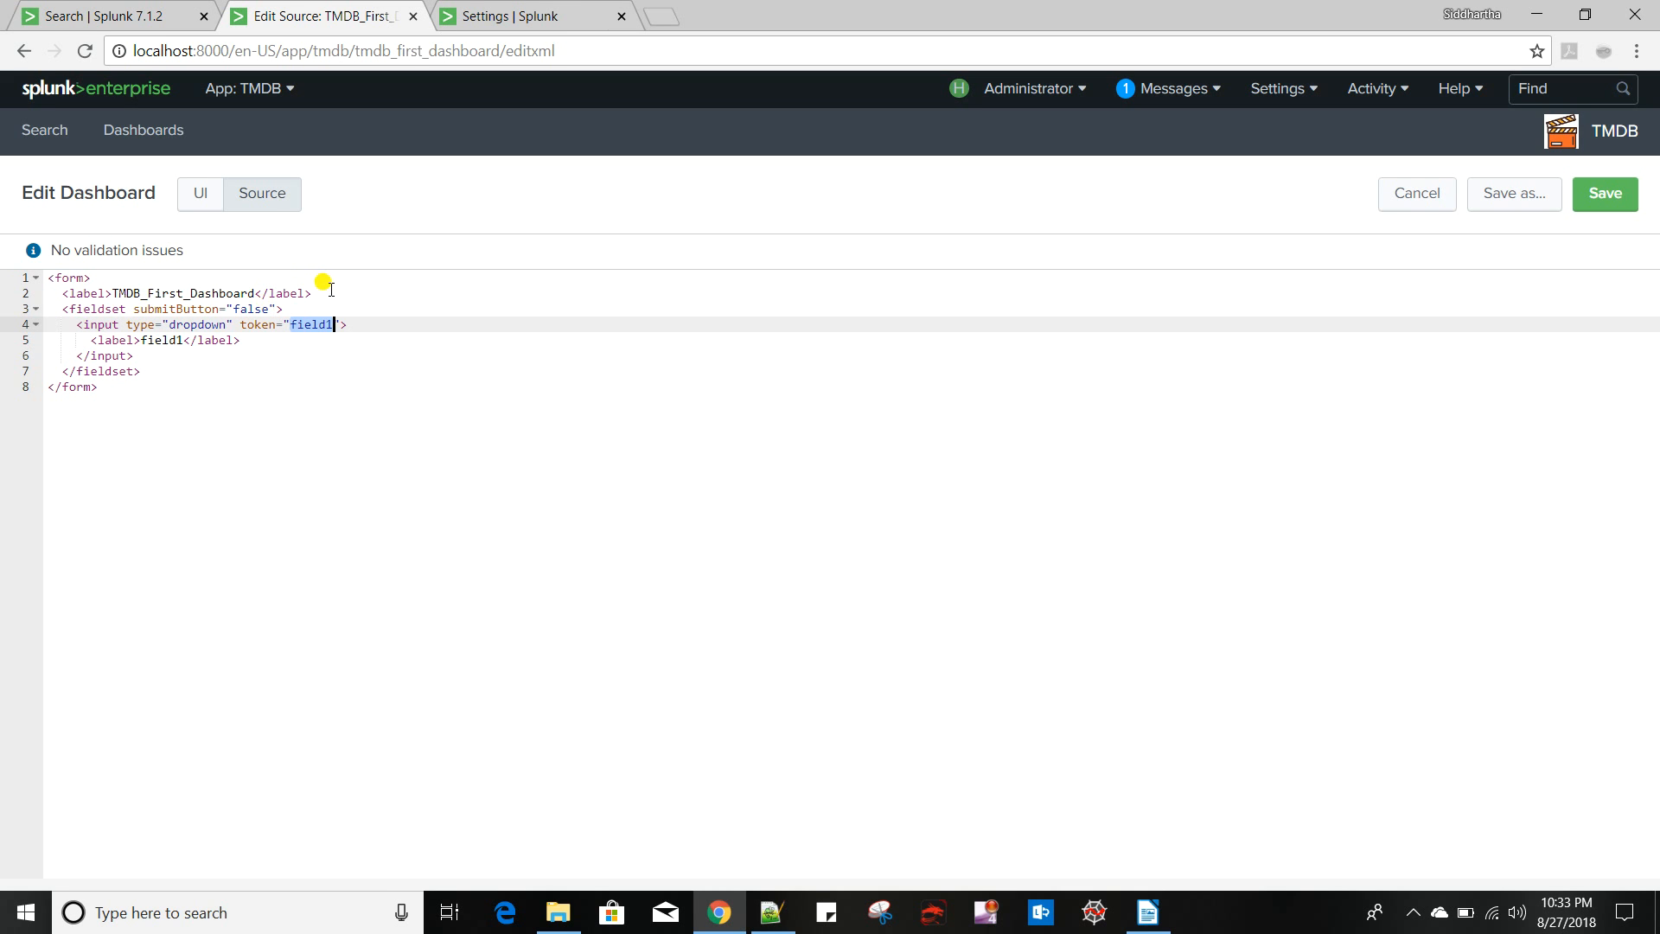
Insert a search element with the id "base_search" between the dashboard label and the fieldset
left_click(332, 292)
key("Return")
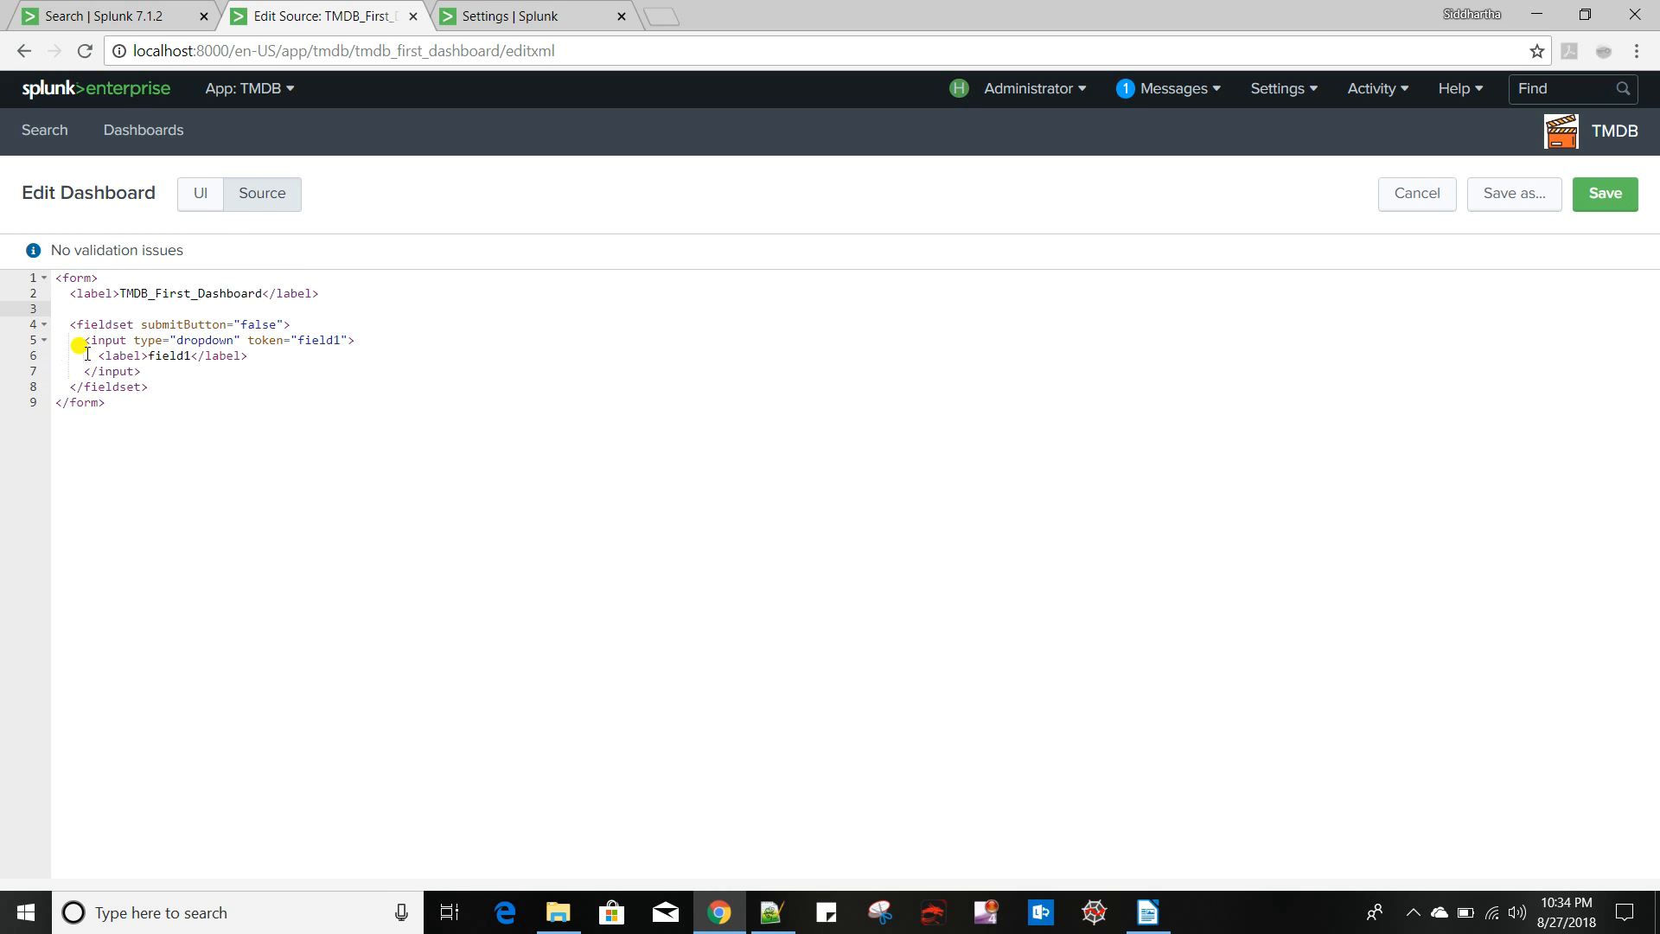
type("<search")
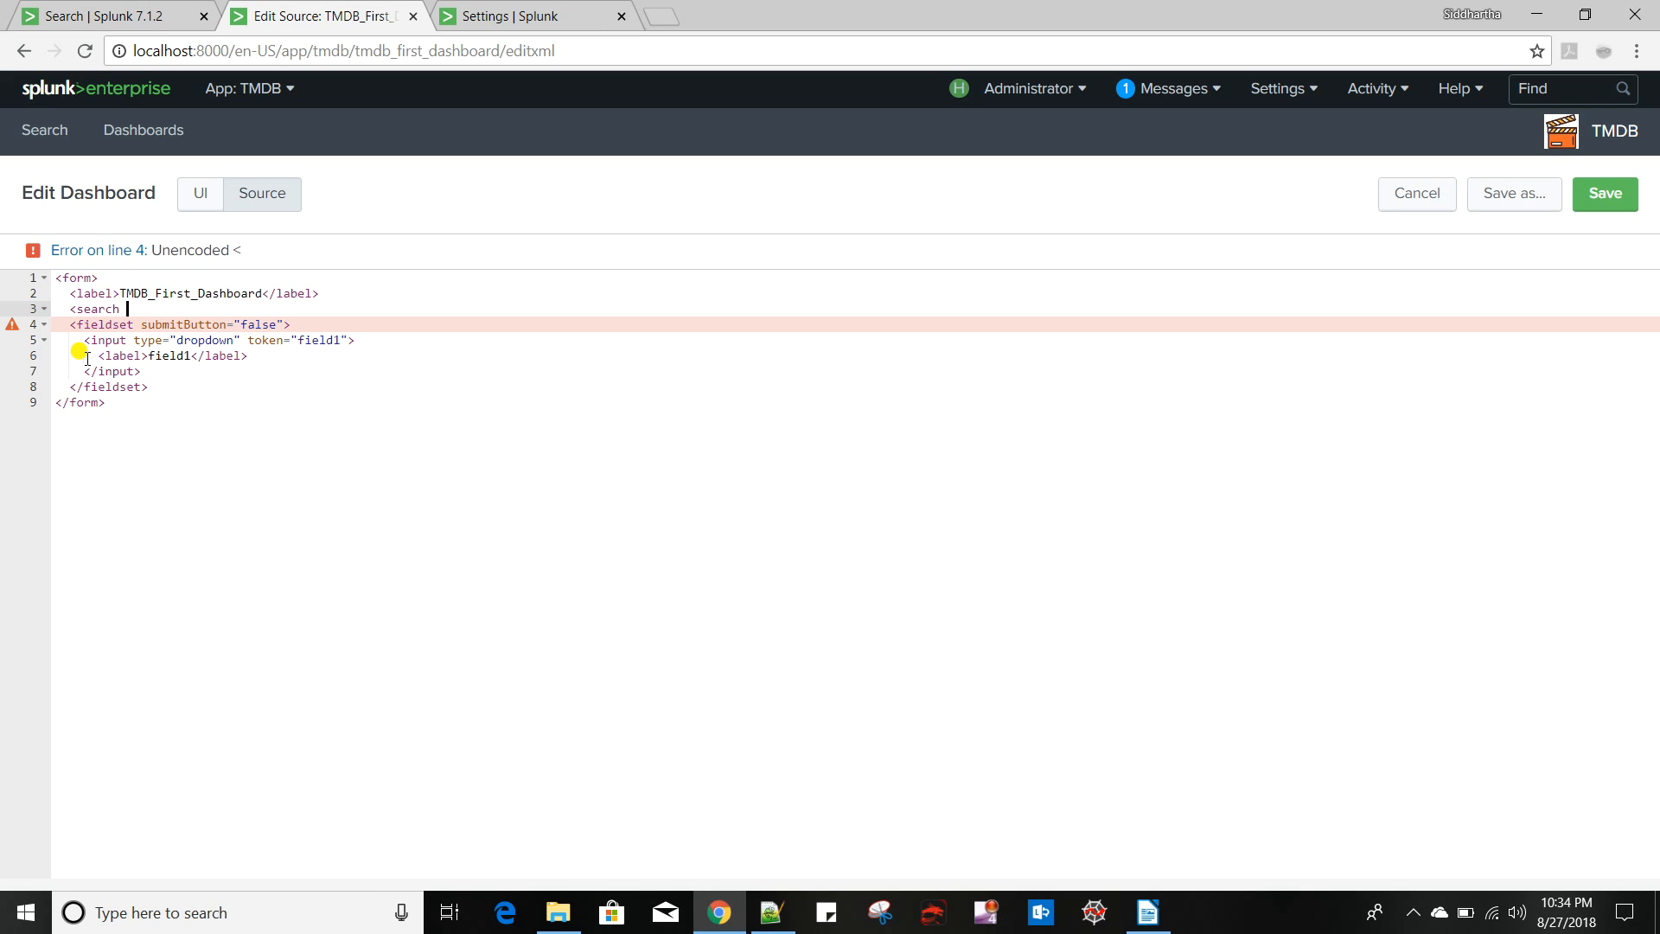
type(" id=\"\"></search>")
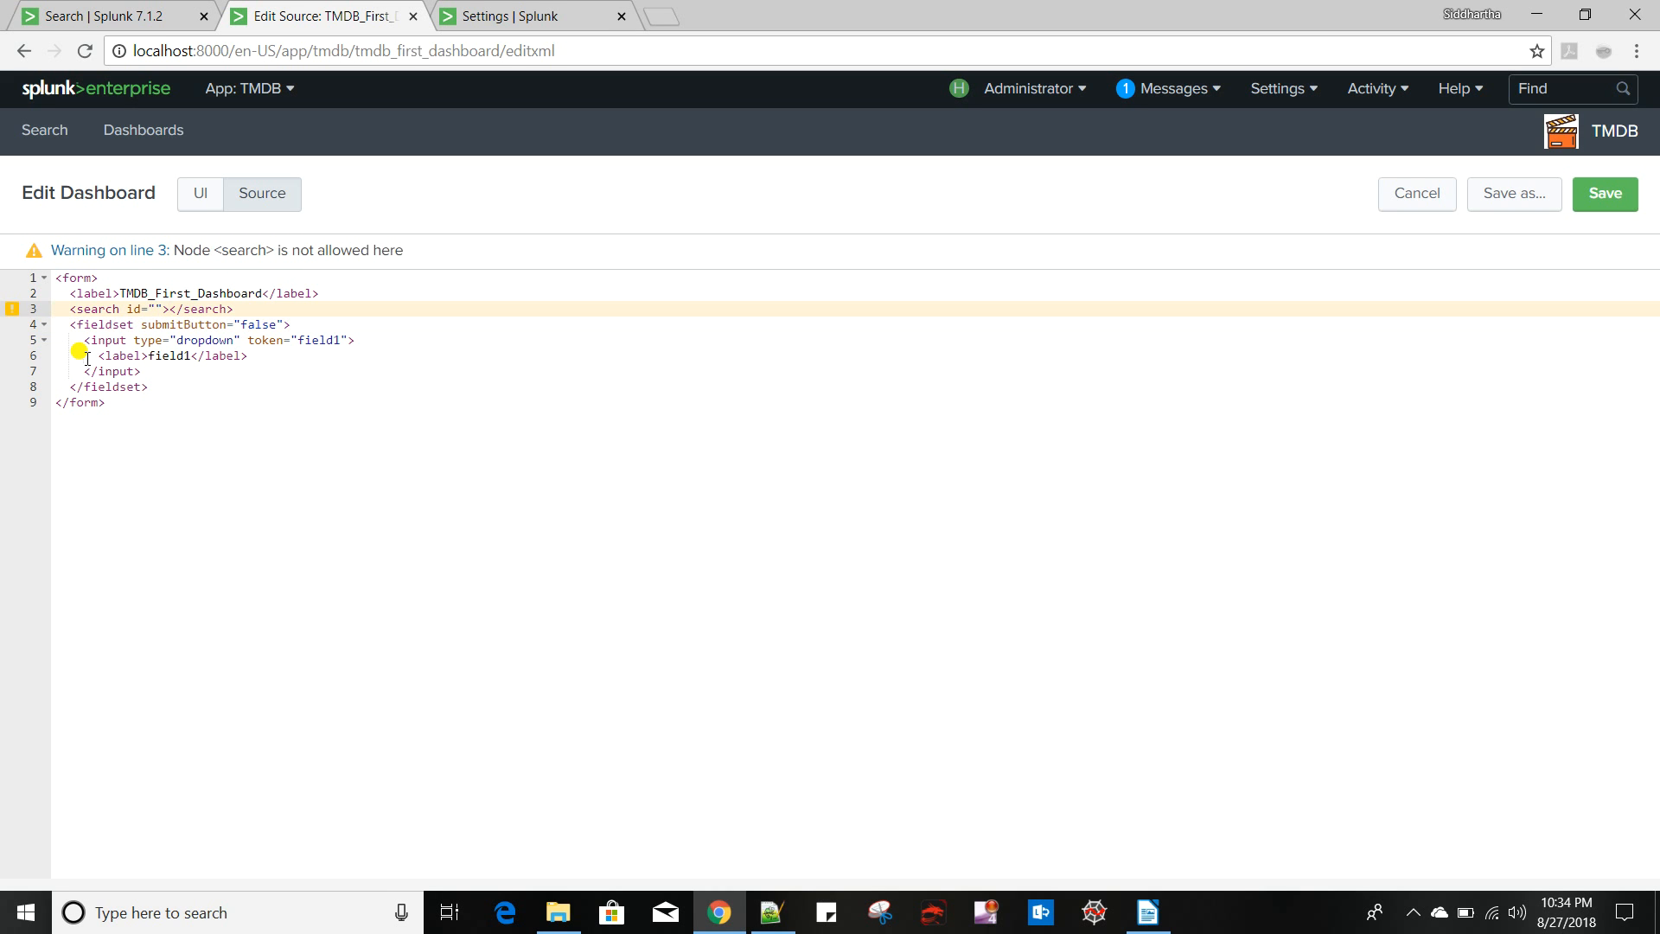
left_click(156, 300)
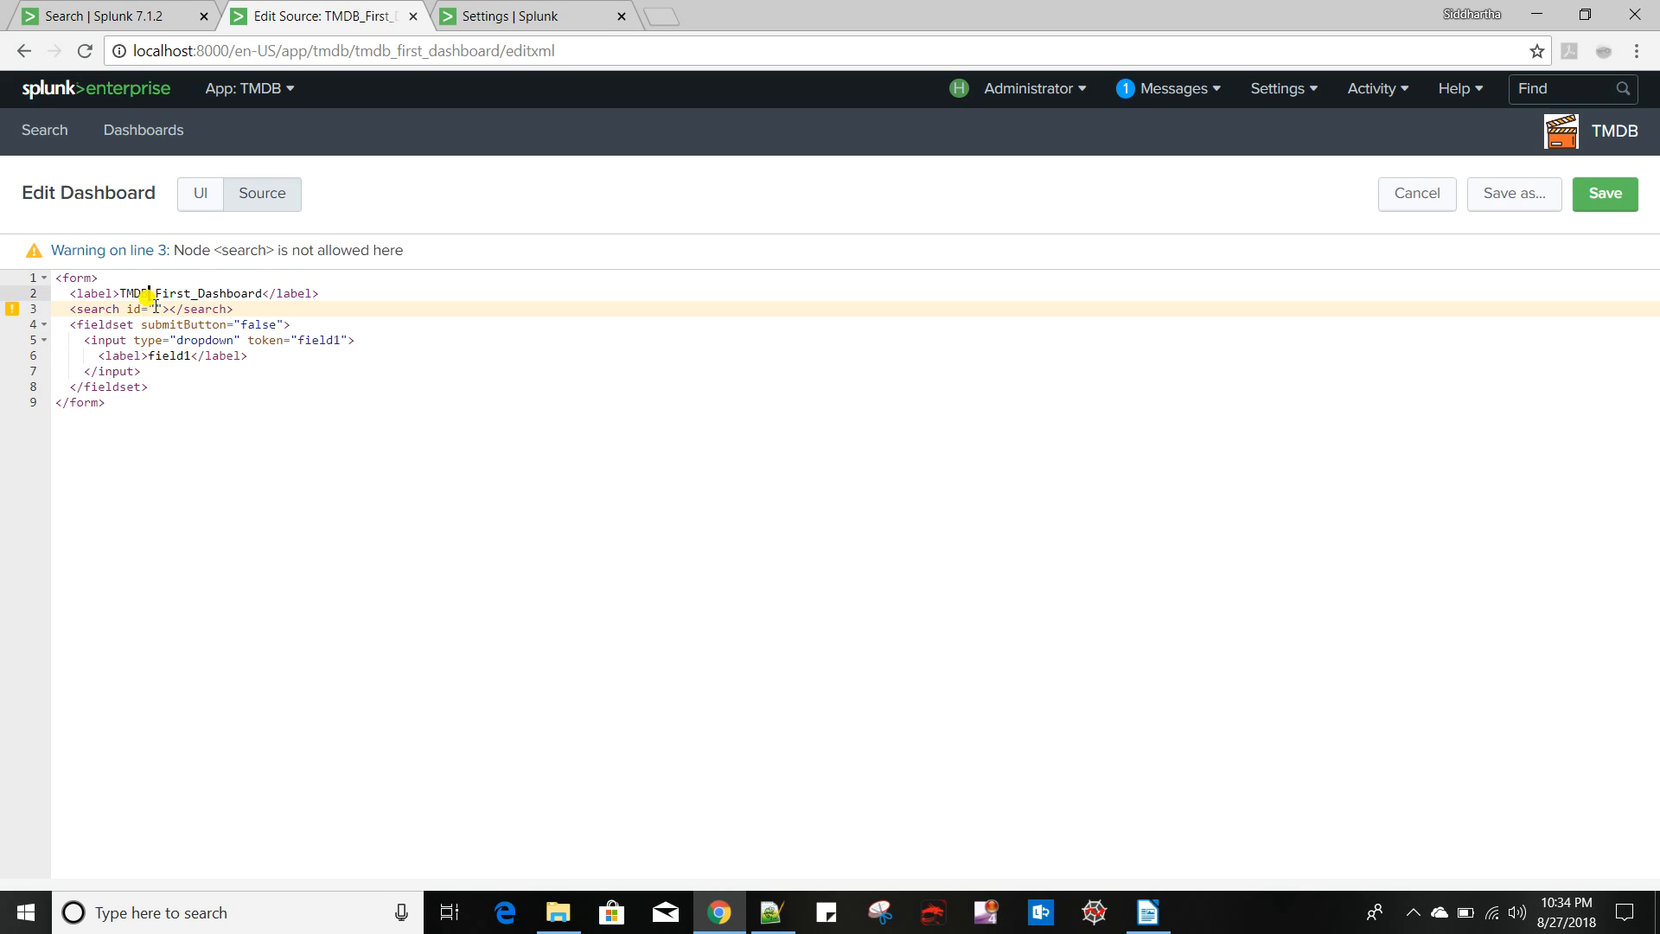
left_click(158, 308)
type("base_")
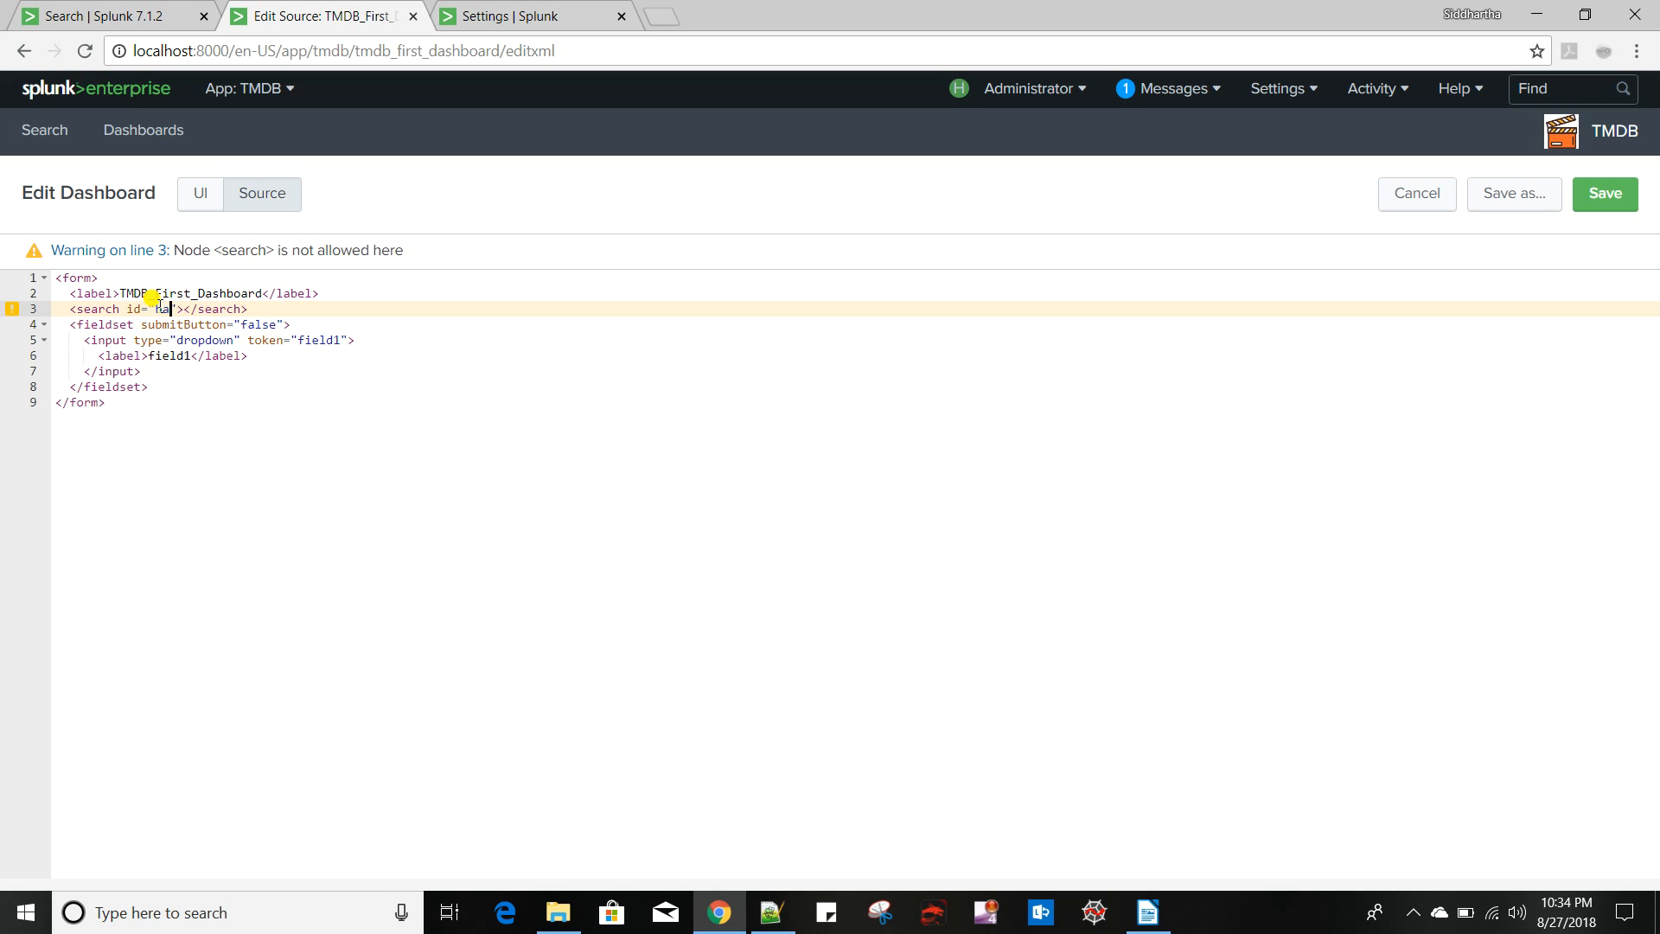
type("search")
Add a query element inside base_search and fill it with the complete query from the TMDB search page
left_click(248, 308)
key("Return")
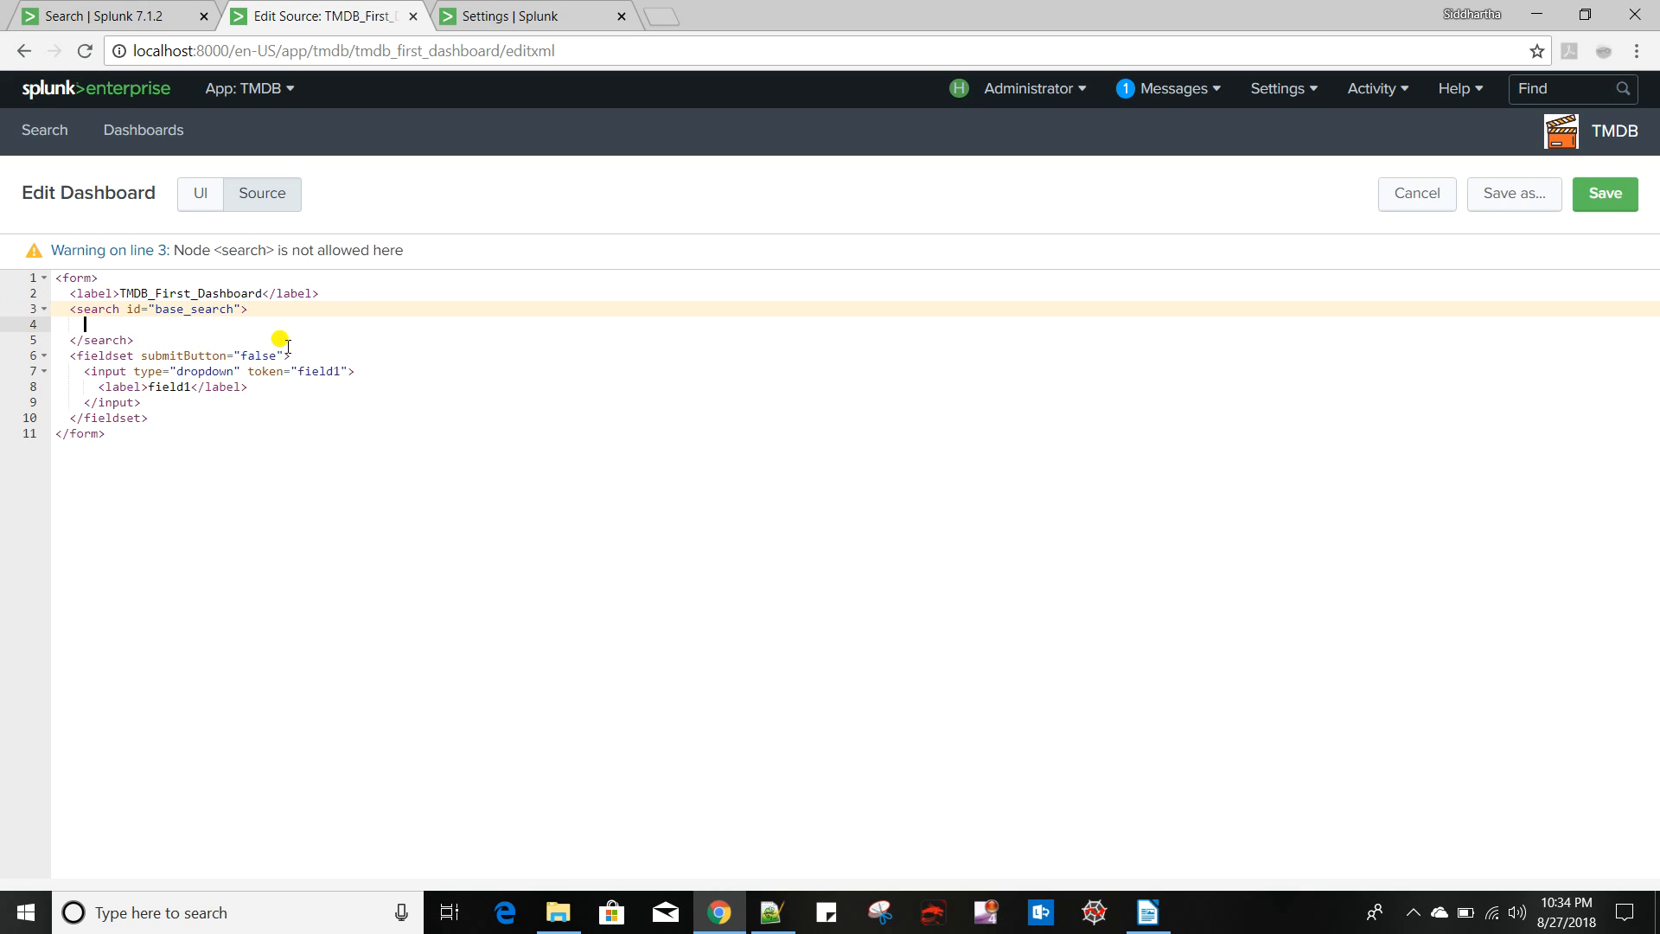
type("<query></query>")
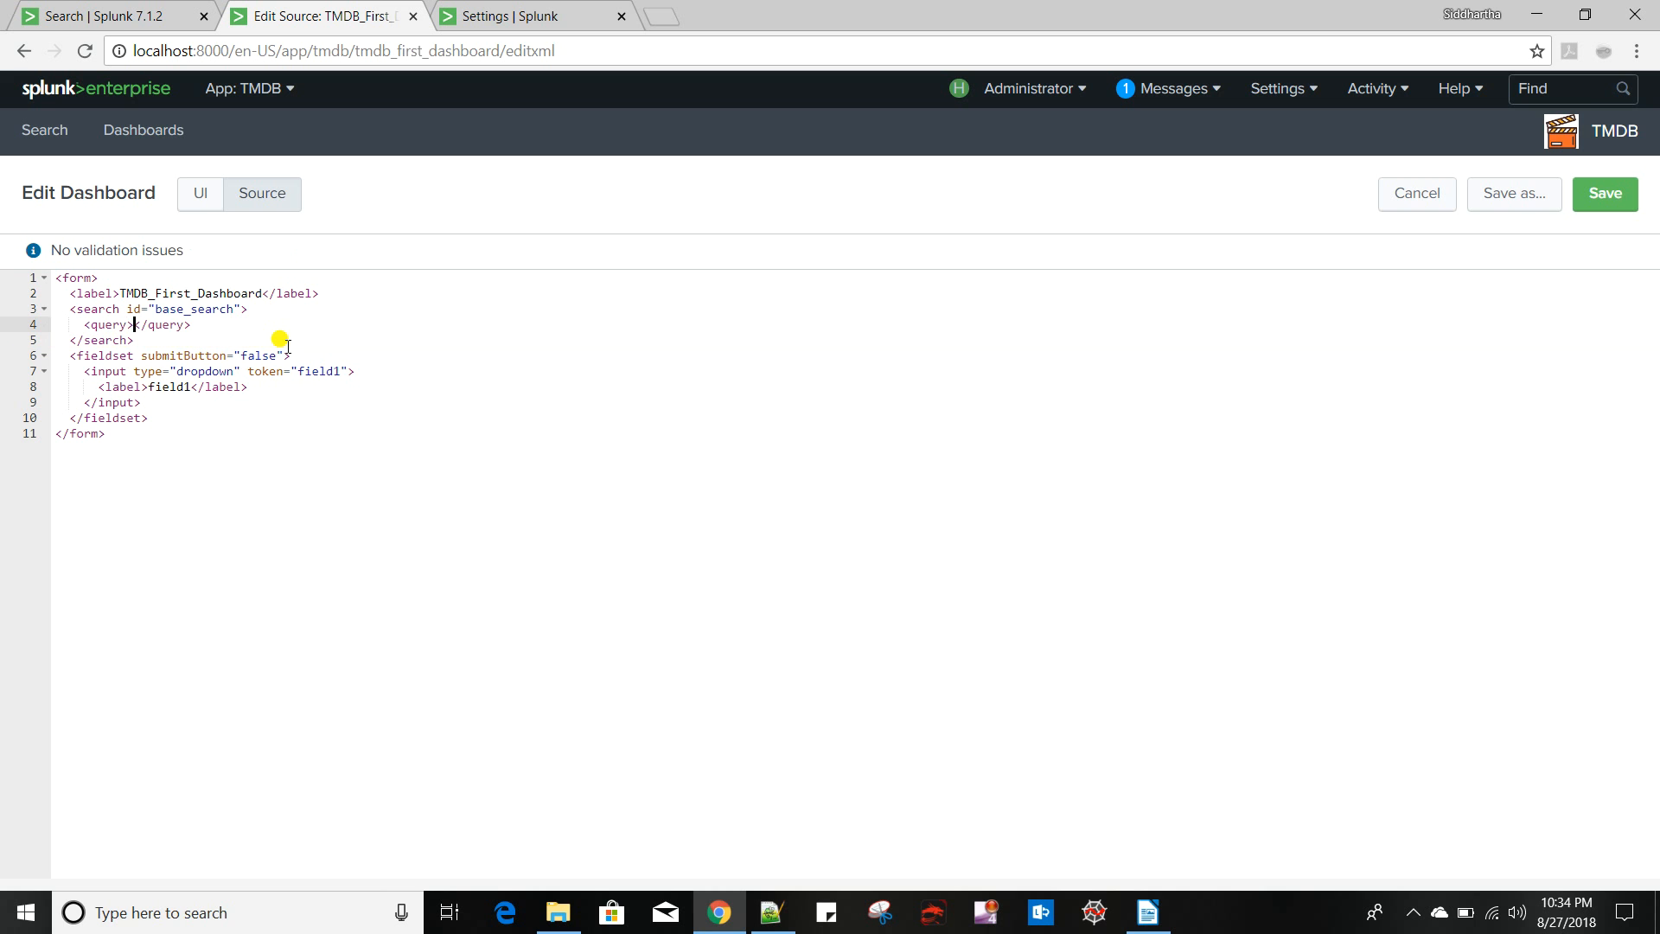
left_click(108, 17)
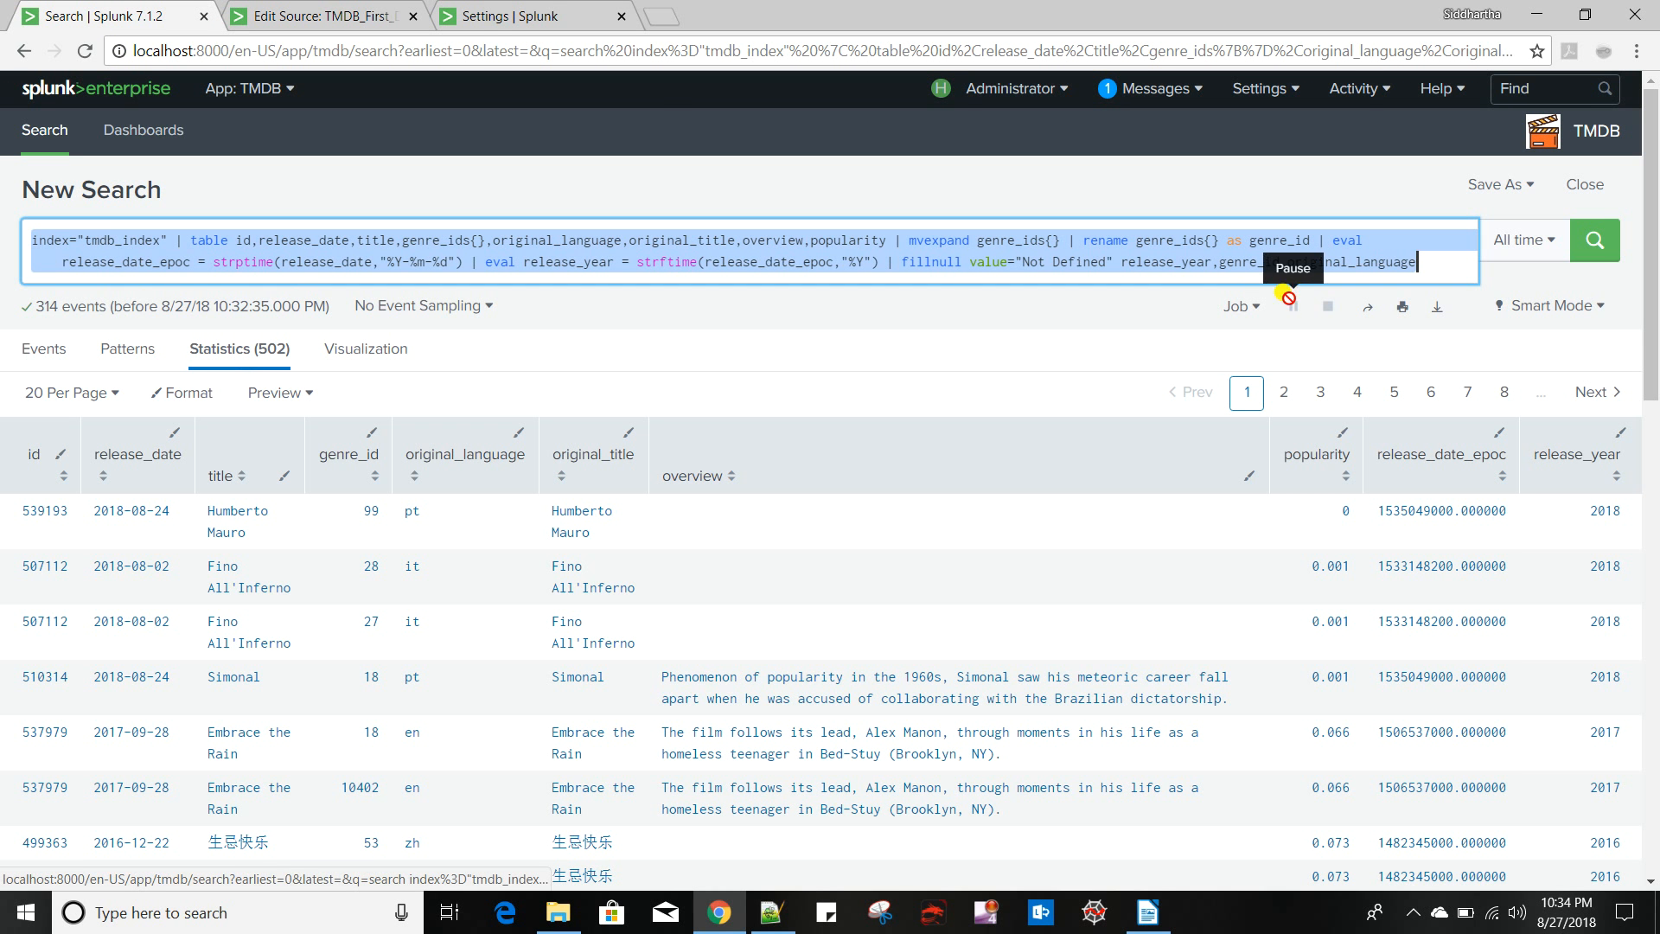
left_click(333, 15)
key("ctrl+v")
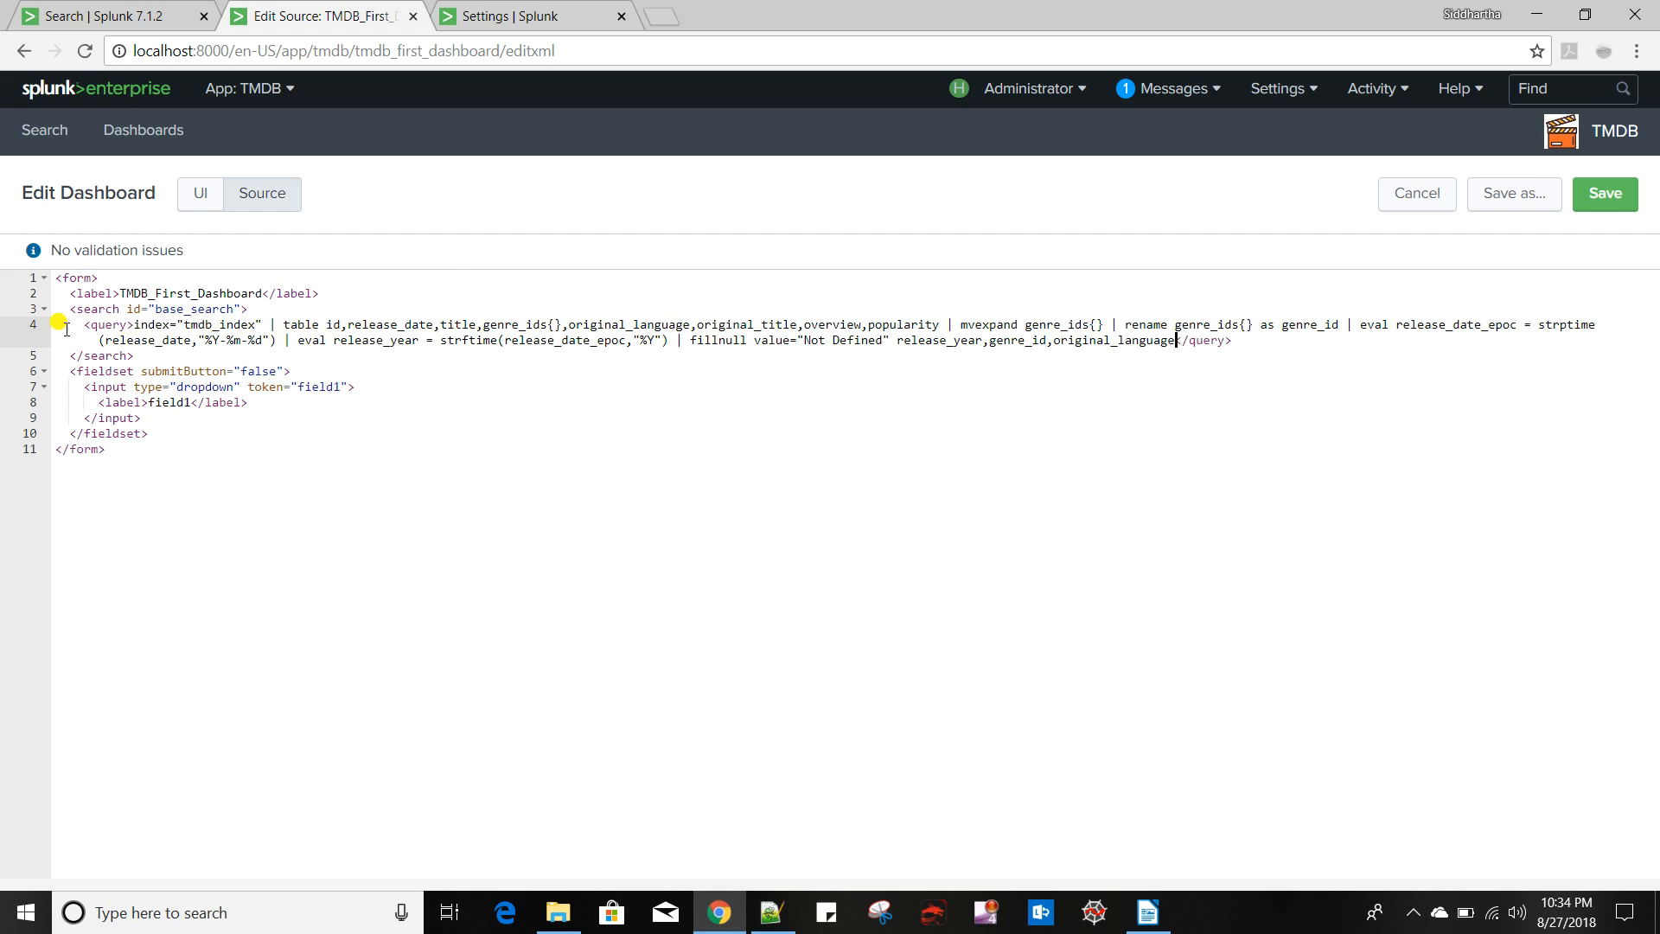
Review the base_search element, its id and the index="tmdb_index" part of its query
left_click_drag(56, 327, 569, 357)
left_click_drag(1172, 356, 1231, 341)
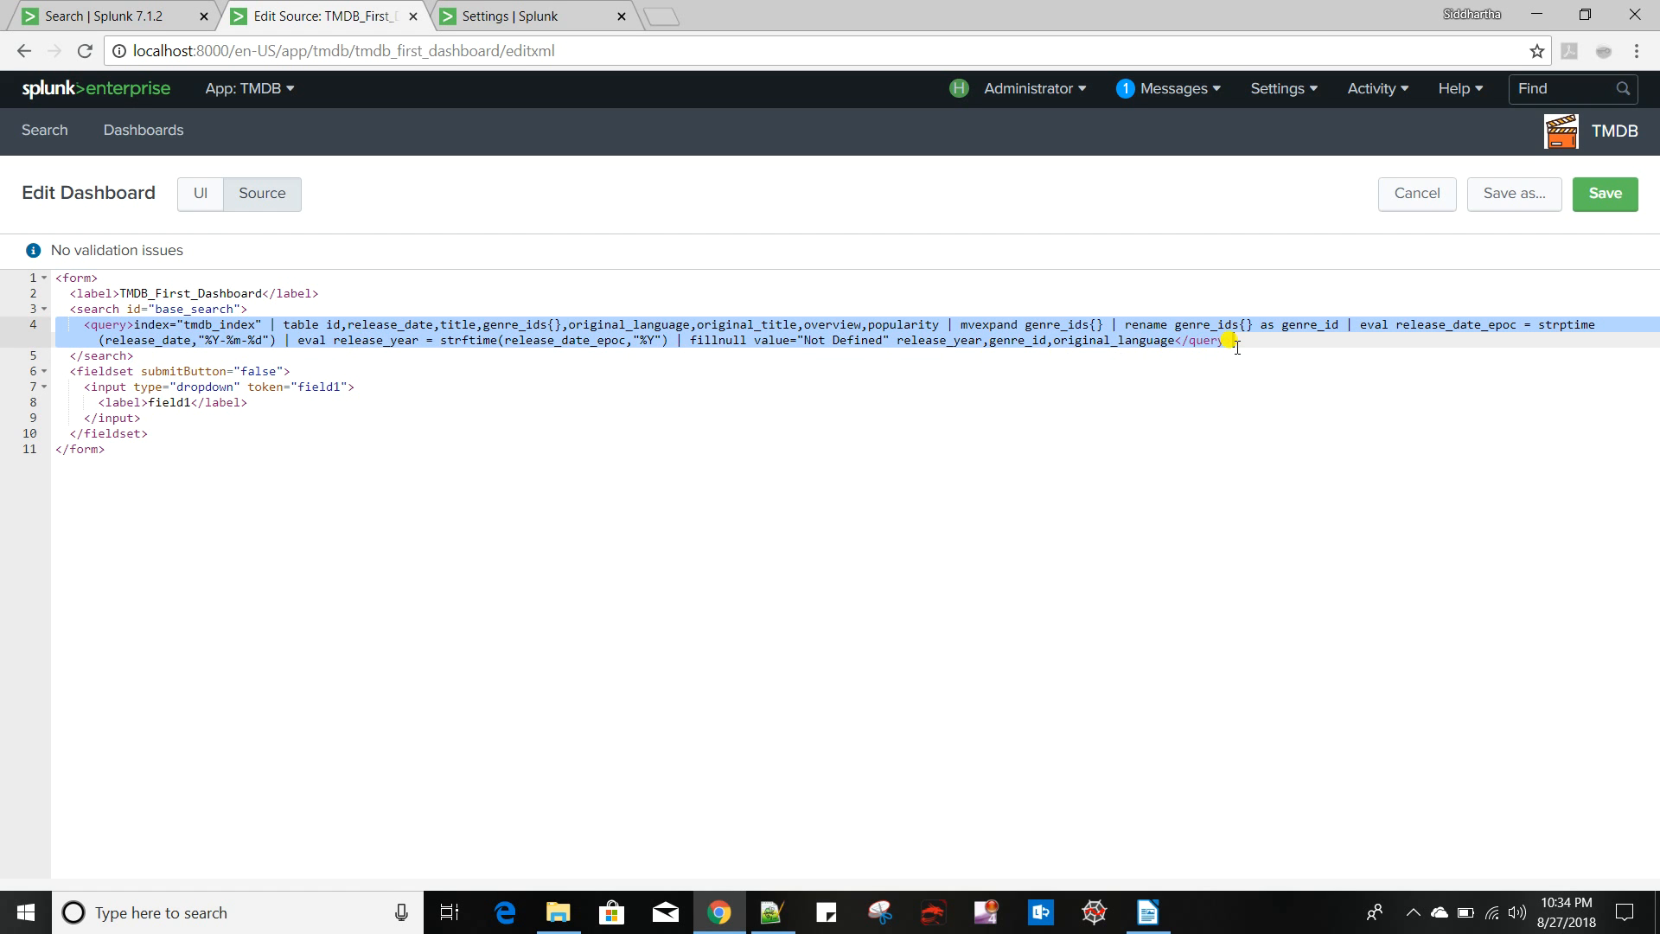
left_click(275, 407)
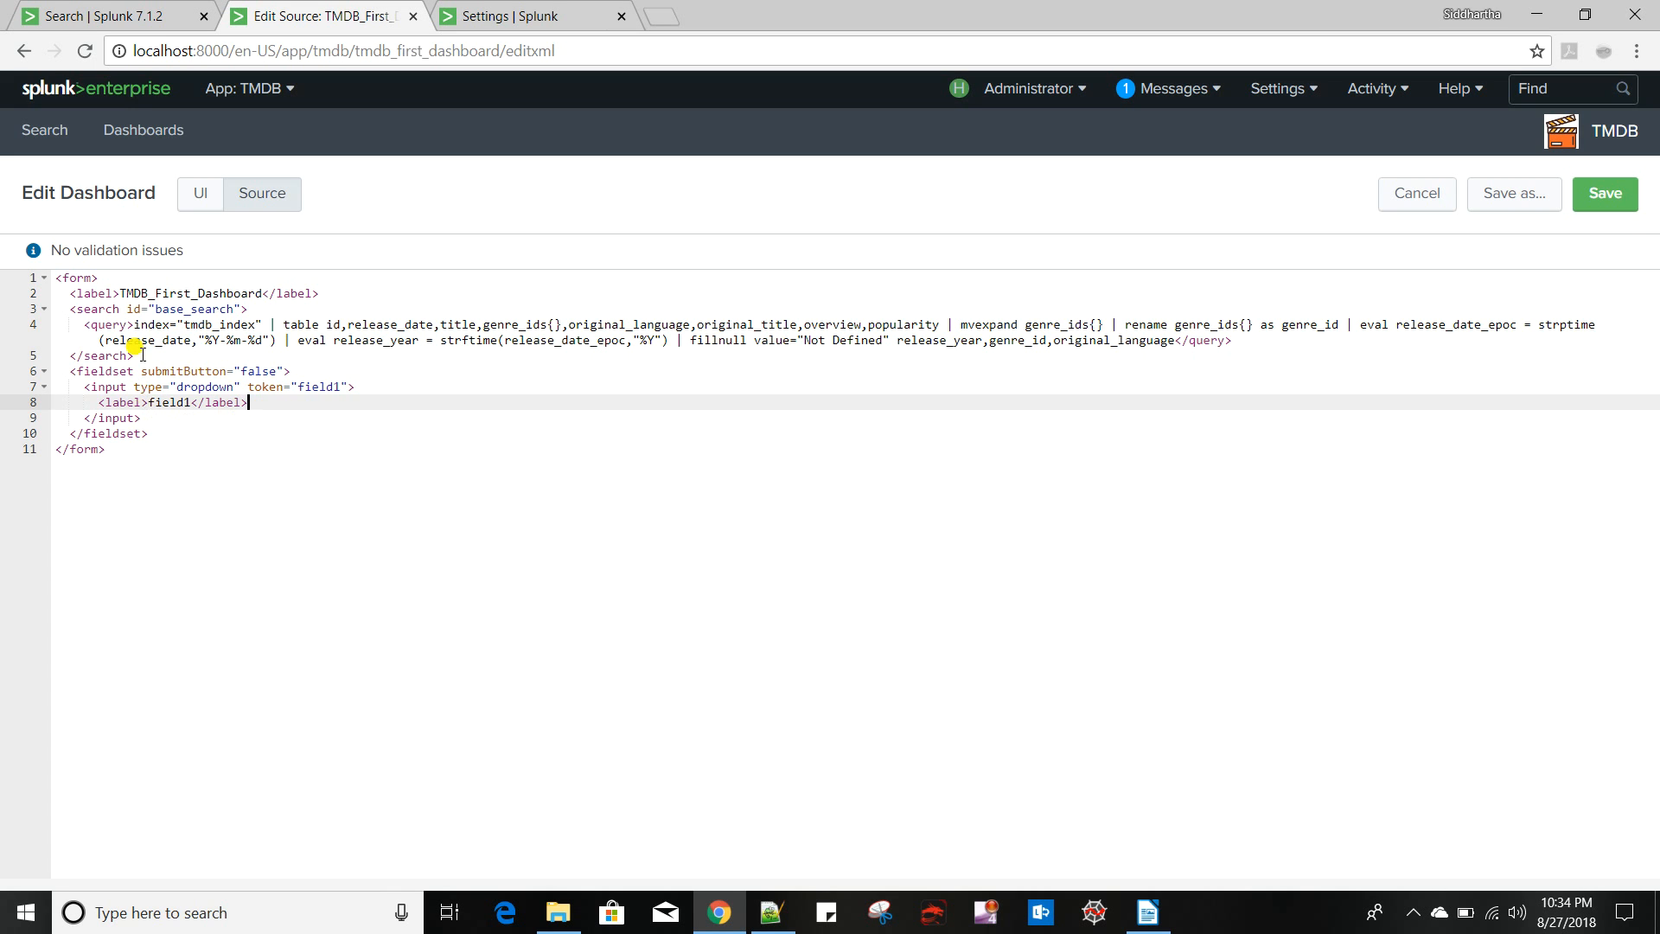
left_click(179, 308)
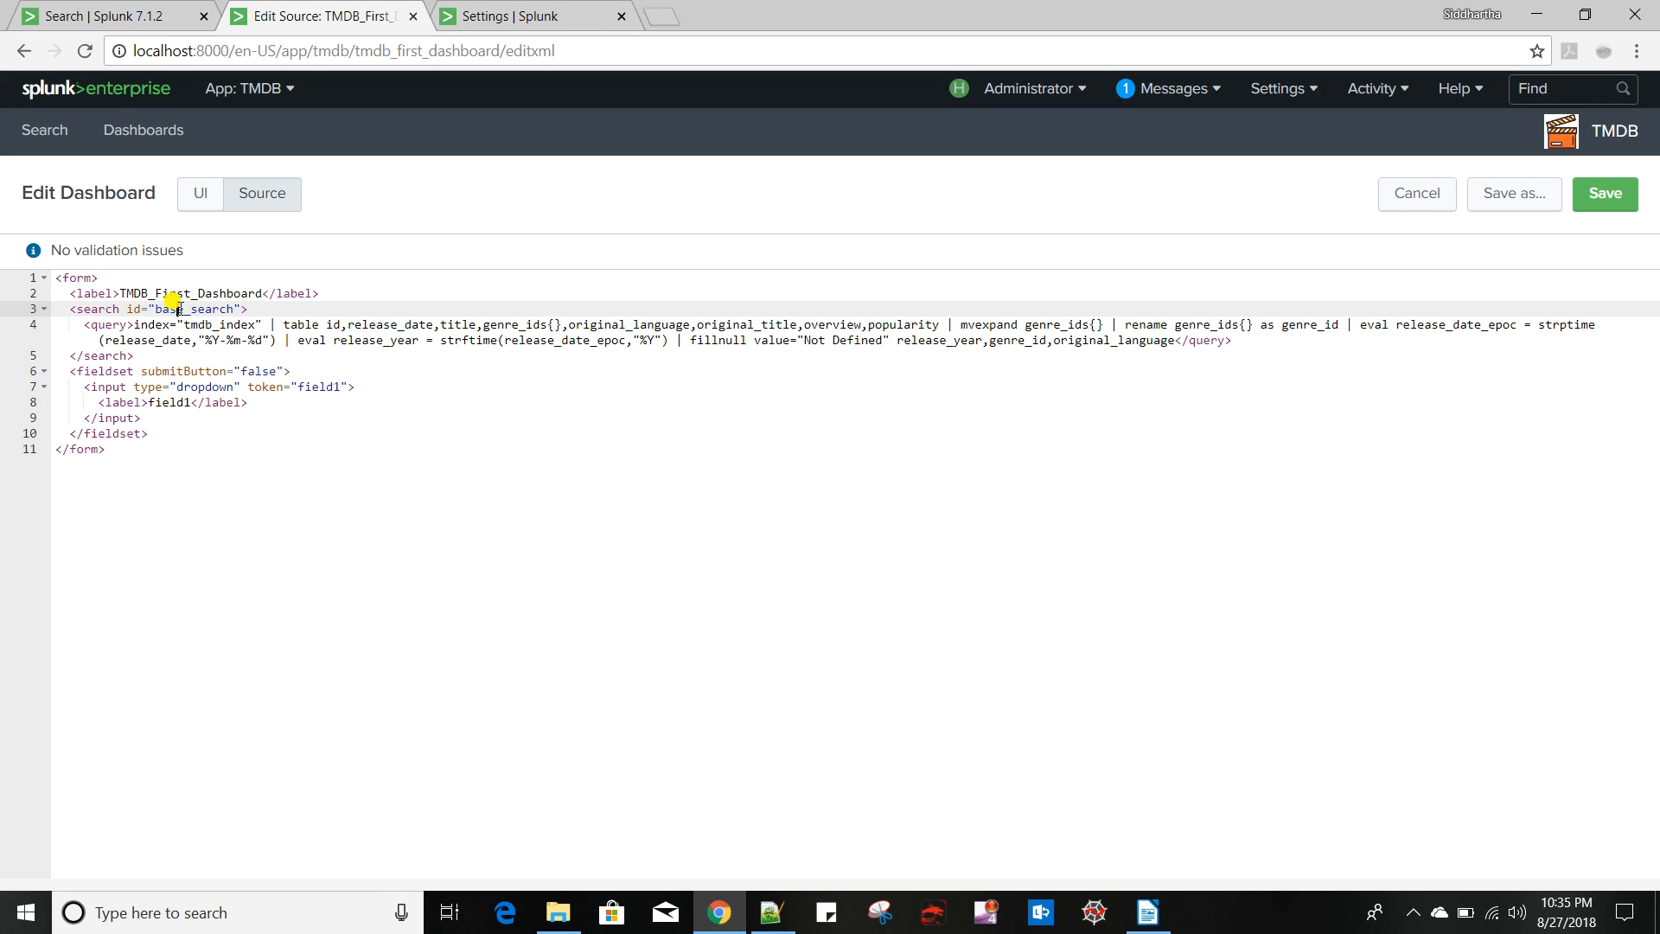
left_click_drag(135, 324, 262, 324)
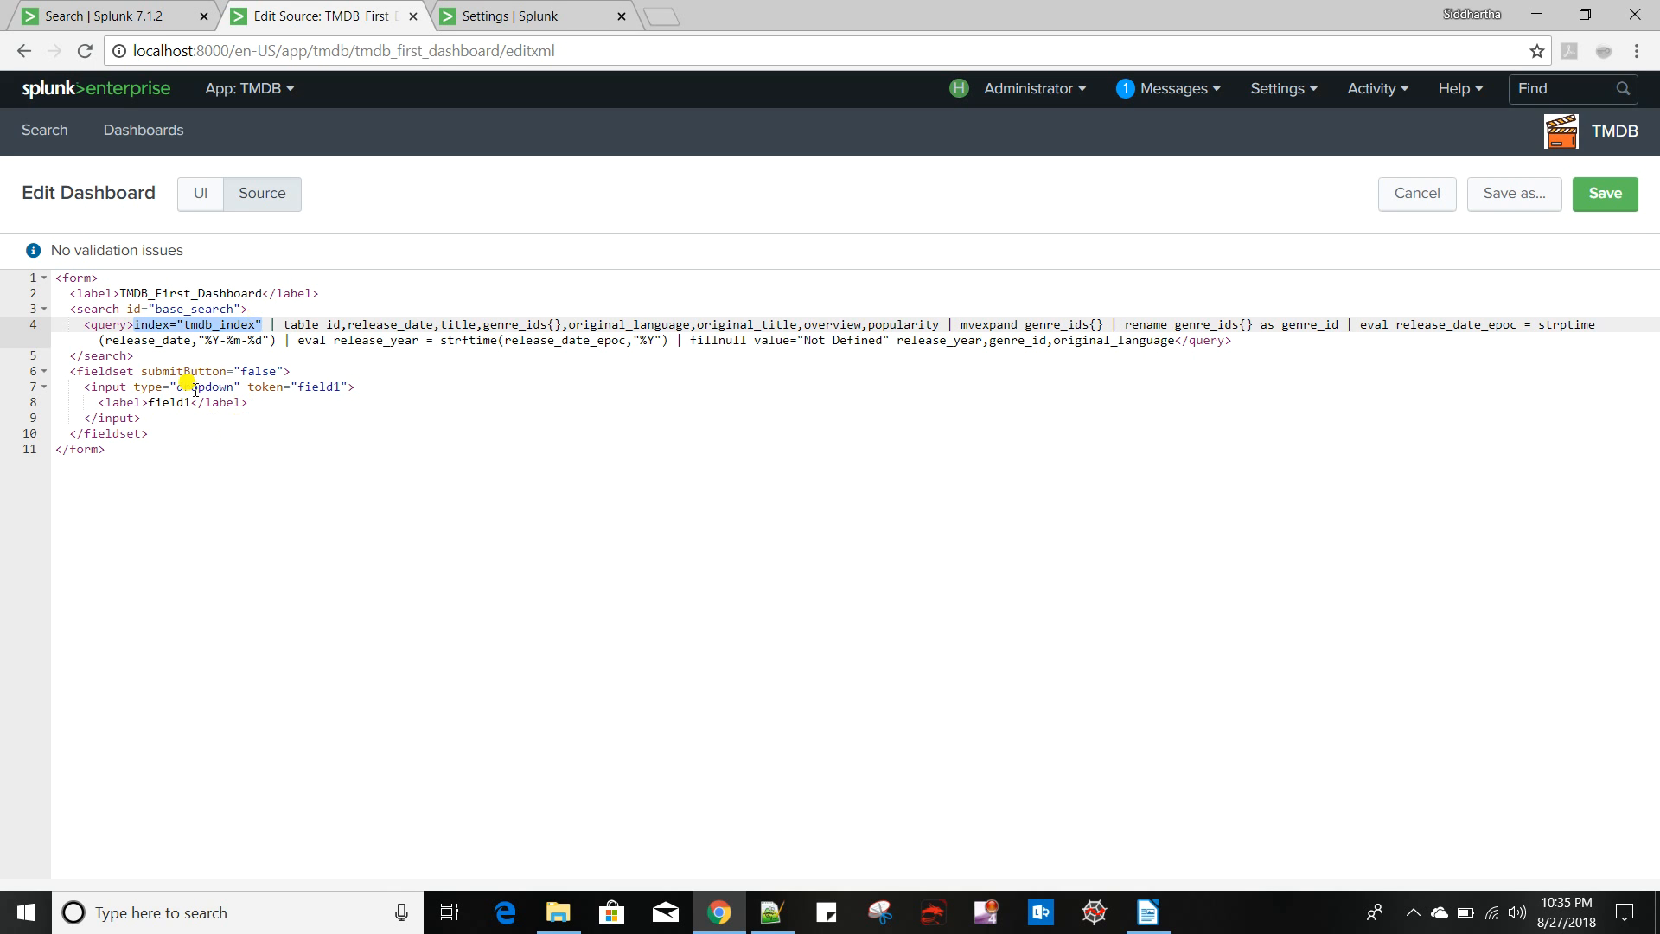
left_click(189, 324)
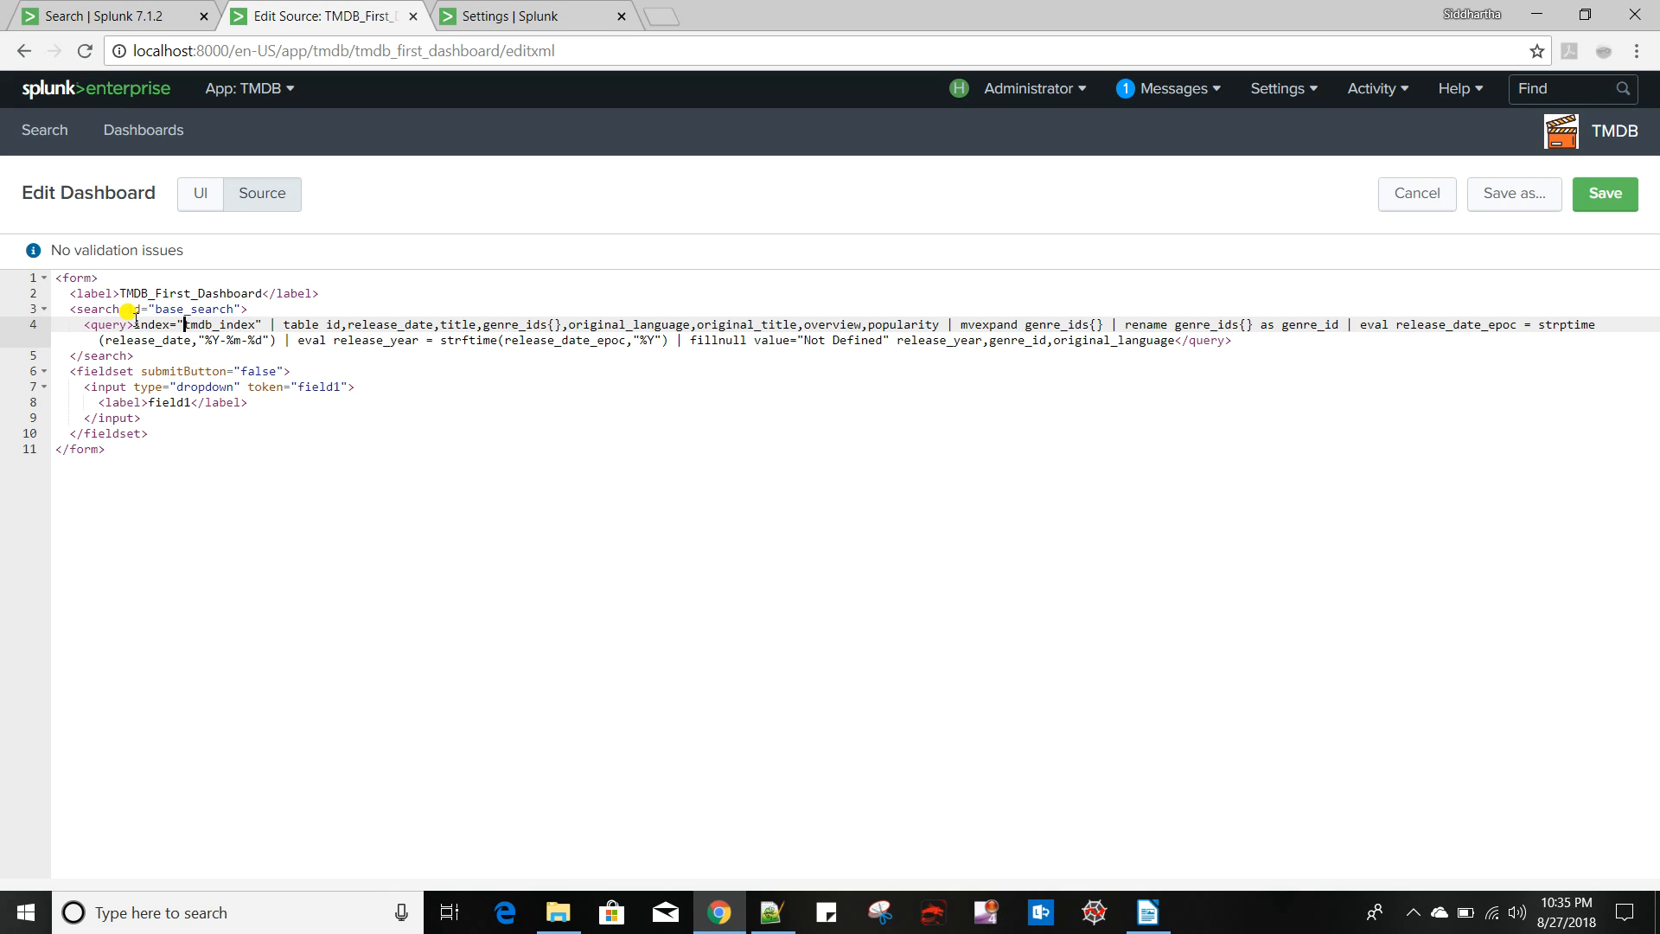
left_click(134, 324)
Change the dropdown input's label to "Release Year"
left_click(198, 403)
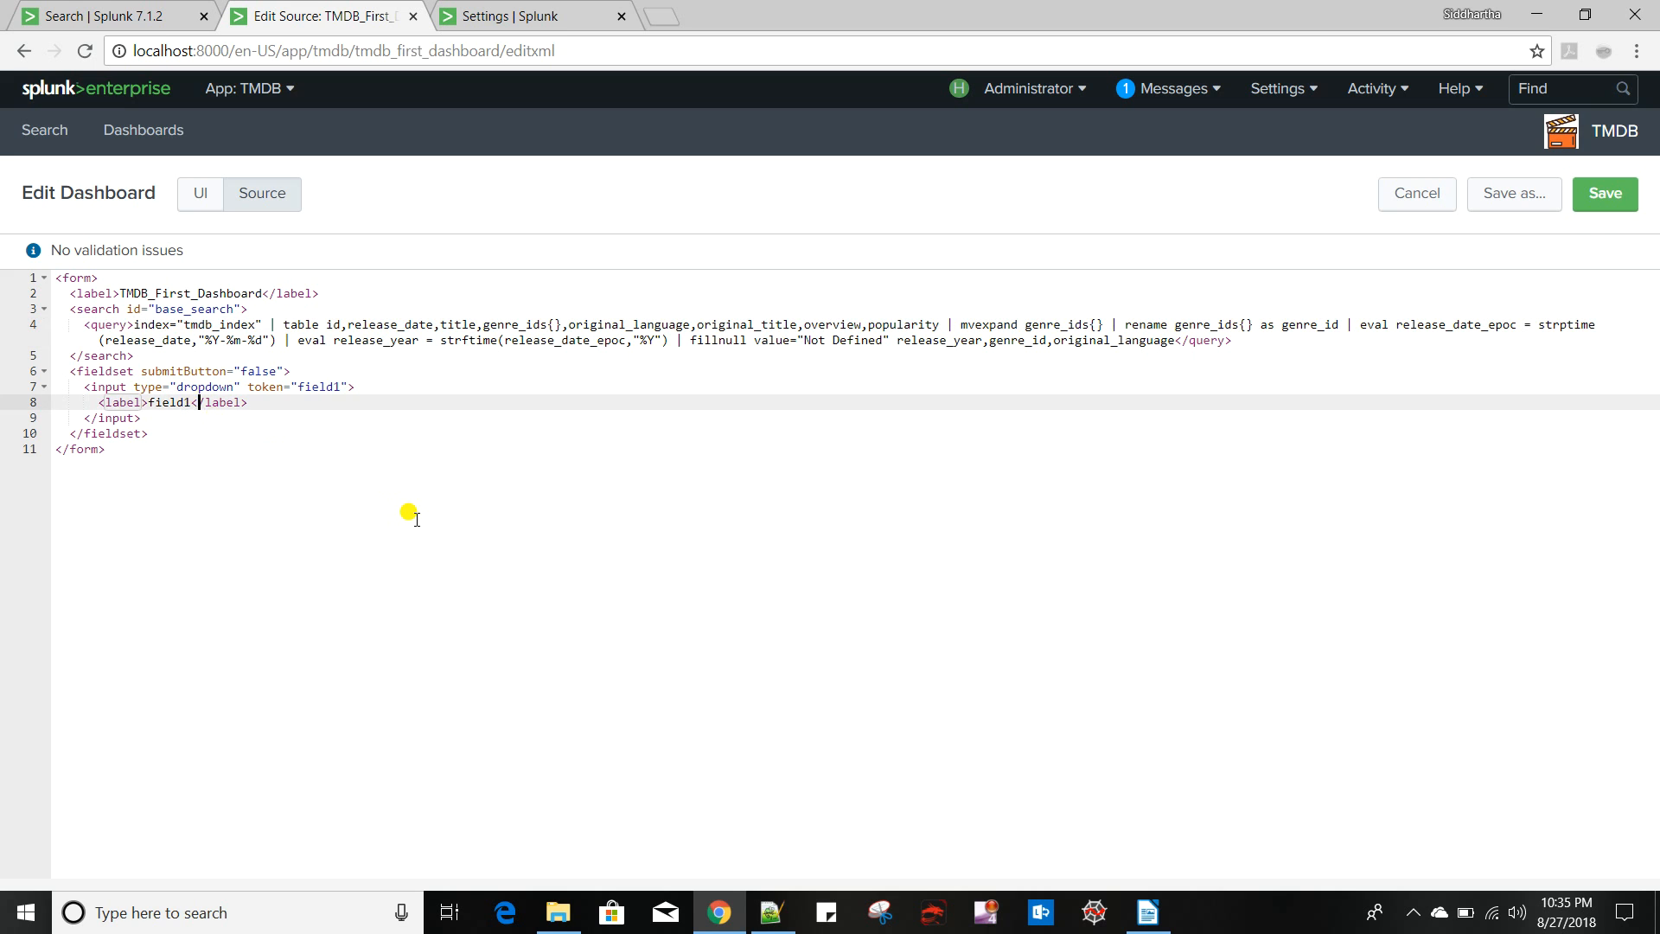
key("BackSpace")
key("BackSpace")
key("BackSpace")
key("BackSpace")
key("BackSpace")
key("BackSpace")
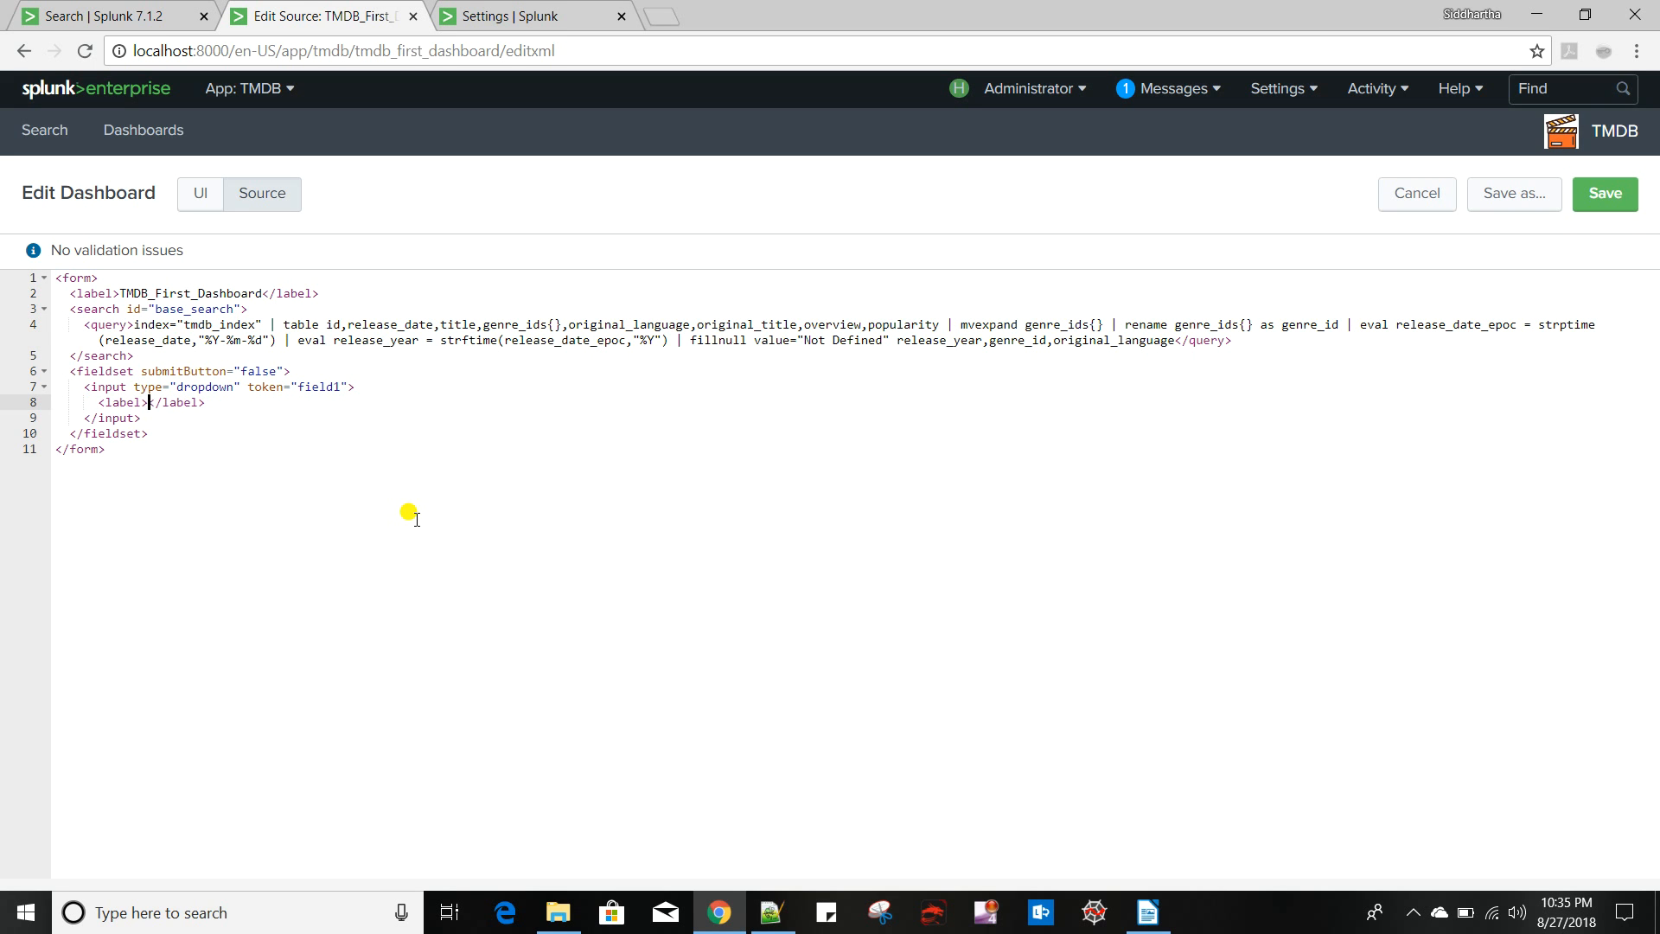
type("Release Year")
Add an empty search element on a new line below the Release Year label
left_click(319, 399)
key("Return")
type("<se")
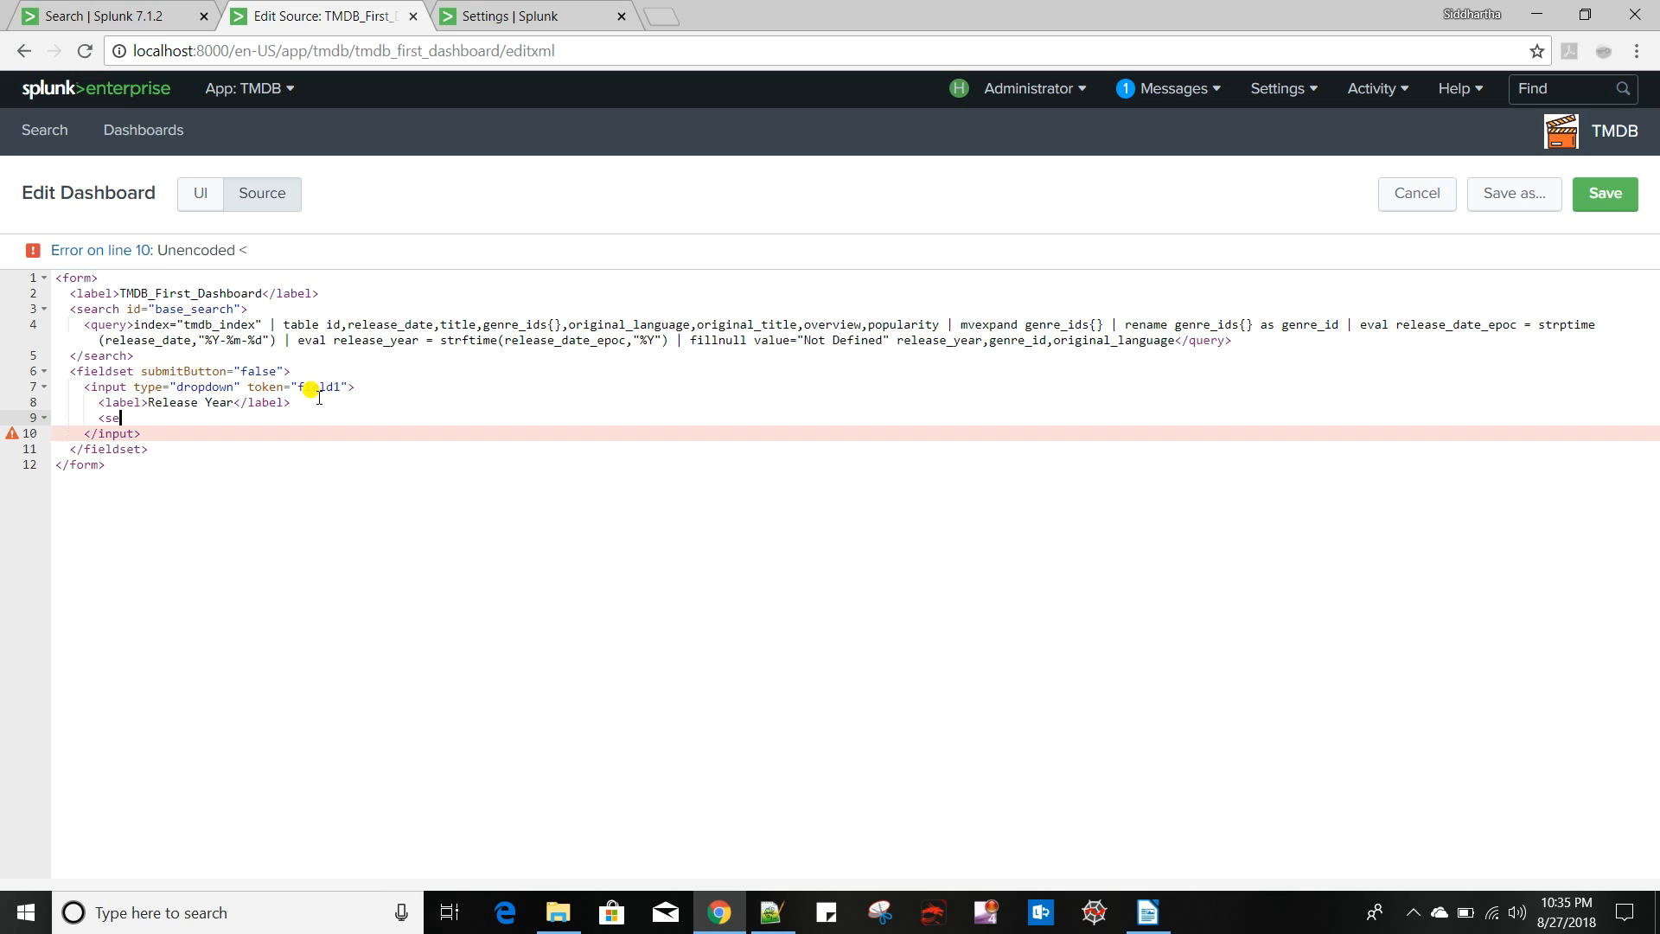
type("arch>")
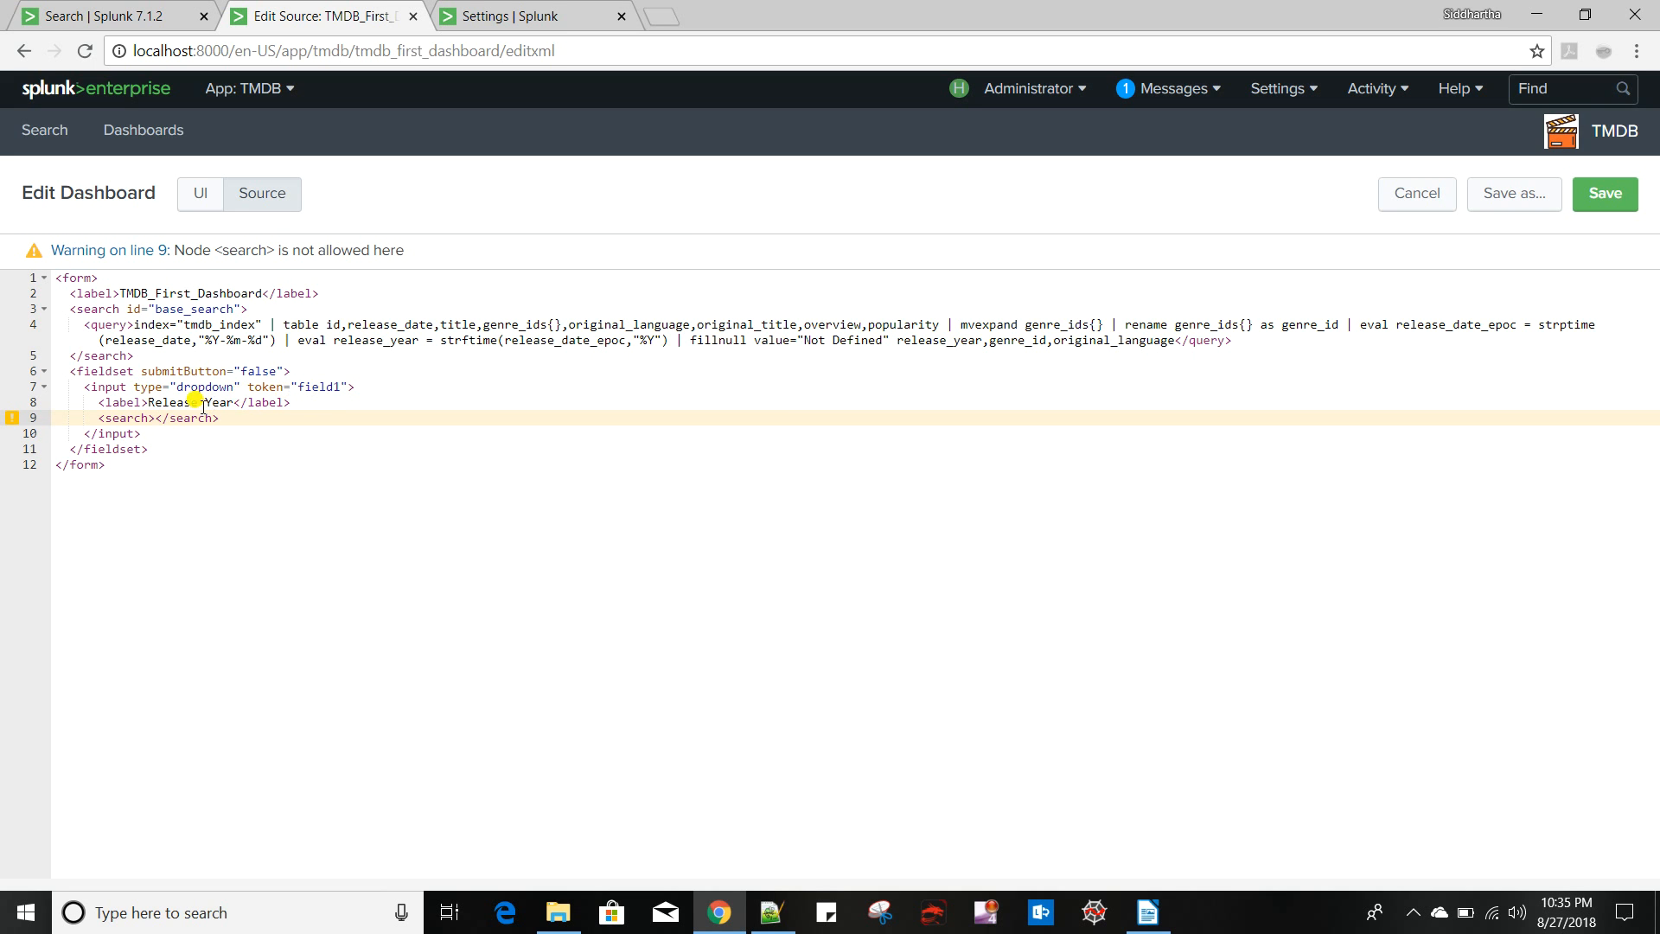
Add a base attribute to the Release Year search element and set it to base_search
type(" base=\"\"")
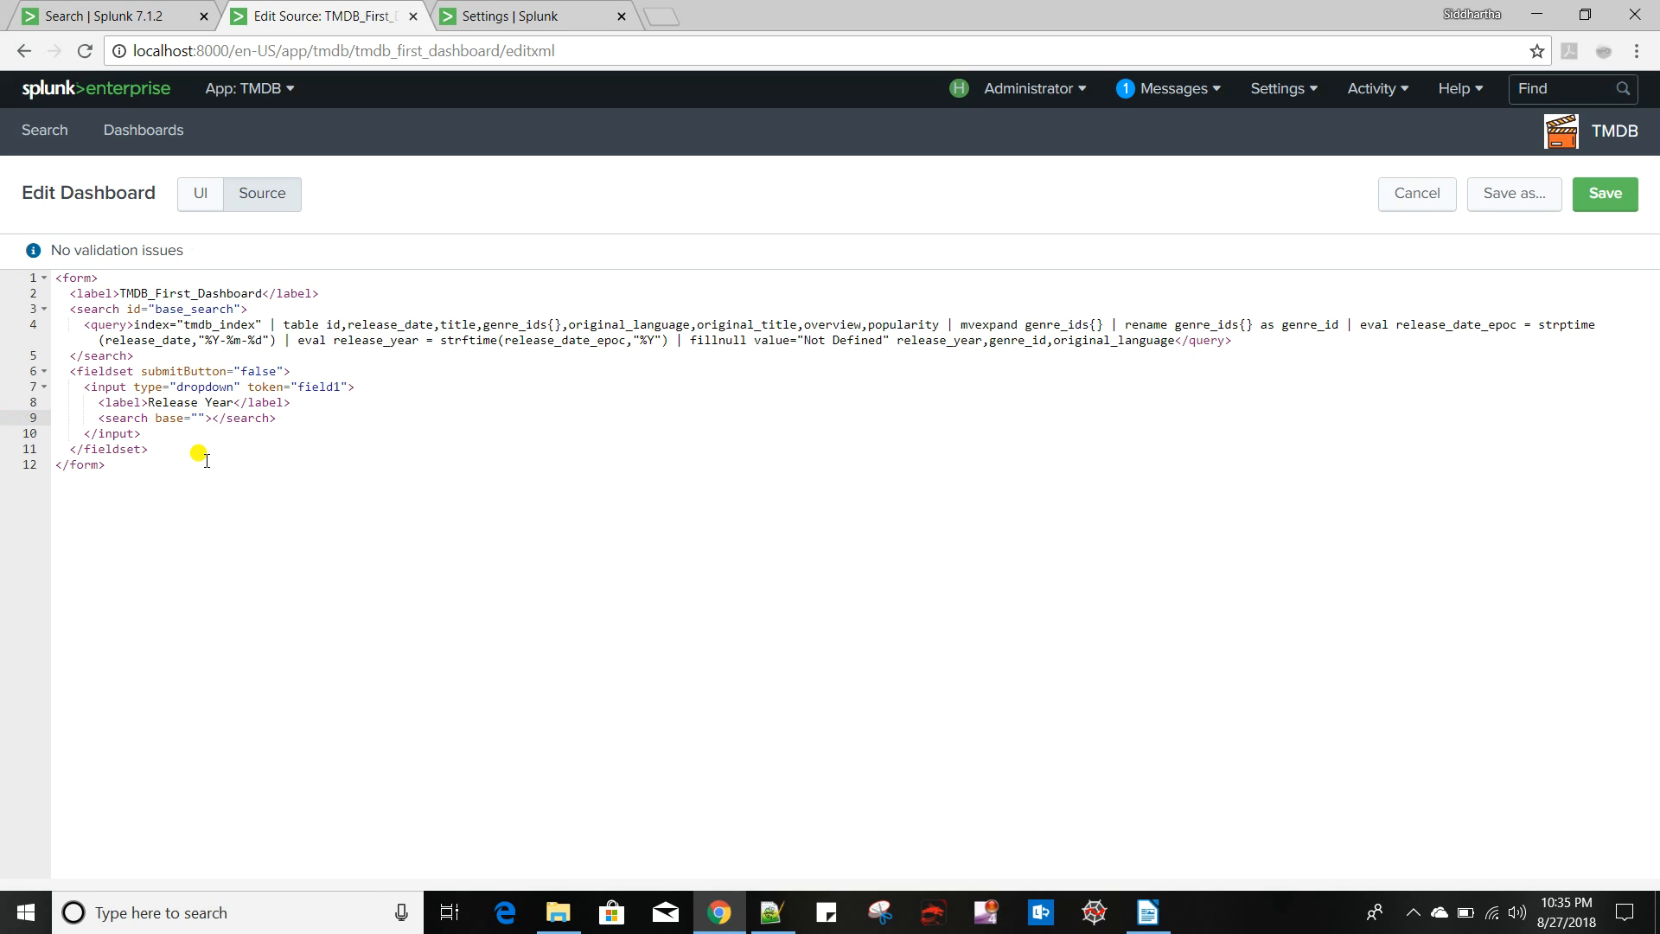
left_click_drag(157, 308, 235, 309)
key("ctrl+c")
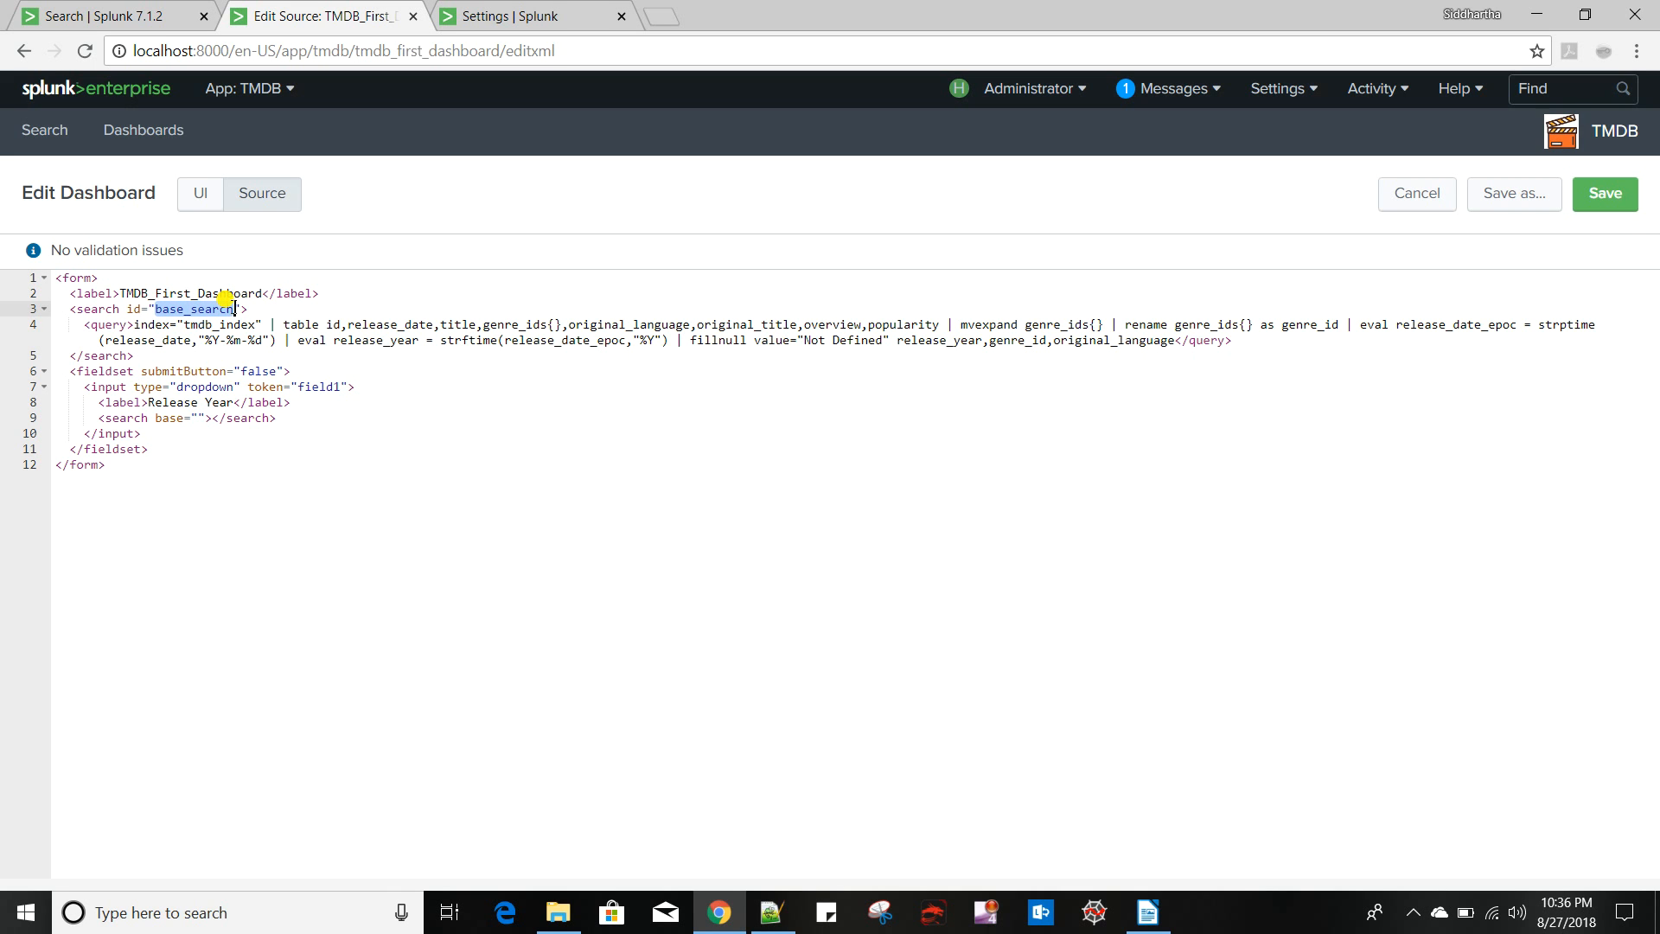
left_click(199, 417)
key("ctrl+v")
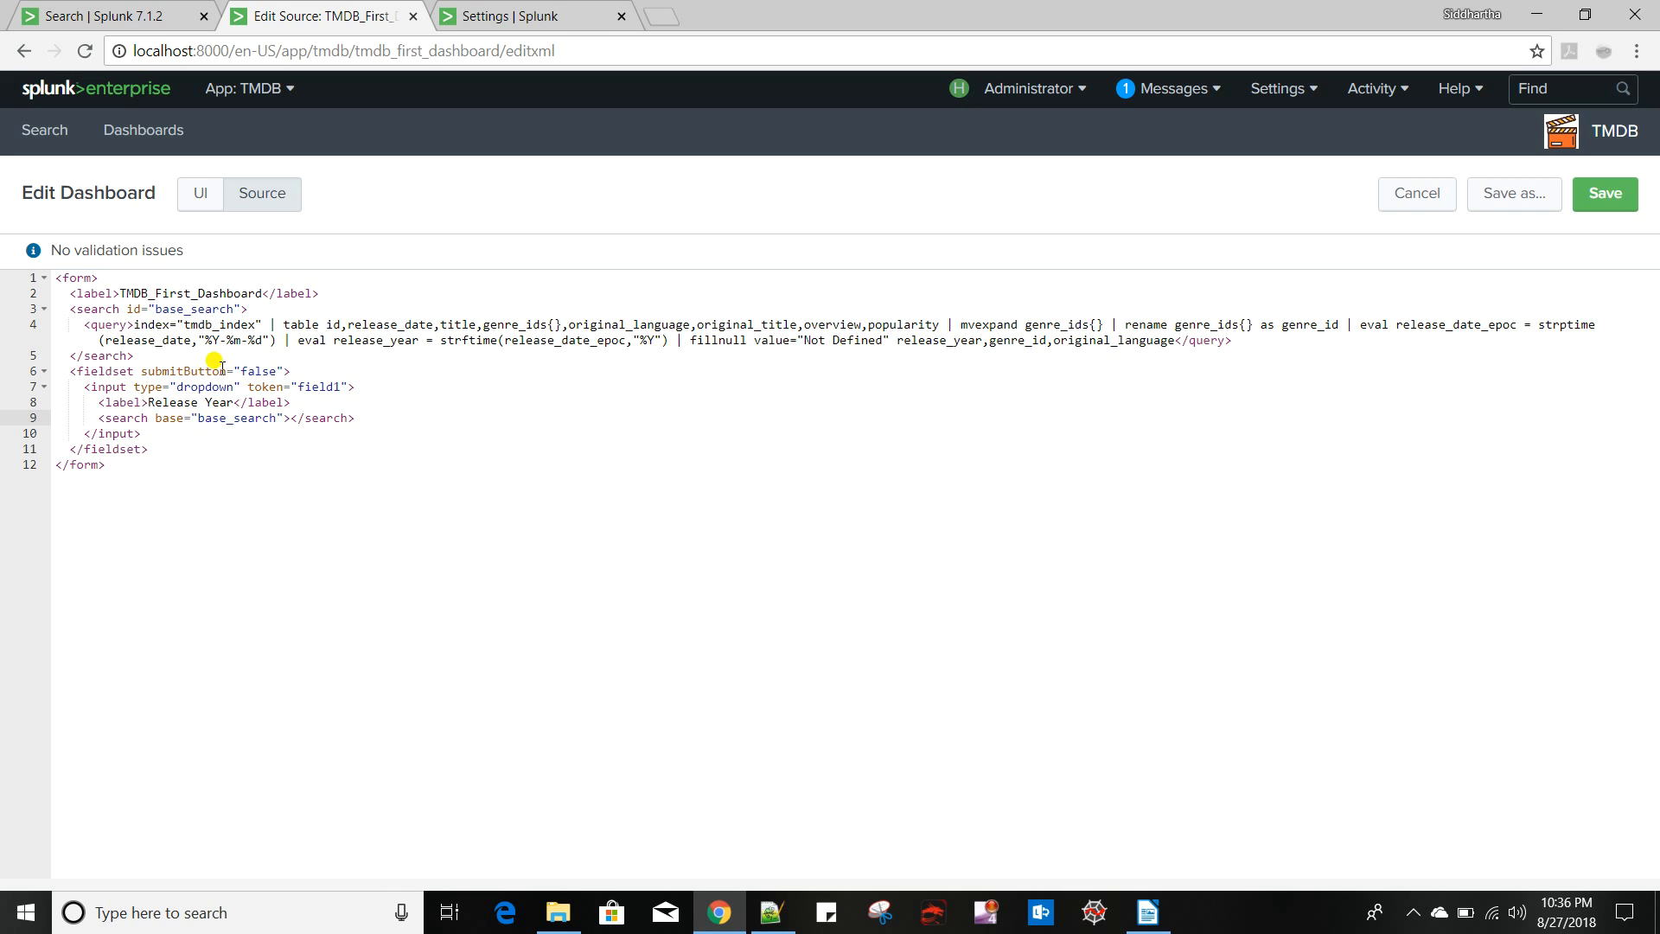
Fill the Release Year search element with "| stats count by release_year", taking the field name from the base query
left_click(291, 418)
type("| stats count by")
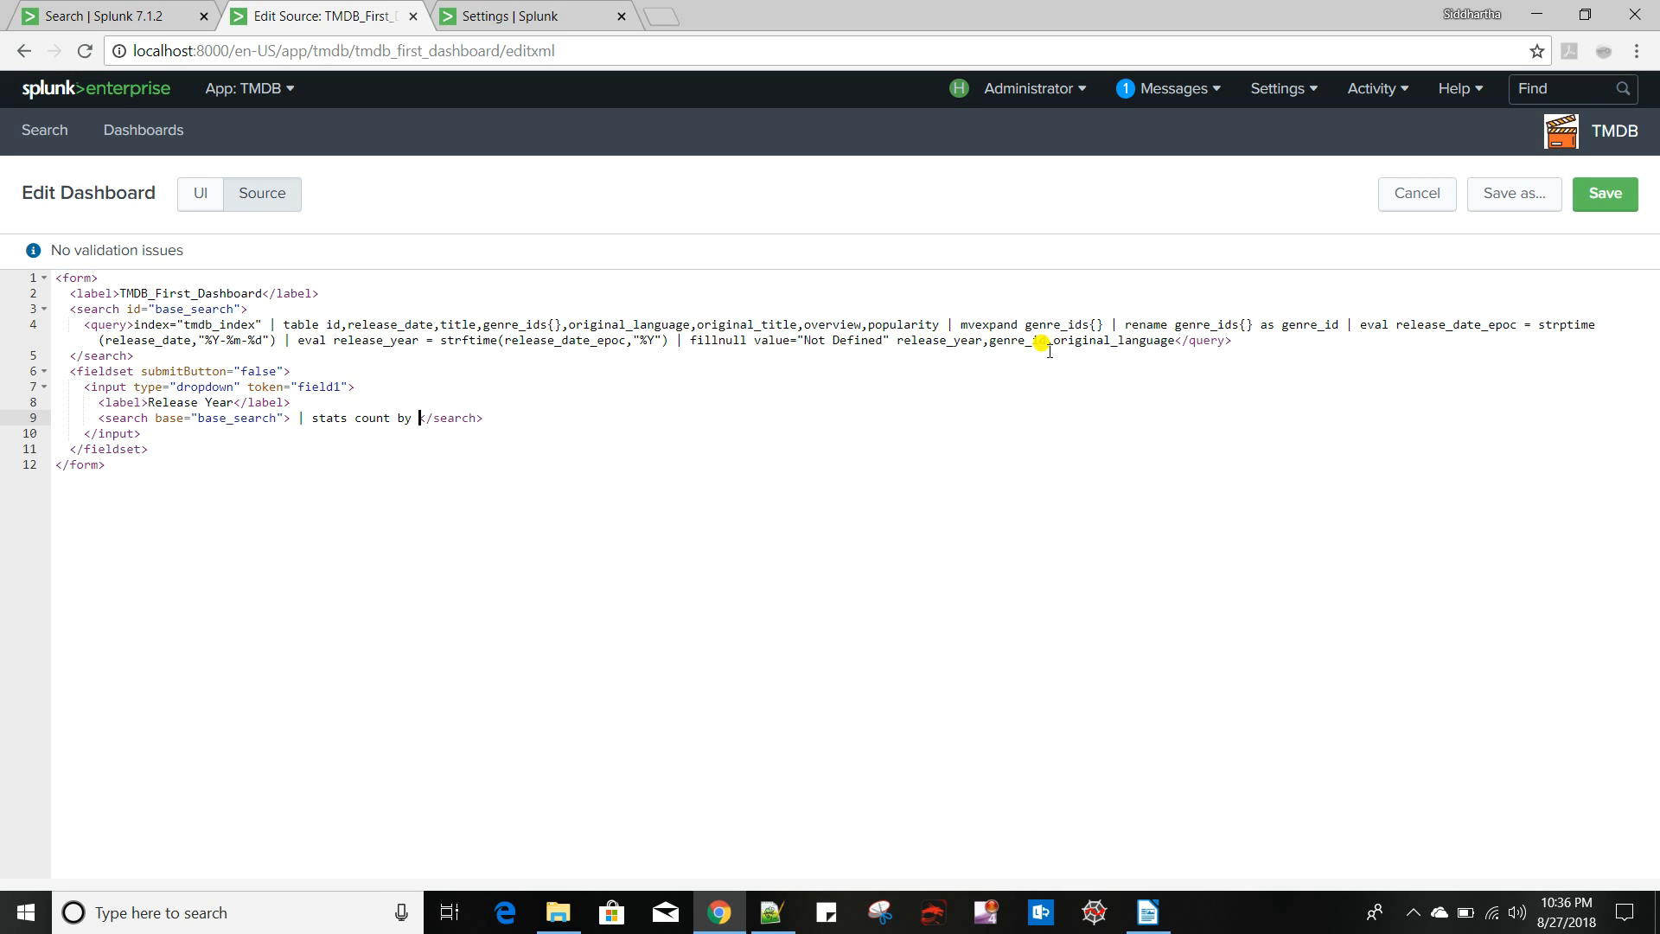
left_click(378, 339)
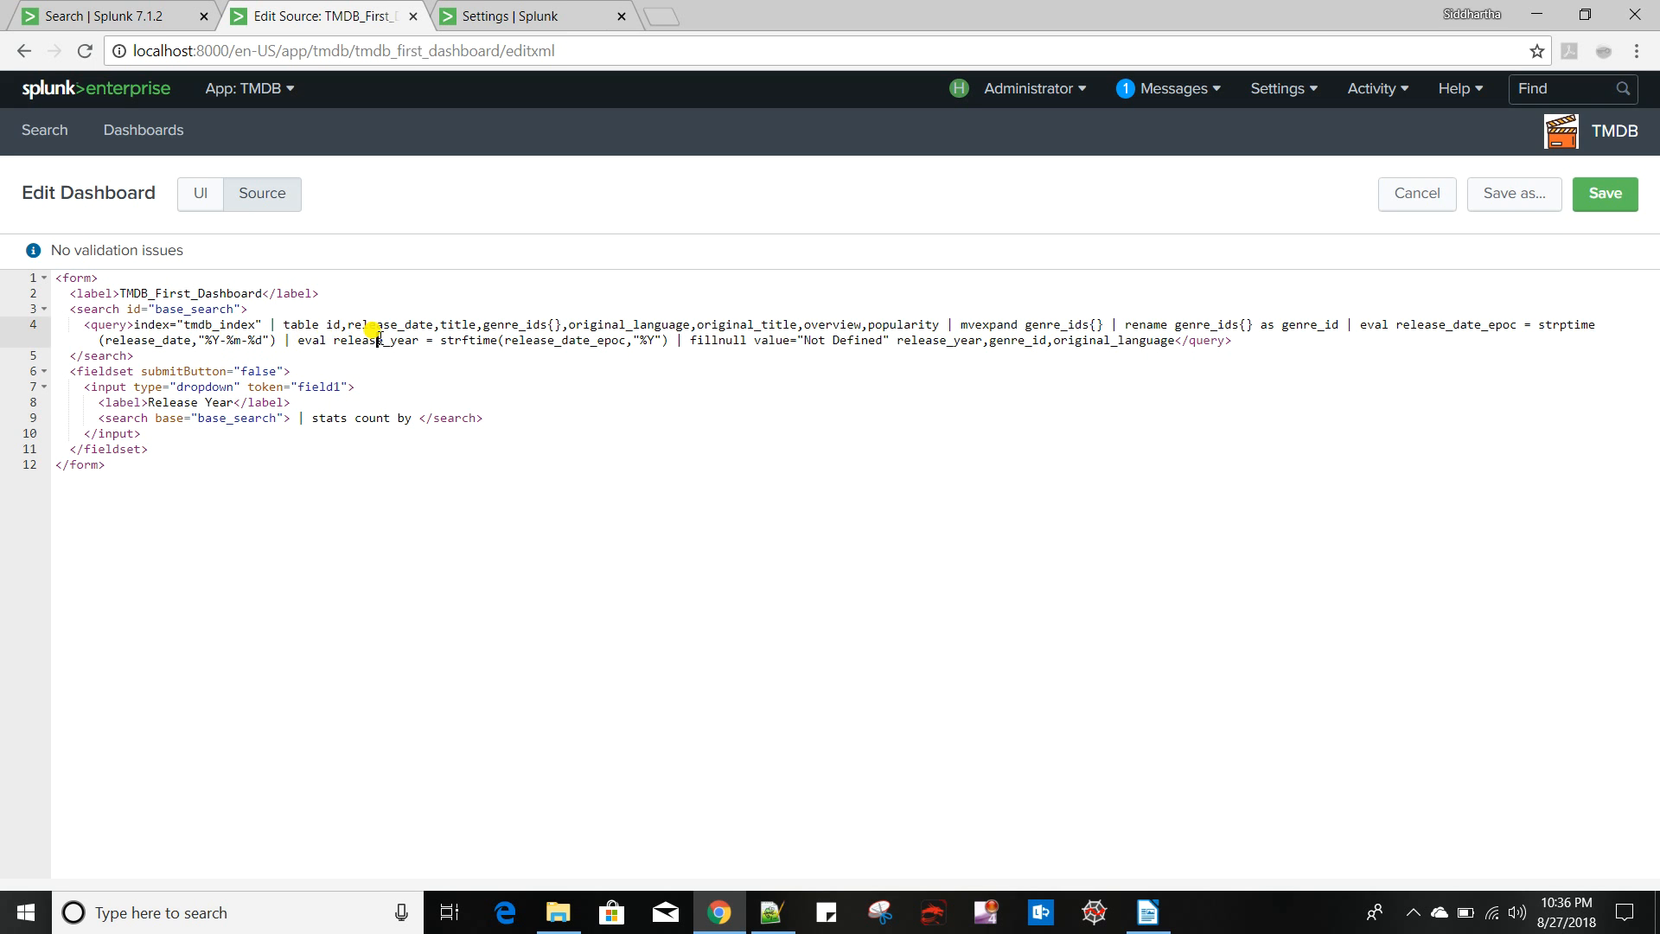
left_click_drag(333, 340, 421, 340)
key("ctrl+c")
left_click(418, 418)
key("ctrl+v")
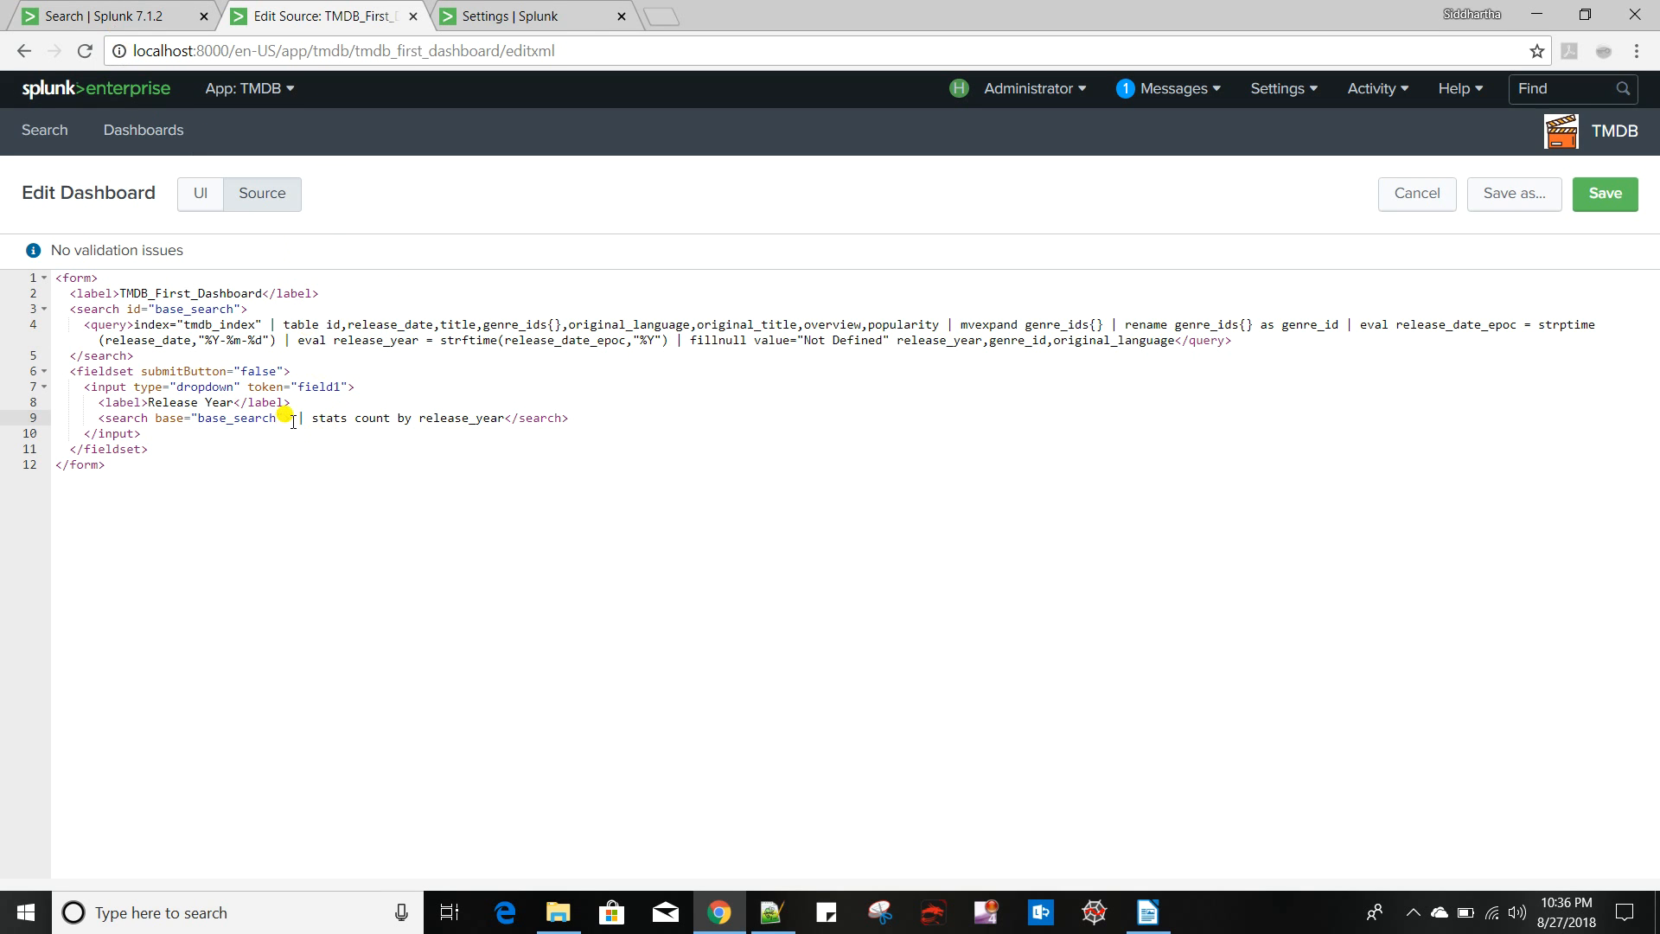
Append the "| stats count by release_year" clause to the query on the TMDB search page and run it
left_click_drag(293, 418, 506, 424)
left_click(86, 15)
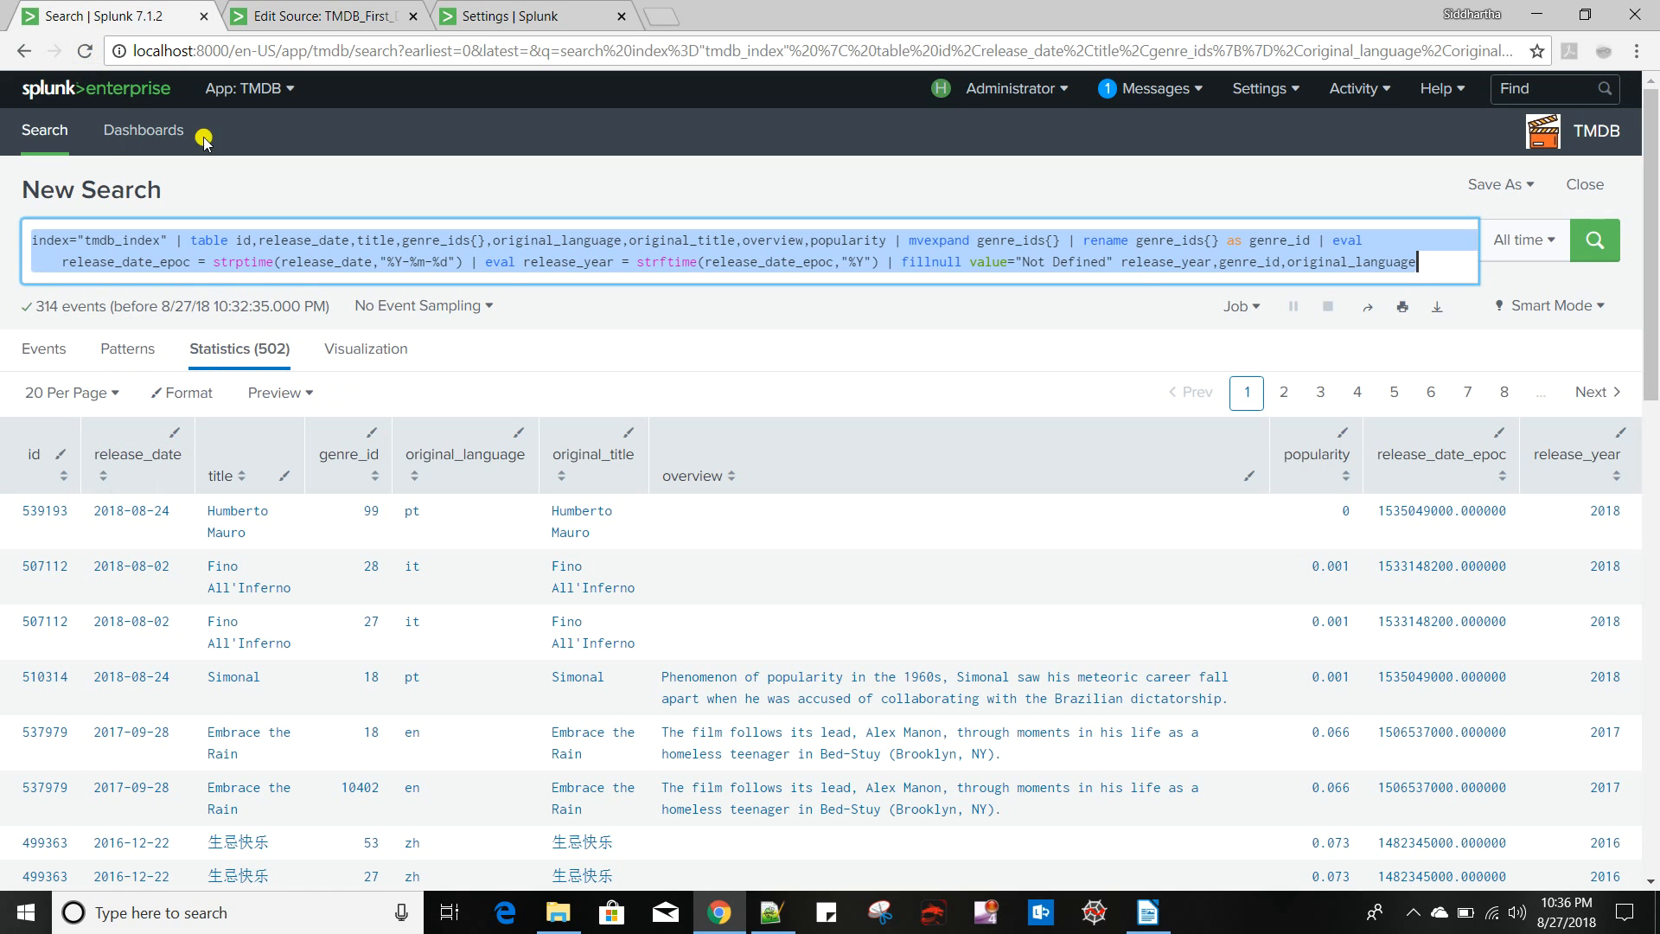
left_click(1418, 263)
key("ctrl+v")
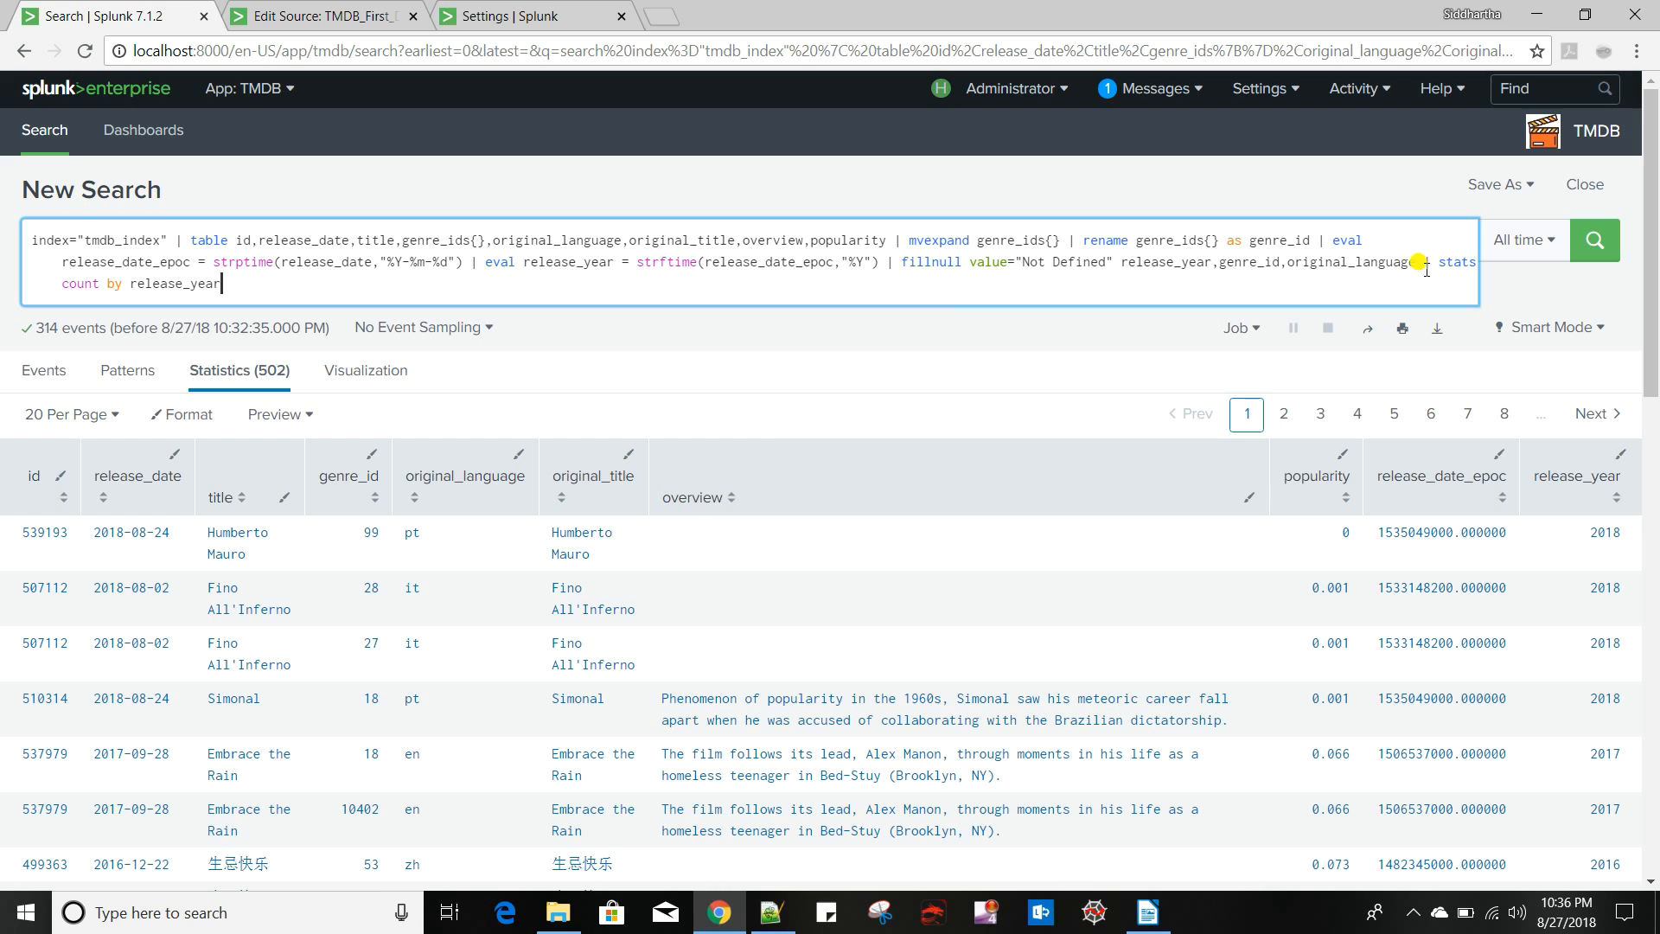
key("Return")
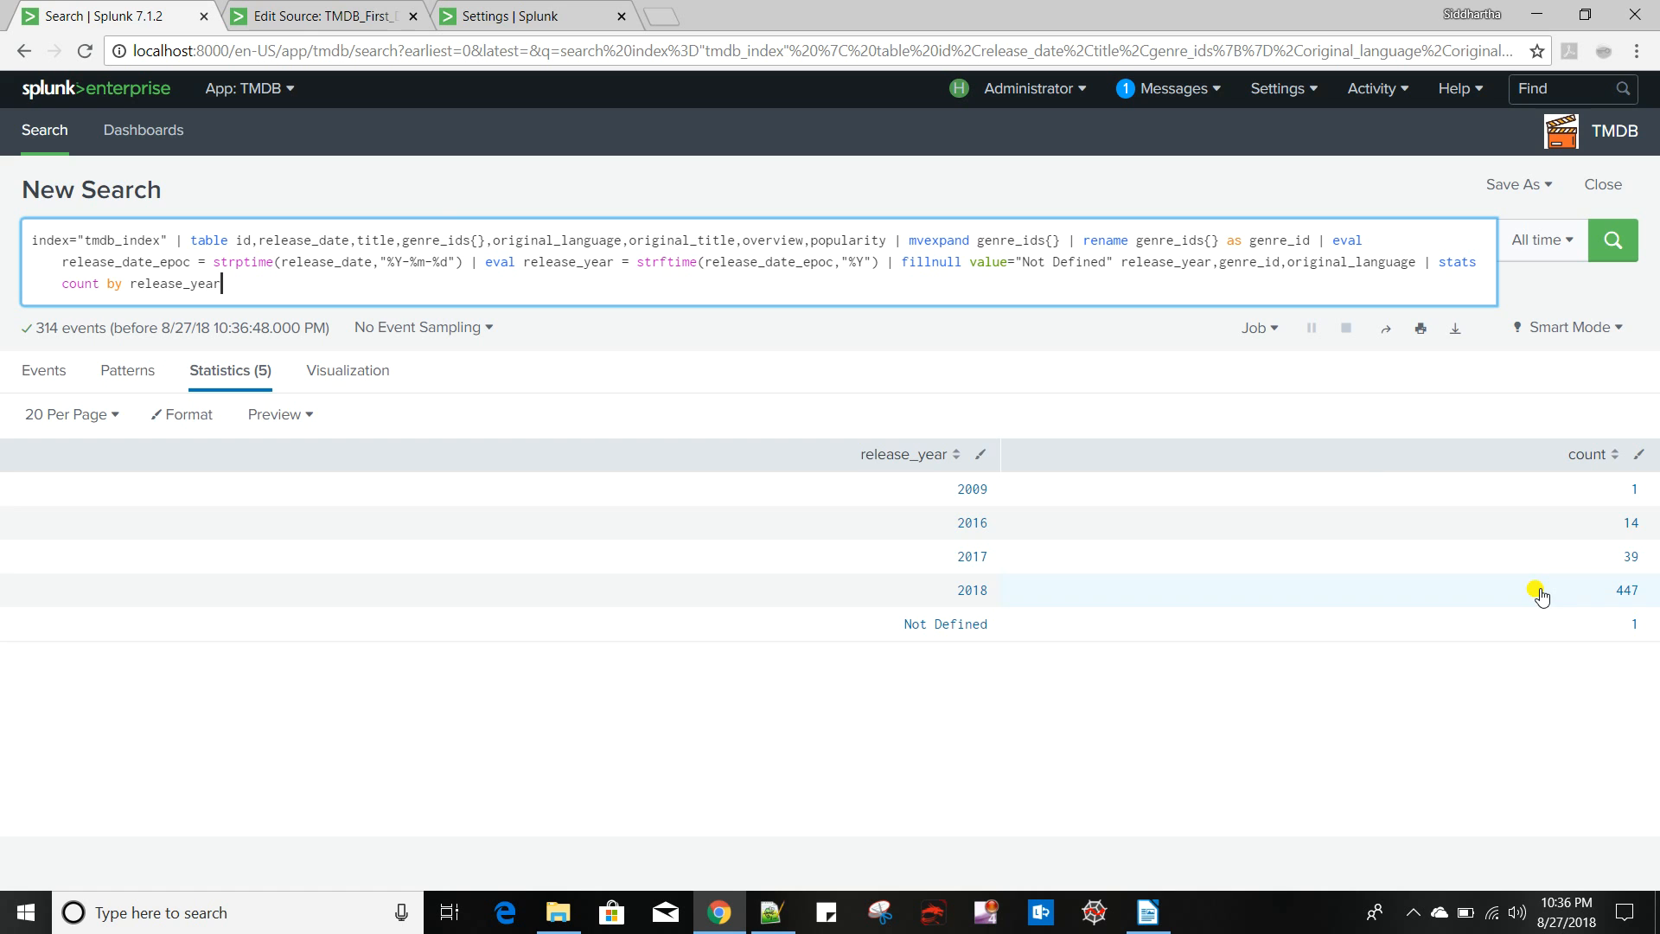
Compare the dropdown's search element in the dashboard source with the stats clause and results on the search page
left_click(294, 17)
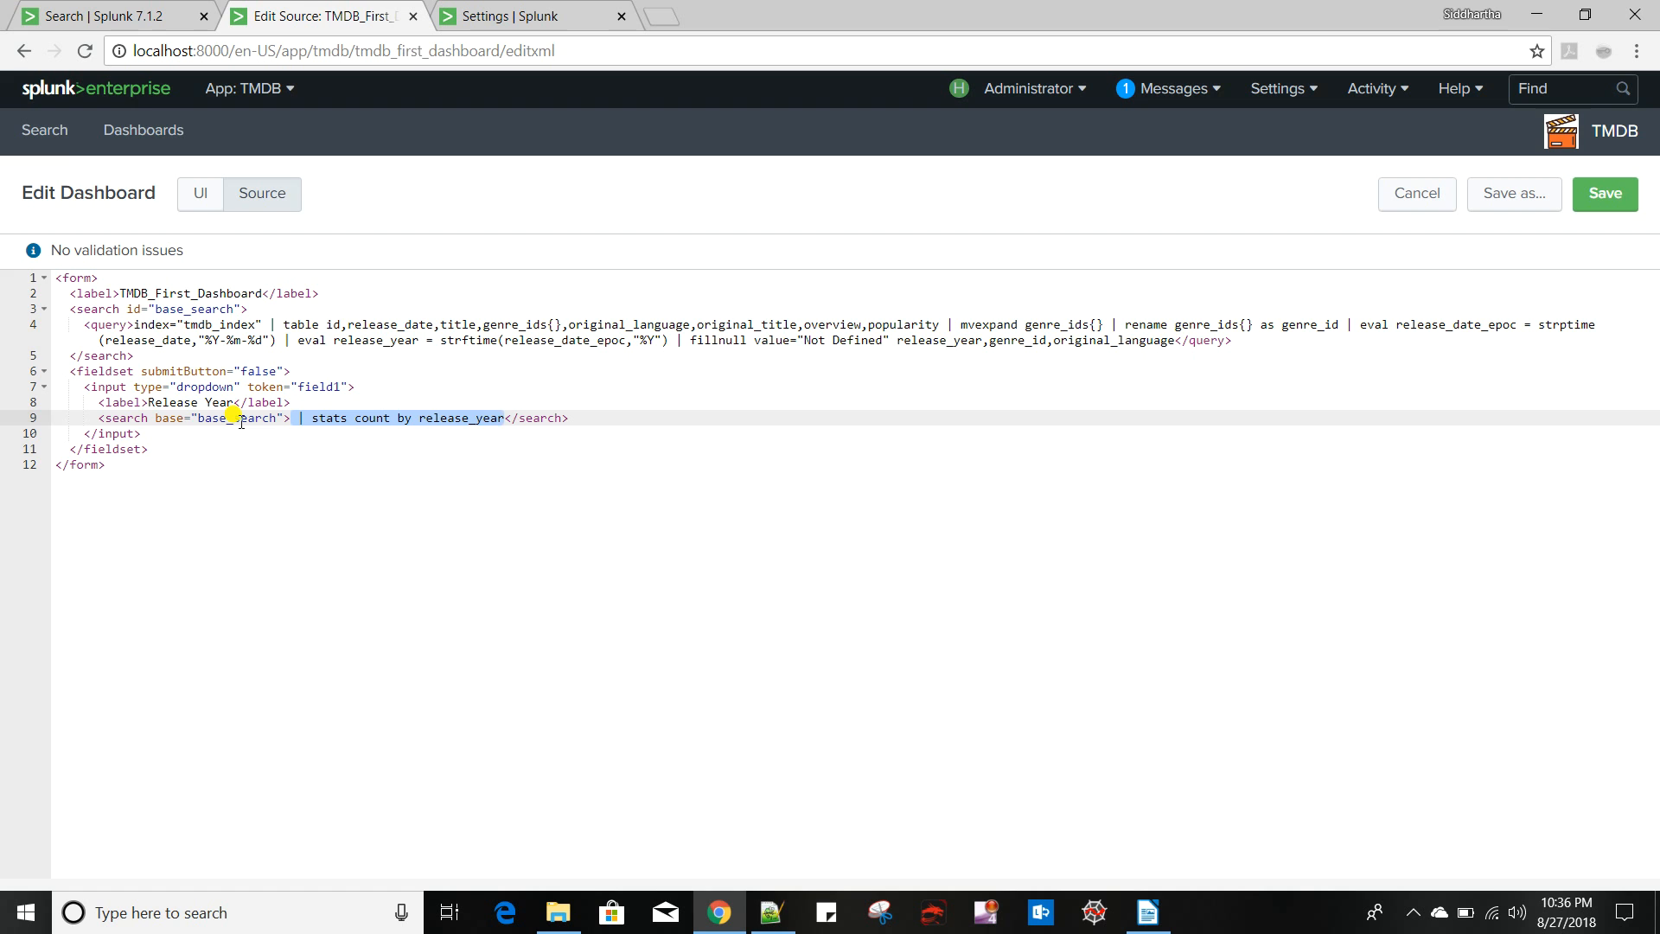
left_click(125, 24)
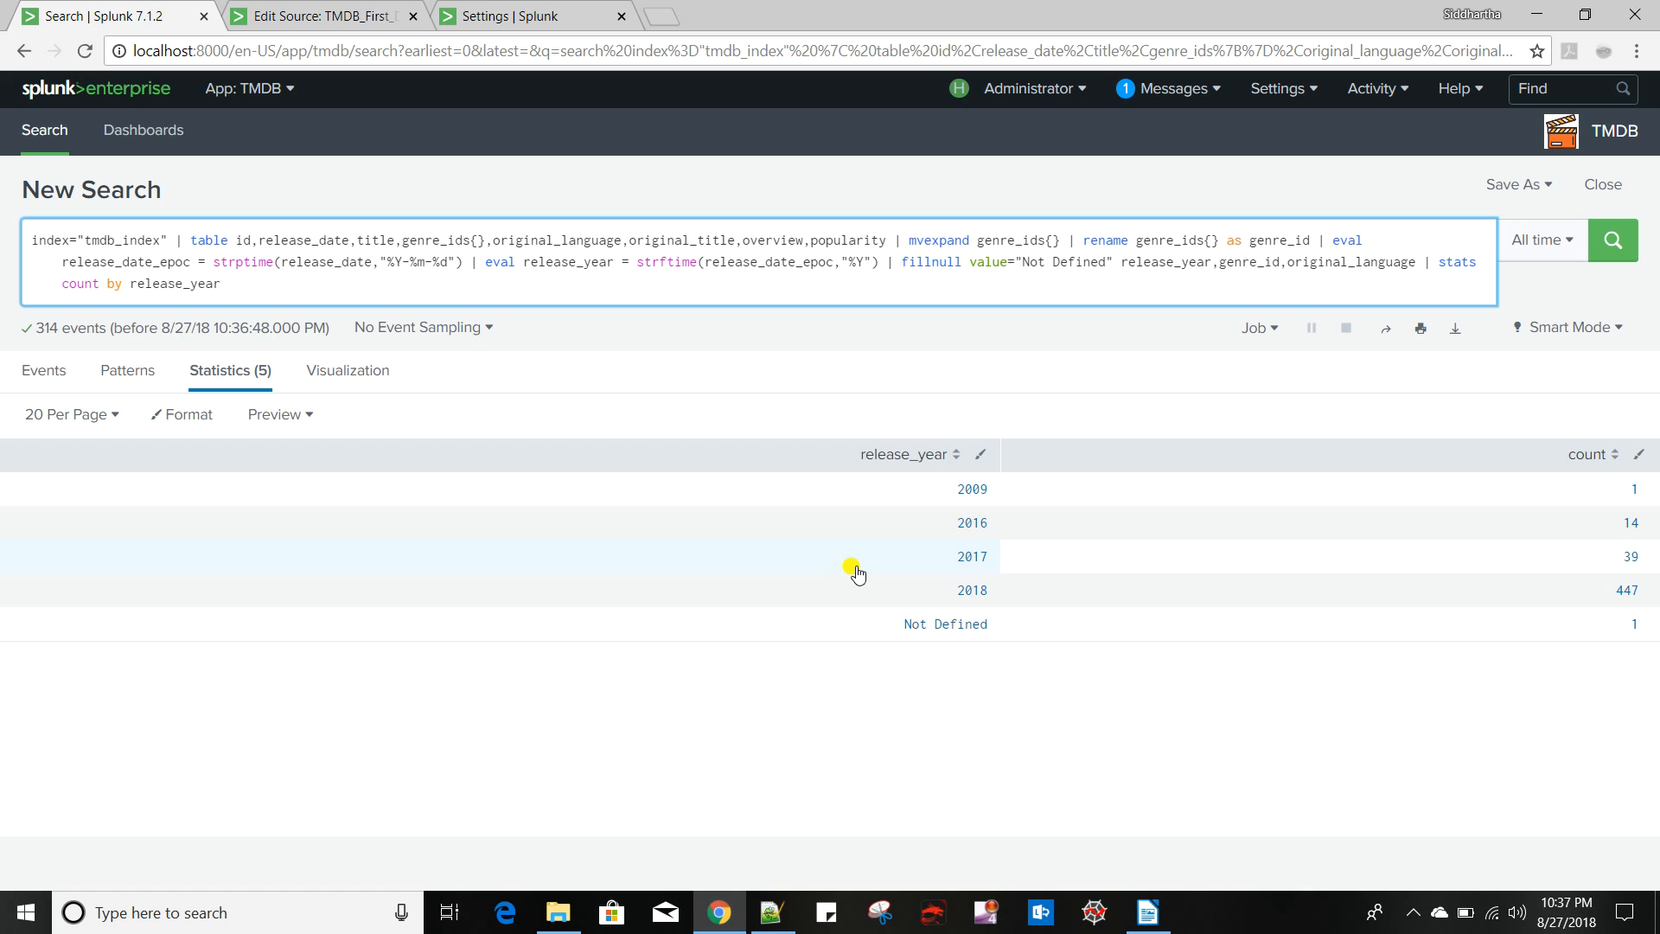
double_click(1460, 262)
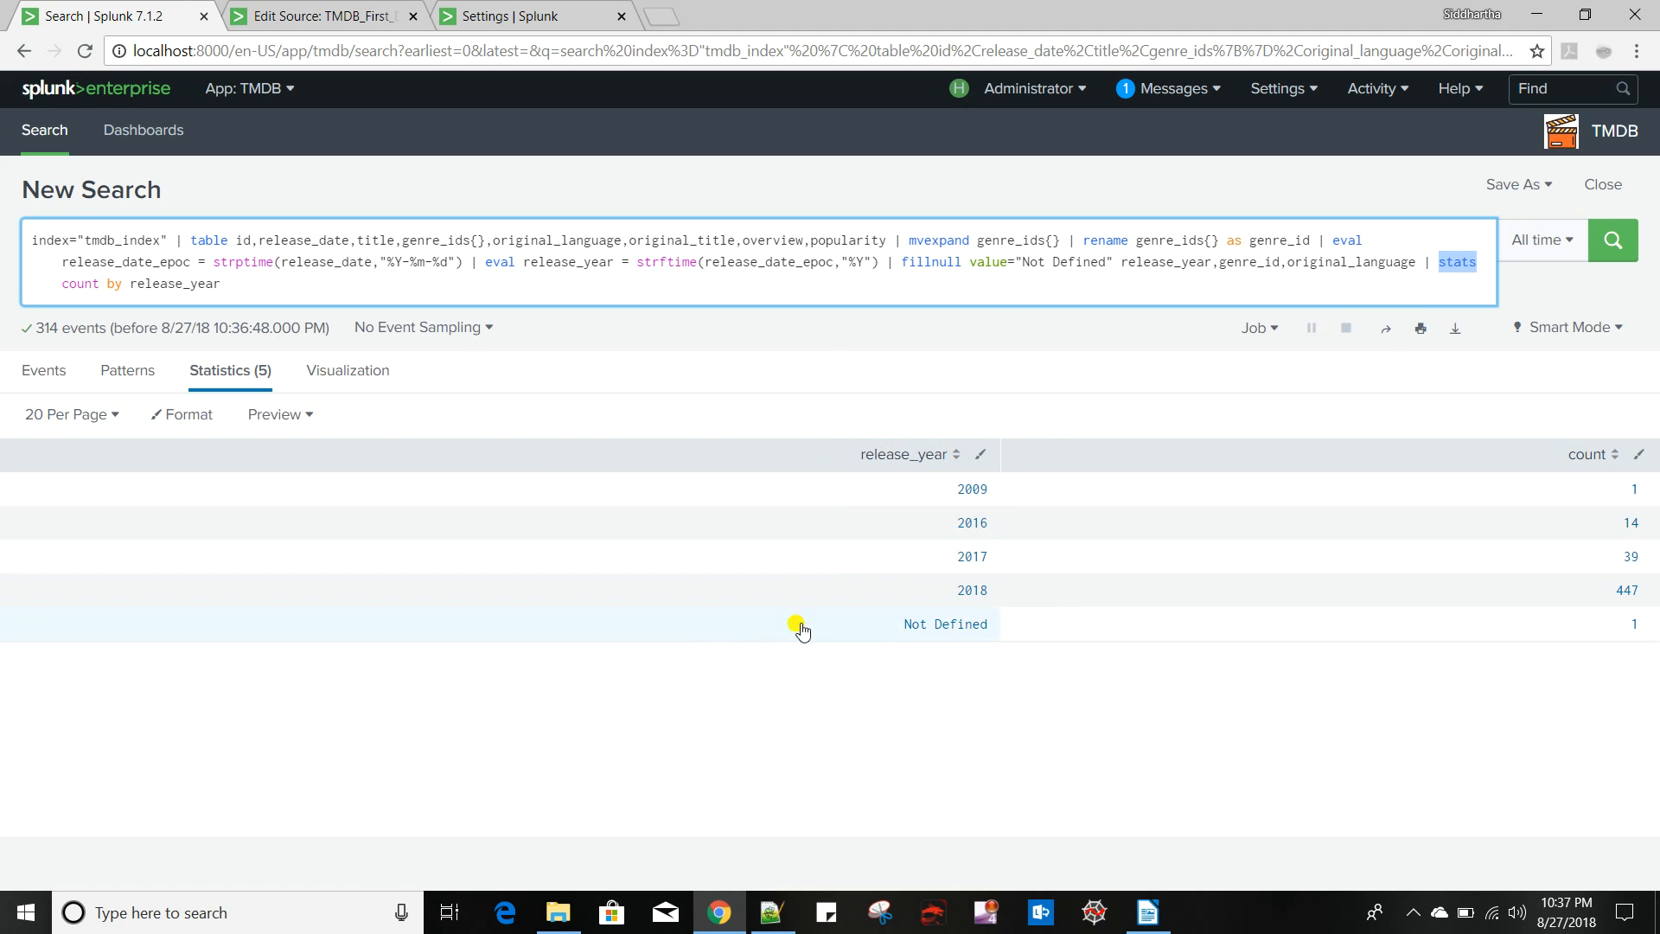
In the dashboard source, change the dropdown input's token to release_year and save the dashboard
left_click(324, 15)
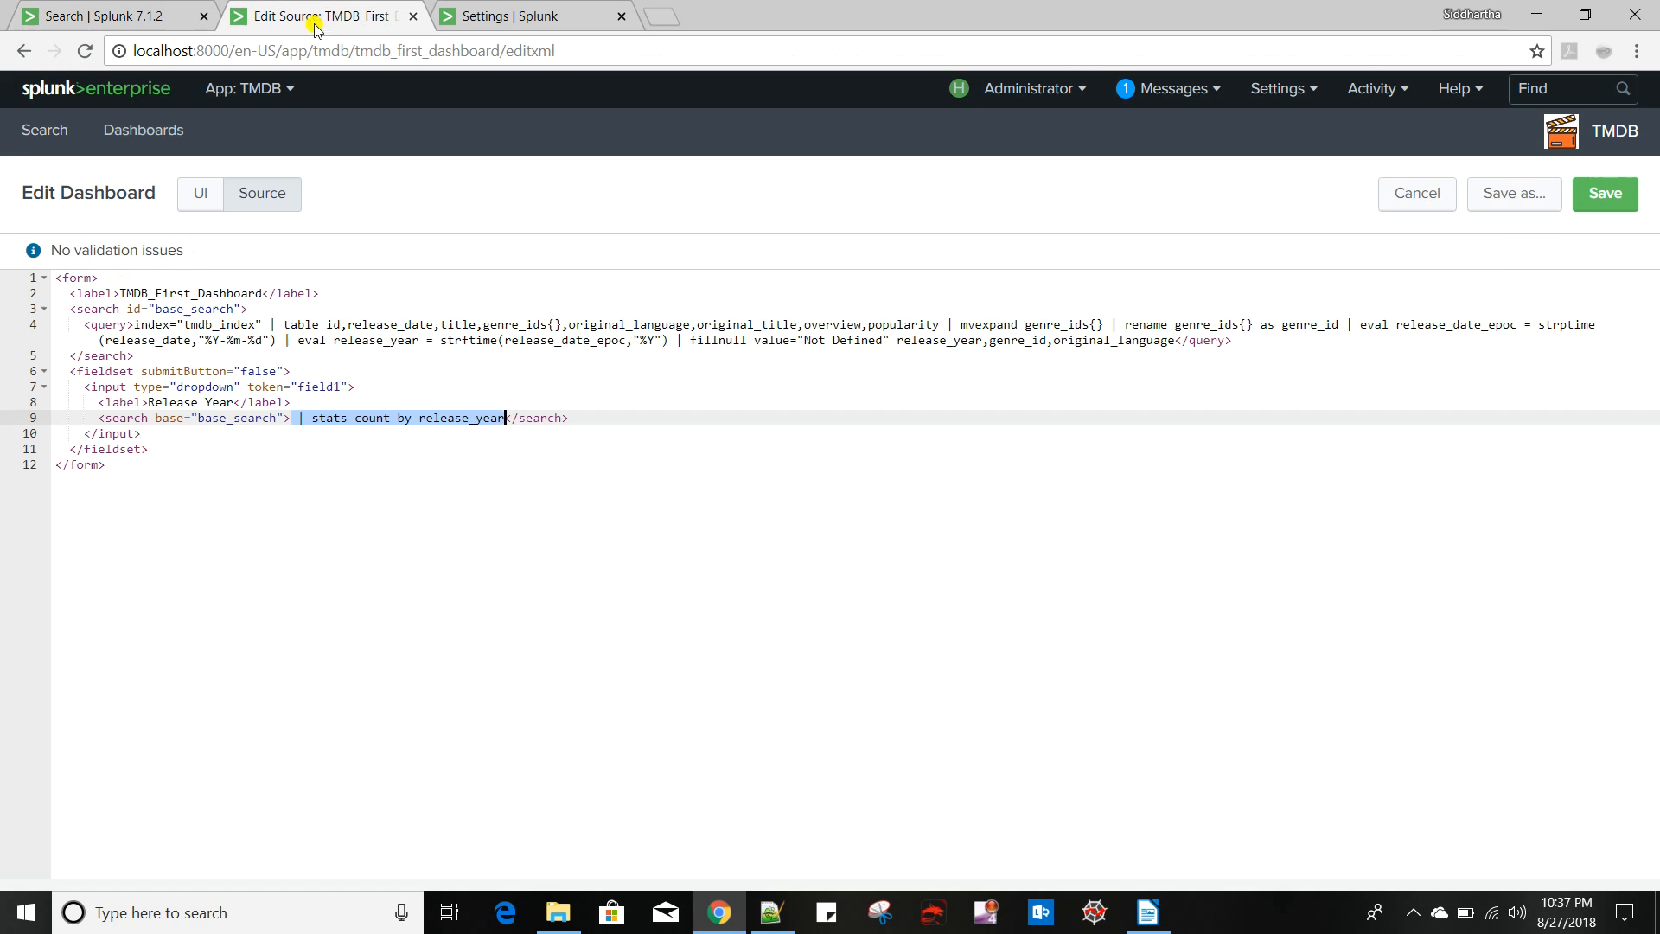
left_click(345, 387)
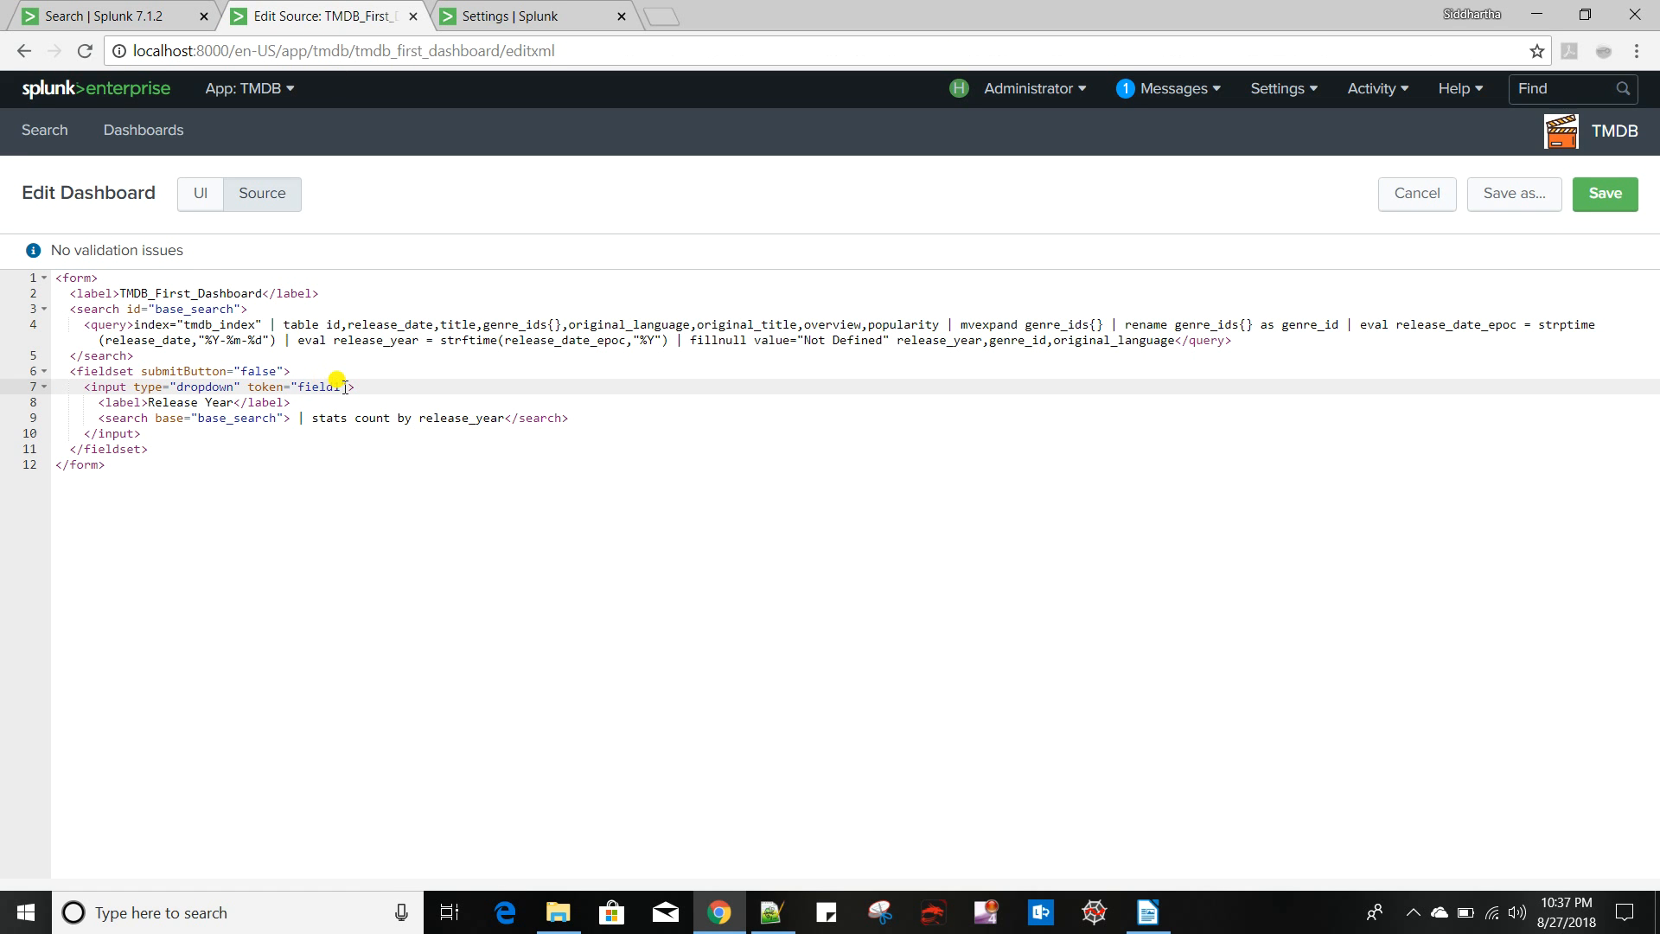
type("release_year")
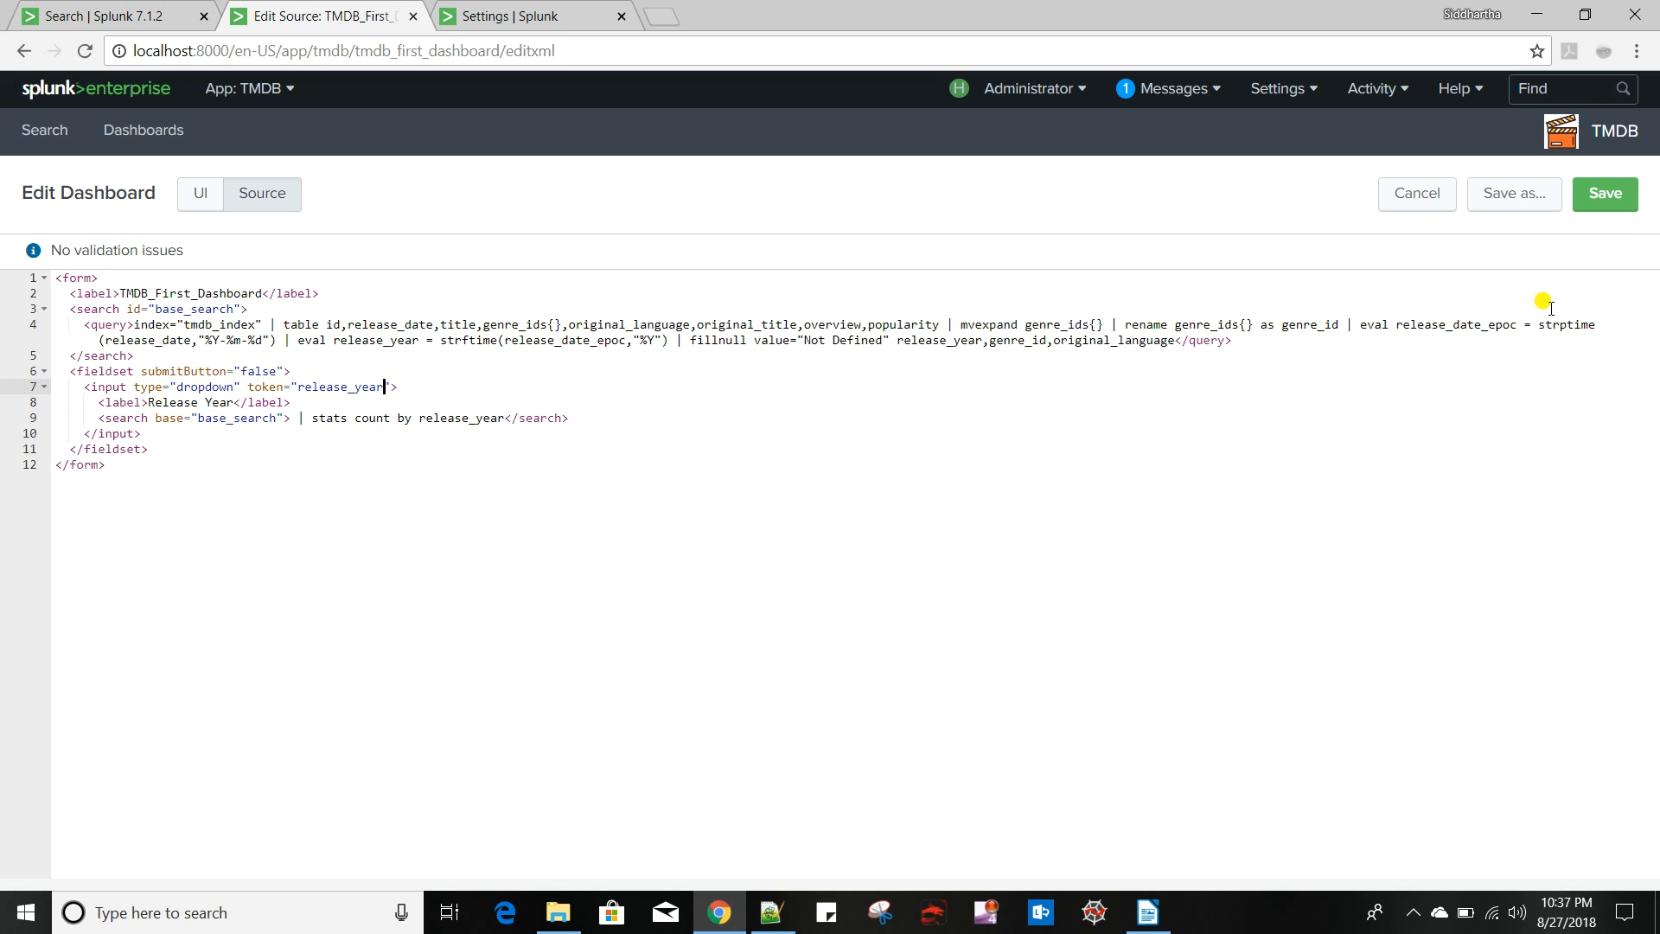
left_click(1605, 193)
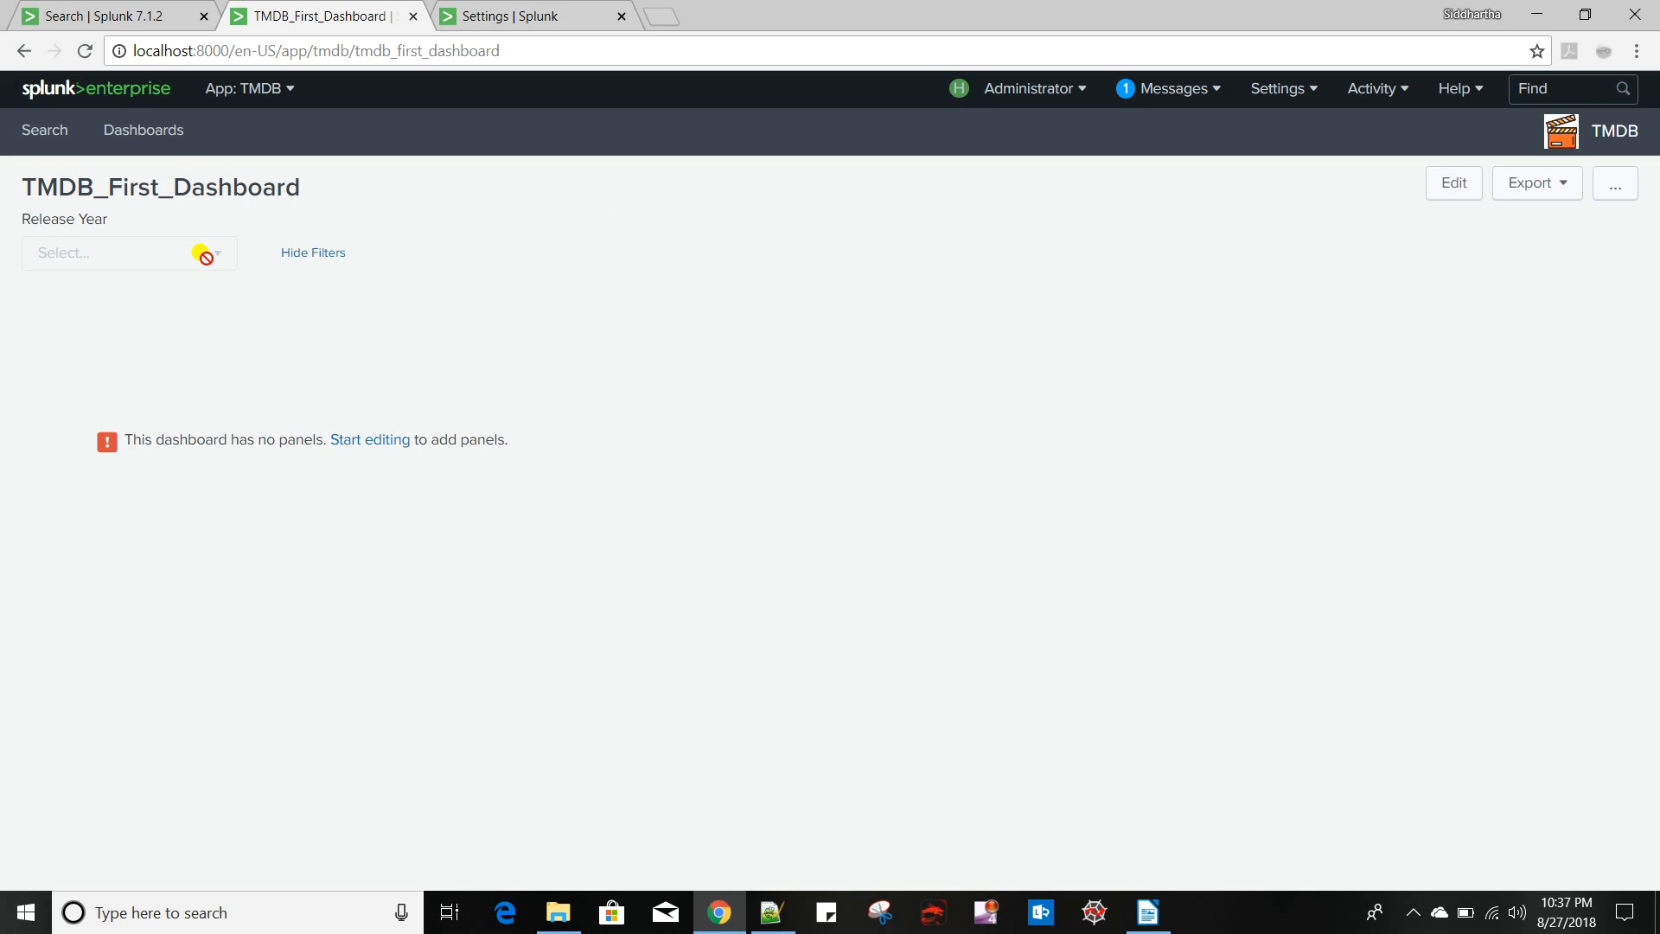
Try to enter "| stats count by release_year" as the search string in the Release Year input's dynamic options
left_click(1451, 189)
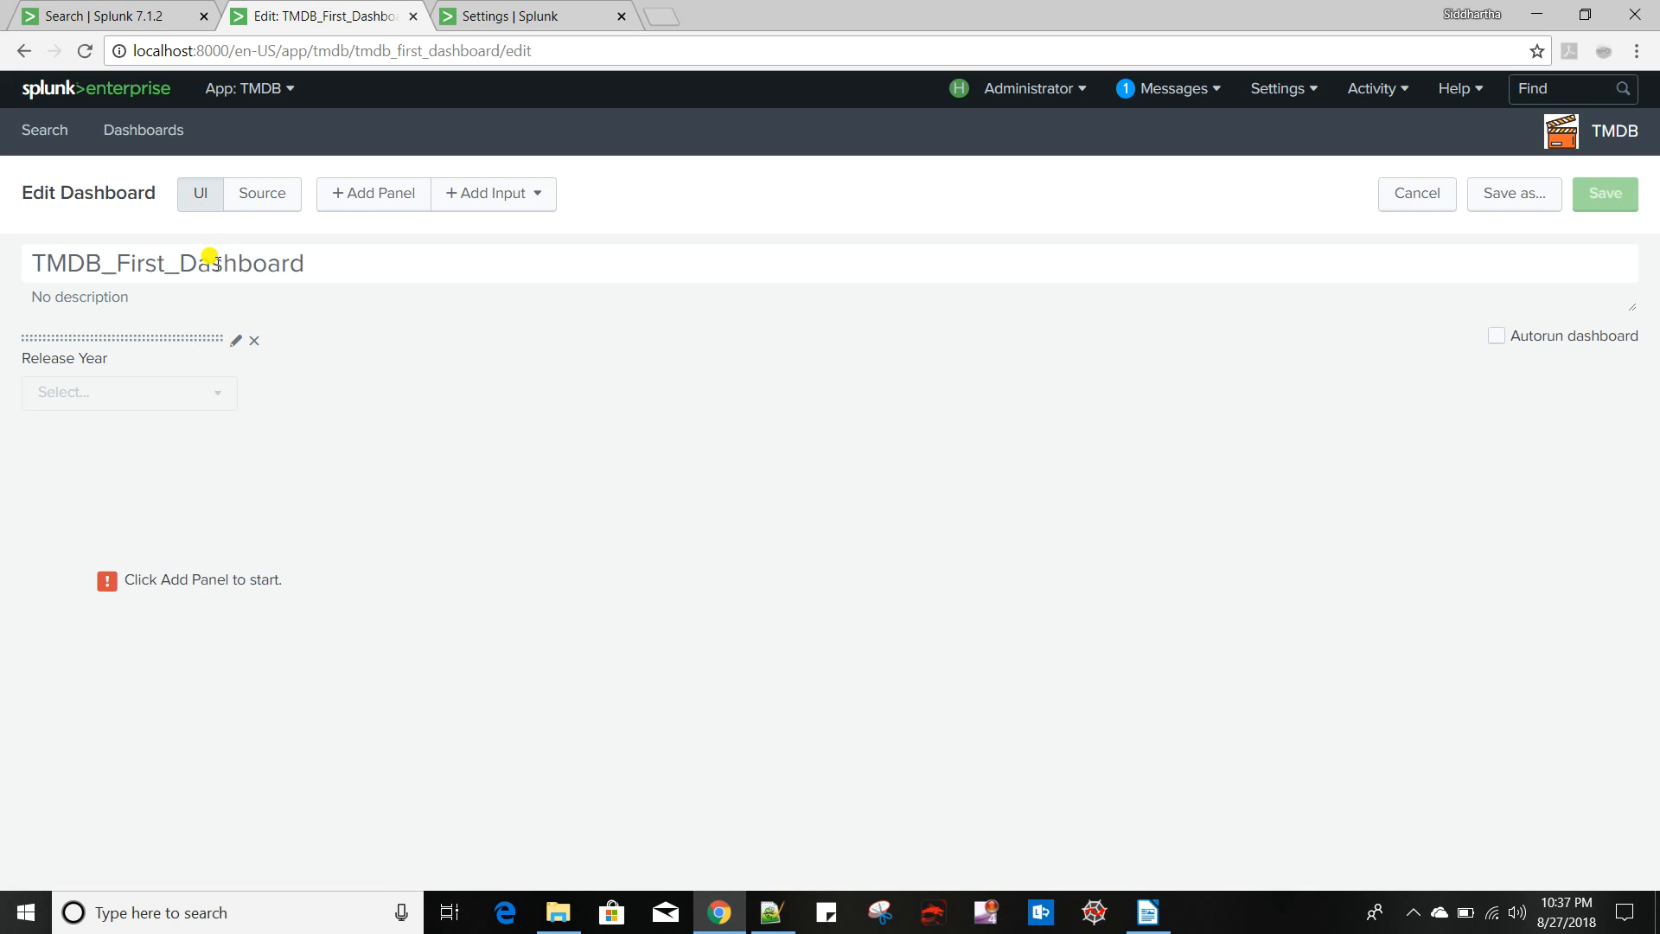
left_click(235, 340)
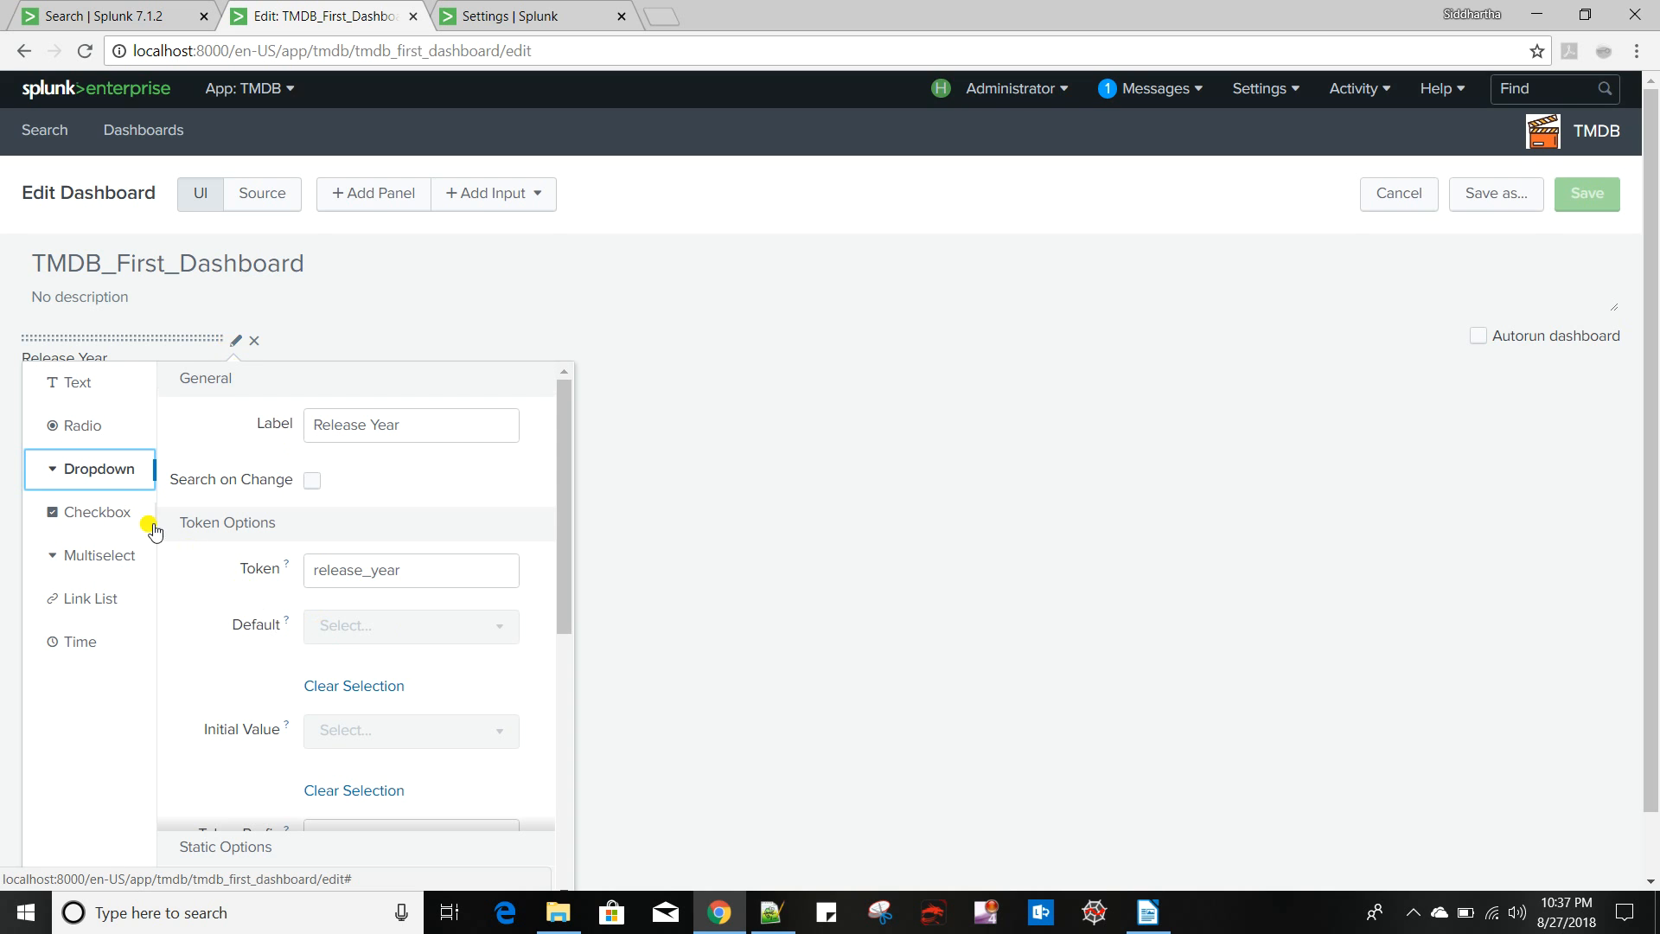
scroll(151, 523, "down", 1)
left_click(375, 362)
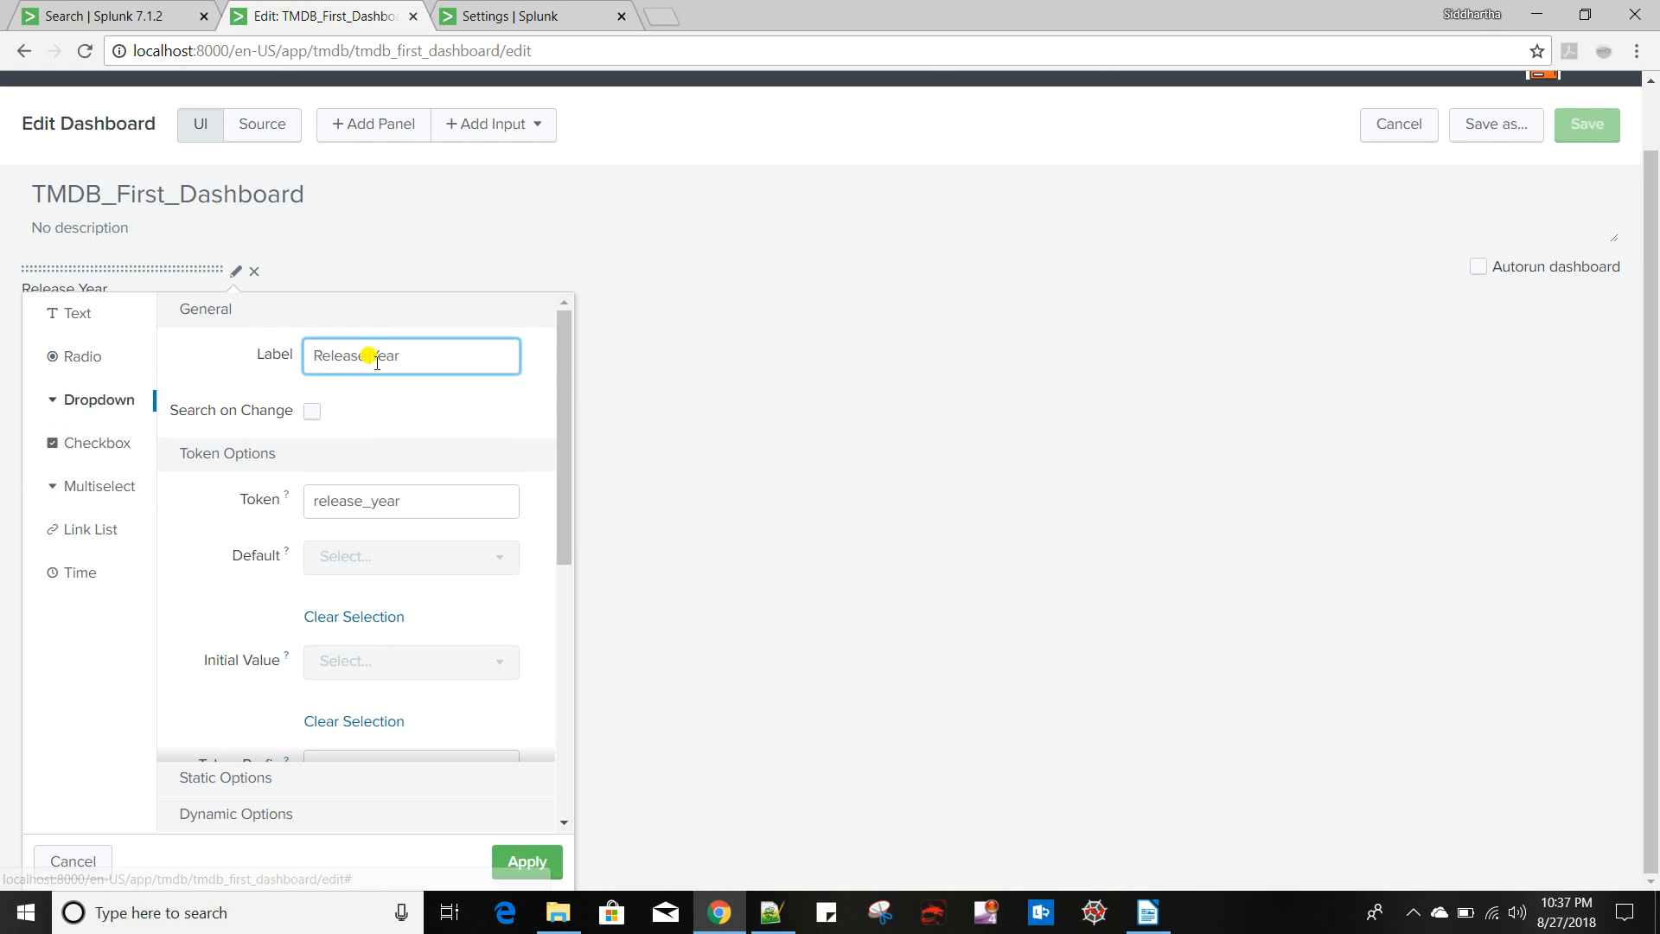
left_click(352, 498)
scroll(194, 601, "down", 4)
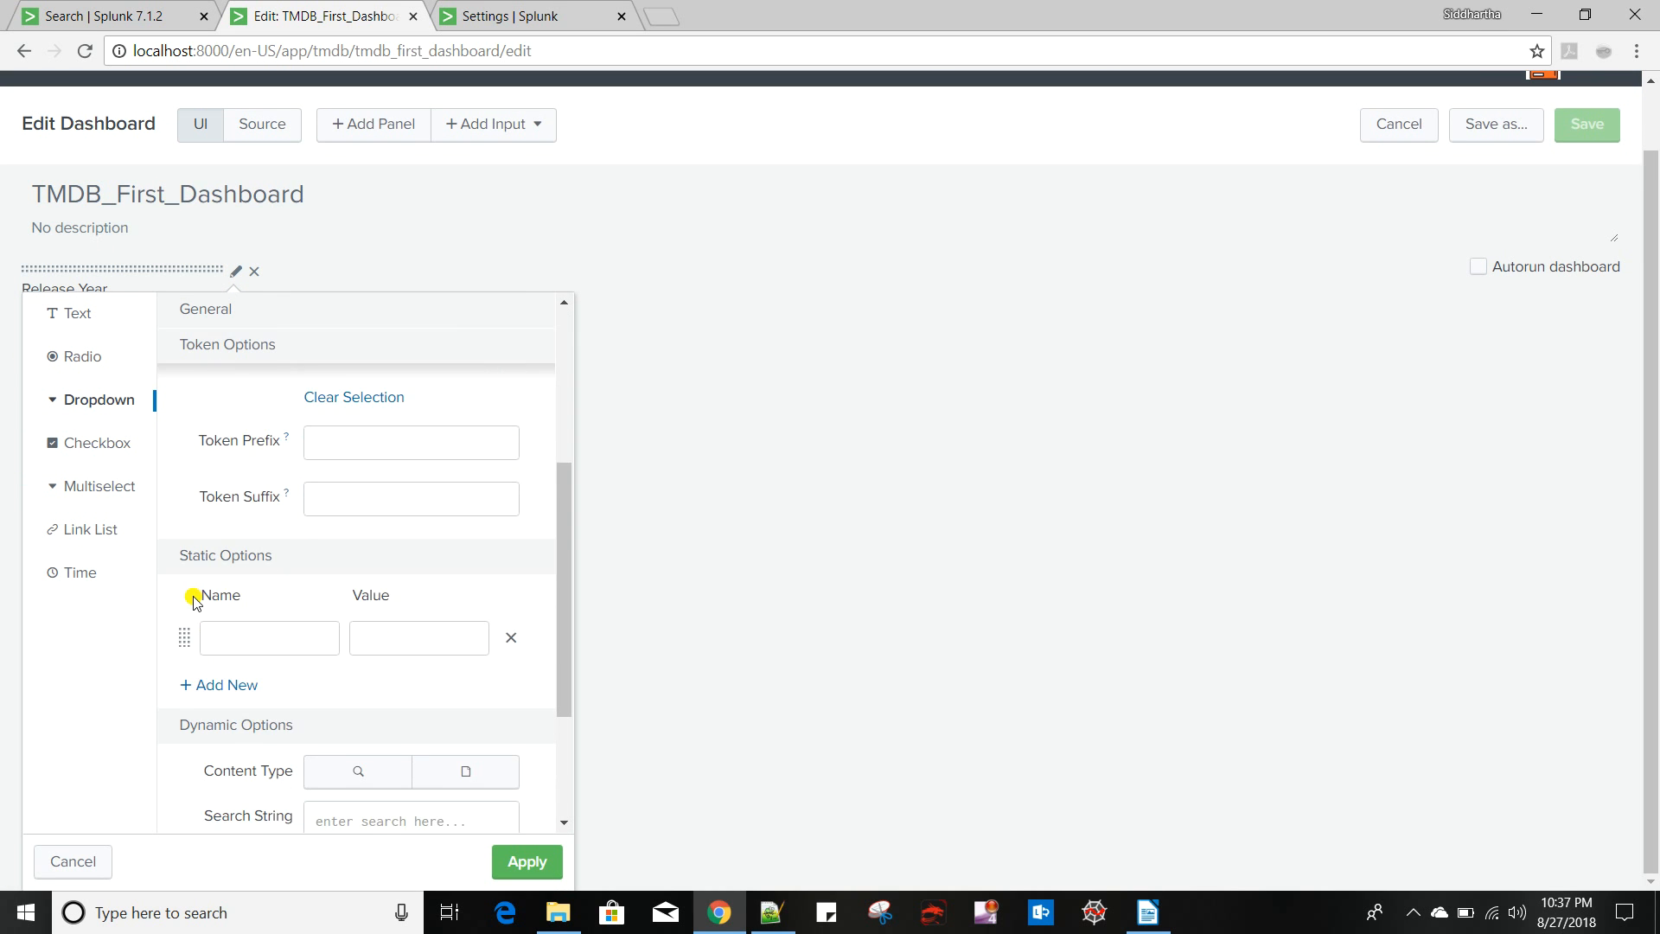
scroll(195, 601, "down", 3)
left_click(398, 620)
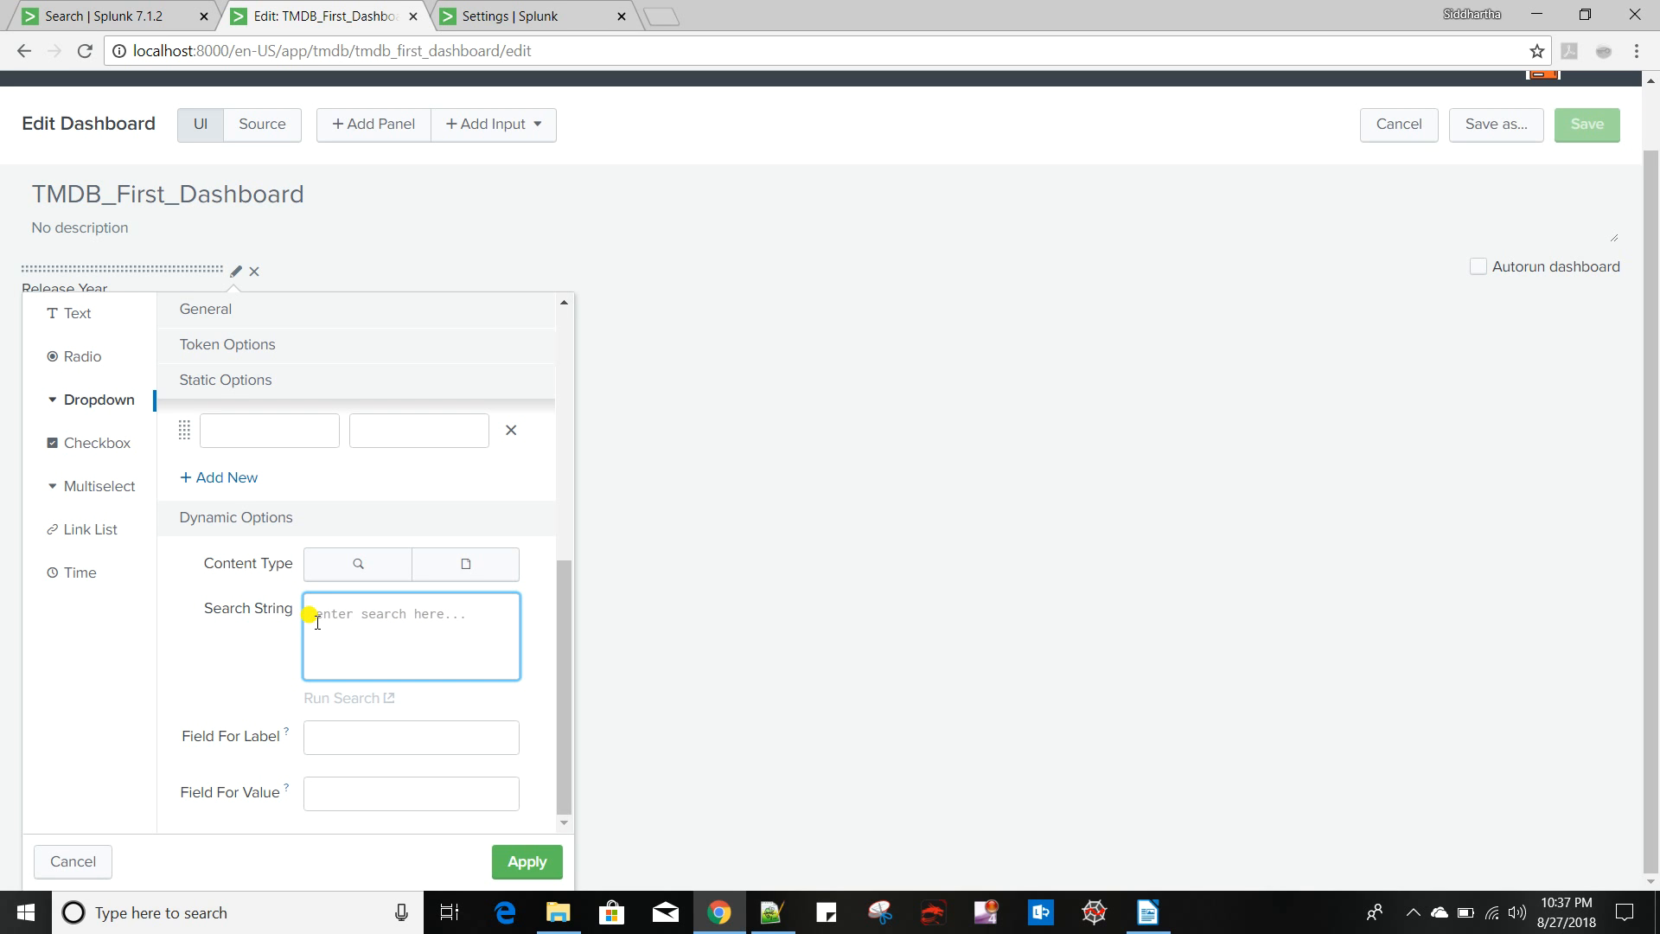
type("| stats")
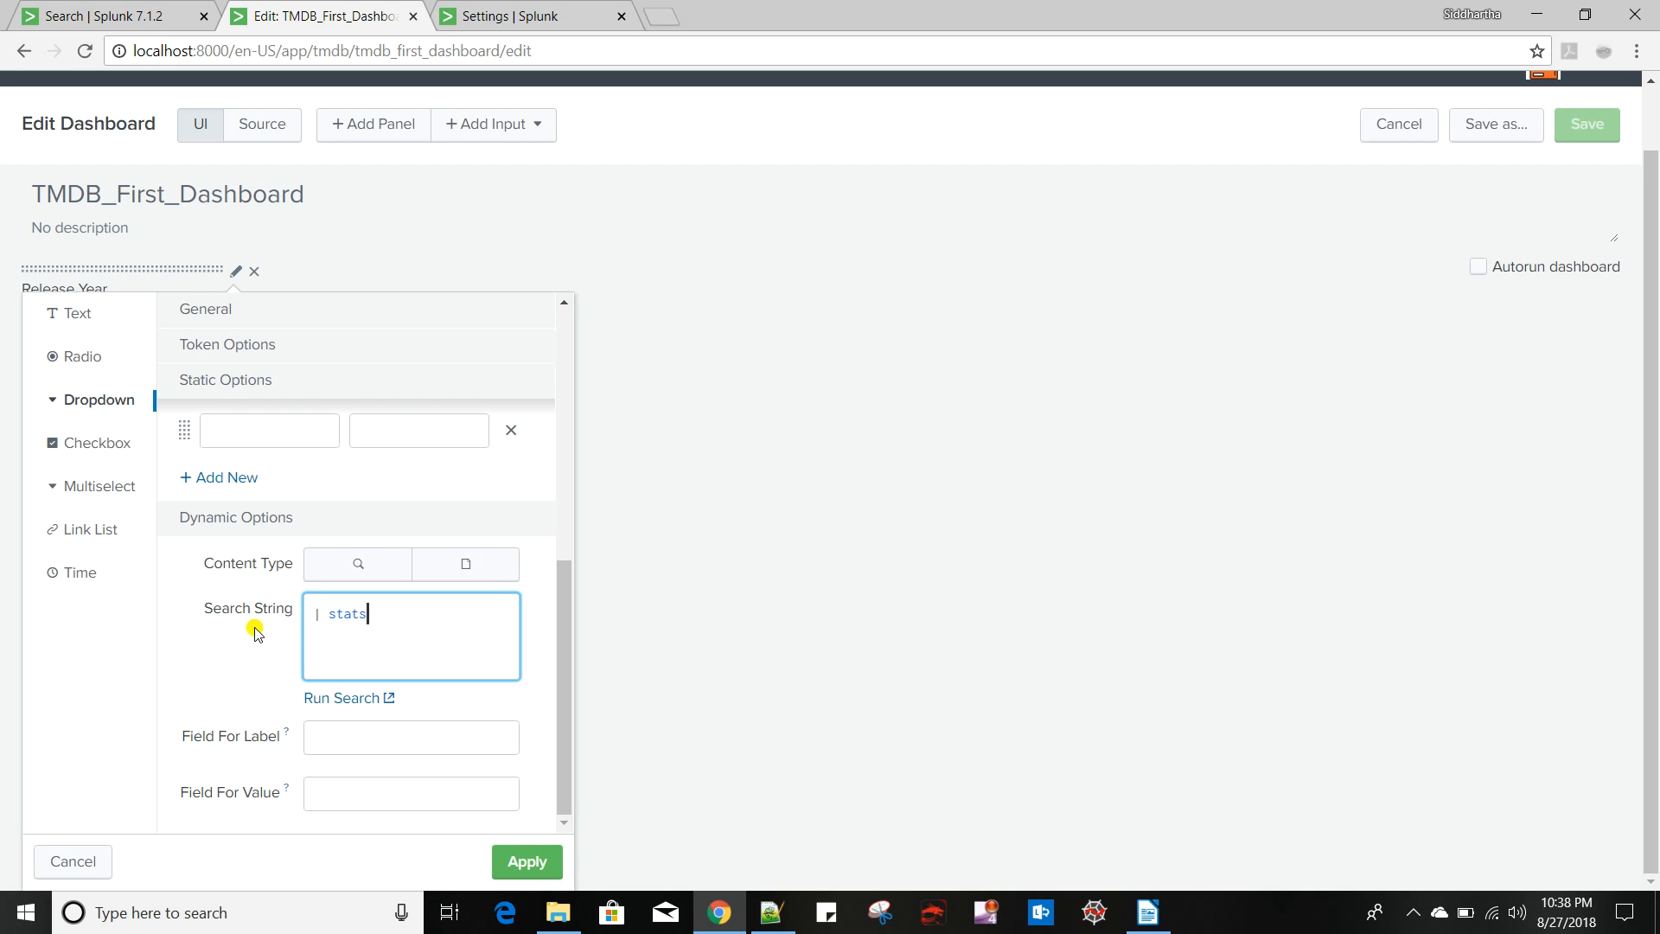
type(" count by release_year")
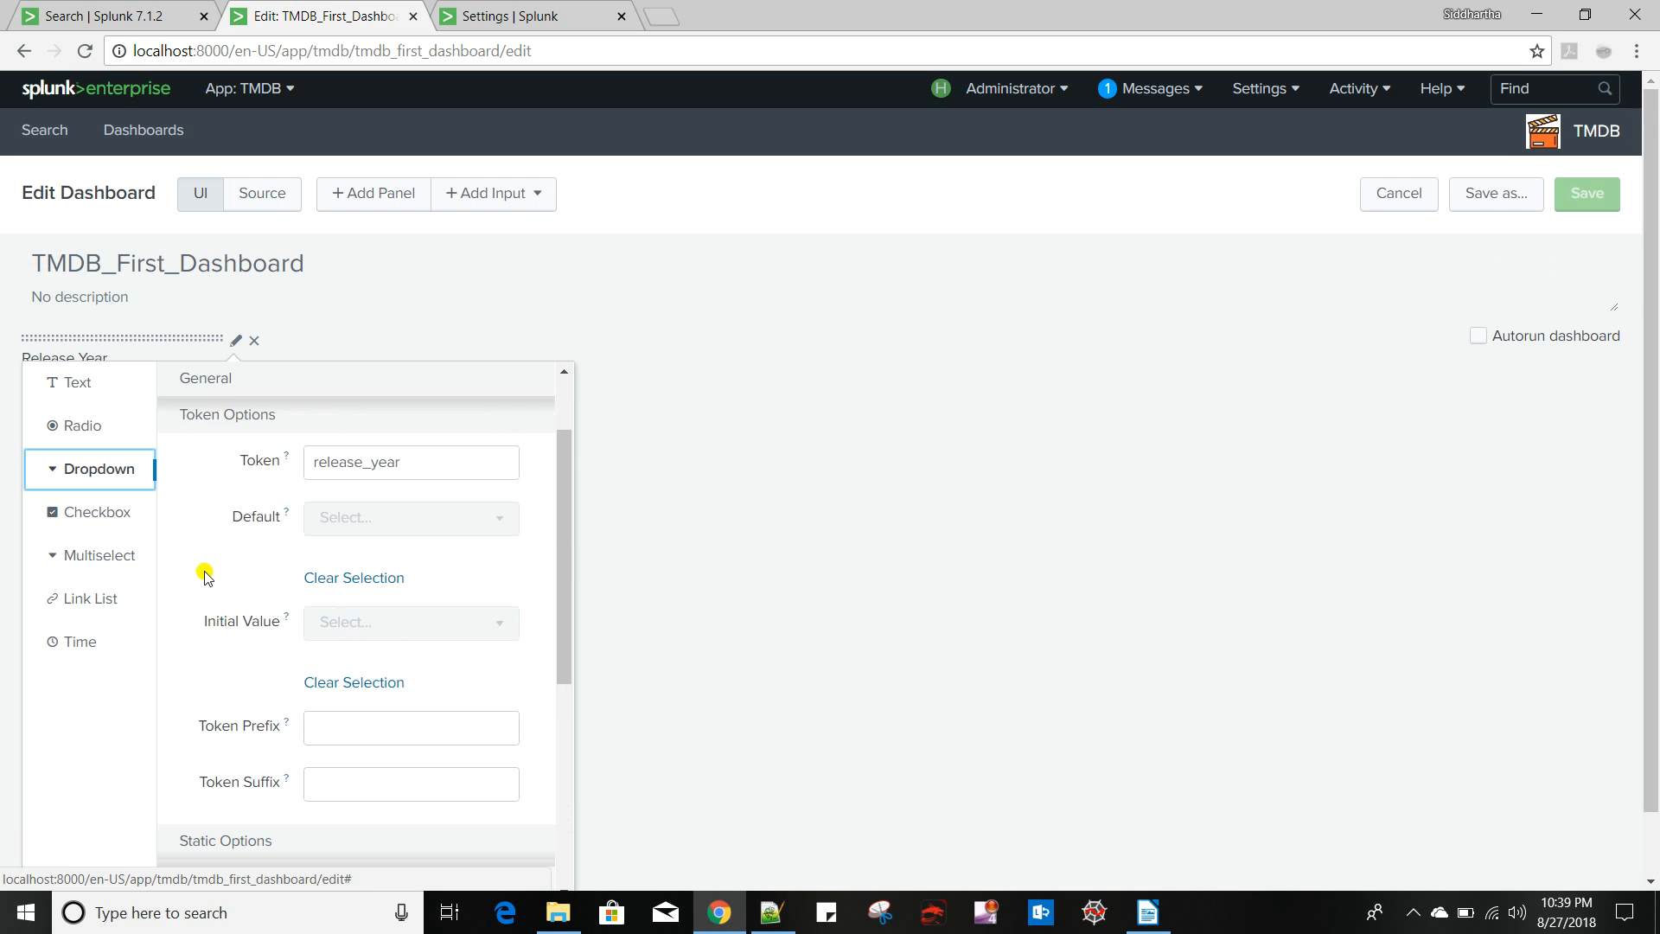
Check the Release Year input's token, static and dynamic options, and leave its settings without applying anything
scroll(212, 605, "down", 5)
left_click(358, 716)
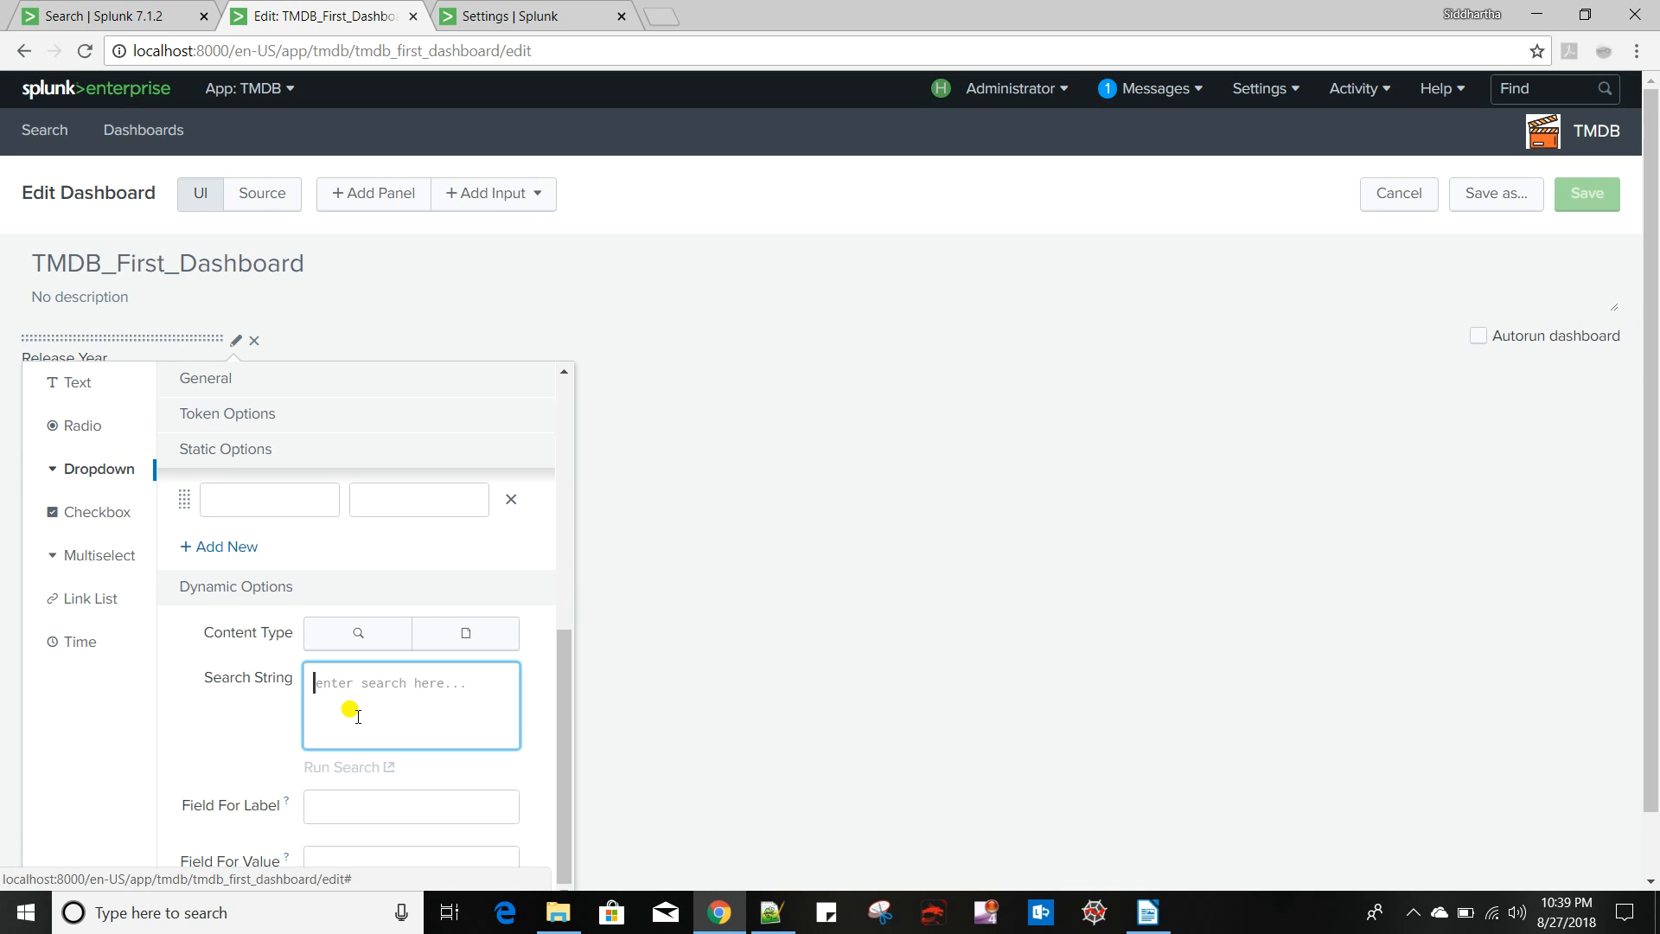
scroll(229, 661, "down", 1)
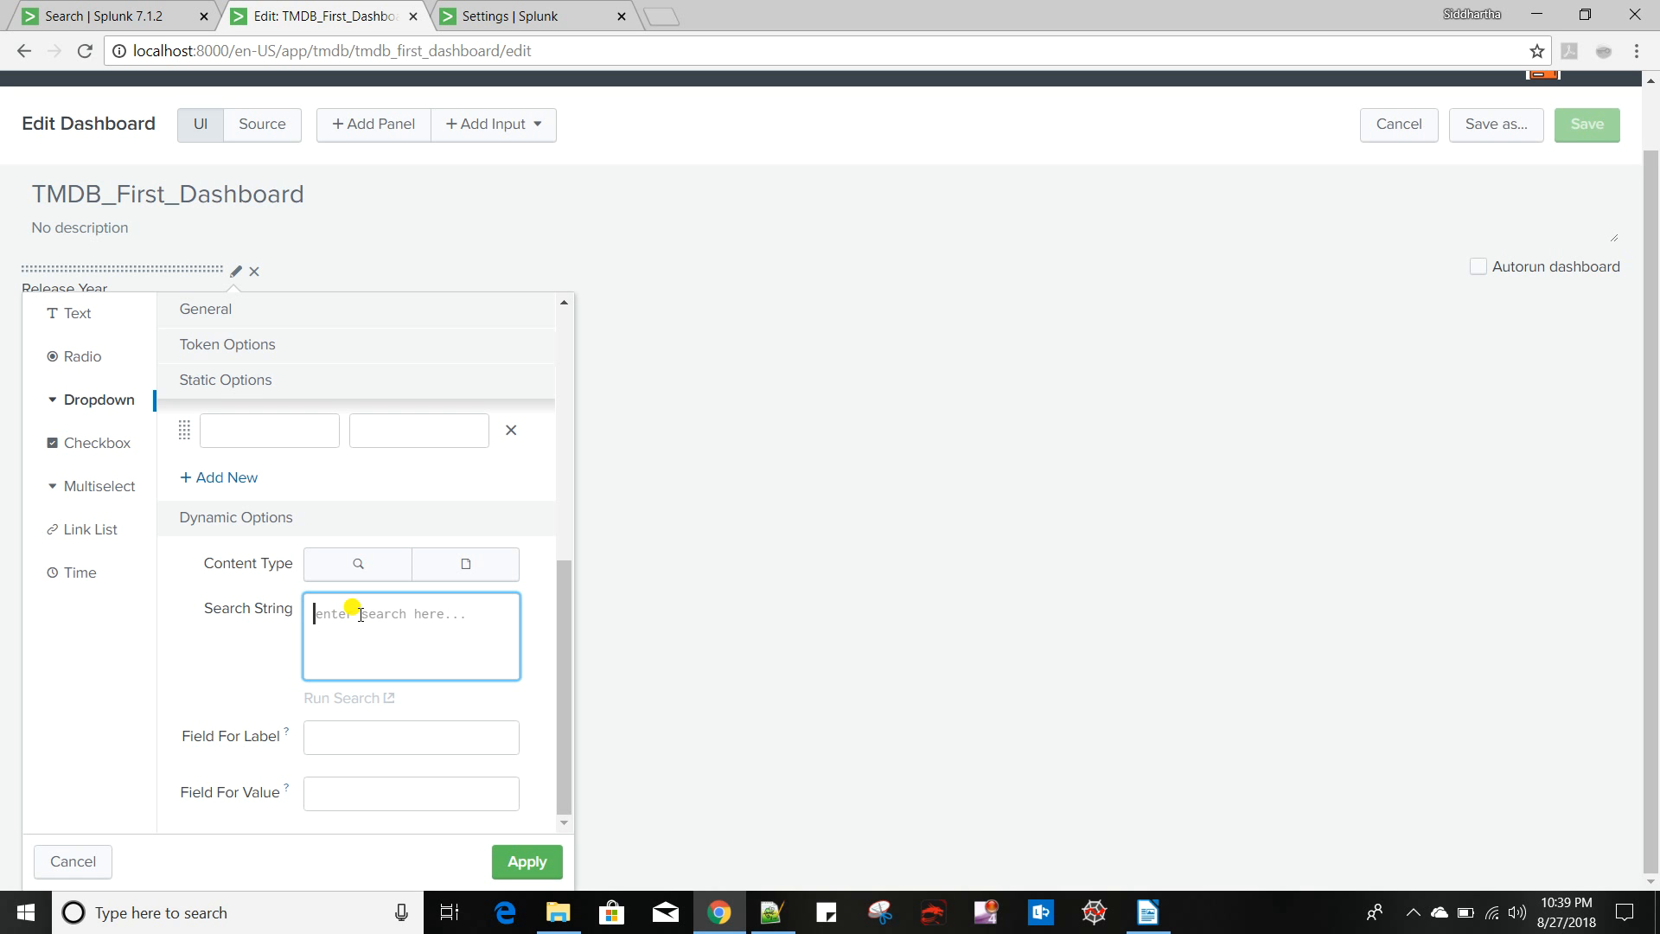
scroll(332, 670, "up", 3)
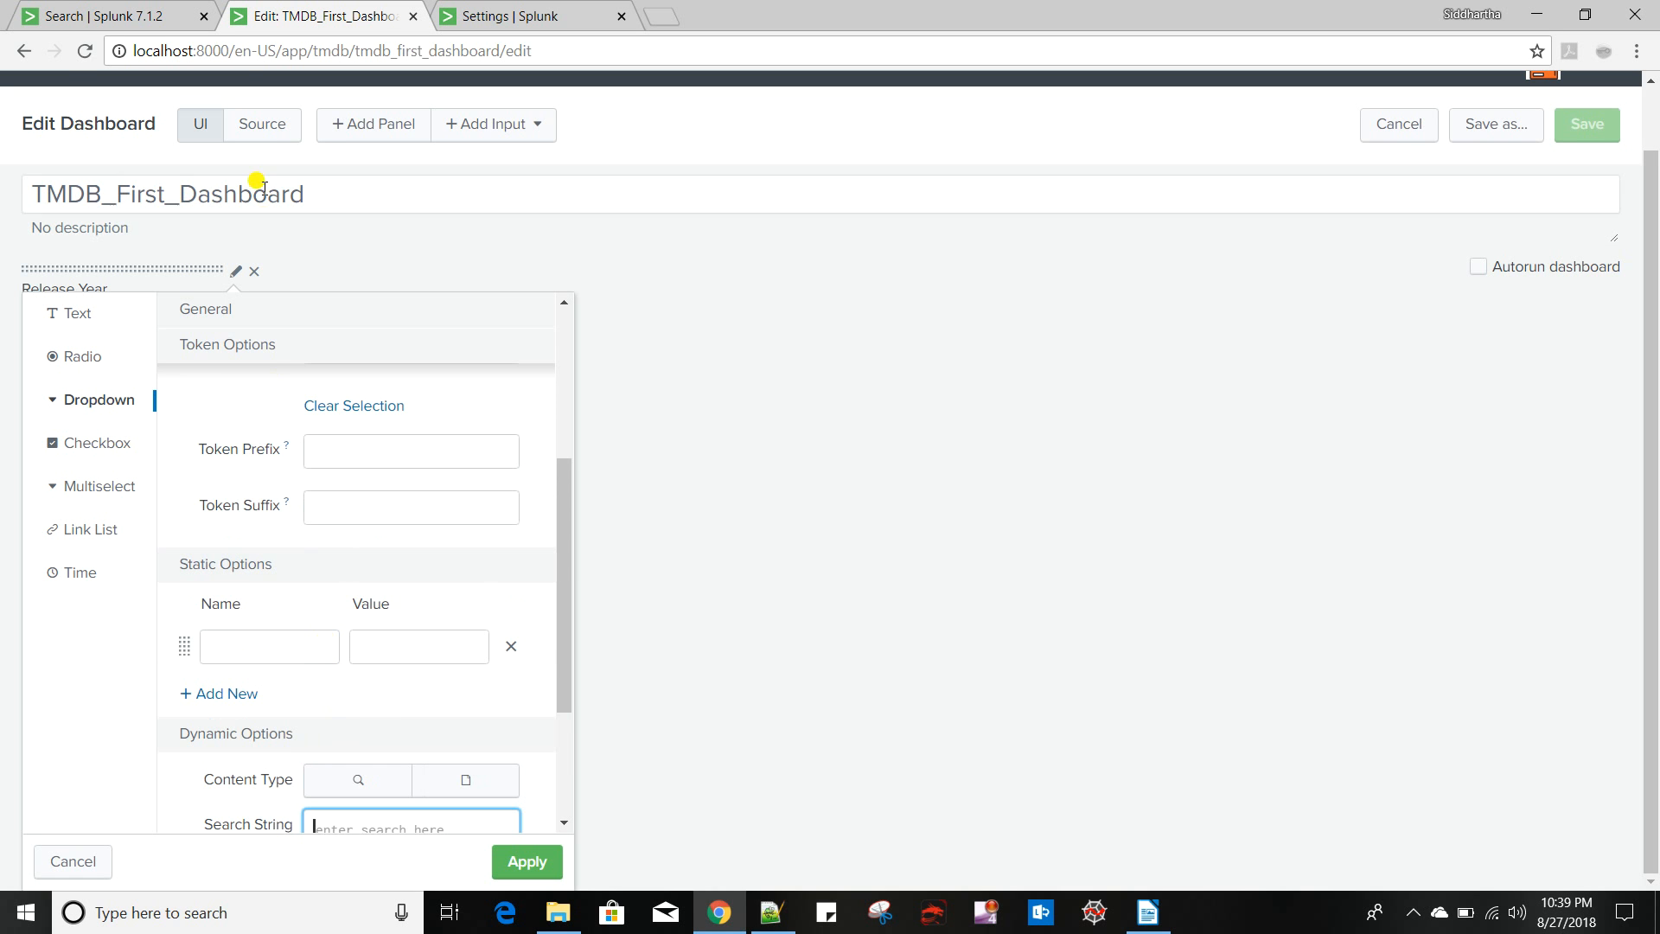
left_click(268, 138)
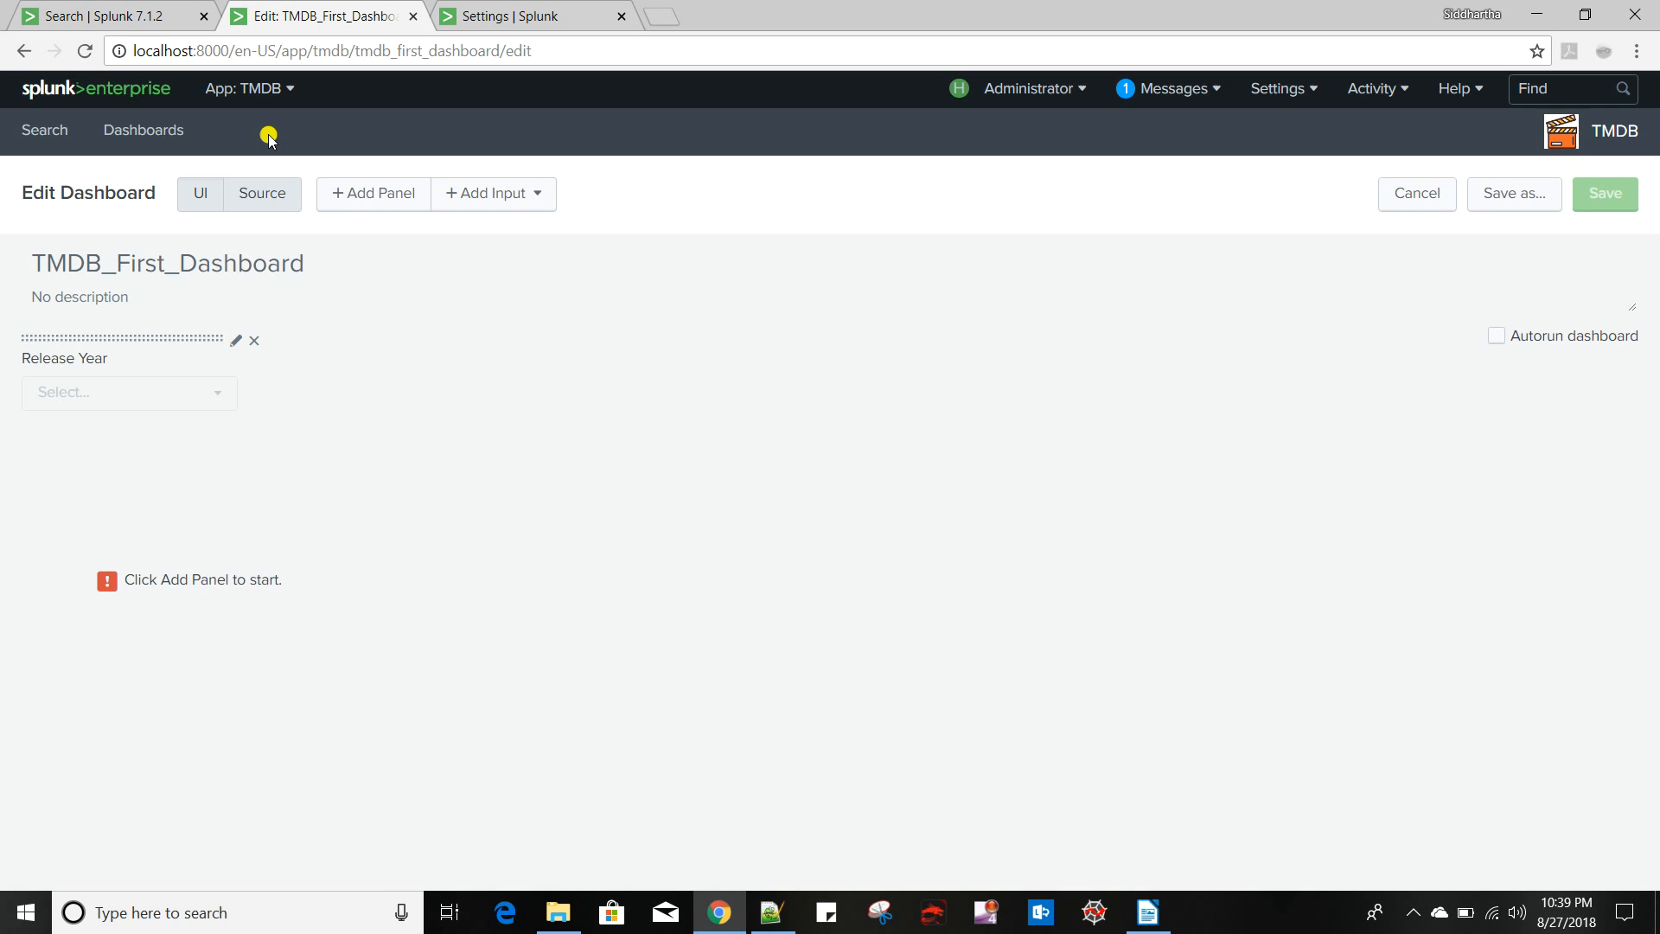
In the dashboard source, add an empty query element on a new line inside the Release Year search element
left_click(268, 203)
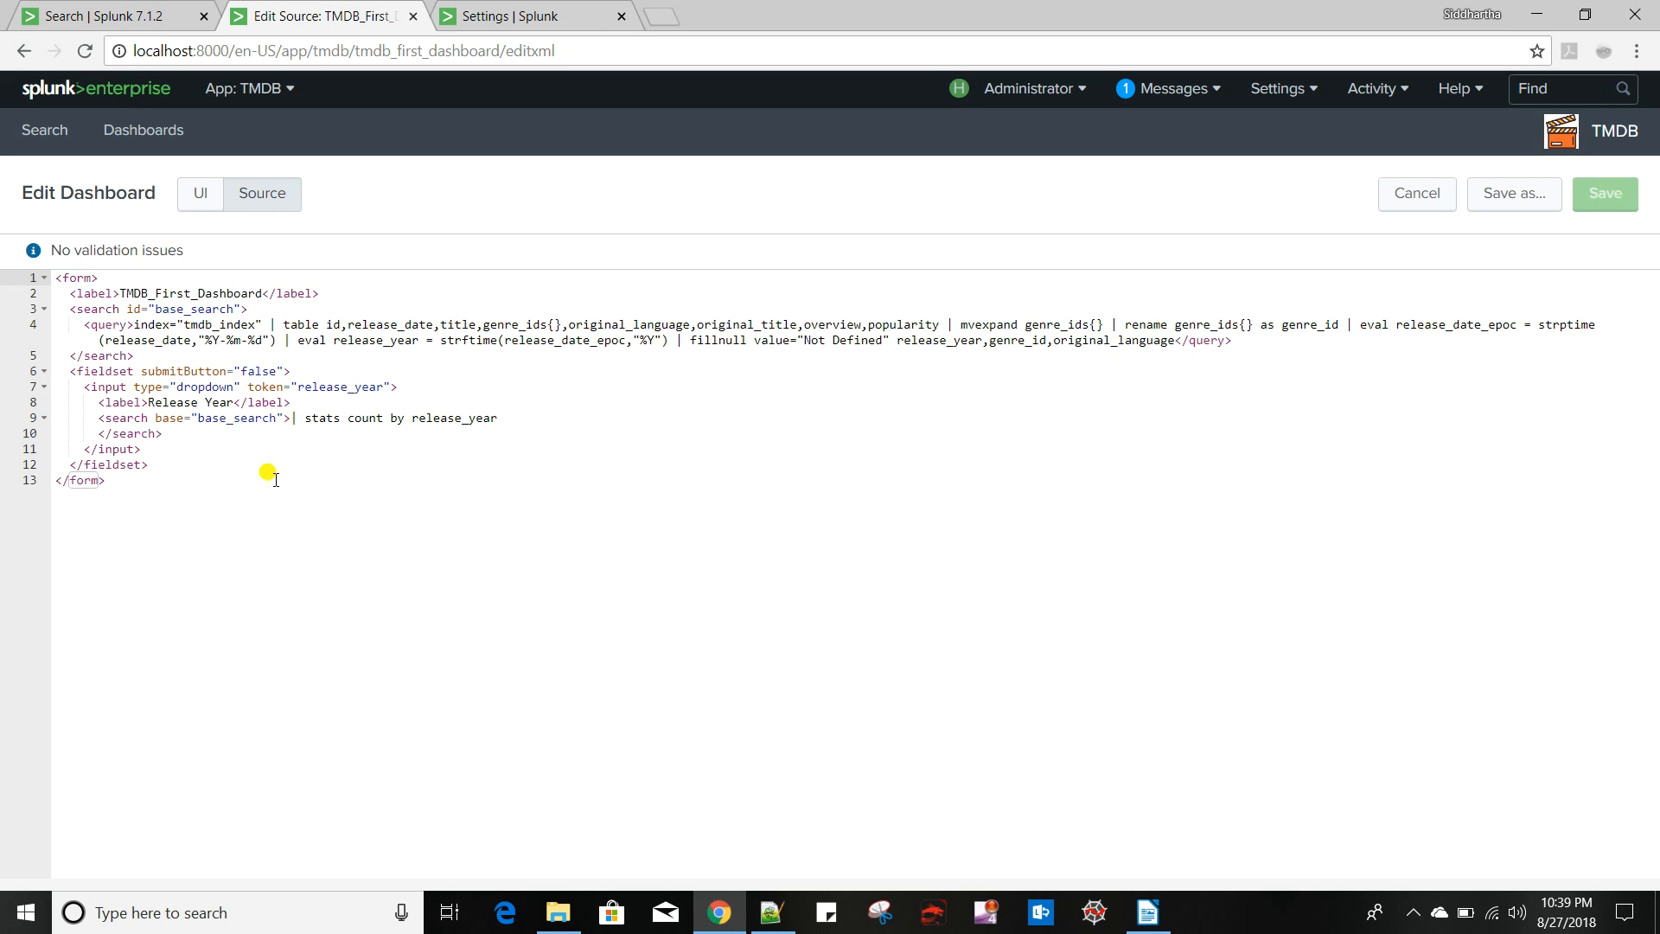
left_click(294, 419)
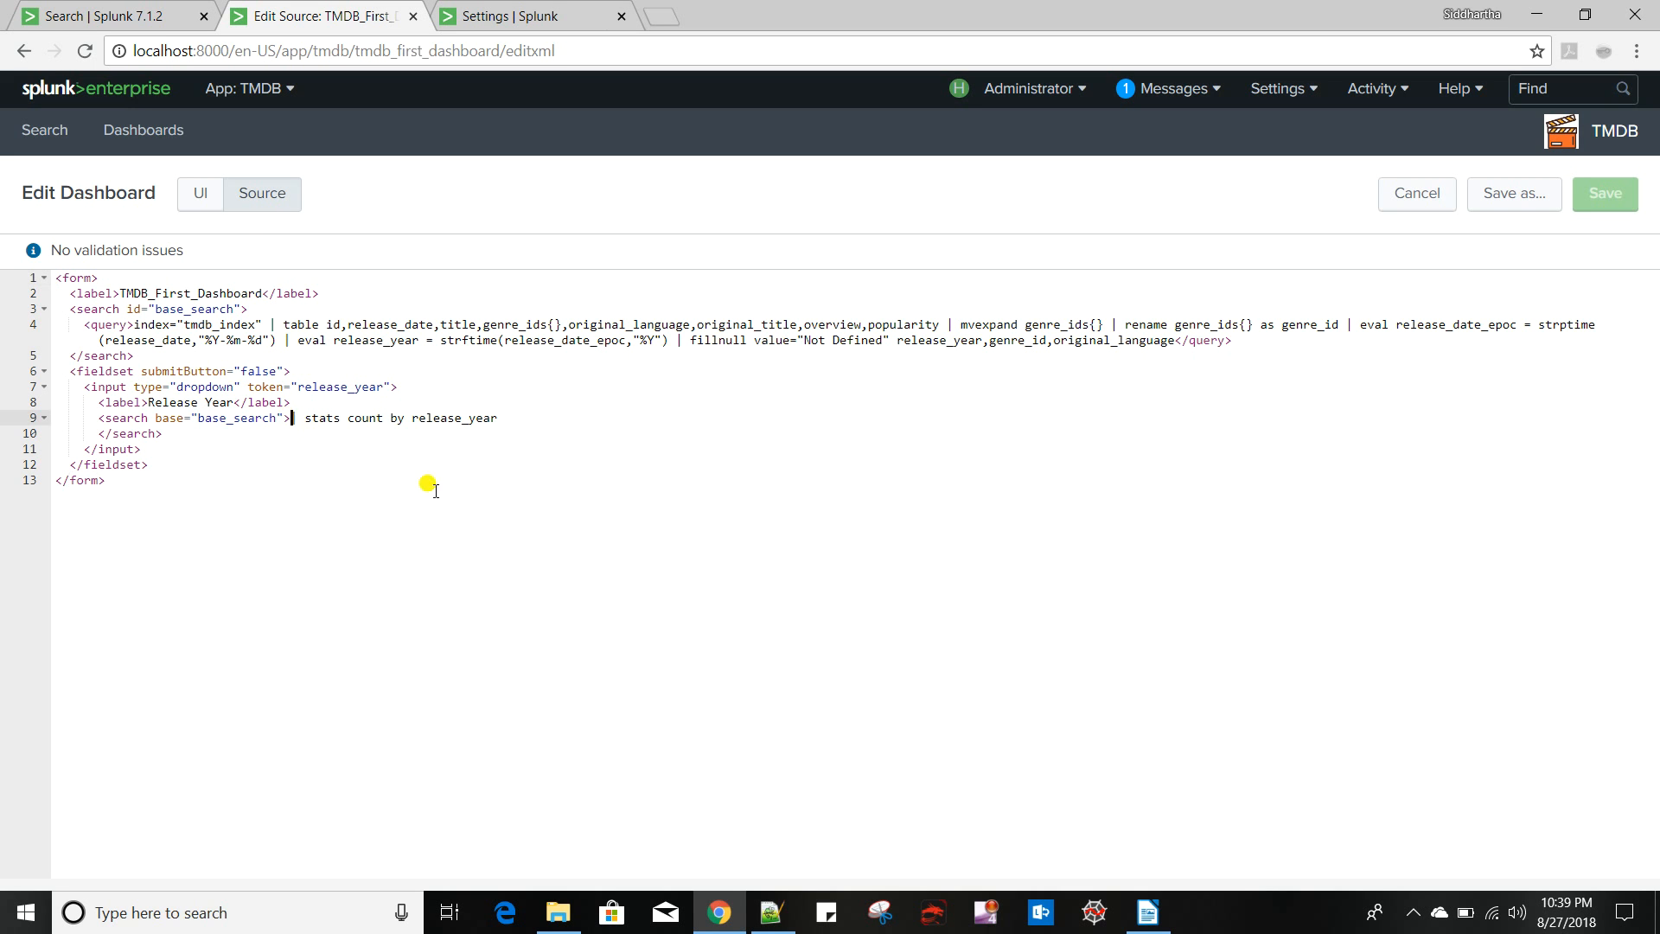
key("Return")
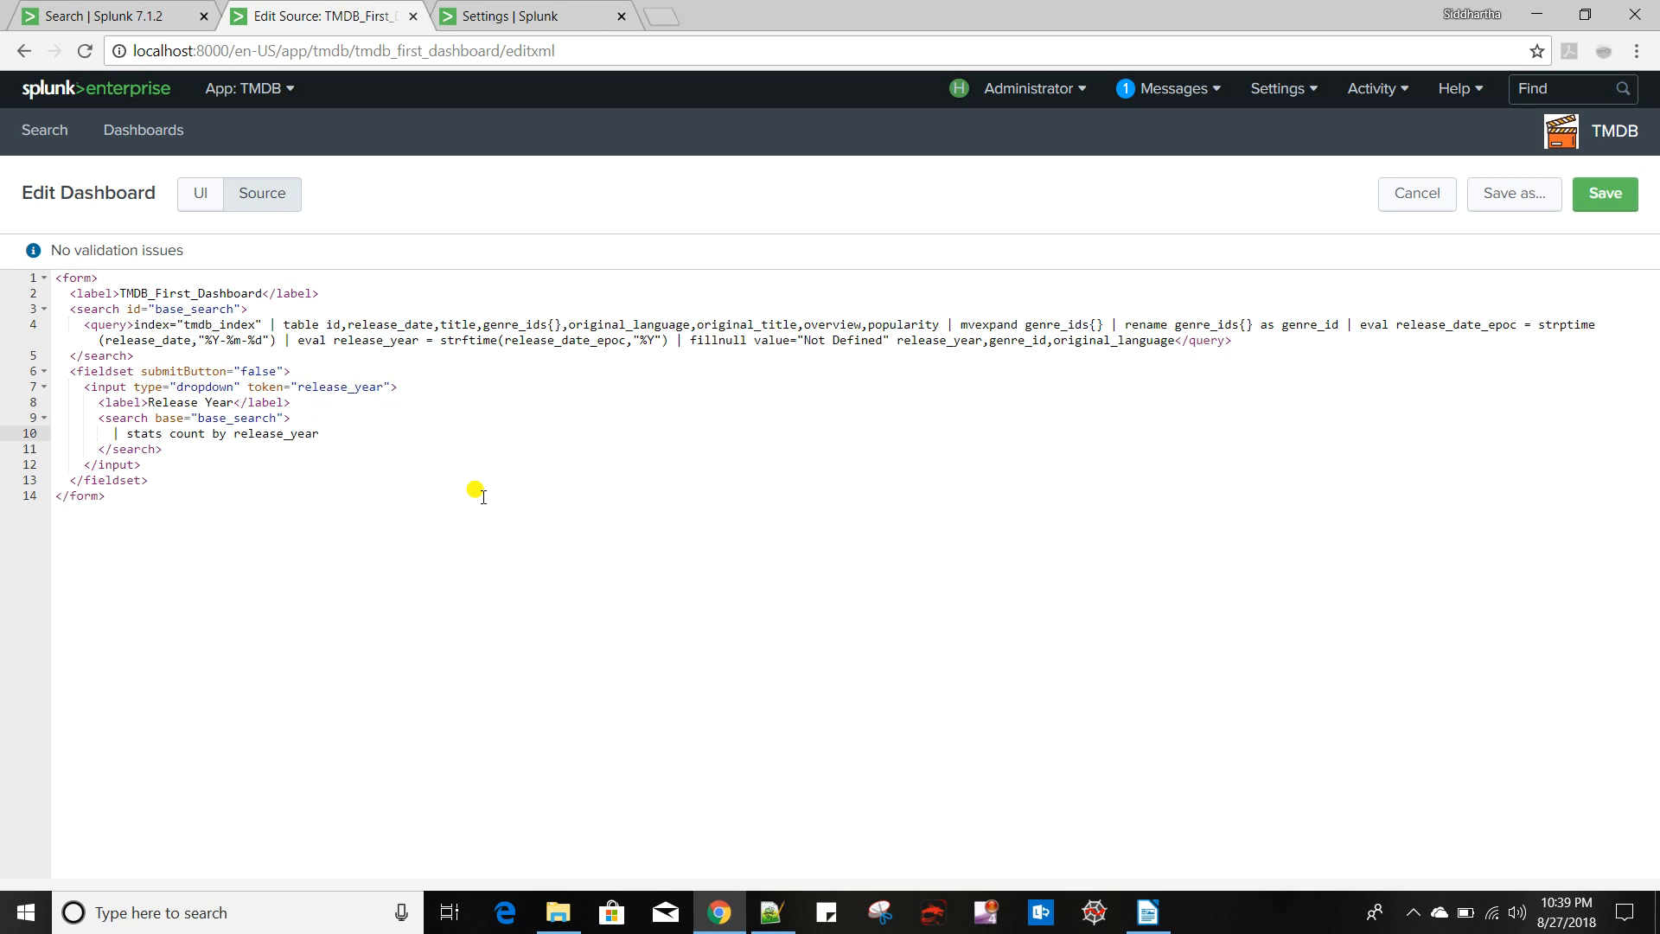
type("<query")
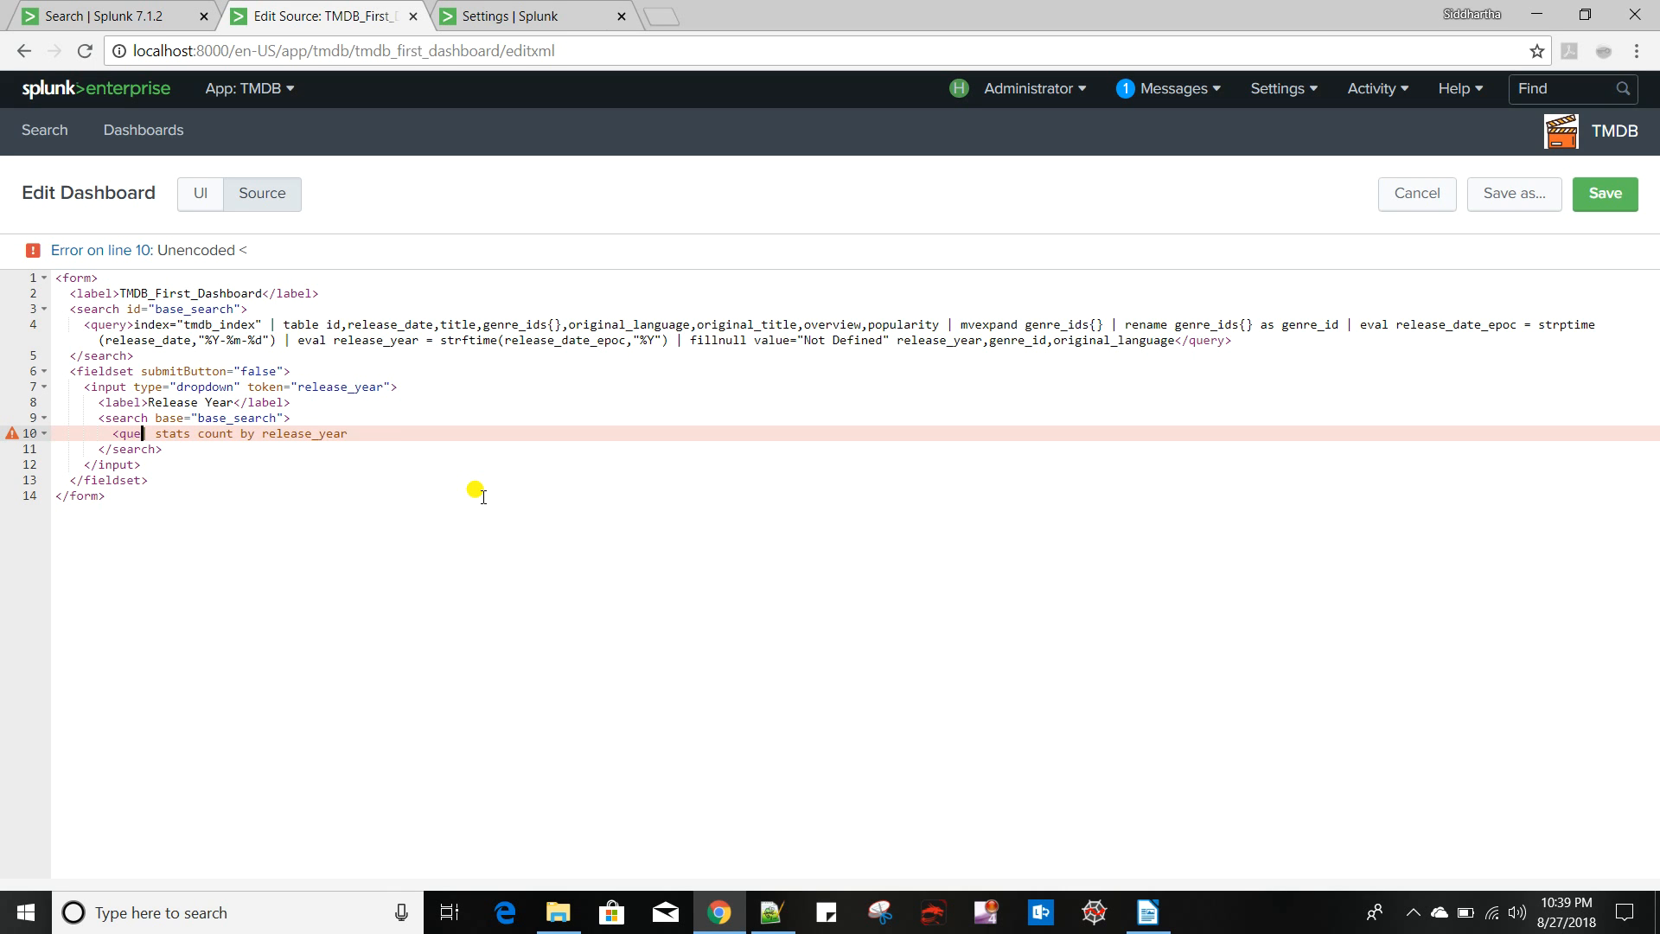
type("></query>")
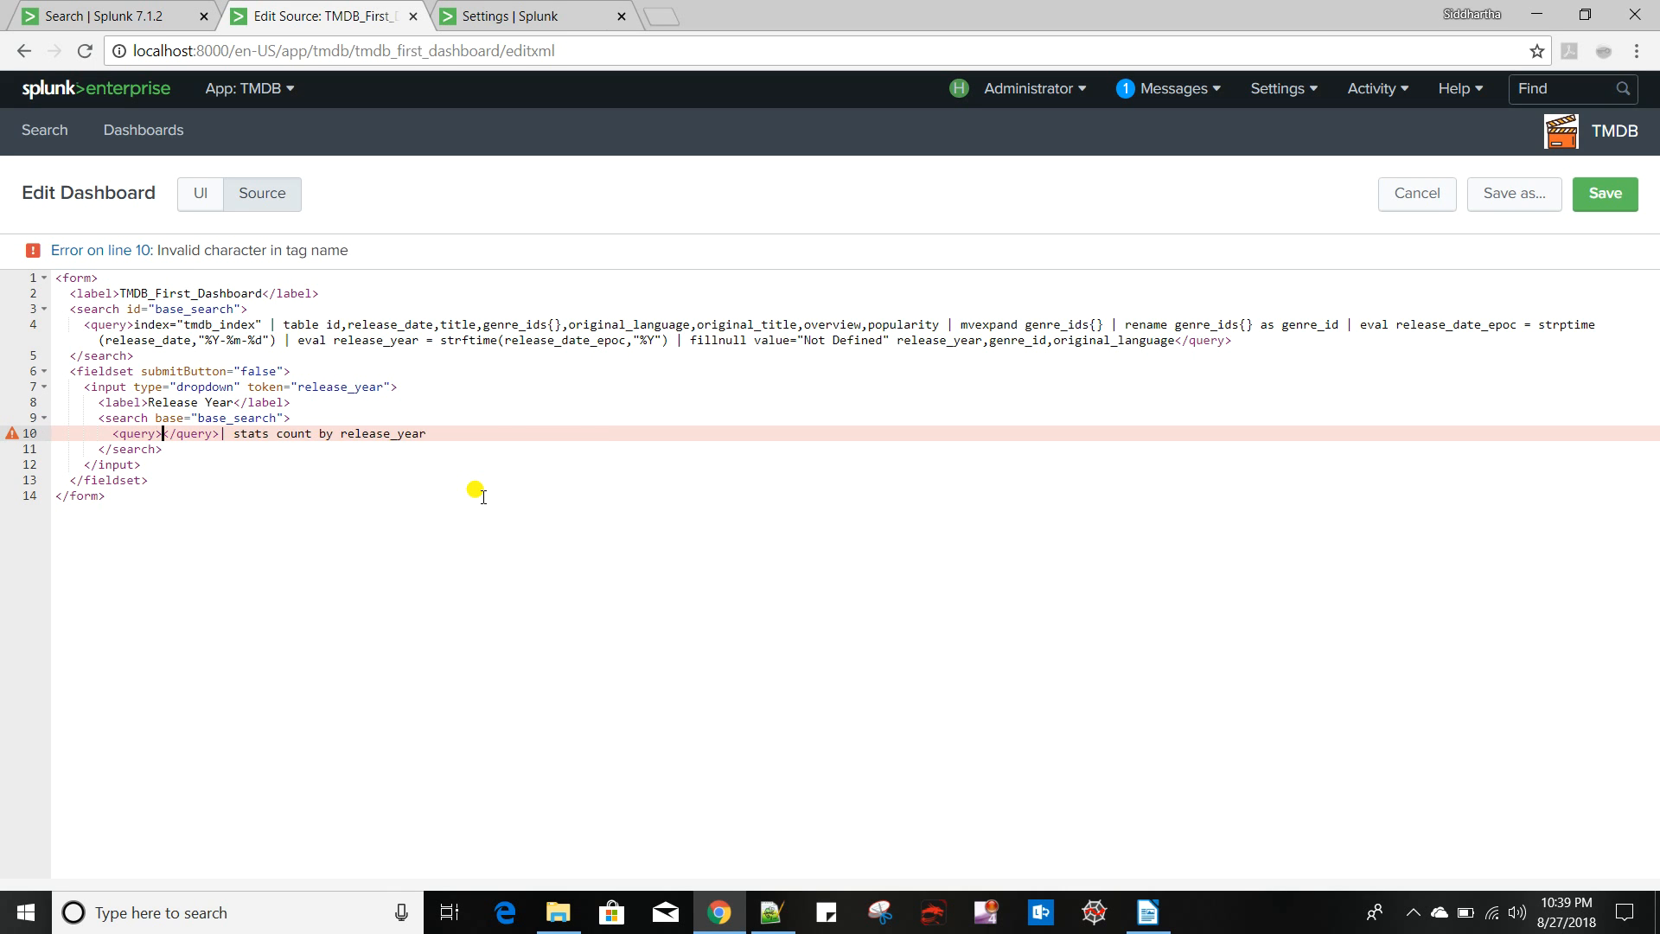
Move the "| stats count by release_year" clause inside the new query element and save the dashboard
left_click_drag(222, 433, 428, 432)
key("ctrl+x")
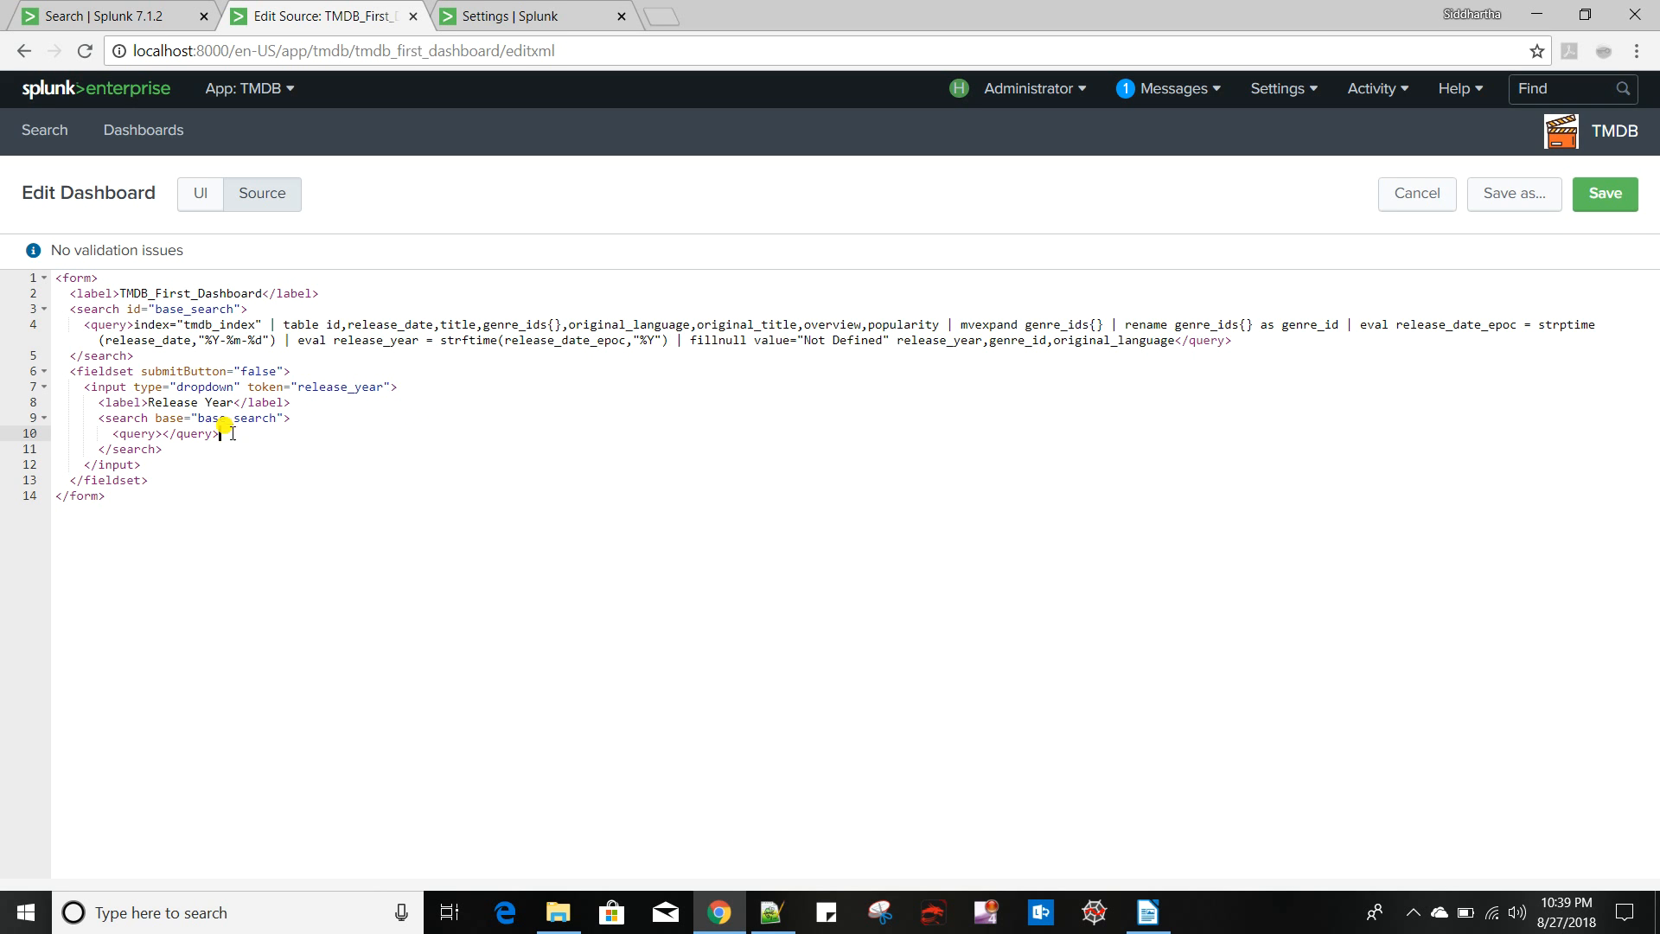
left_click(162, 434)
key("ctrl+v")
left_click(1604, 193)
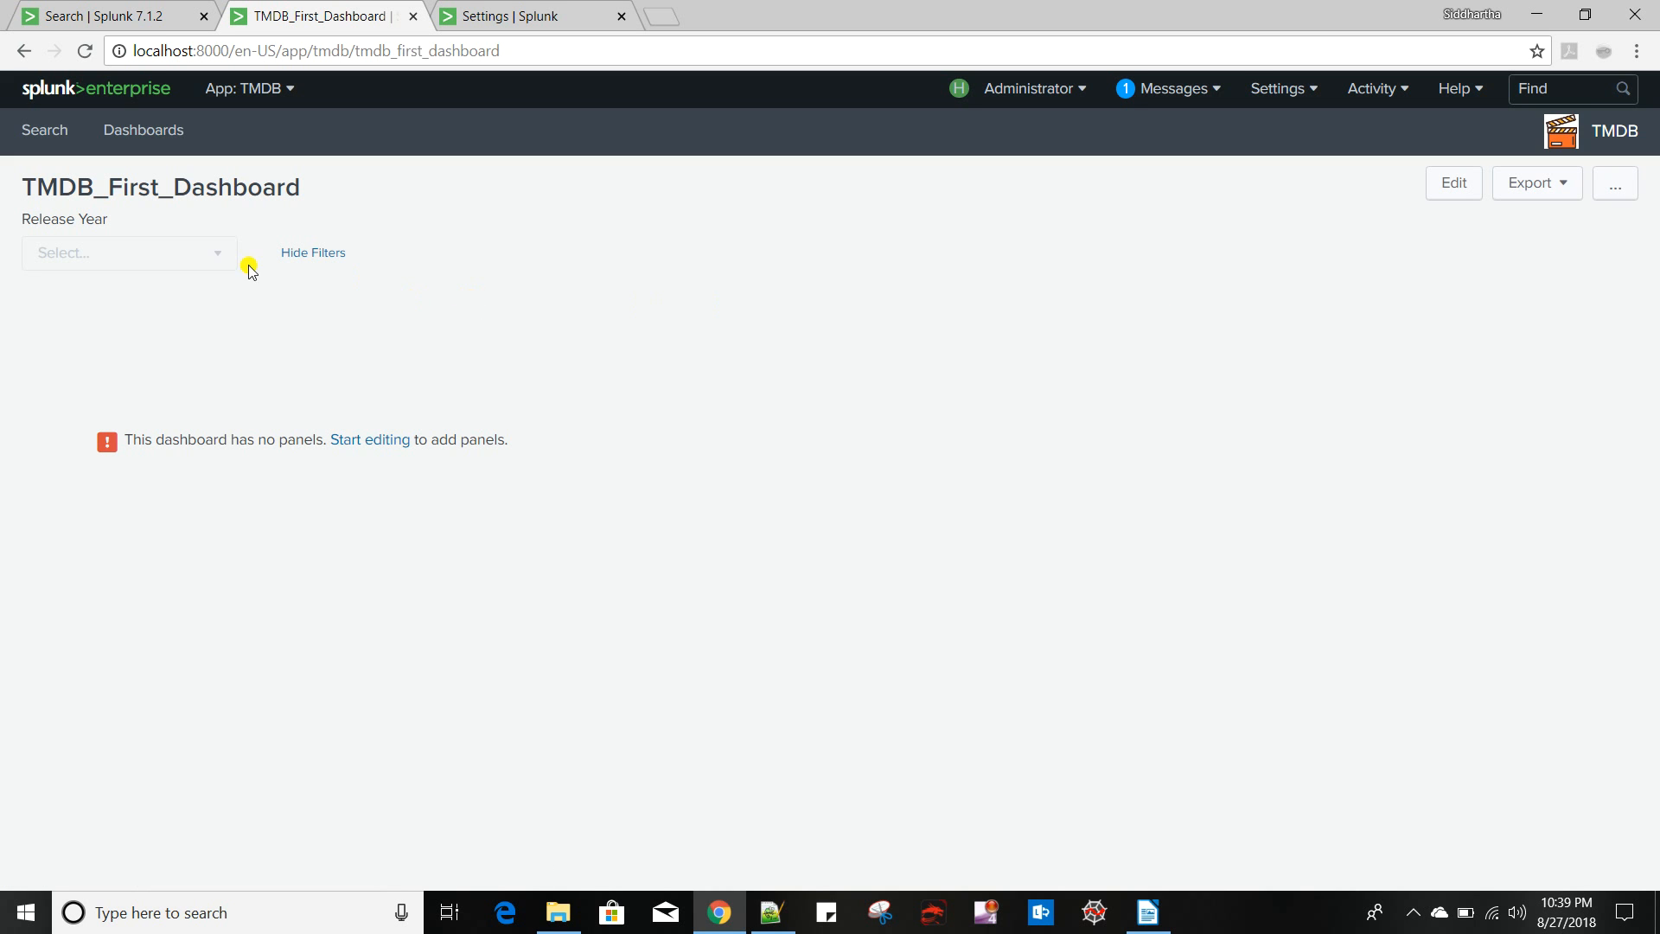
In the Release Year input's dynamic options, set the field for label to release_year
left_click(1456, 192)
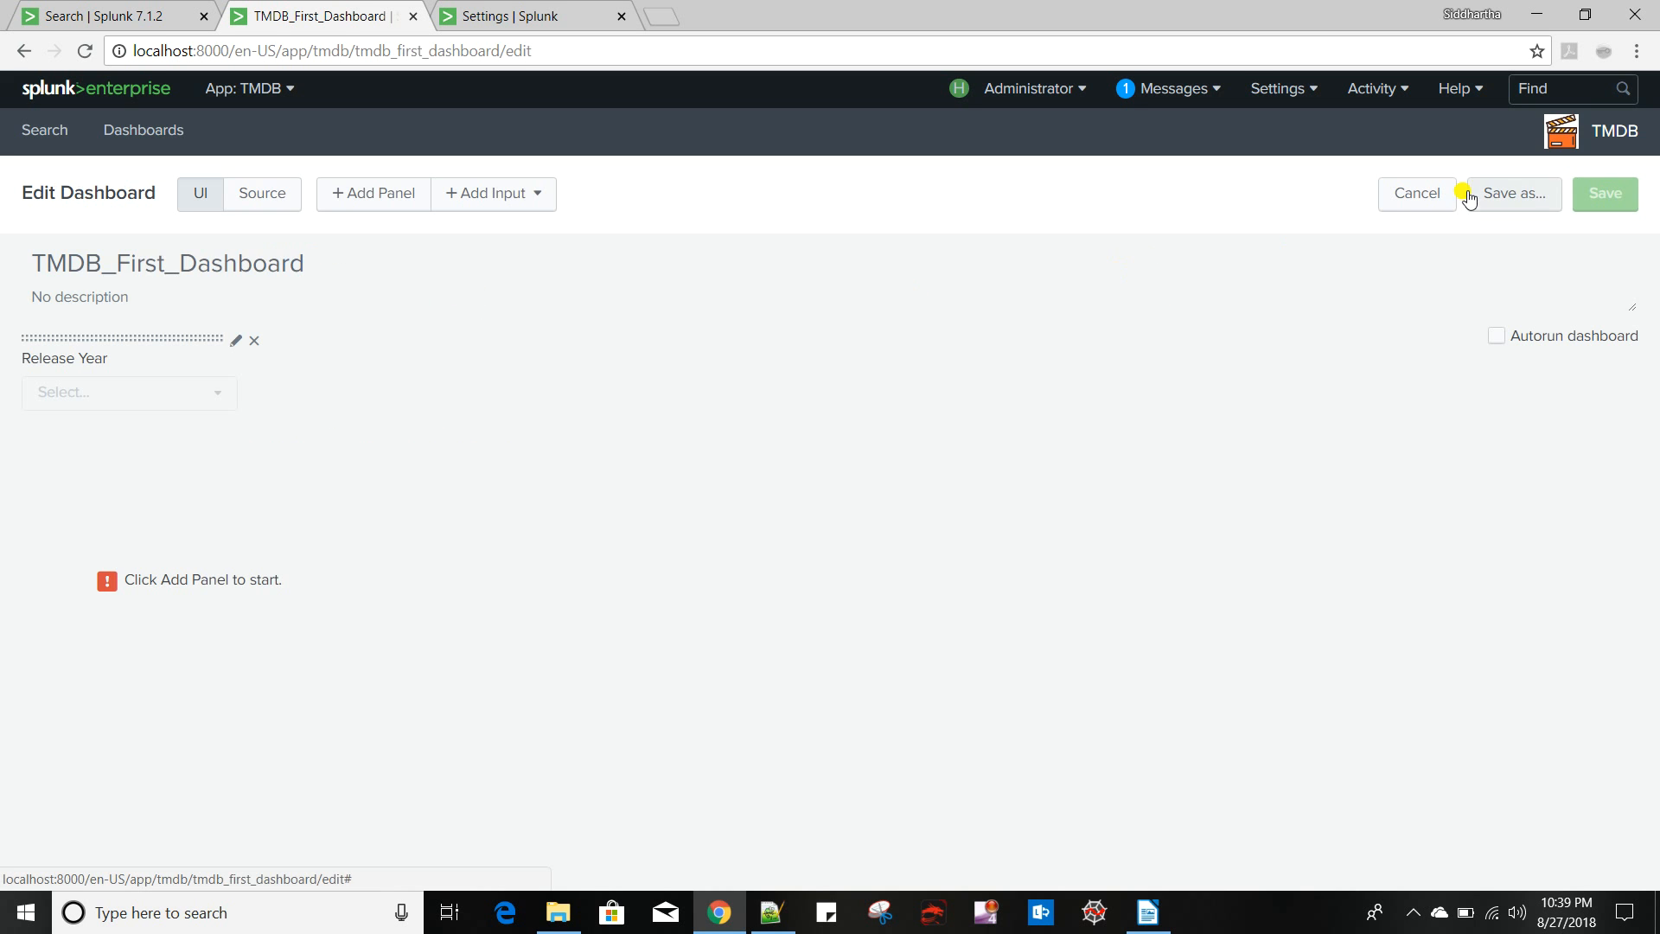
left_click(275, 201)
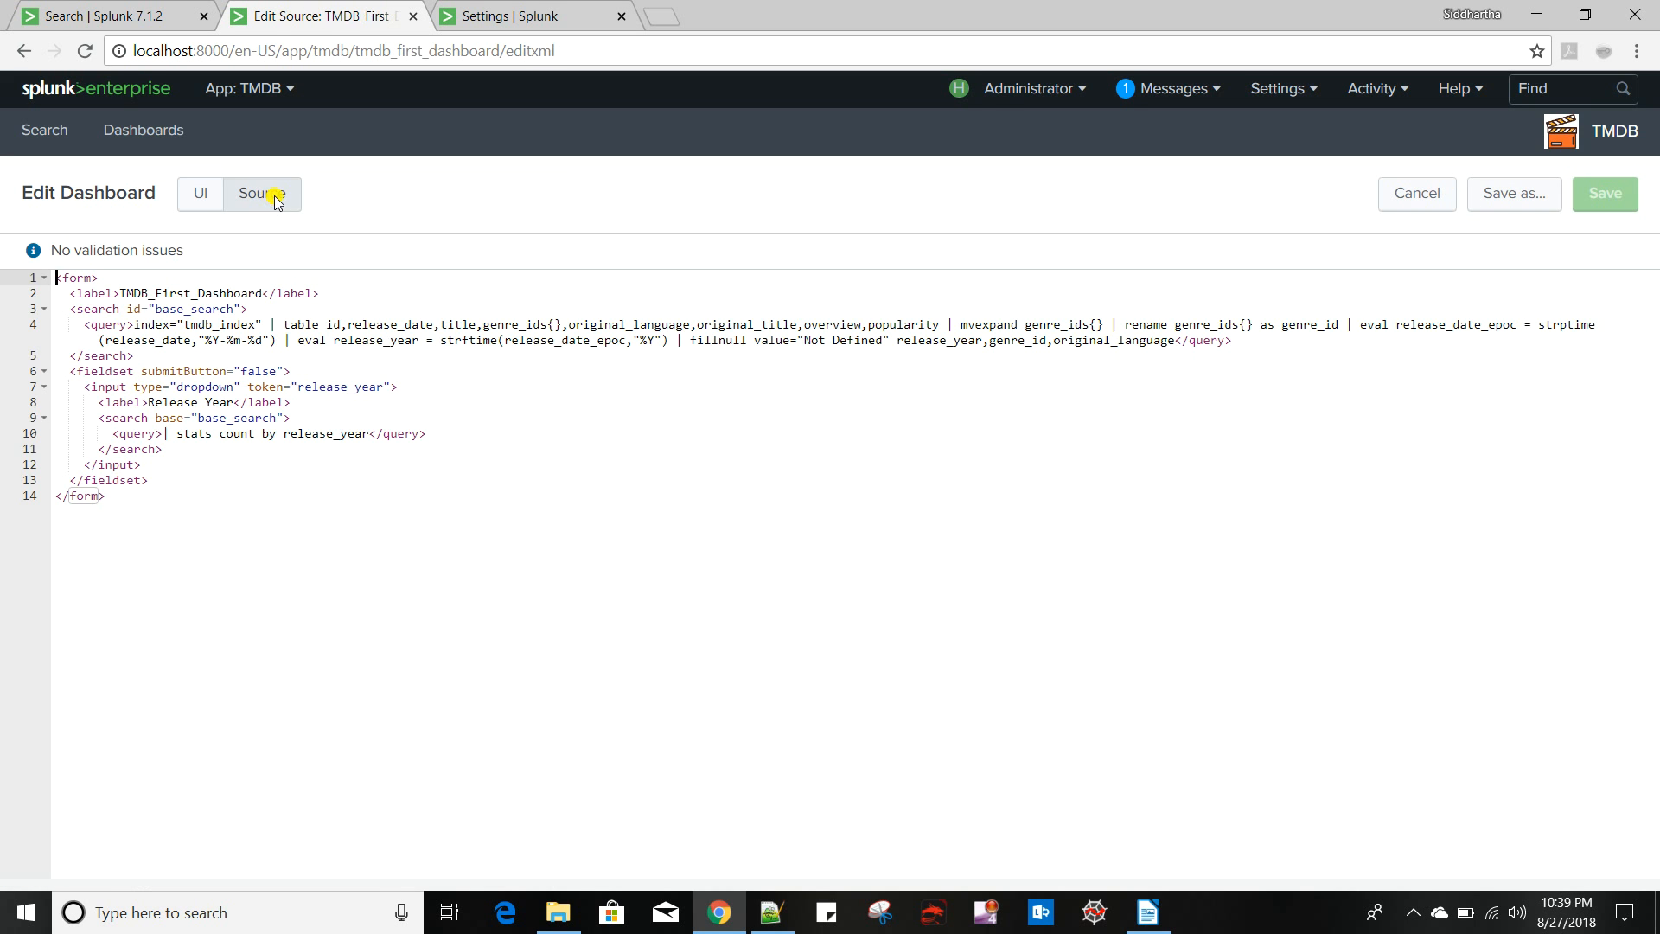
left_click(200, 195)
left_click(230, 348)
scroll(267, 537, "down", 5)
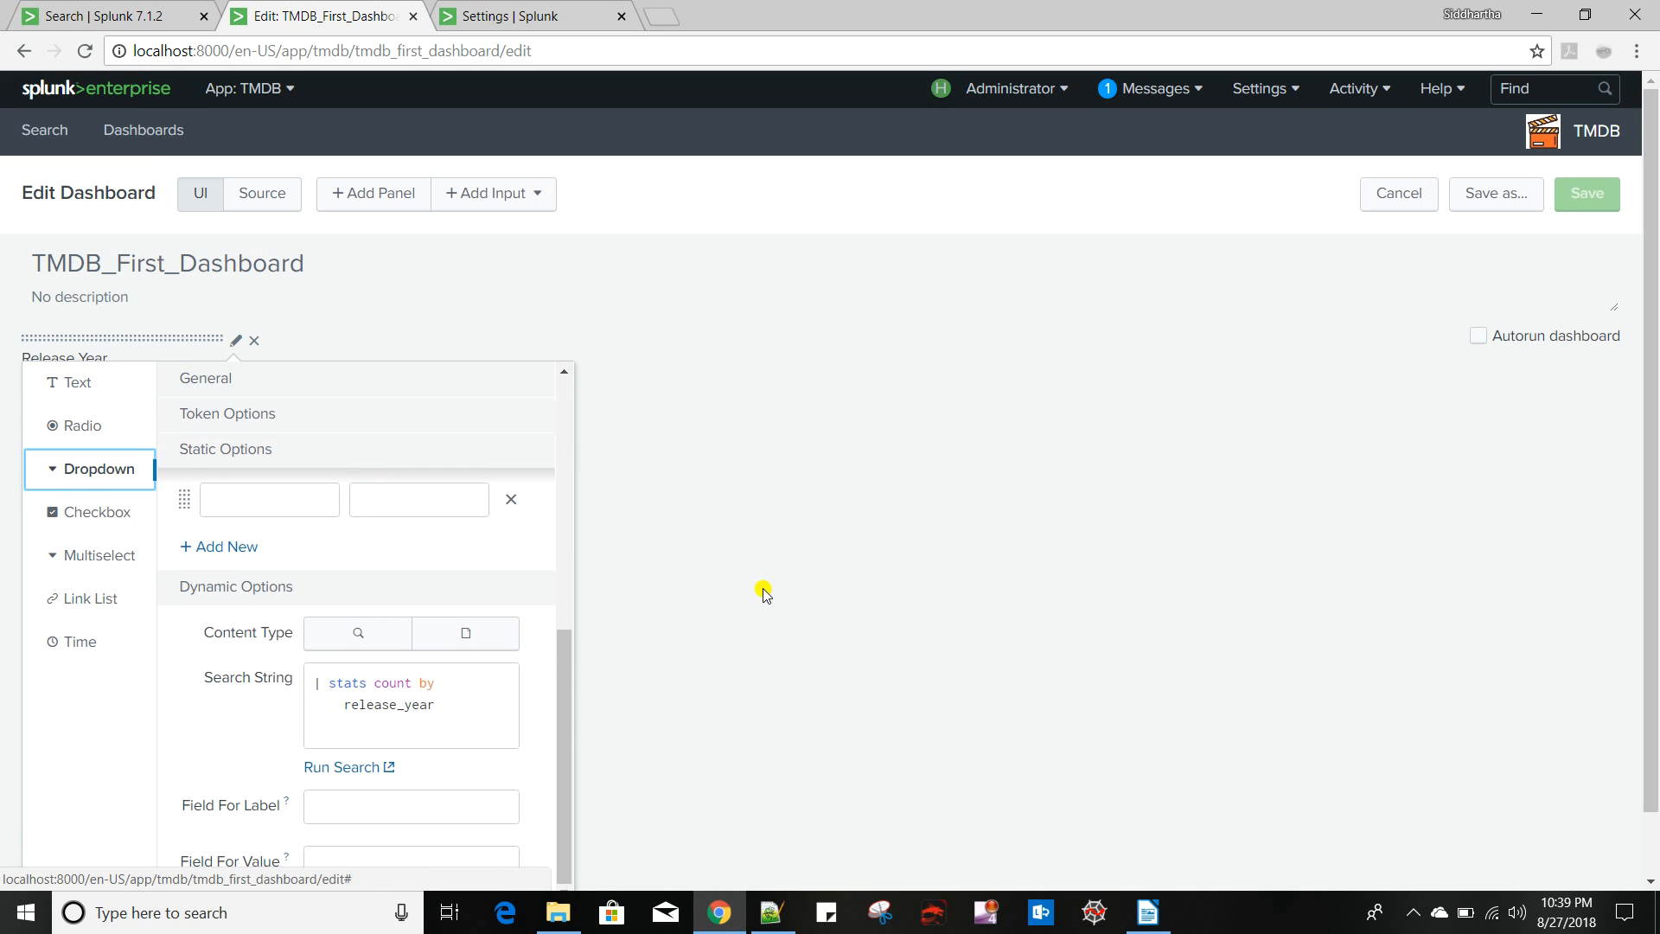
scroll(763, 589, "down", 1)
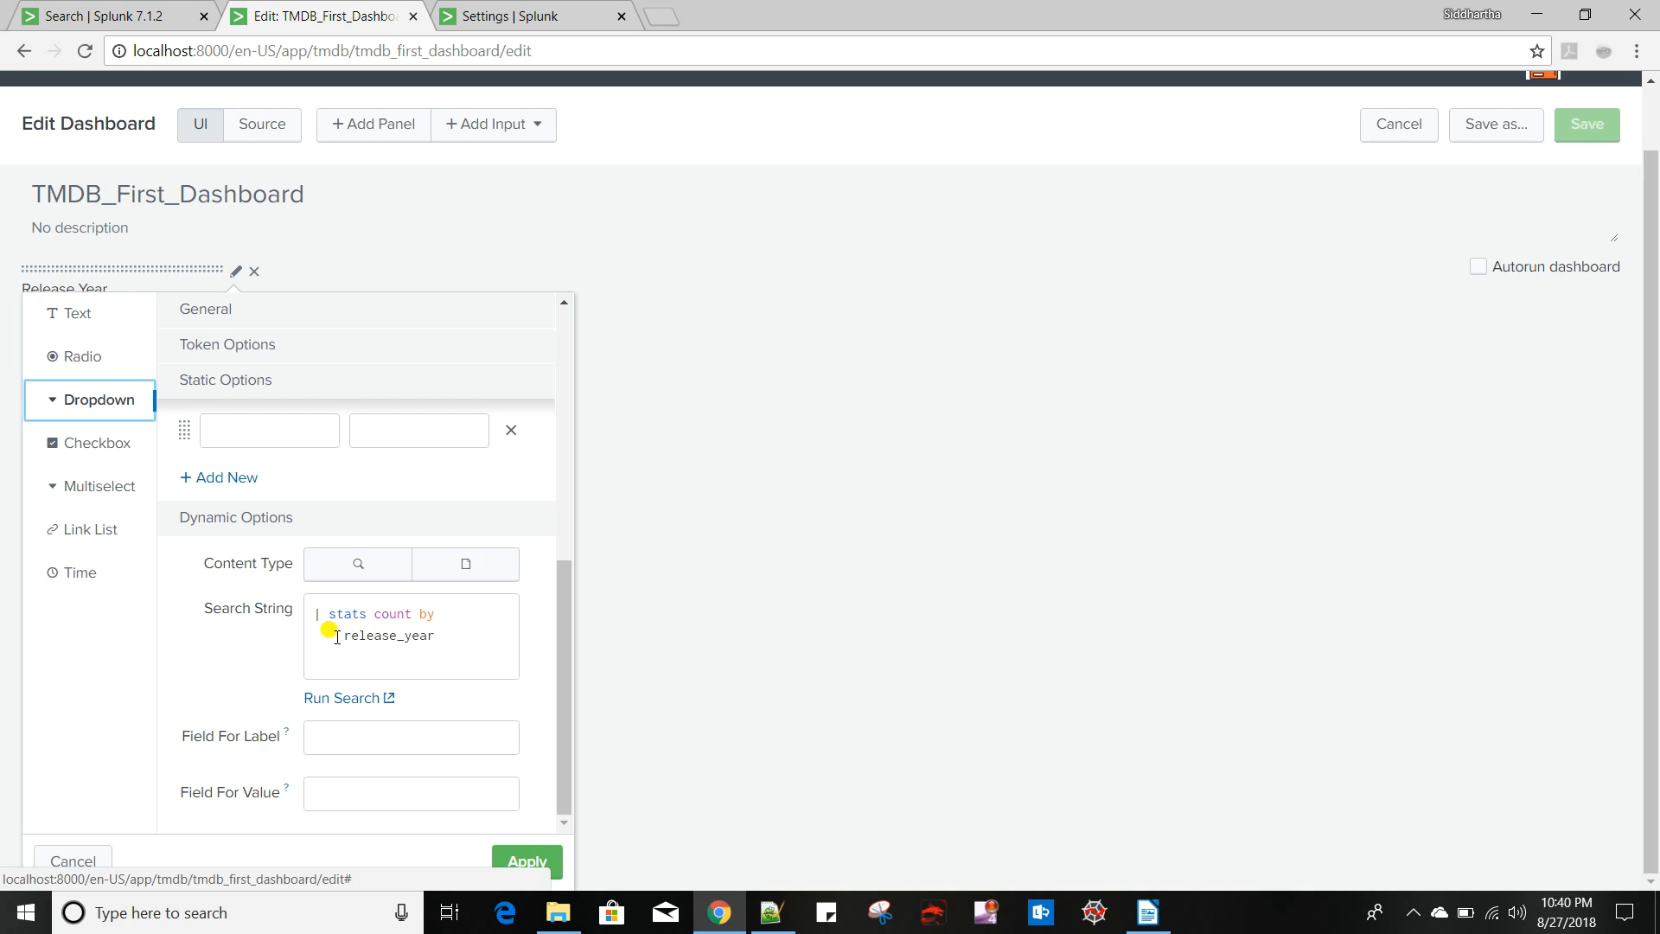
left_click_drag(346, 637, 437, 636)
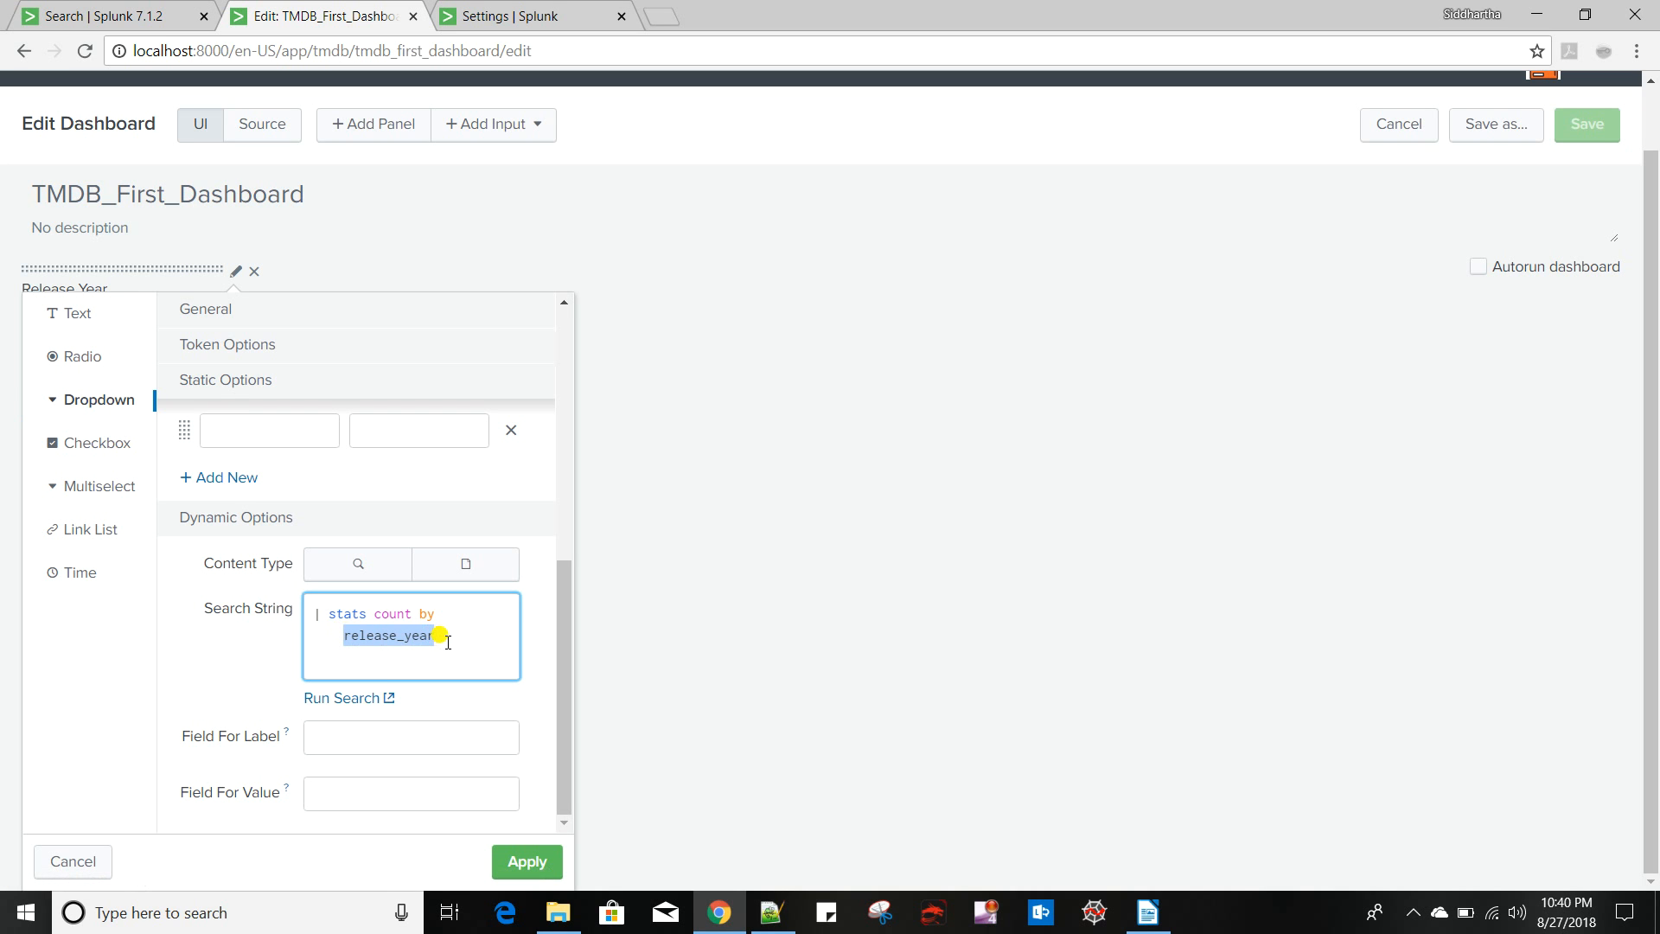
left_click(356, 732)
key("ctrl+v")
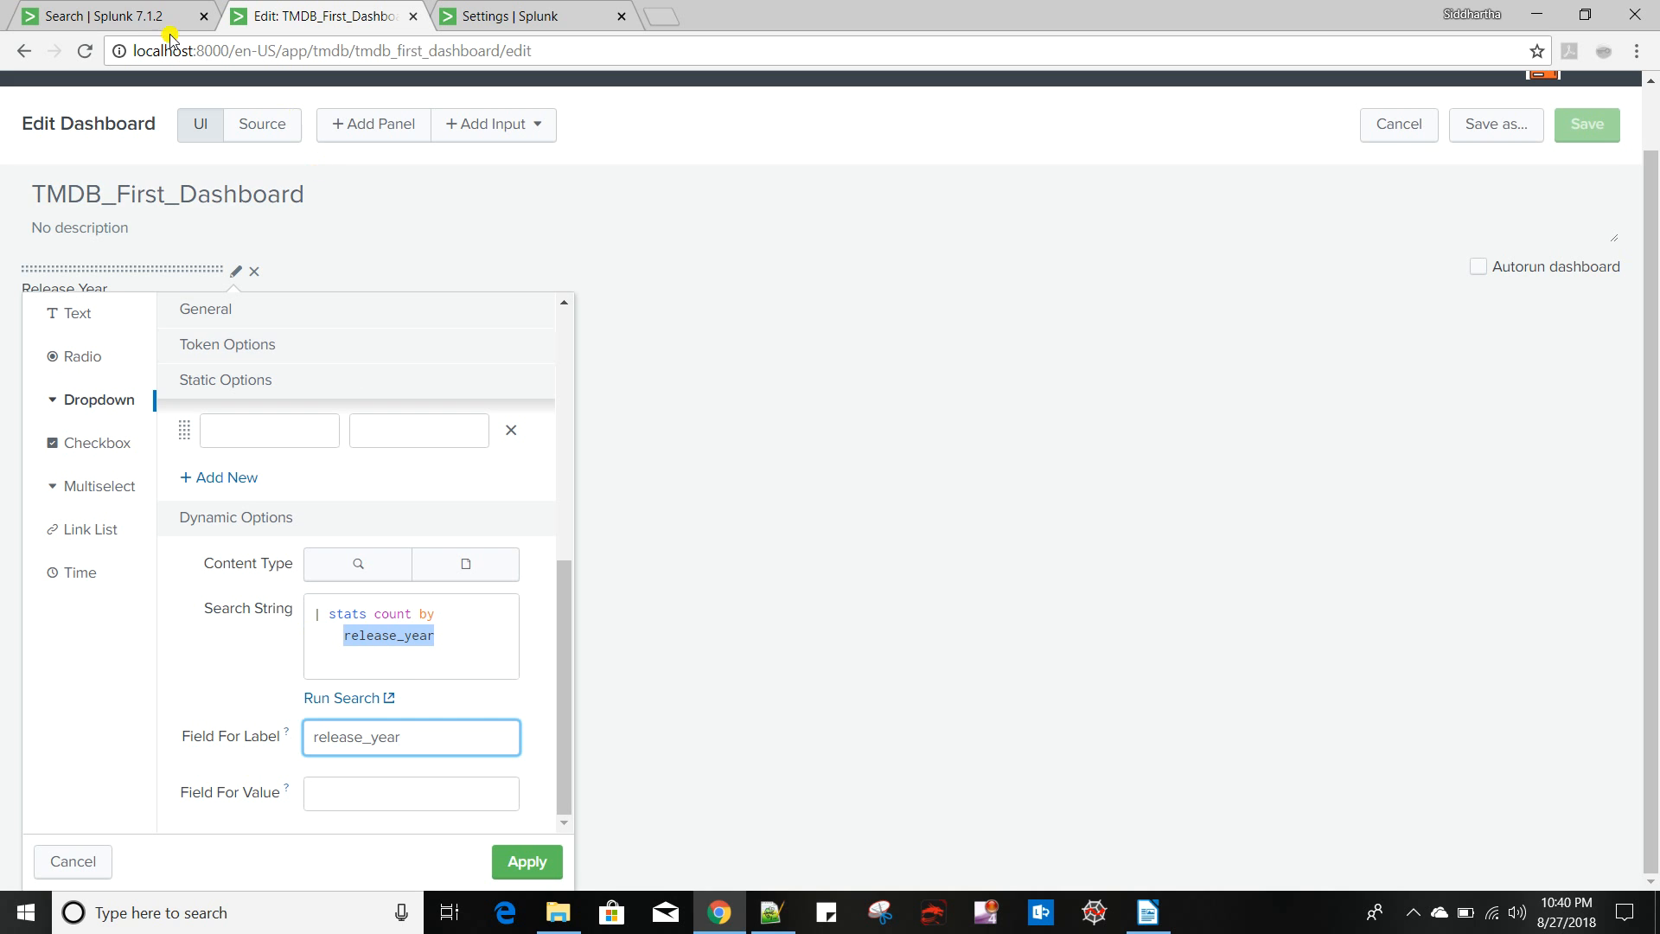
Set the Release Year input's field for value to release_year and apply the input settings
left_click(130, 16)
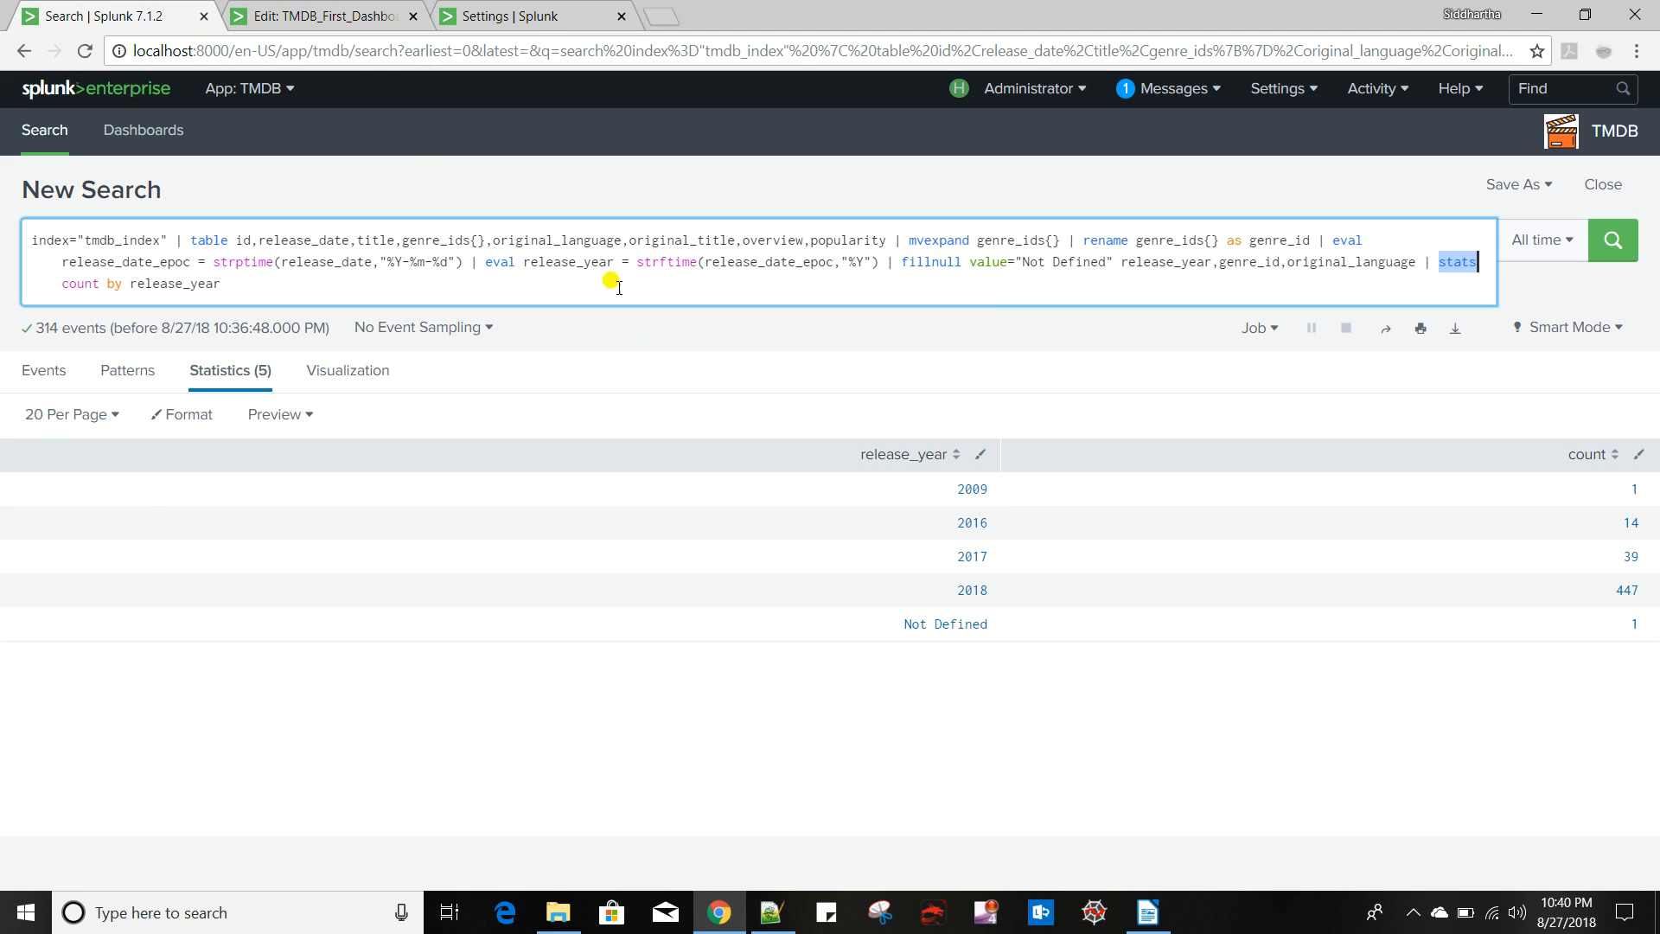
left_click(311, 14)
left_click(405, 784)
key("ctrl+v")
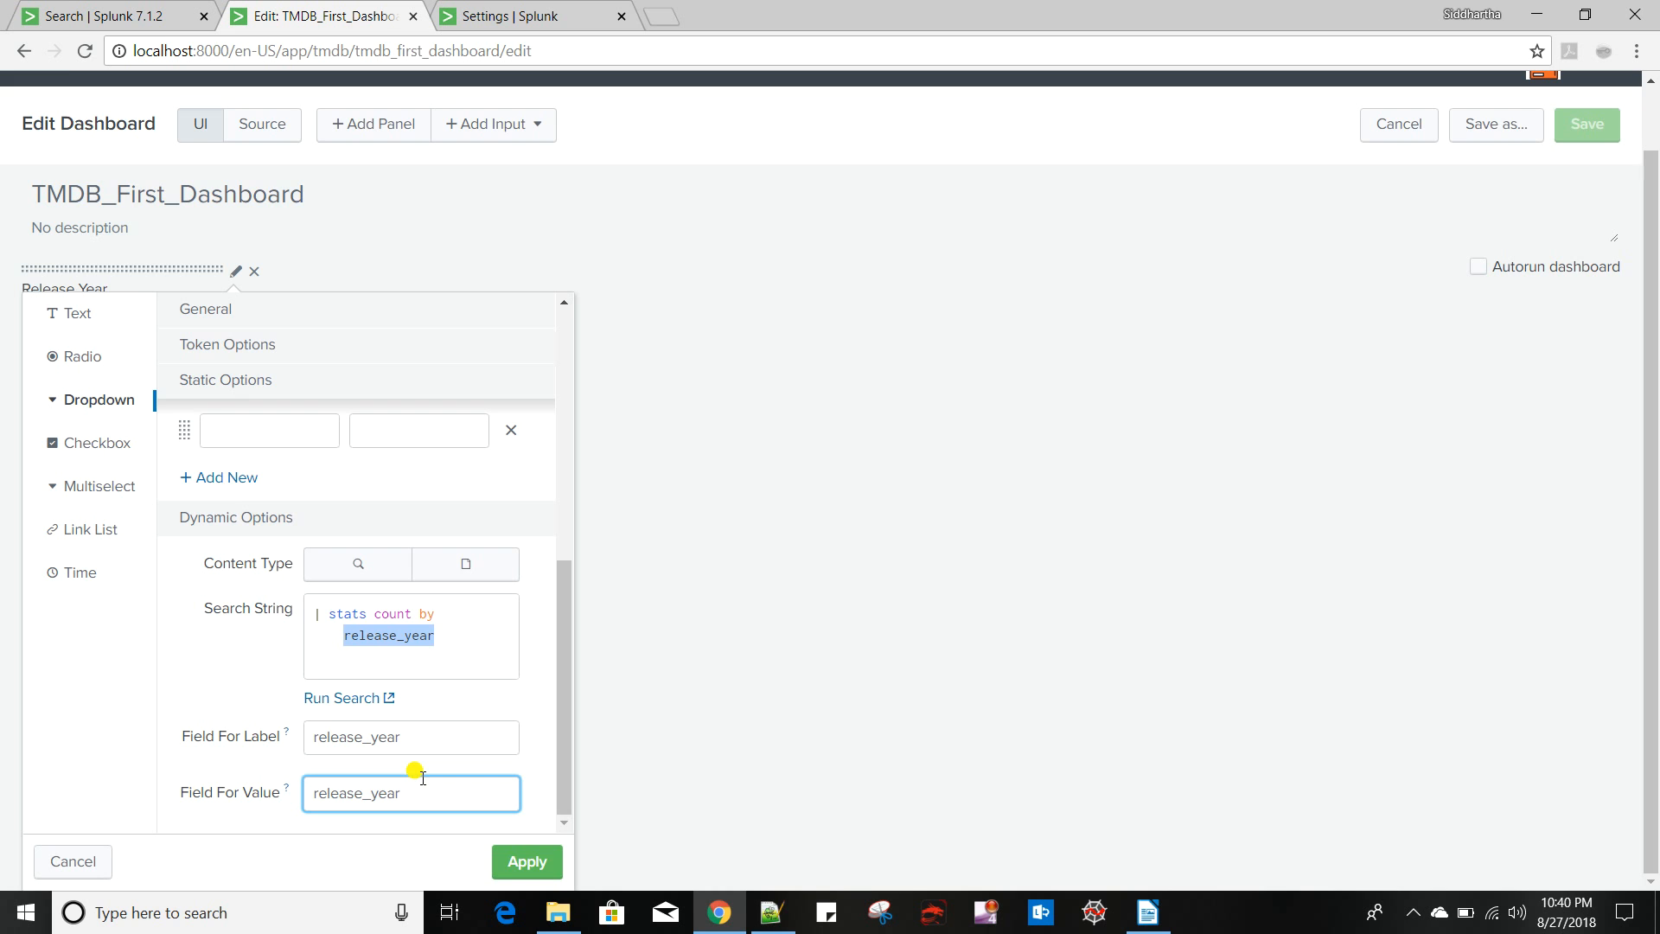
left_click(512, 862)
Check the choices offered by the Release Year dropdown and save the dashboard
left_click(148, 387)
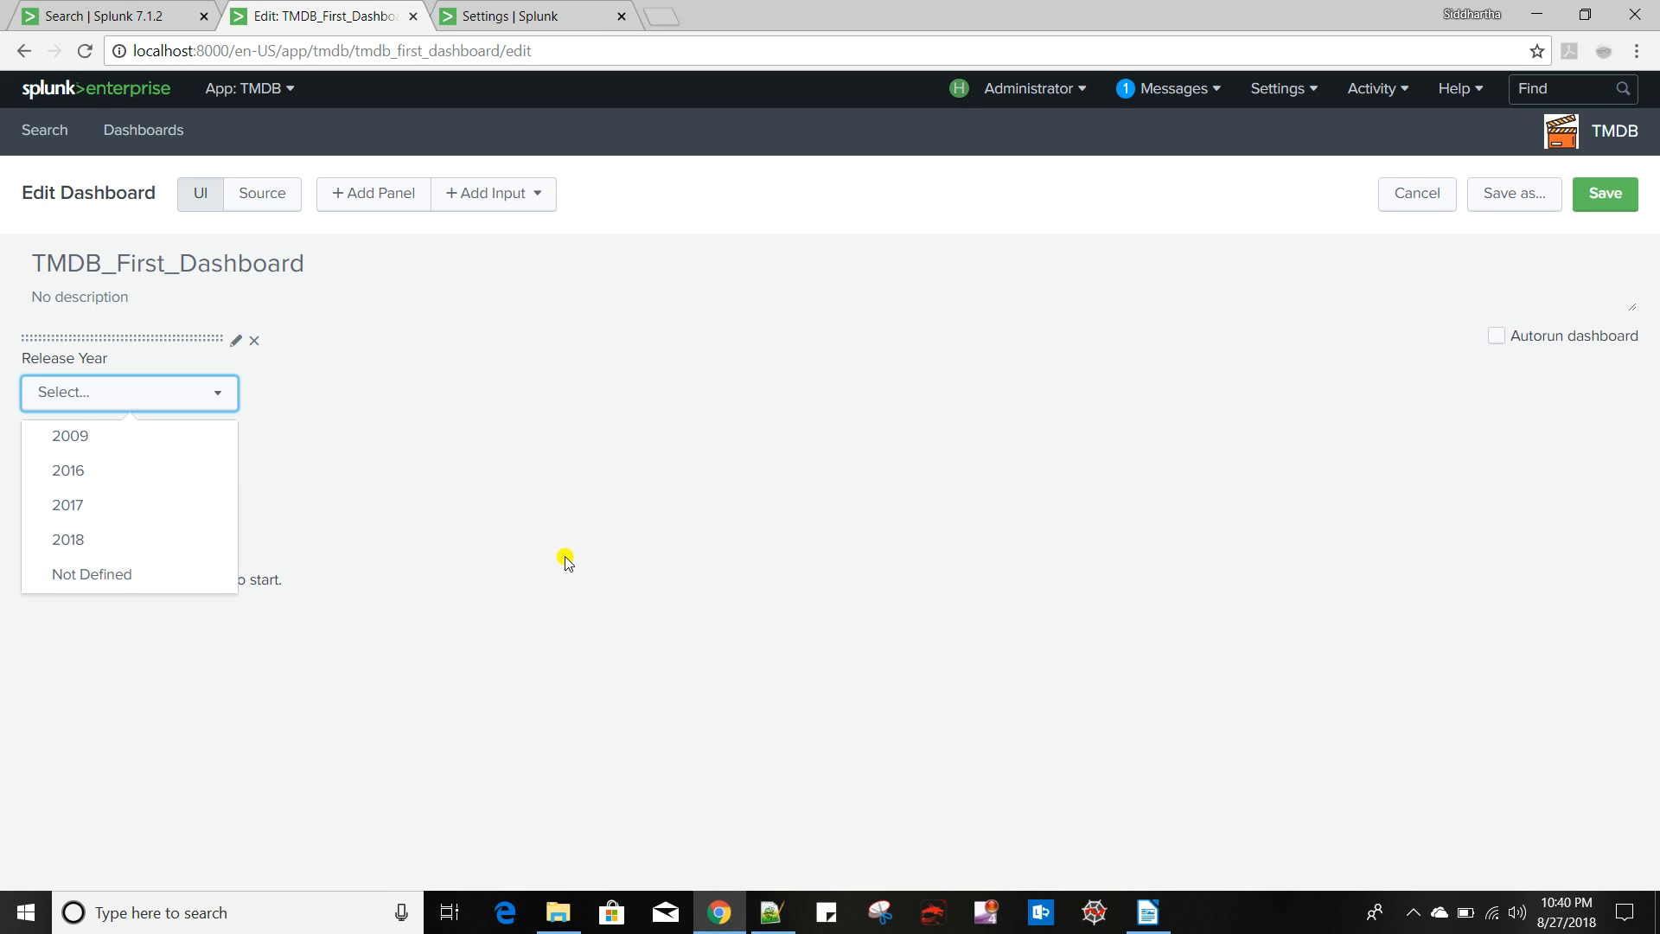
left_click(537, 434)
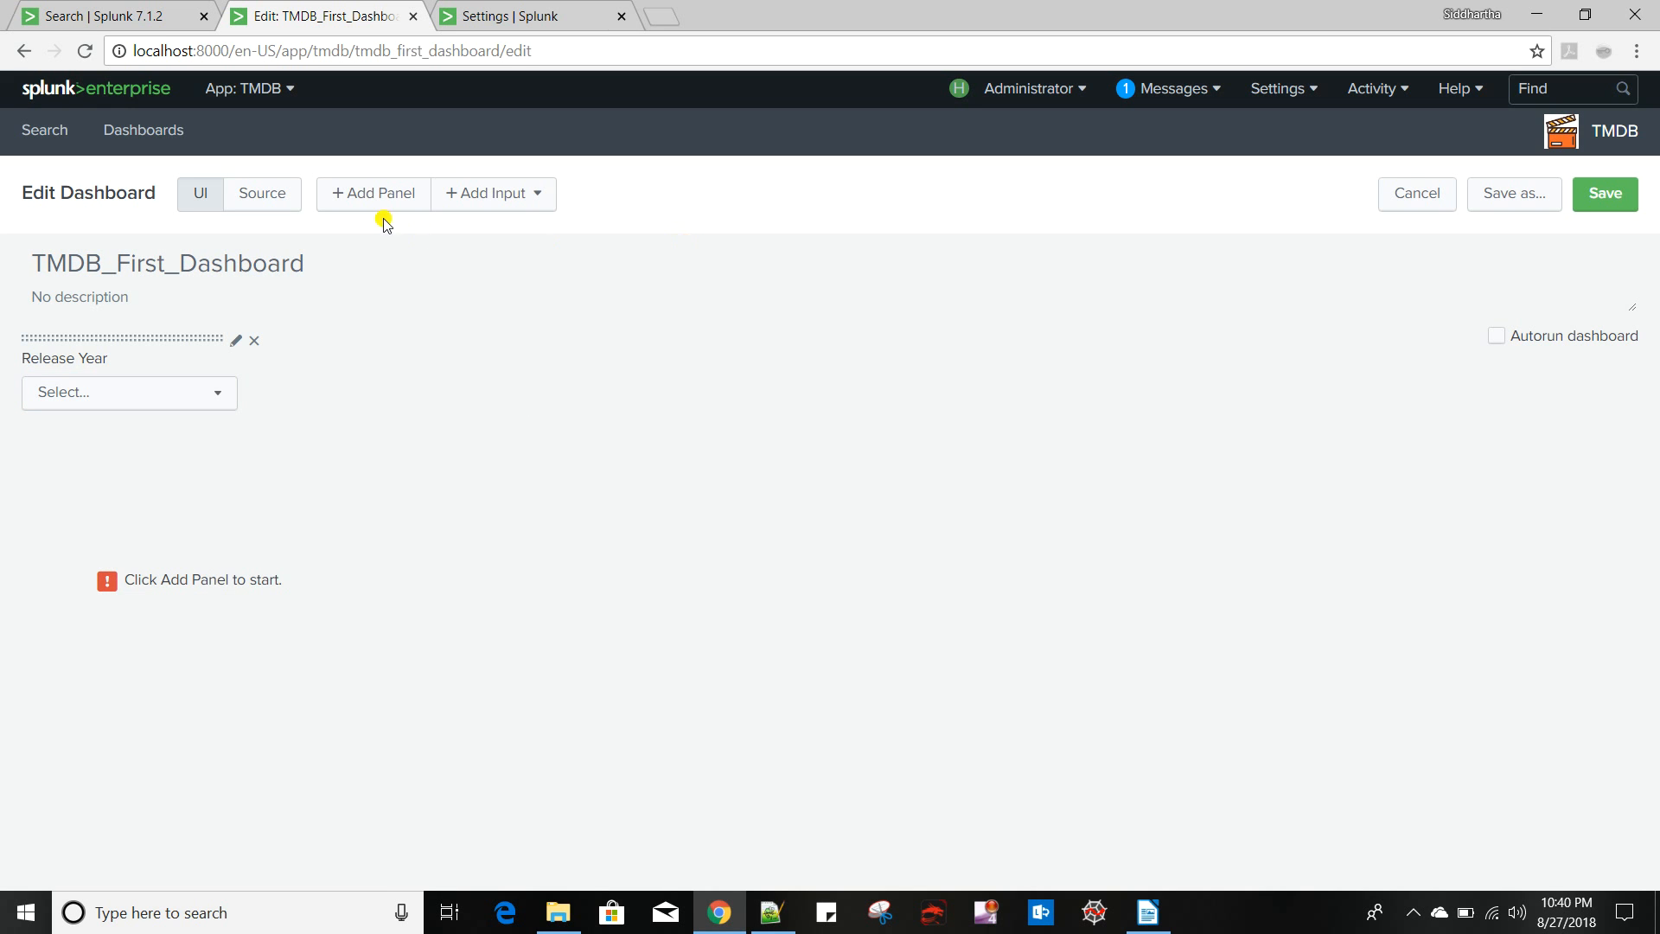
left_click(1604, 192)
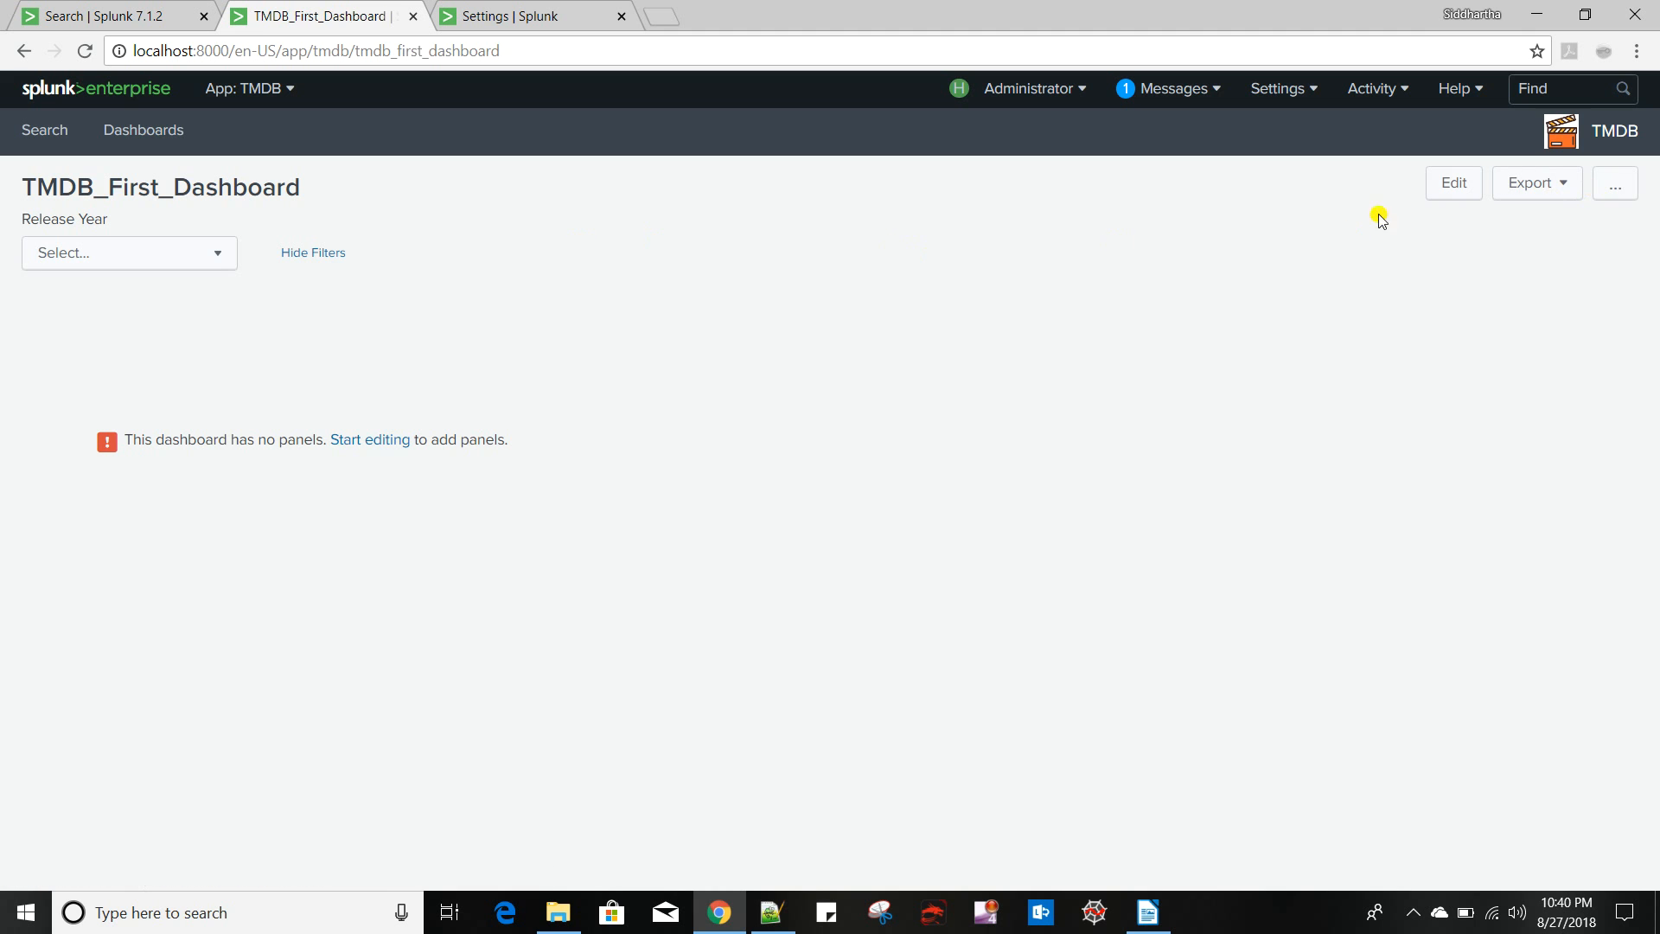
Reopen the Release Year input for editing and add a static option named All with the value *
left_click(1461, 184)
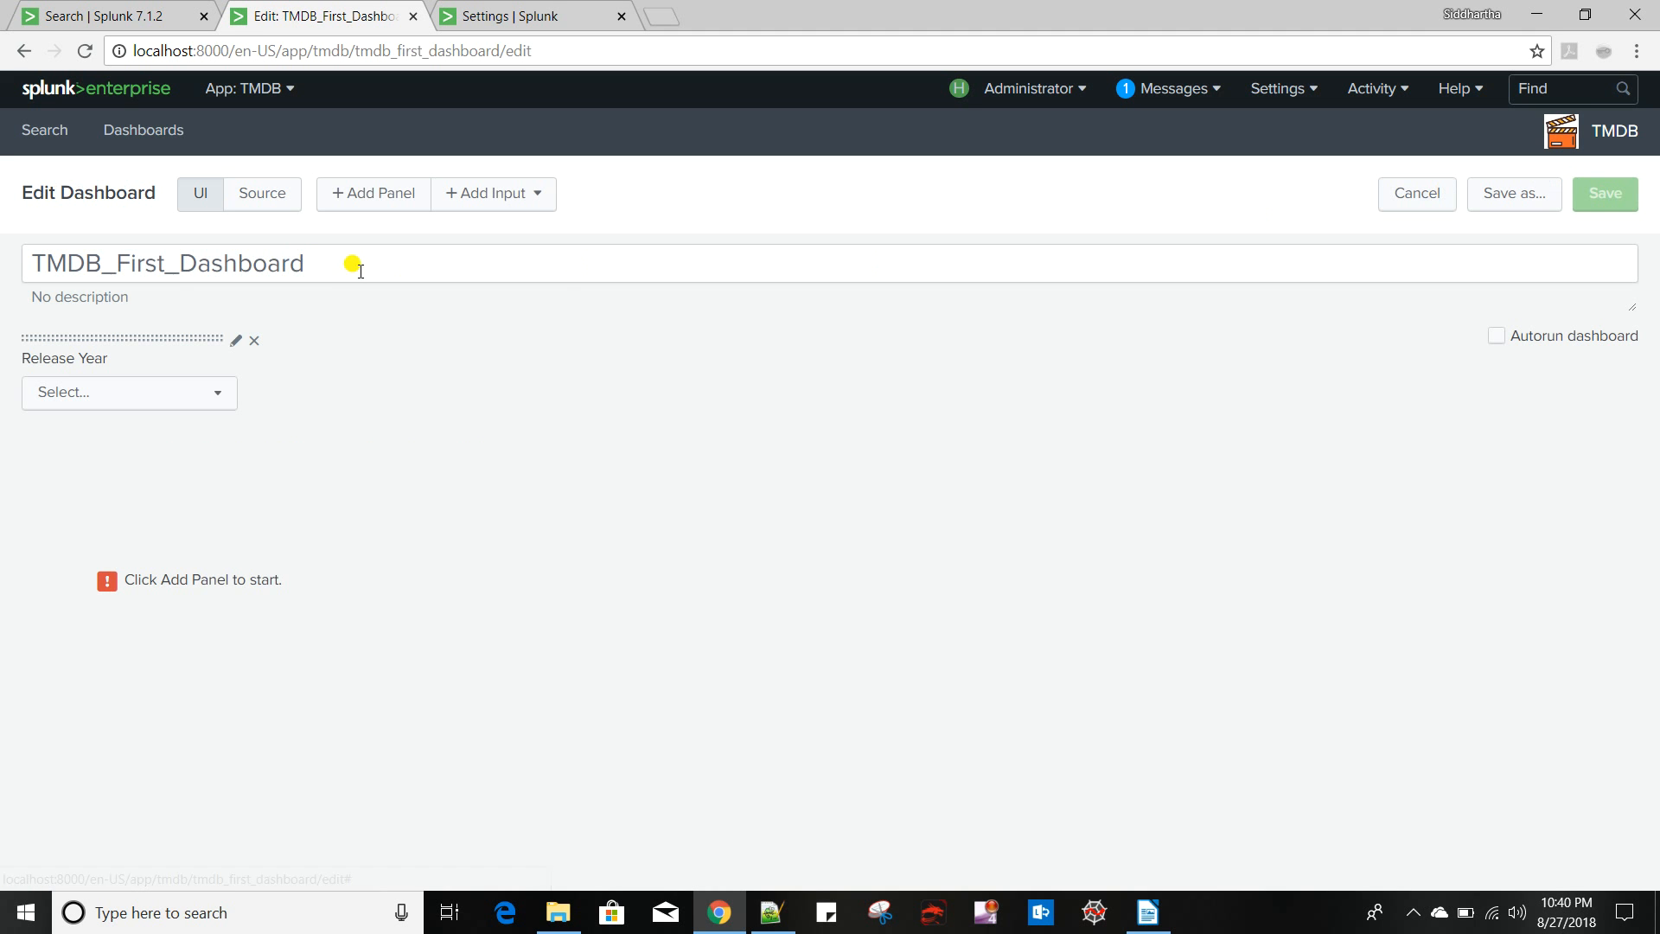
left_click(235, 339)
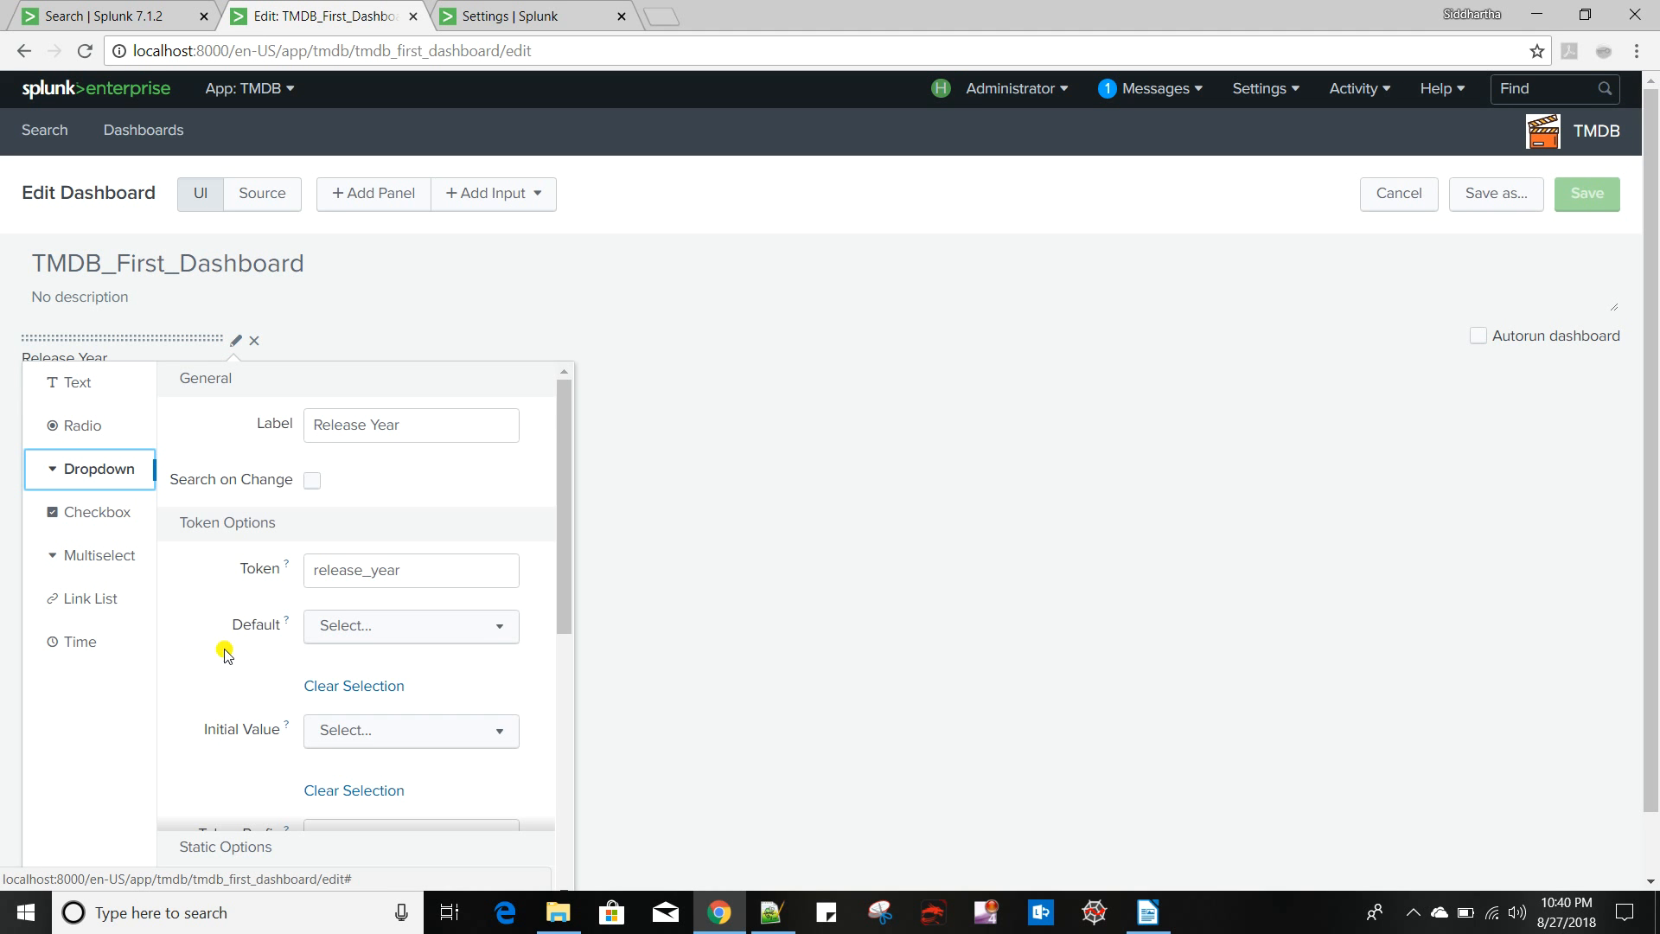
scroll(273, 647, "down", 3)
scroll(274, 647, "up", 3)
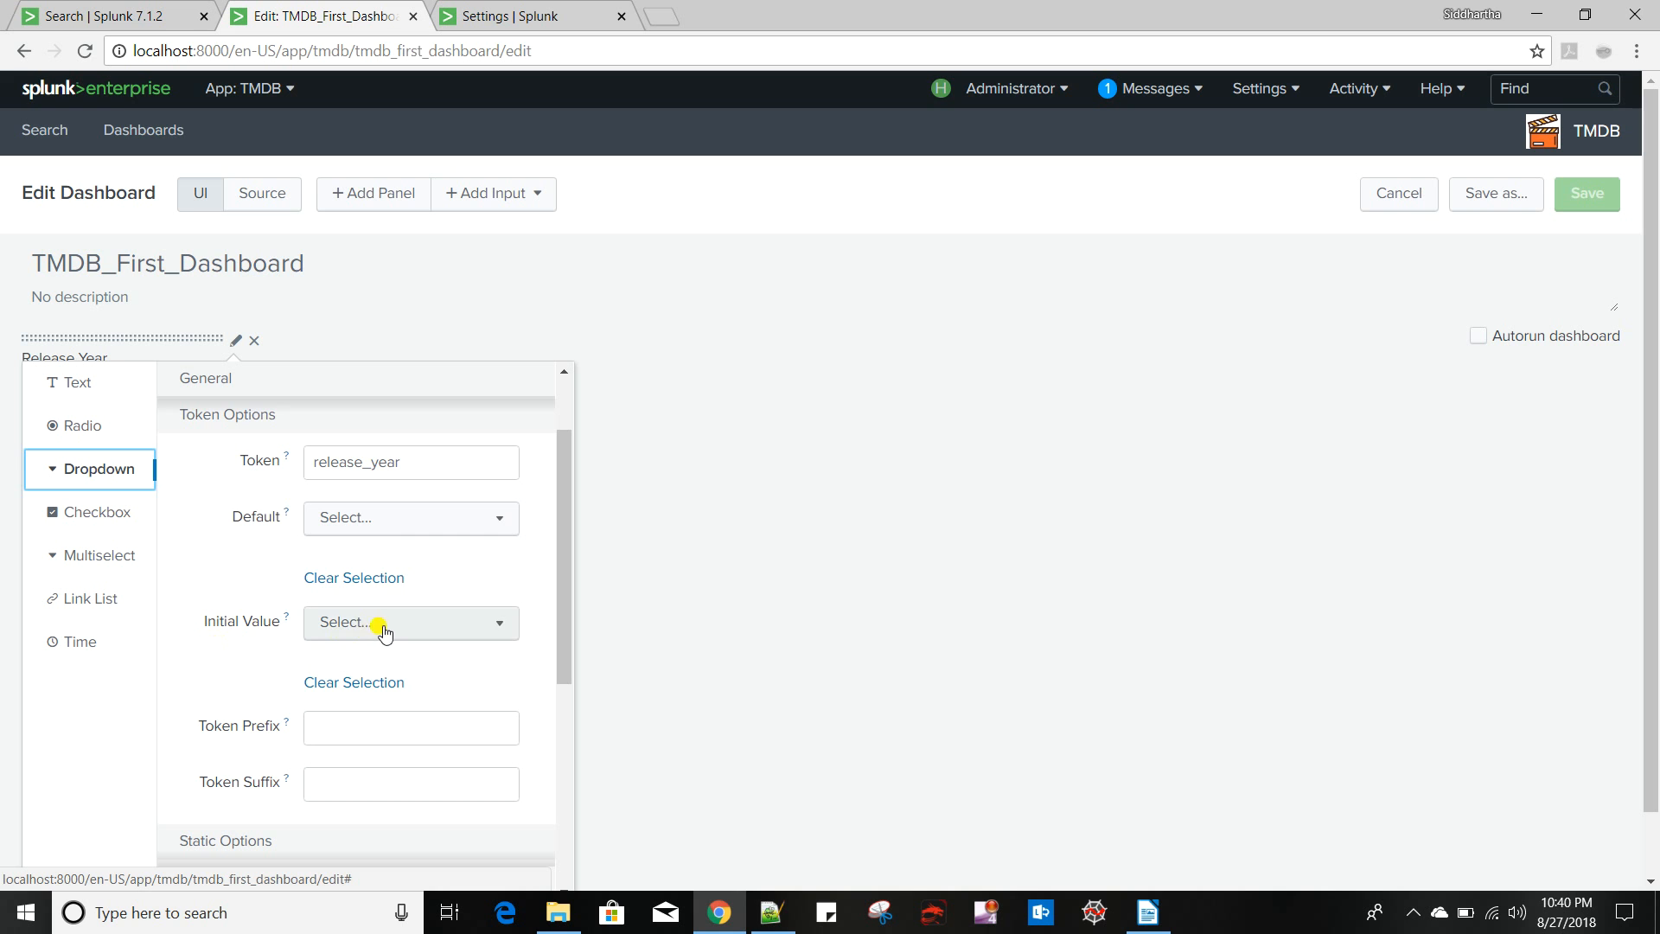
left_click(382, 530)
left_click(219, 582)
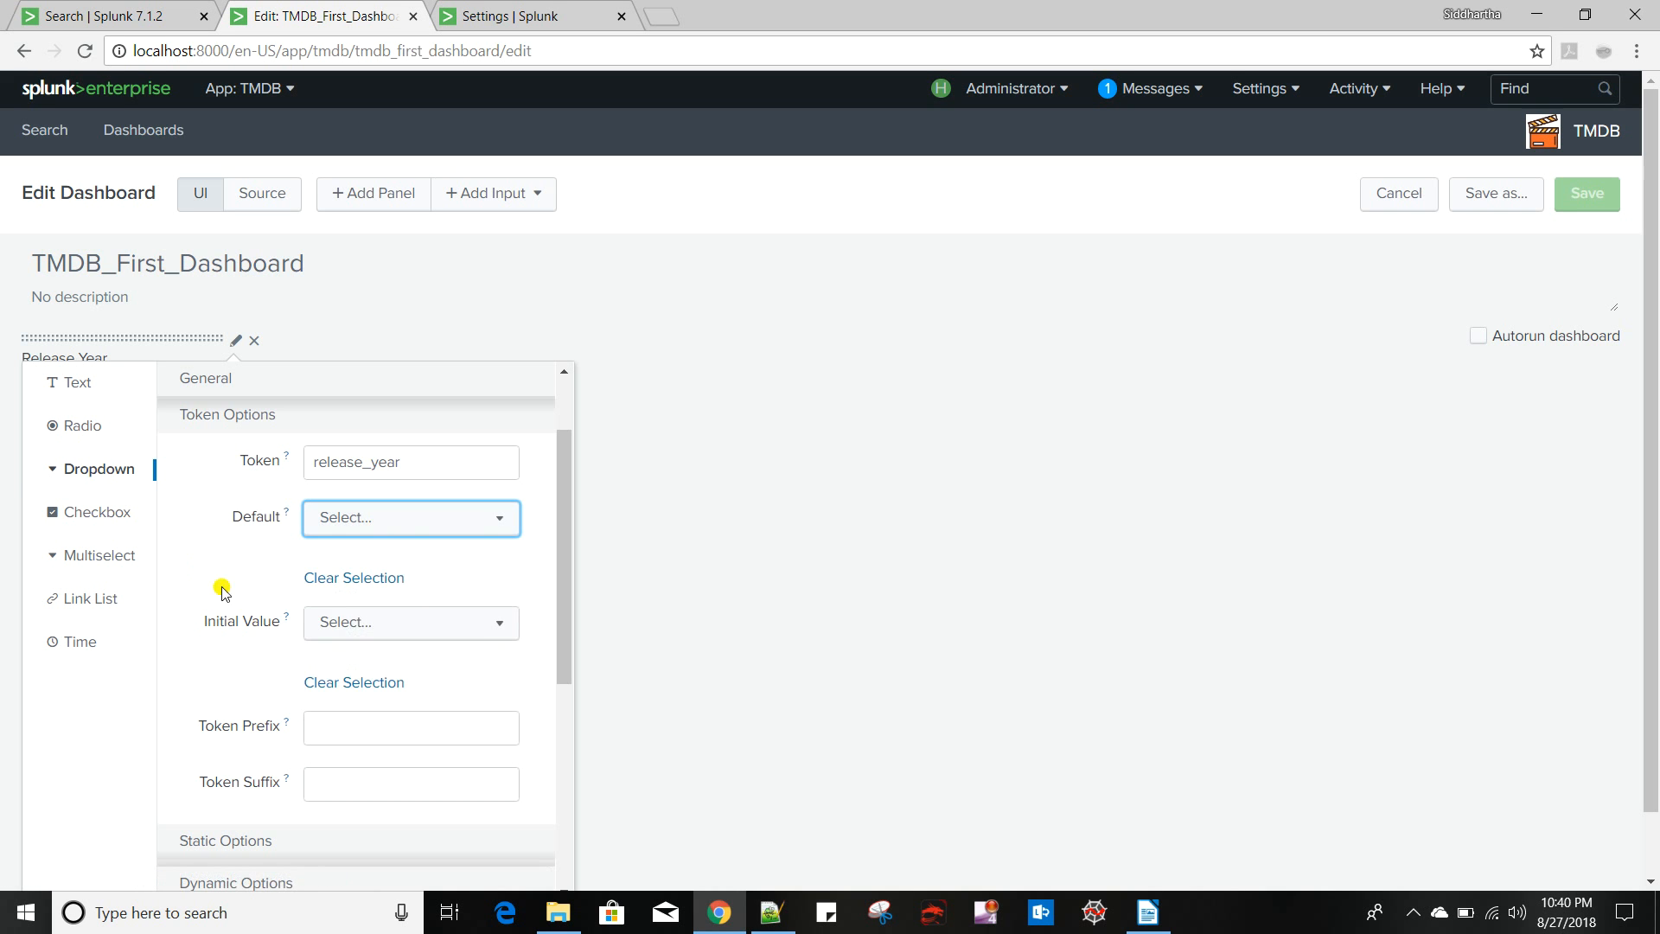
scroll(260, 598, "down", 3)
scroll(260, 598, "up", 1)
scroll(259, 734, "down", 1)
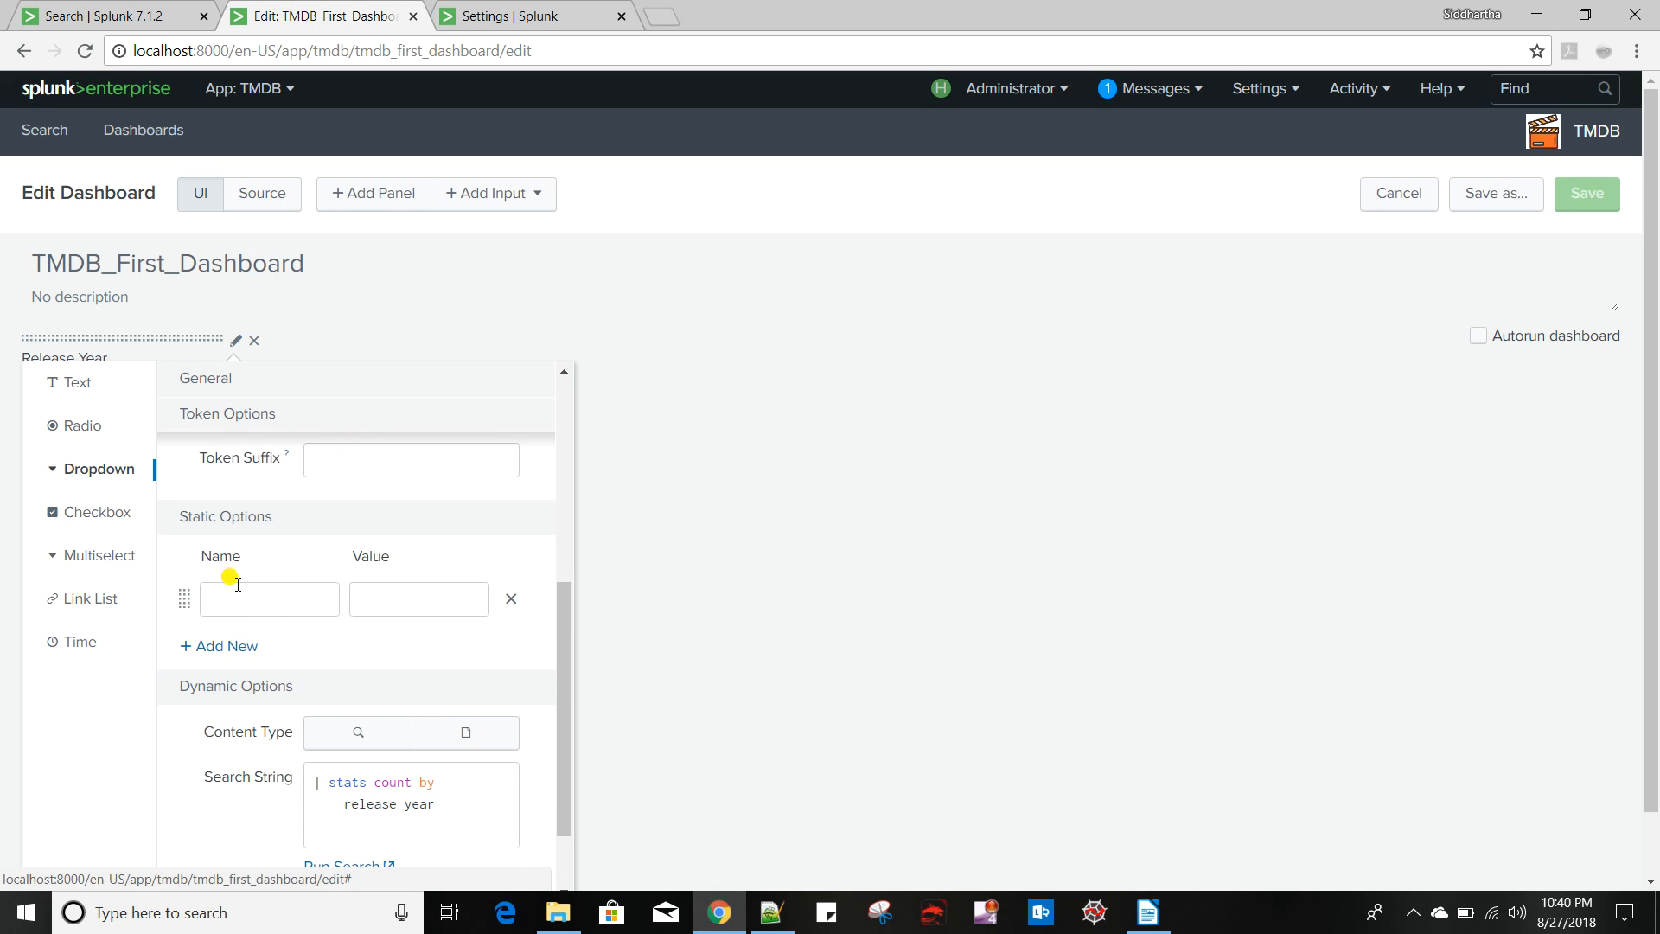
left_click(237, 599)
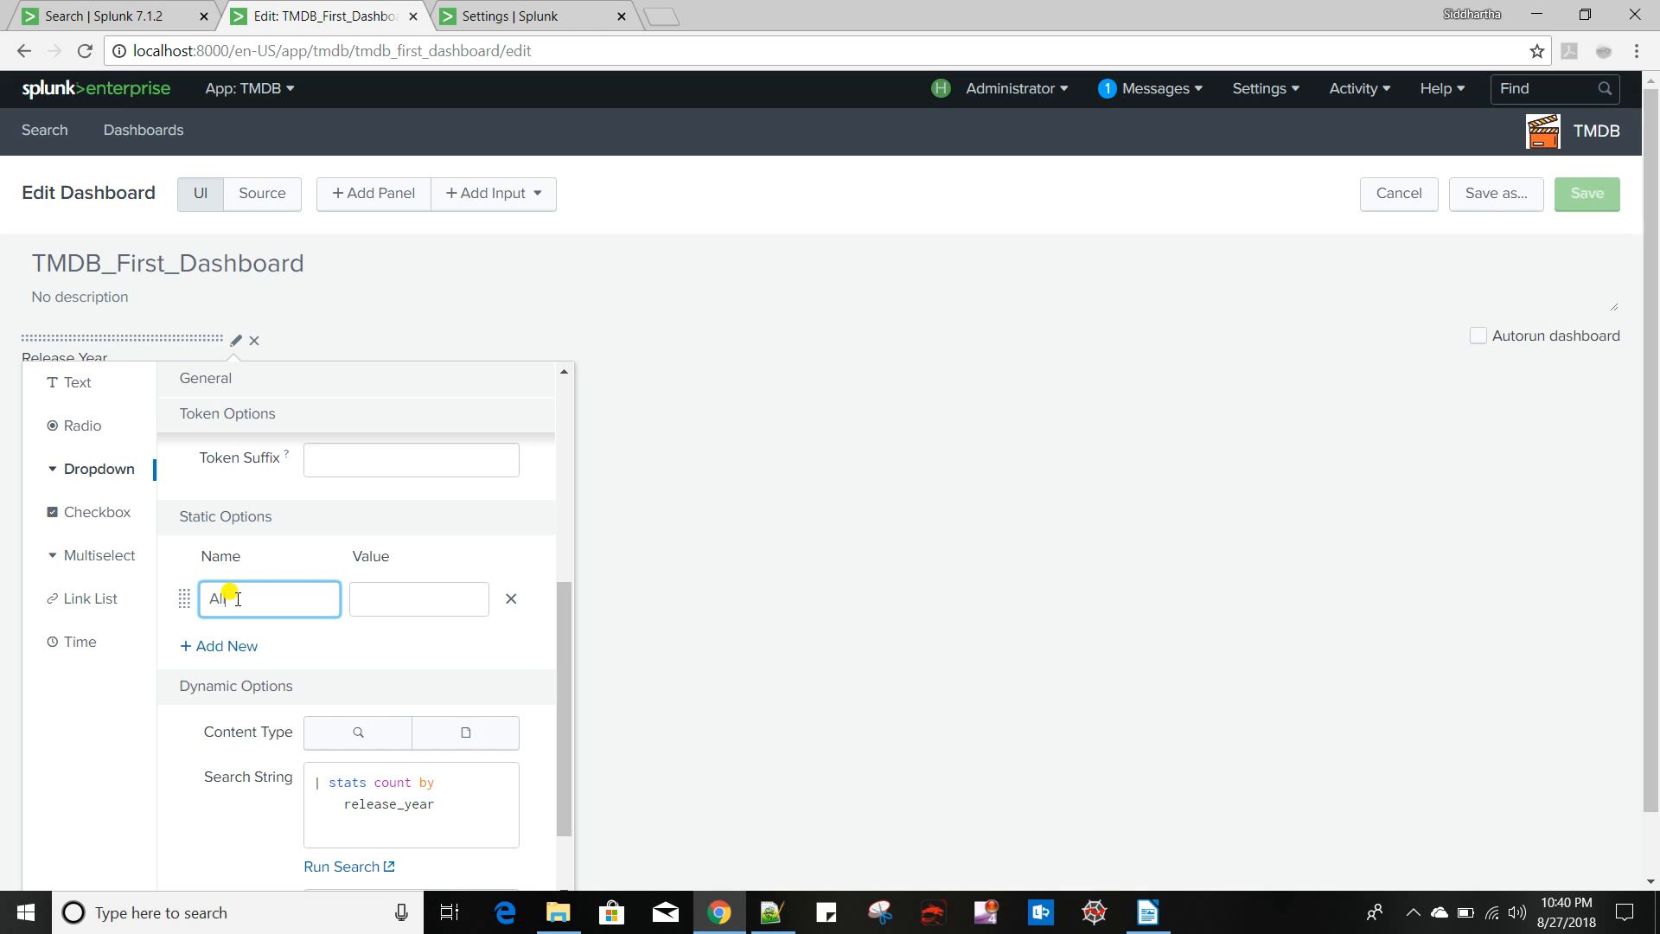
left_click(421, 603)
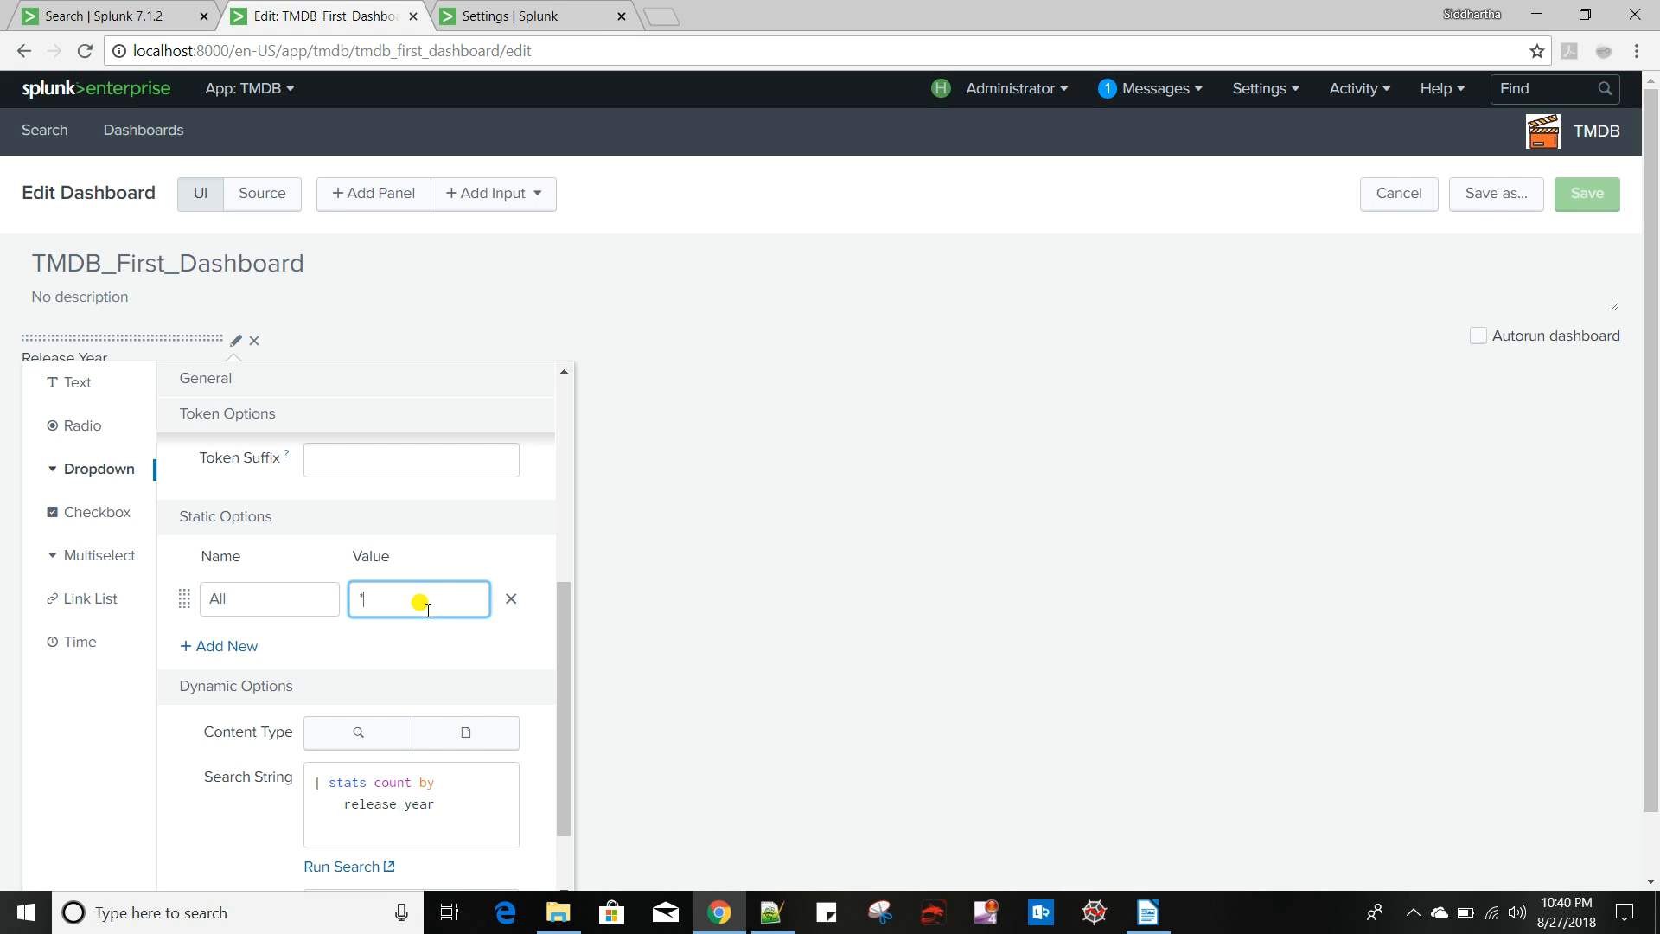
type("*")
Set the Release Year input's default and initial value to All, apply the settings, and check the selection in the dropdown
scroll(398, 553, "up", 4)
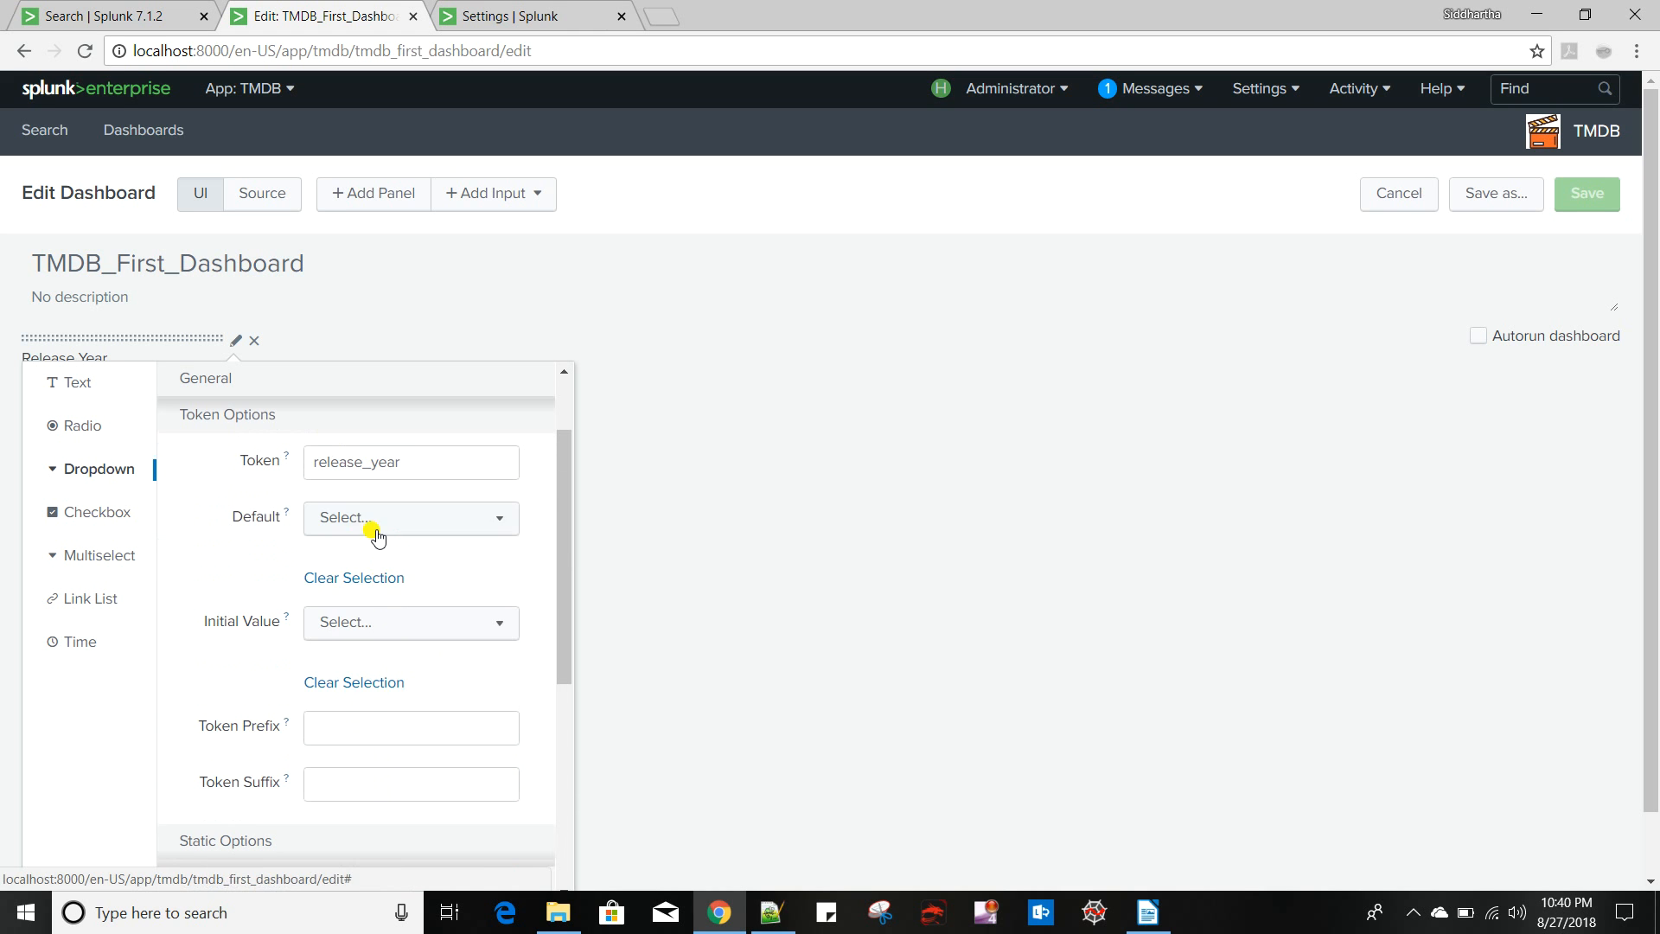
left_click(378, 528)
left_click(360, 562)
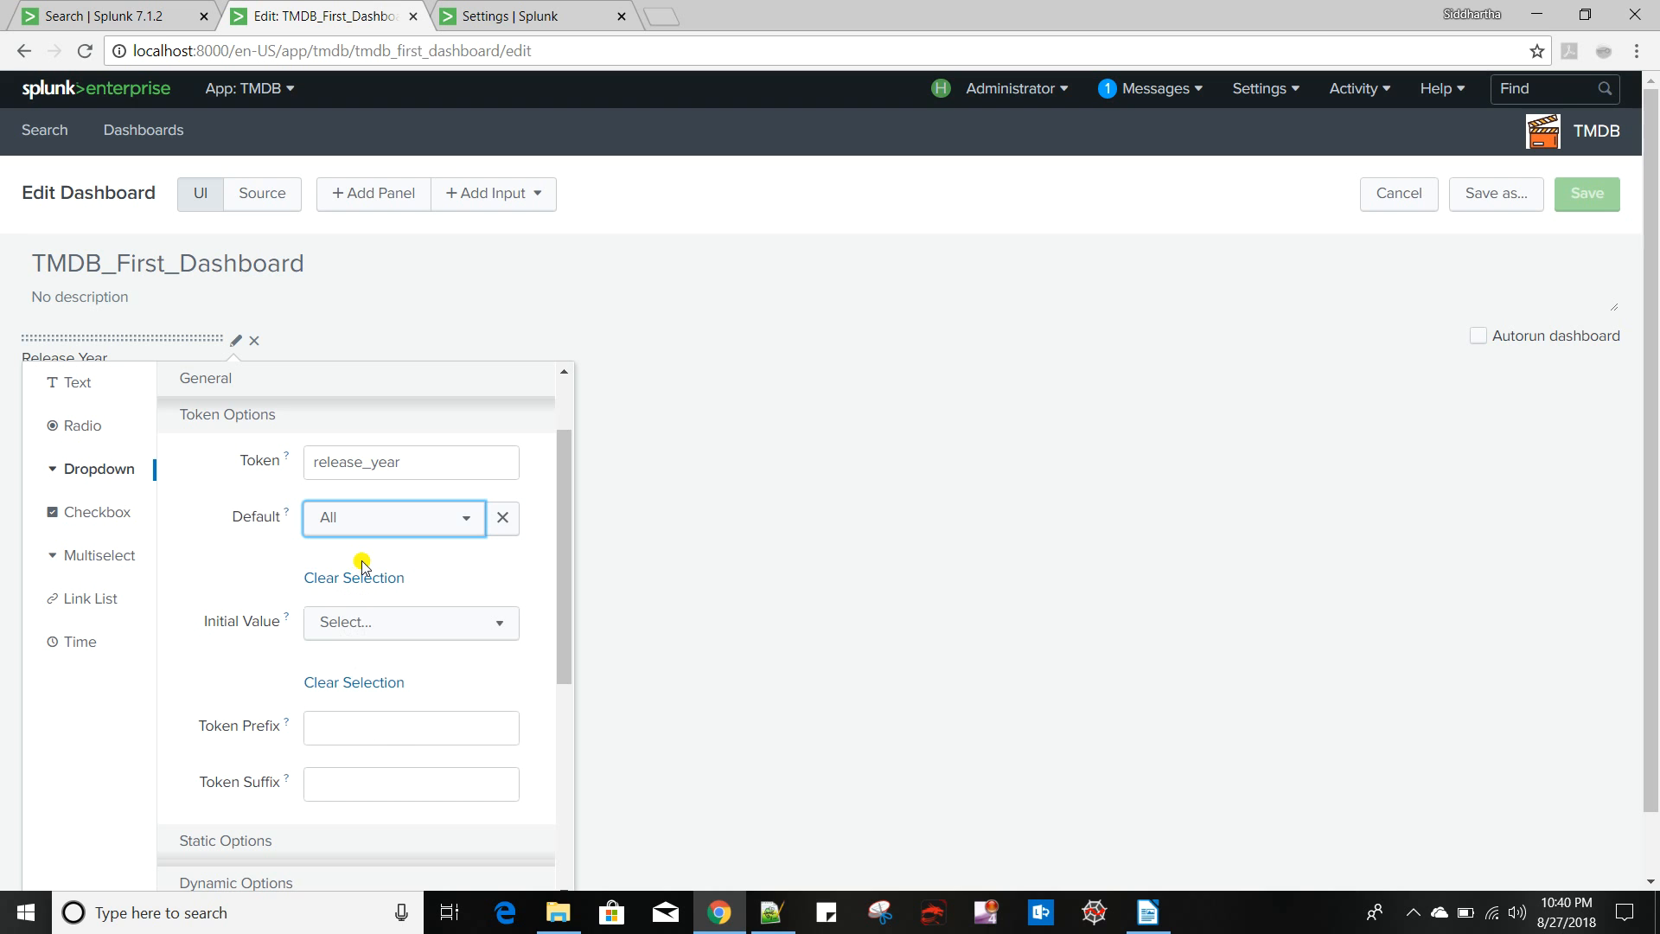
left_click(369, 629)
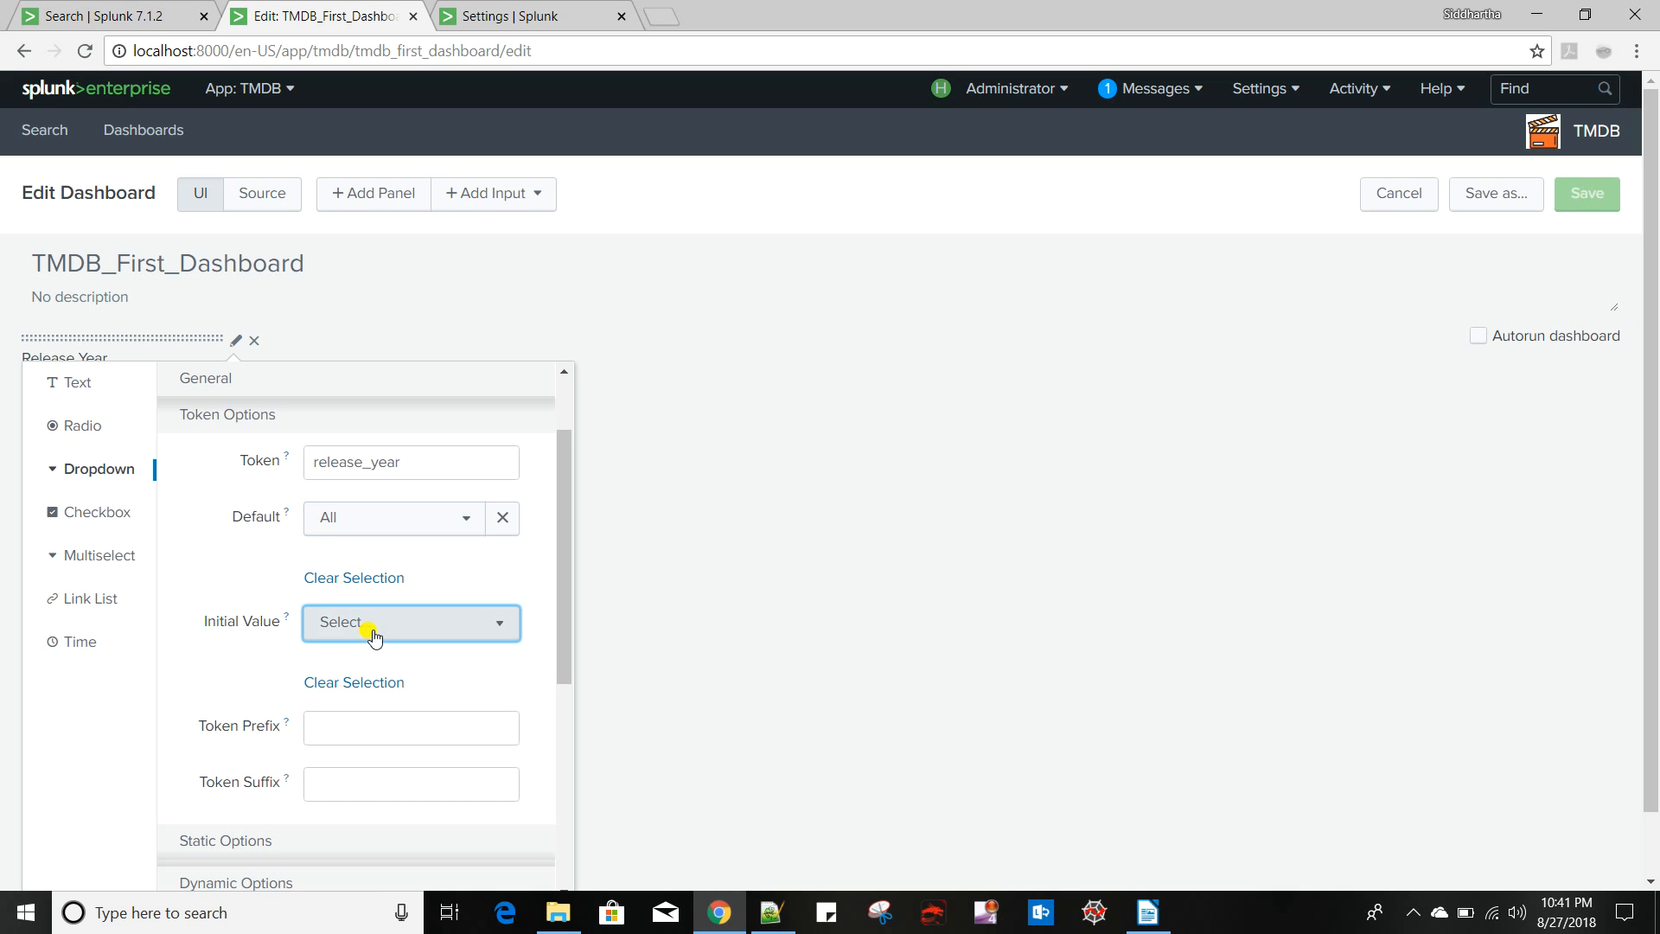
left_click(369, 682)
scroll(223, 718, "down", 4)
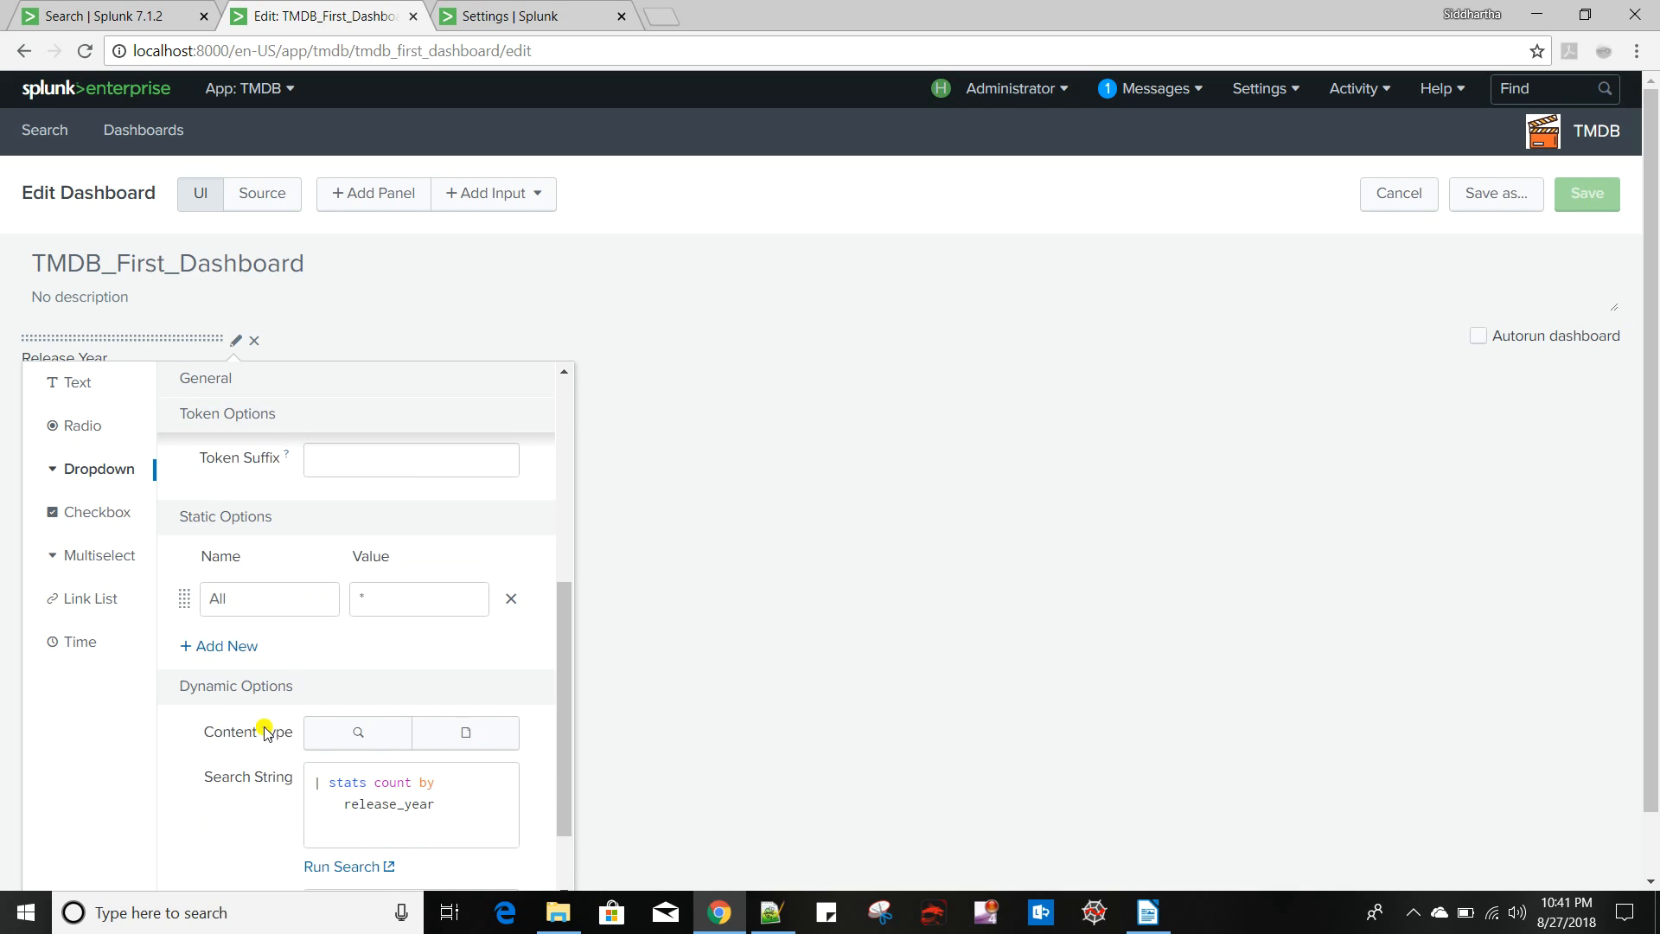
scroll(471, 787, "down", 2)
scroll(558, 805, "down", 1)
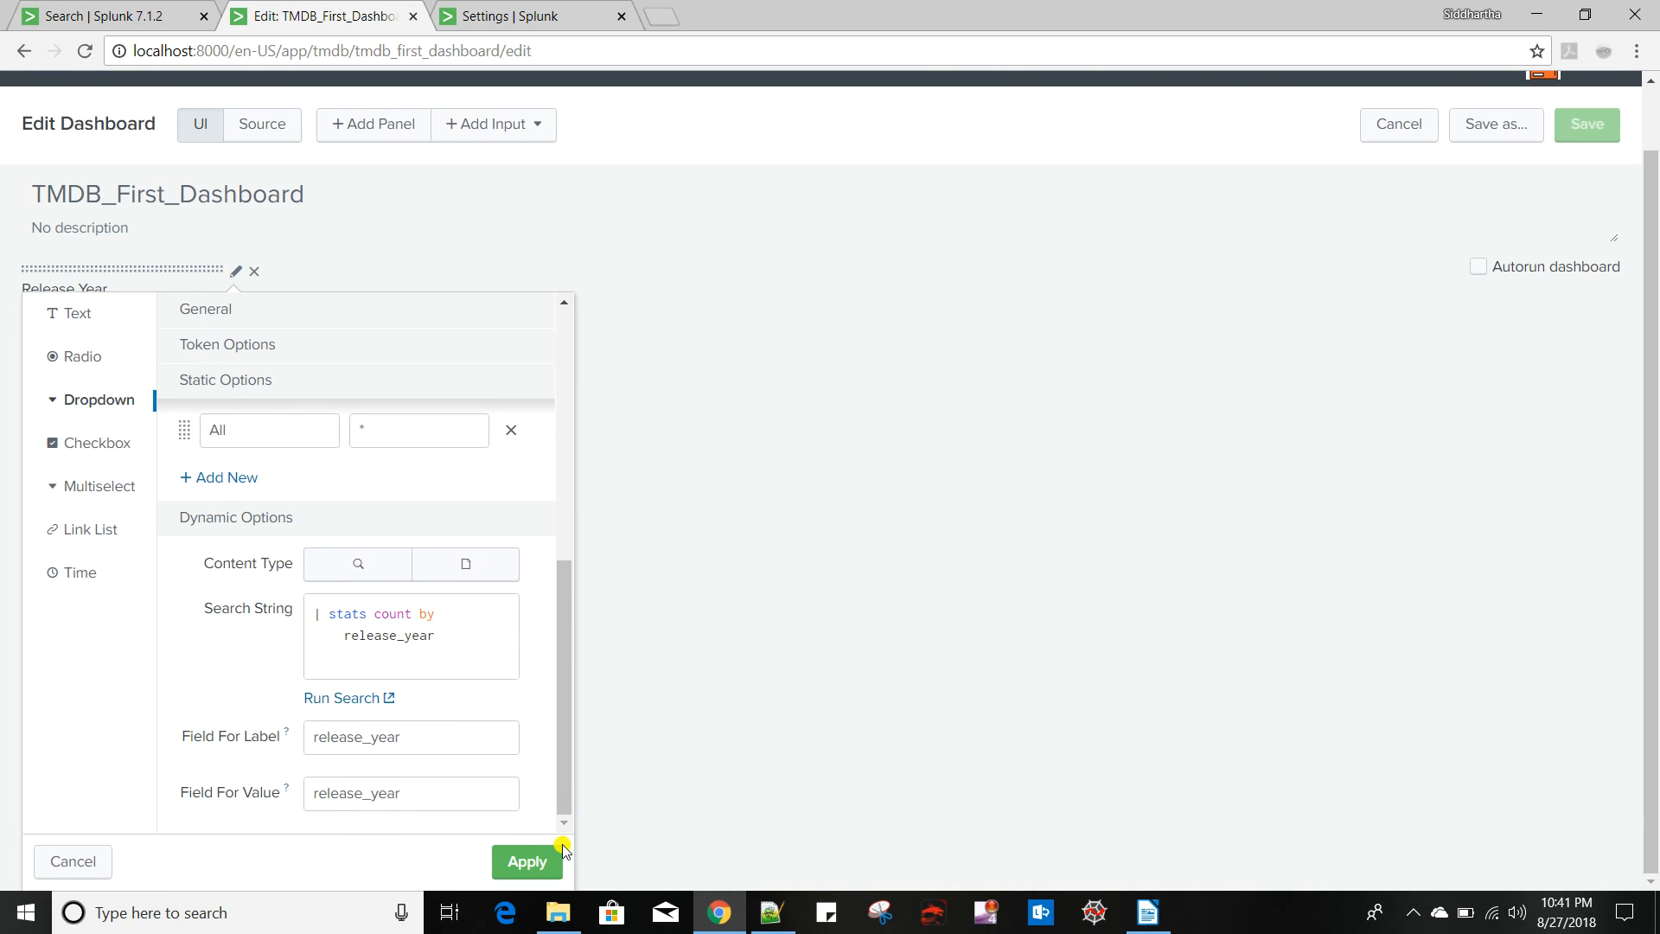
left_click(528, 861)
left_click(76, 394)
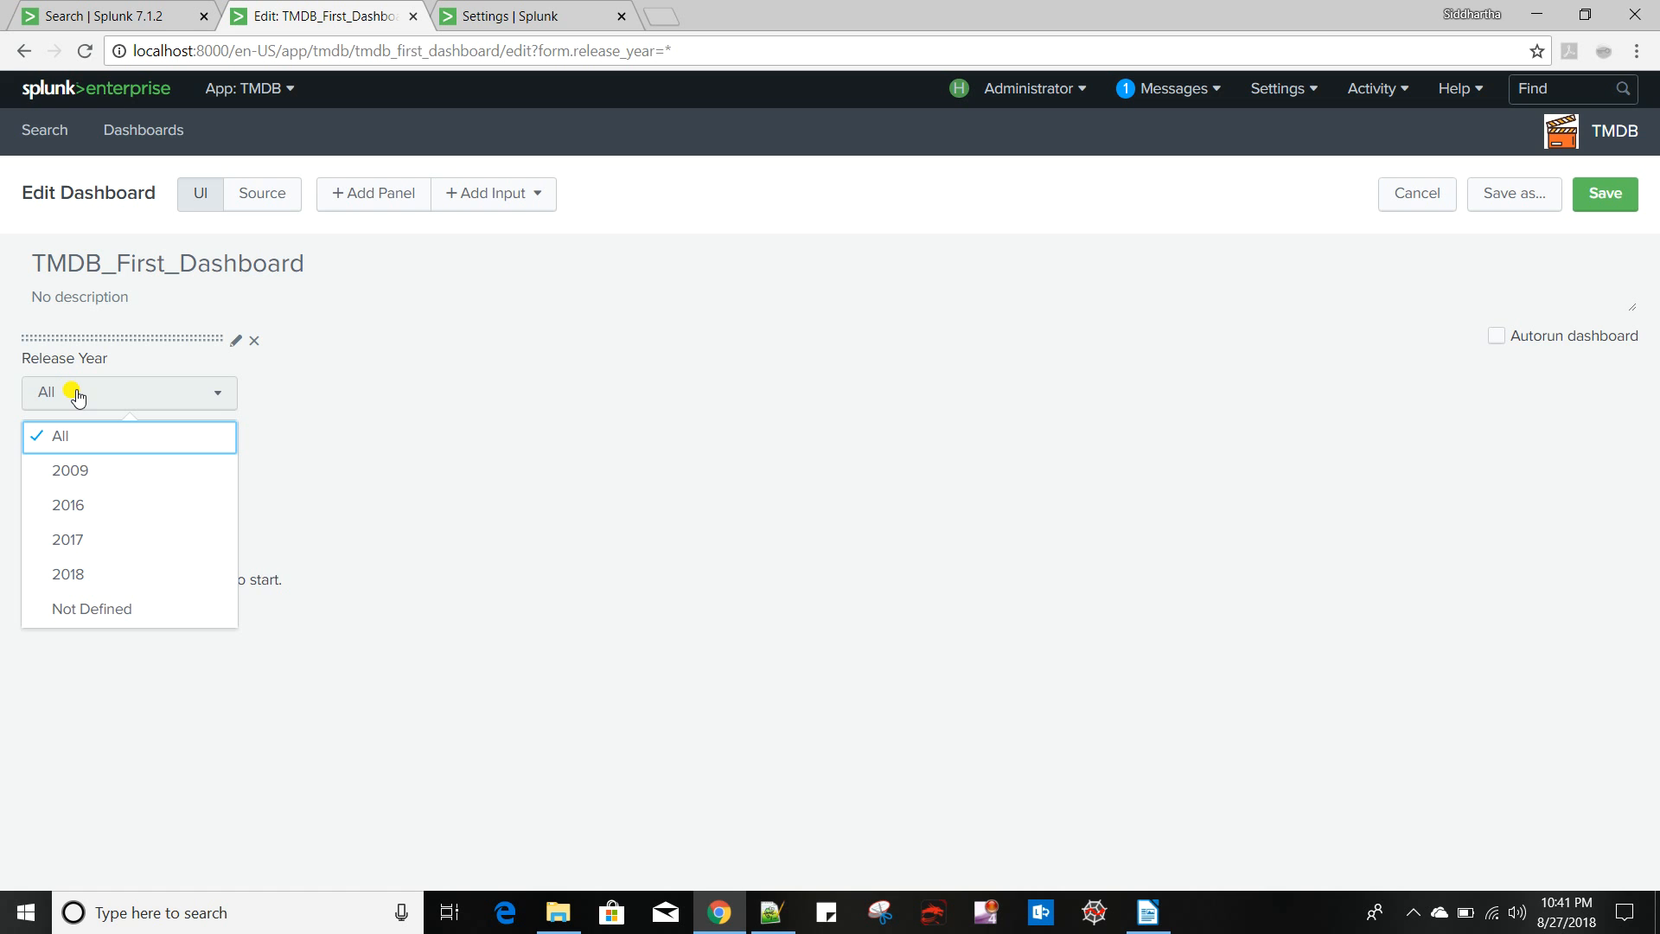
left_click(99, 448)
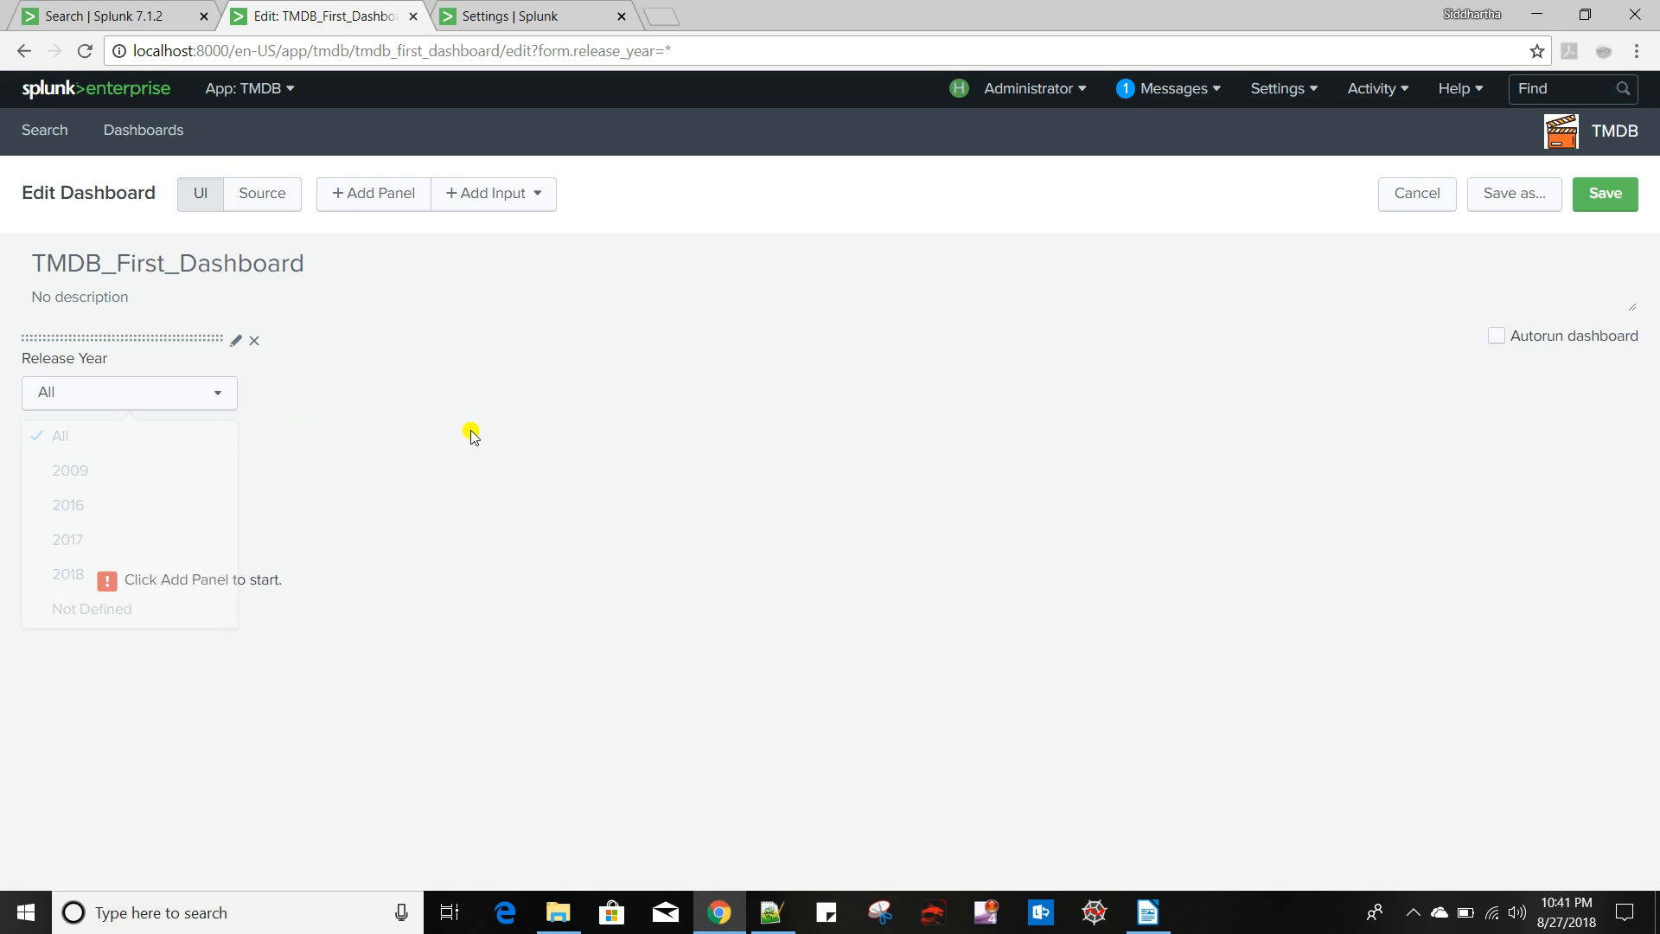
In the dashboard source, duplicate the whole Release Year input block directly below the original, inside the fieldset
left_click(258, 191)
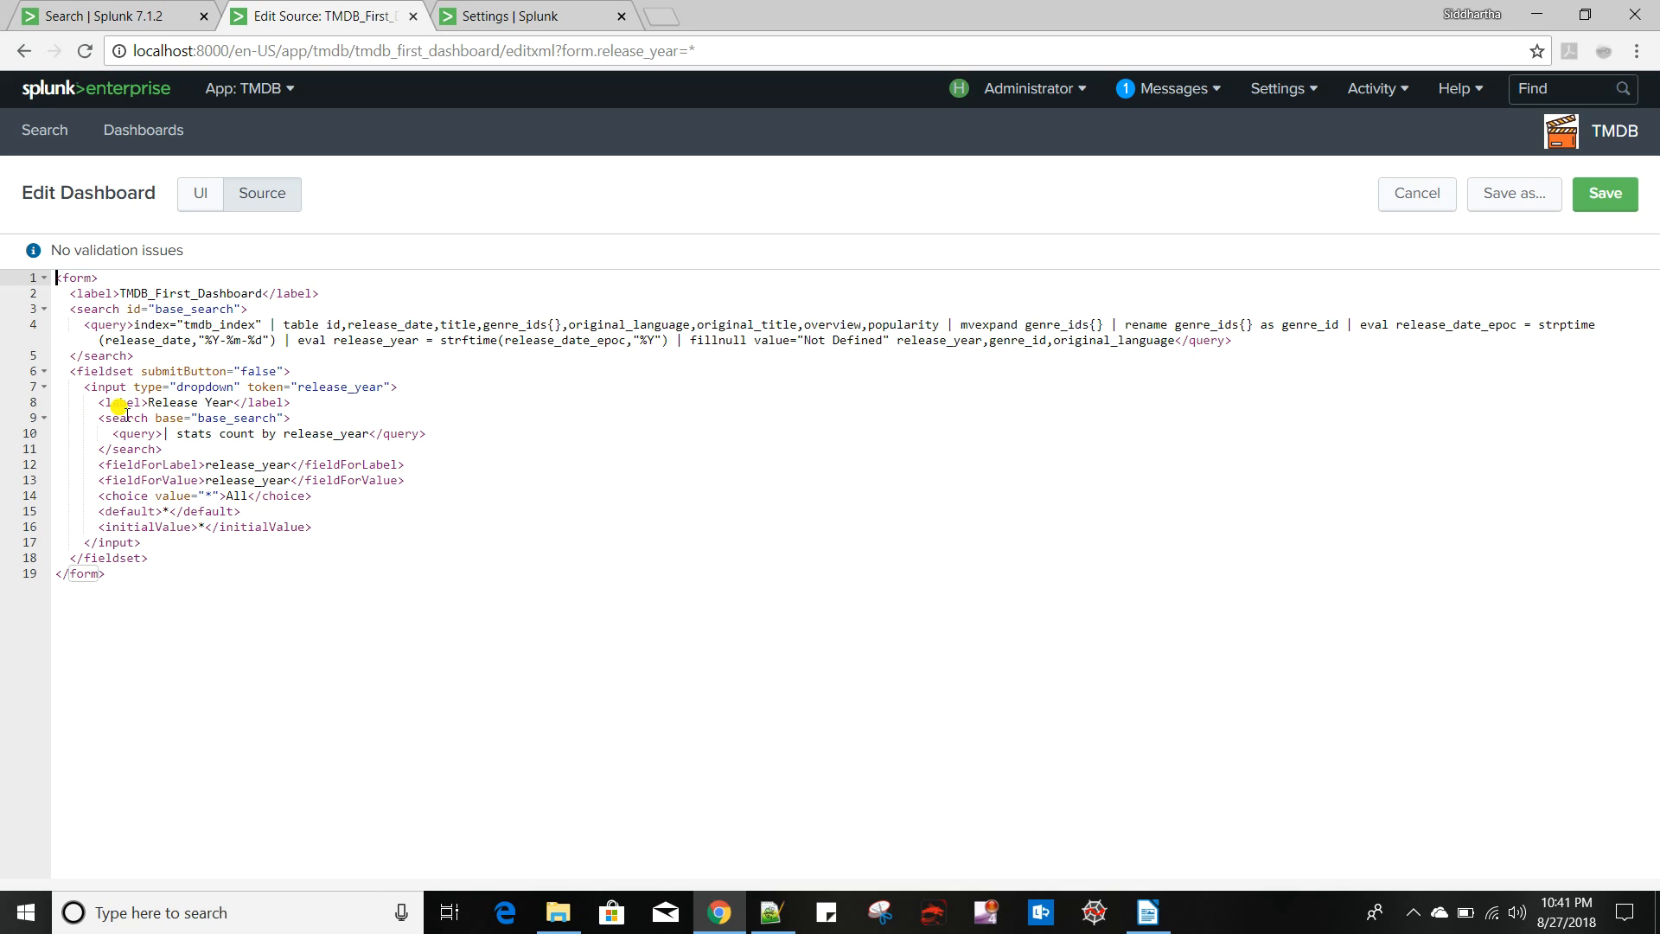
left_click(104, 387)
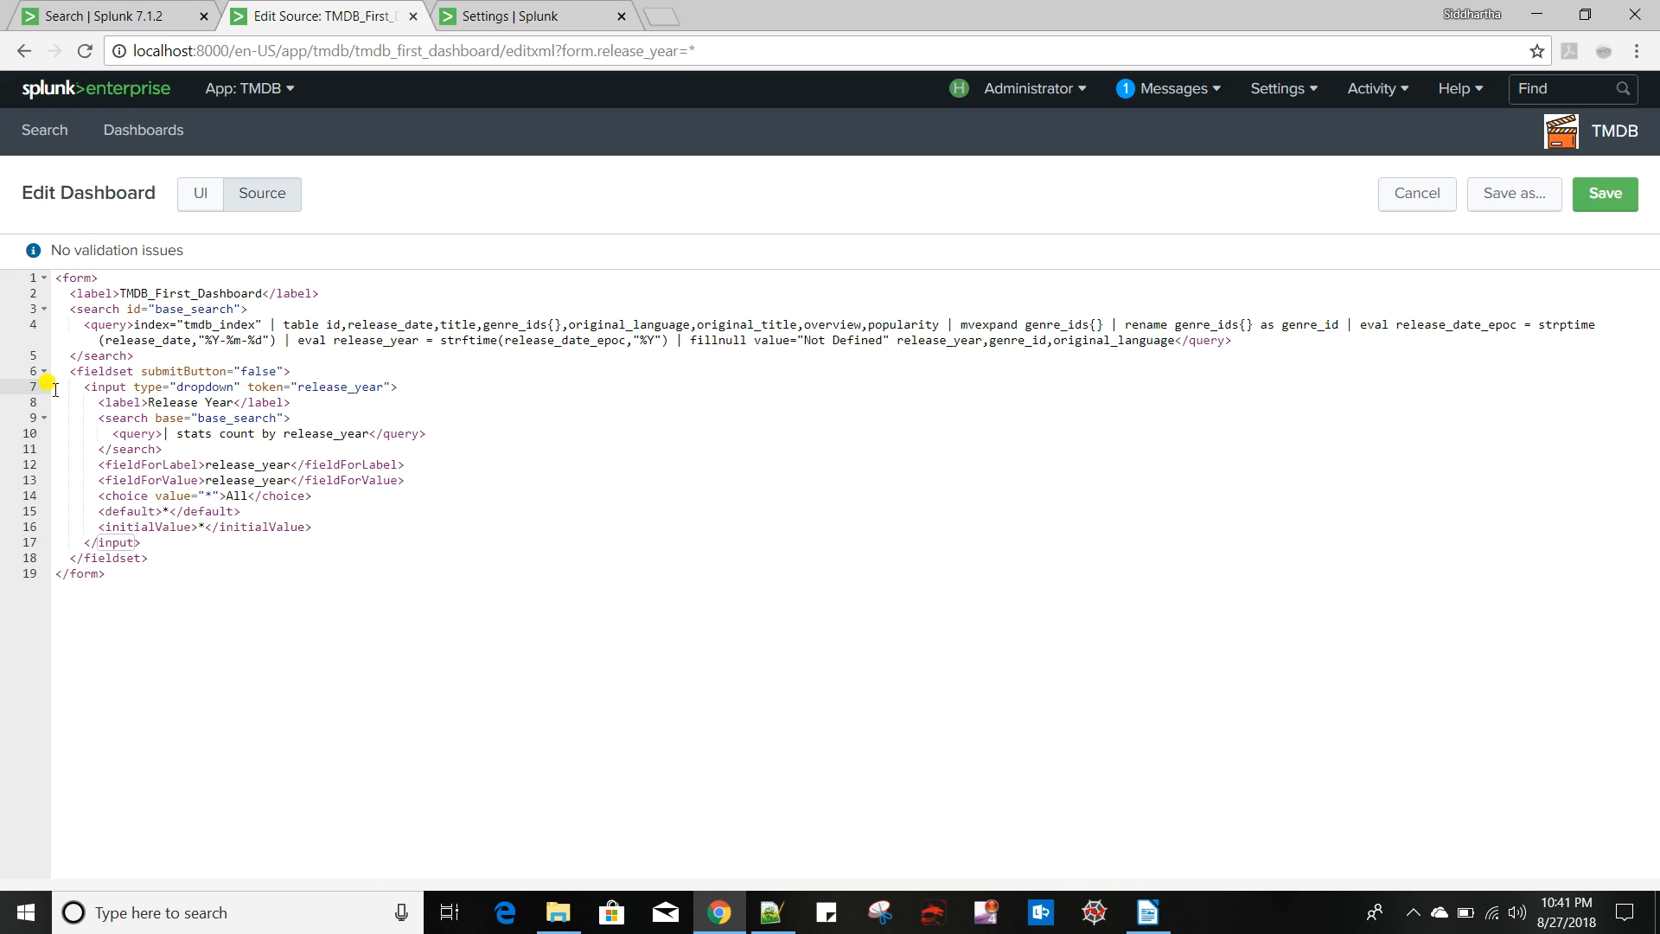
left_click_drag(55, 388, 231, 542)
key("ctrl+c")
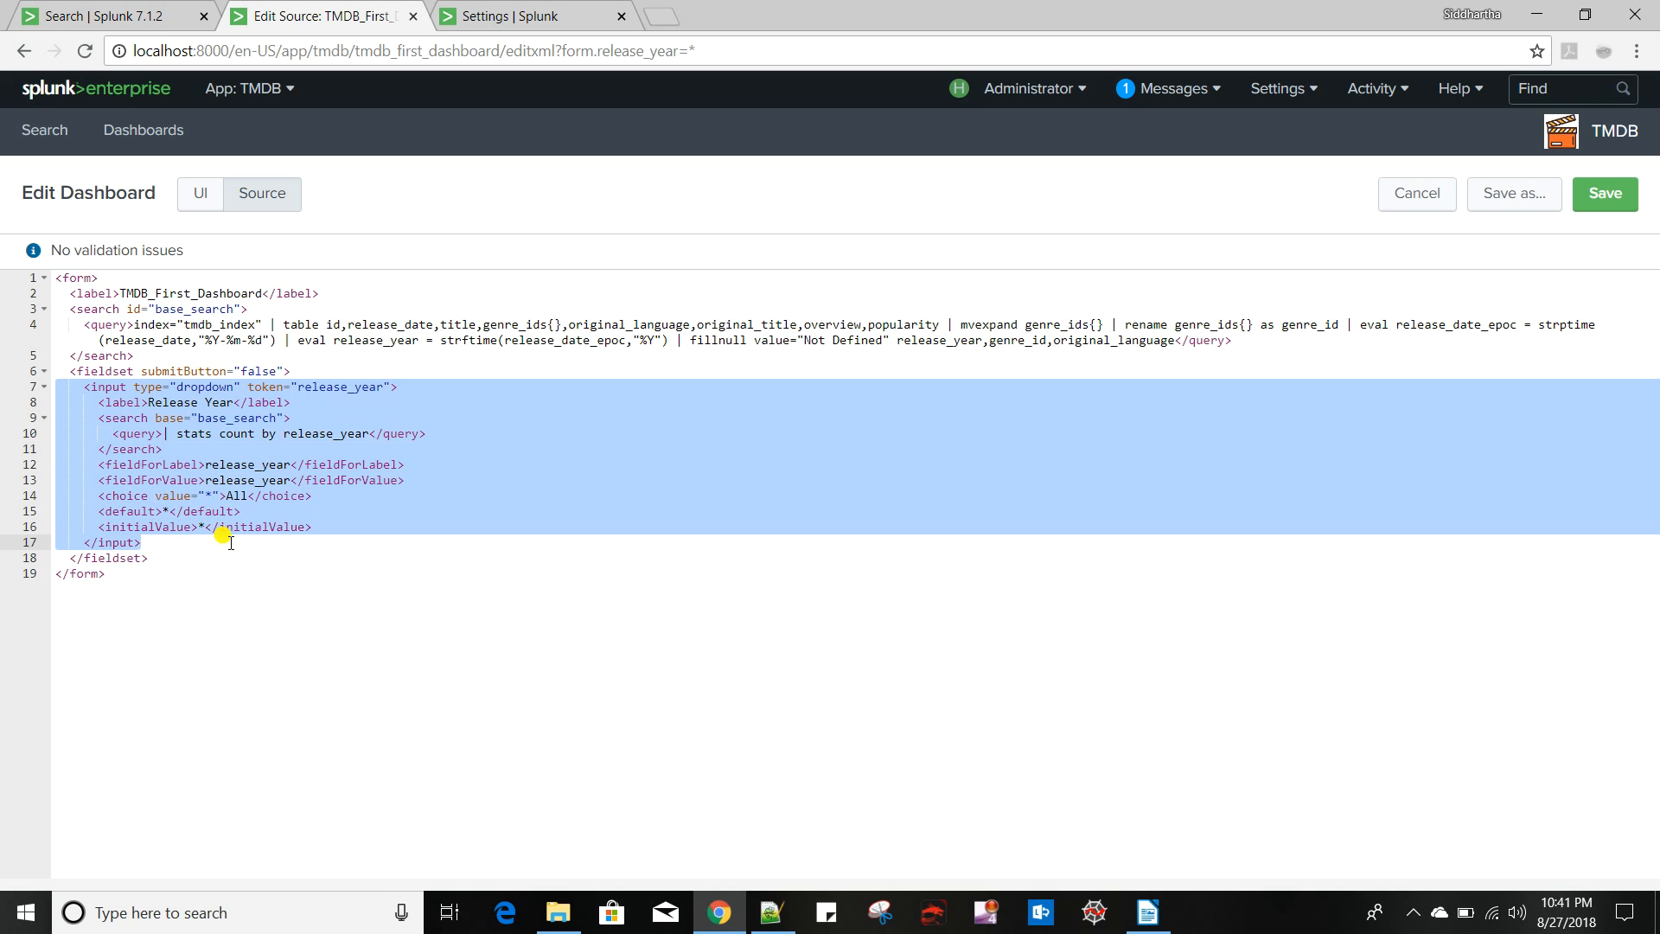
left_click(168, 545)
key("Return")
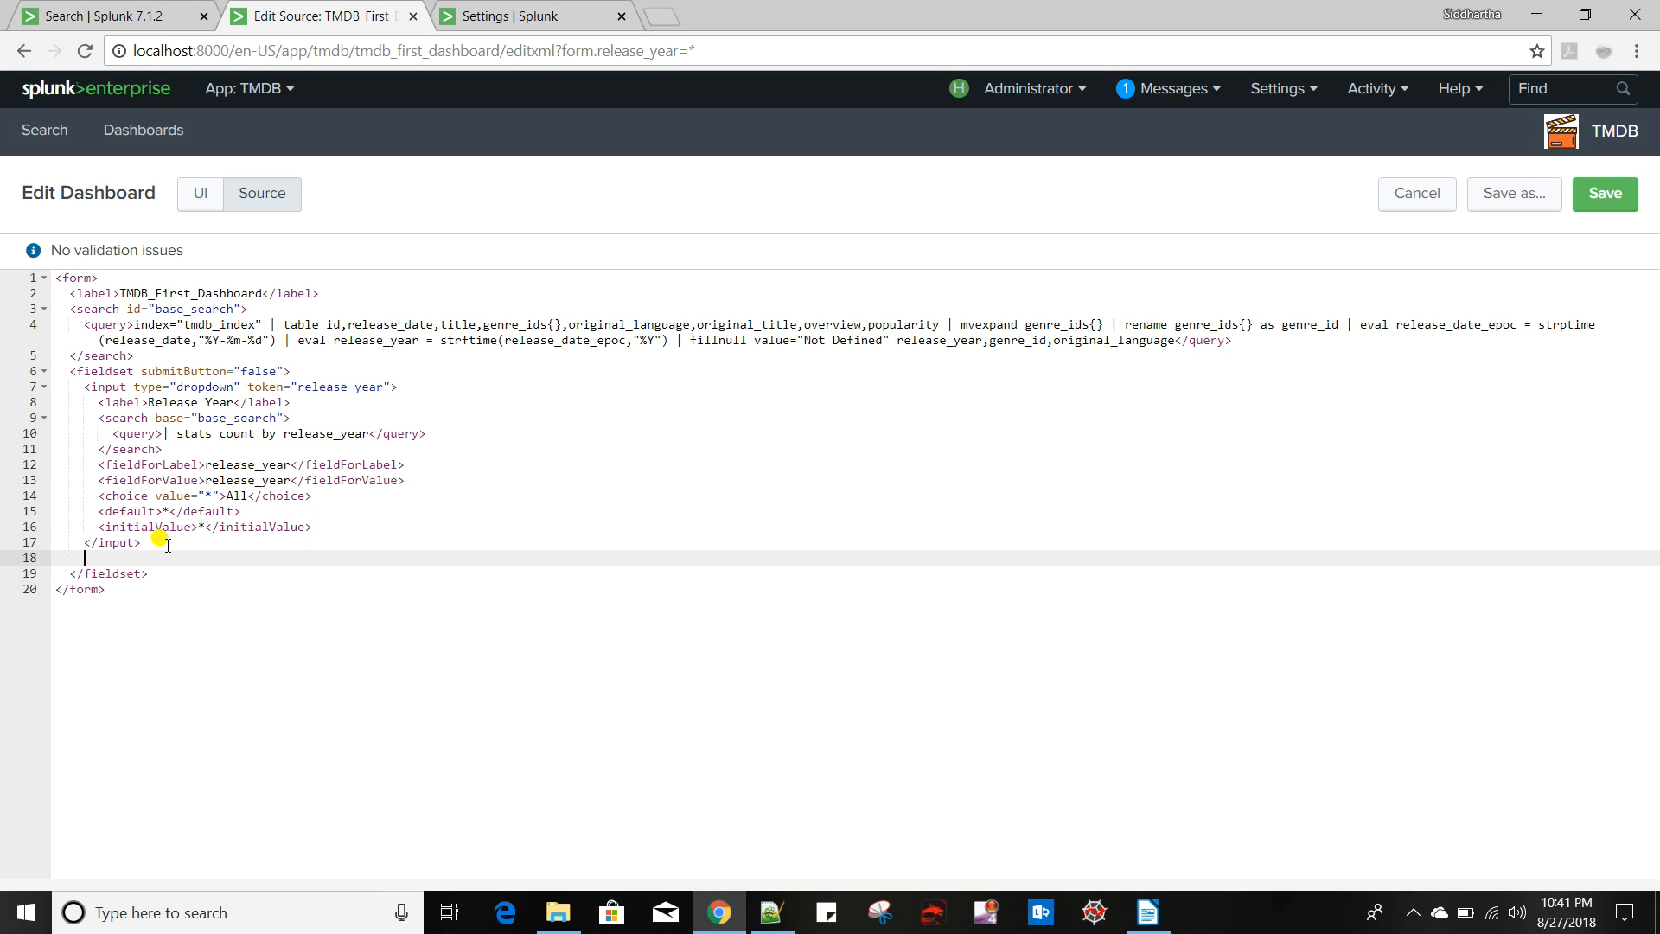
key("ctrl+v")
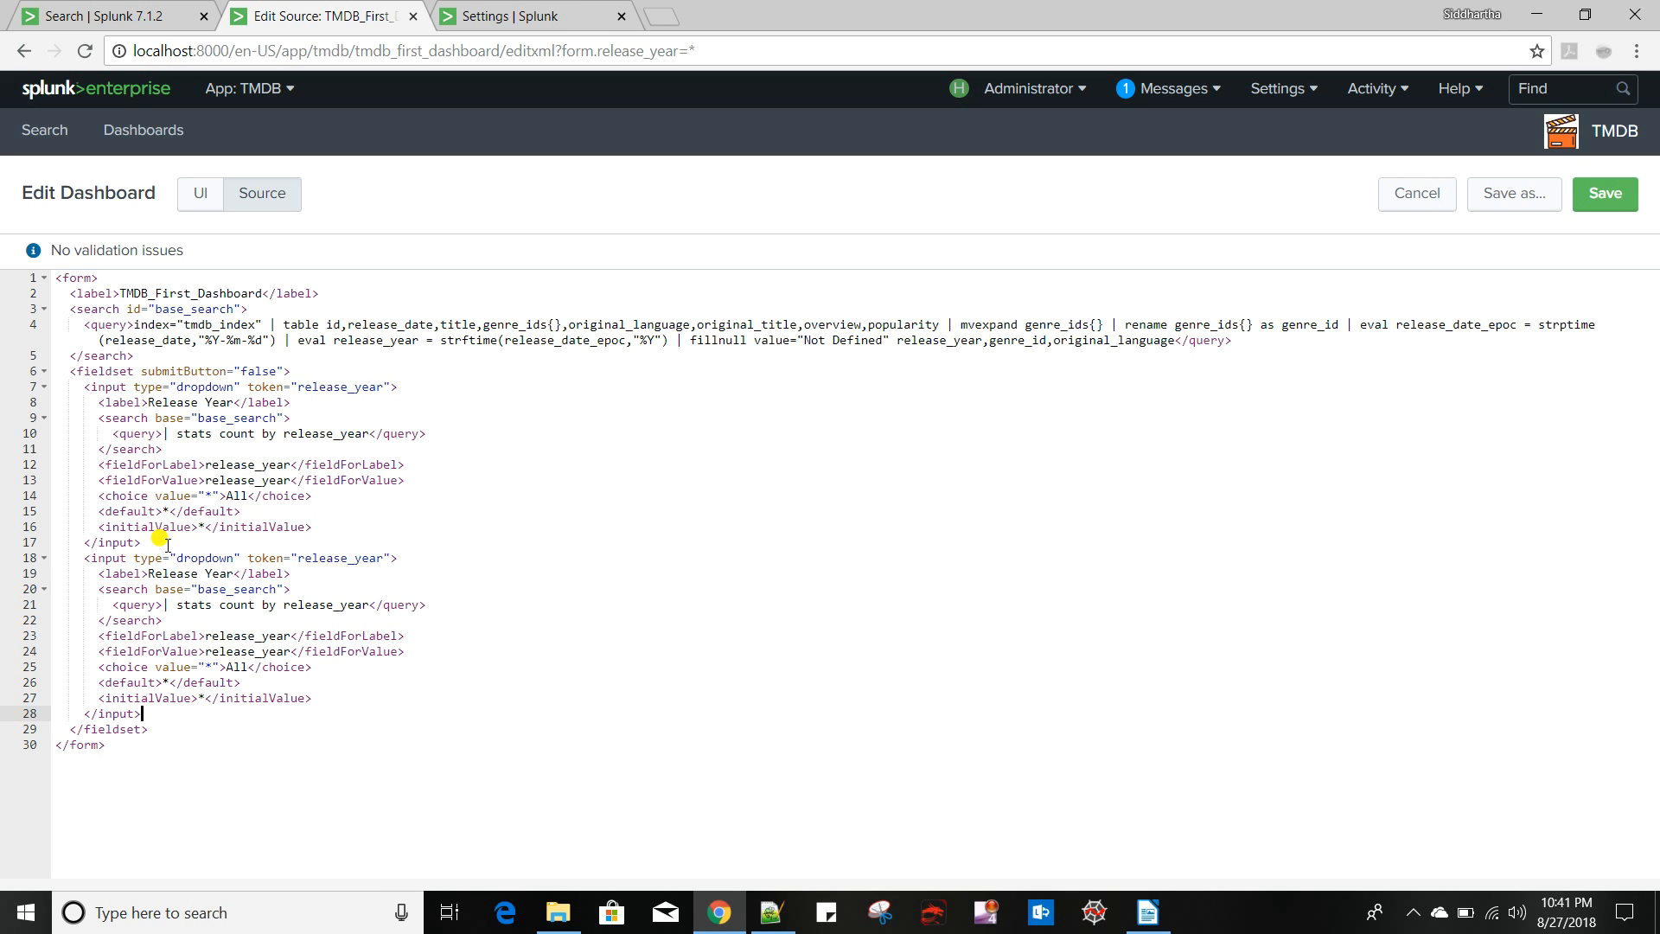
Set the duplicated input's token to genre_id and its label to "Genre Id", as named in the mock-up document
left_click(383, 558)
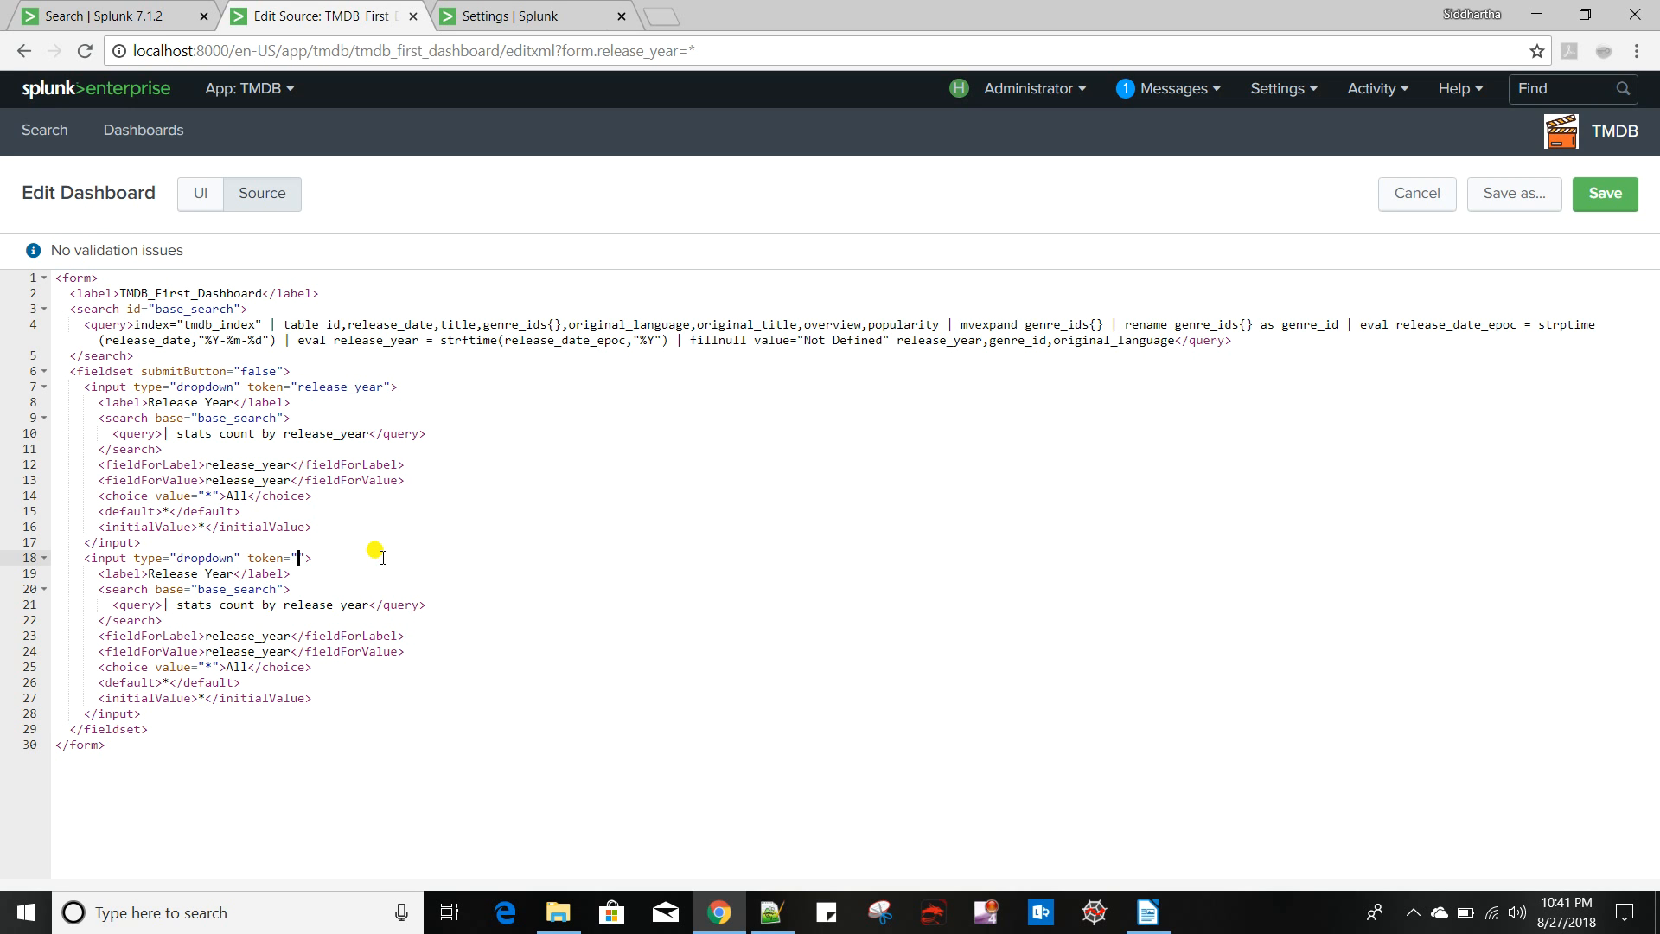
type("genre_id")
left_click_drag(234, 576, 156, 574)
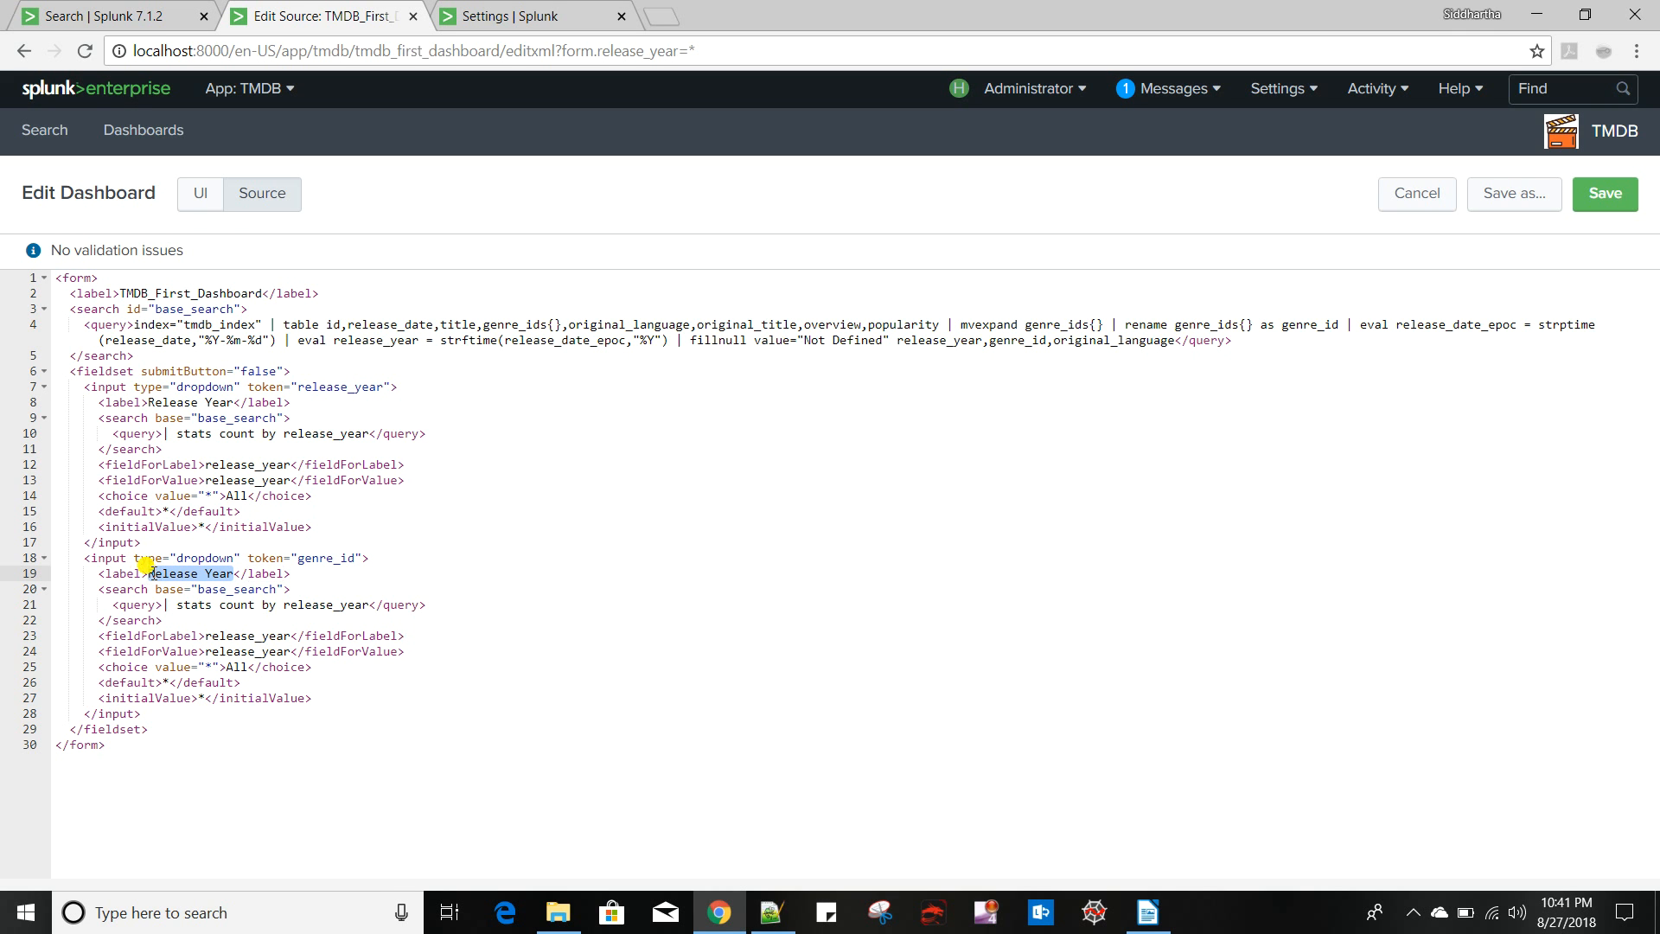
left_click(1147, 912)
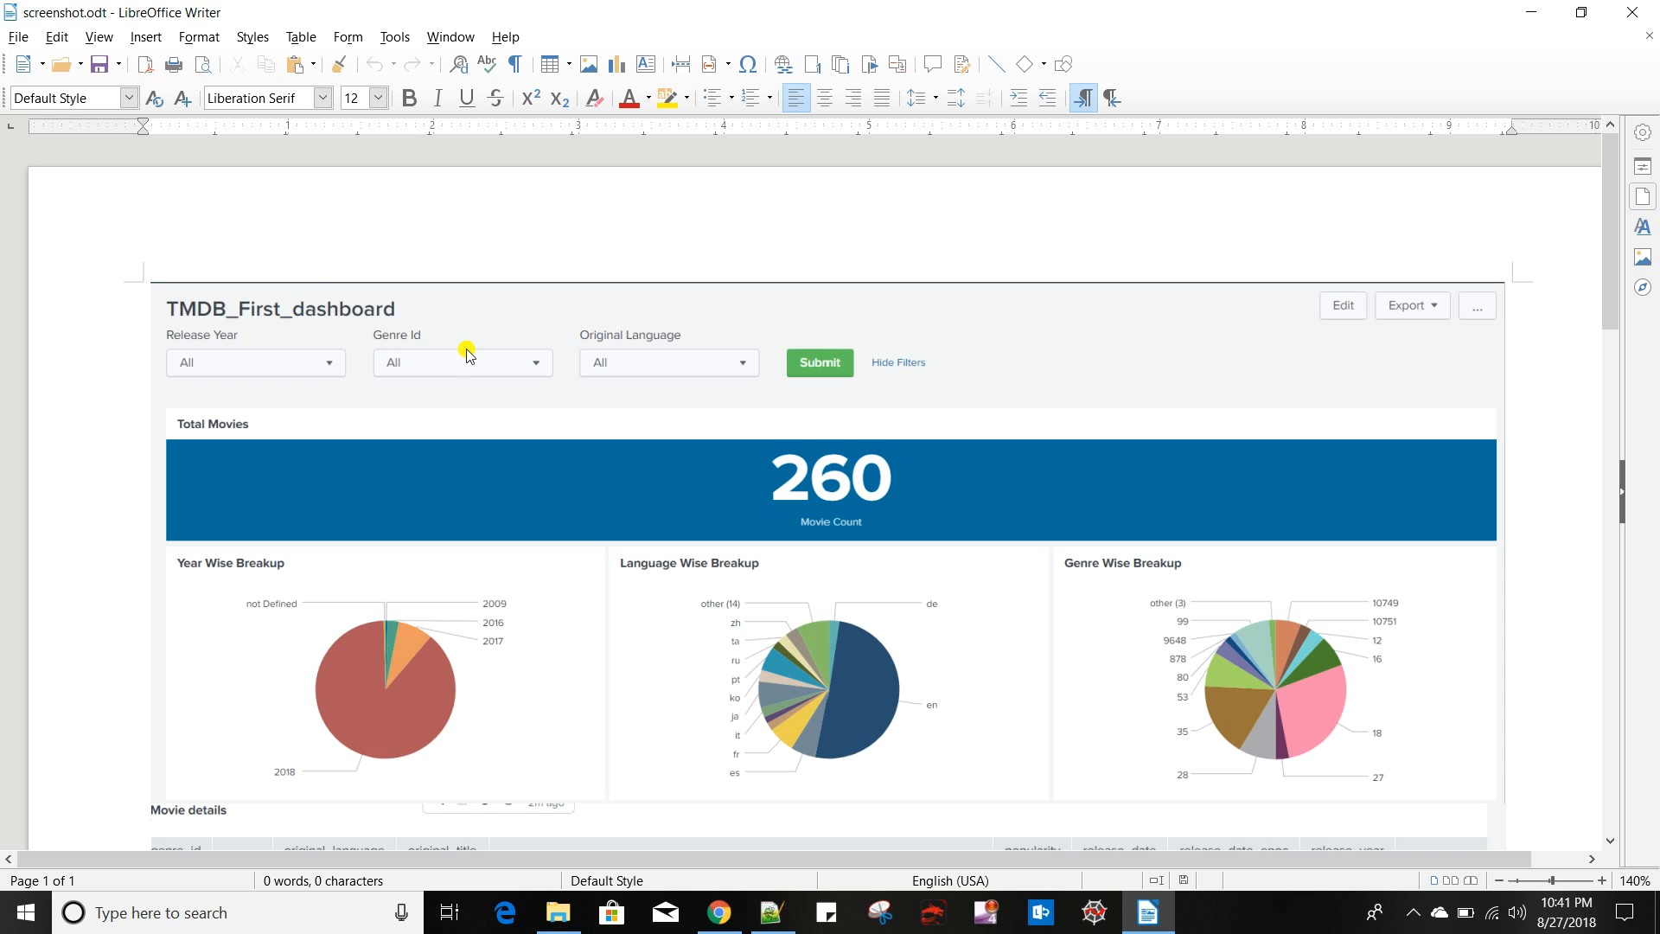
key("alt+Tab")
type("Ge")
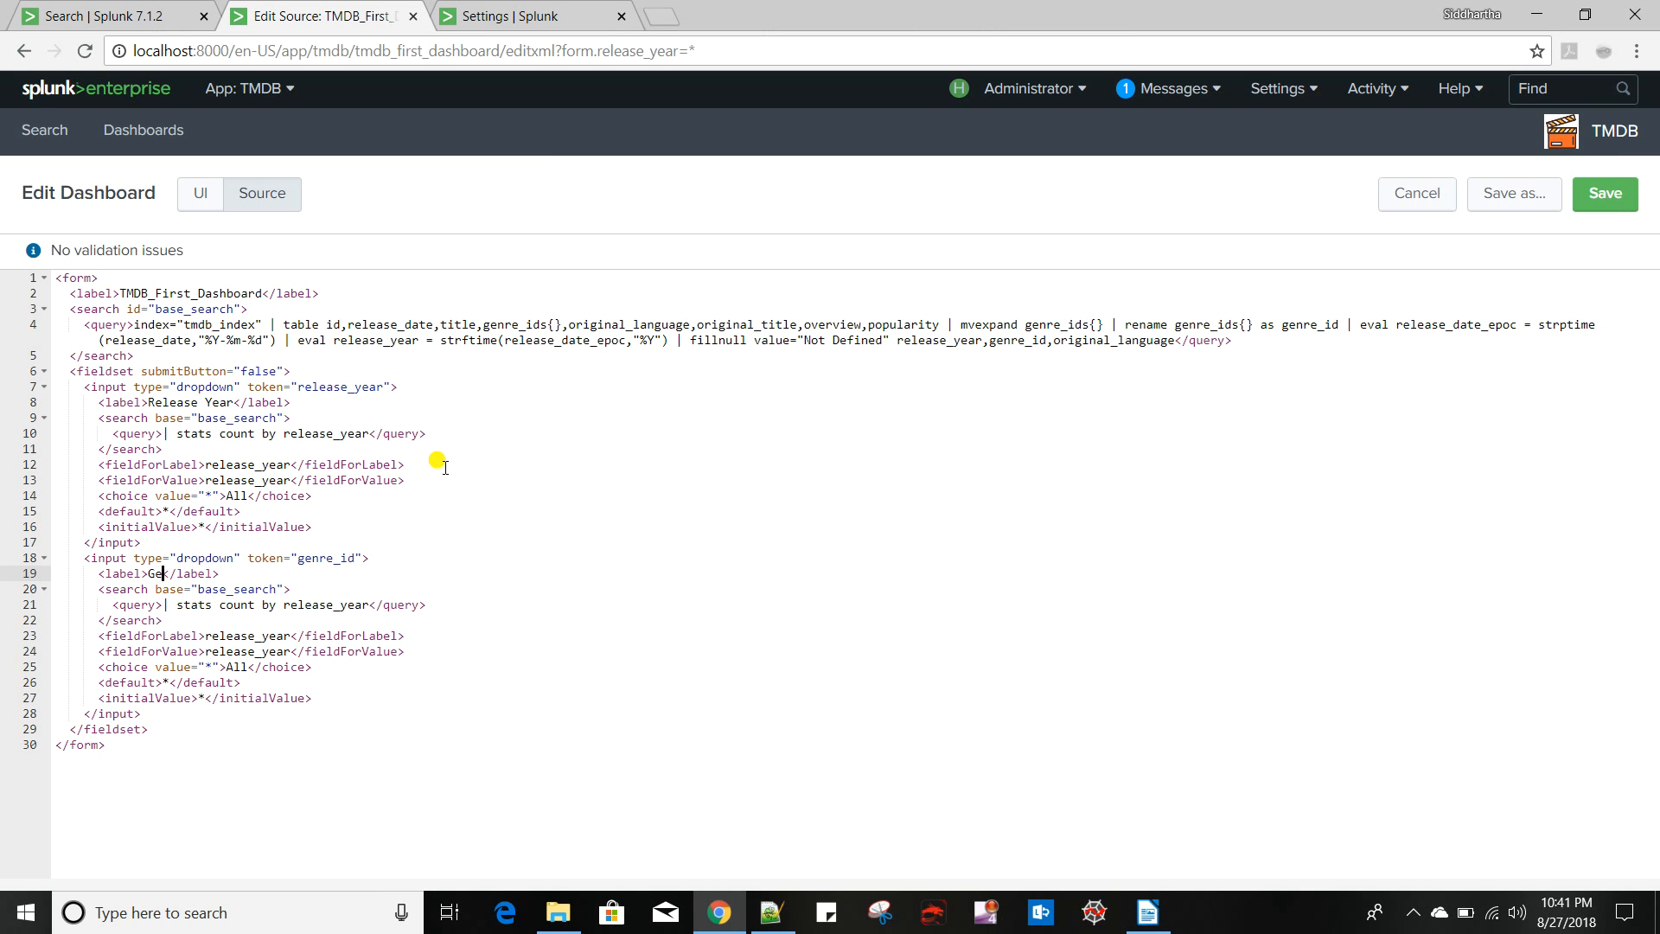
type("nre Id")
In the Genre Id input's source, replace release_year with genre_id in the query, fieldForLabel and fieldForValue
left_click_drag(1282, 325, 1340, 327)
key("ctrl+c")
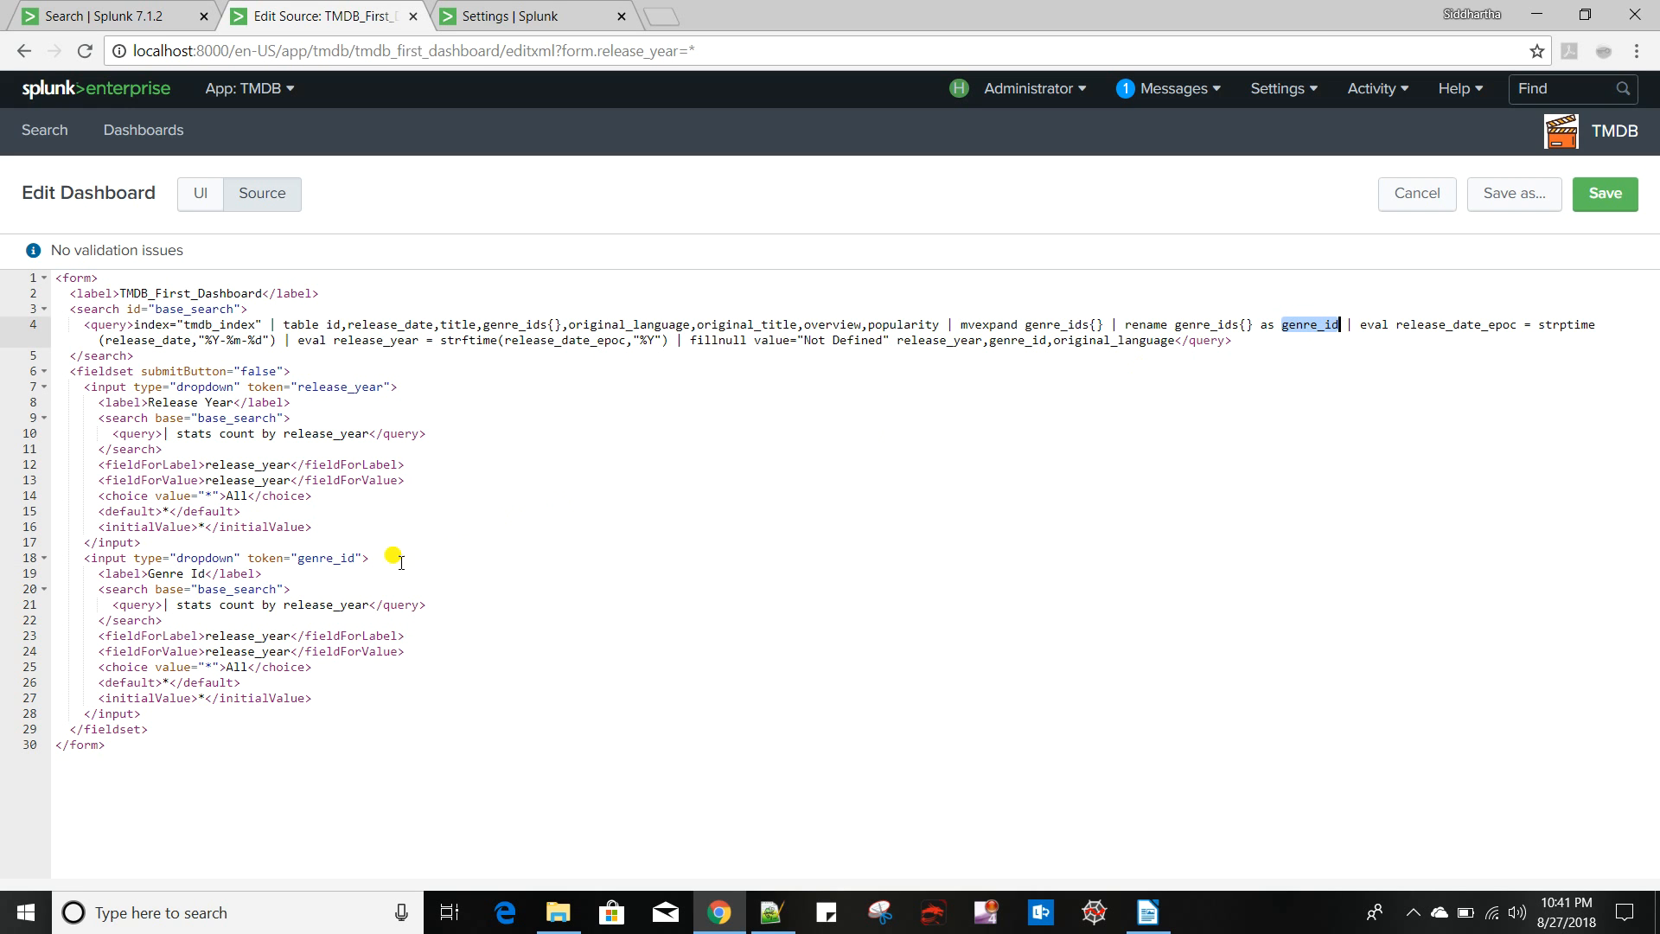
left_click_drag(284, 605, 372, 605)
key("ctrl+v")
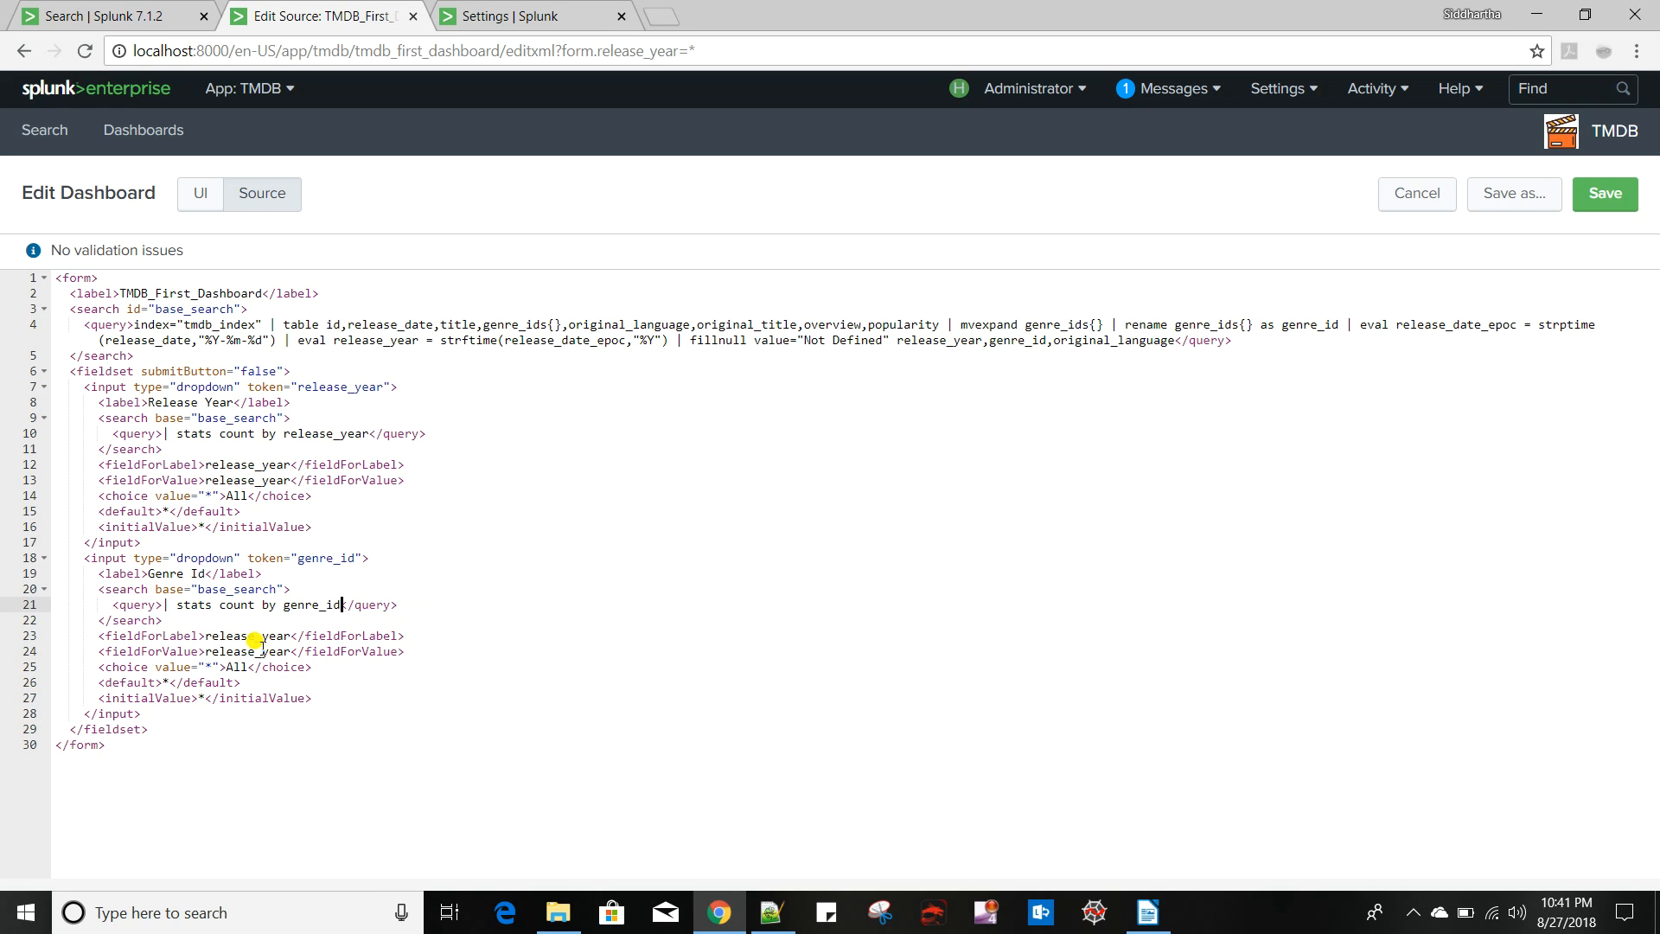
left_click_drag(206, 638, 280, 638)
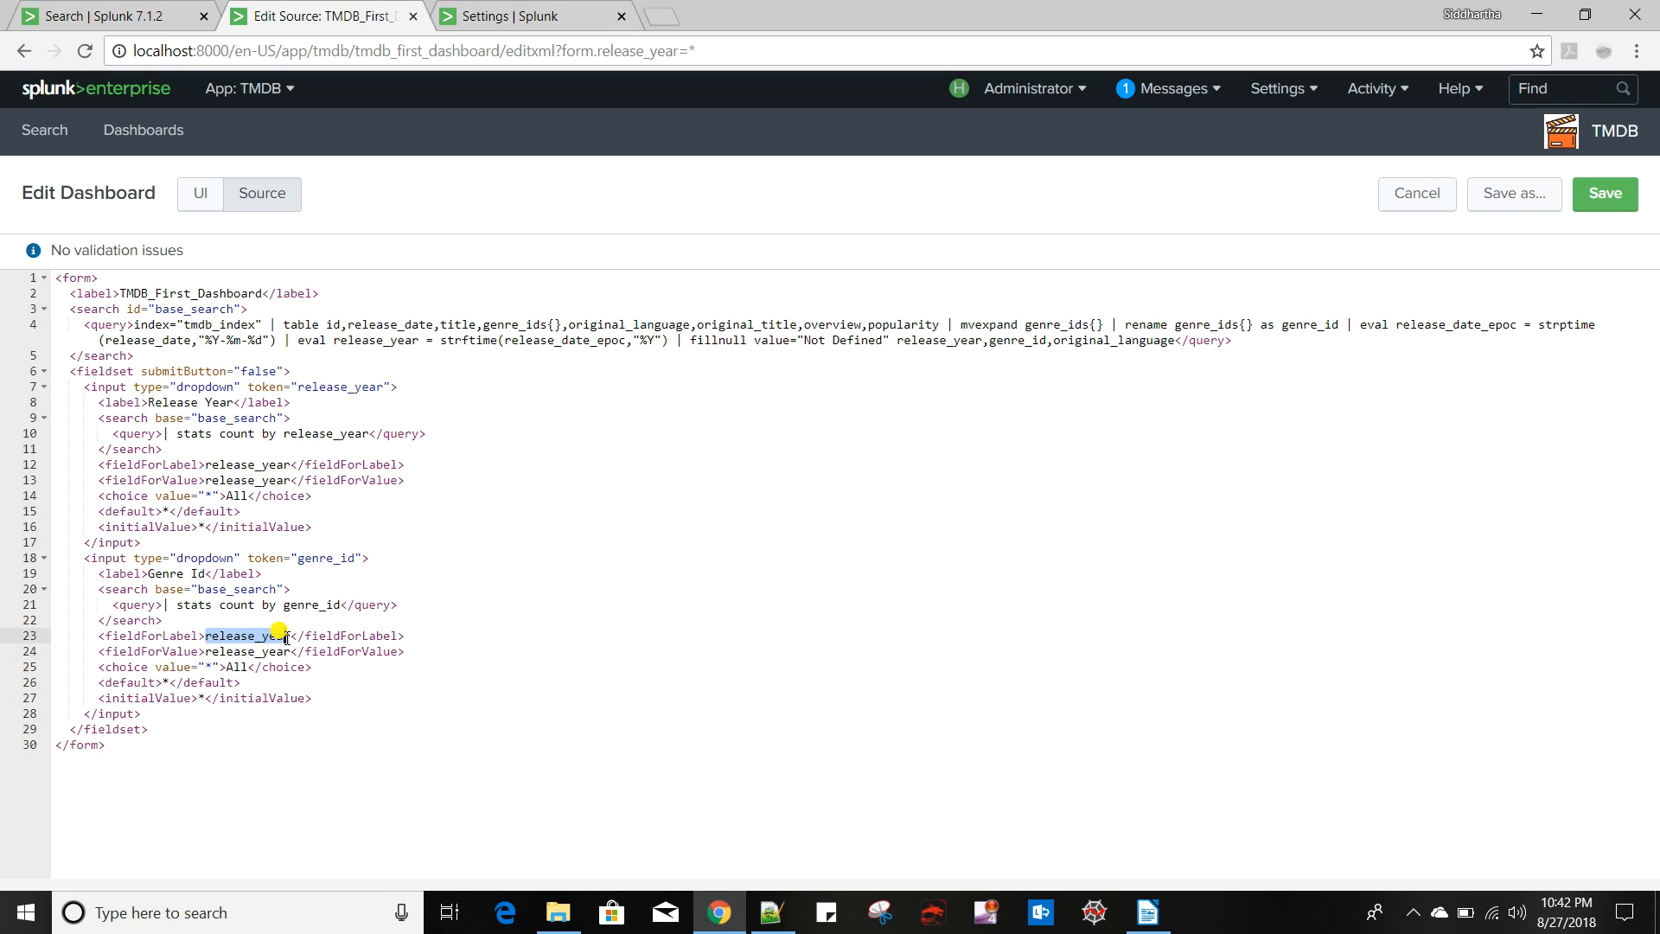
key("ctrl+v")
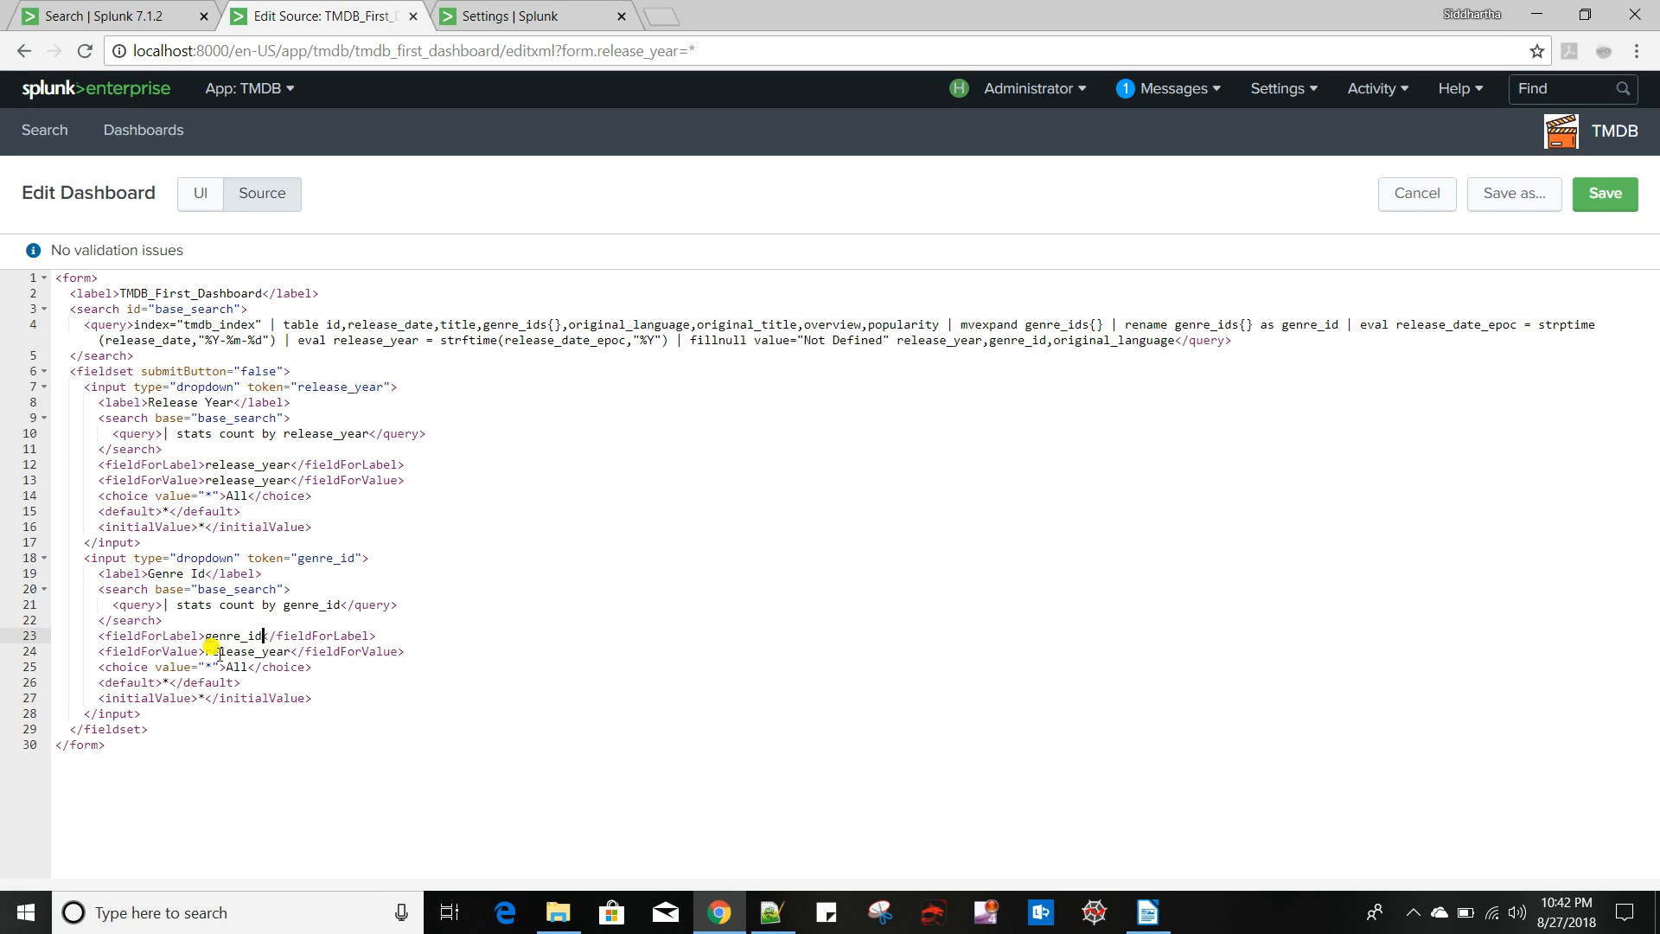
left_click_drag(205, 651, 285, 653)
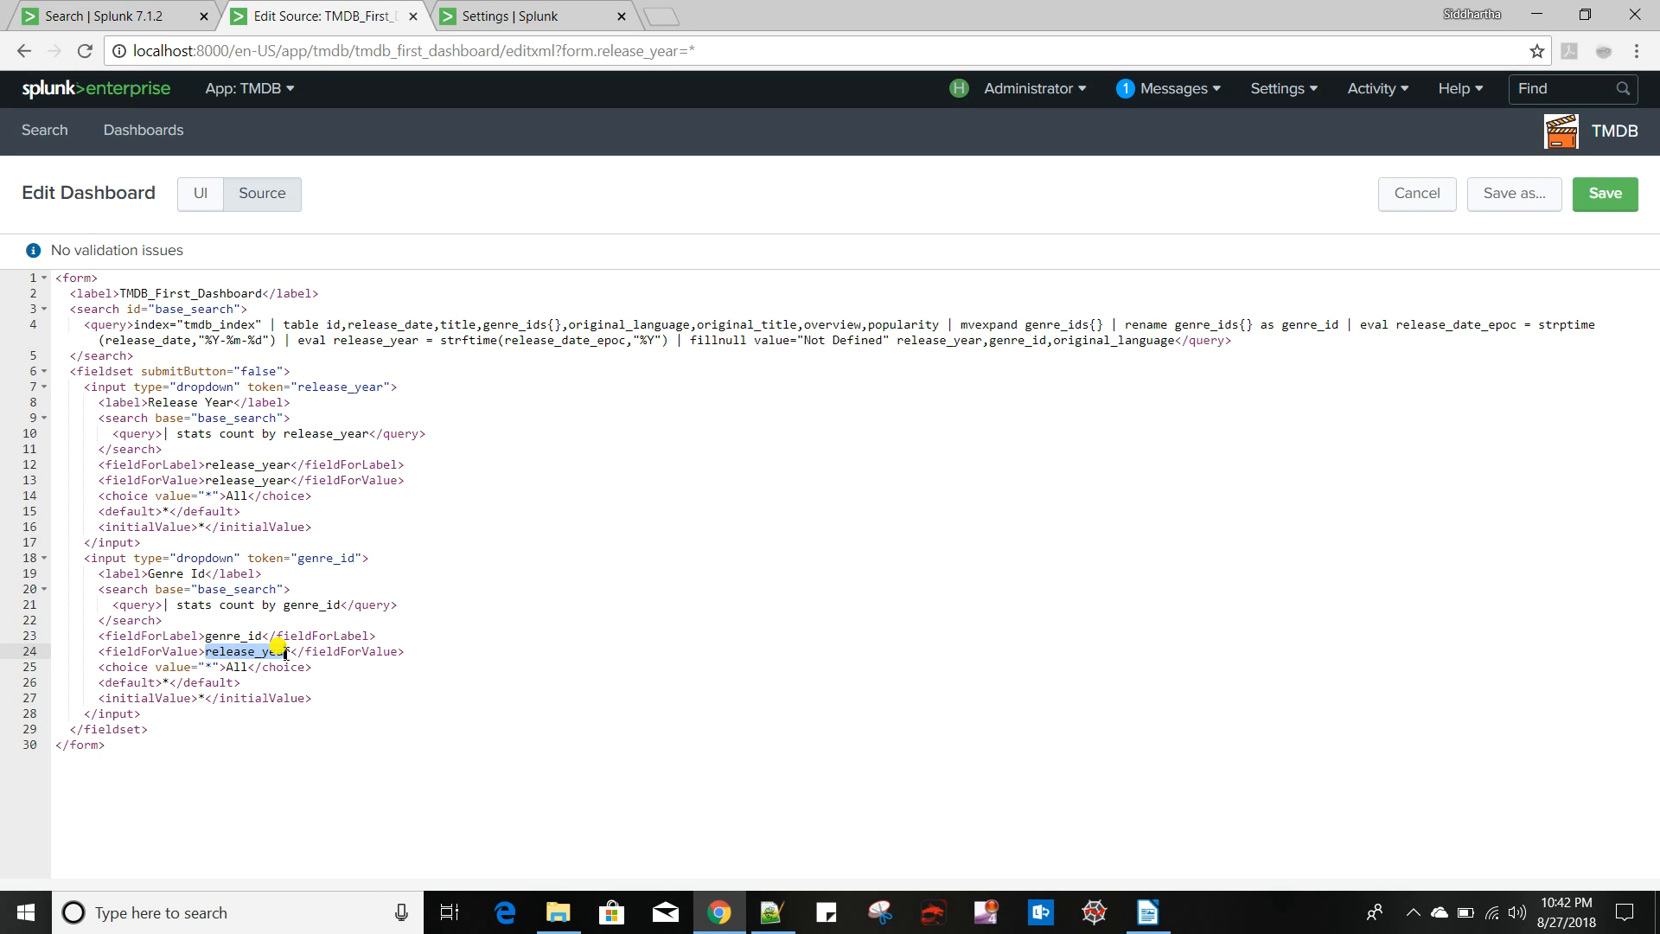
key("ctrl+v")
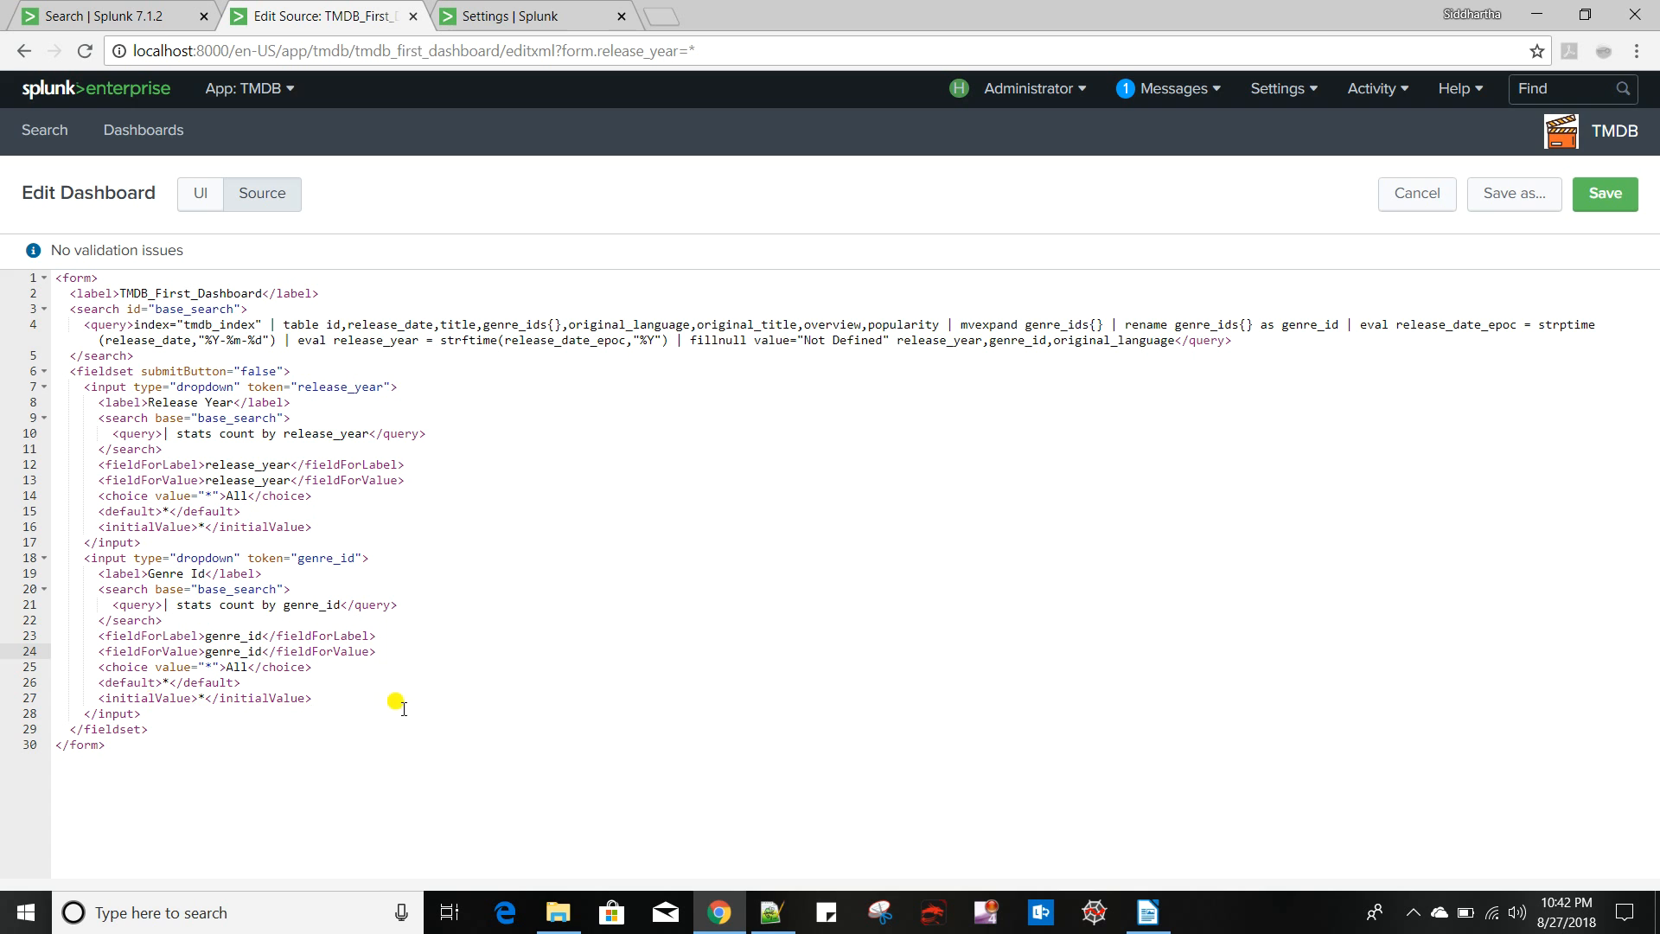
Duplicate the whole Genre Id input block directly below itself, inside the fieldset
left_click_drag(55, 560, 169, 711)
key("ctrl+c")
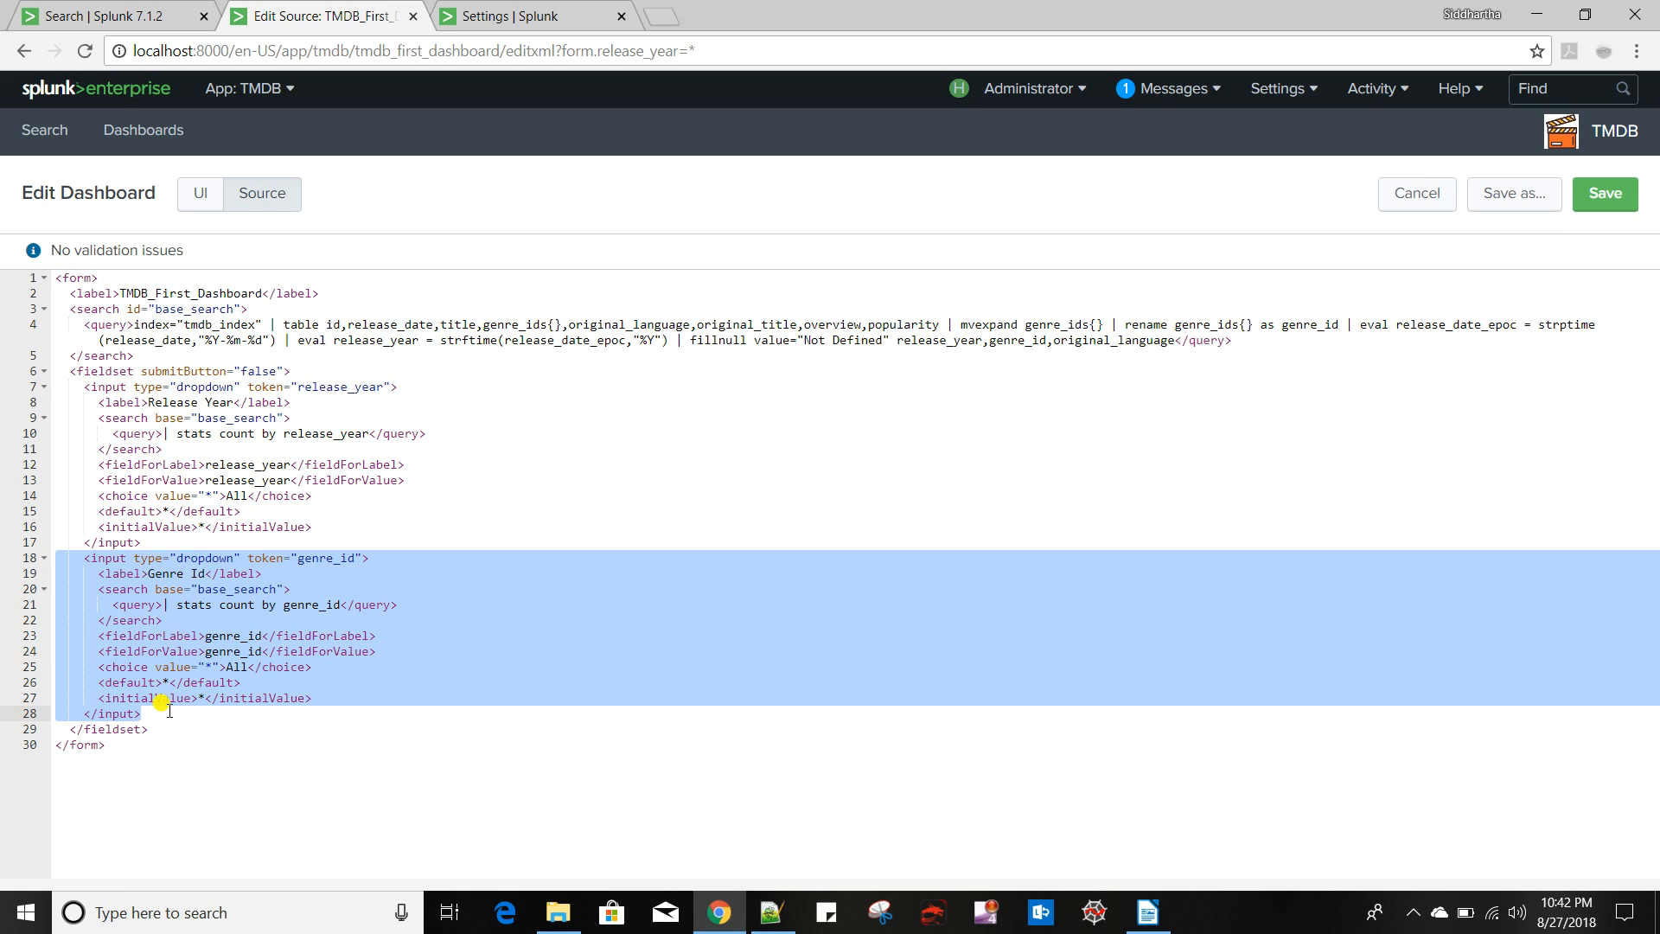
left_click(157, 712)
key("Return")
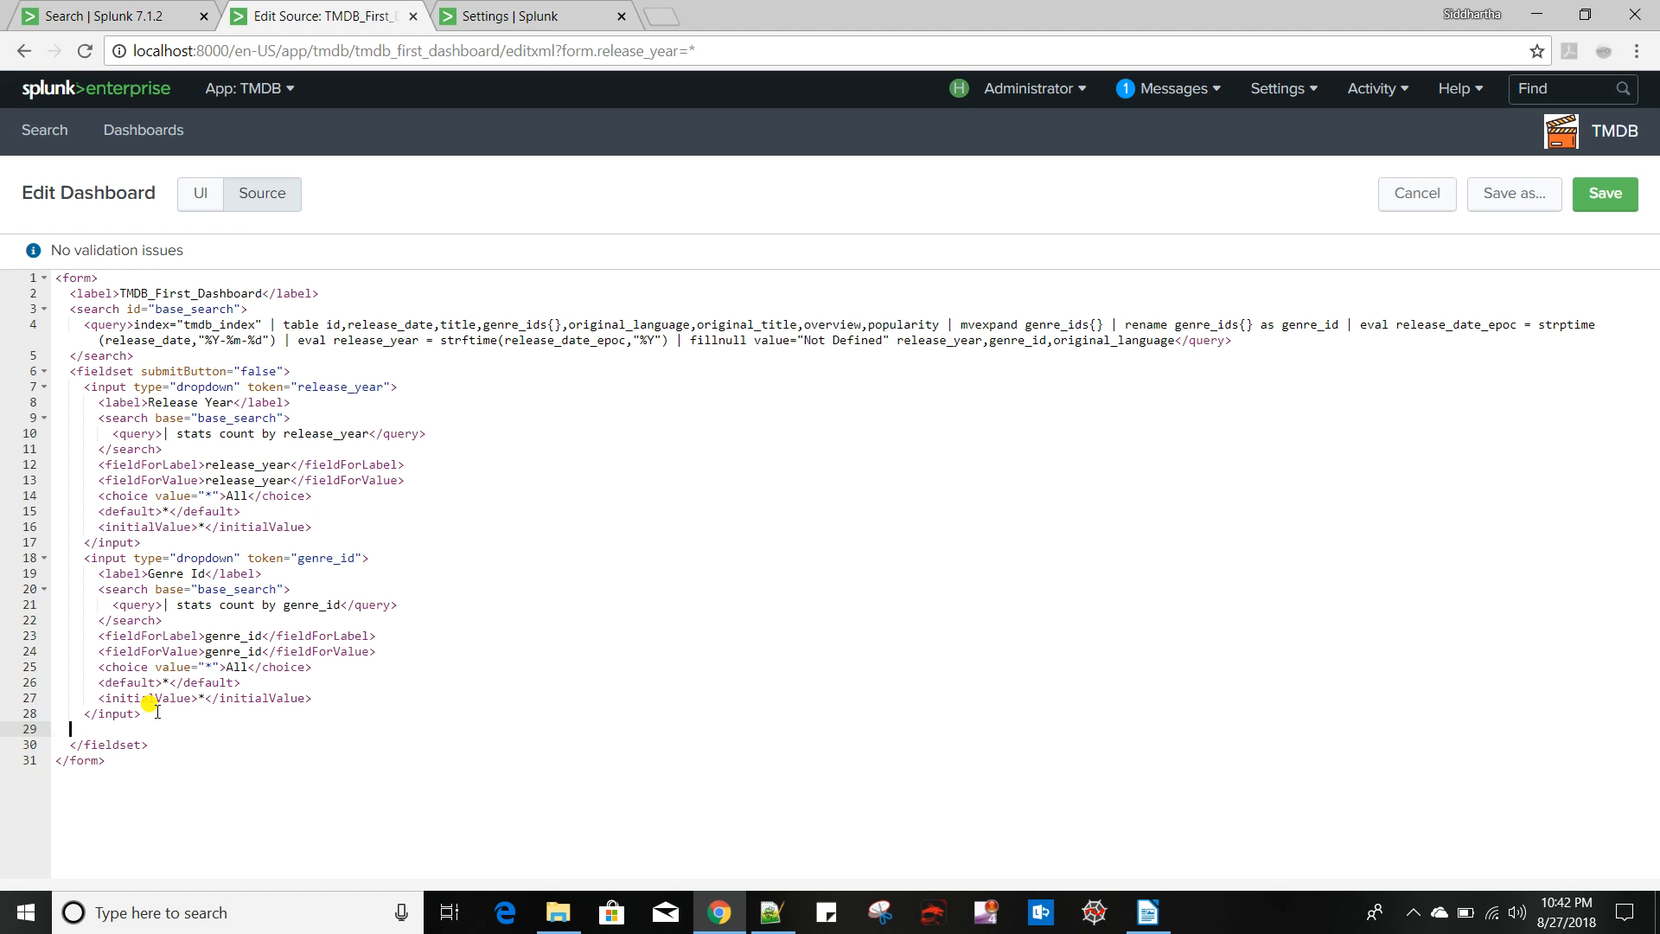
key("ctrl+v")
scroll(155, 711, "down", 1)
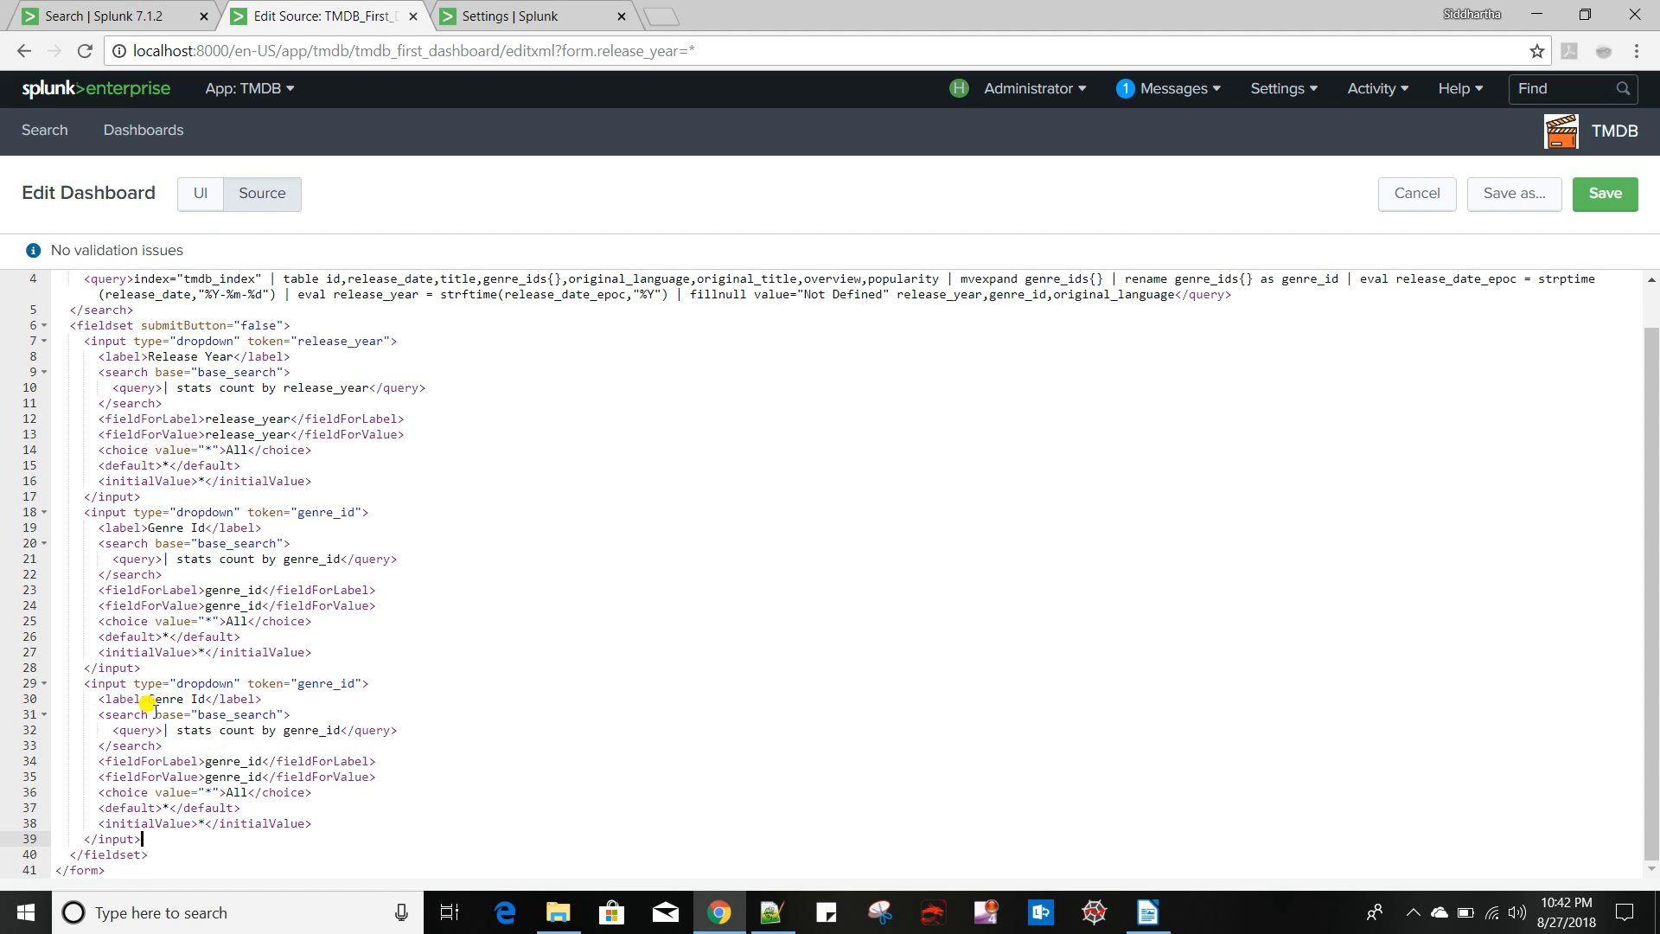
Set the new third input's token to orig_ln and its label to "Original Language"
left_click(356, 688)
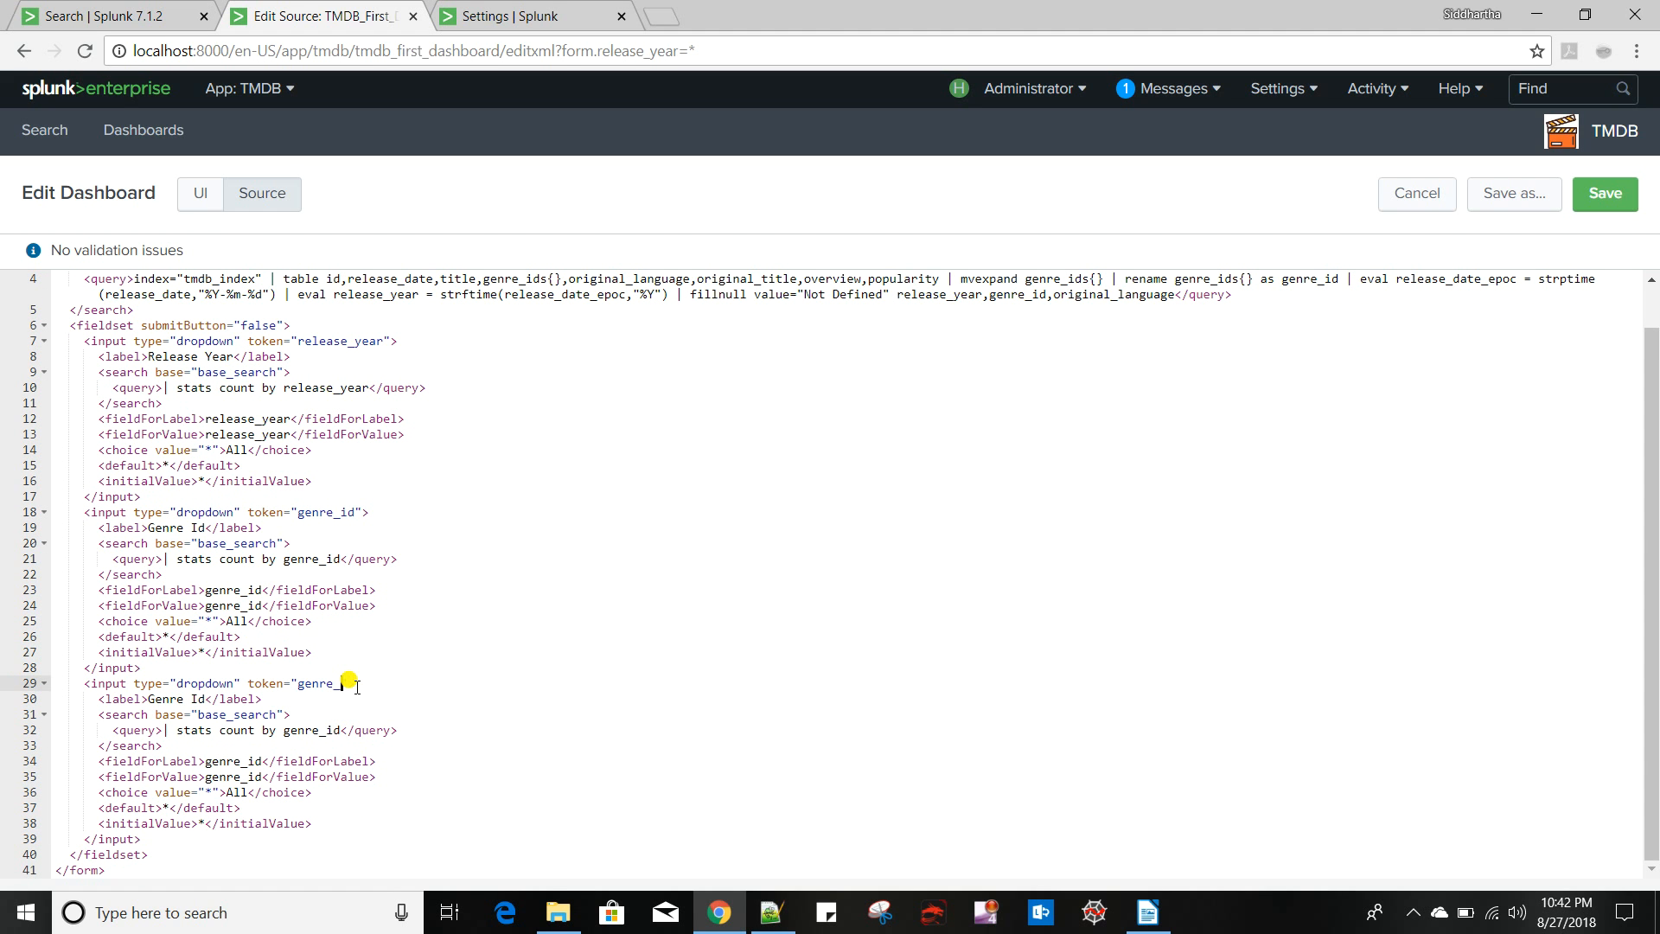
type("orig_l")
left_click_drag(207, 700, 149, 699)
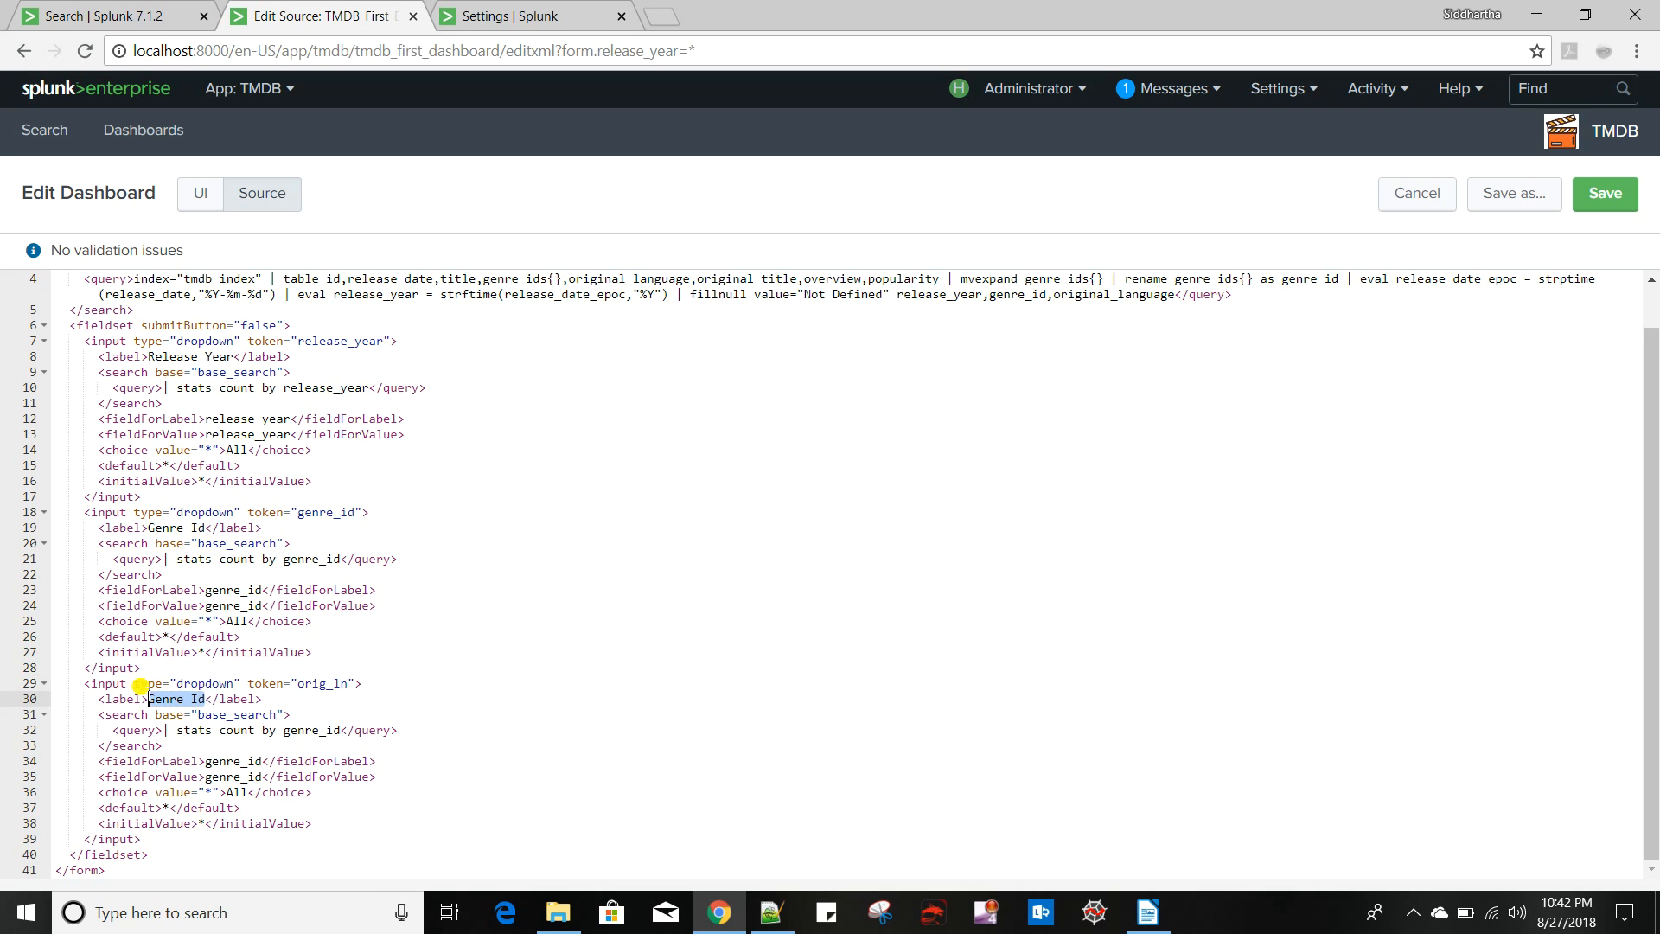
type("Original")
type(" Lang")
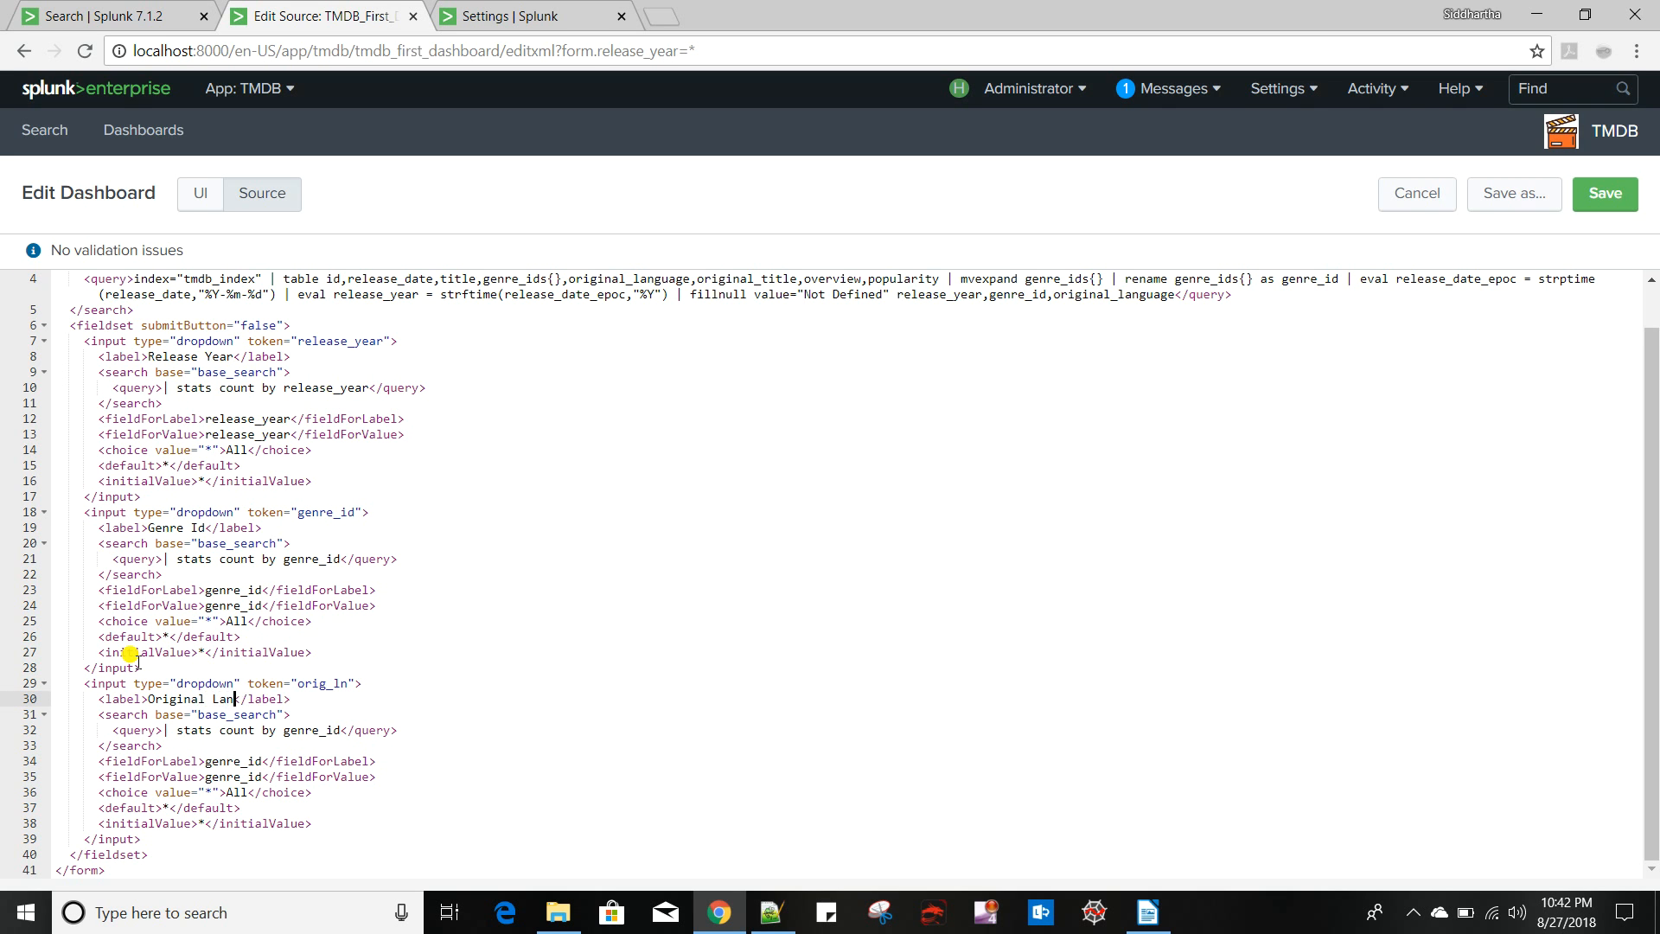
type("uage")
In the Original Language input, replace genre_id with original_language in the query, fieldForLabel and fieldForValue
left_click_drag(569, 277, 690, 277)
key("ctrl+c")
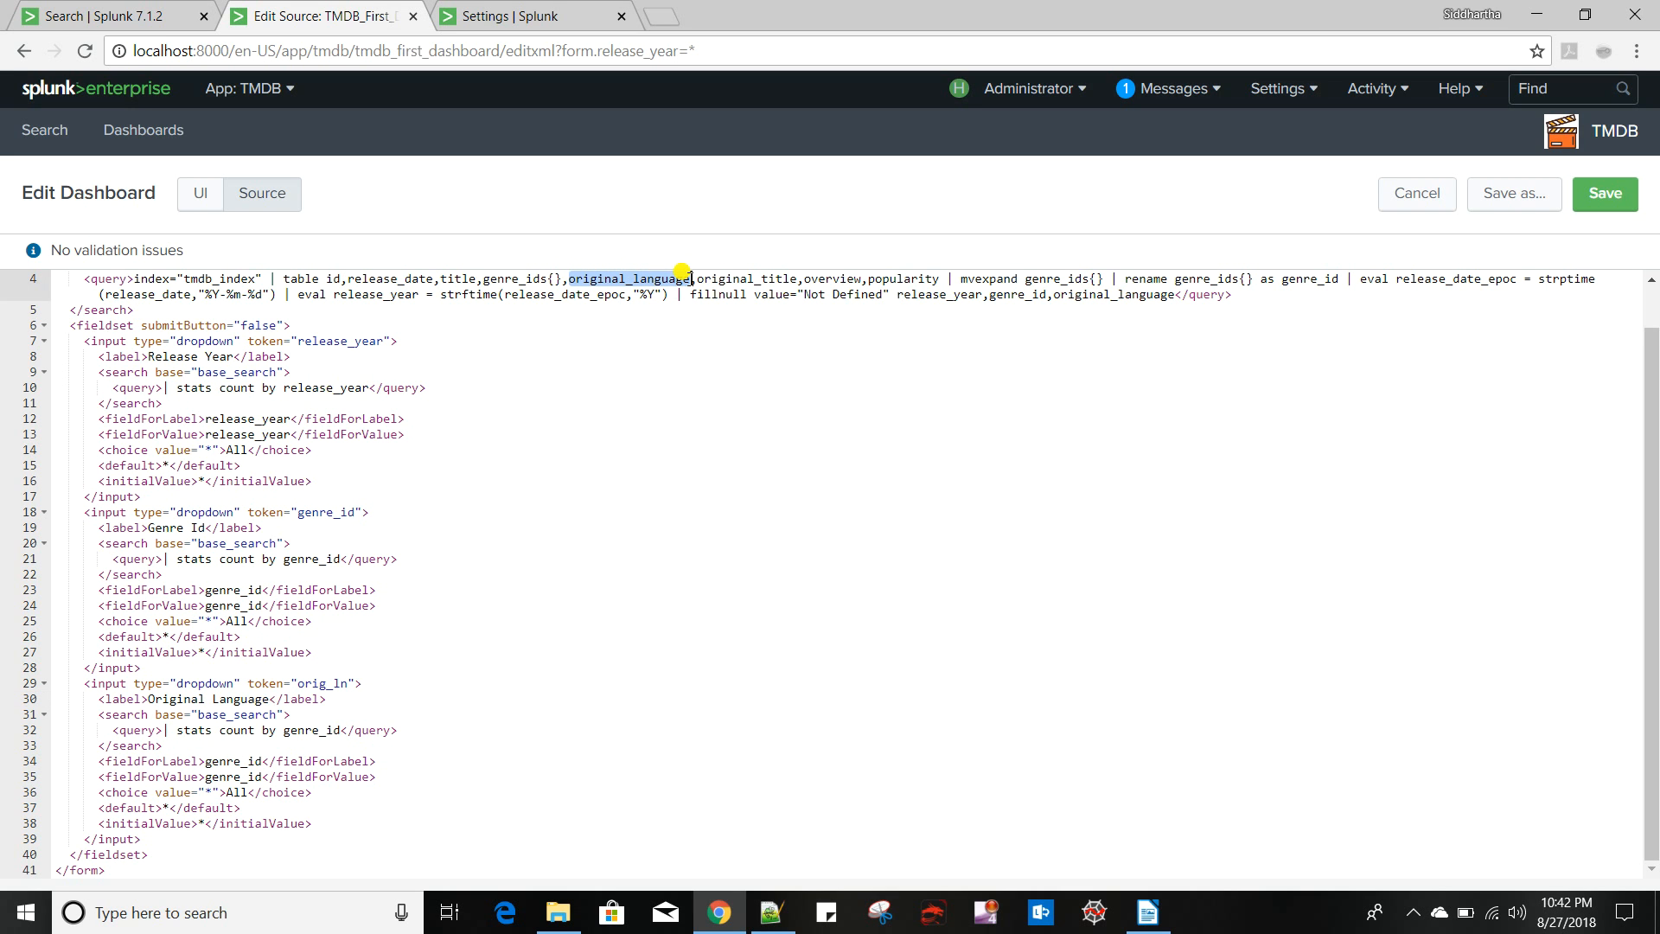
left_click_drag(285, 733, 349, 734)
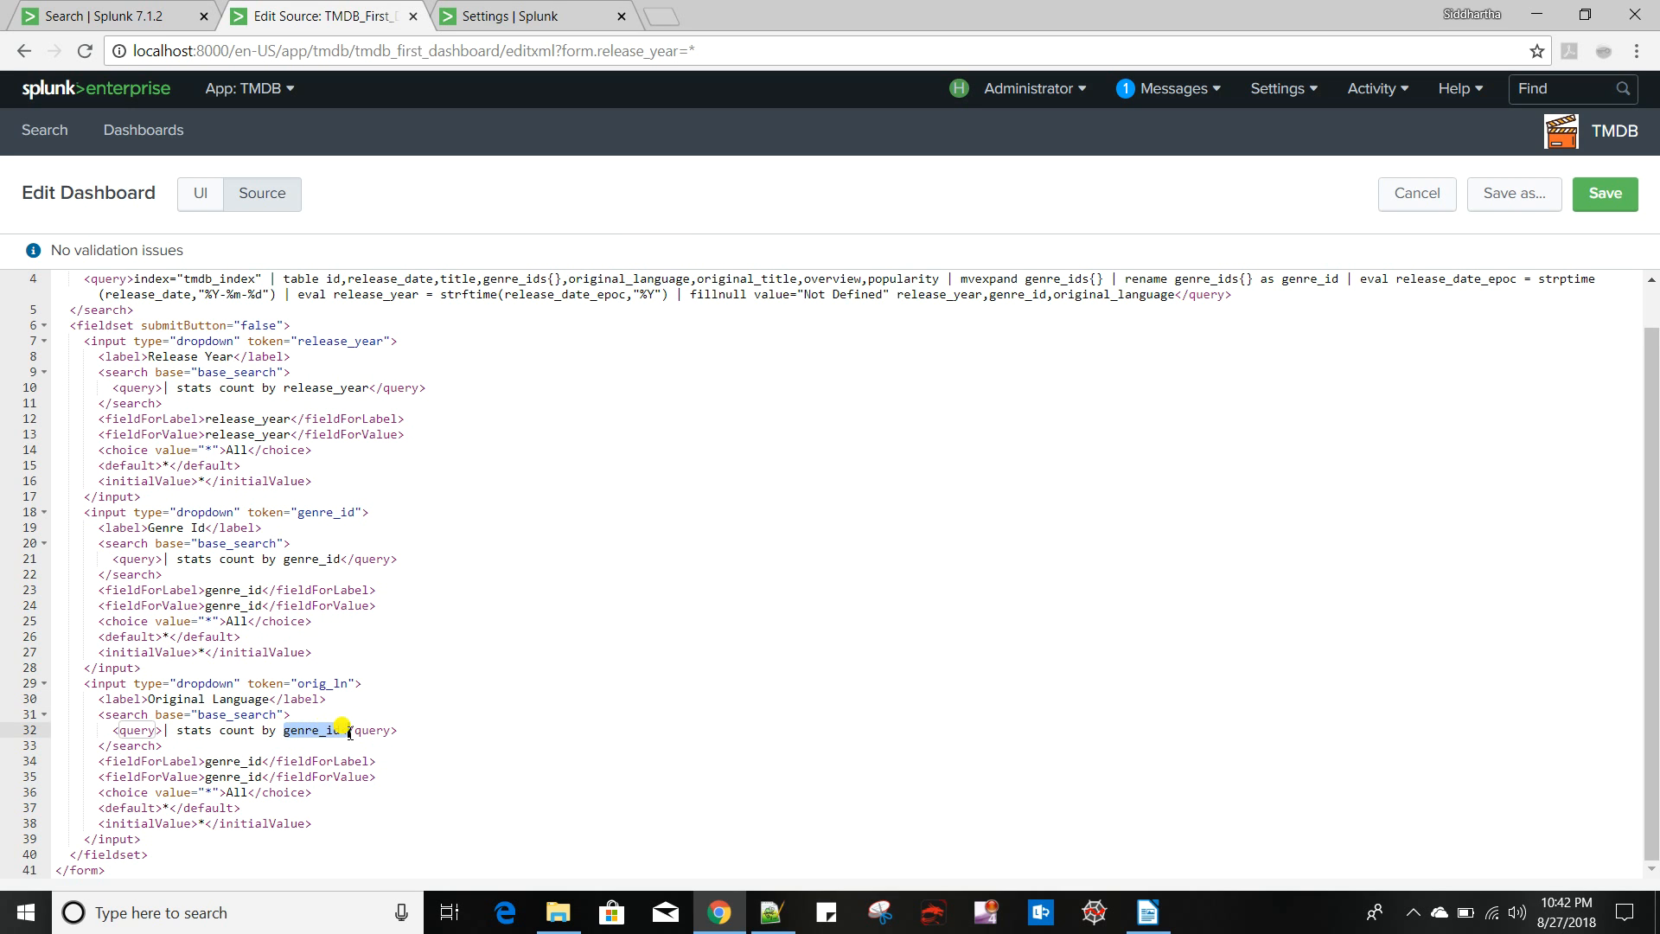
key("ctrl+v")
left_click_drag(206, 761, 257, 780)
key("ctrl+v")
key("ctrl+v")
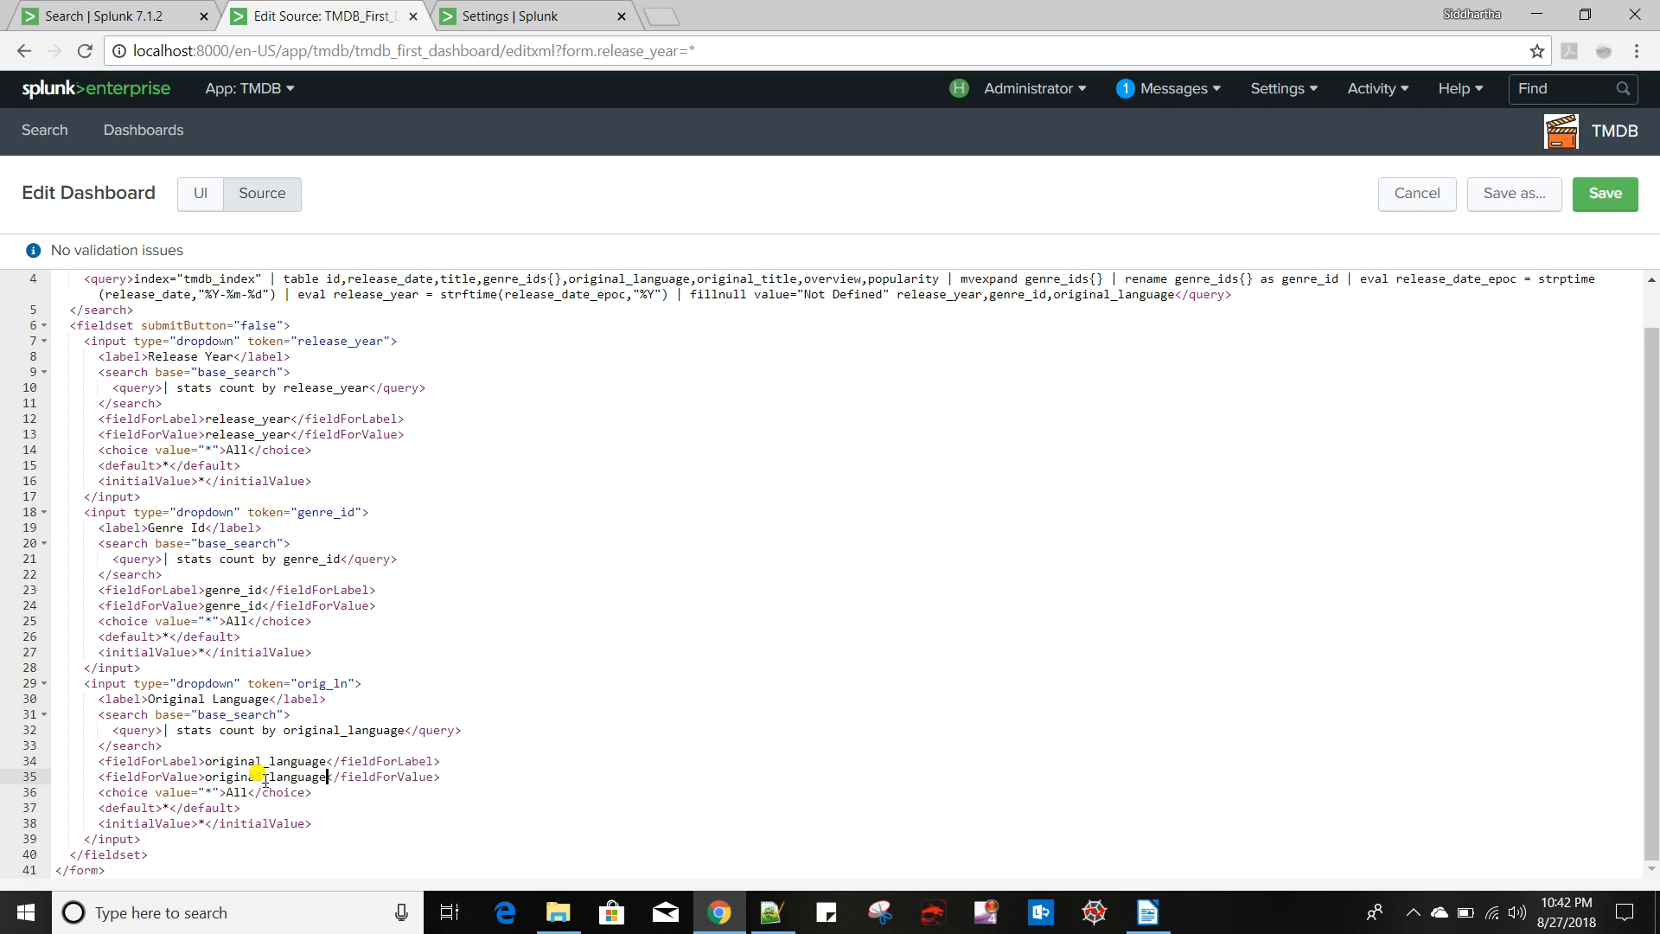
Save the dashboard source and check the options offered by the Release Year, Genre Id and Original Language dropdowns
left_click(1604, 193)
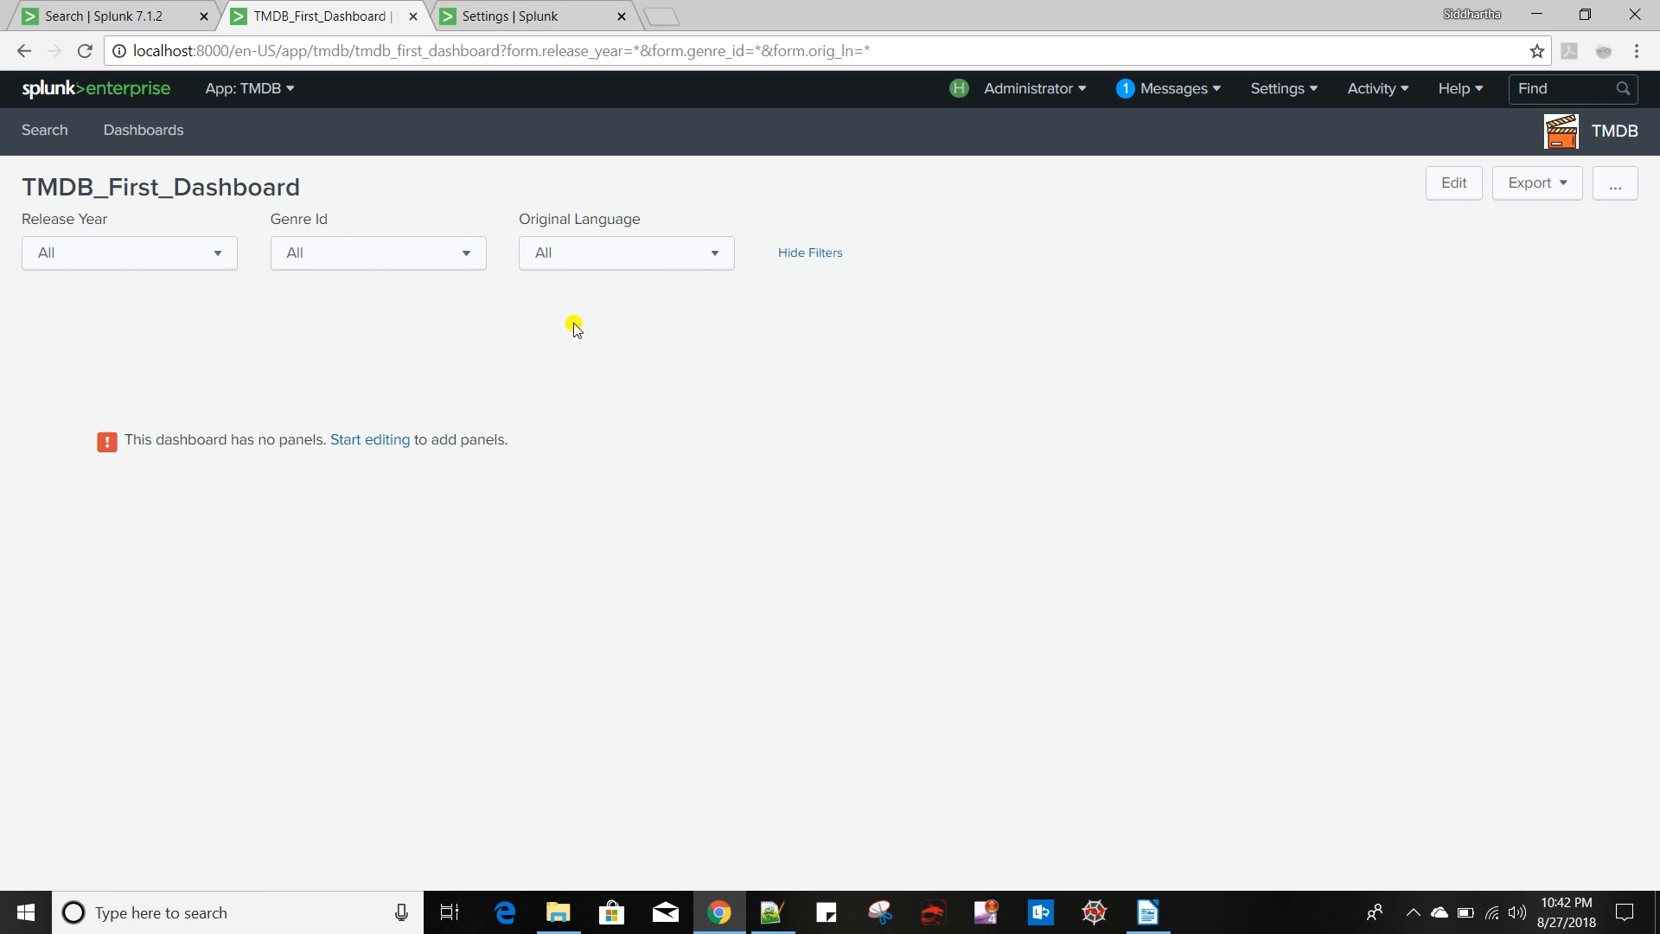
left_click(175, 263)
left_click(331, 258)
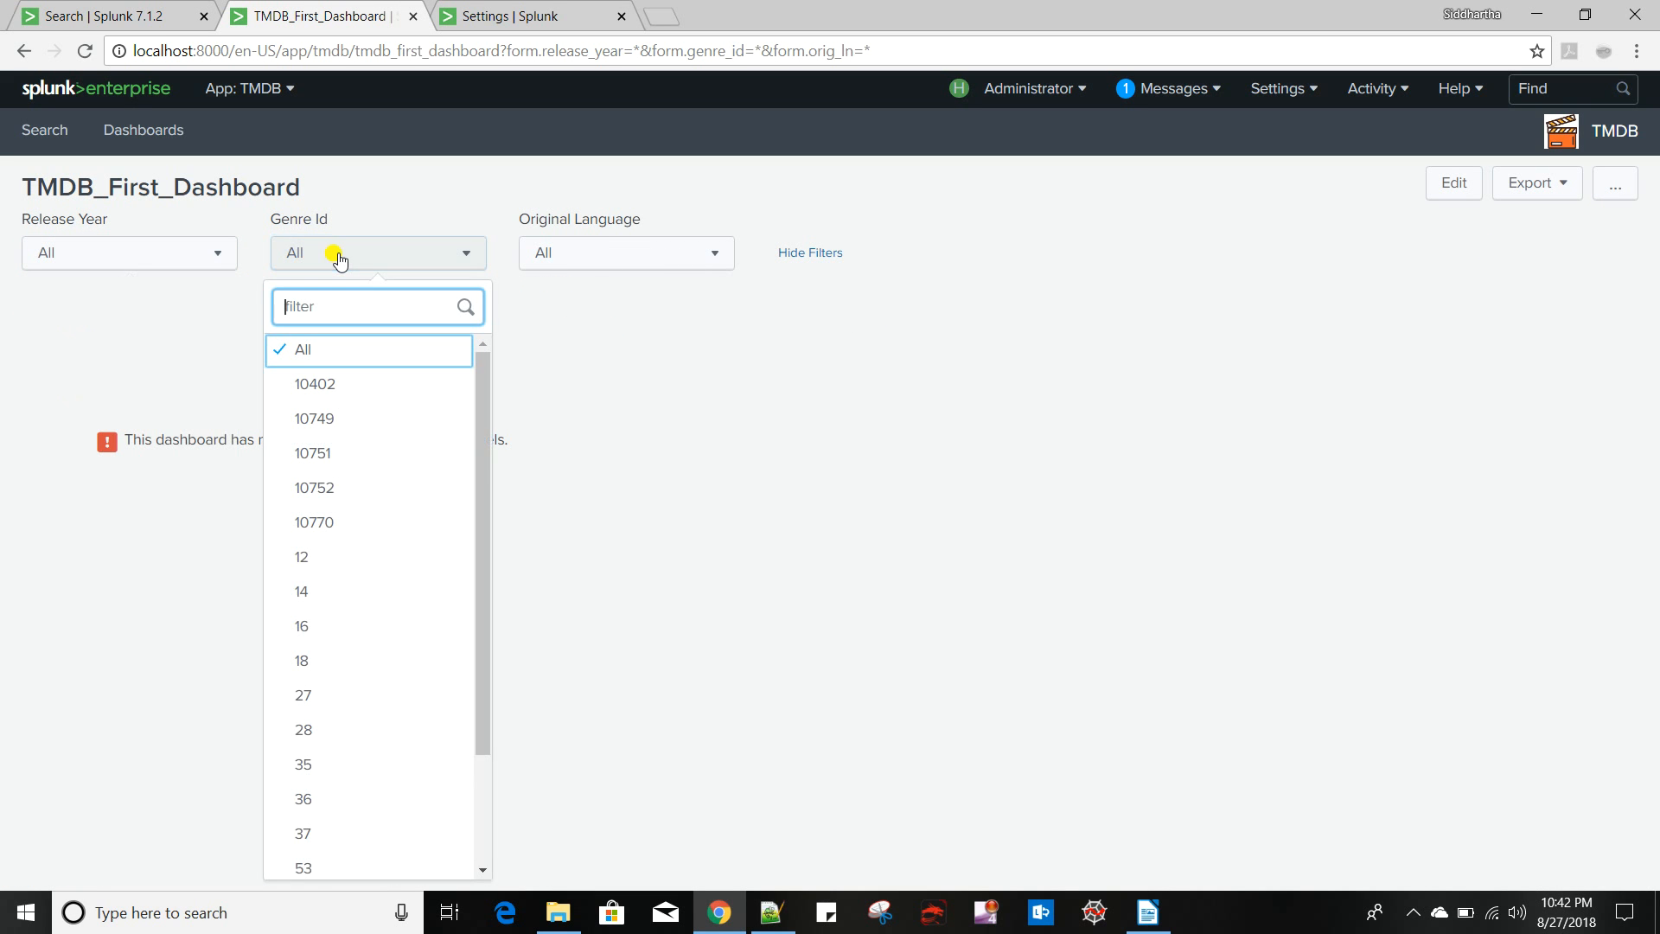
left_click(634, 260)
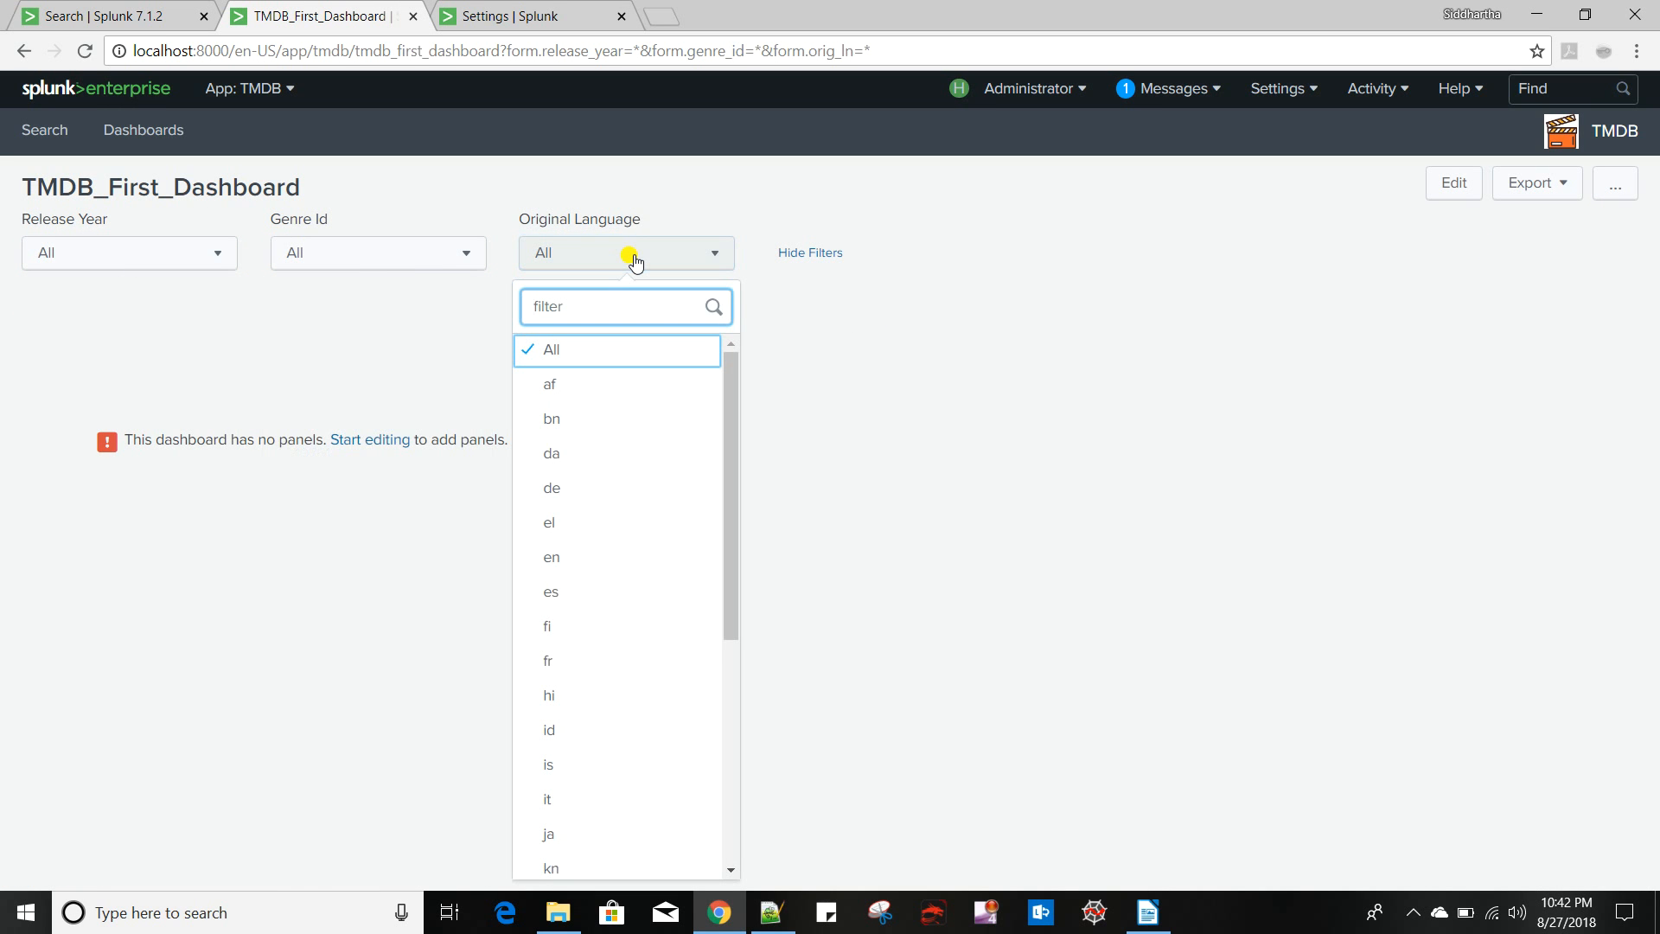
left_click(634, 260)
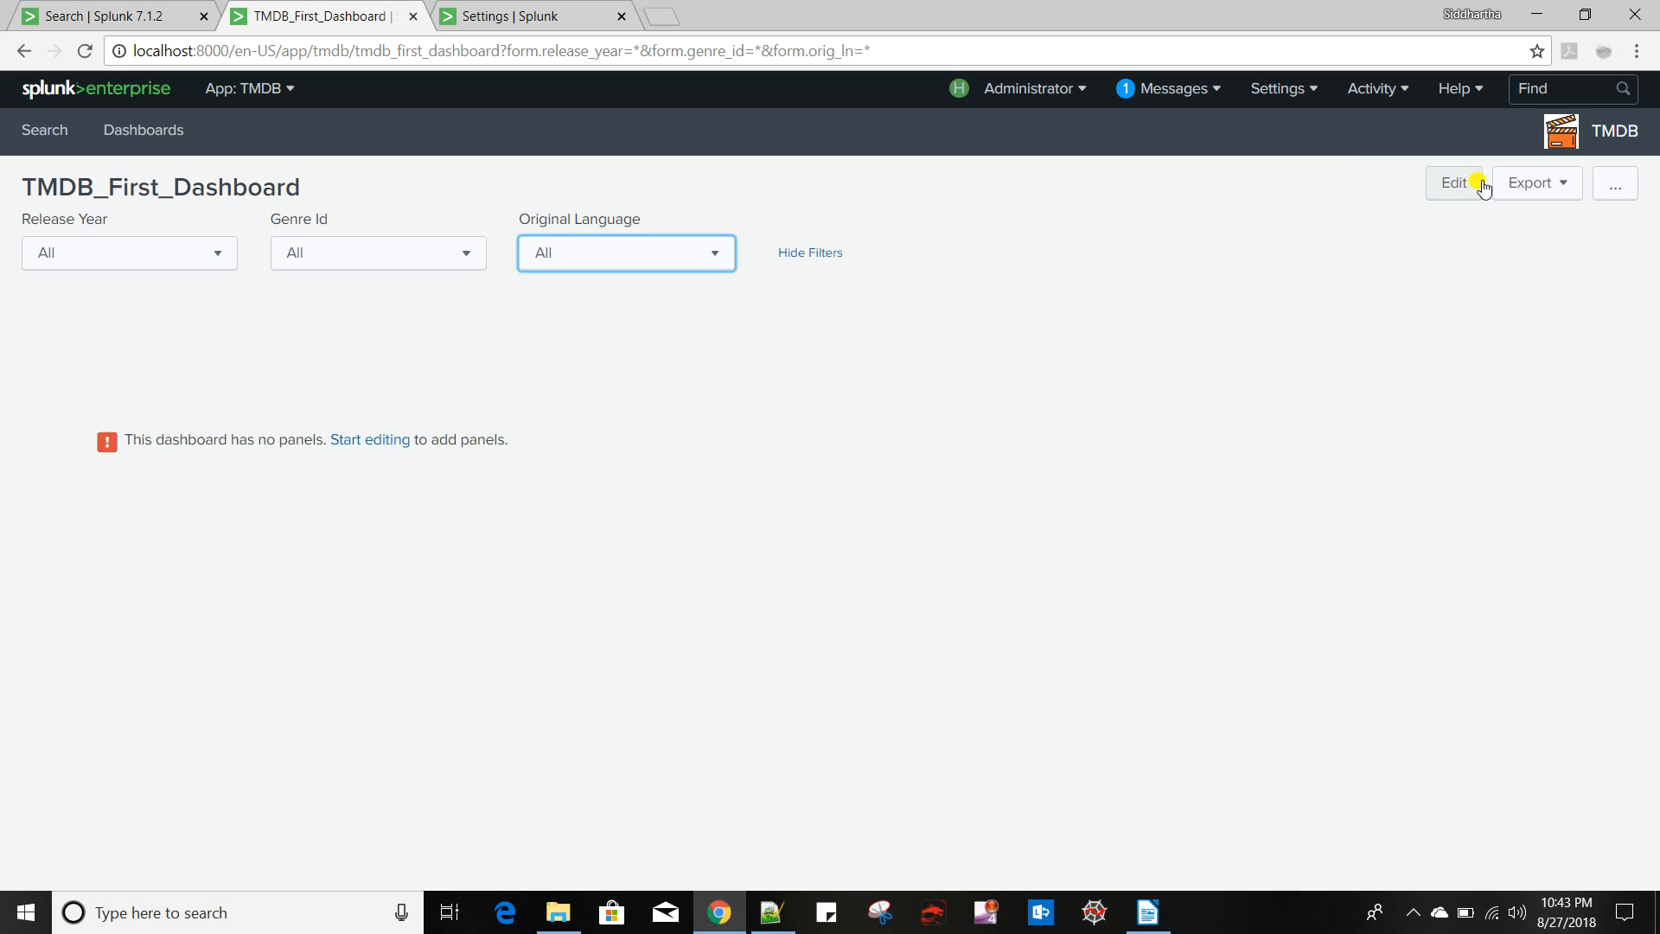
Reopen the dashboard for editing and start a new Single Value panel with the content title "Total Movies"
left_click(1452, 192)
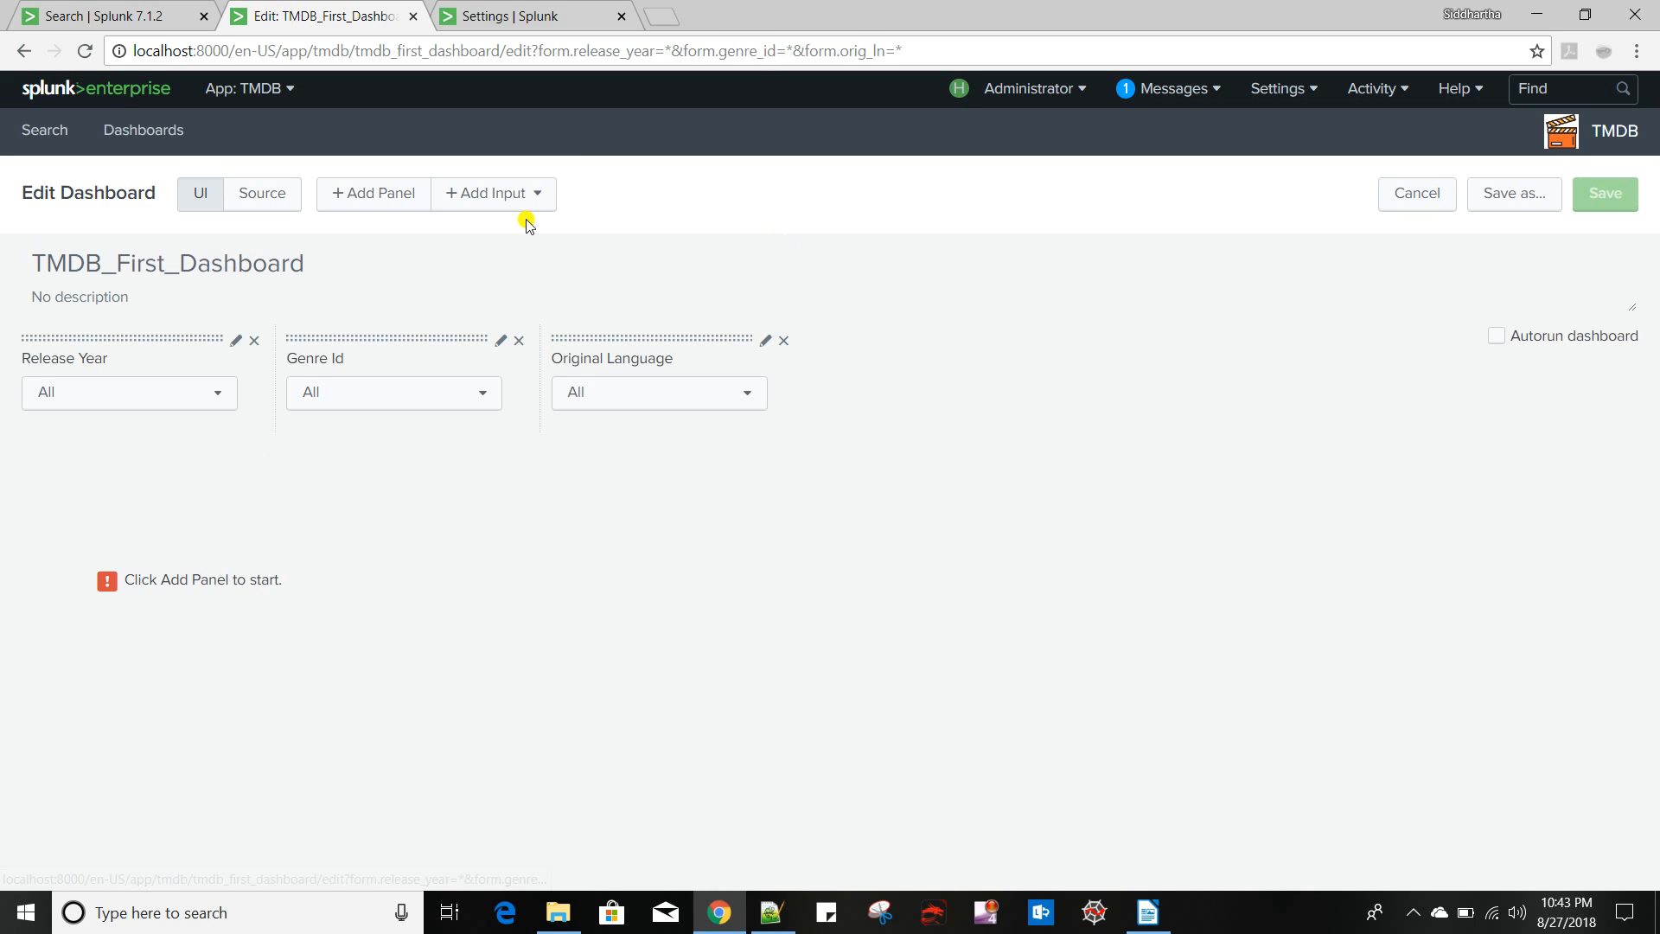
left_click(385, 198)
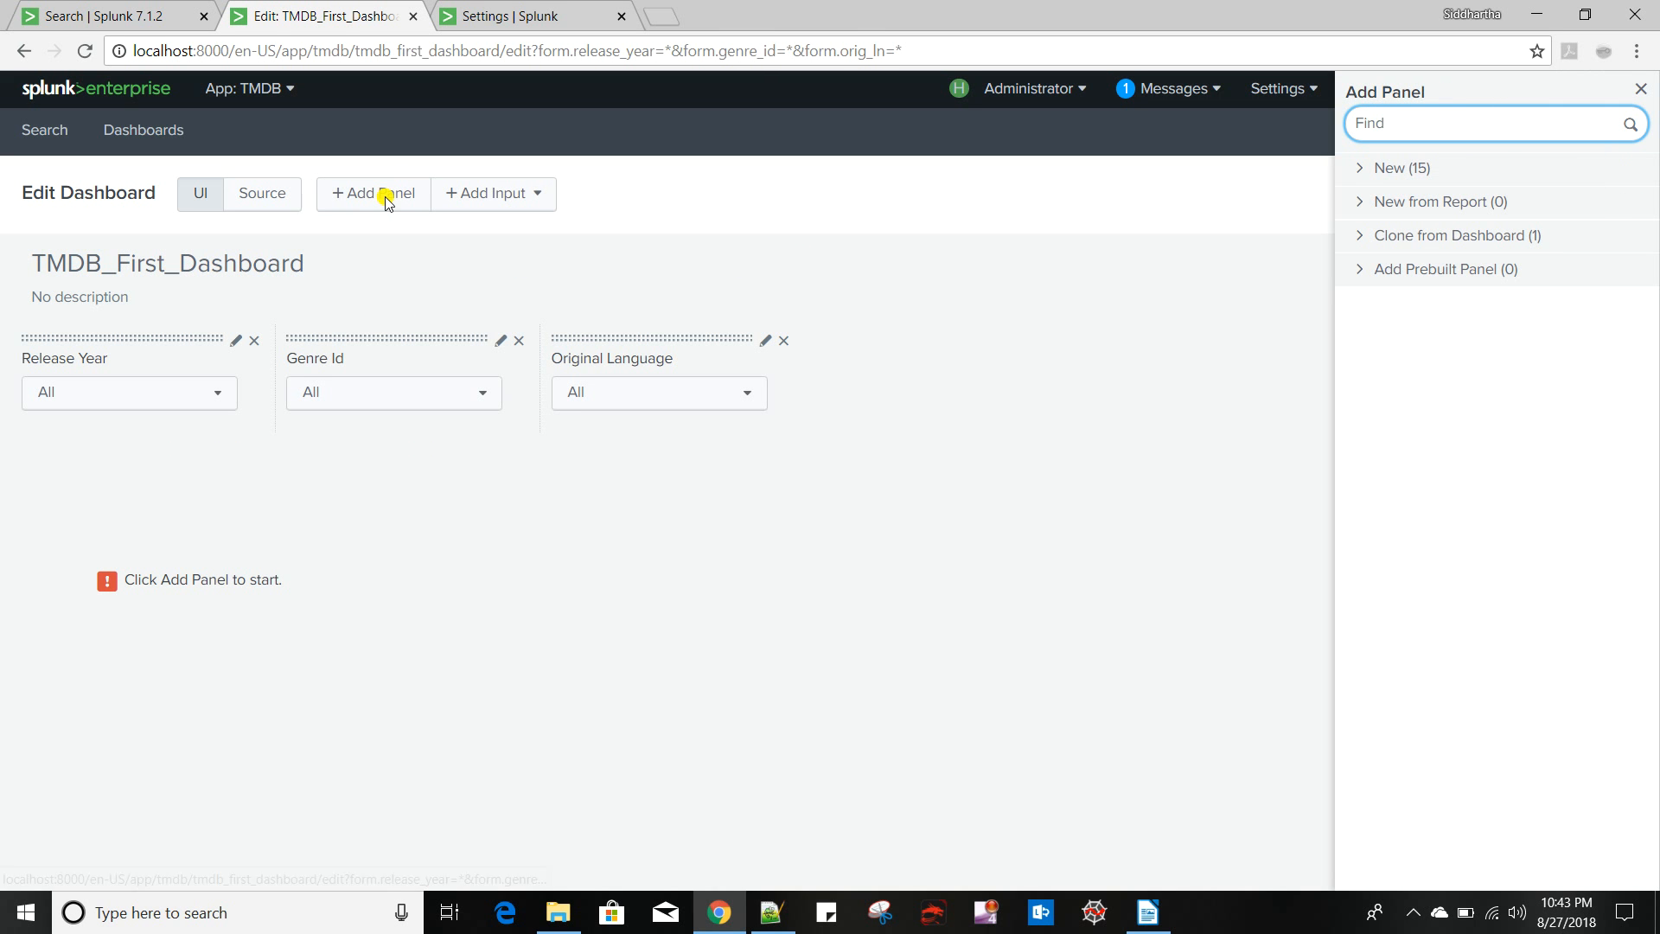
left_click(1391, 172)
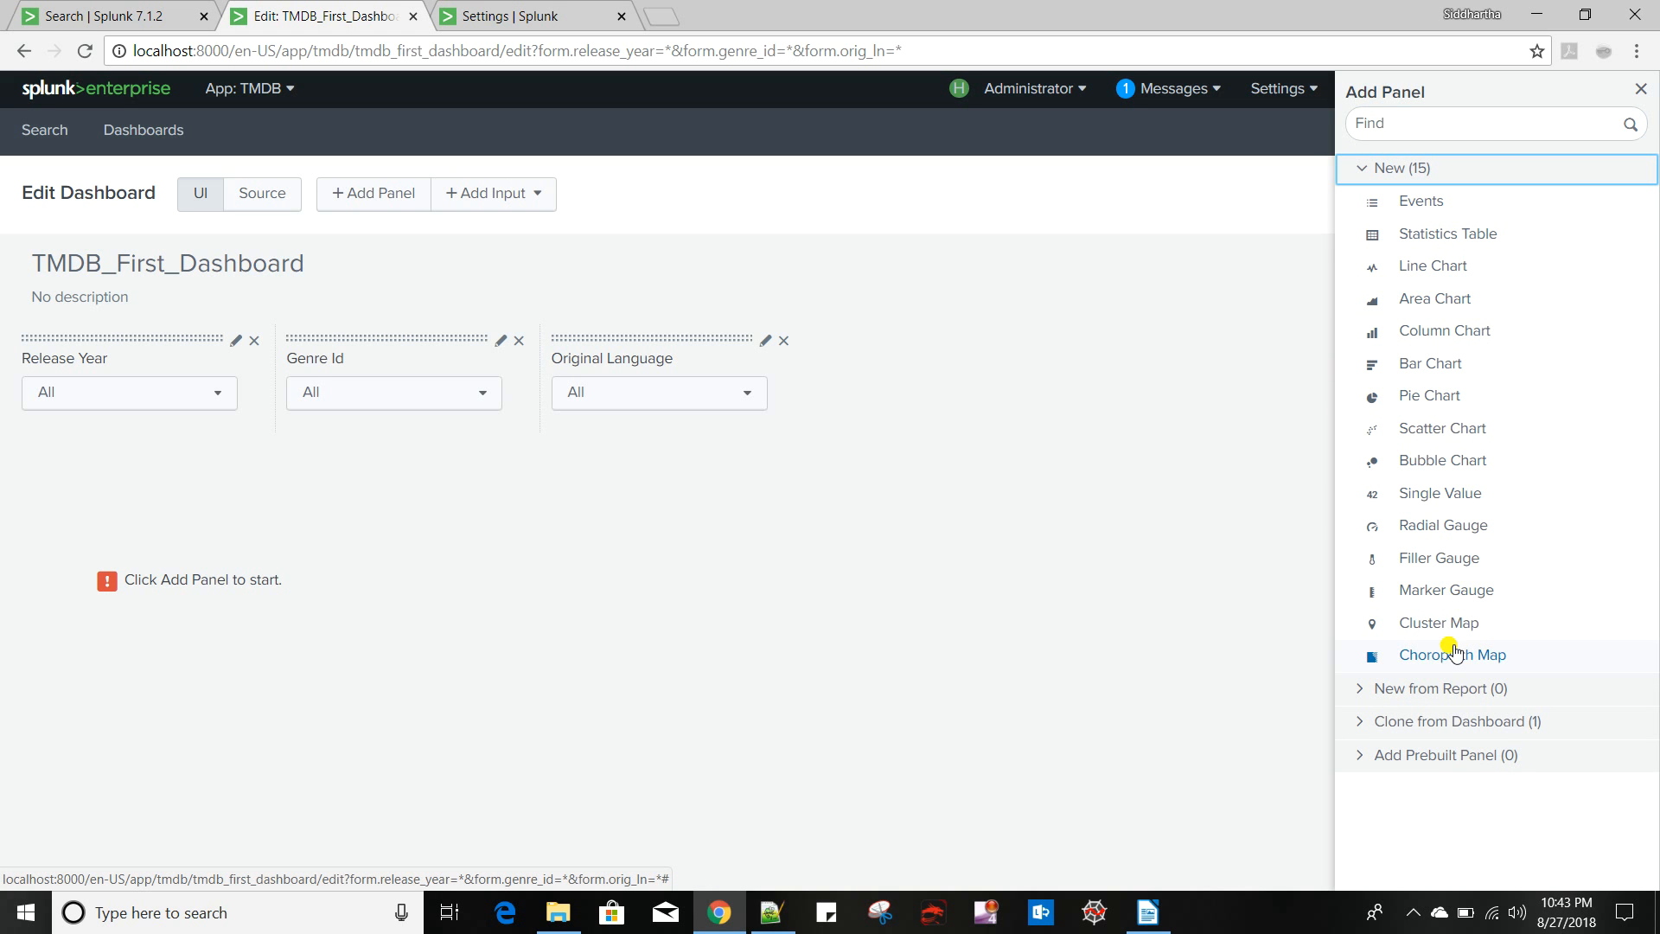
left_click(1435, 498)
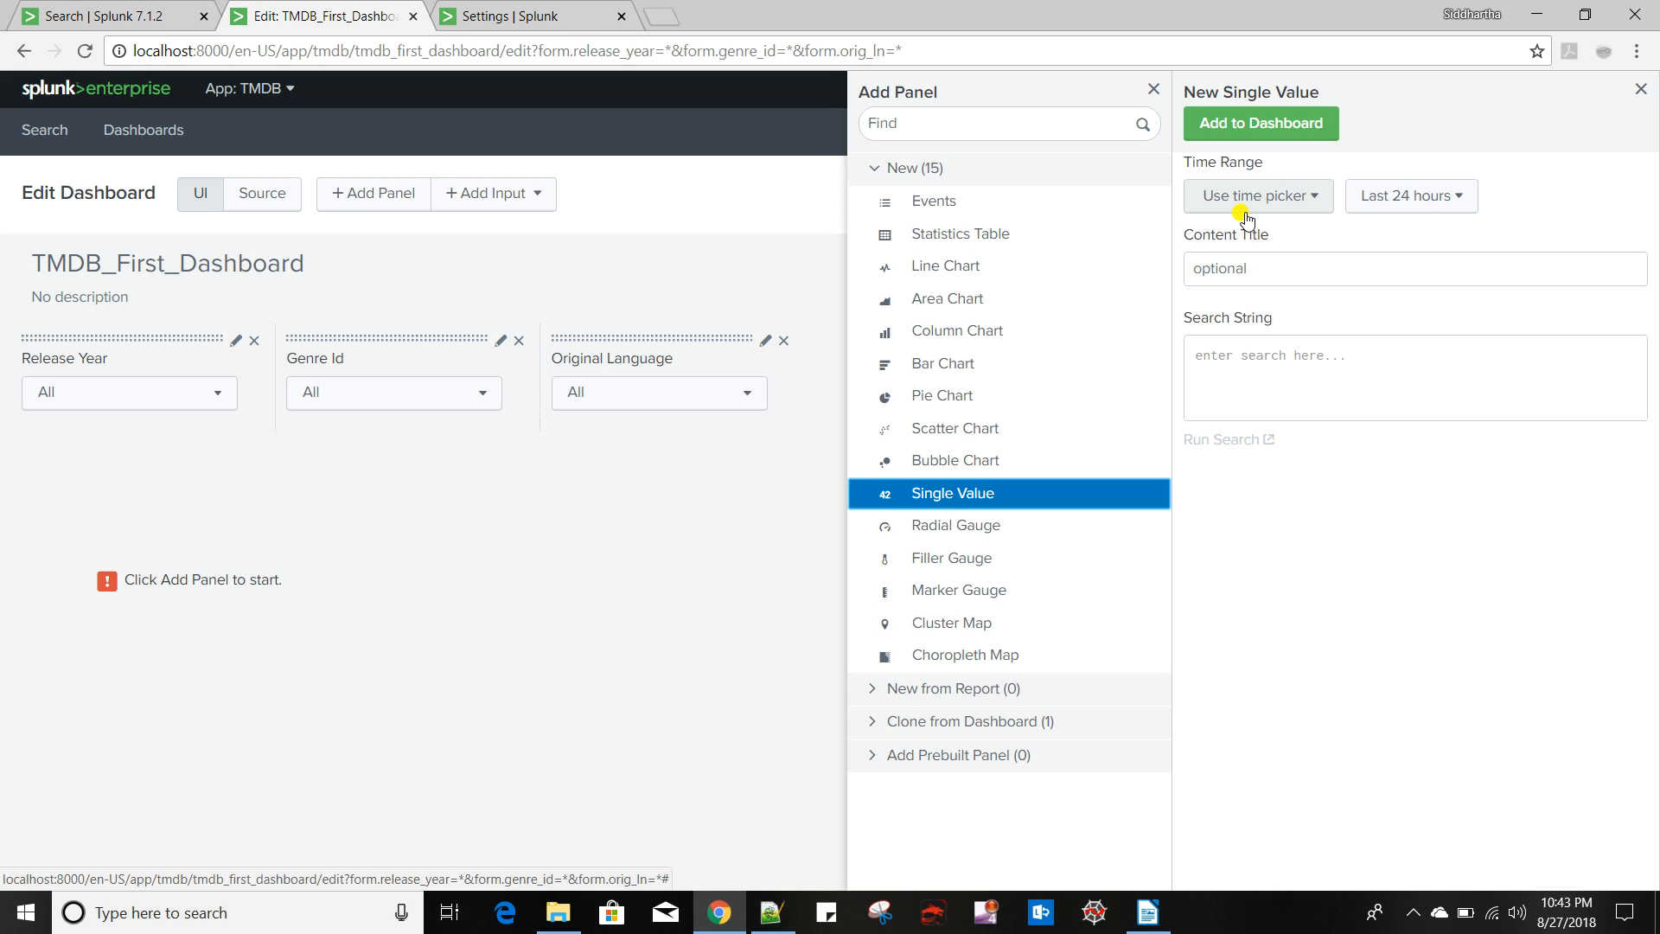
left_click(1232, 264)
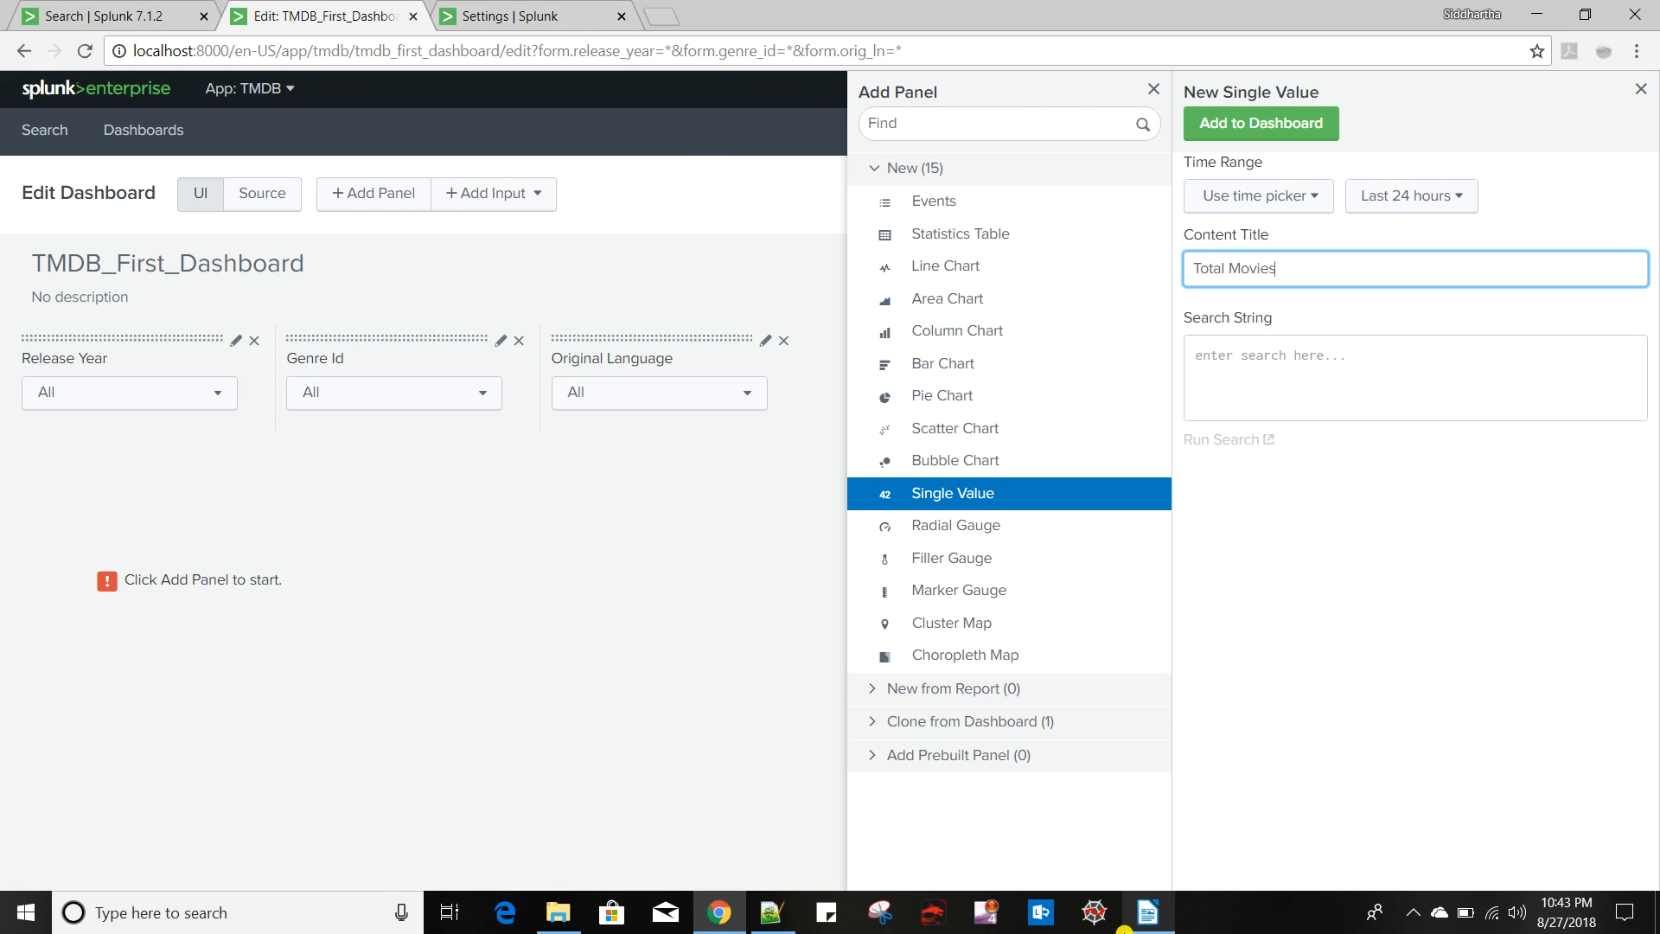
Consult the Total Movies panel in the LibreOffice Writer mock-up, and return to Splunk to begin the new panel's search string
left_click(1147, 912)
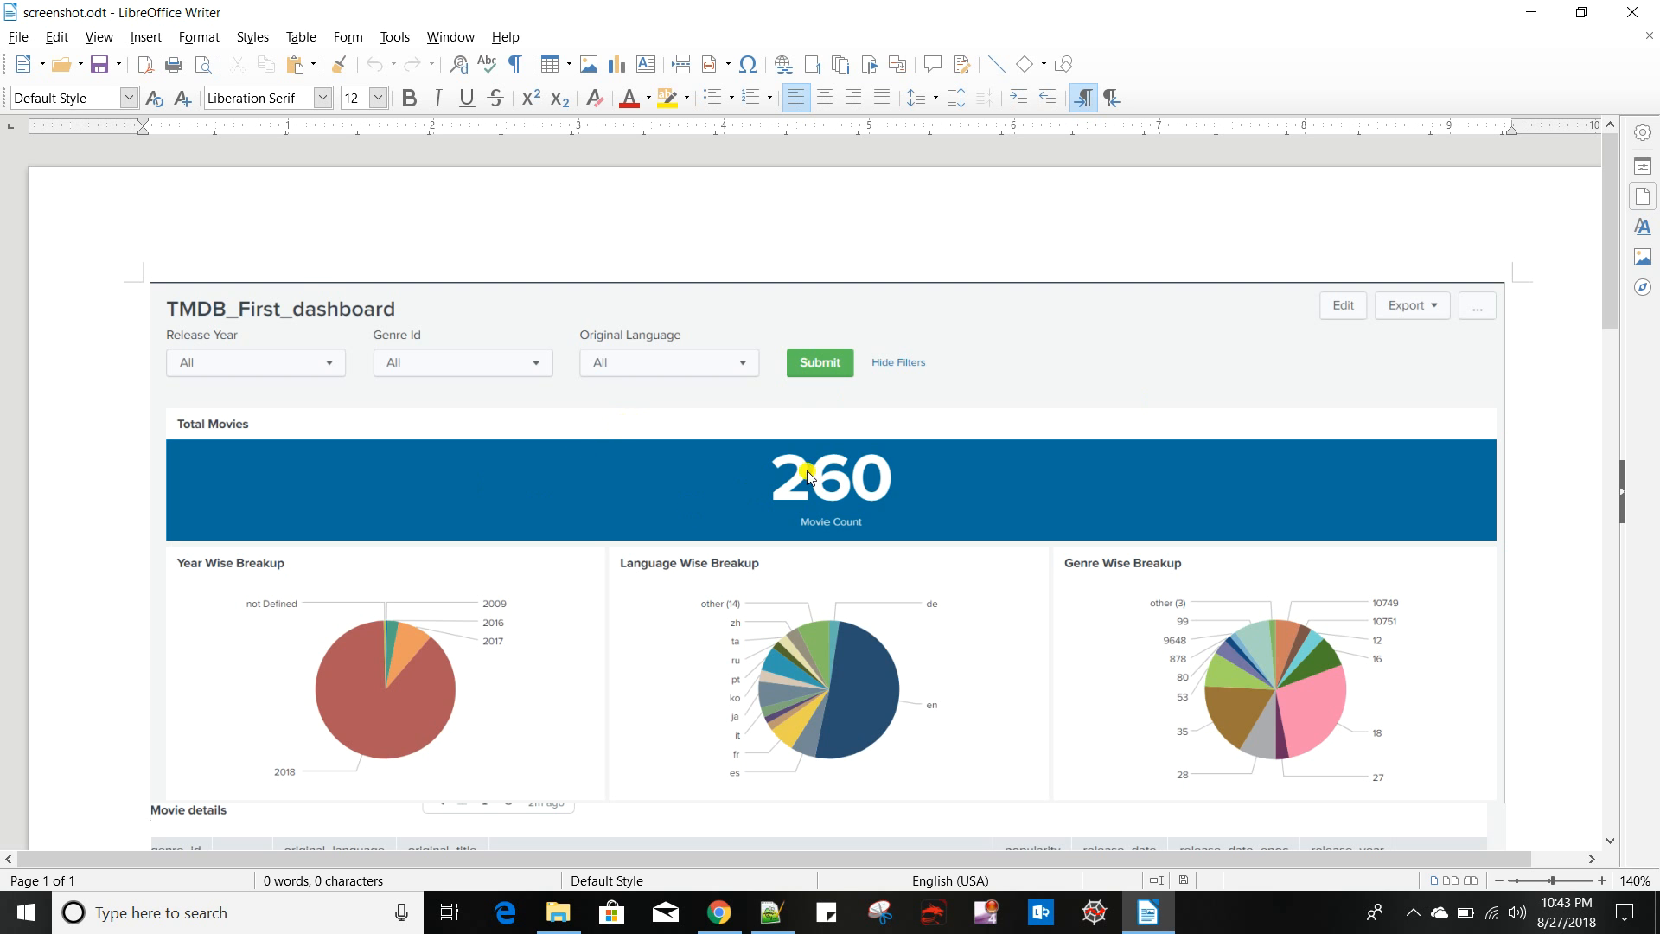
key("alt+Tab")
left_click(1299, 374)
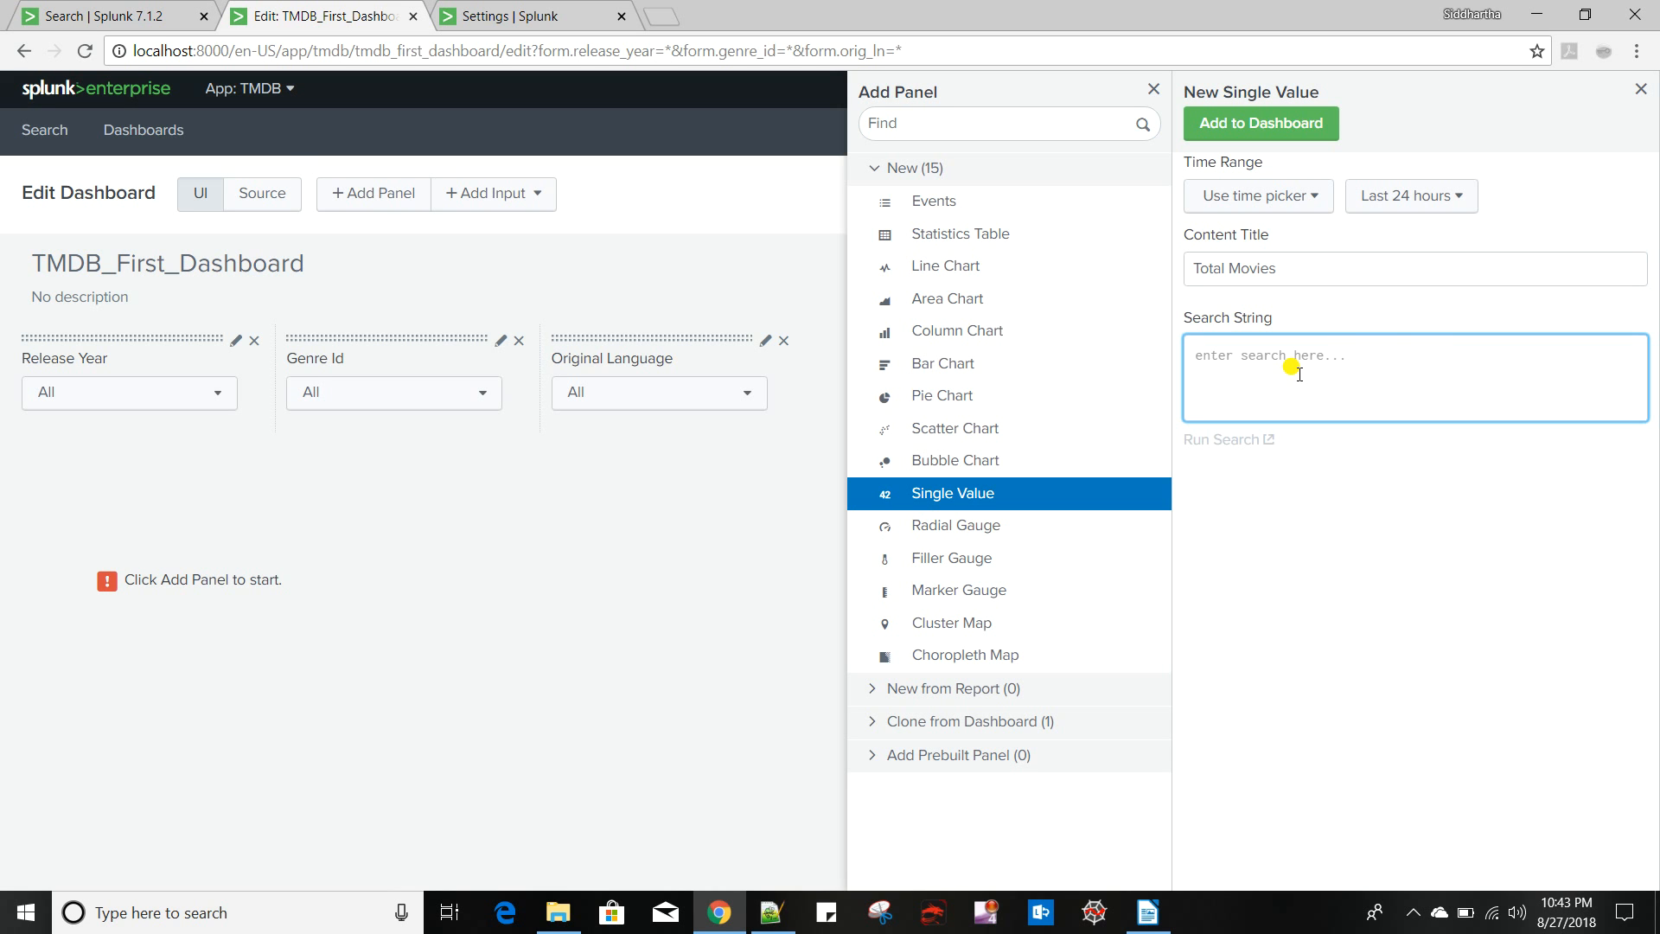
In the Search page's movie query, remove the final stats count by release_year command, leaving a trailing pipe
left_click(114, 17)
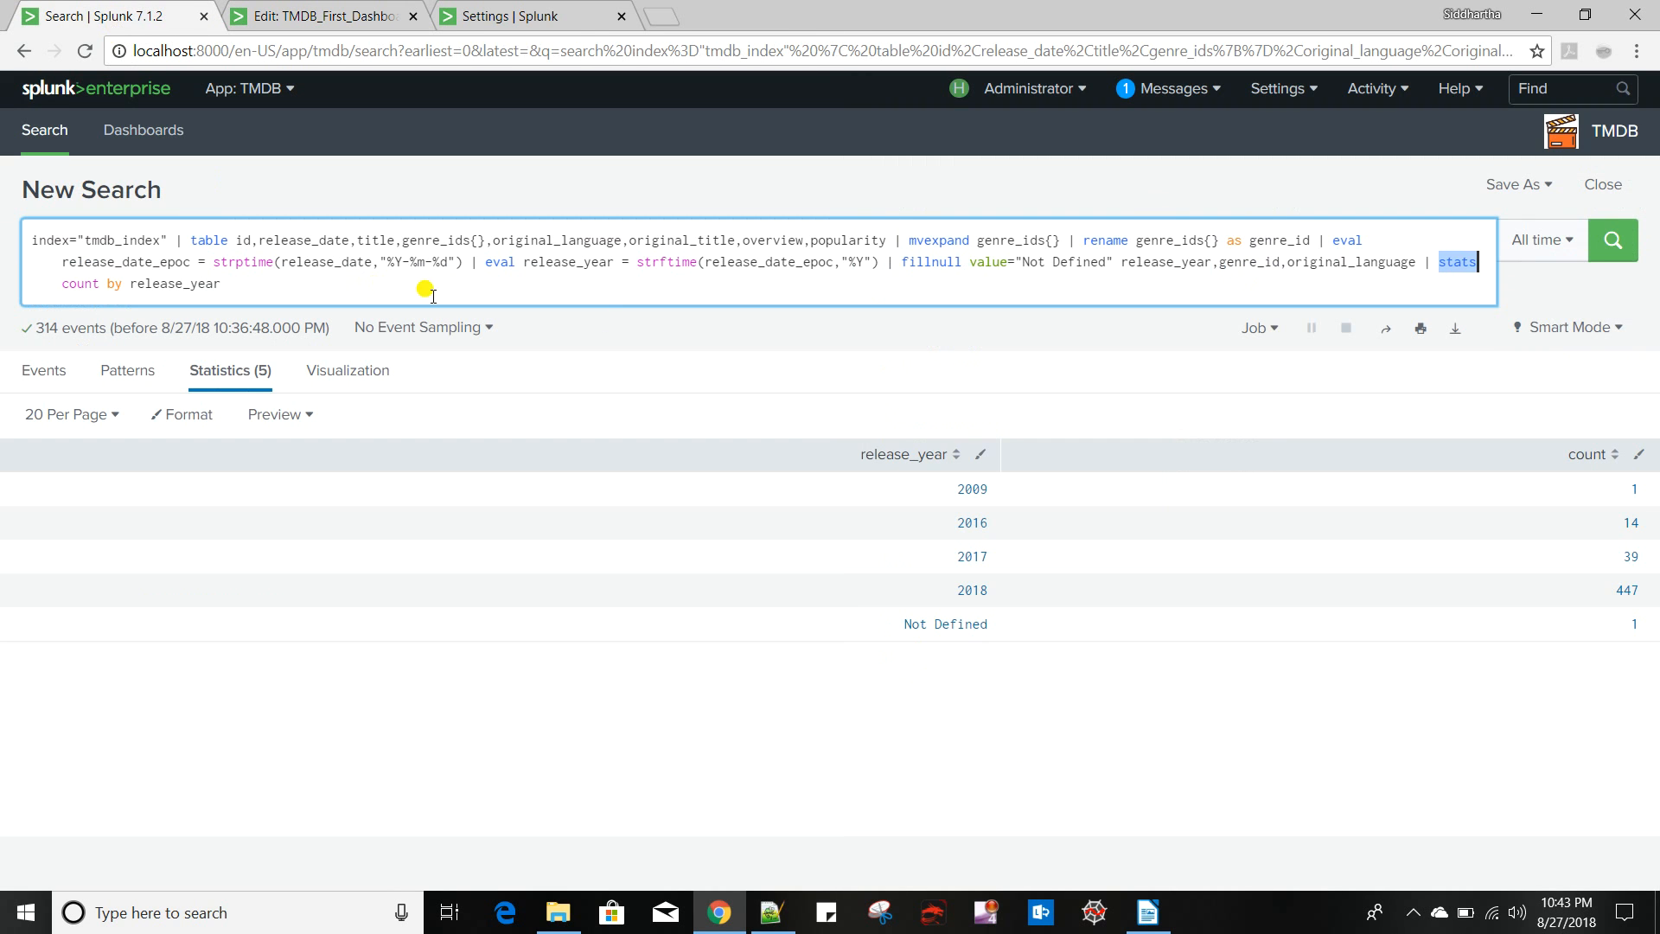
left_click(1422, 261)
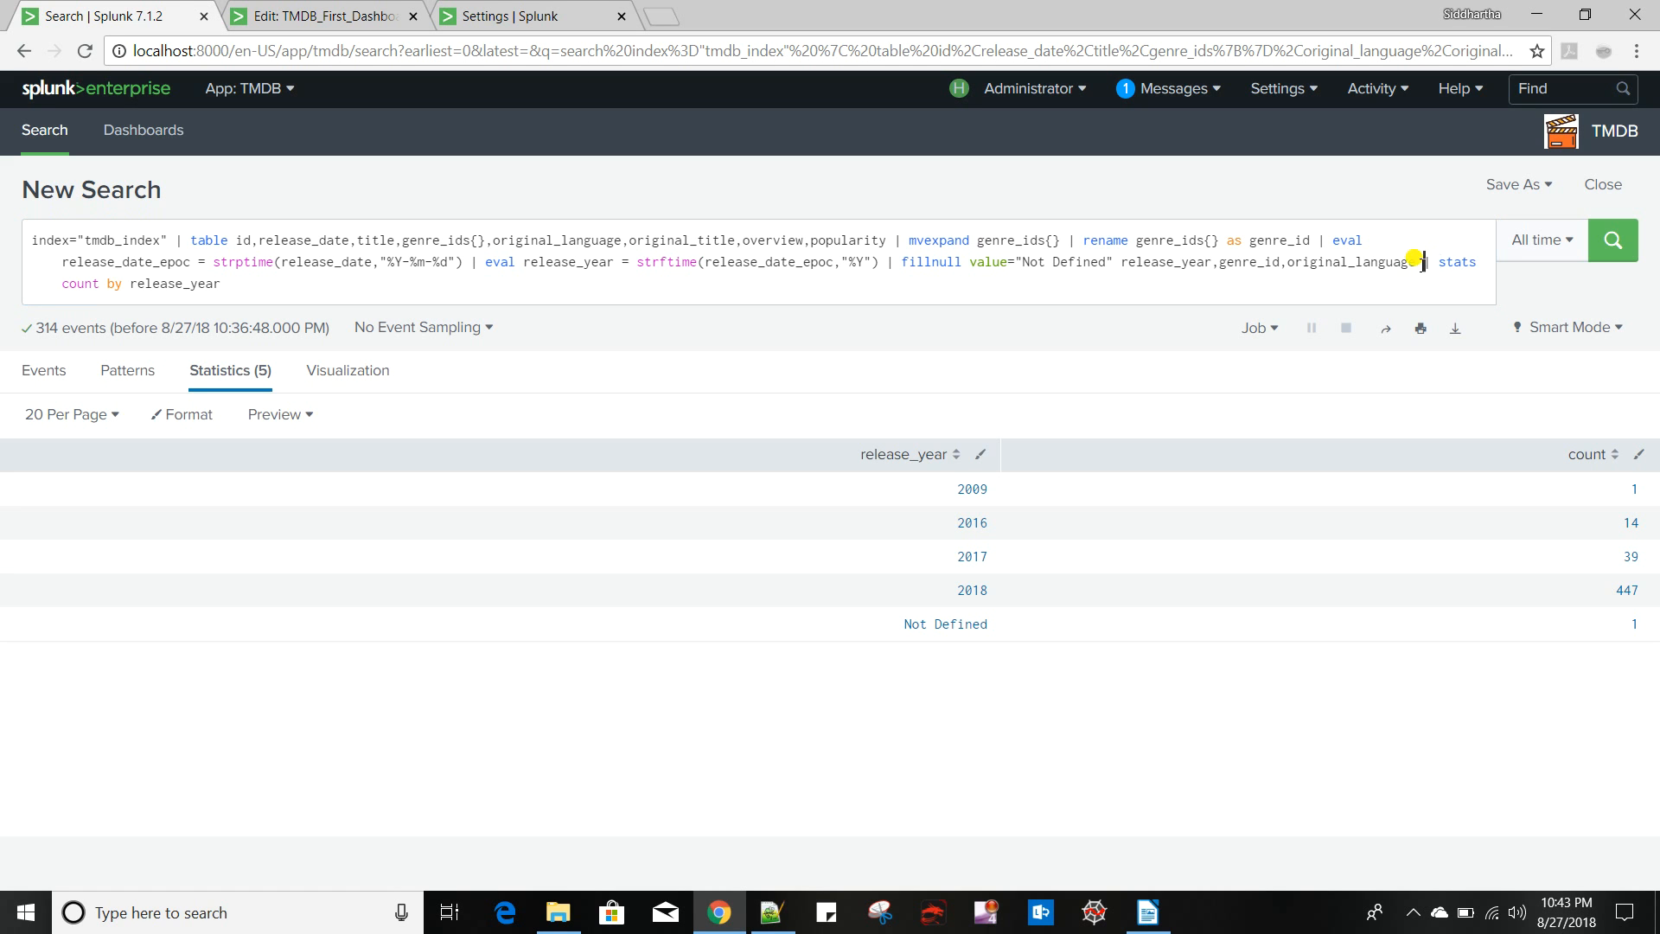
key("ctrl+shift+End")
key("BackSpace")
type("|")
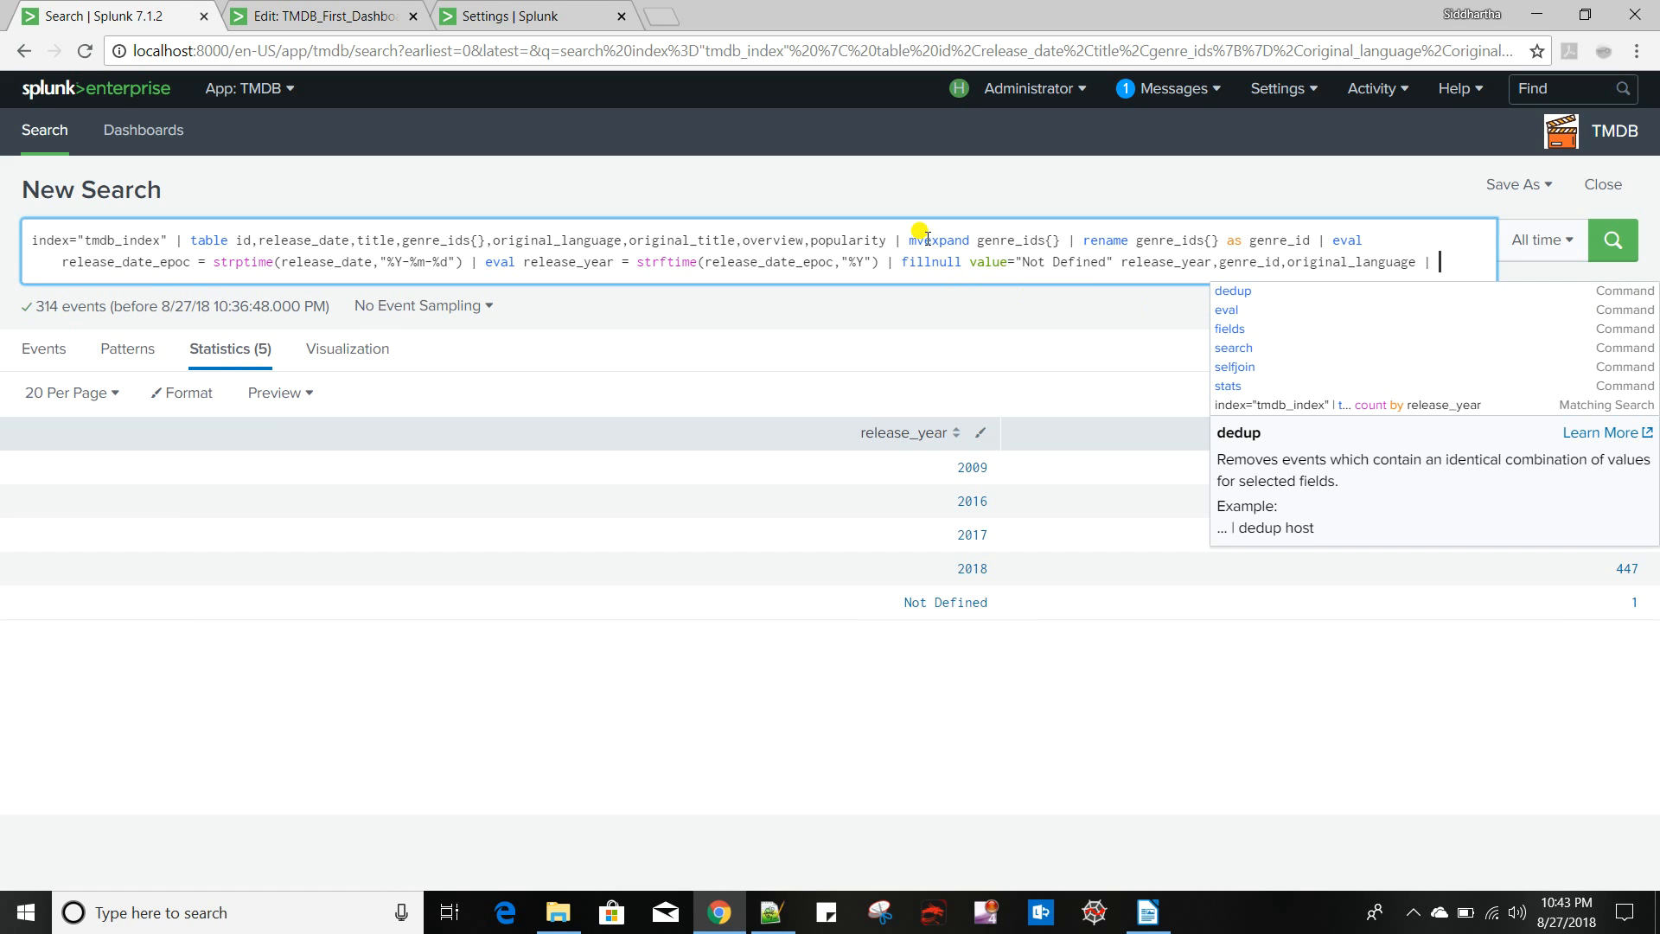
Complete the movie query with "dedup id | stats count" and run the search
left_click(1451, 262)
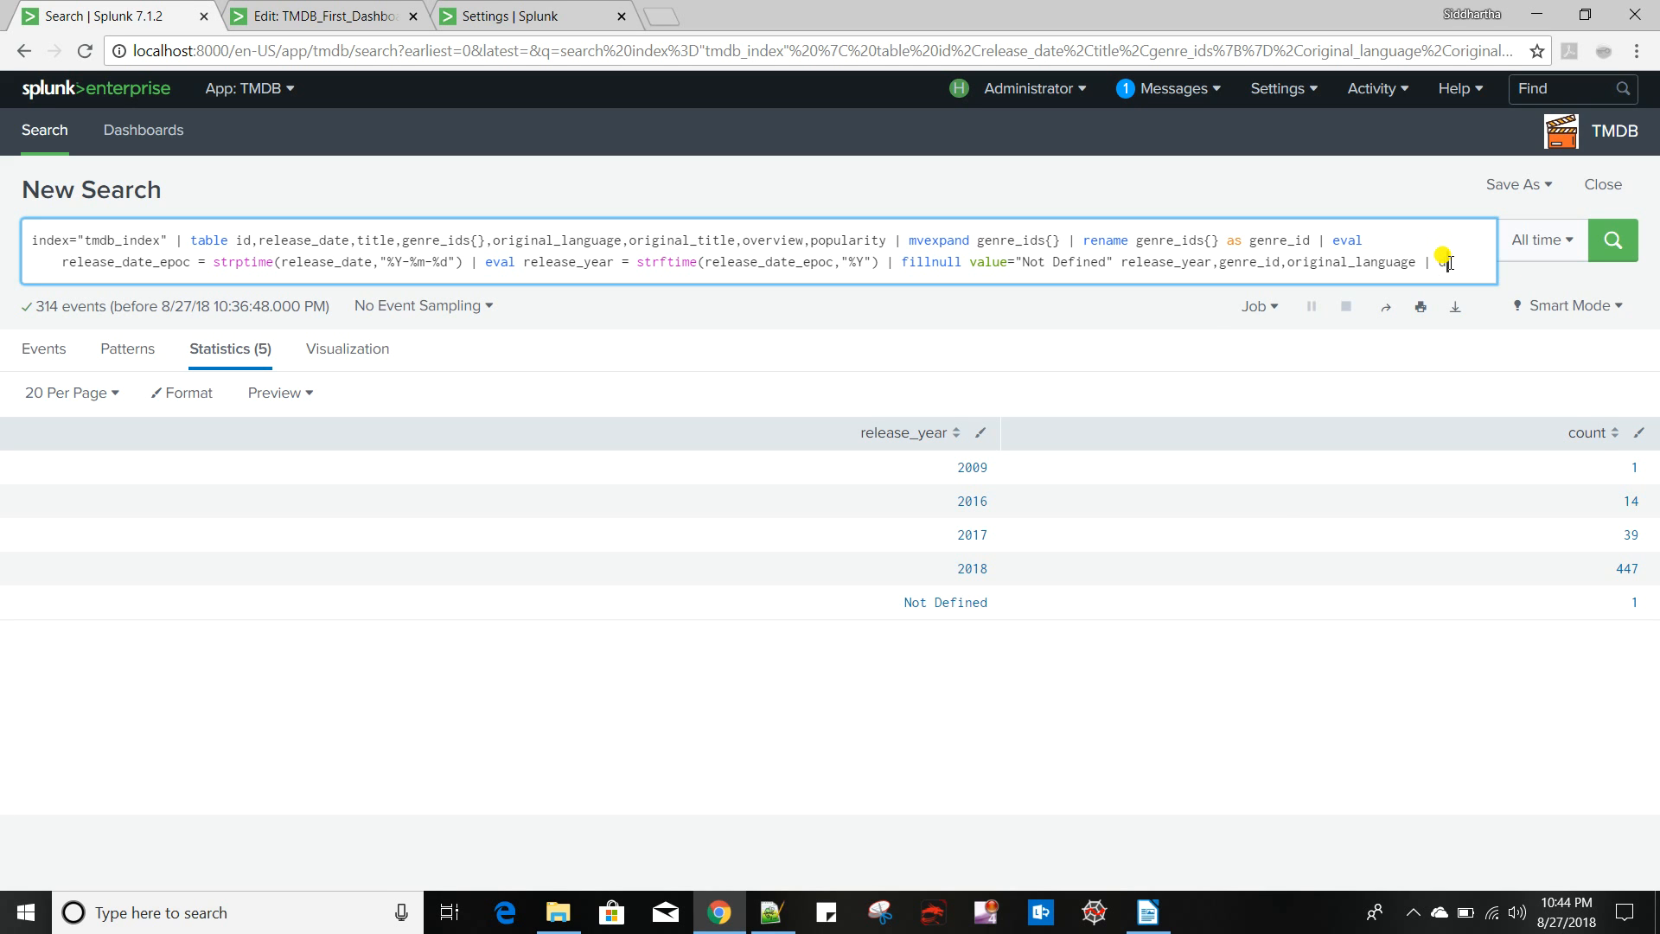
type("edup ")
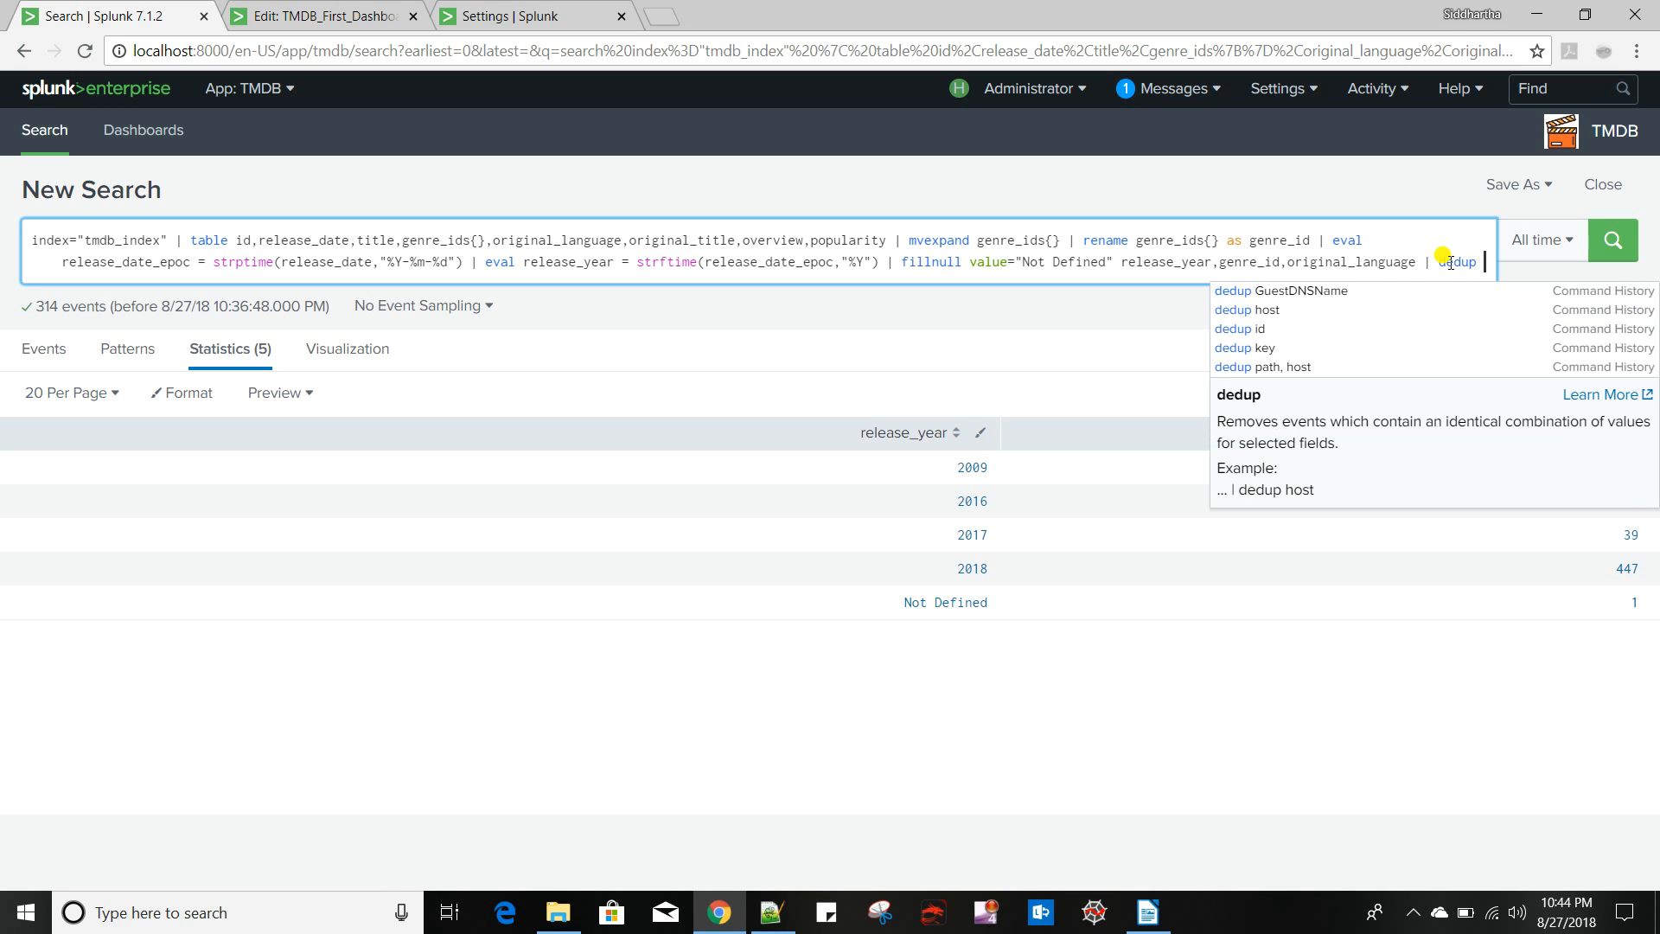
type("id")
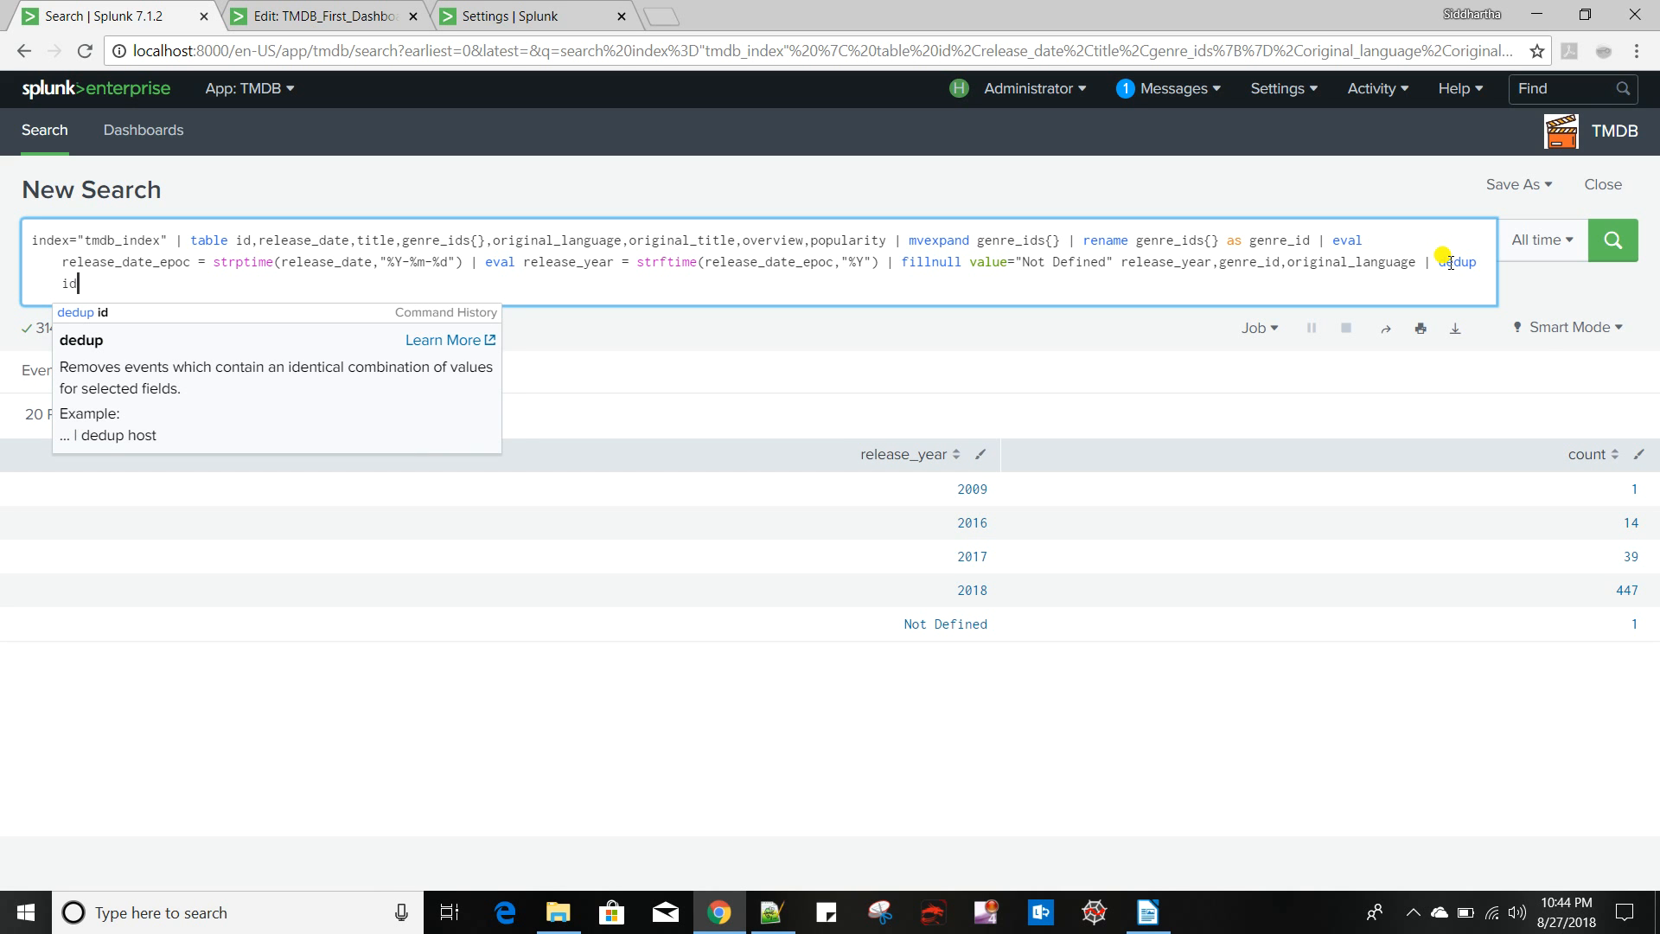
type(" | ")
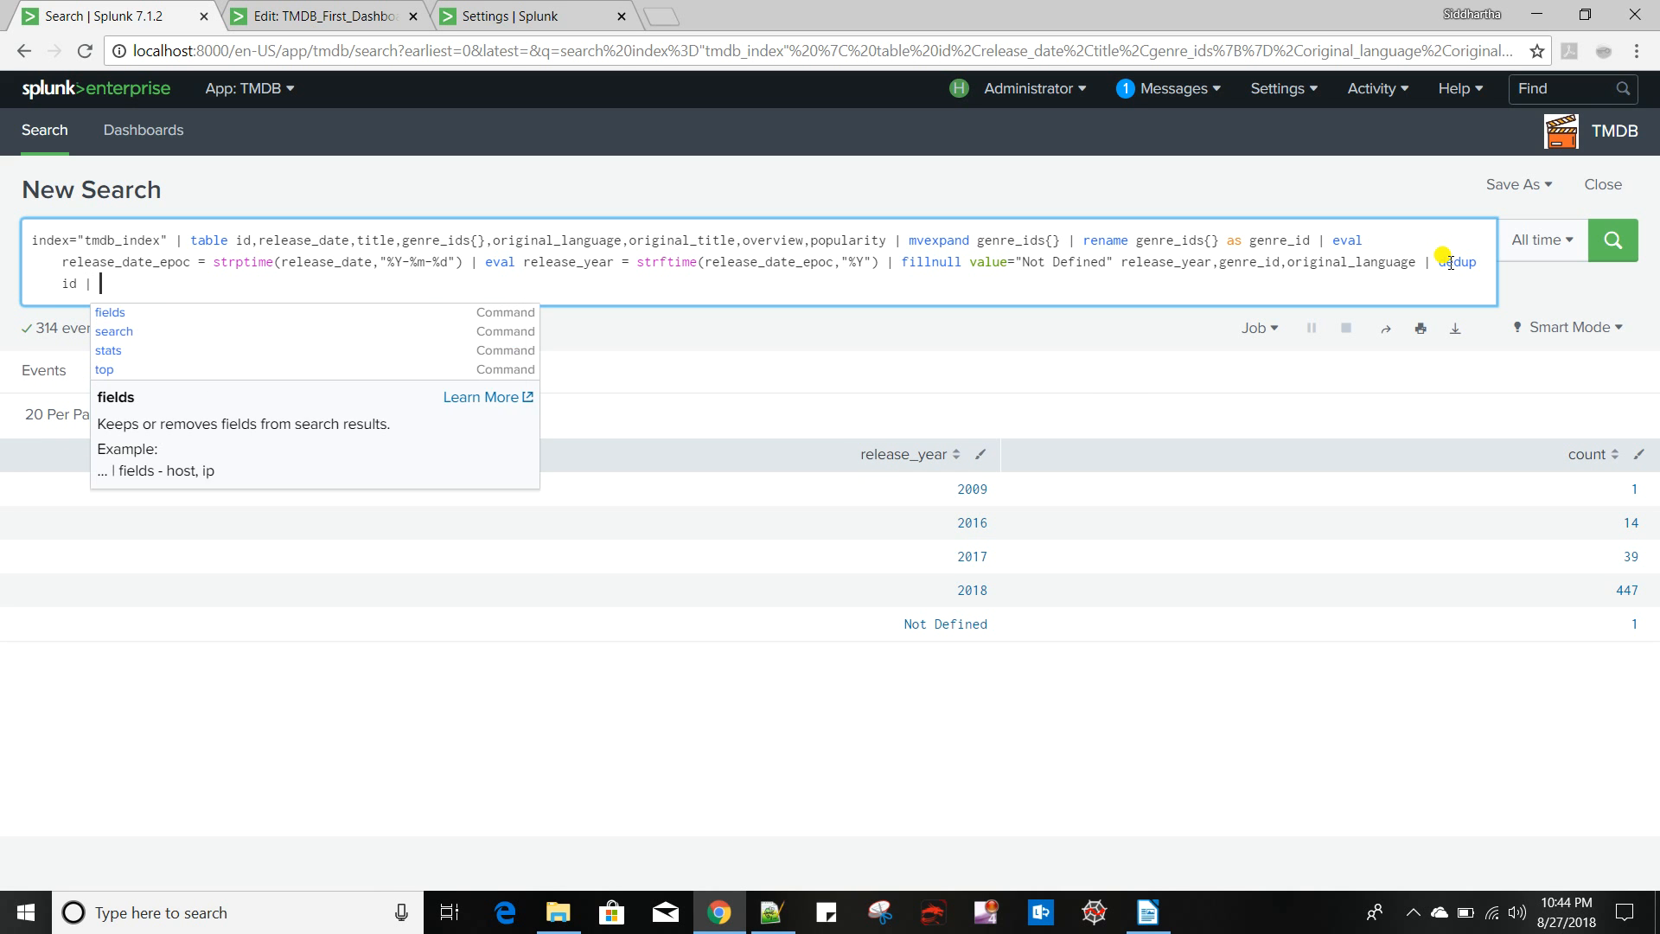
type("stats co")
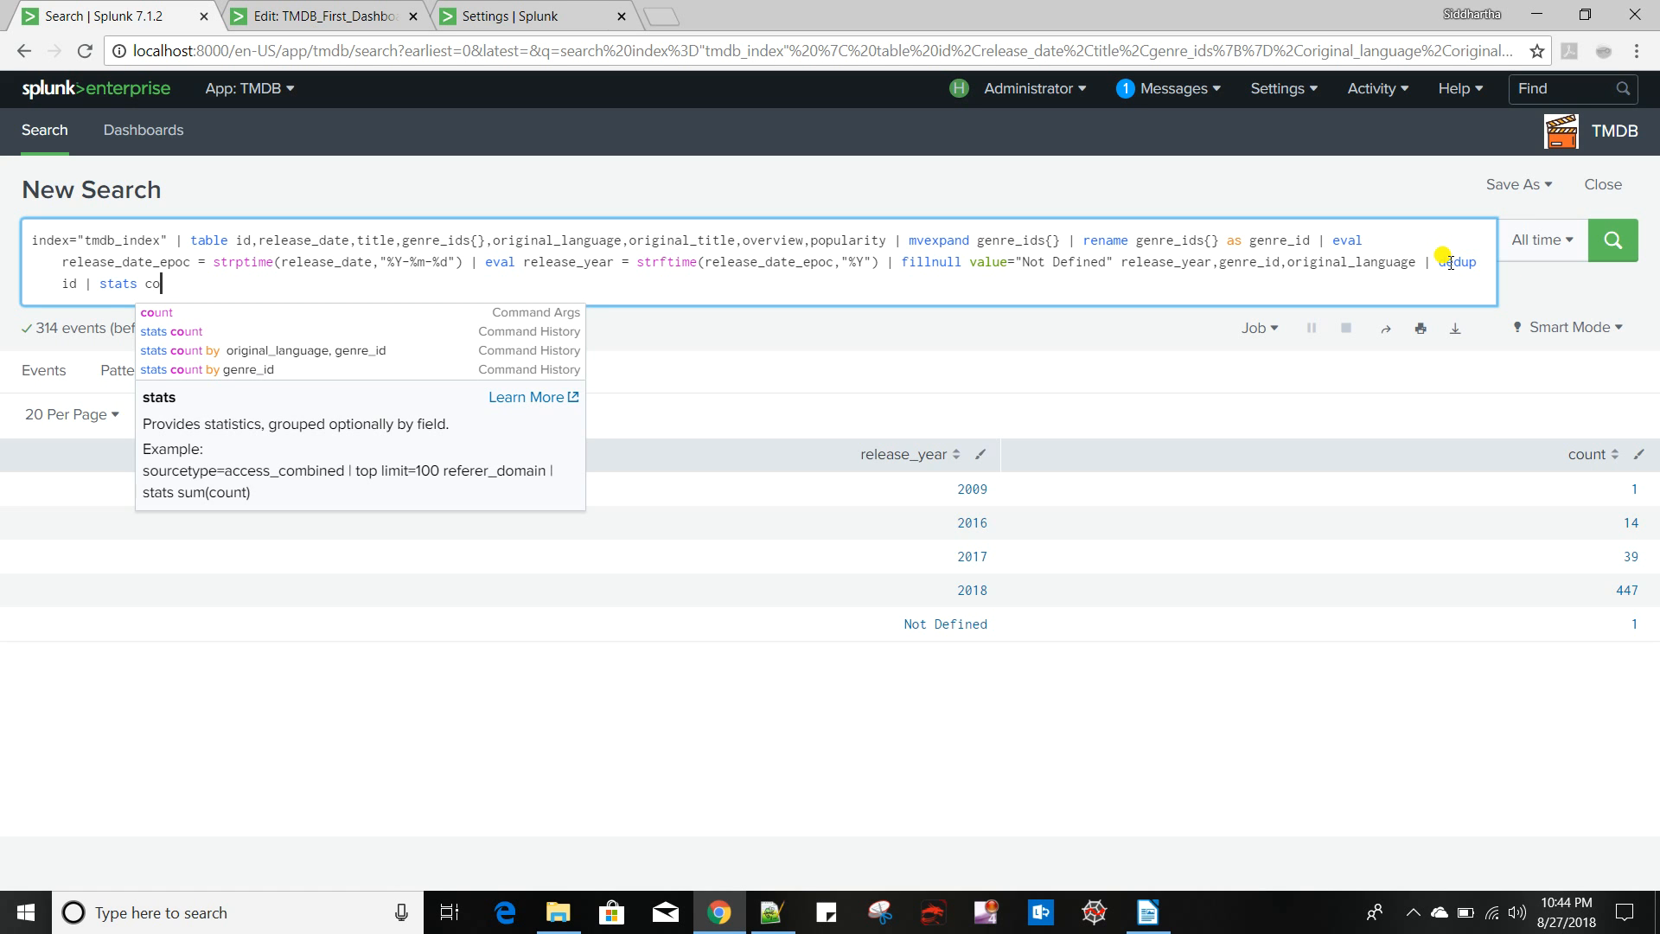
type("uunt")
key("Return")
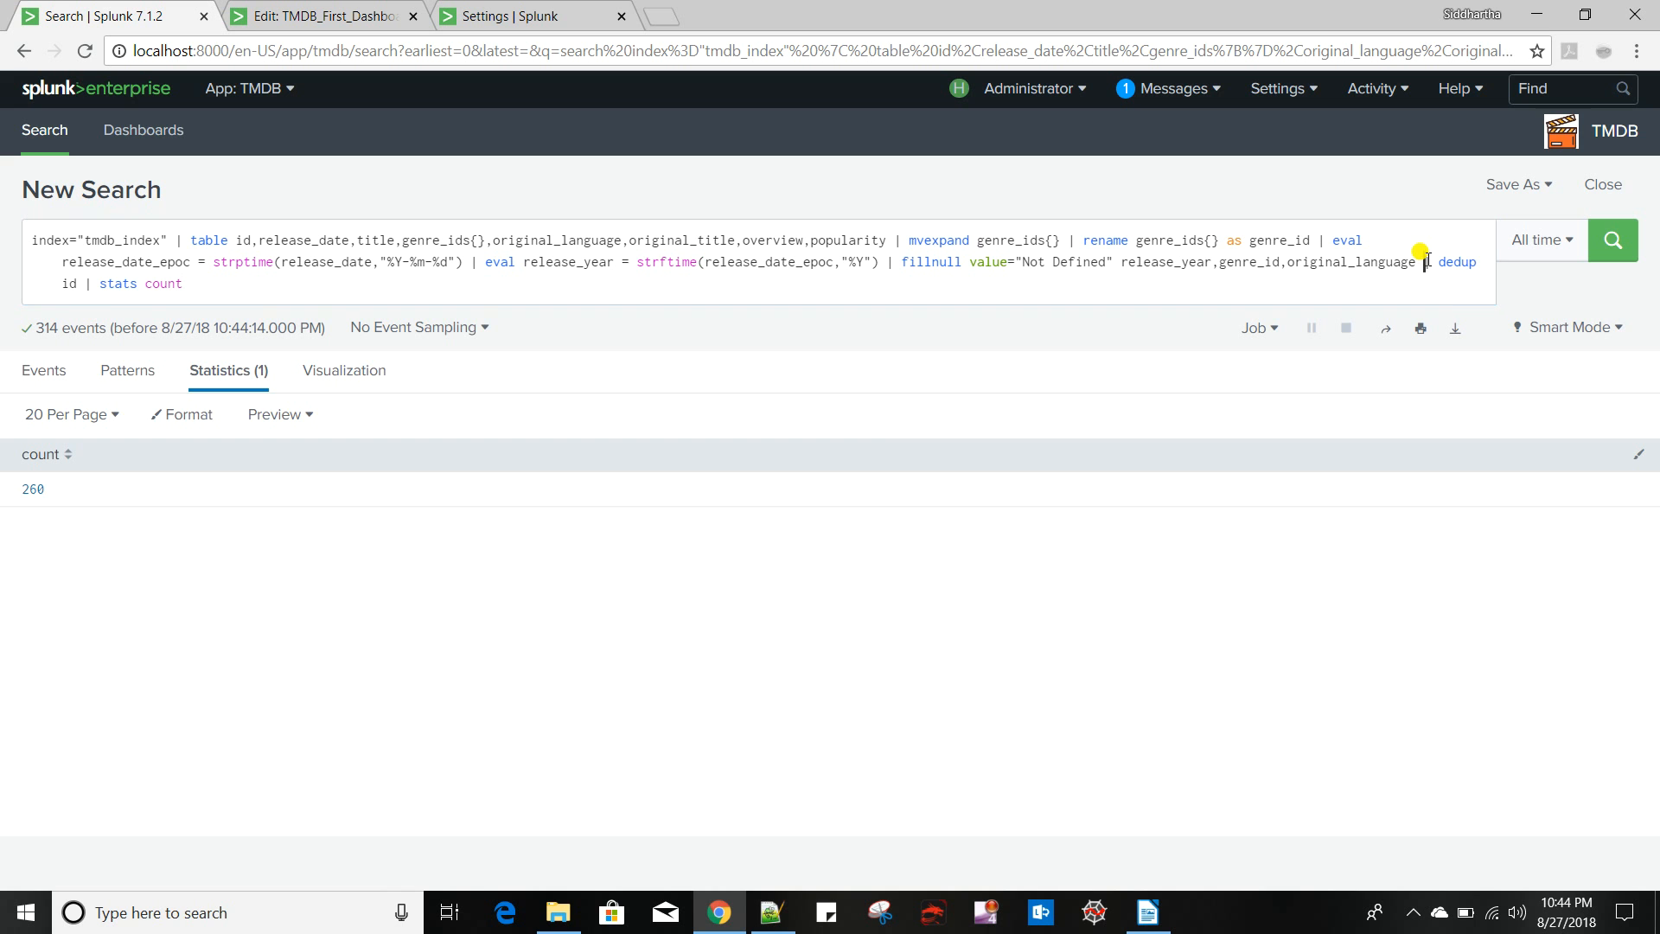
Copy "| dedup id | stats count" from the query into the new Total Movies single value's search string and add the panel to the dashboard
left_click_drag(1426, 261, 1452, 301)
key("ctrl+c")
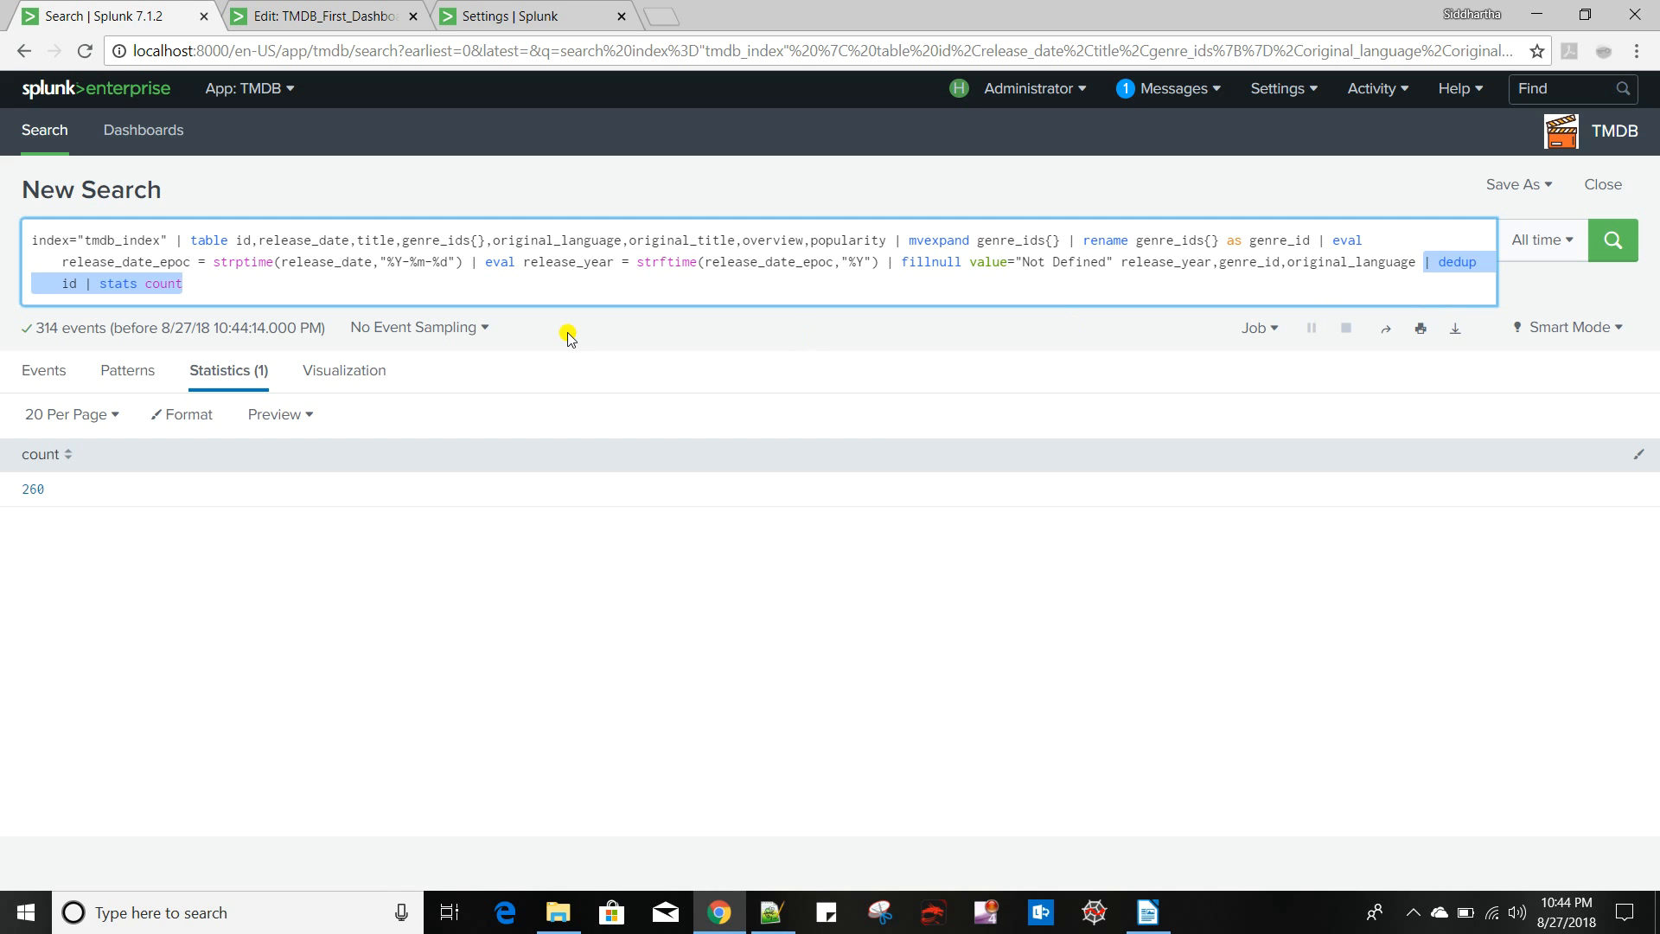
key("alt+Tab")
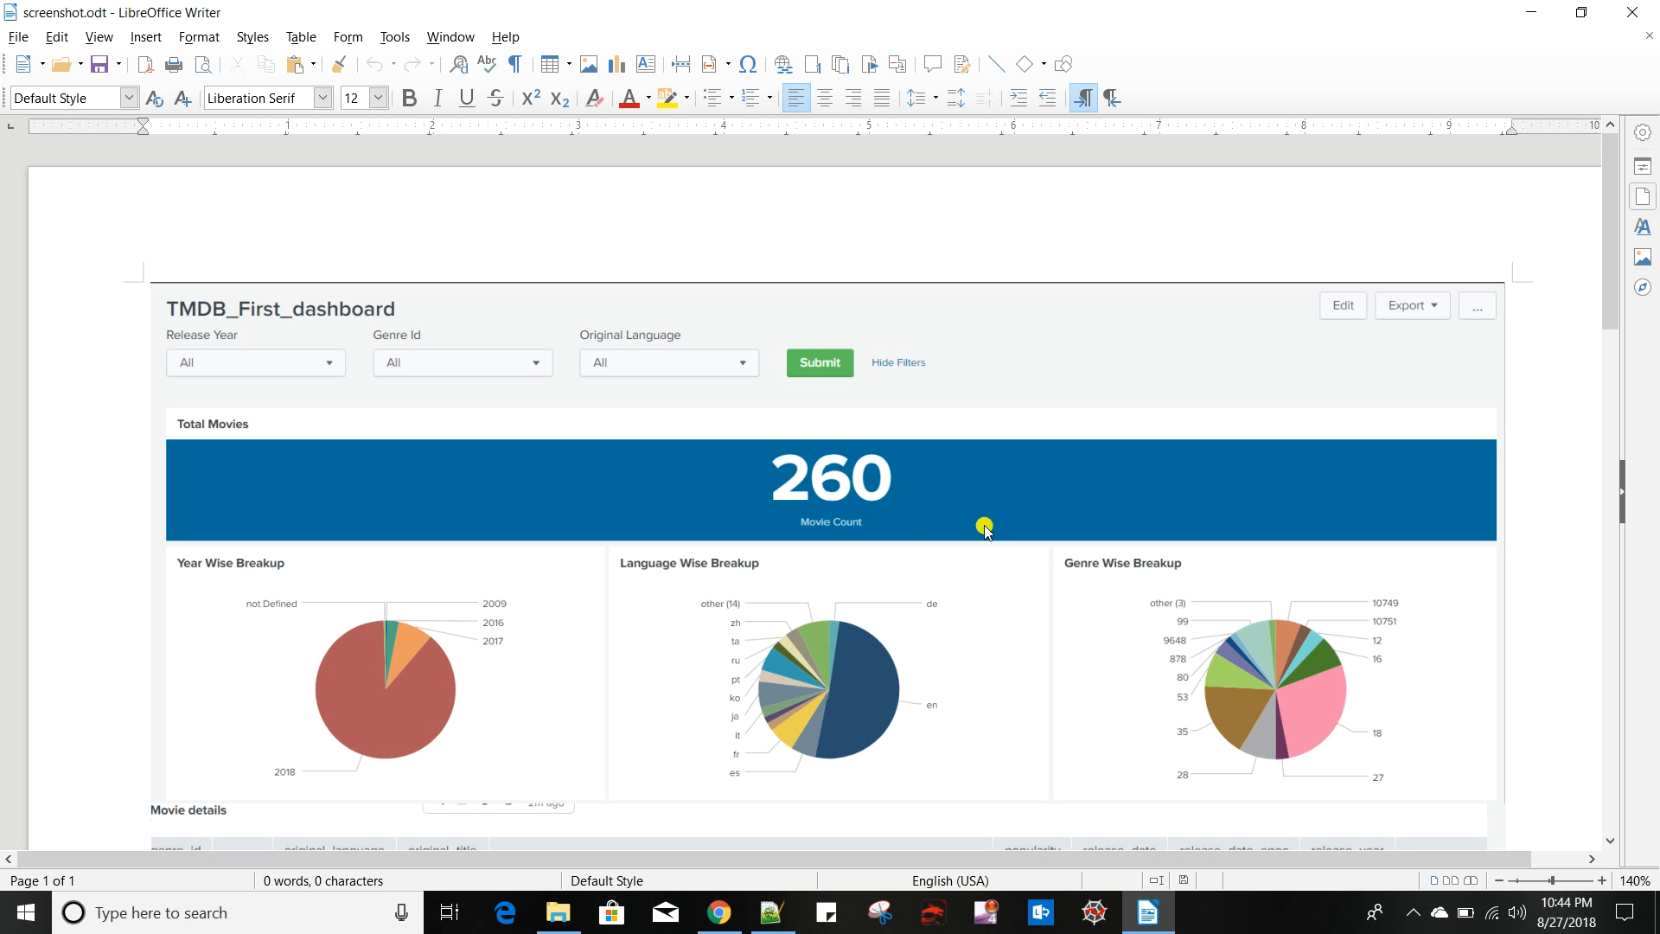
left_click(739, 918)
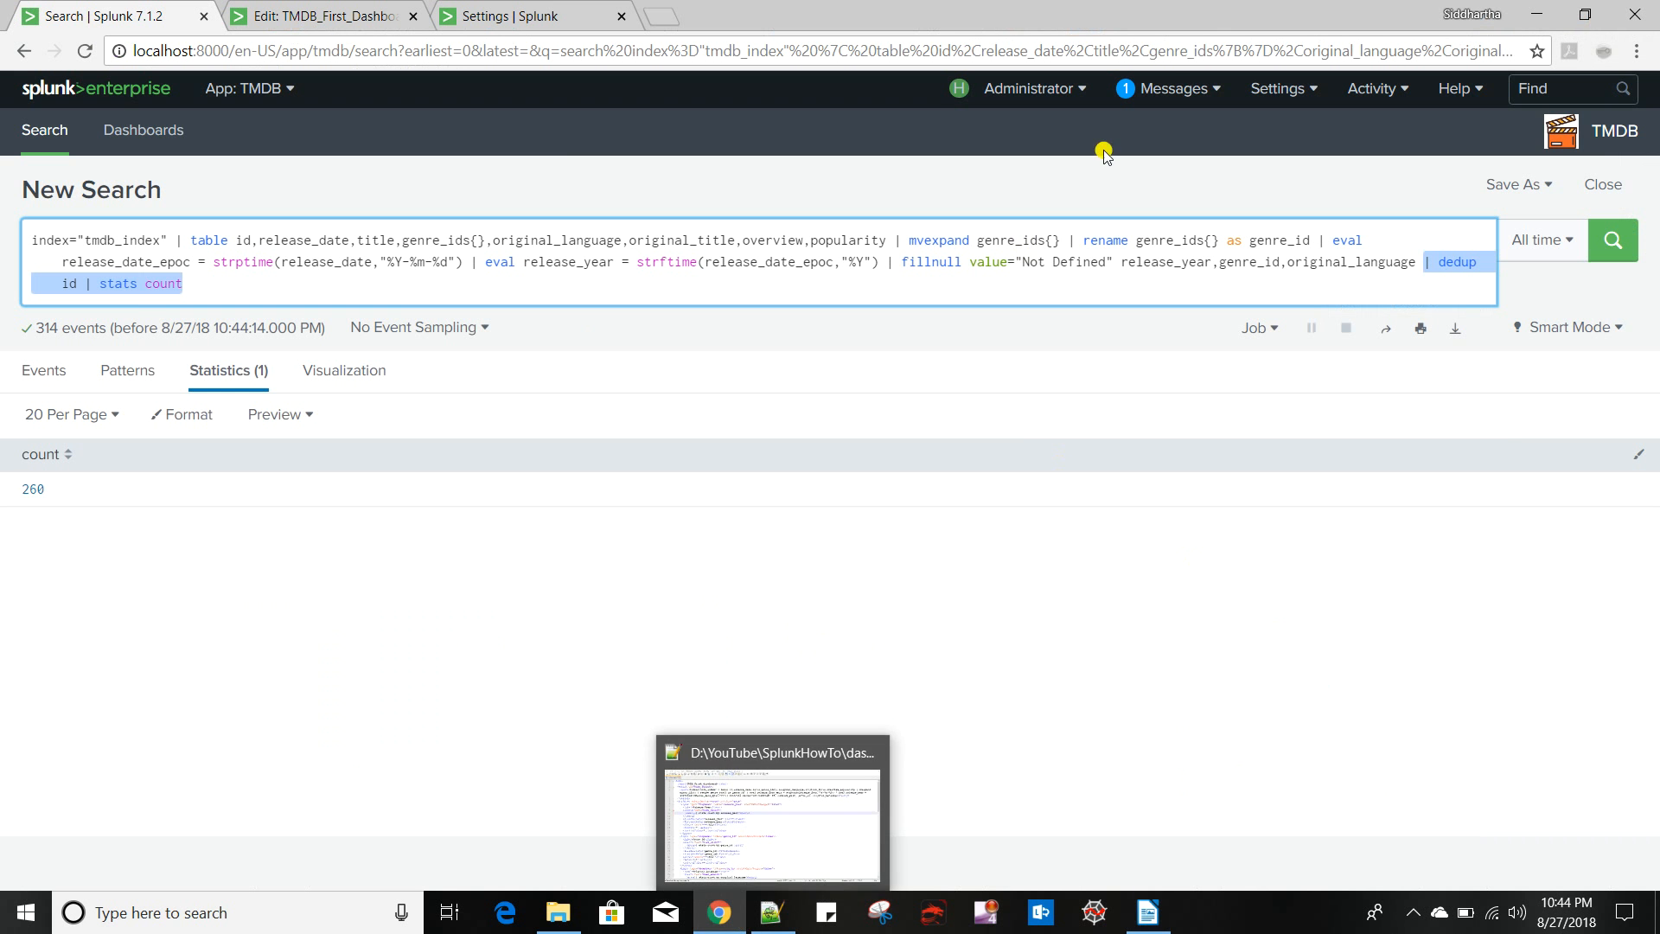
left_click(260, 15)
key("ctrl+v")
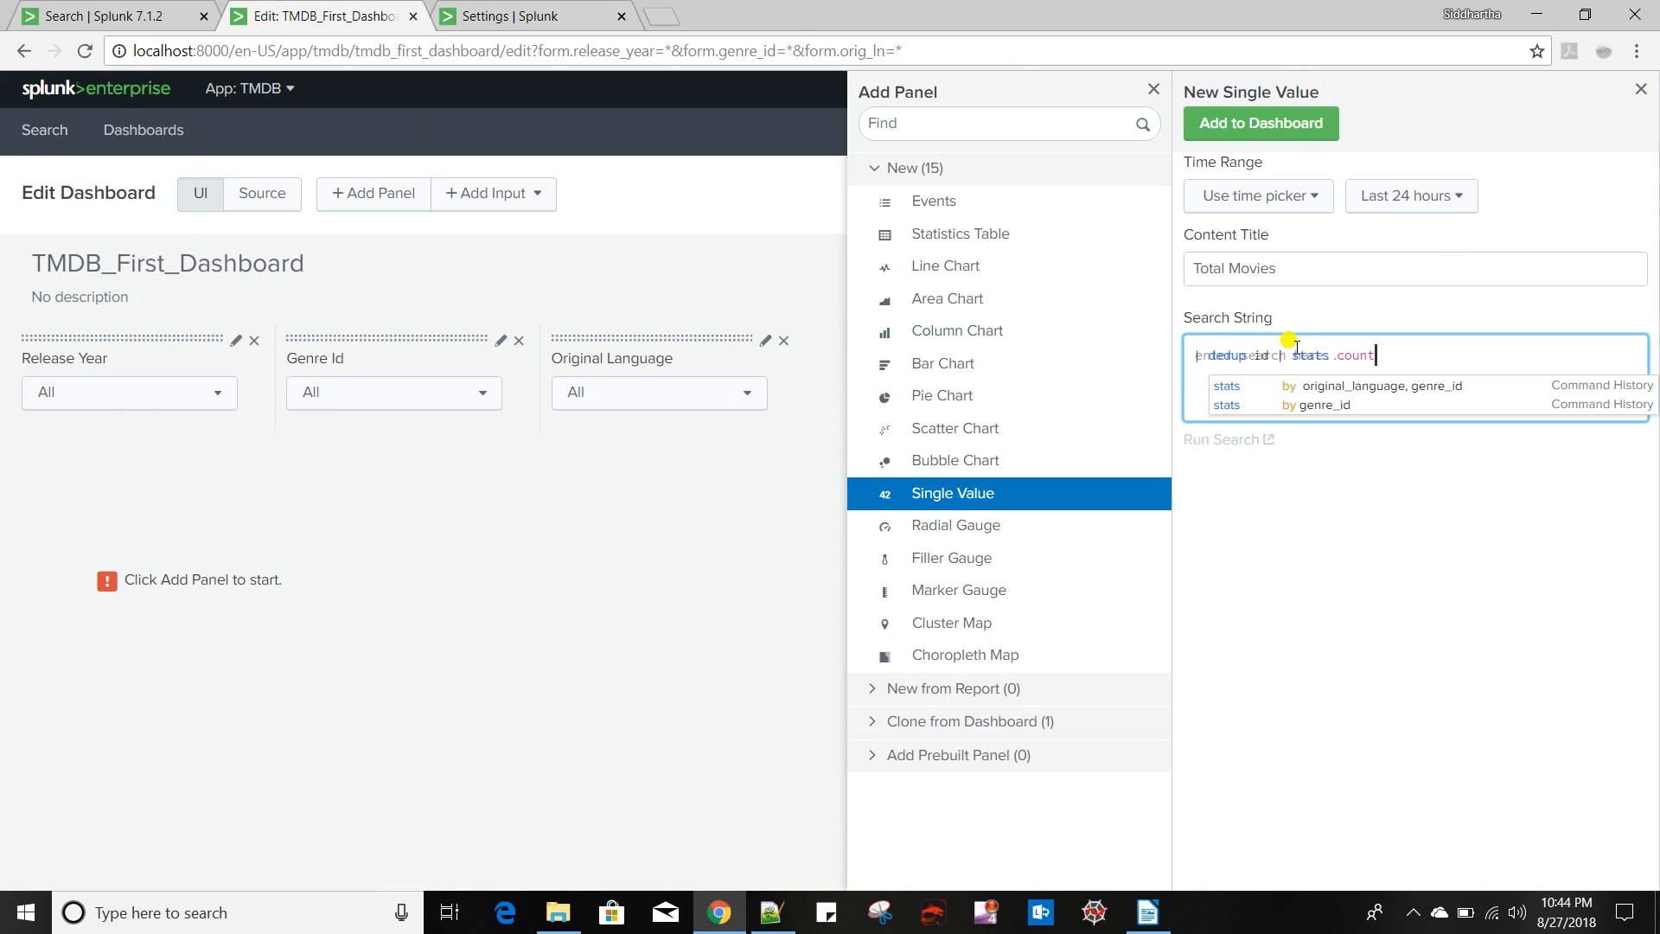
left_click(1433, 307)
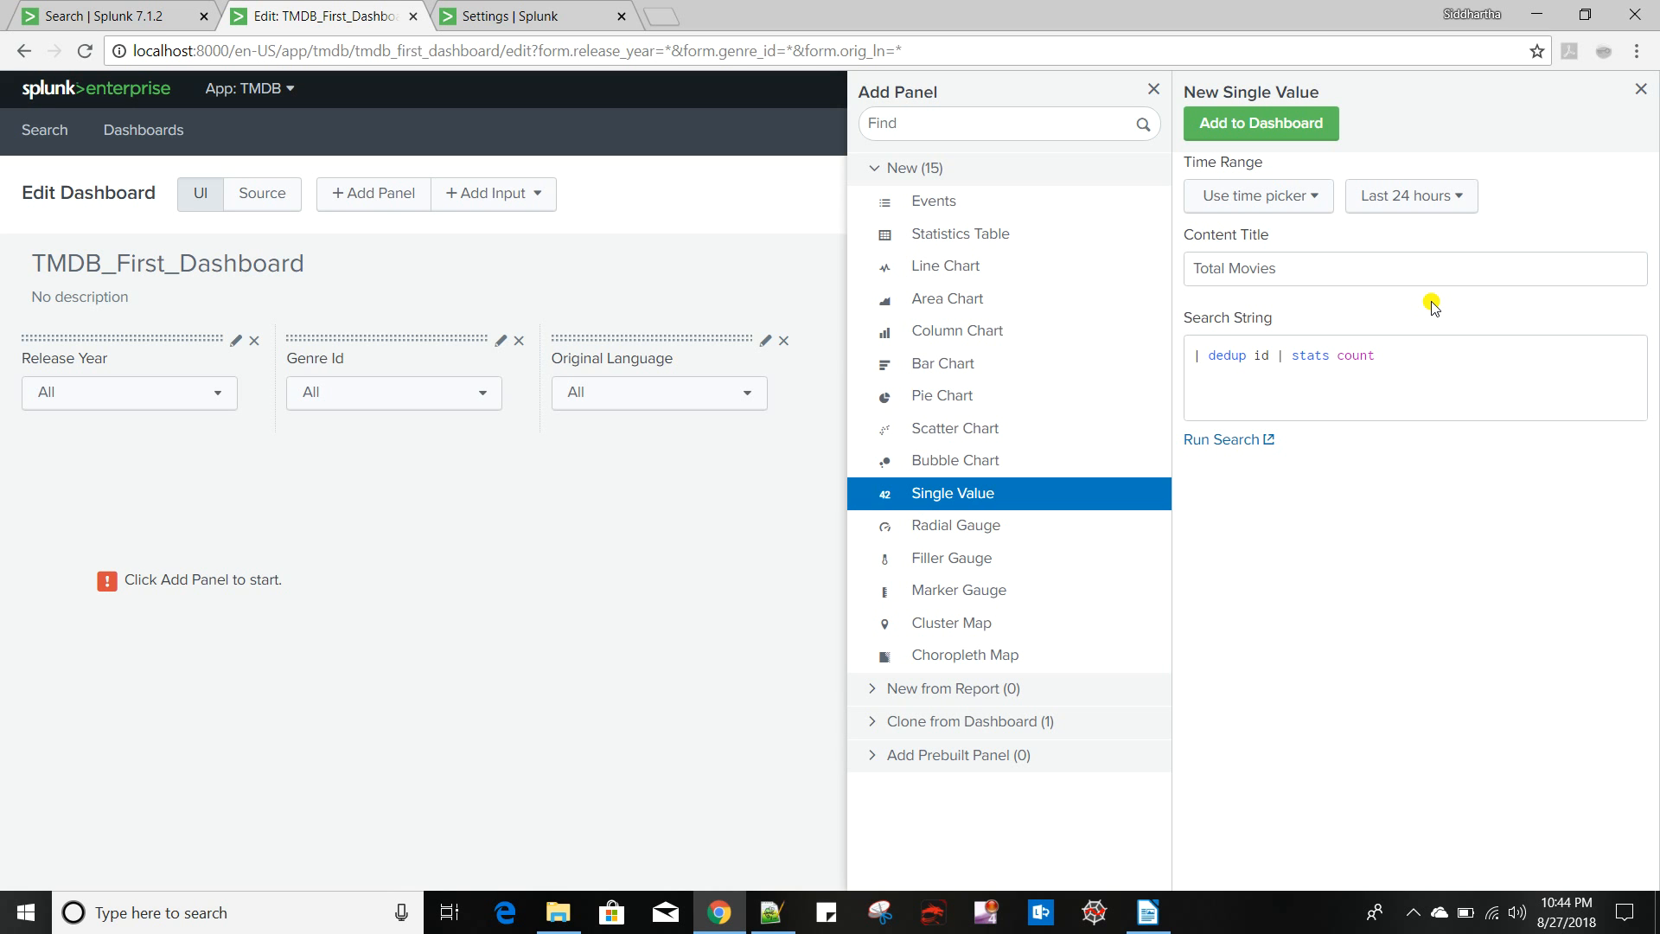
left_click(1257, 128)
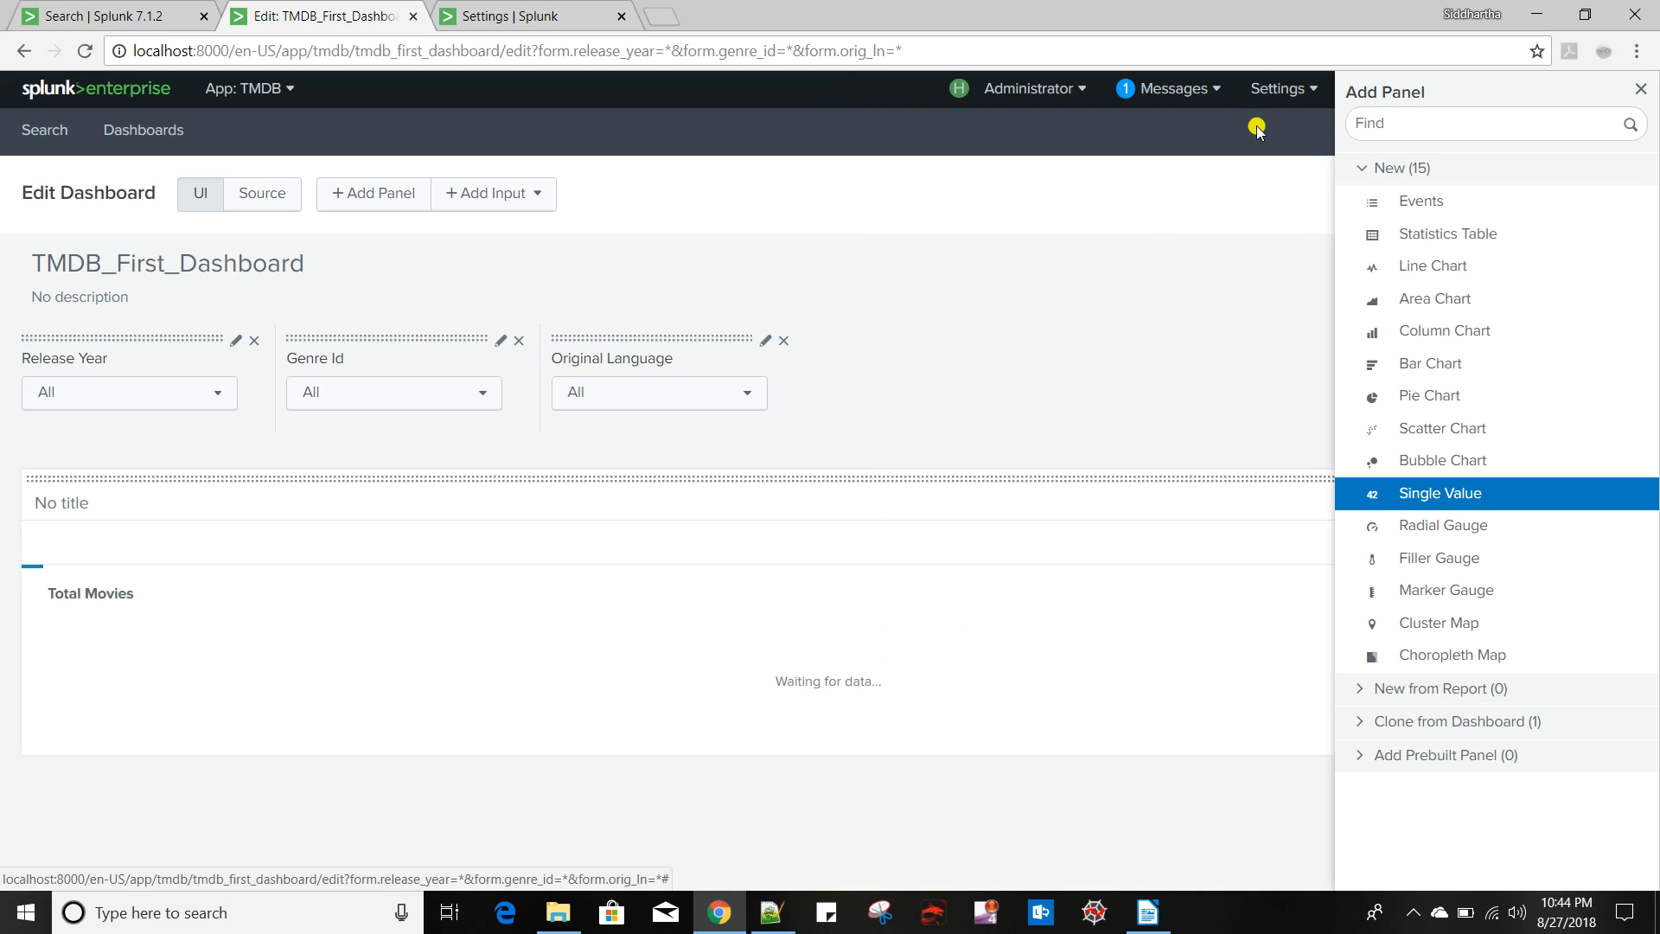
left_click(964, 294)
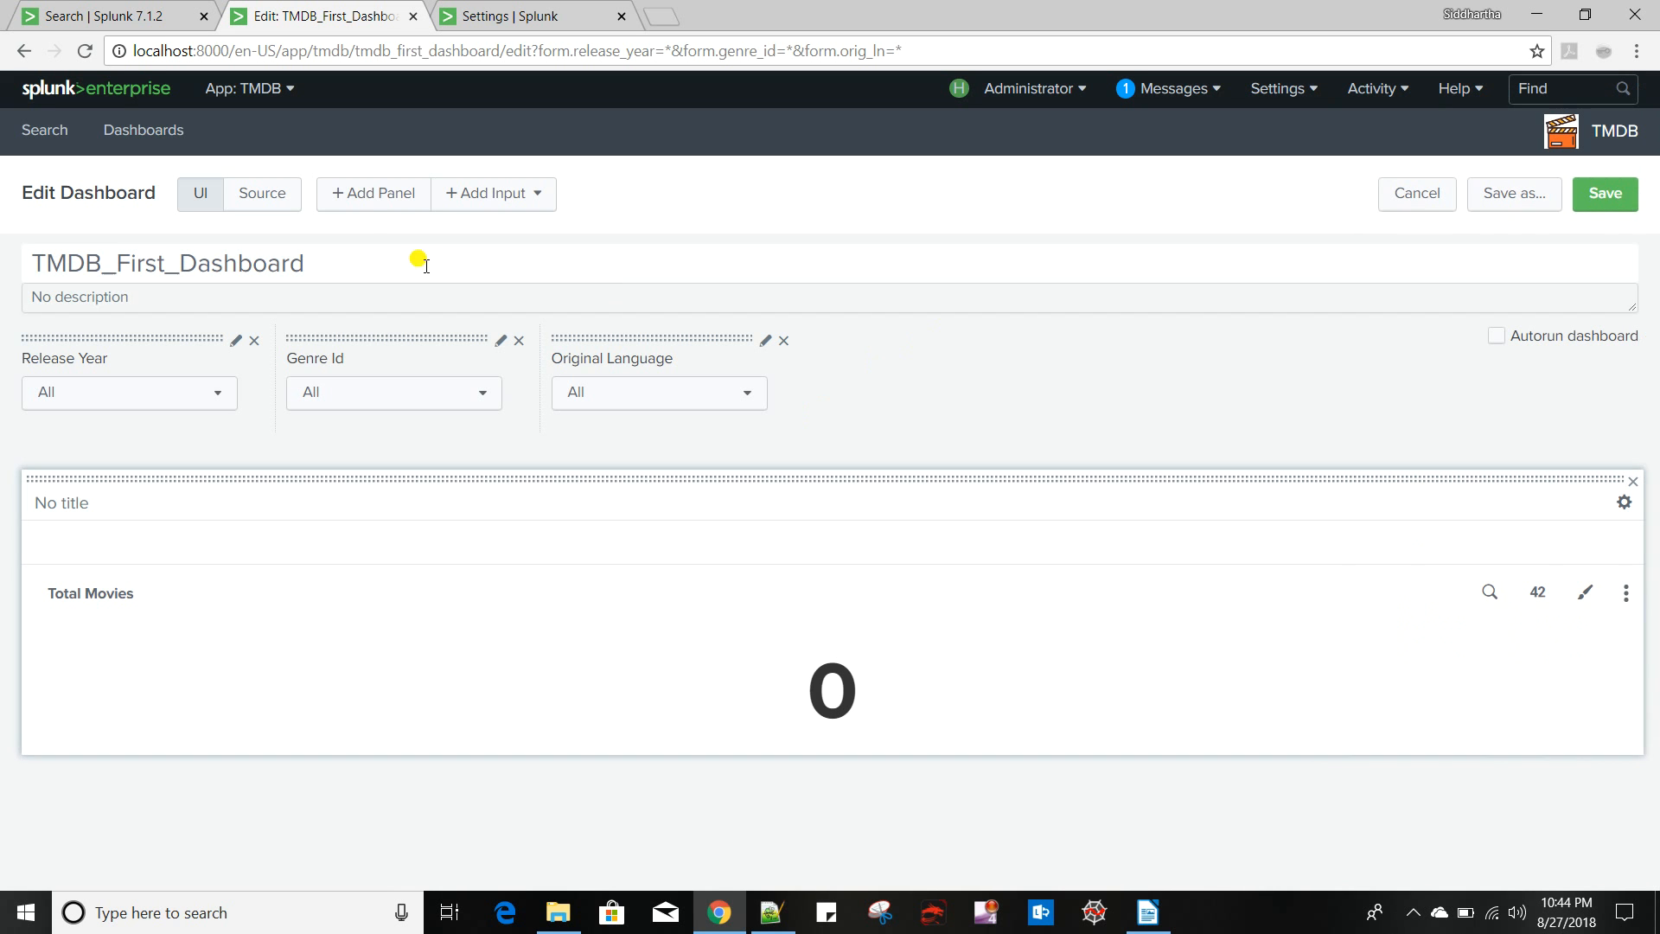
In the dashboard source, add base="base_search" to the Total Movies panel's search element and save the dashboard
left_click(282, 199)
scroll(473, 581, "down", 3)
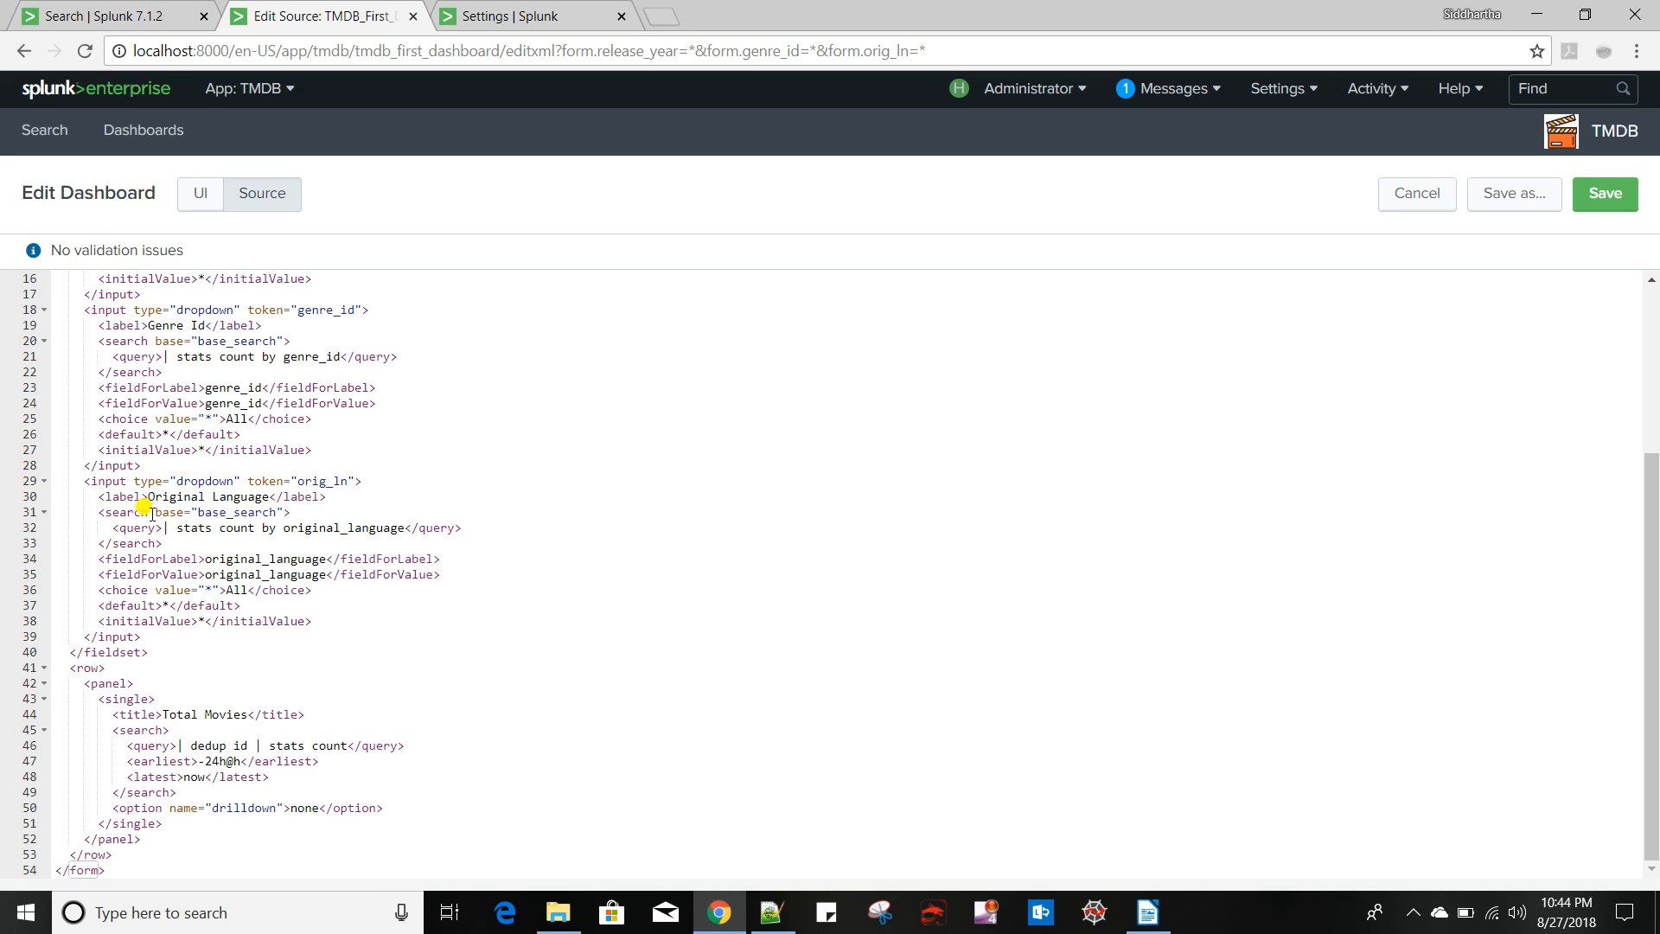
left_click_drag(157, 513, 287, 512)
key("ctrl+c")
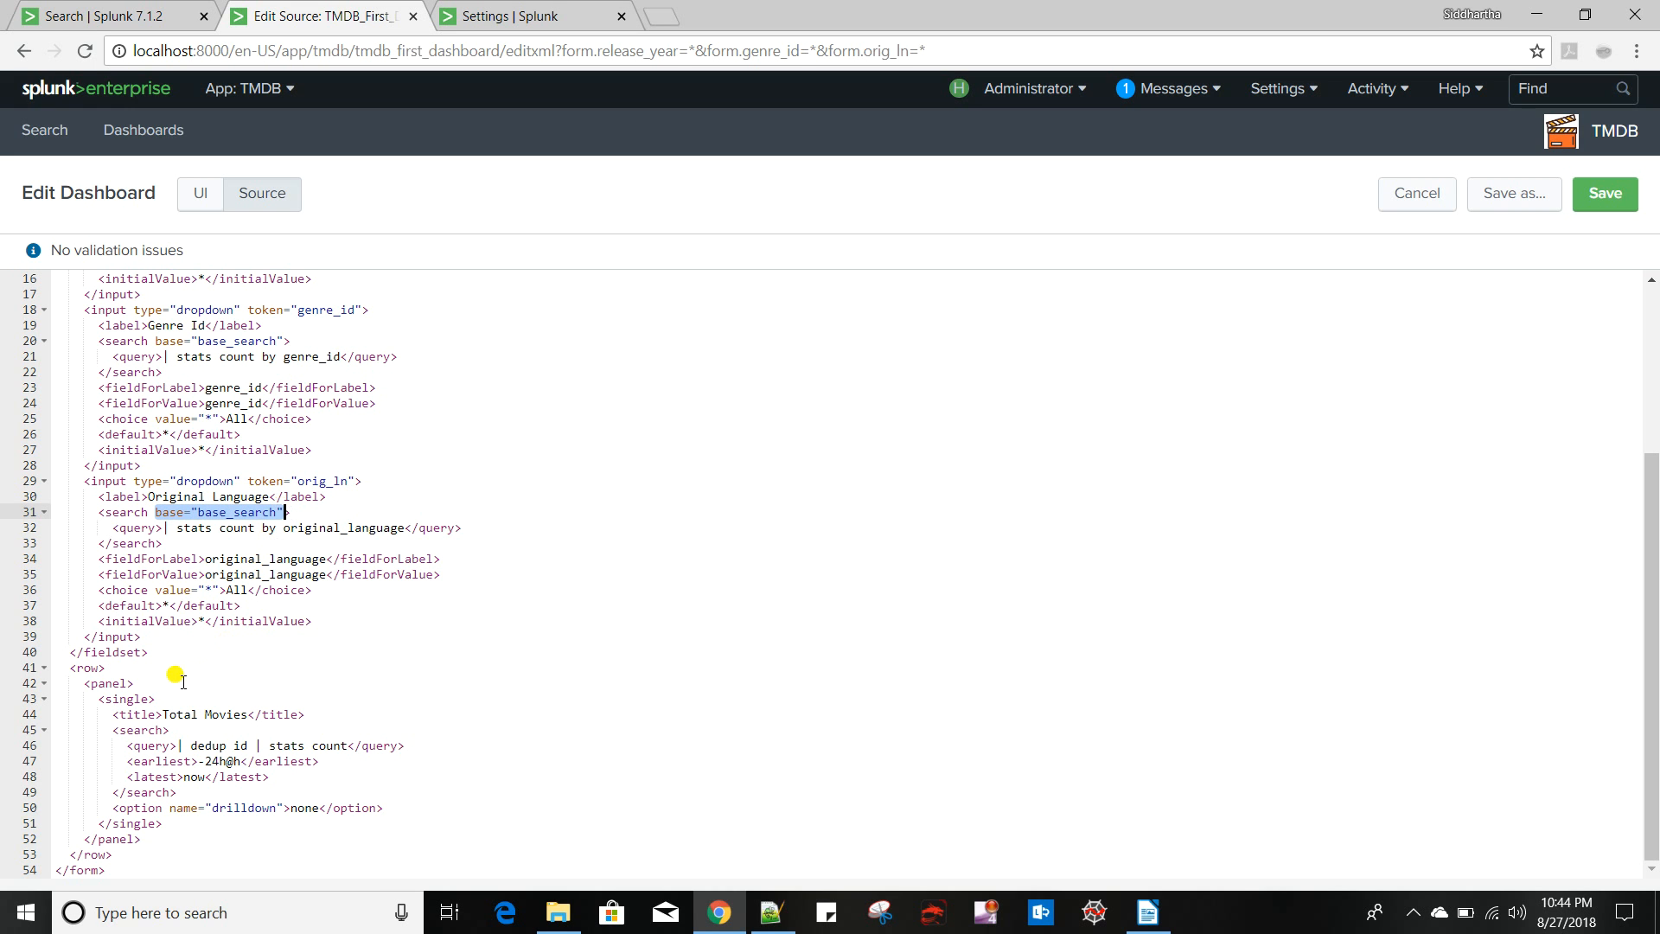
left_click(162, 732)
key("ctrl+v")
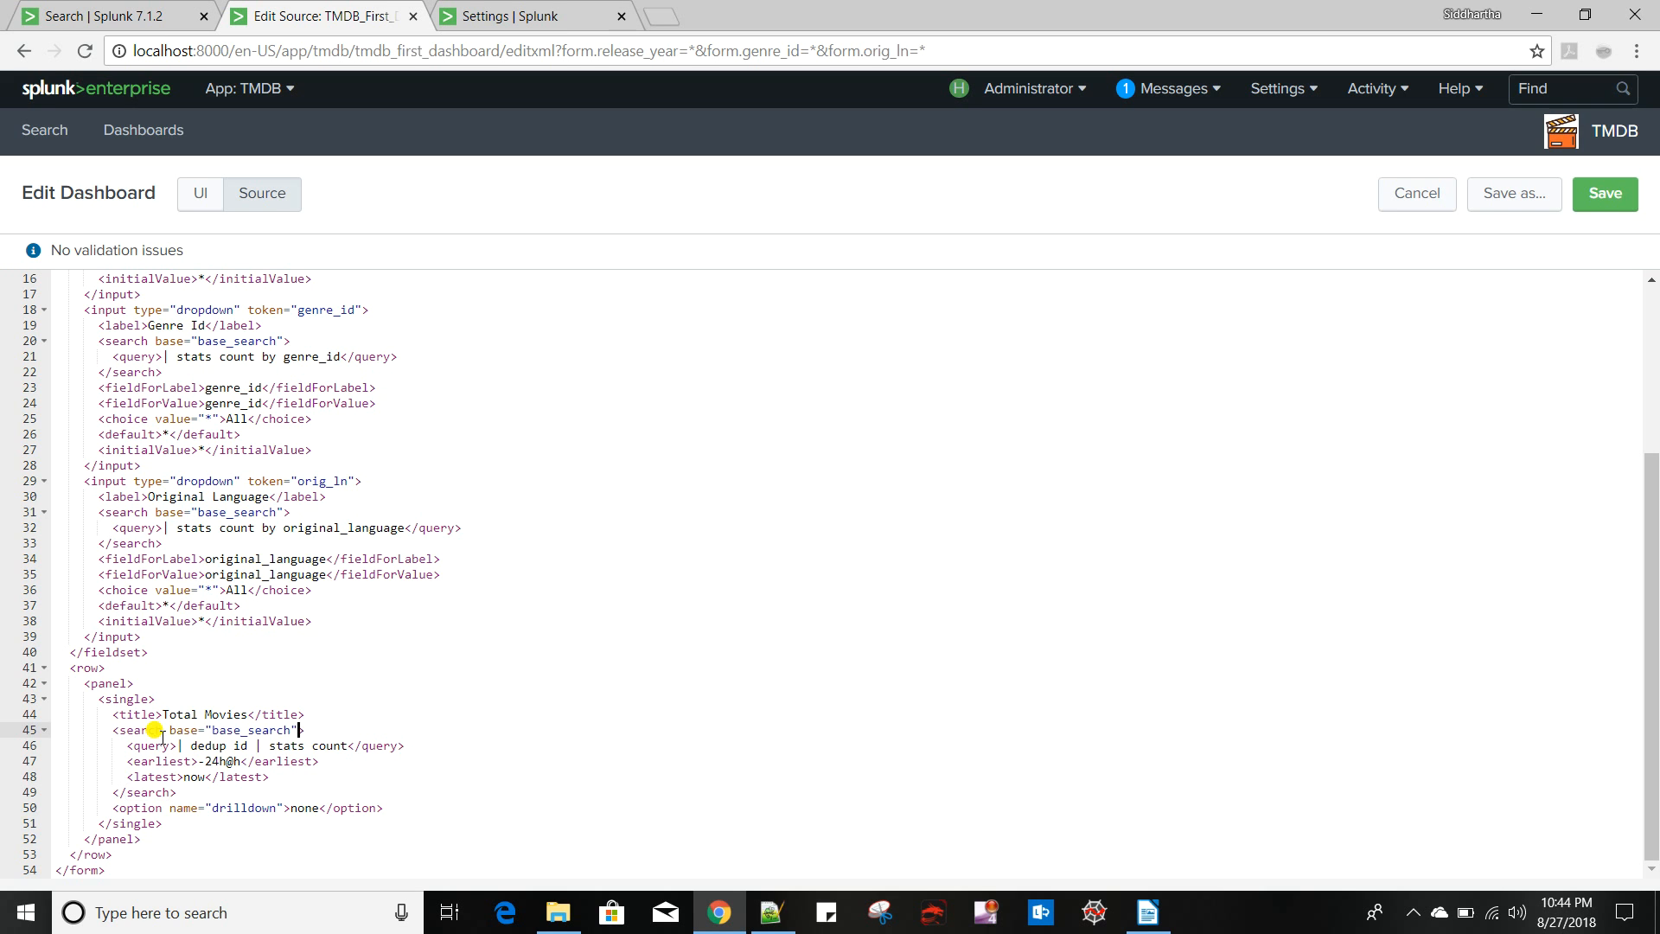
left_click(1598, 196)
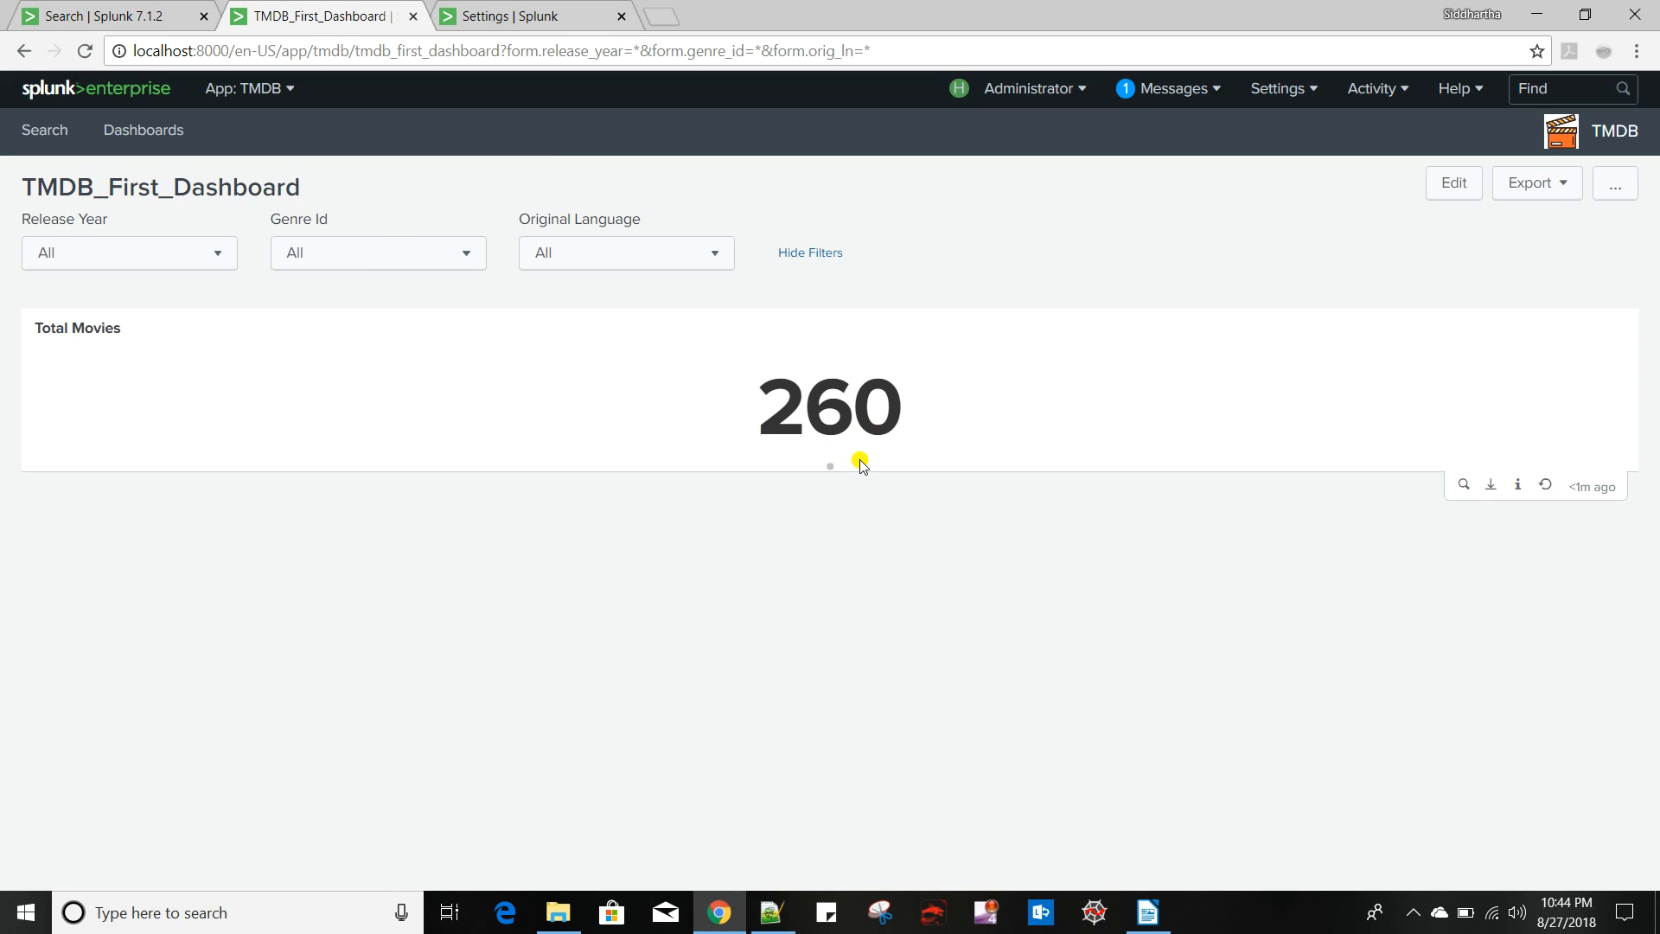
Reopen the dashboard for editing and set the single value's caption to "Total Movies"
left_click(1454, 184)
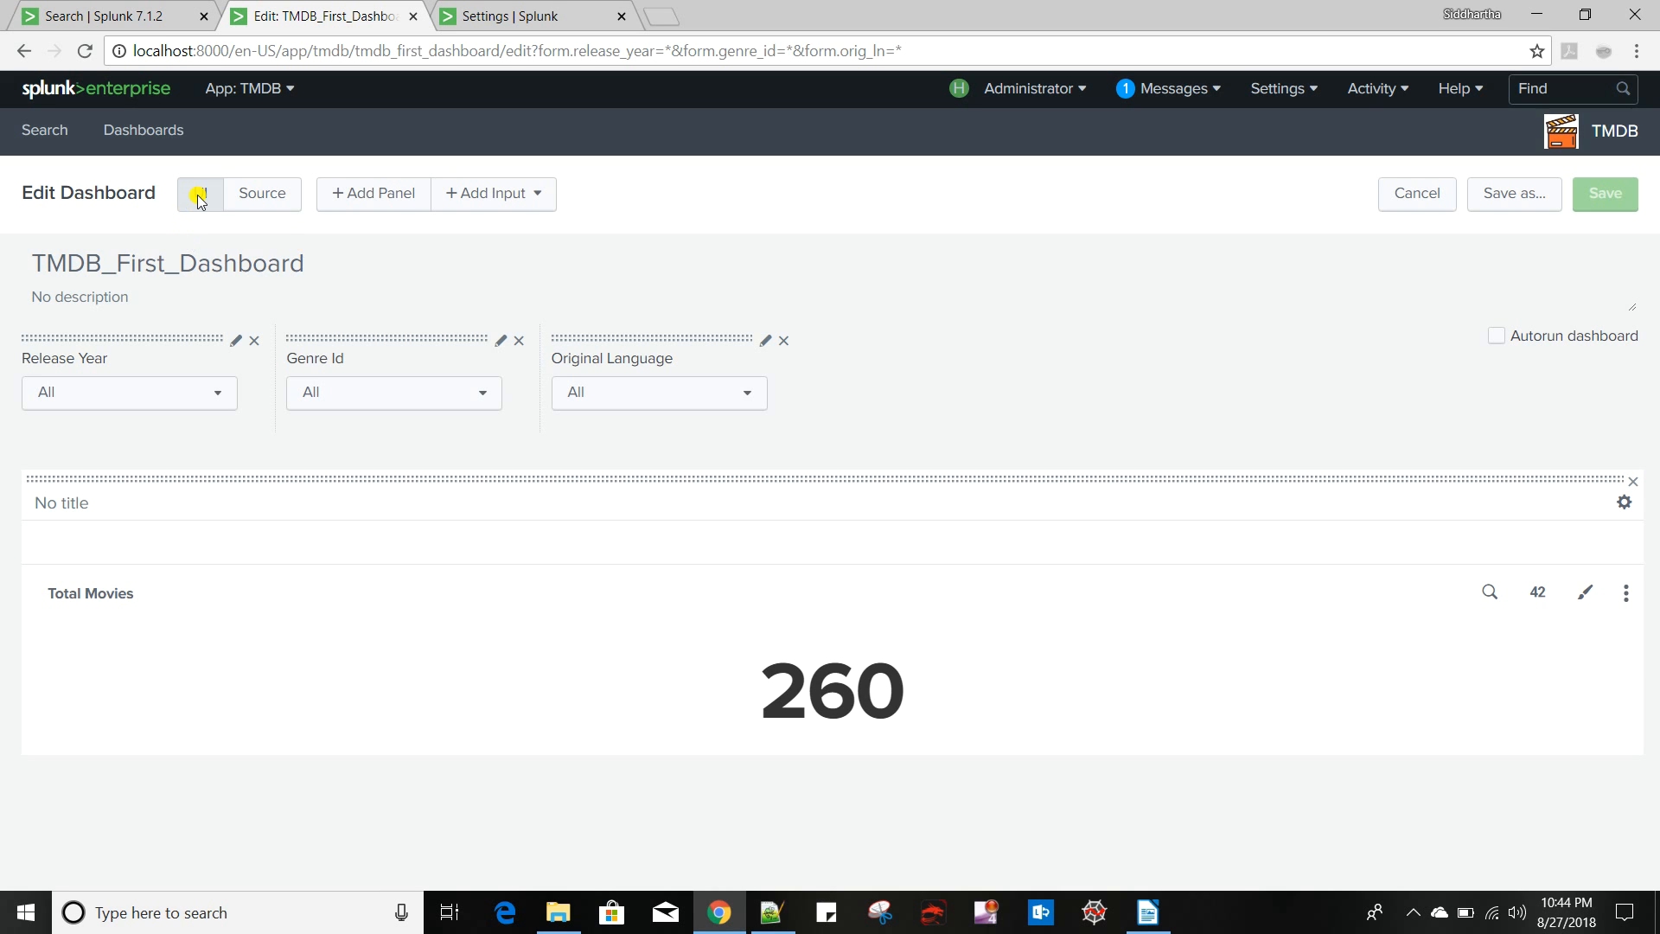
left_click(1587, 594)
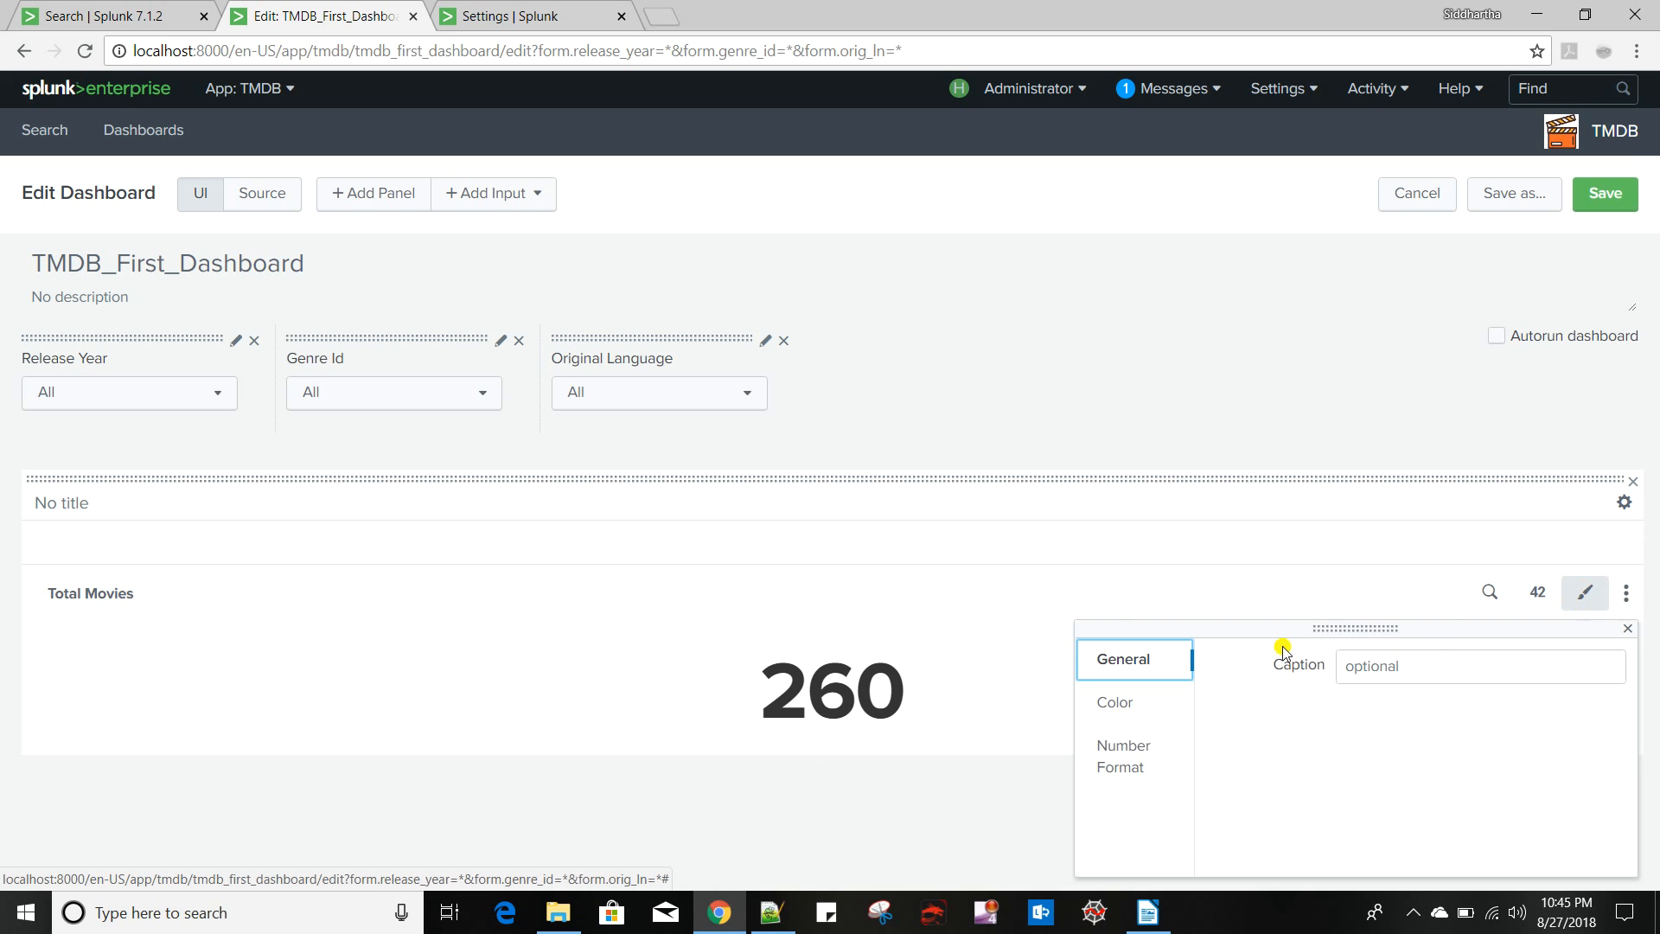
left_click(1351, 671)
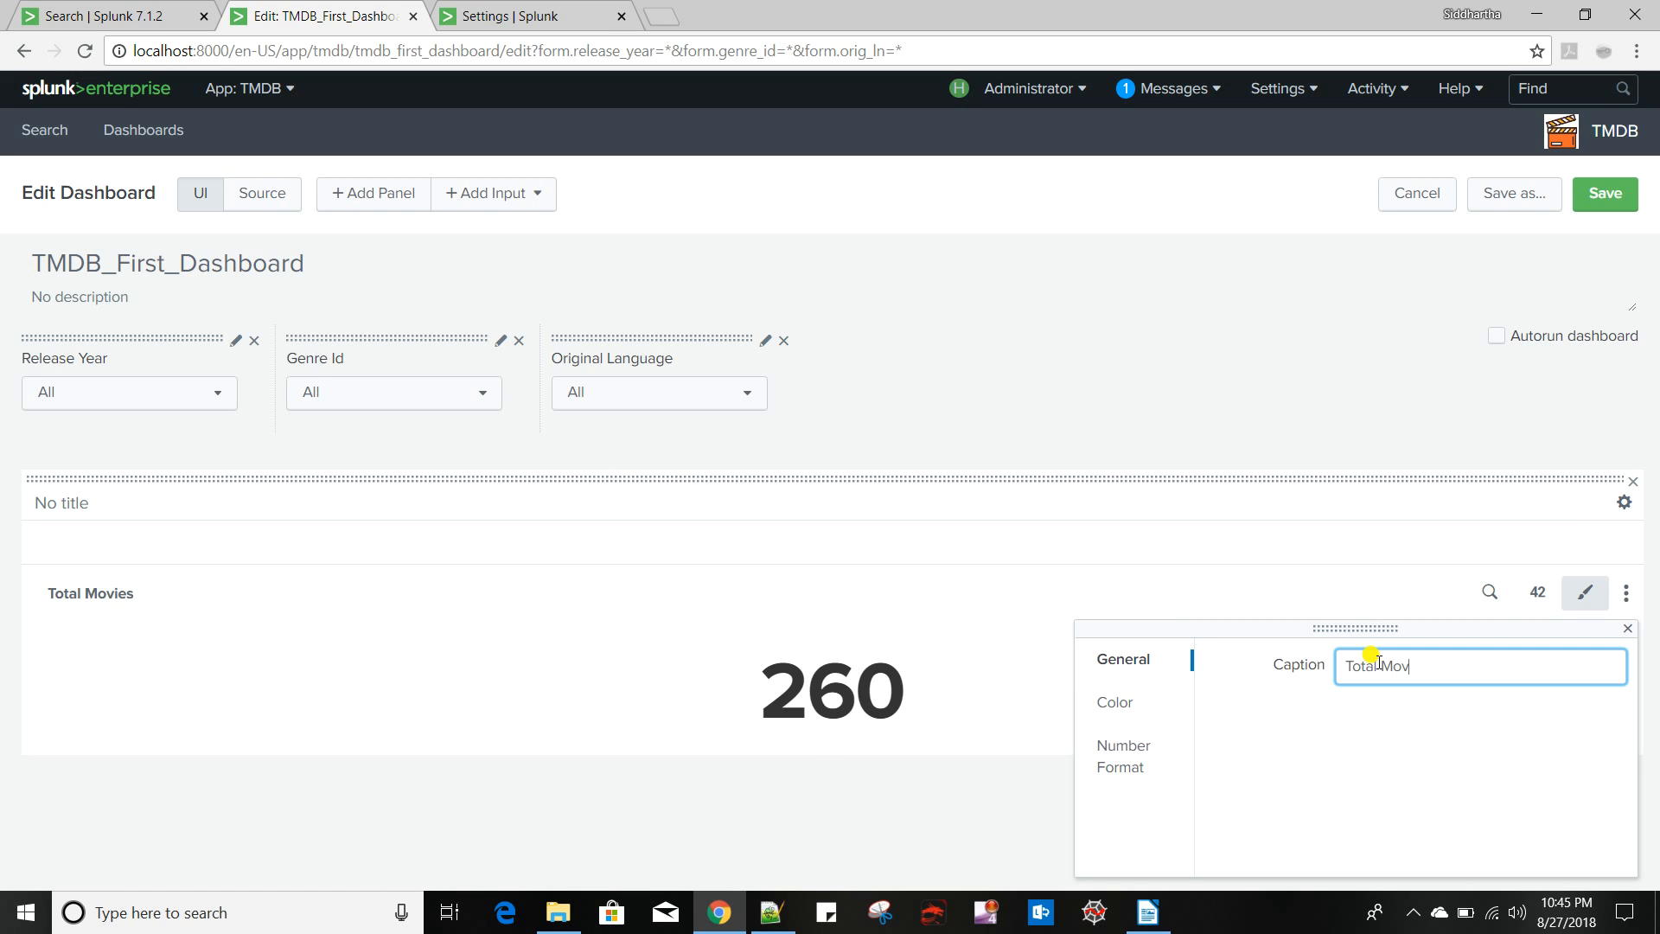
type("Total Movies")
Enable colors for the single value, make the 100 to max range blue, and use the filled background color mode
left_click(1116, 702)
left_click(1365, 672)
scroll(1106, 570, "down", 2)
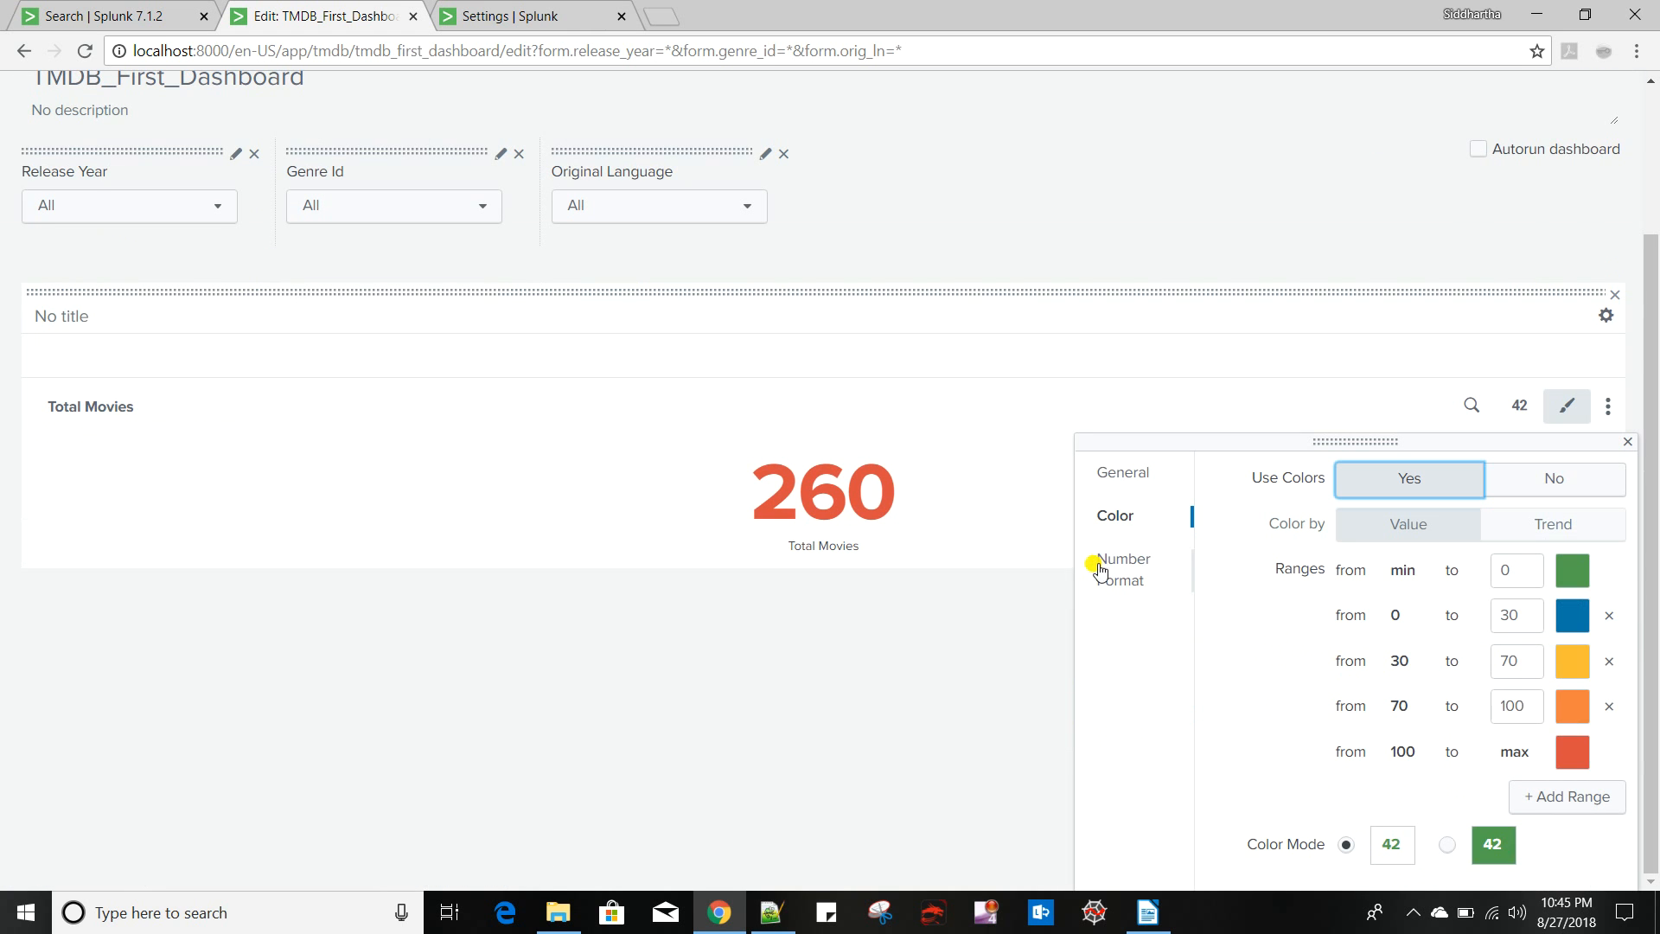
left_click(1577, 763)
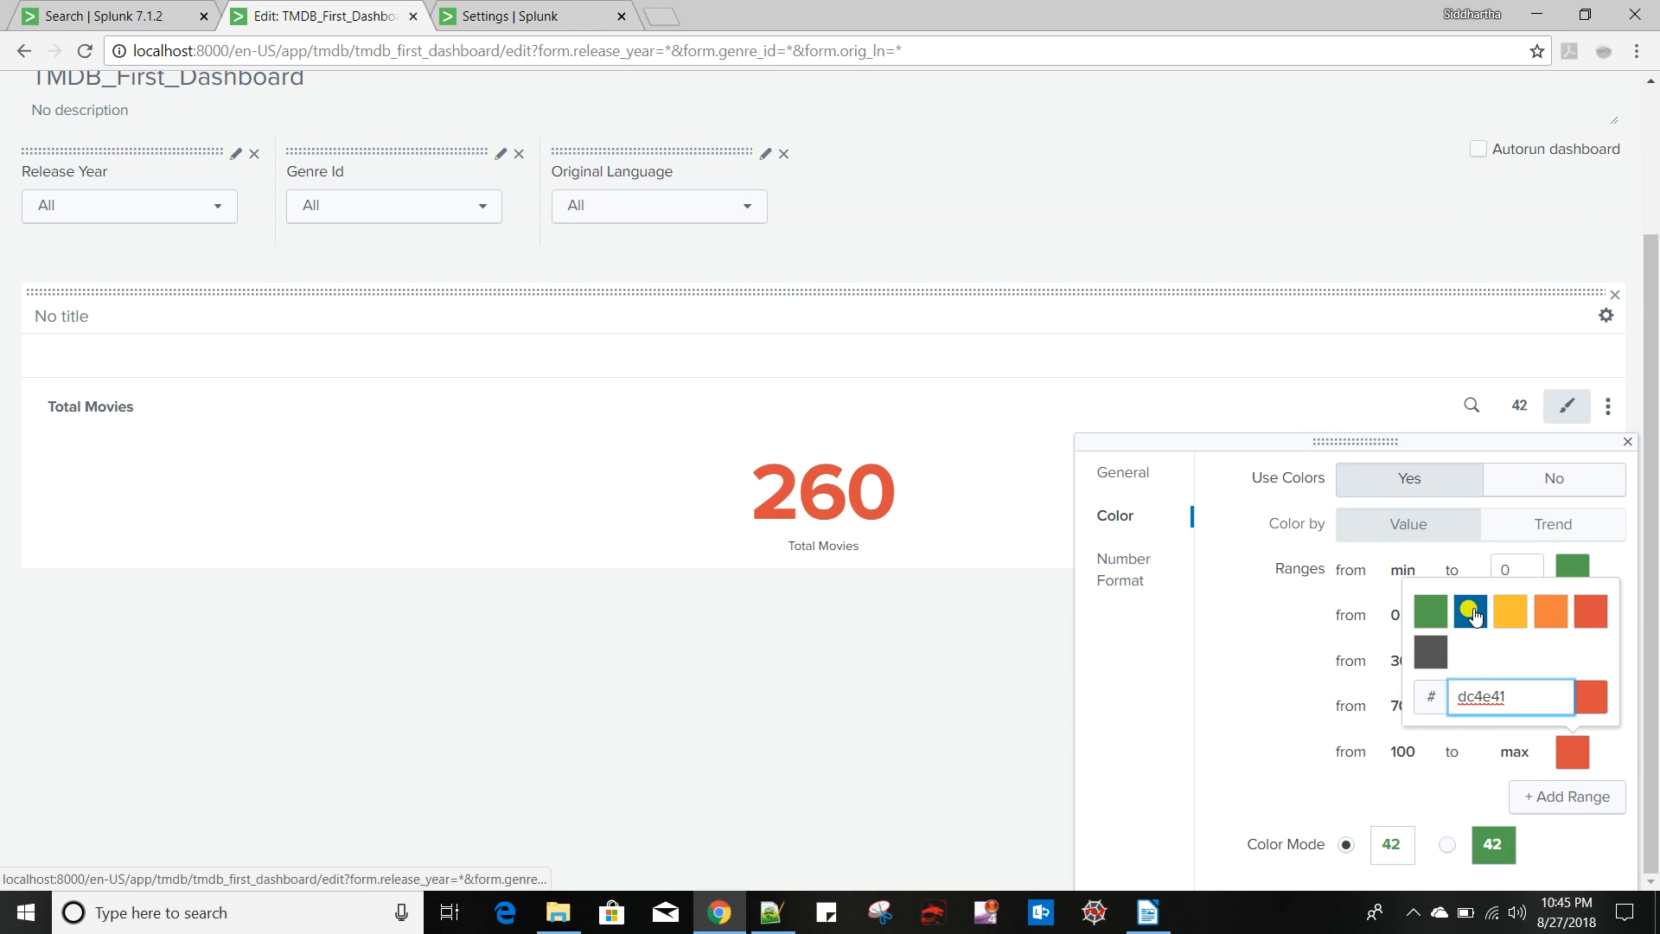
left_click(1473, 614)
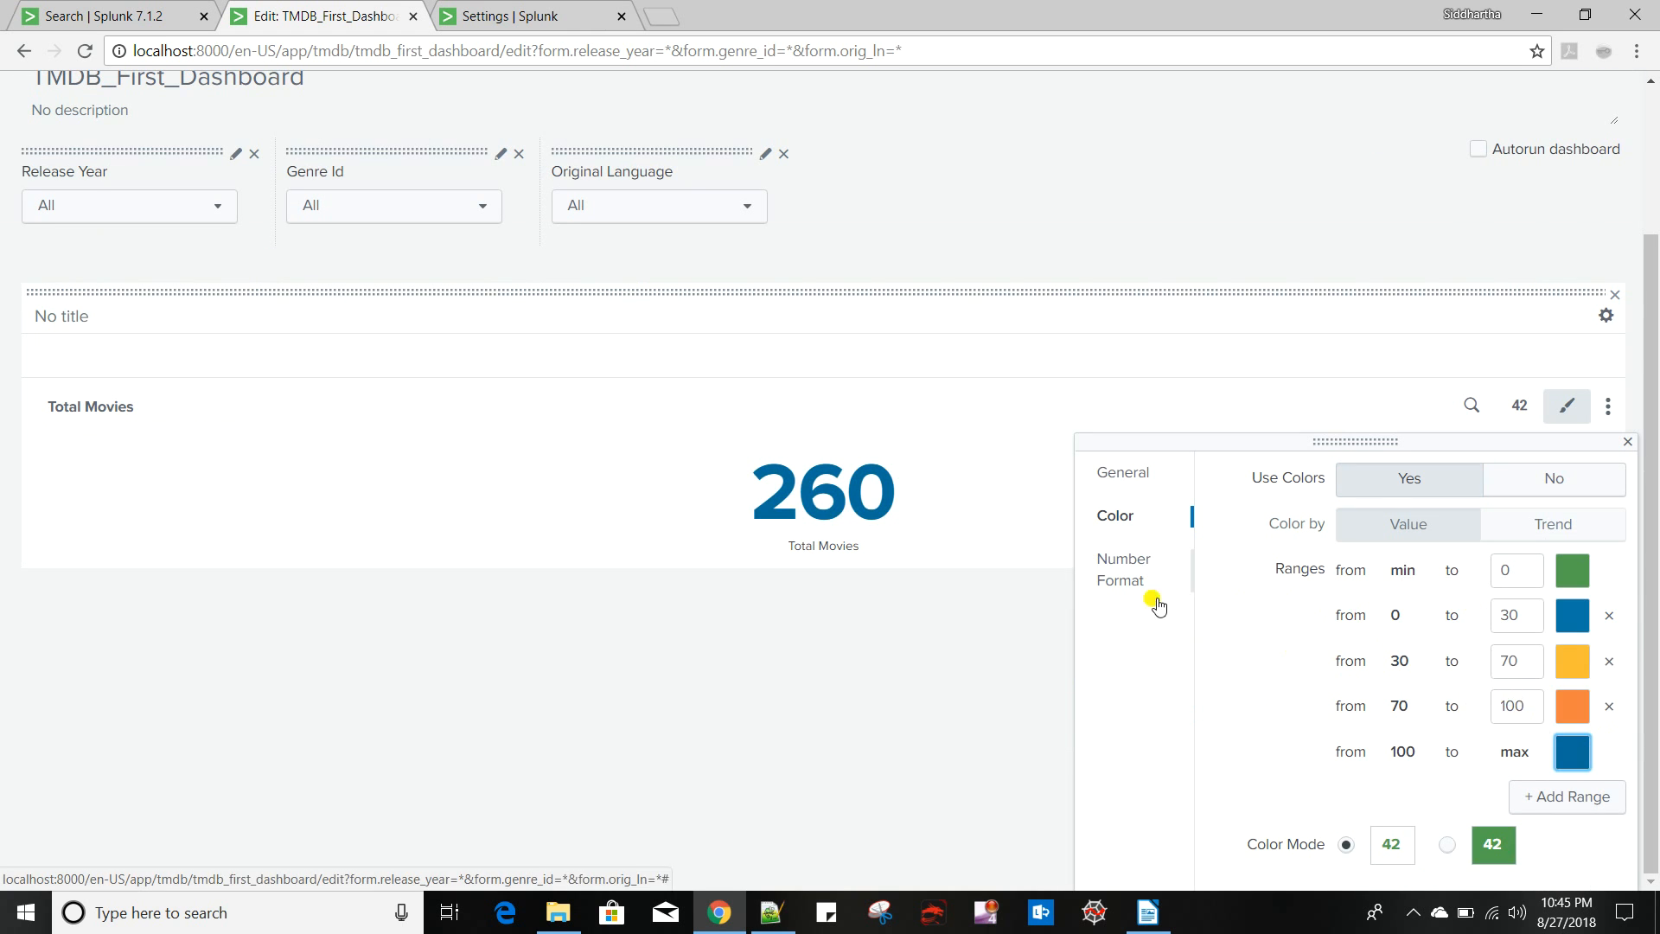
left_click(1448, 845)
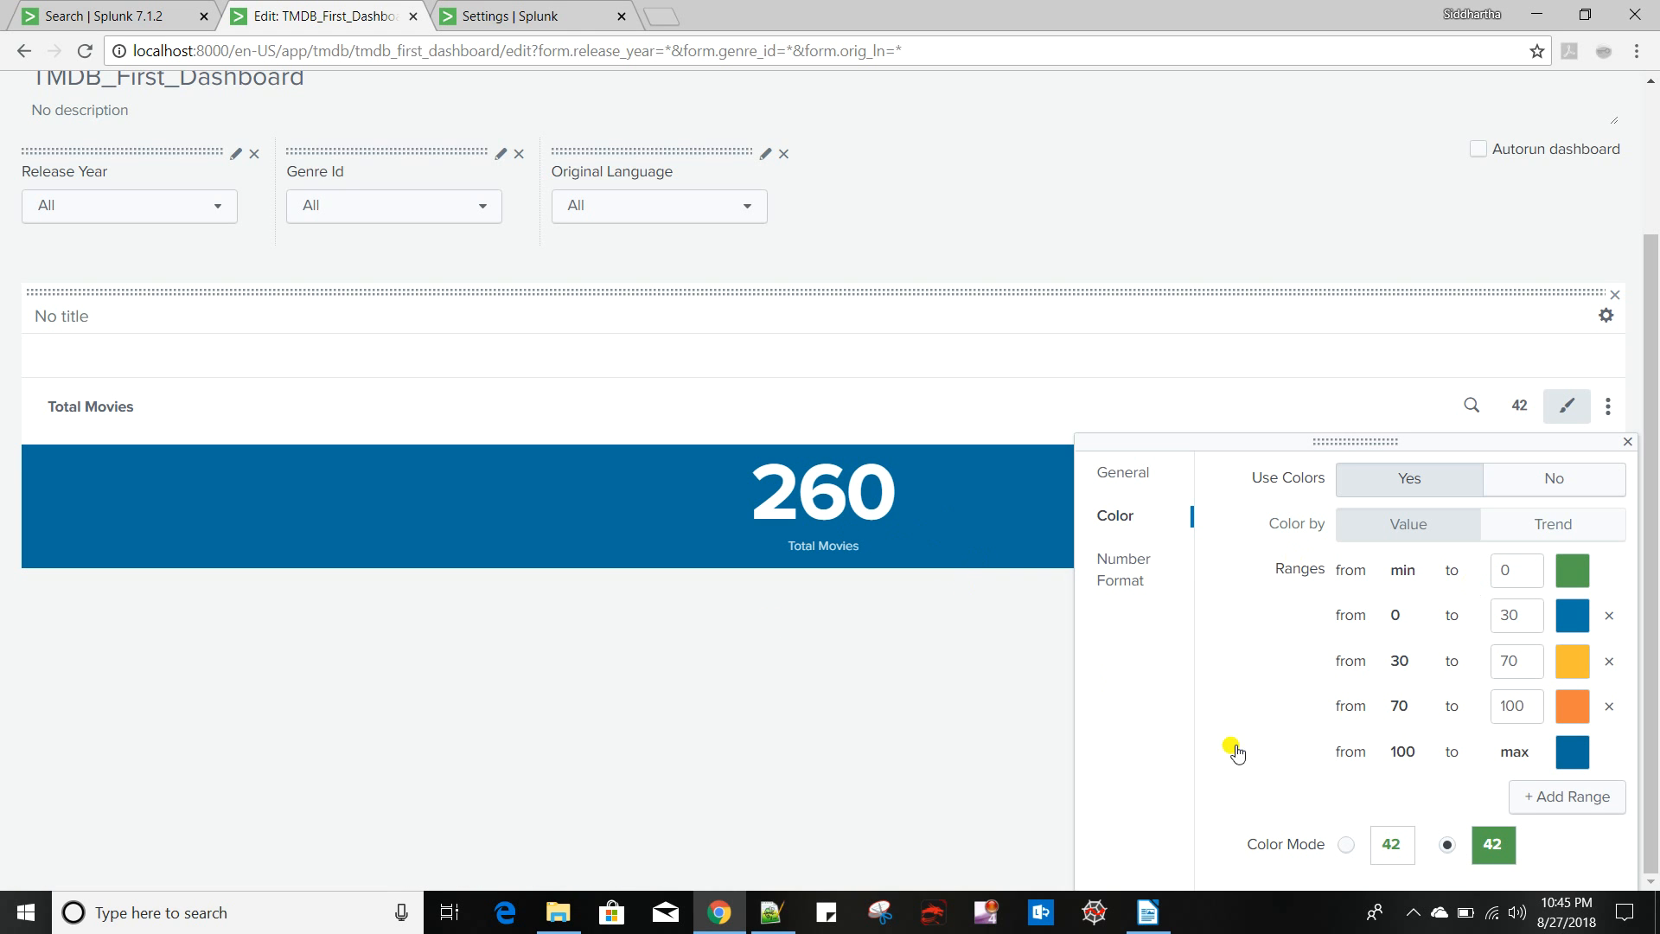
left_click(1096, 578)
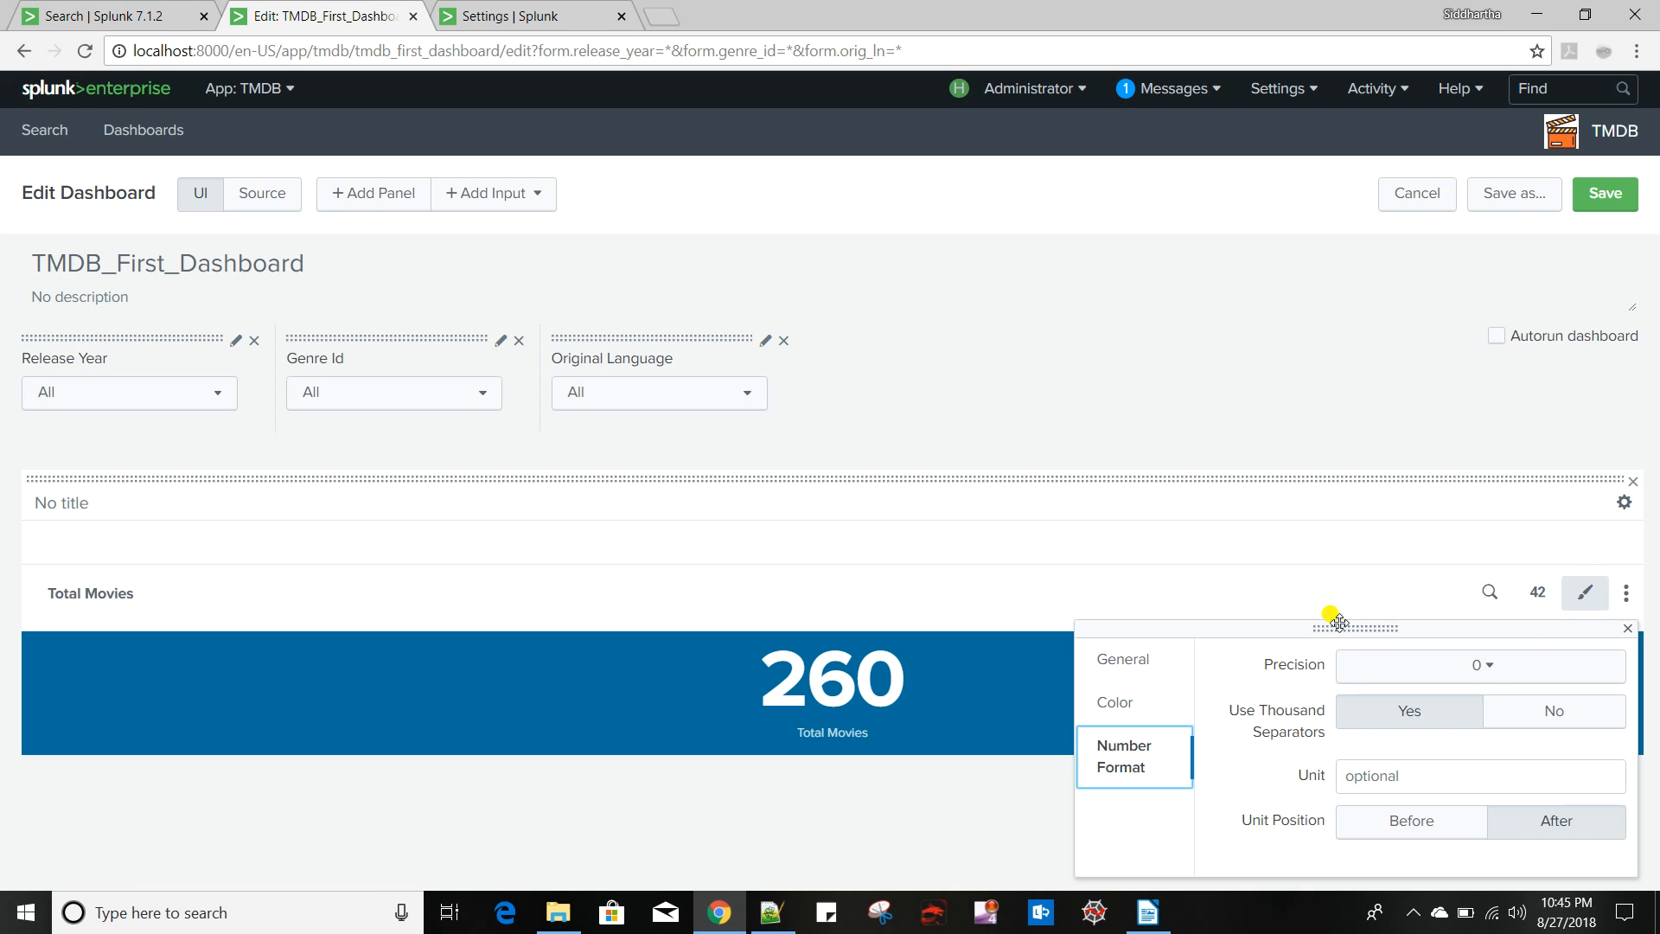
left_click(1629, 630)
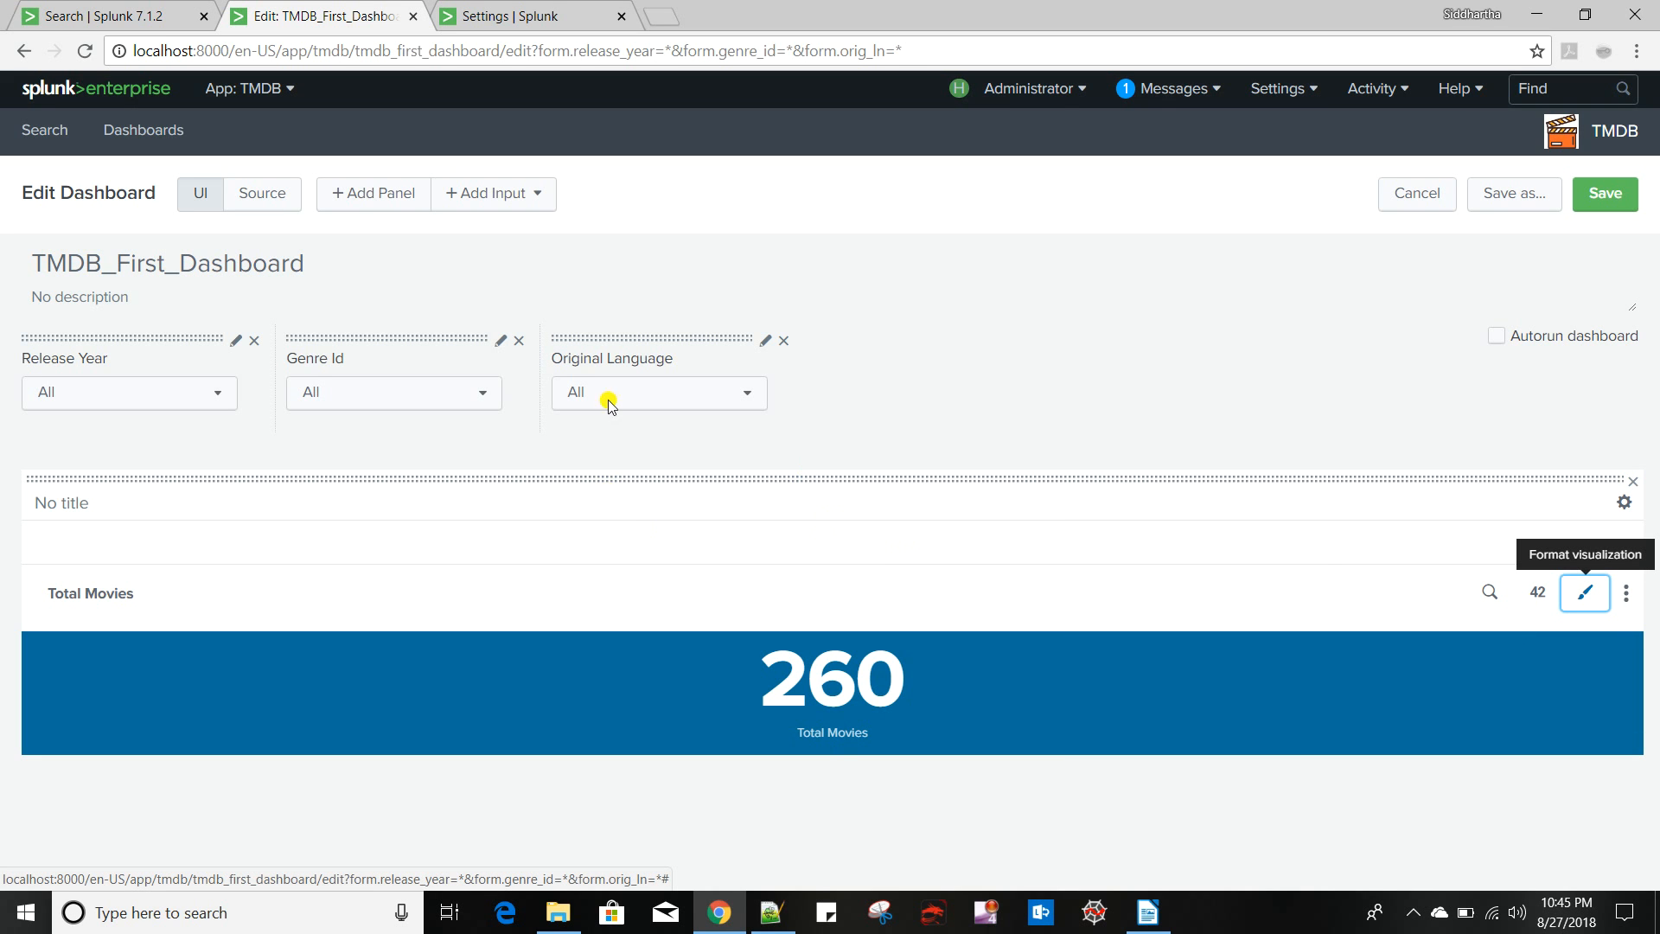
Examine the row, panel and single elements and the option settings of the Total Movies panel in the dashboard source
left_click(261, 194)
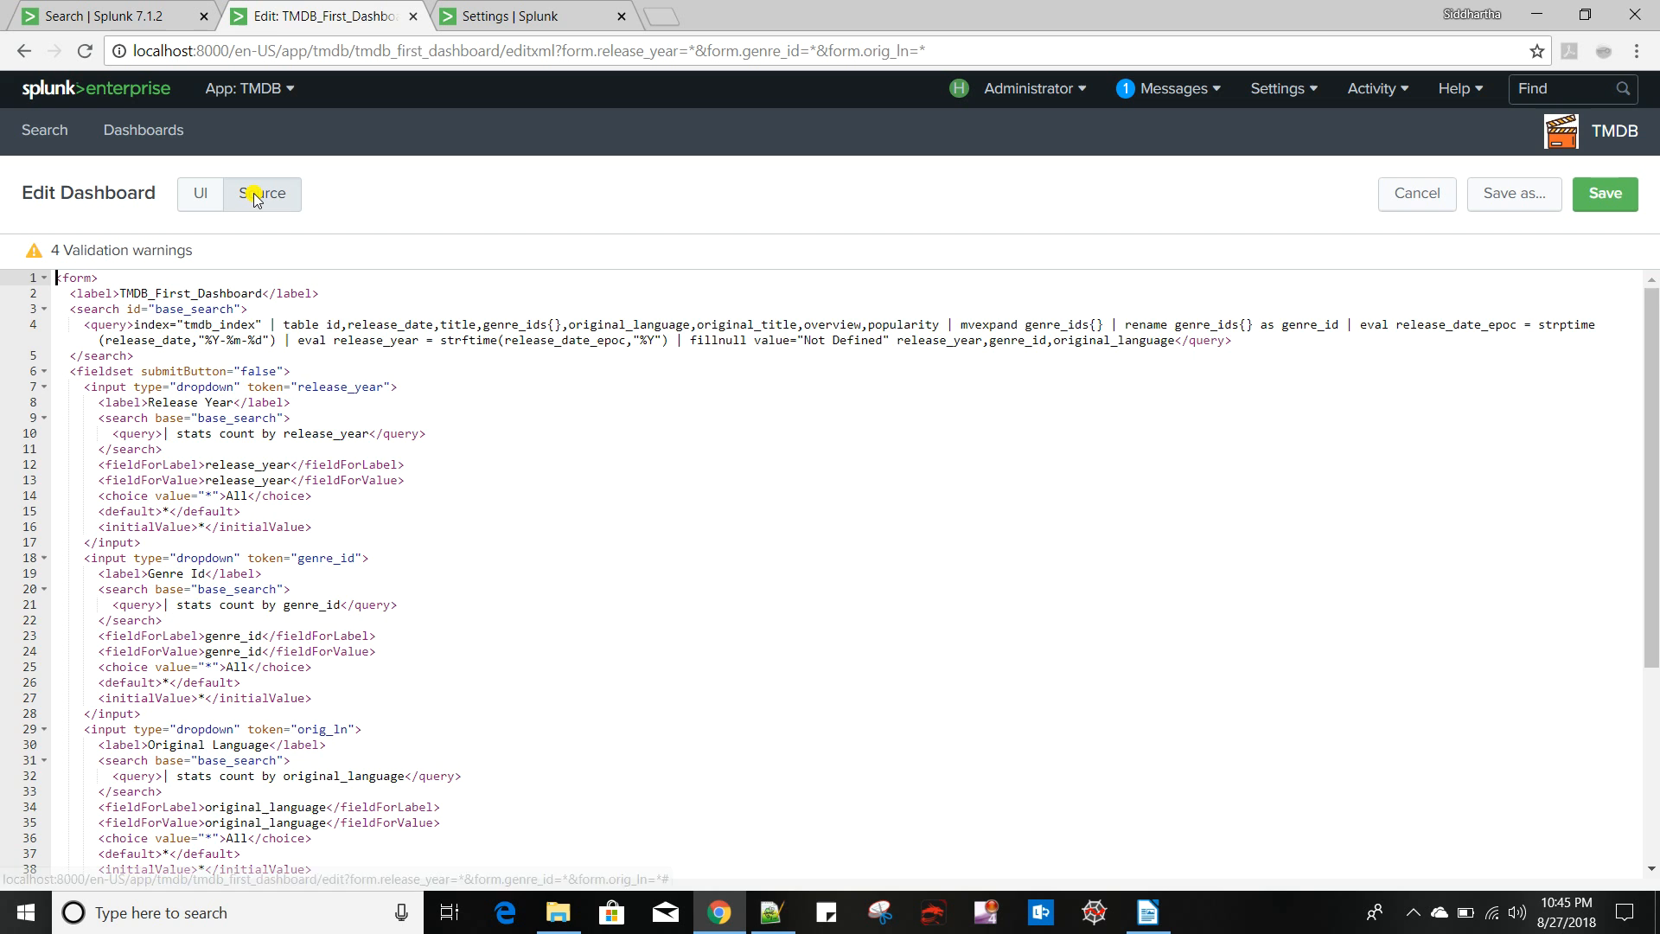
scroll(364, 629, "down", 3)
scroll(369, 630, "up", 2)
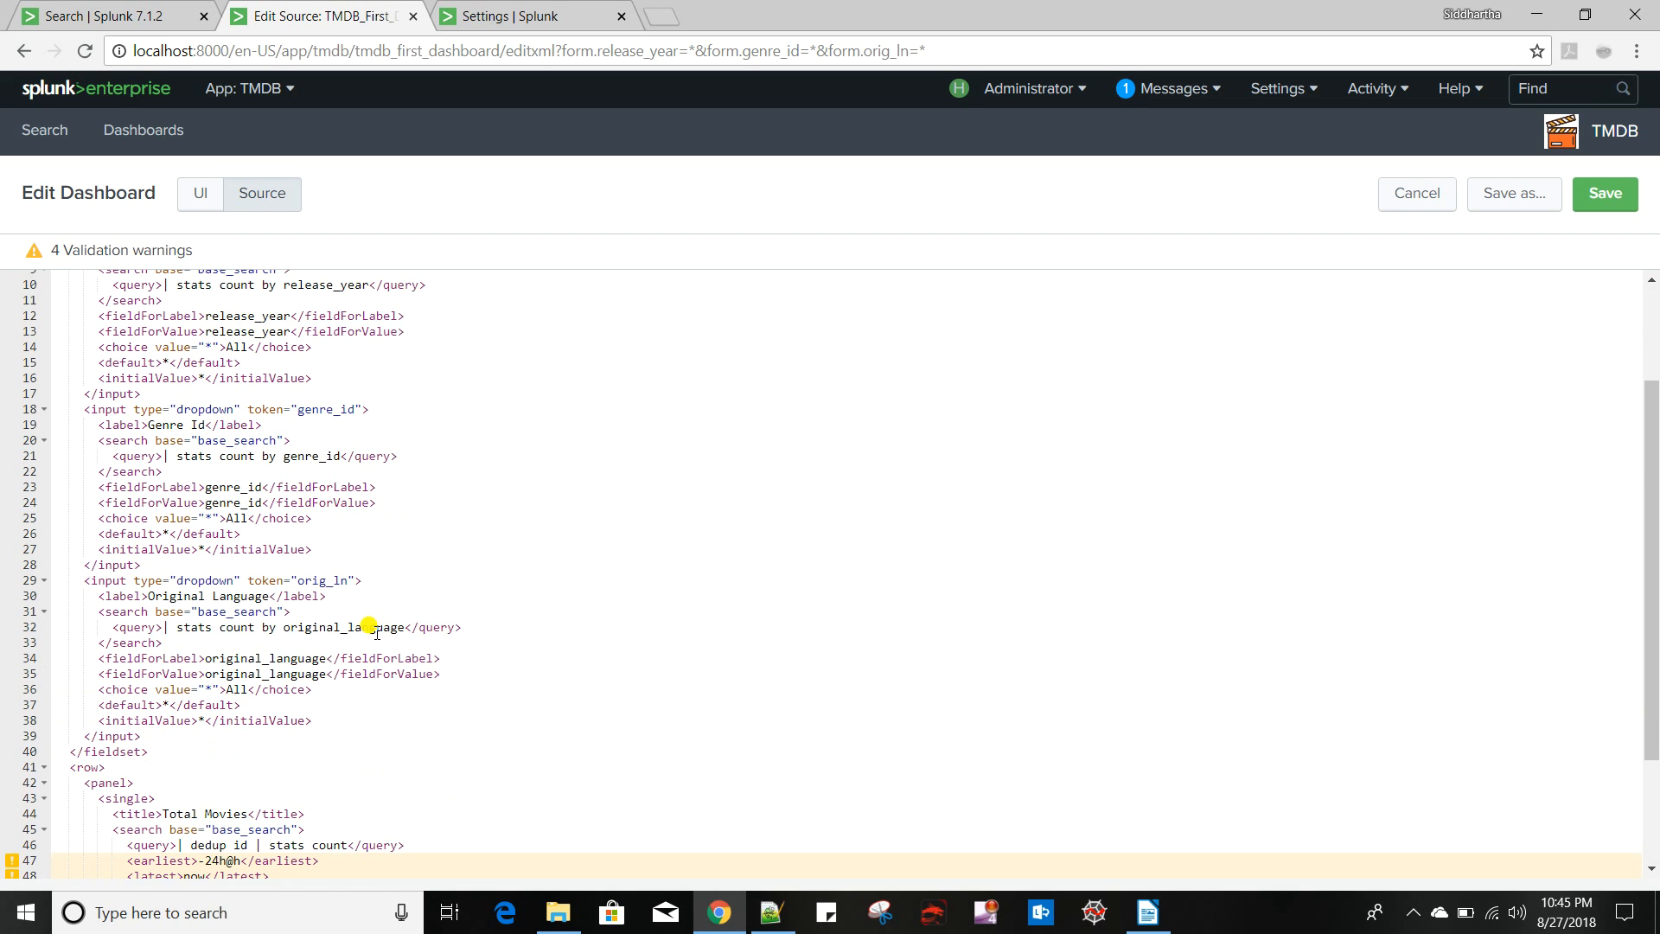
scroll(369, 627, "down", 2)
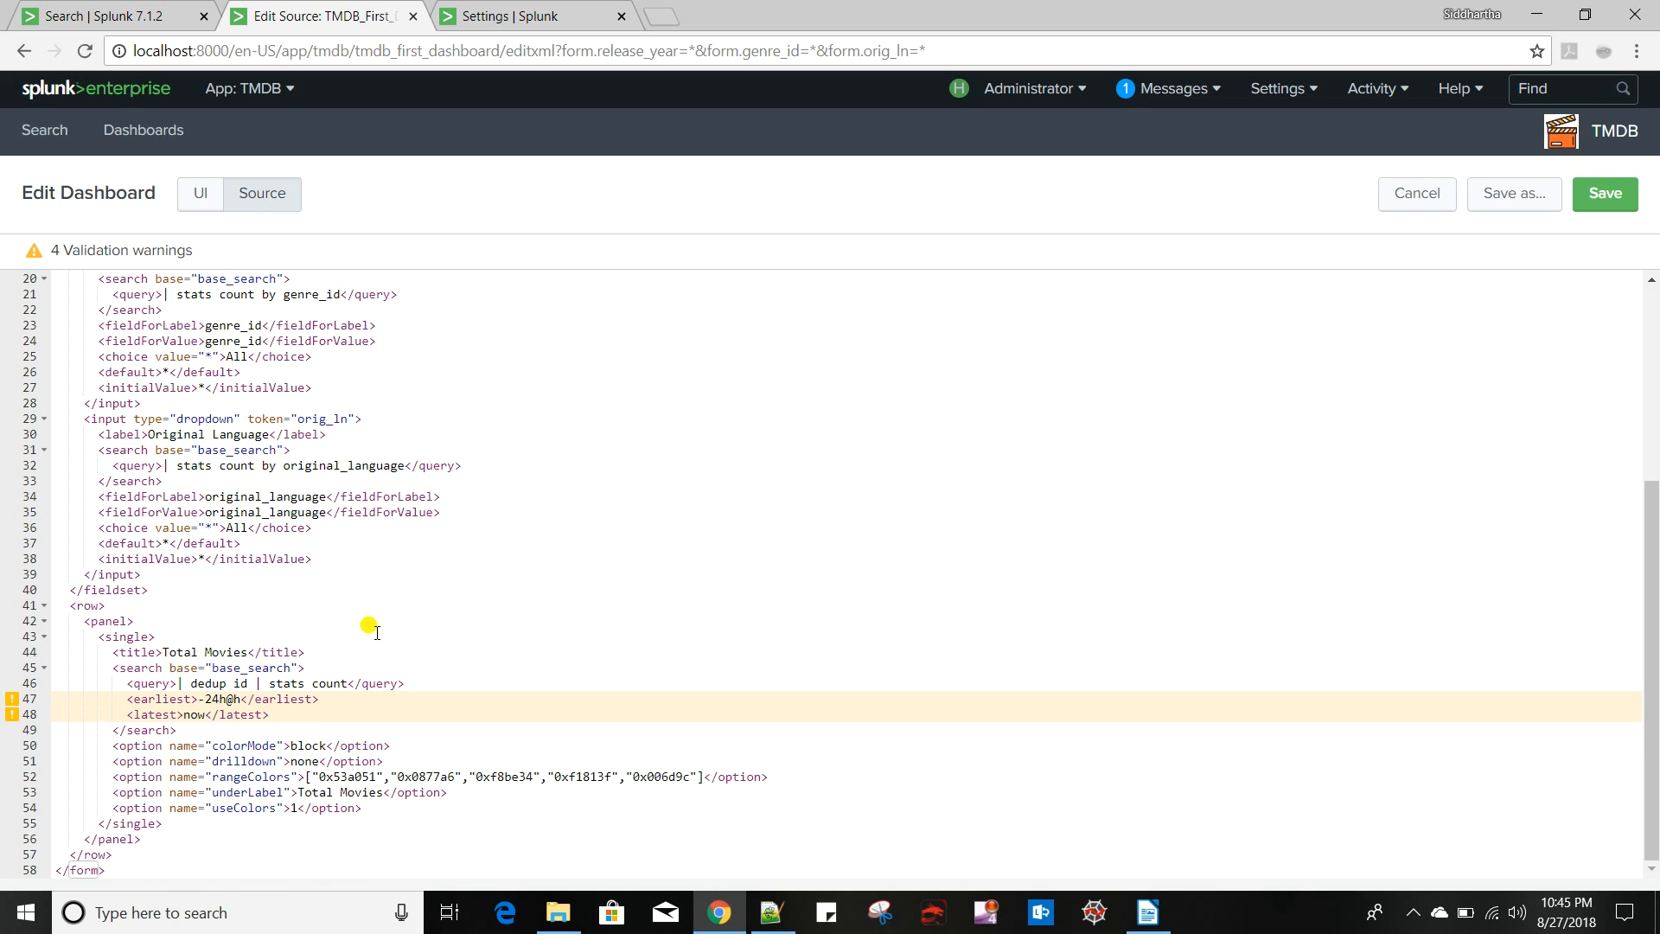
left_click_drag(126, 606, 54, 603)
left_click(84, 620)
left_click(78, 606)
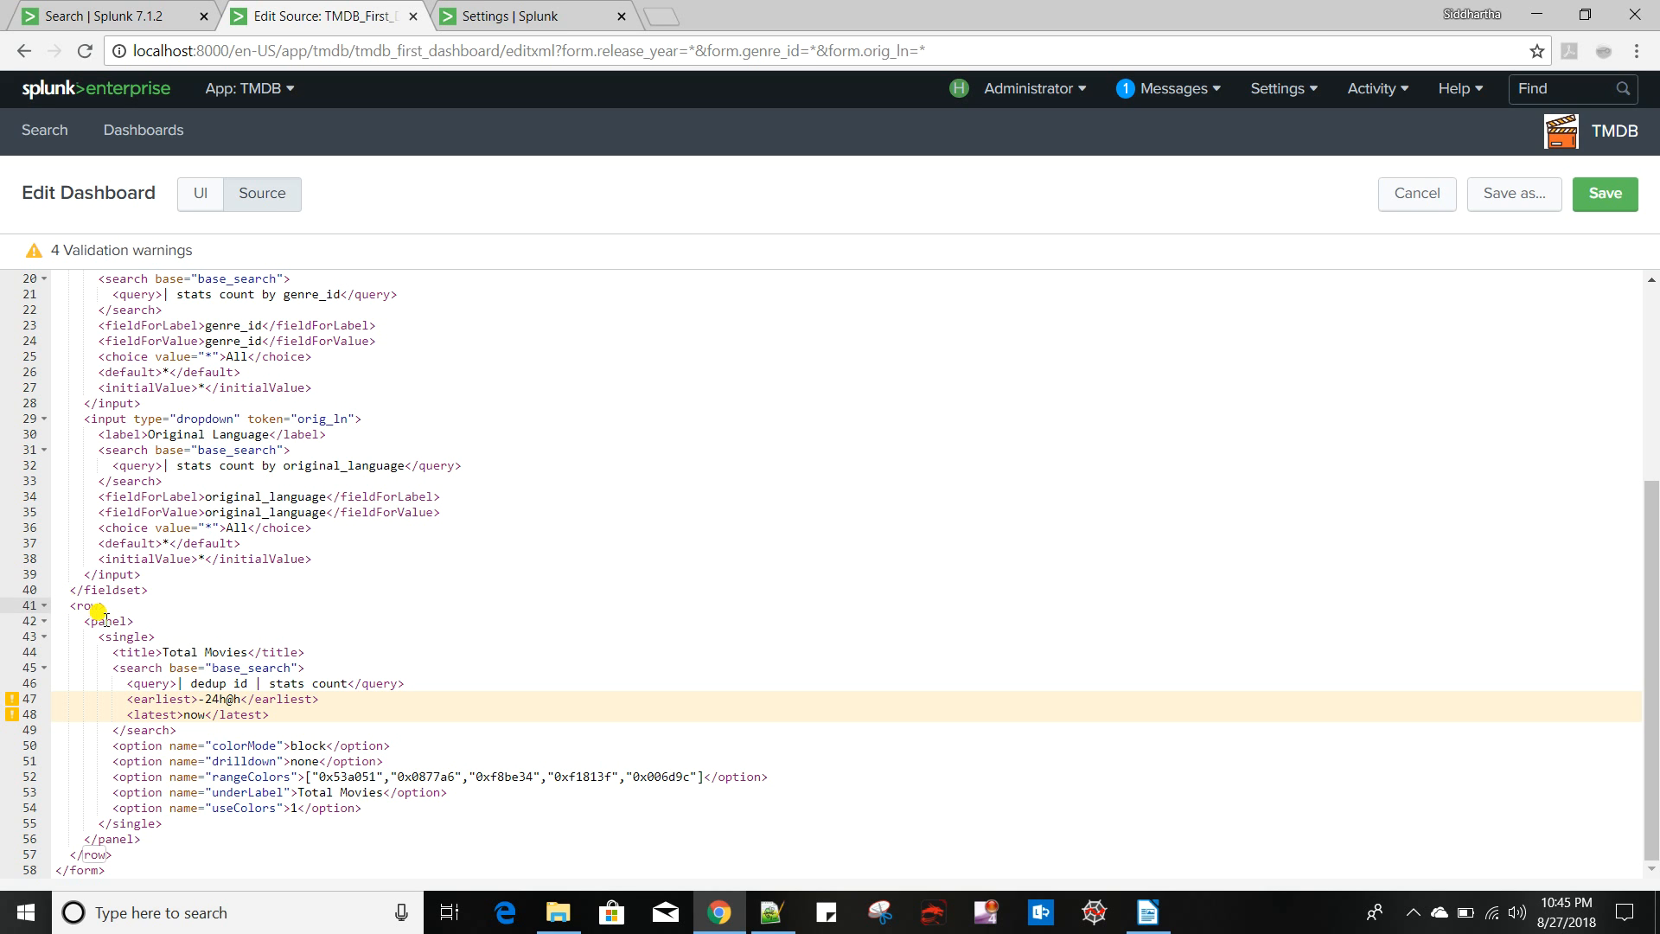
left_click_drag(141, 839, 3, 617)
left_click(54, 668)
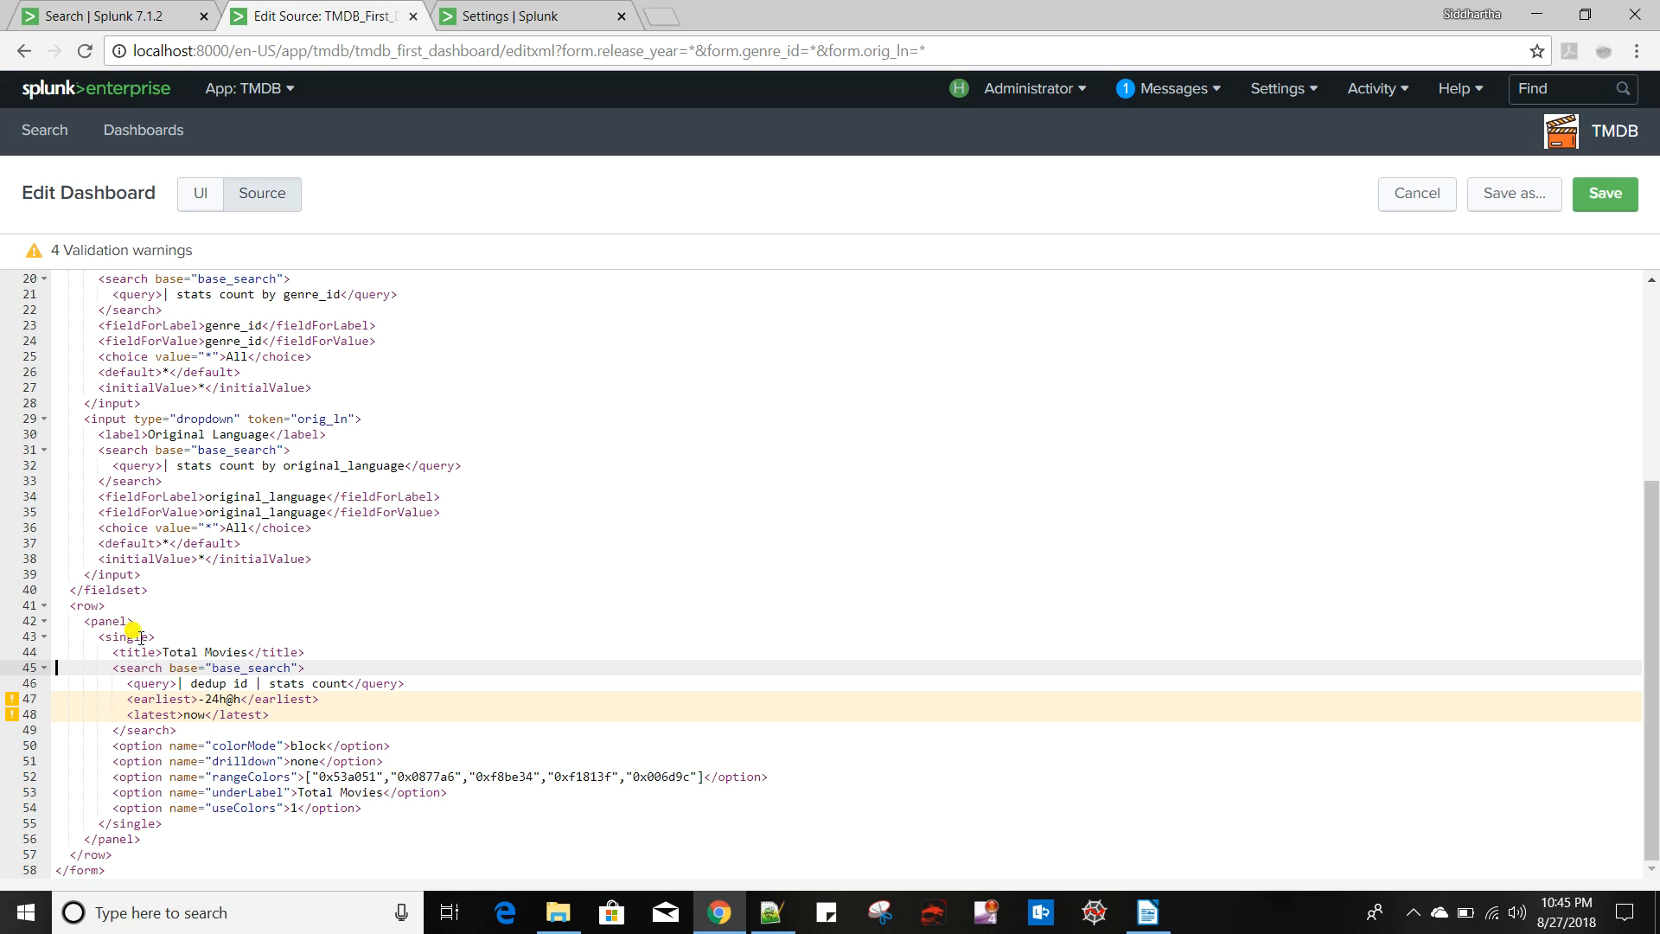
left_click_drag(88, 637, 162, 637)
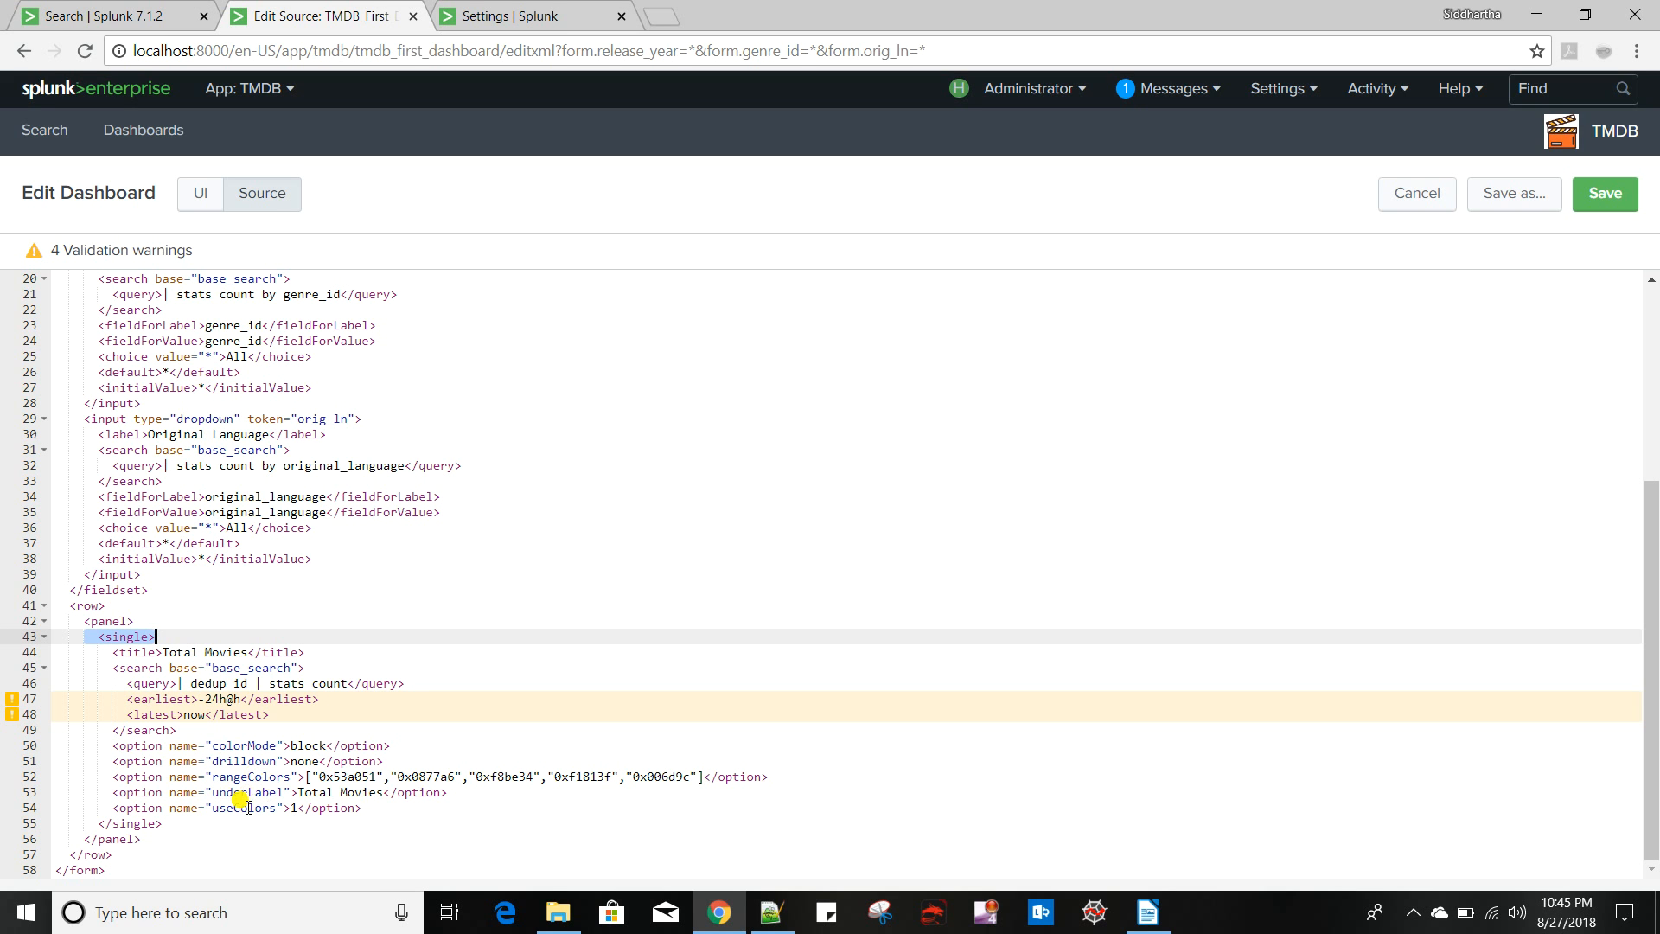
Return to the dashboard's visual editor and check the target layout in screenshot.odt in LibreOffice Writer
left_click(161, 668)
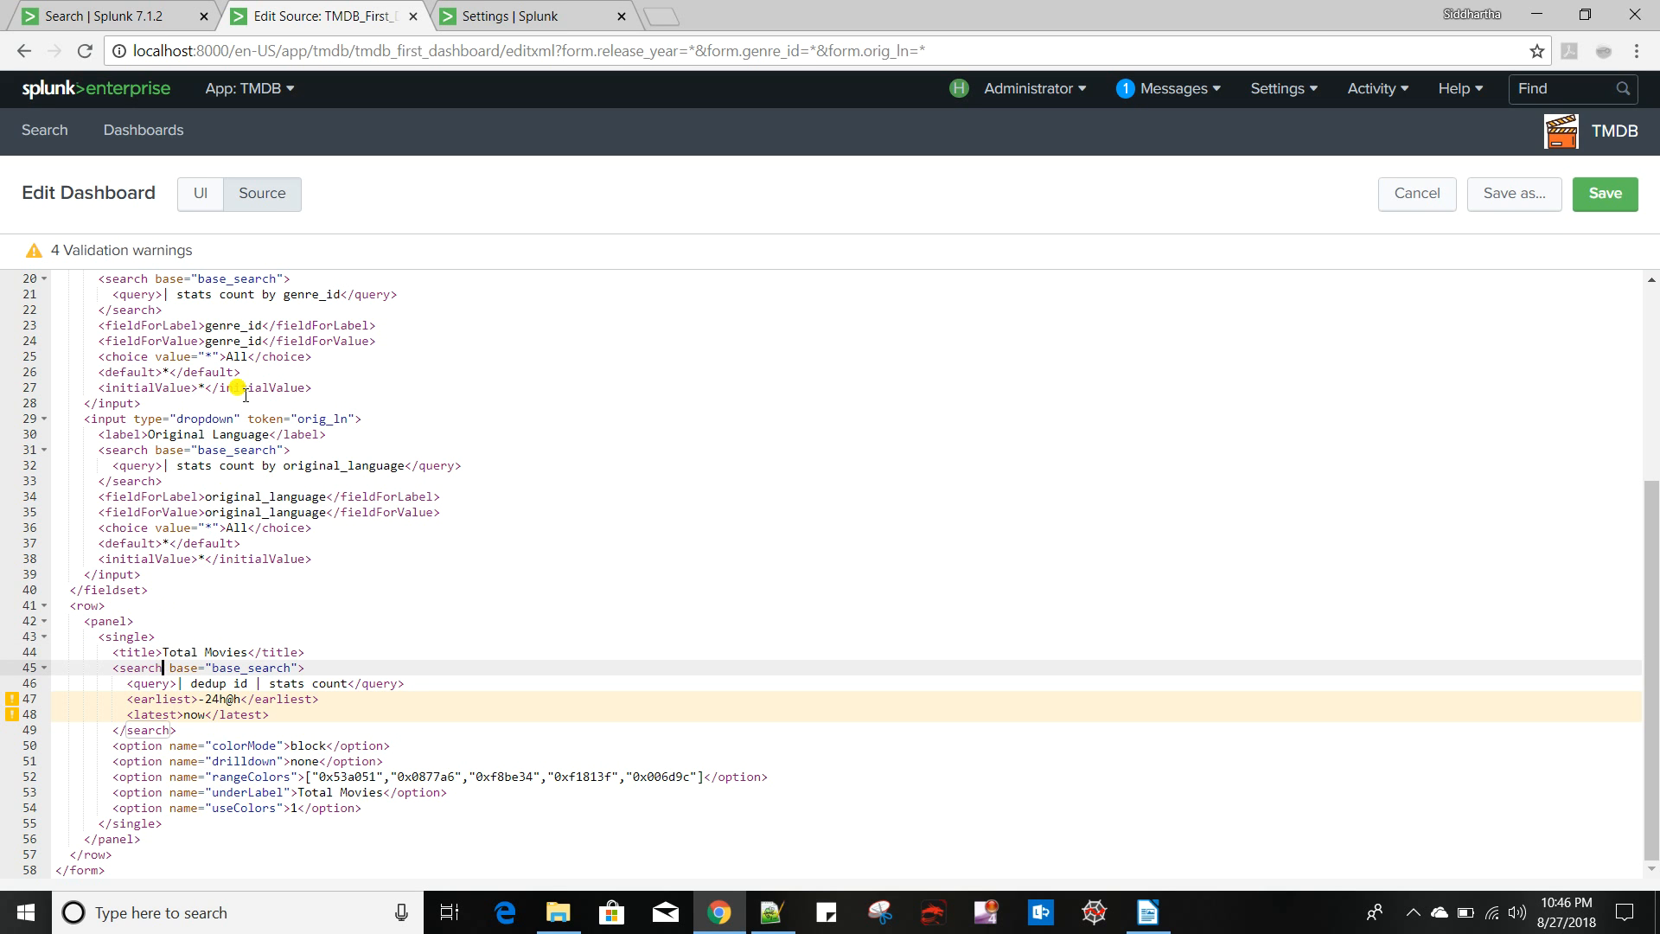
left_click(200, 192)
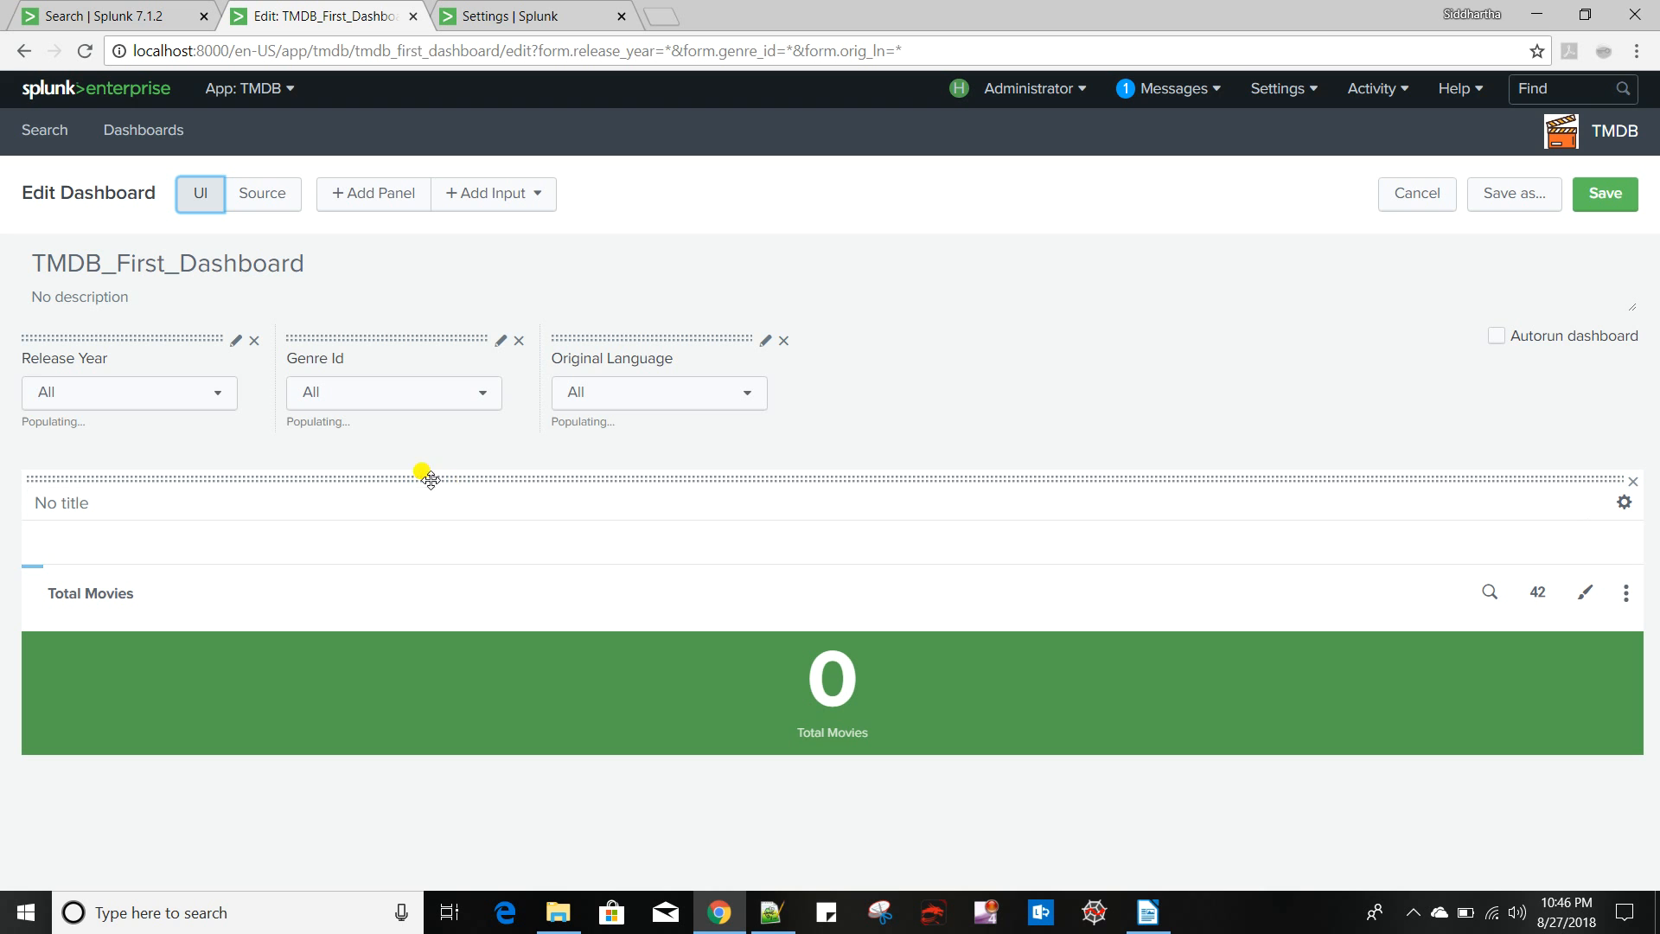
left_click(1149, 914)
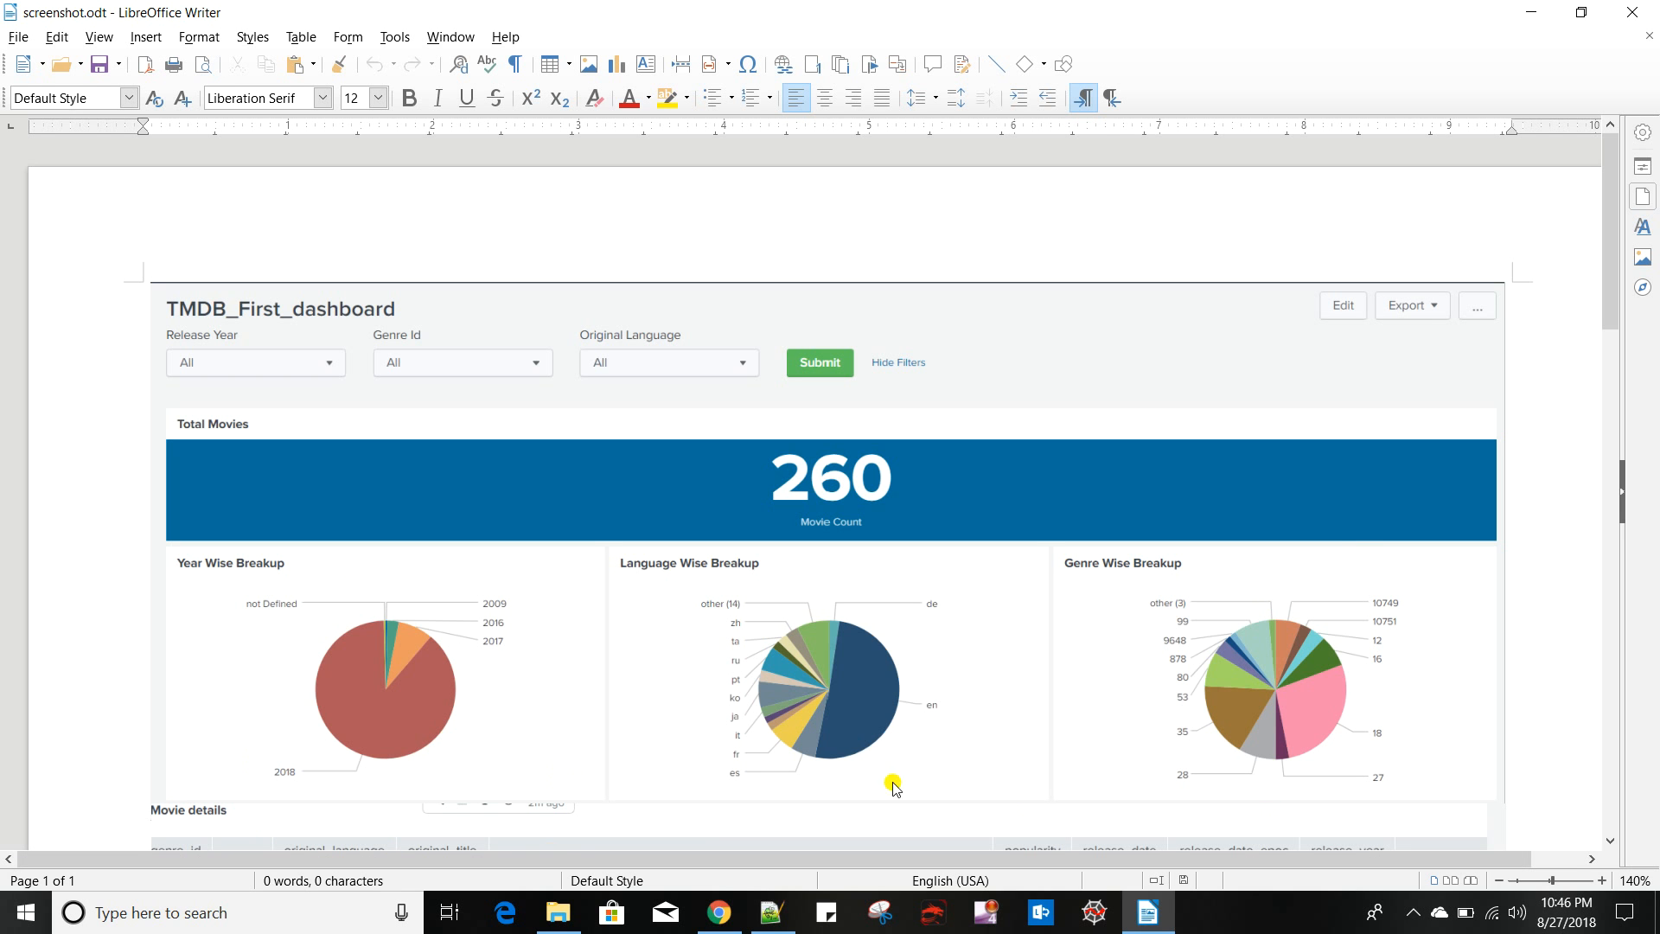
key("alt+Tab")
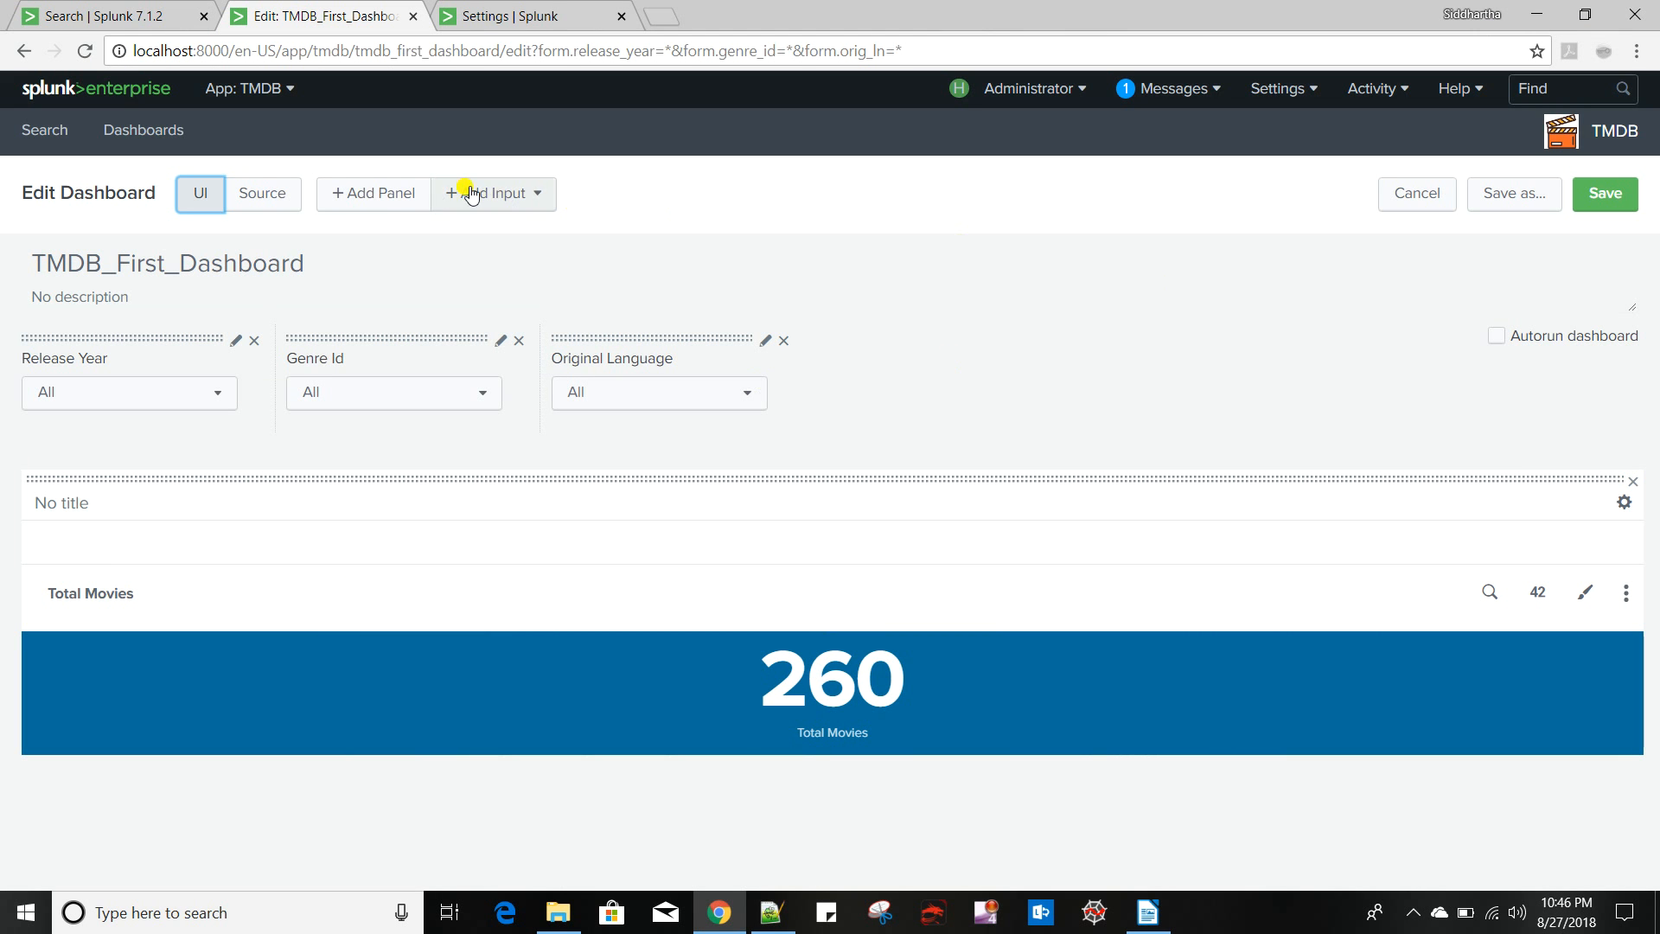
Start a new pie chart panel for the dashboard and title it "Year wise Breakup"
left_click(396, 204)
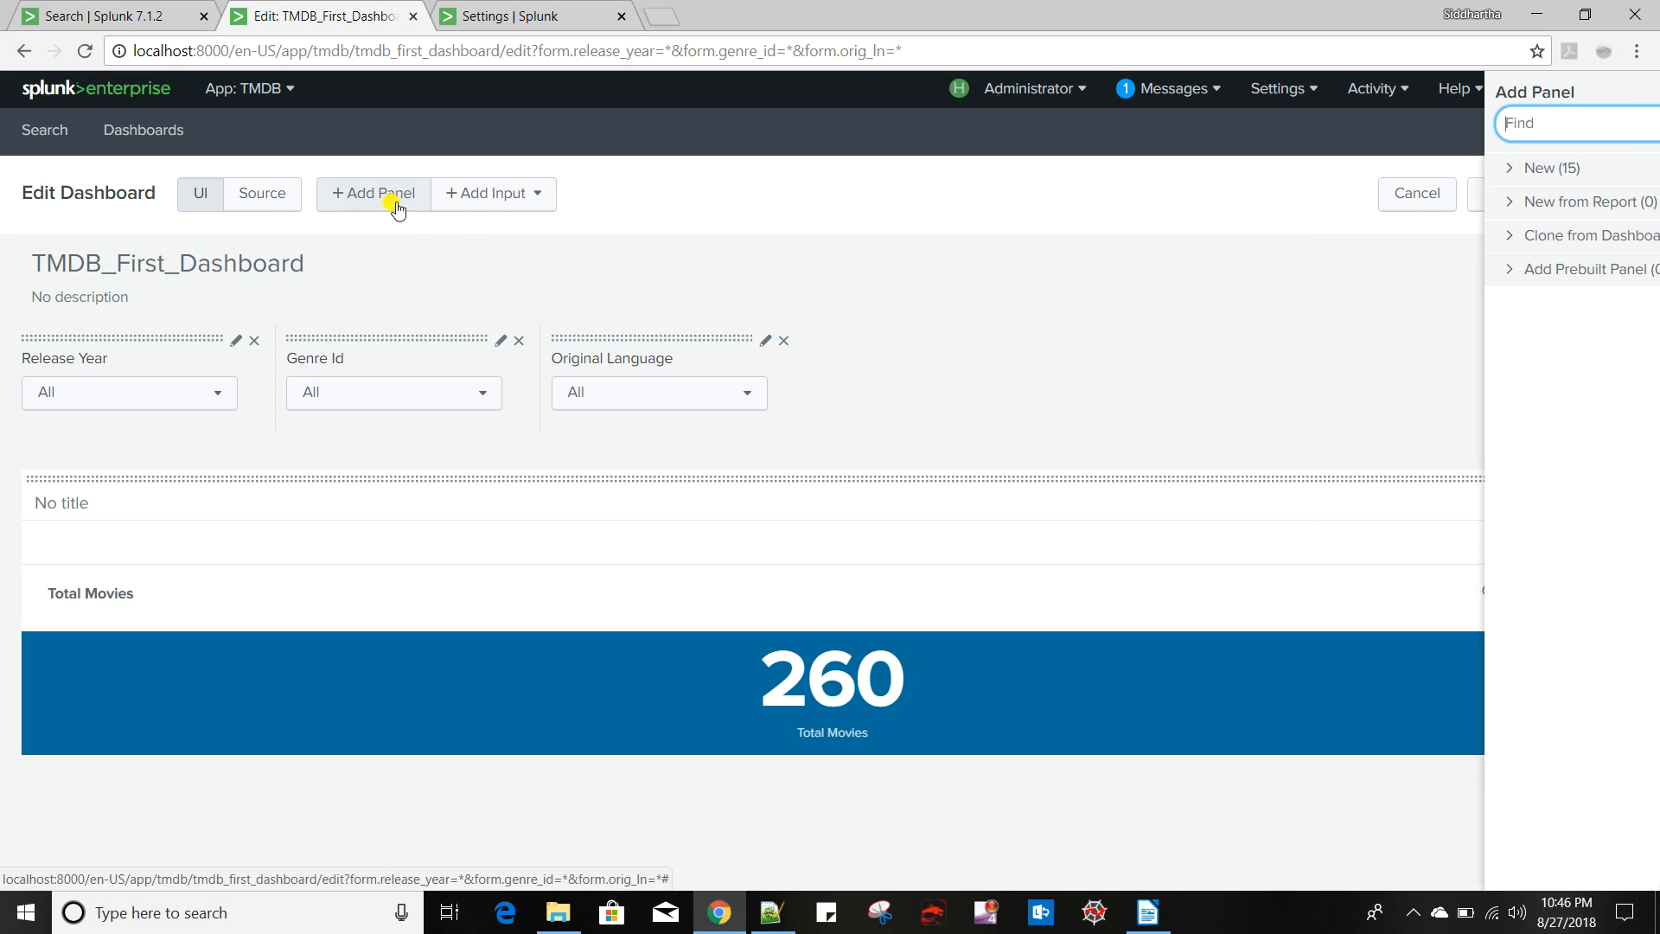
left_click(1379, 168)
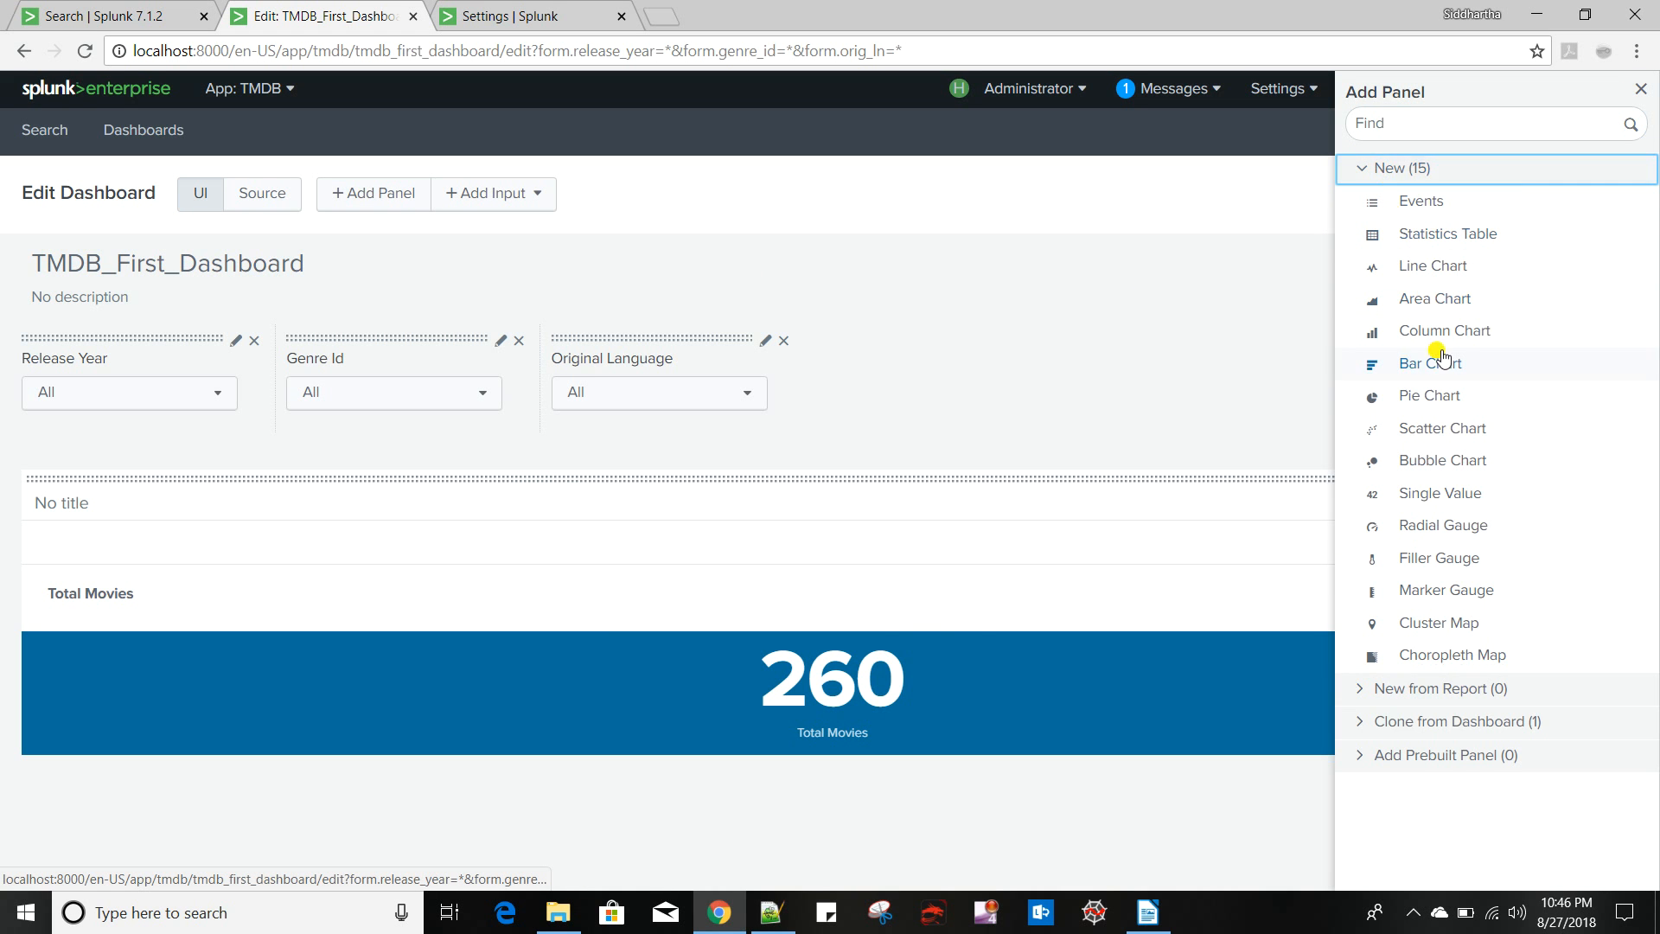
left_click(1437, 399)
left_click(1264, 267)
key("alt+Tab")
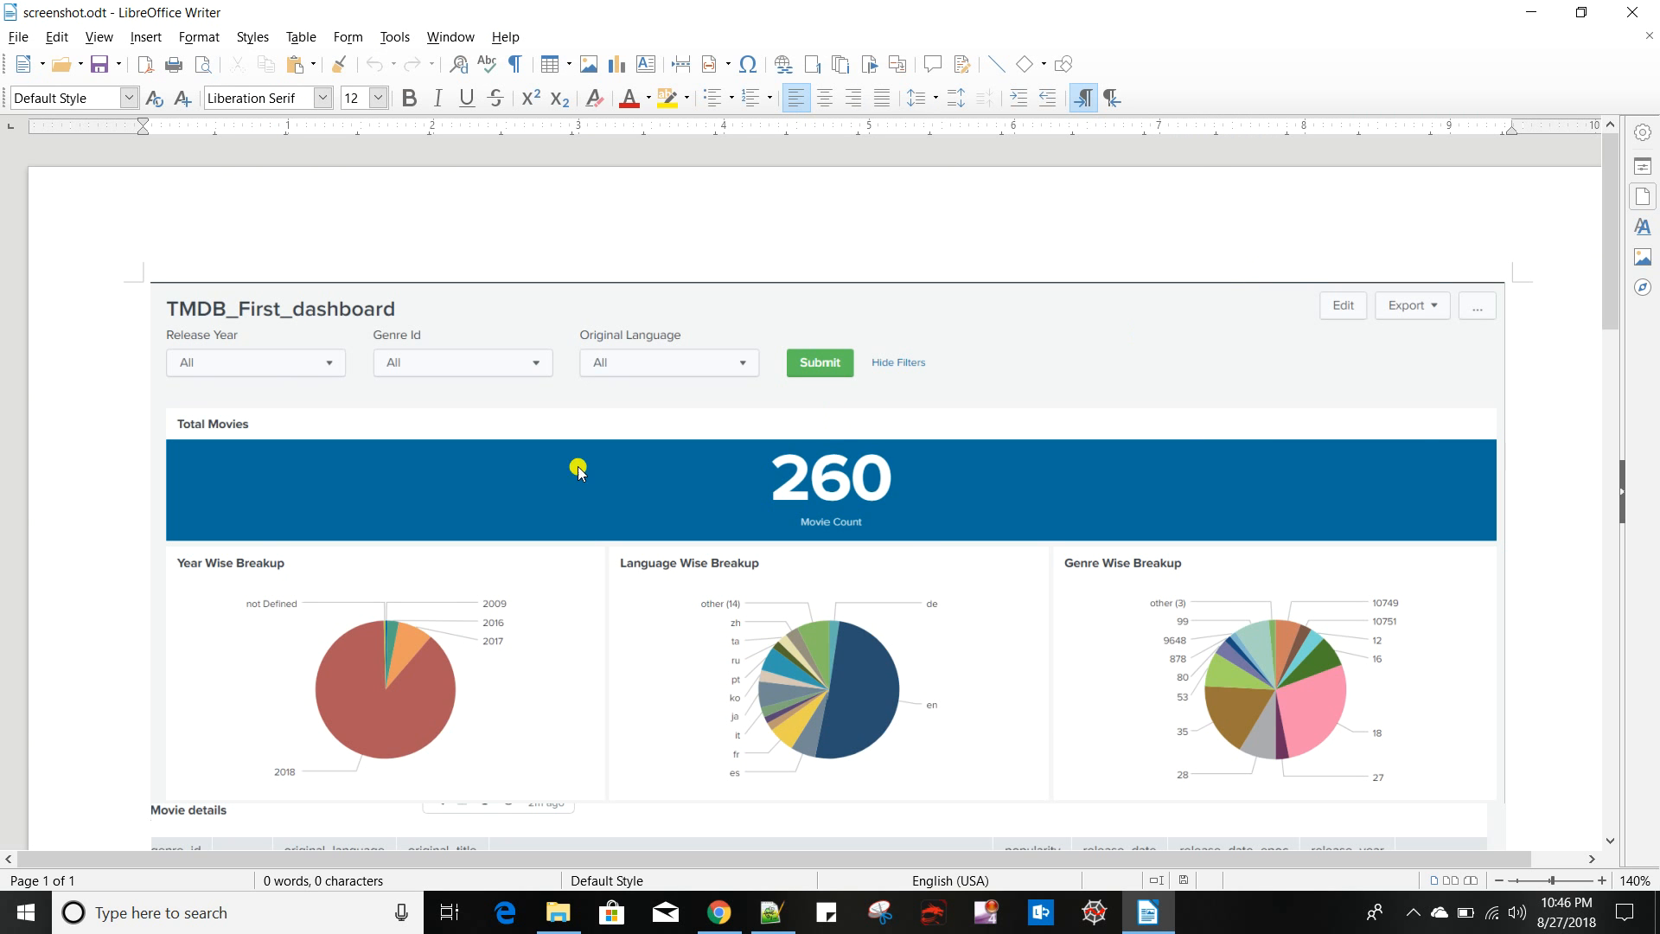
key("alt+Tab")
type("Yea")
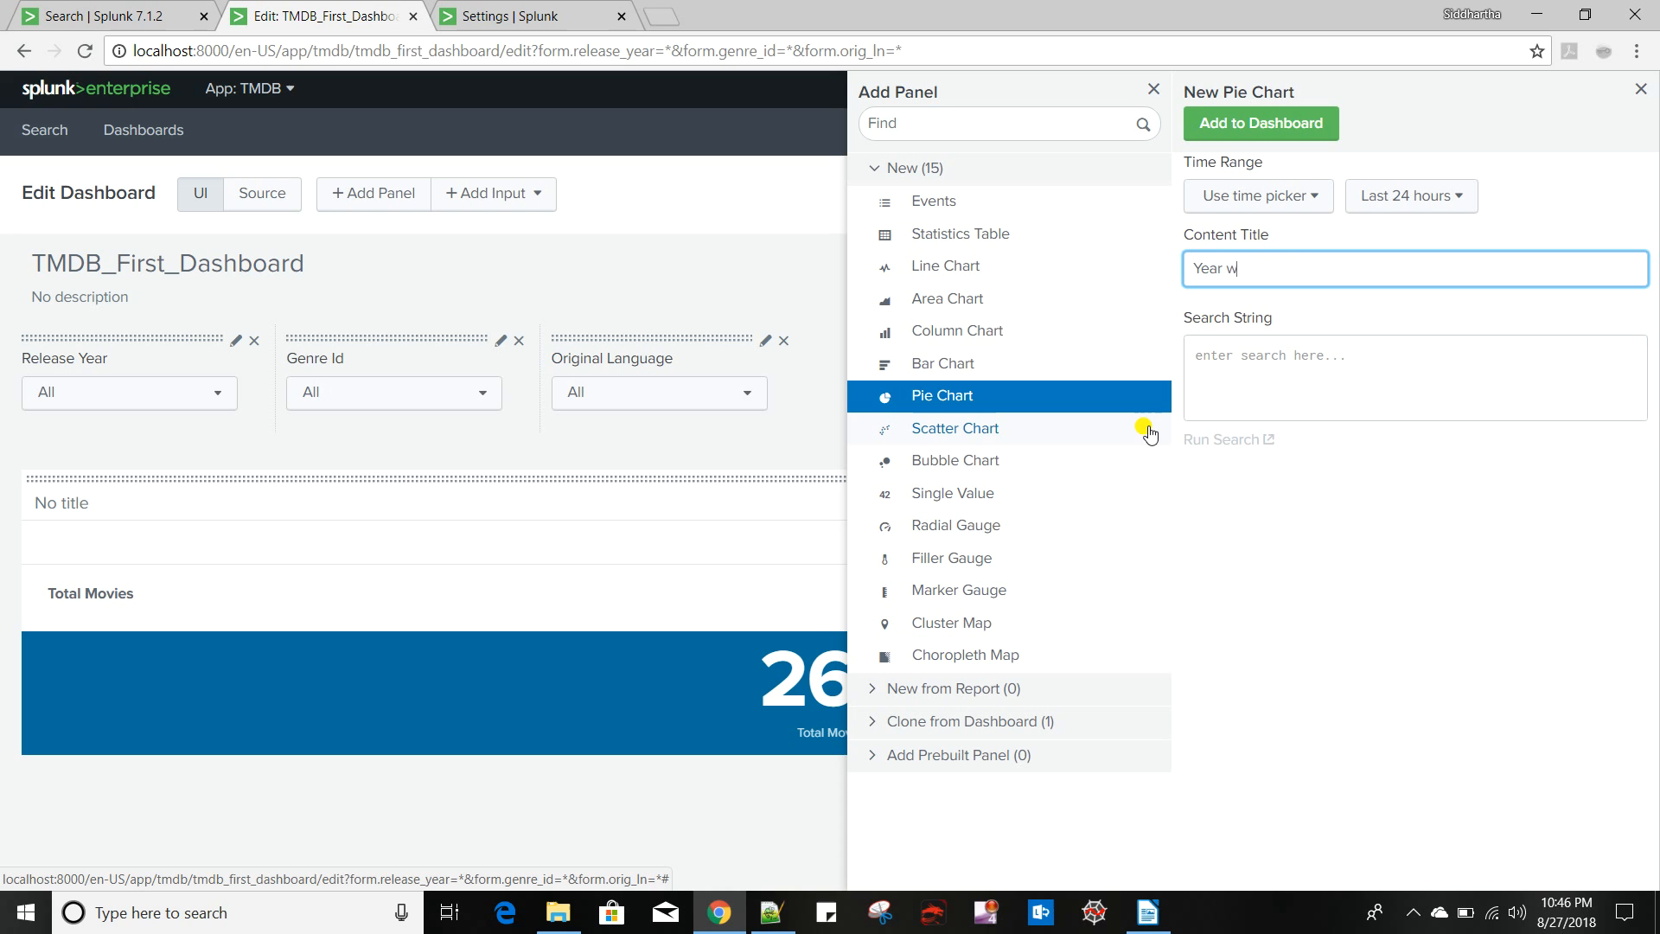
type("r wise Breakup")
In the separate Splunk search, extend the final stats count with "by release_year" and run the search
left_click(1363, 393)
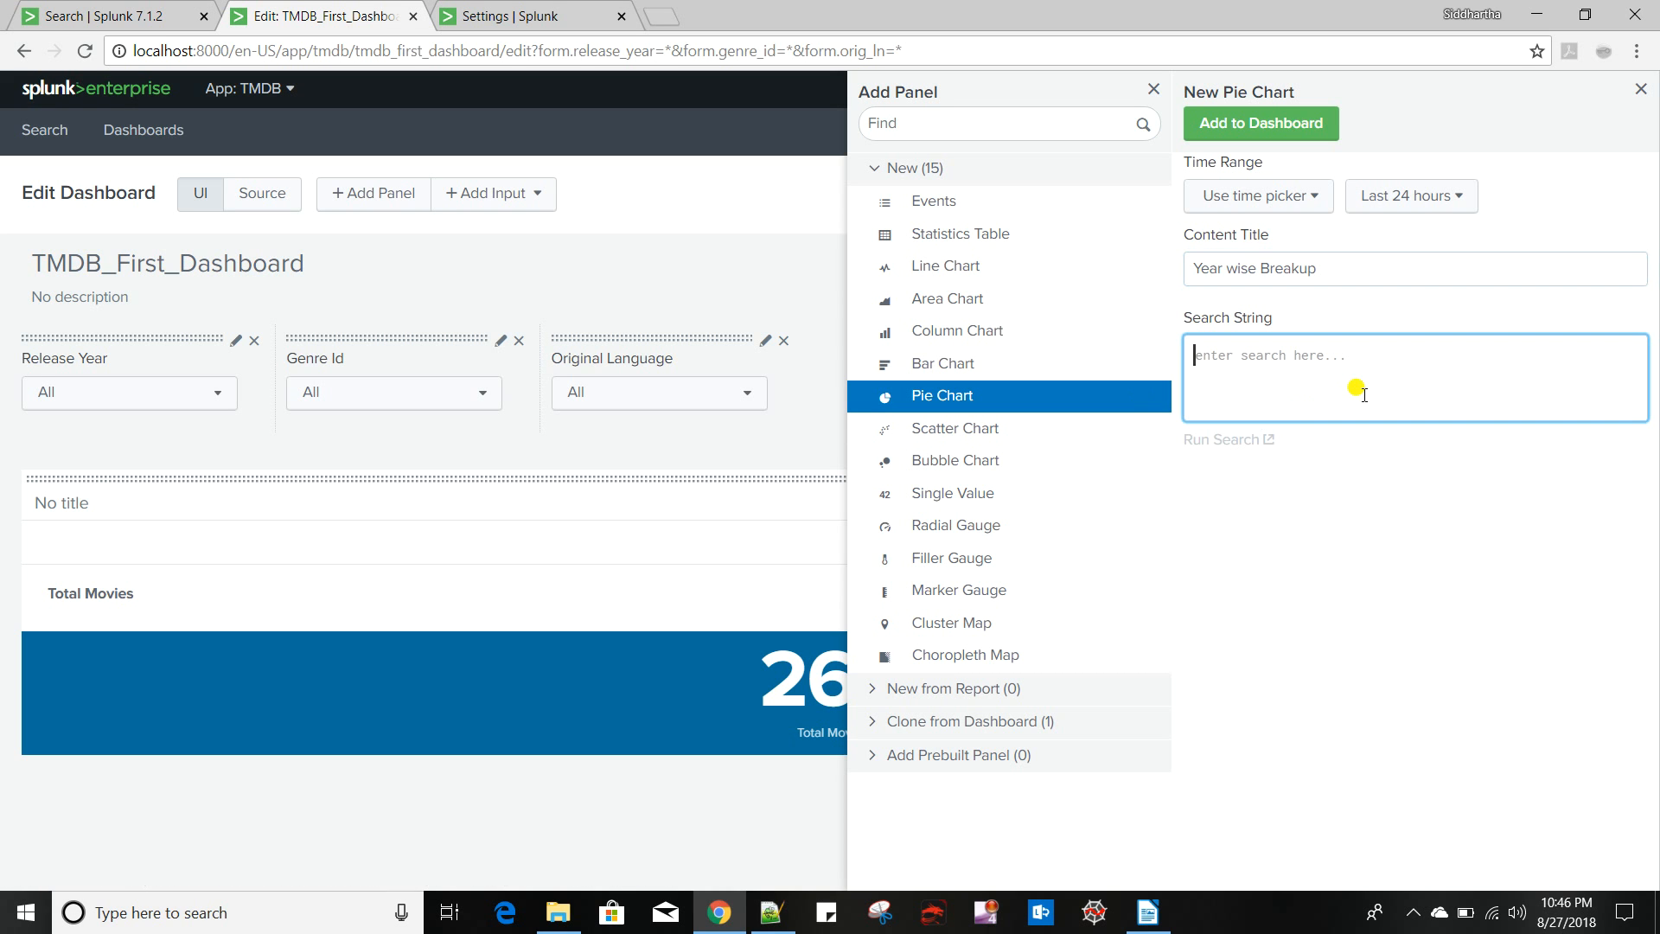
left_click(130, 19)
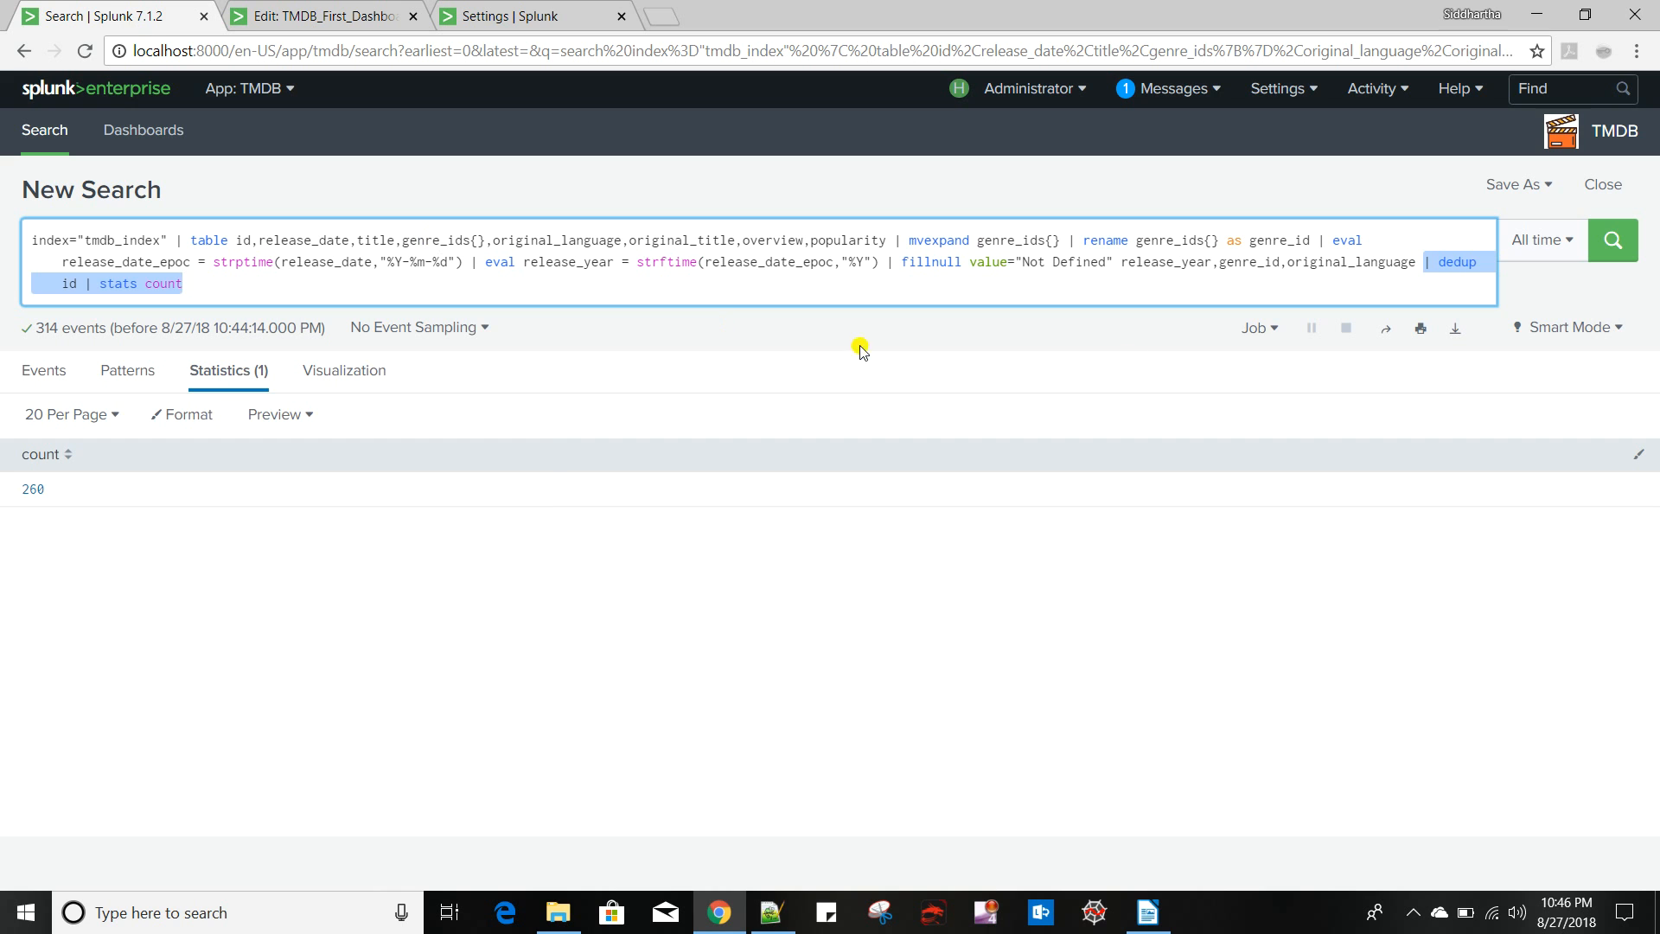
left_click(229, 289)
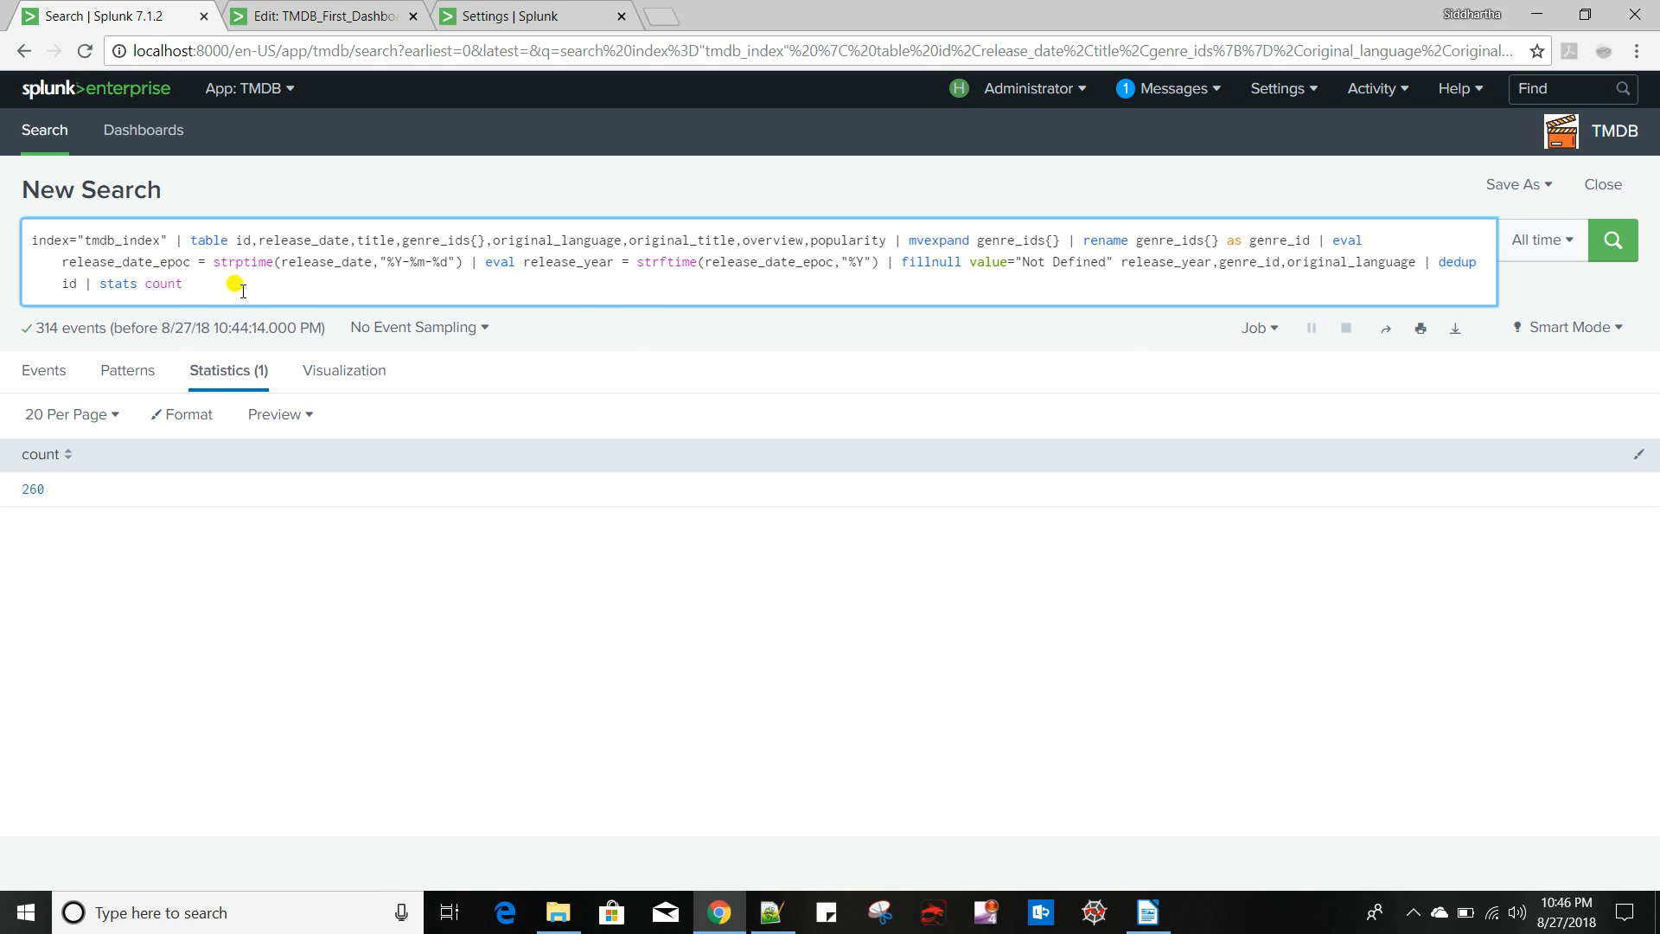
type("by")
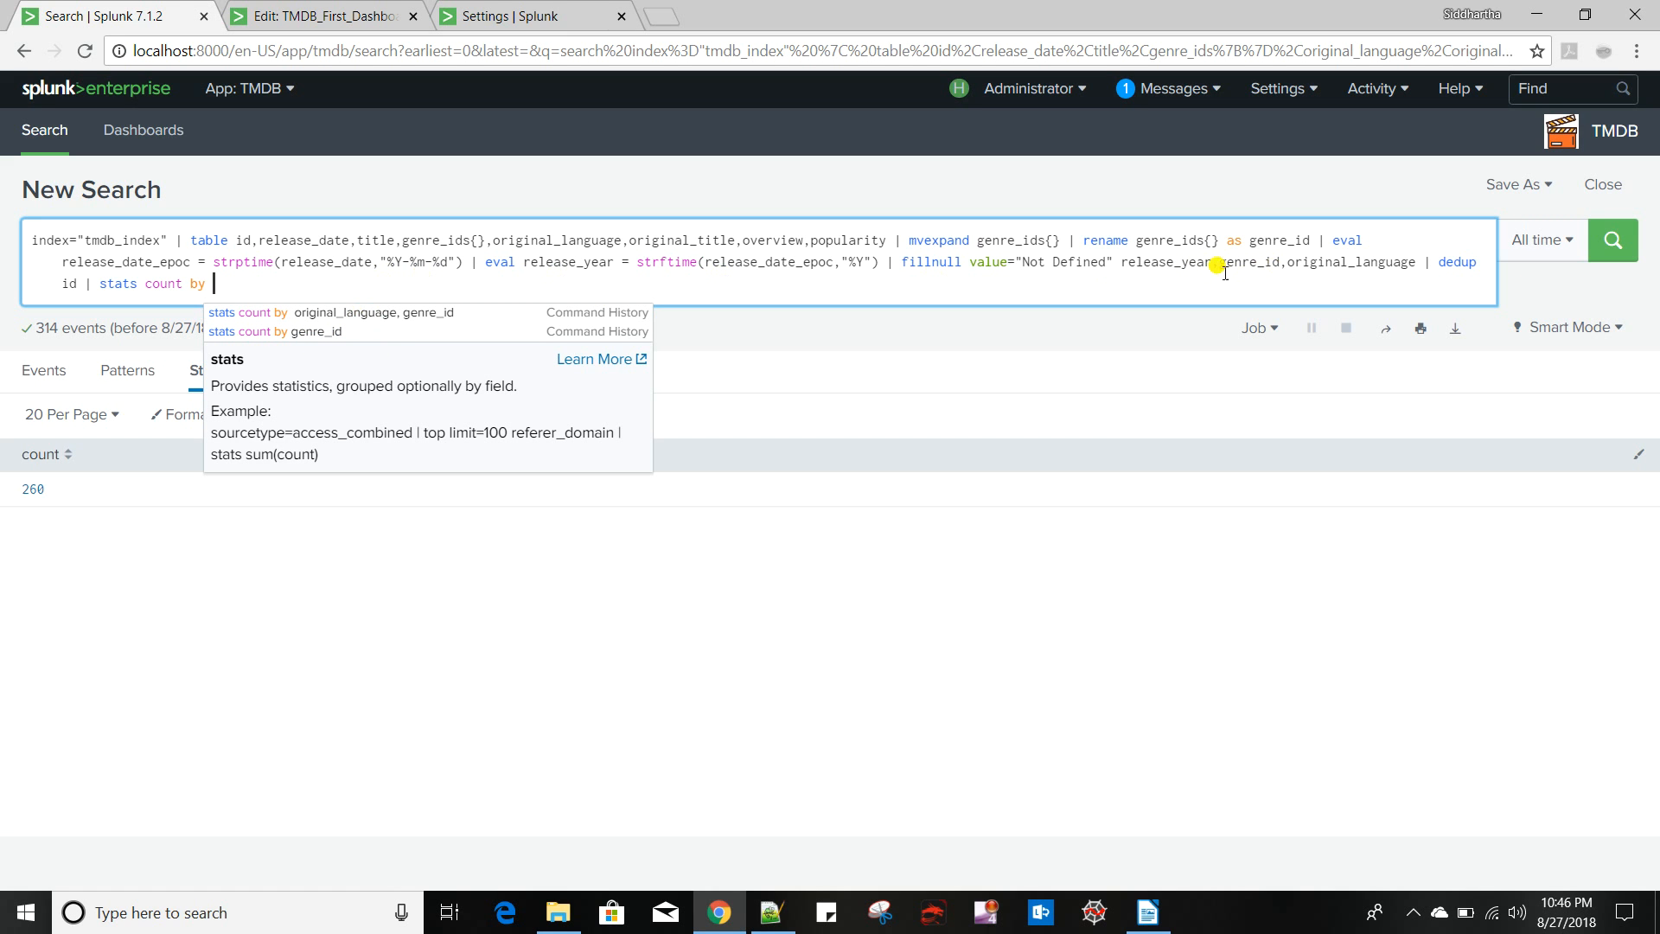
double_click(550, 262)
key("ctrl+c")
left_click(248, 279)
key("ctrl+v")
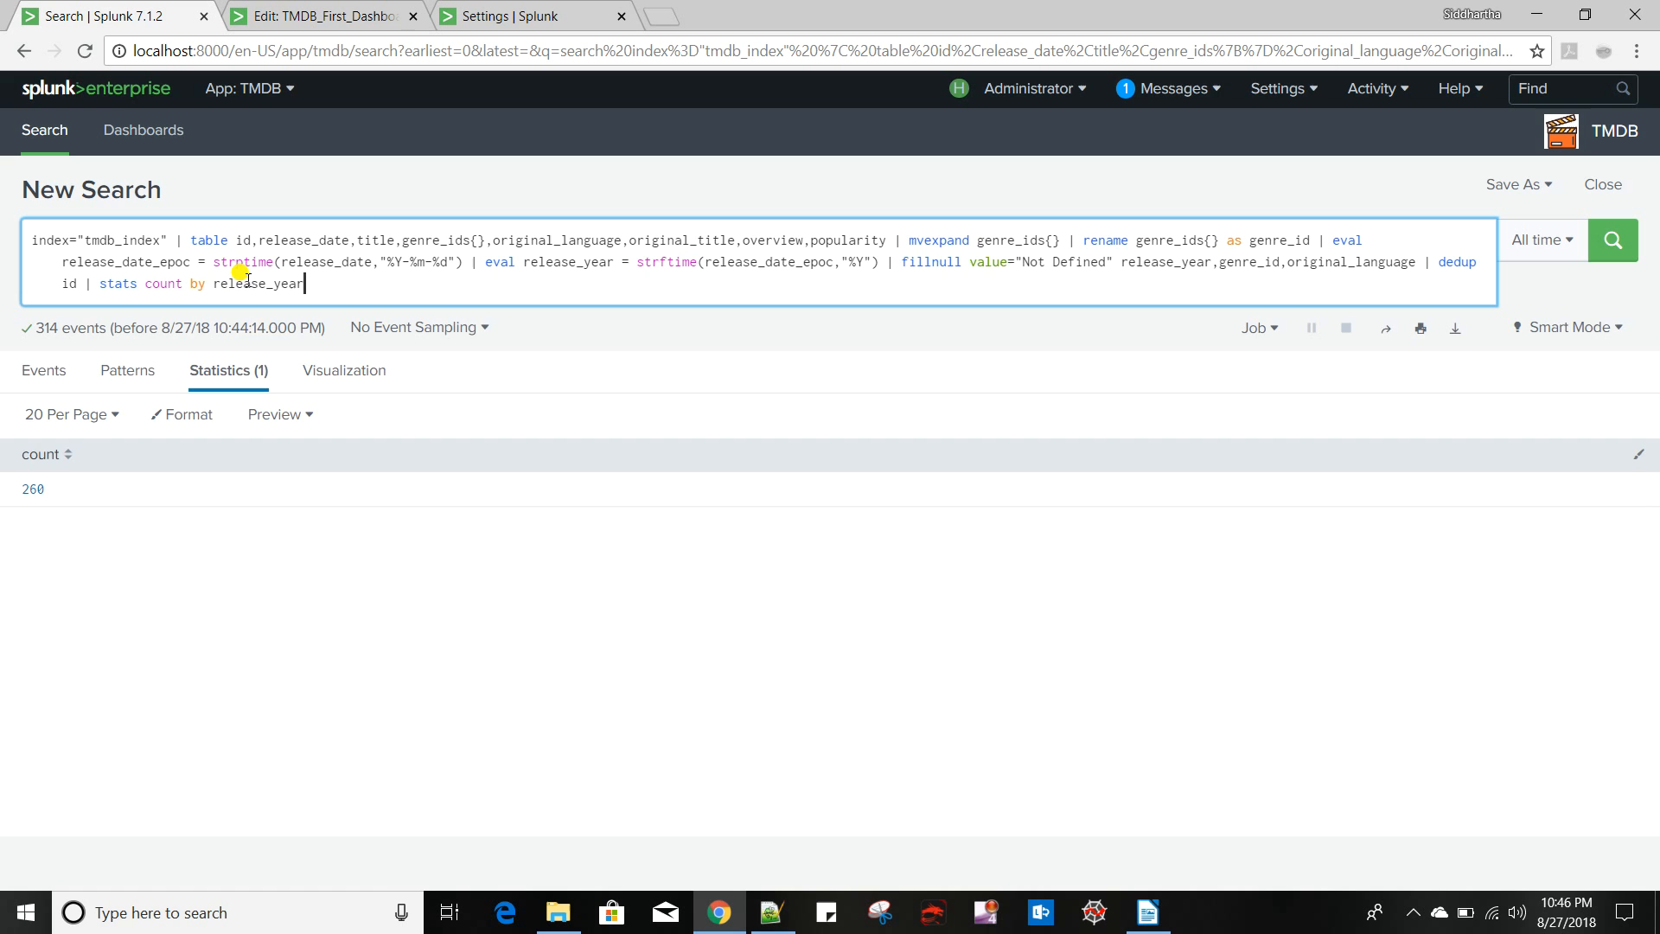
key("Return")
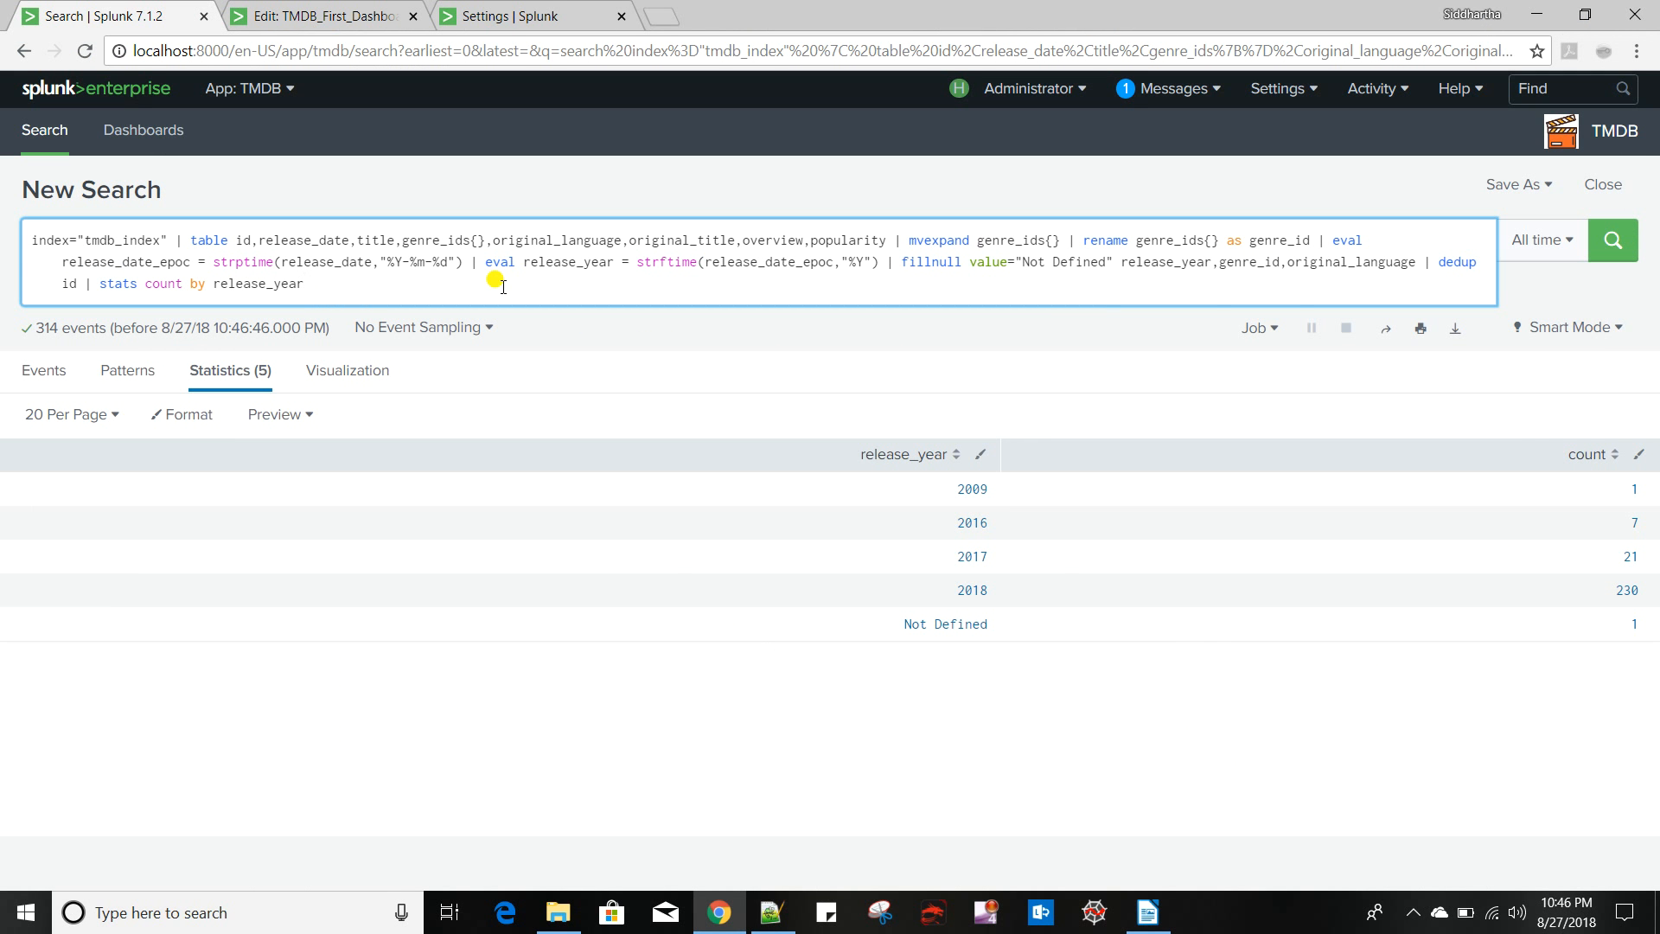
Copy "| dedup id | stats count by release_year" into the new pie chart's search string and add the panel to the dashboard
left_click_drag(1423, 262, 1433, 297)
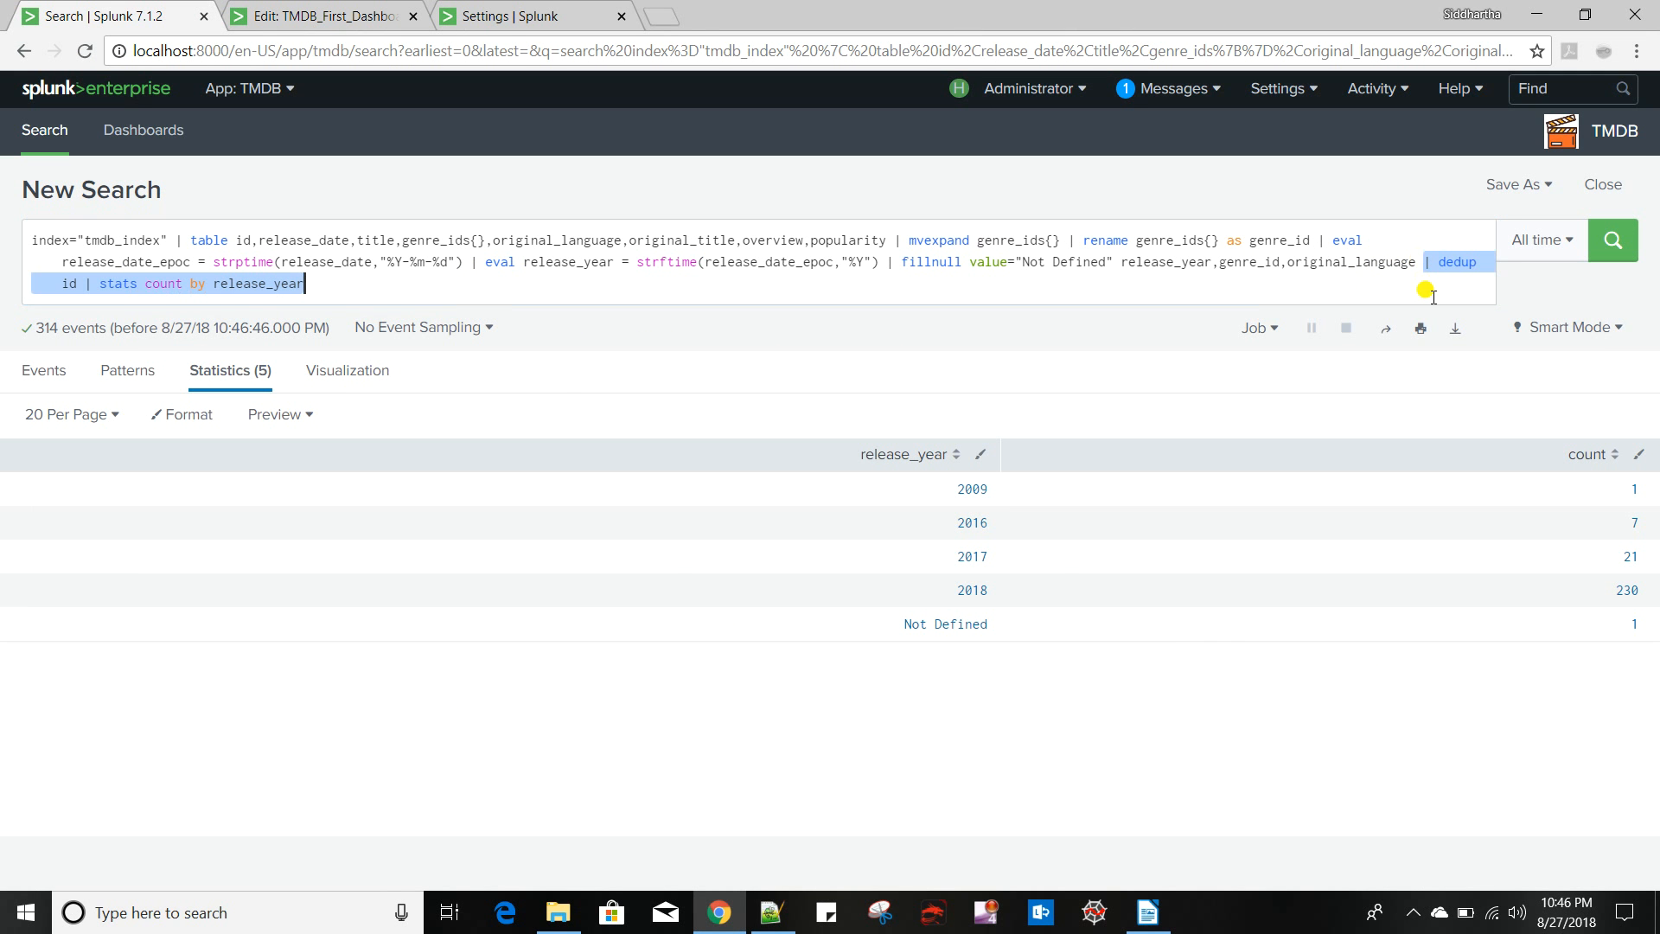
key("alt+Tab")
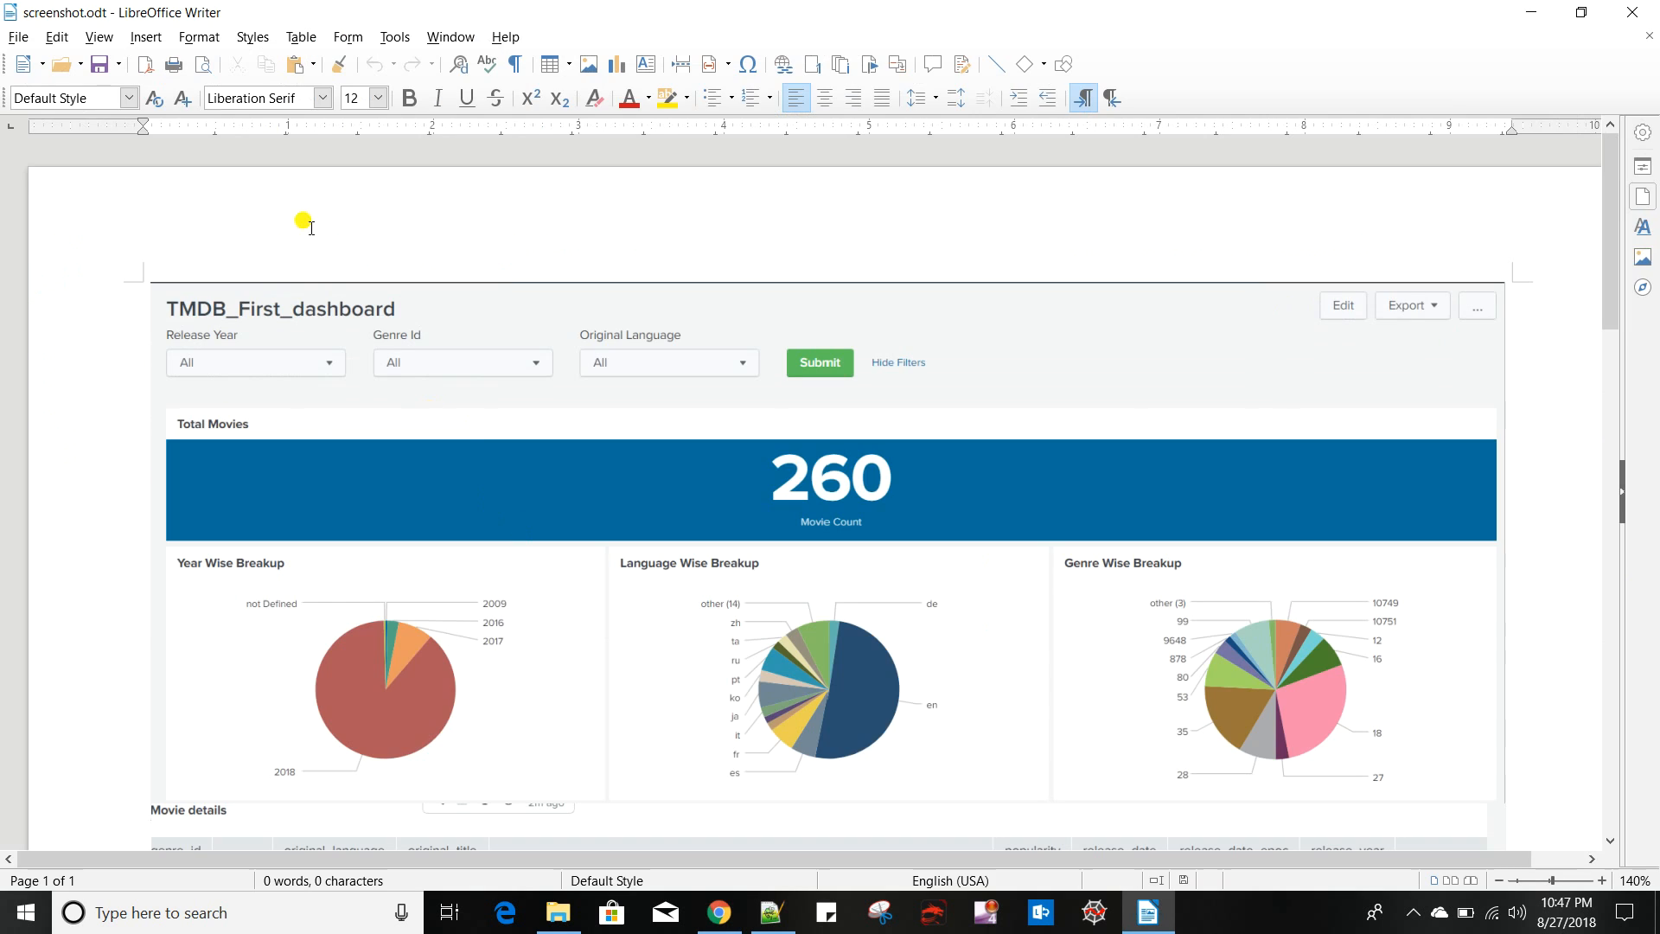
key("alt+Tab")
left_click(337, 18)
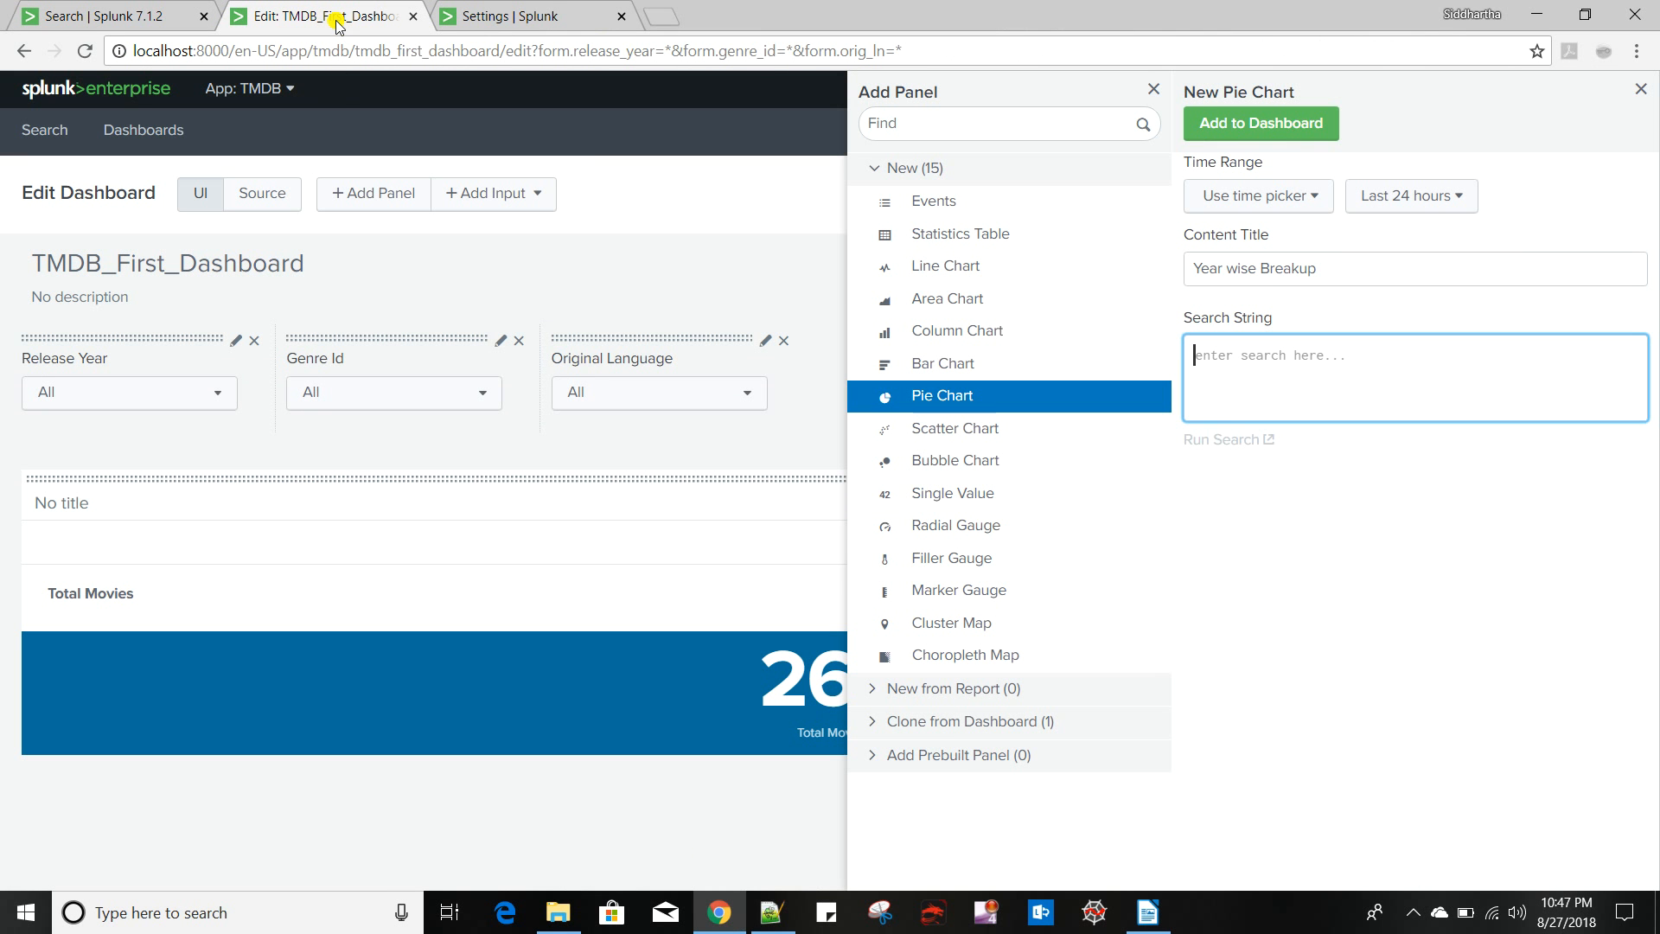
key("ctrl+v")
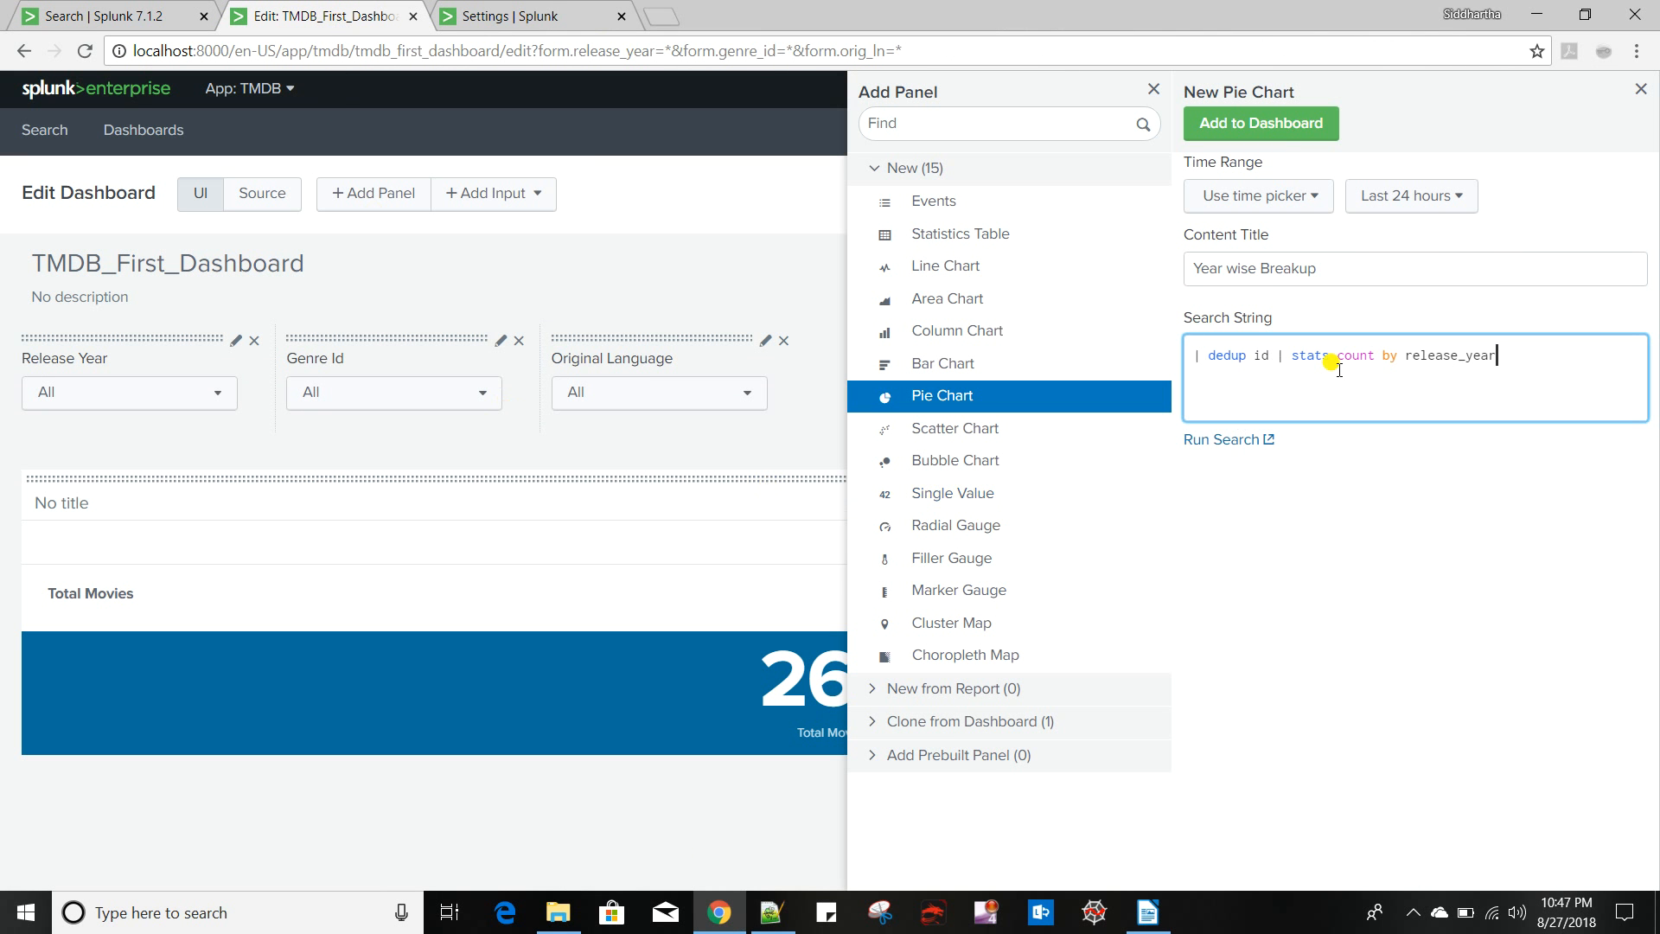
left_click(1280, 122)
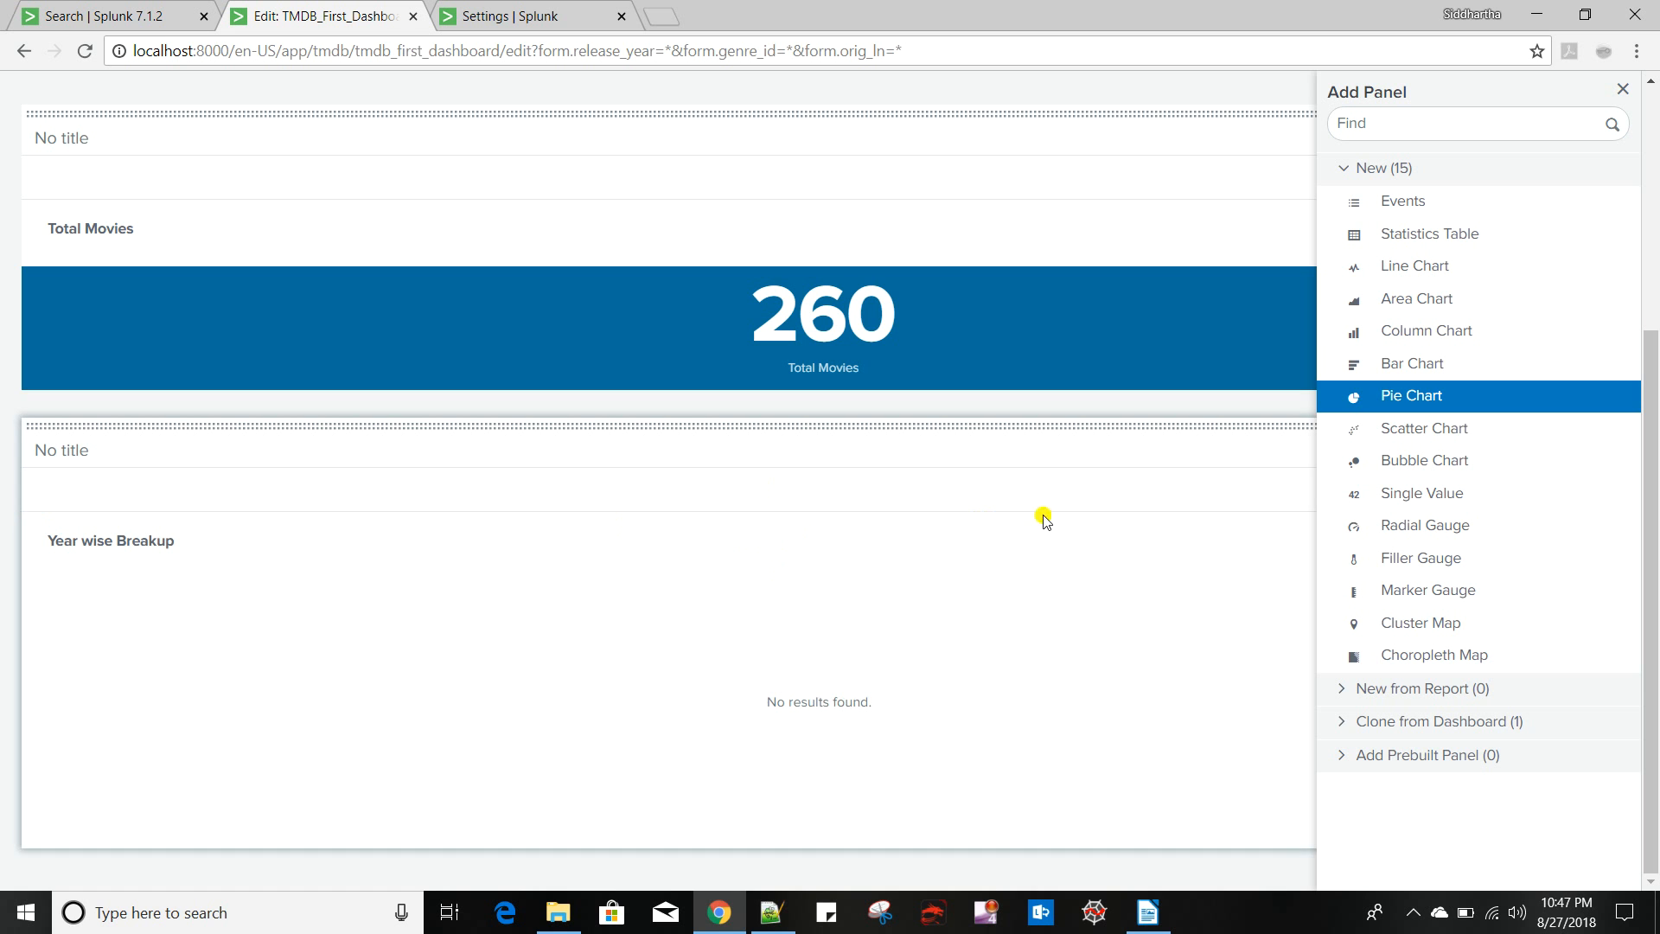
In the dashboard source, copy base="base_search" from the Total Movies search into the Year wise Breakup chart's search element
scroll(345, 433, "up", 4)
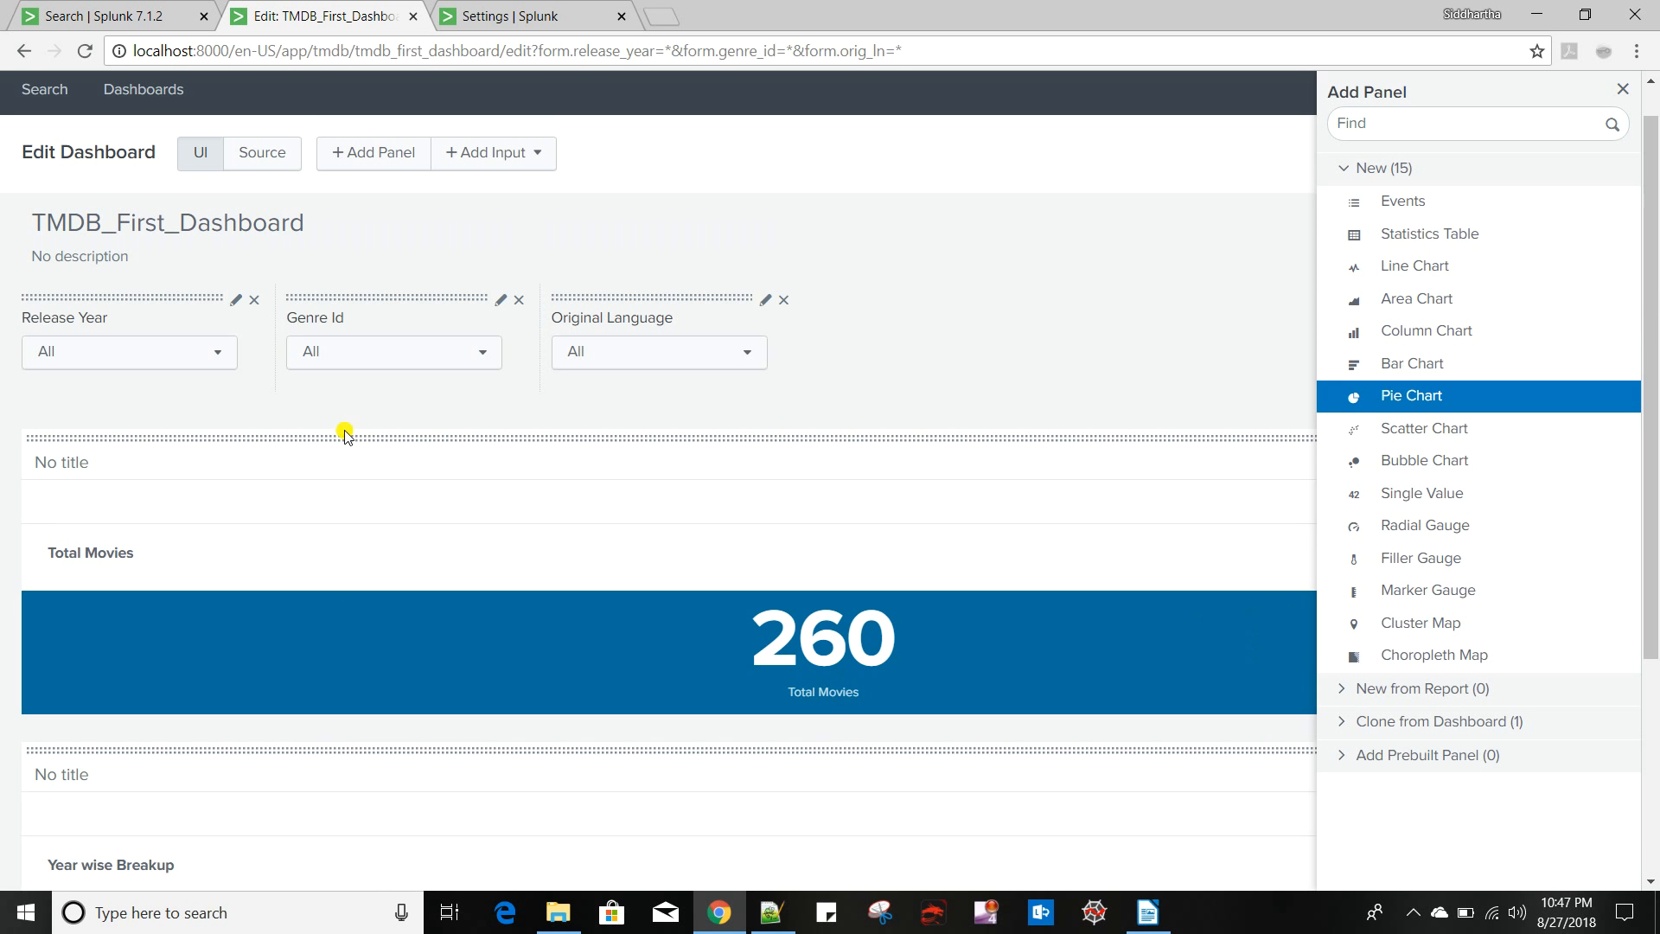
left_click(264, 171)
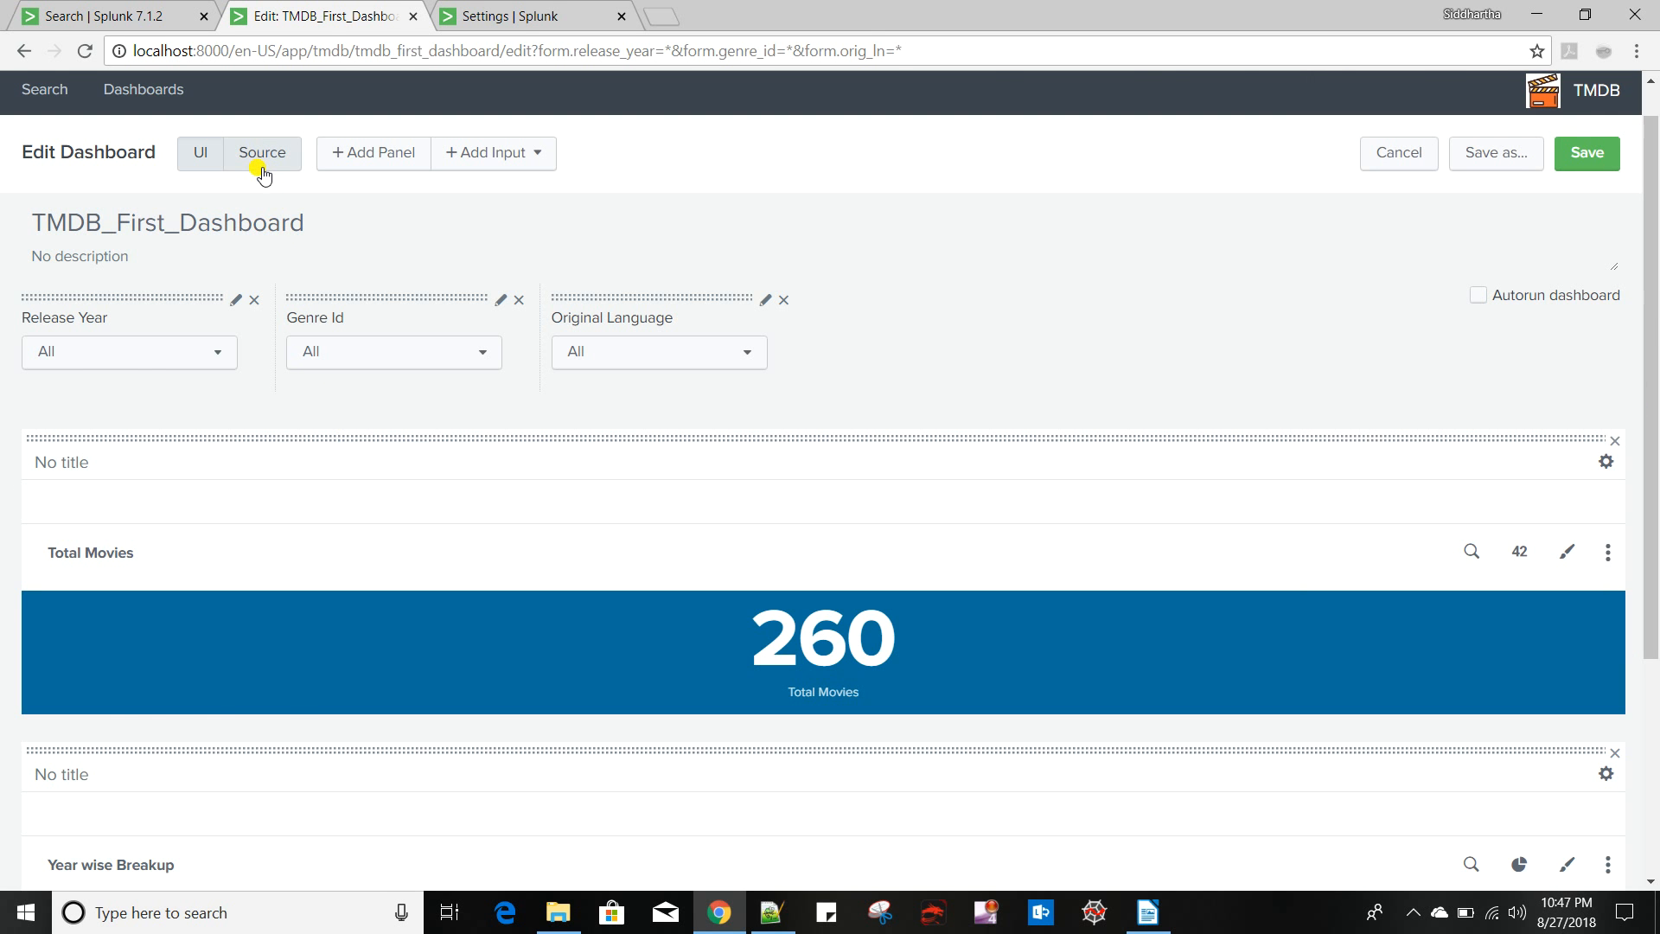
scroll(341, 432, "down", 6)
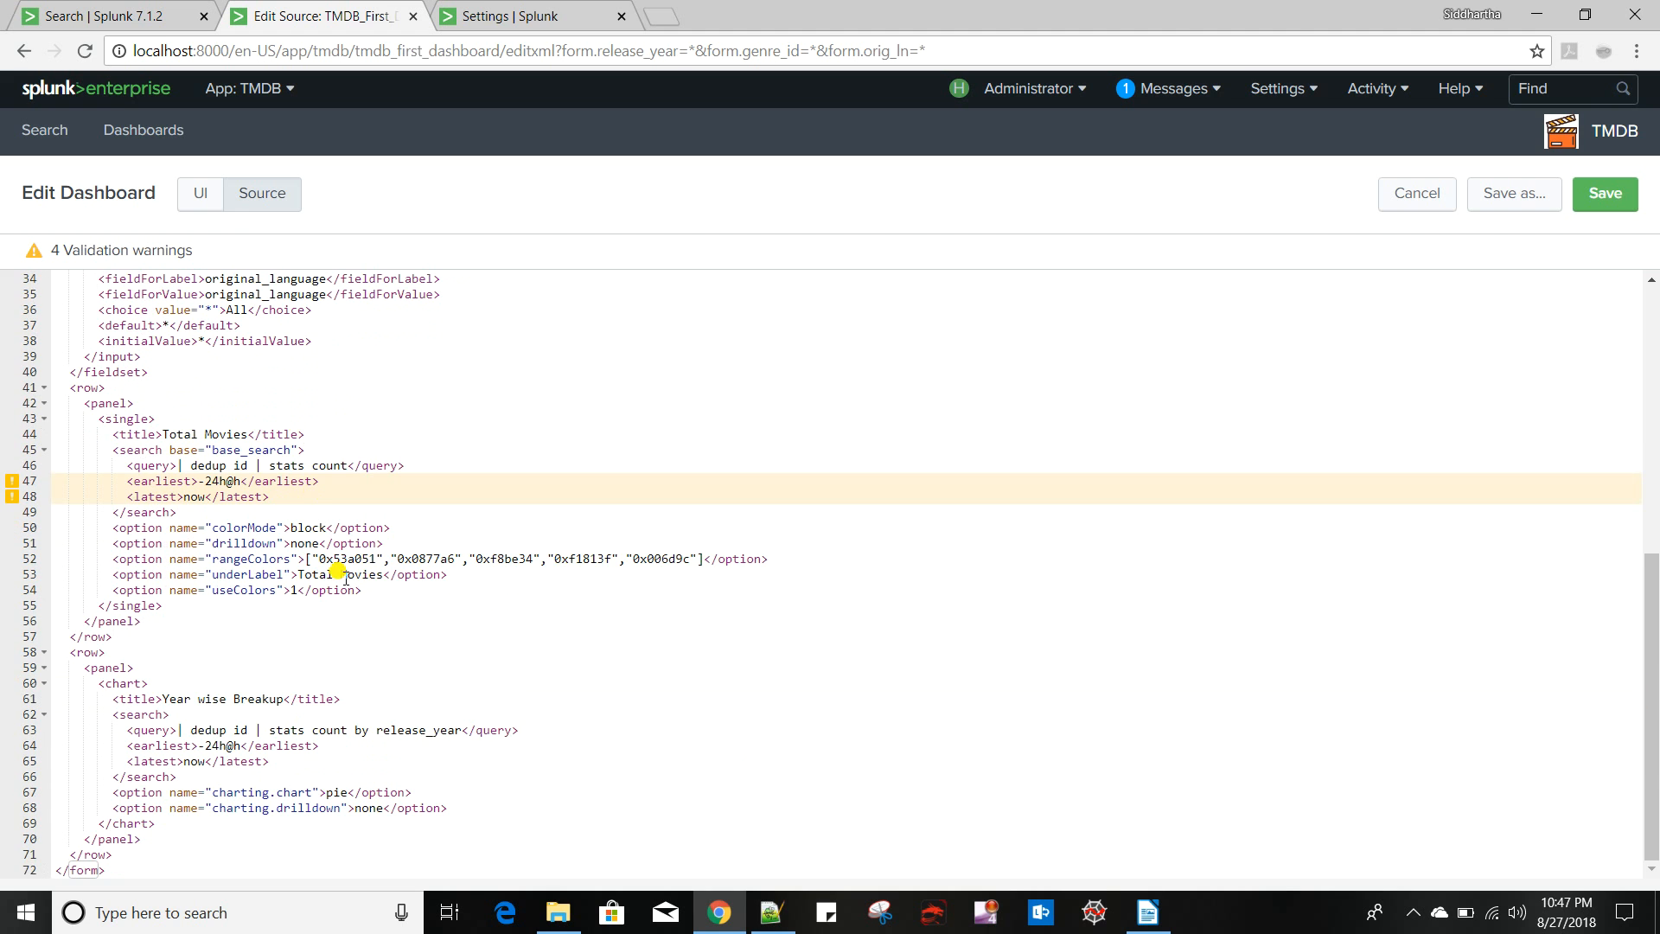
left_click_drag(163, 449, 291, 448)
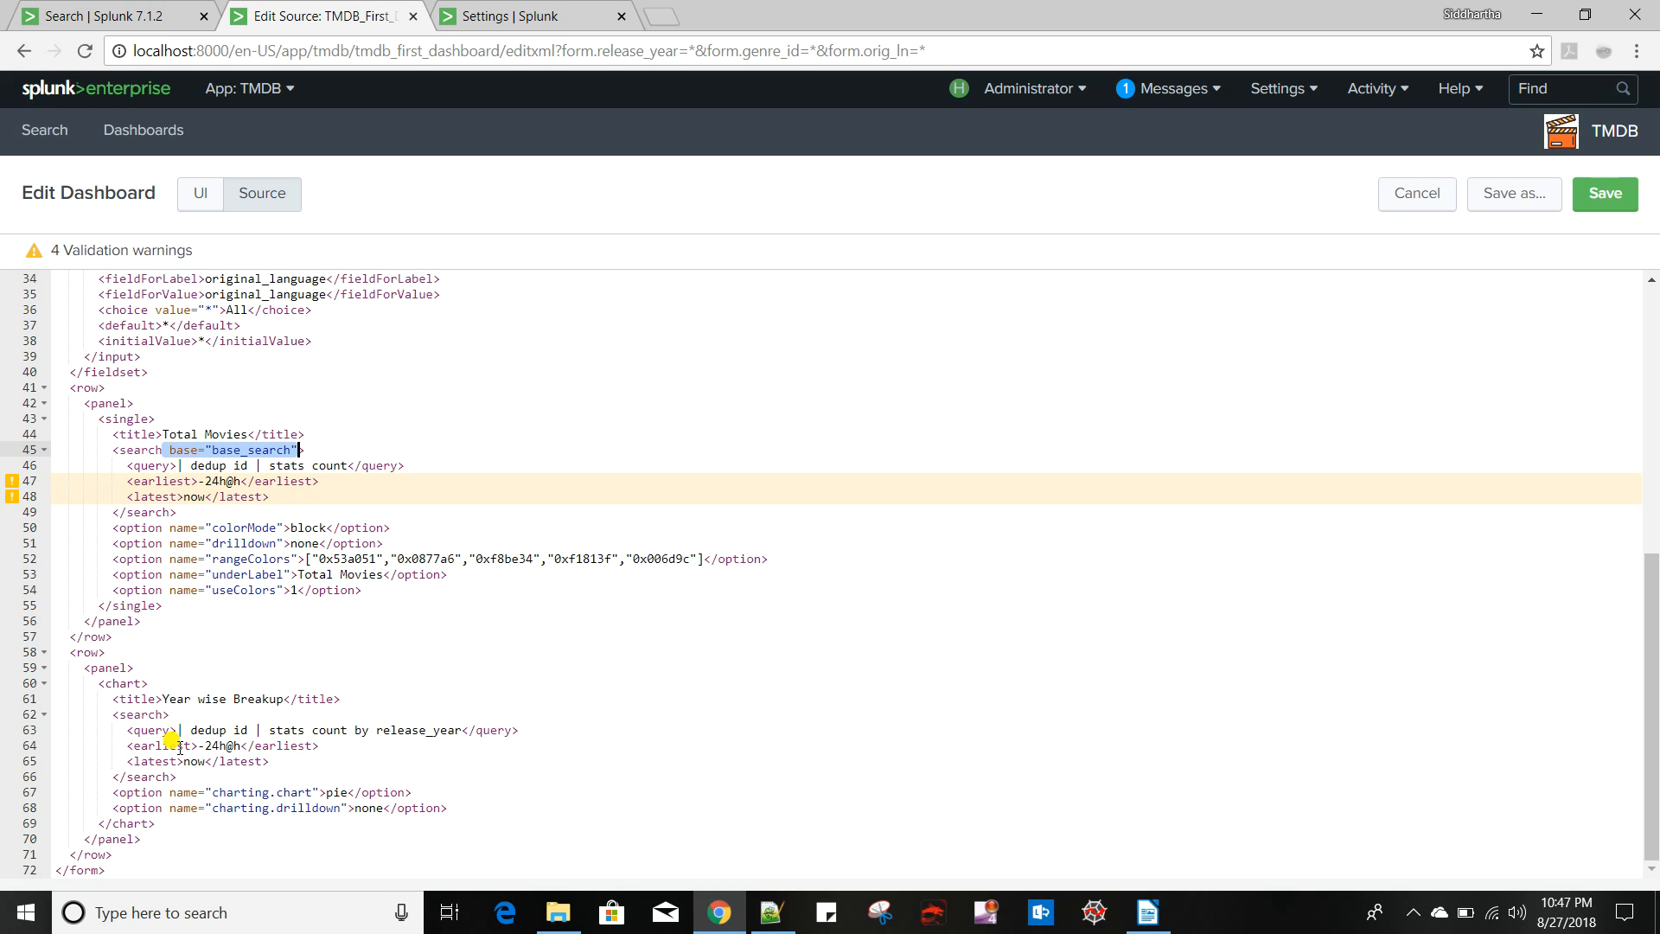
left_click(168, 716)
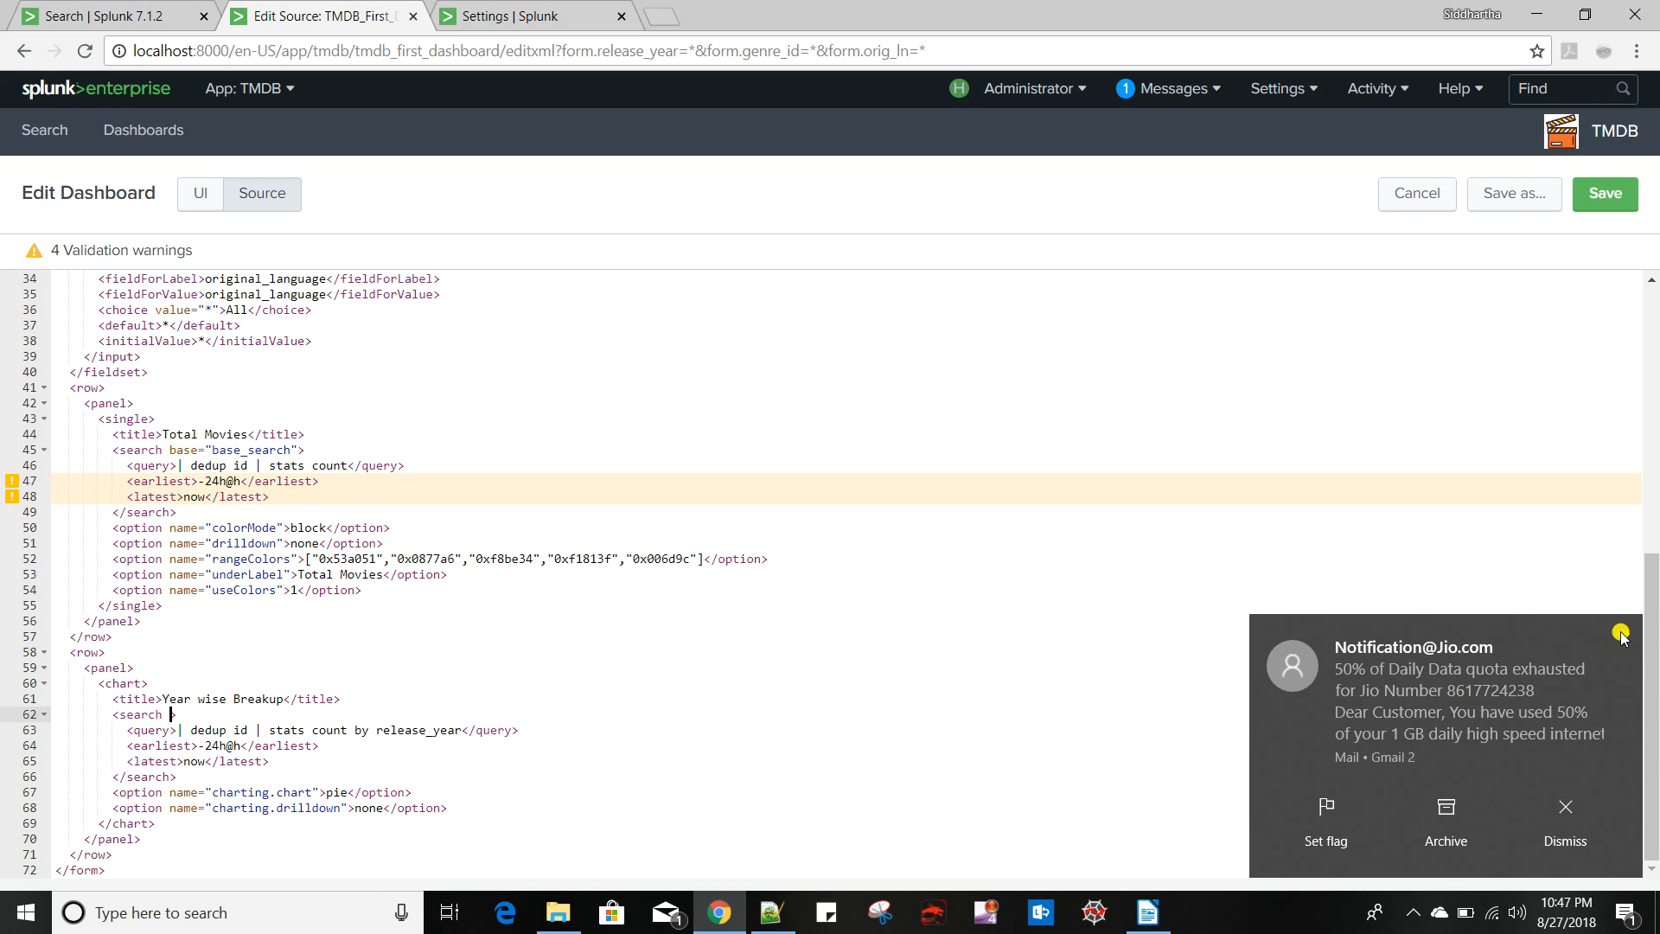
key("ctrl+v")
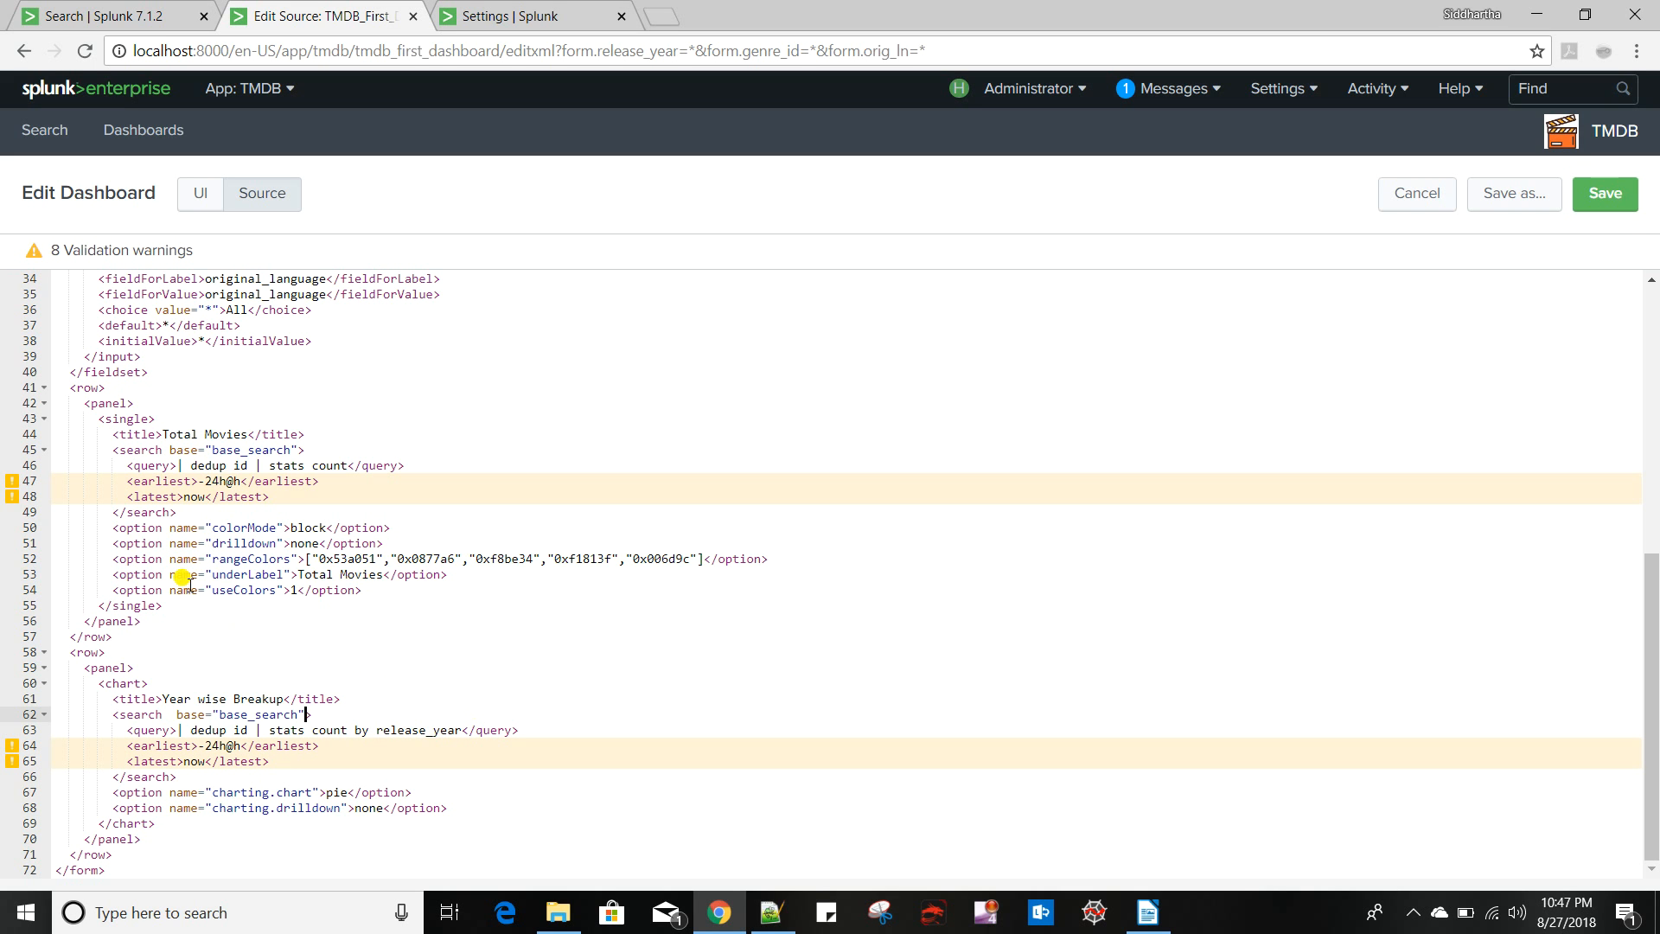
Delete the earliest and latest elements from the Total Movies panel's search
left_click_drag(269, 497, 2, 487)
key("Delete")
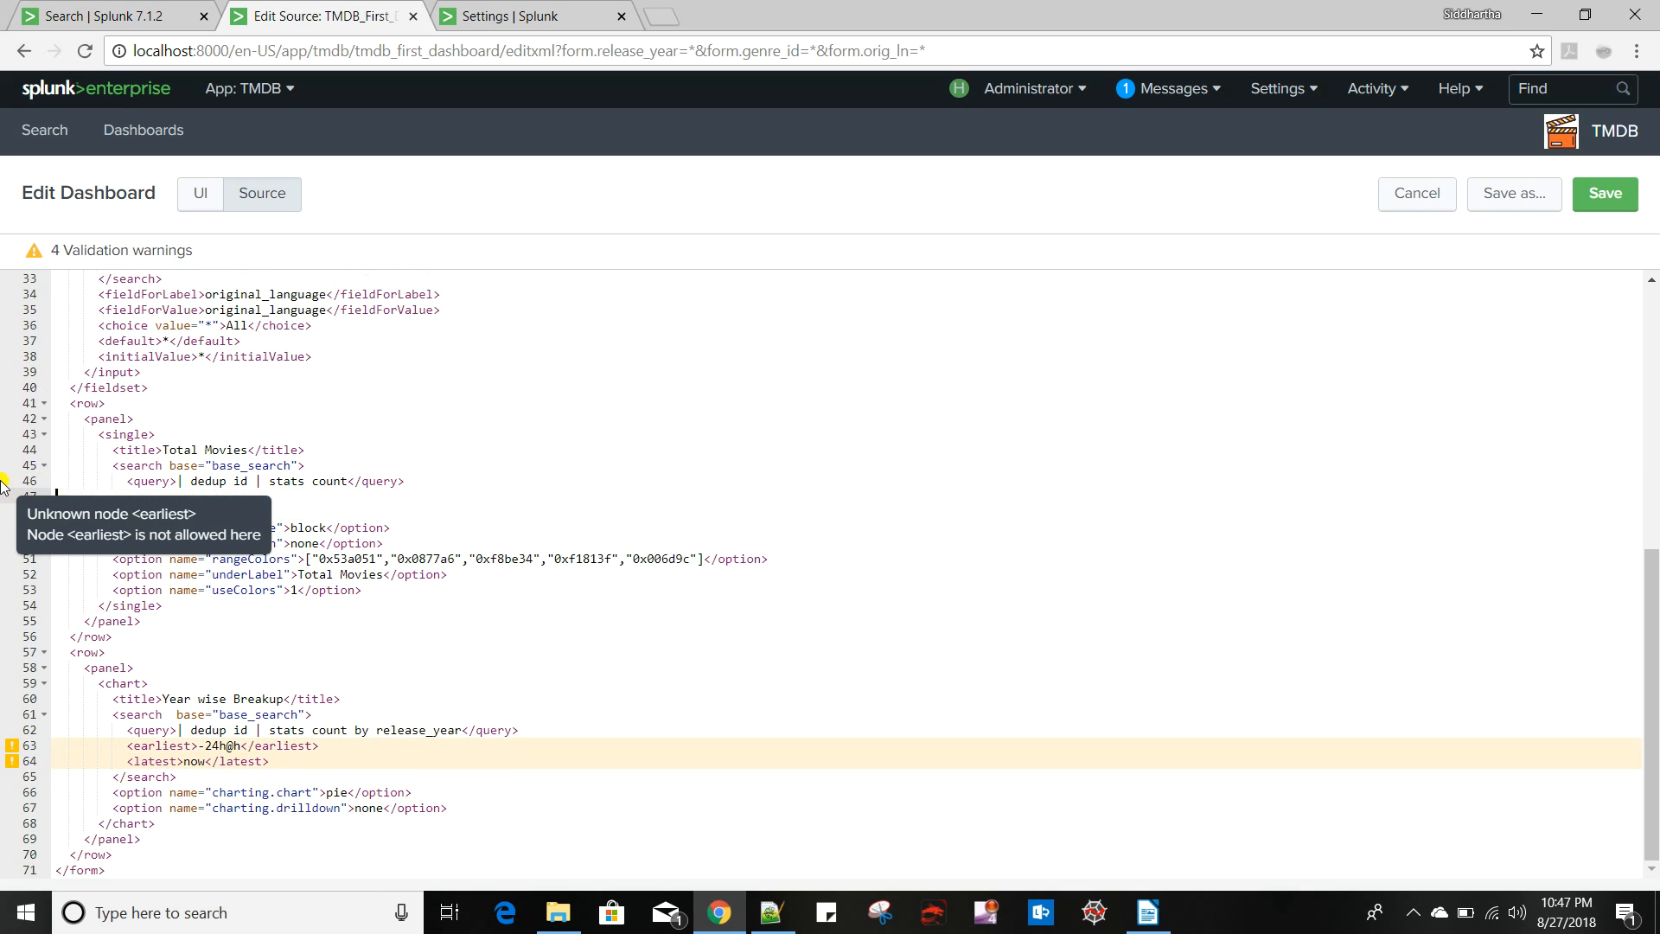
left_click_drag(269, 761, 7, 731)
key("Delete")
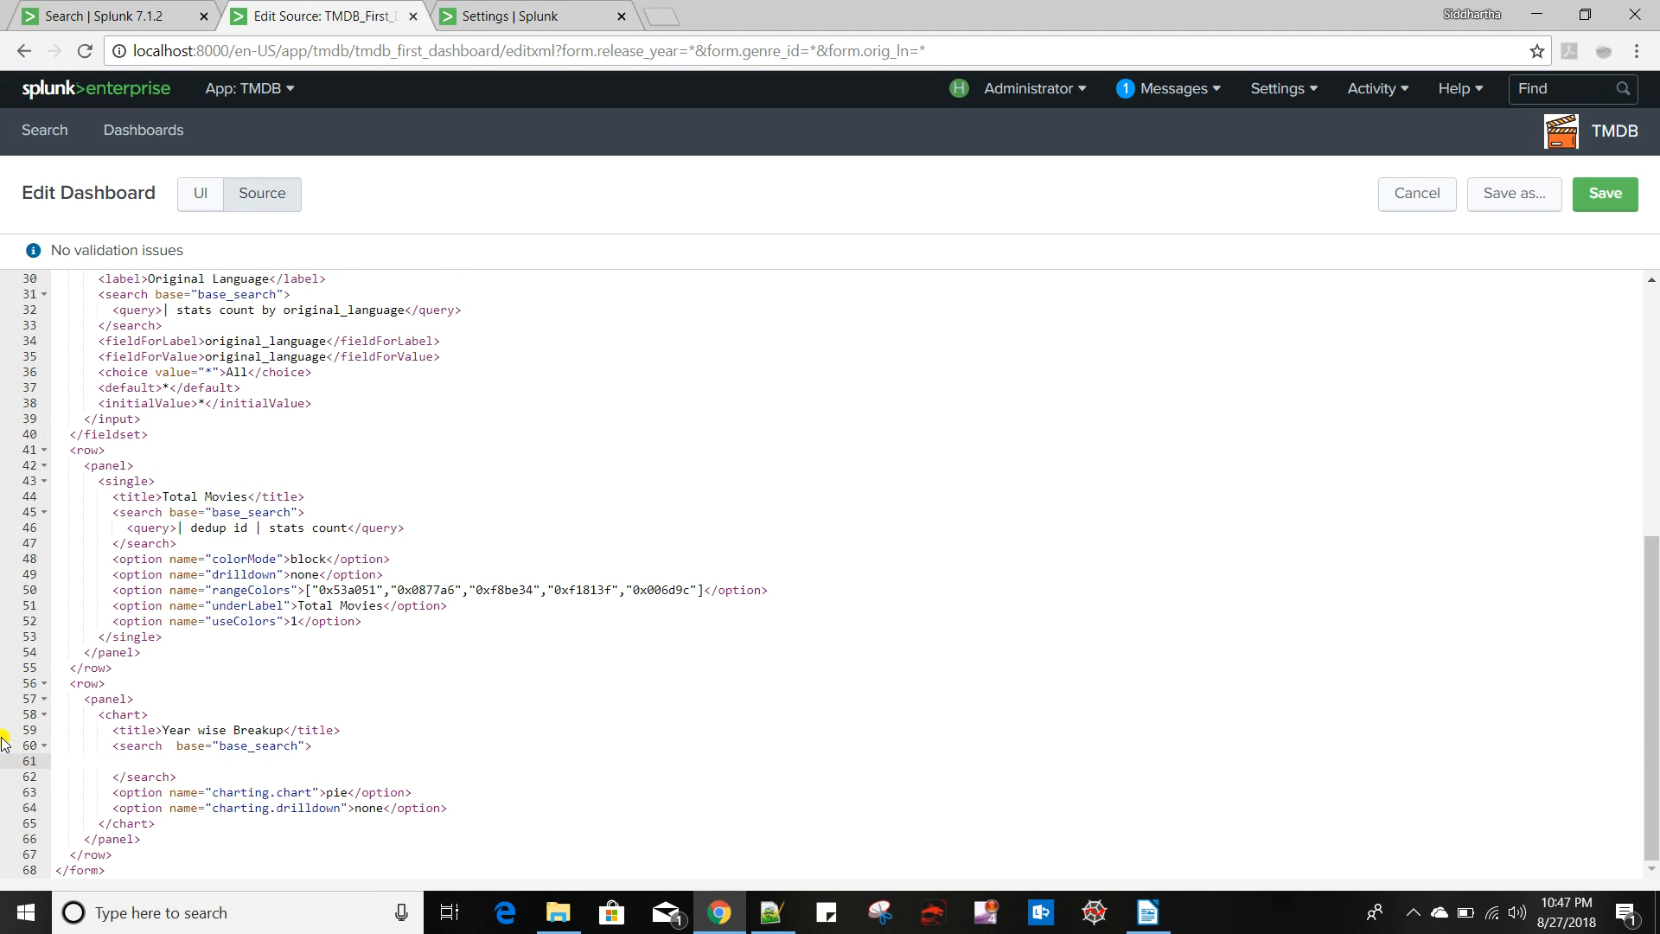
key("ctrl+z")
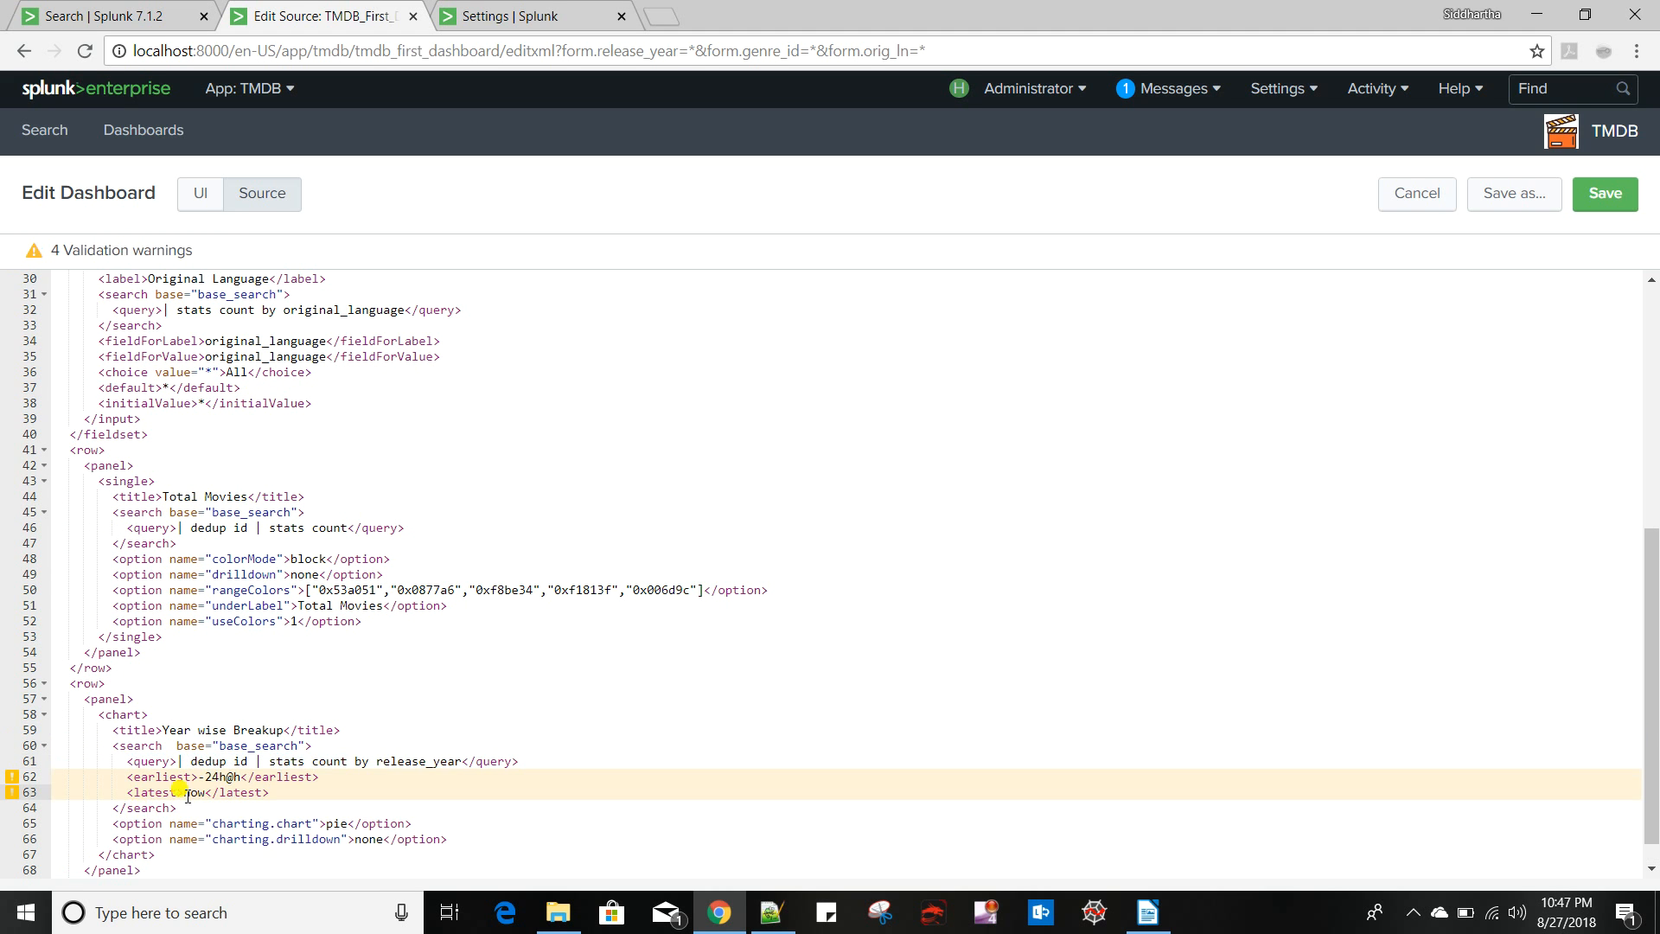
key("ctrl+z")
Delete only the earliest and latest elements from the Year wise Breakup search, along with the leftover blank line
left_click(149, 790)
left_click_drag(292, 799, 55, 781)
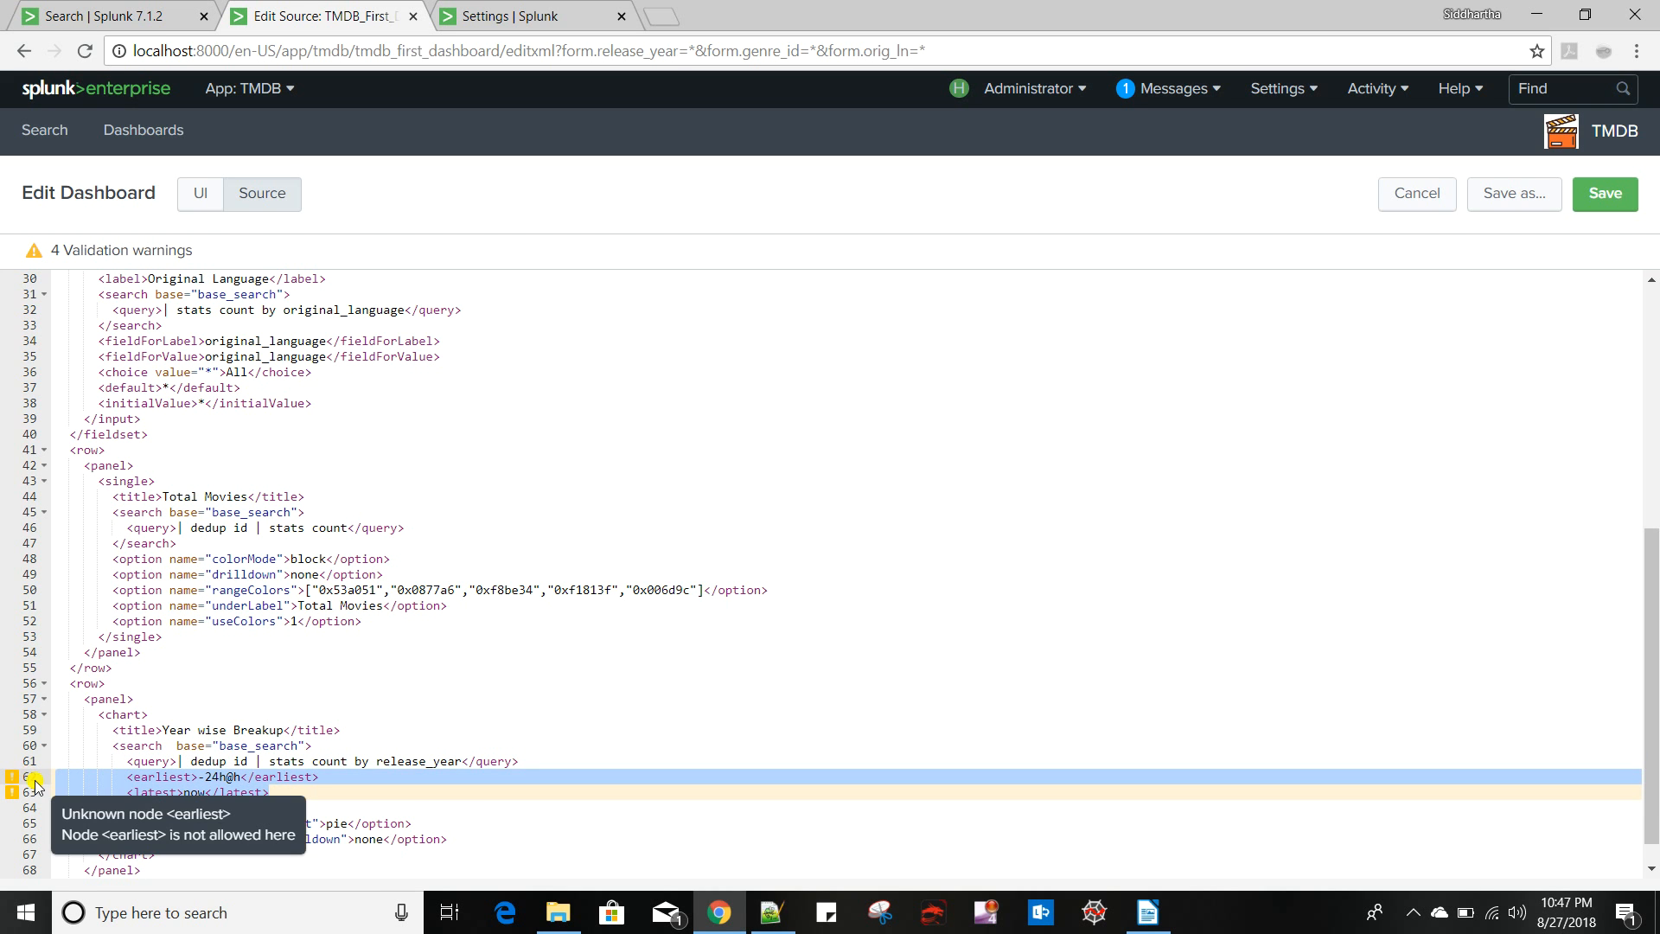
key("BackSpace")
key("BackSpace")
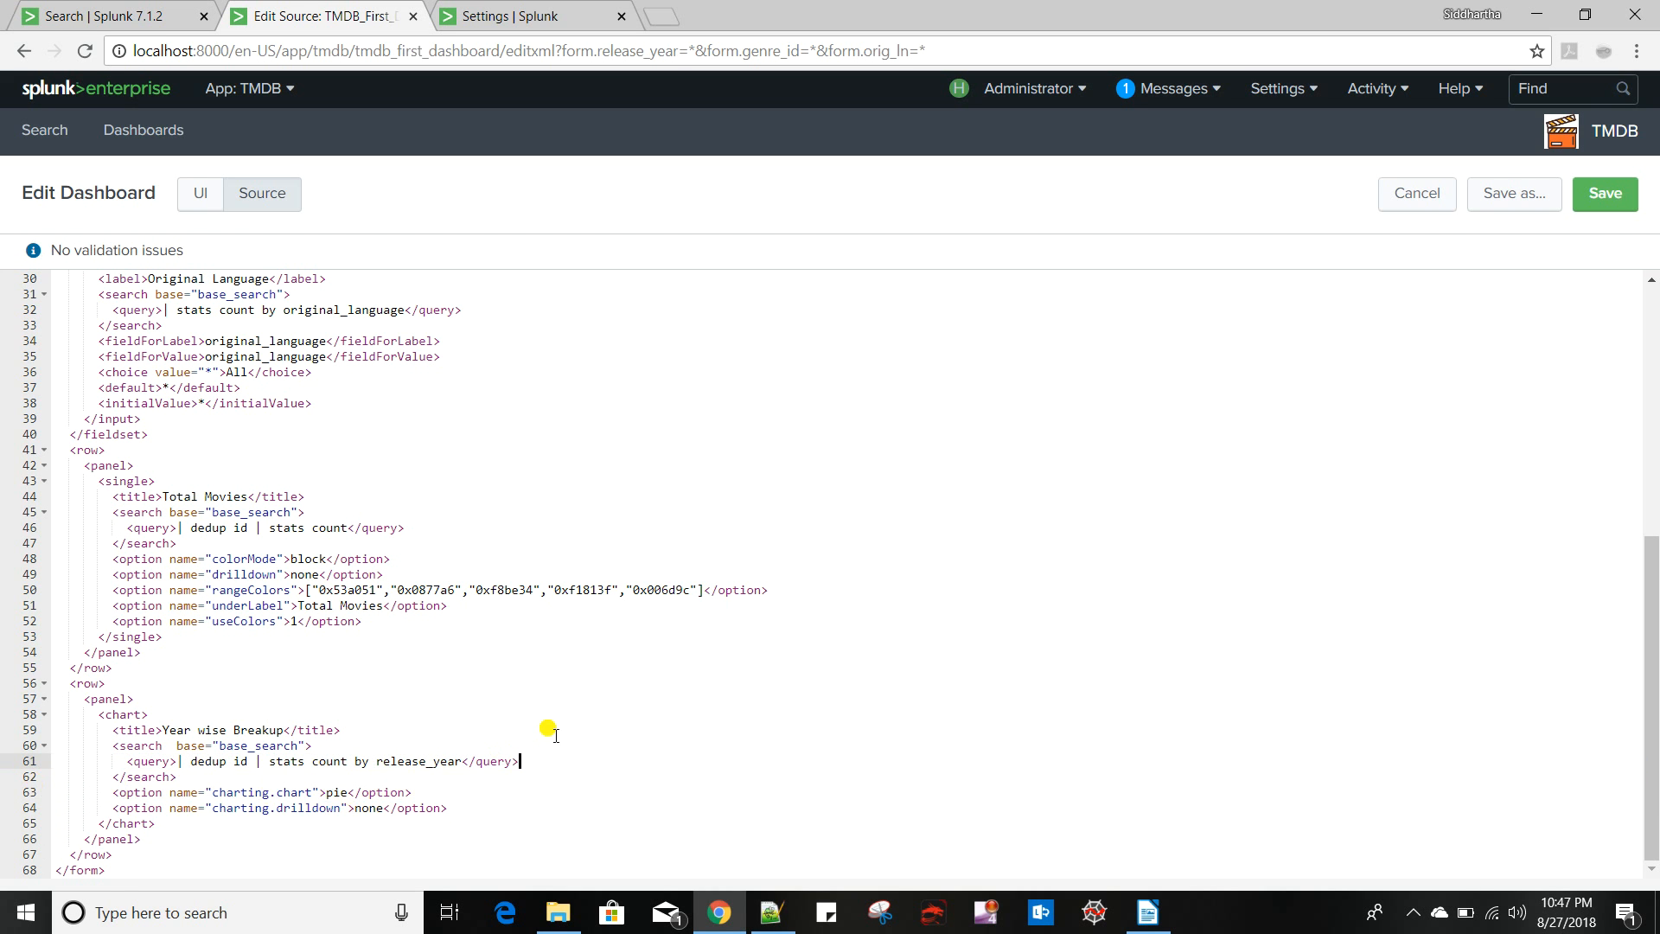
Insert a "| search" command before "| dedup id" in the Total Movies query
scroll(551, 731, "up", 6)
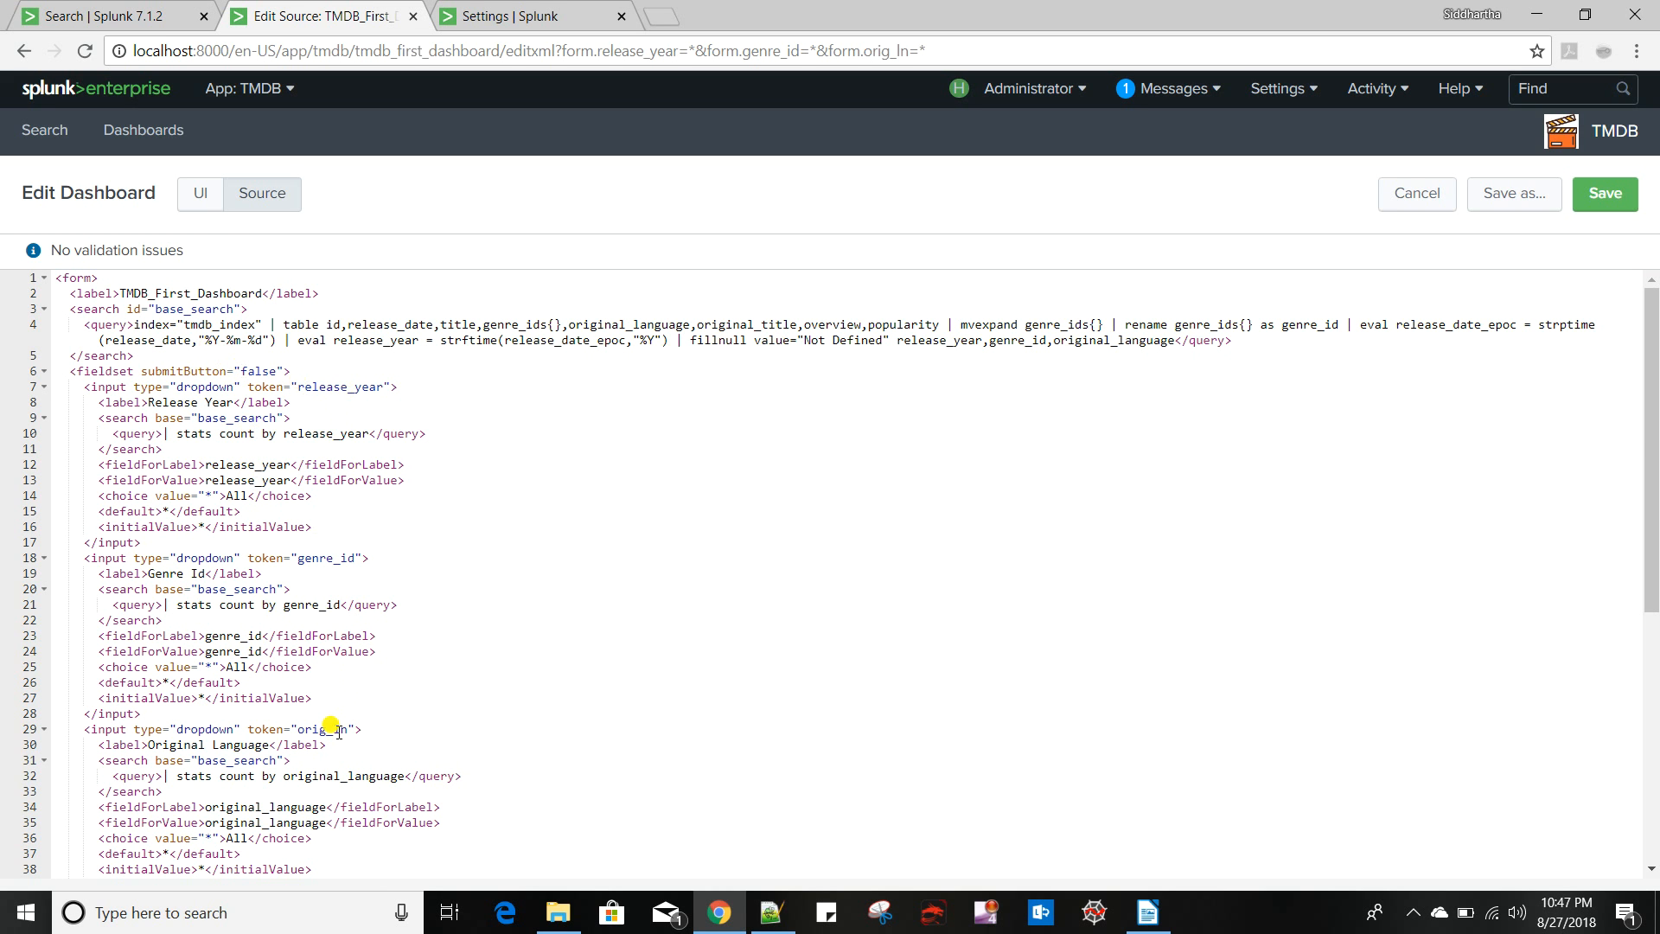
scroll(329, 724, "down", 4)
scroll(329, 725, "down", 2)
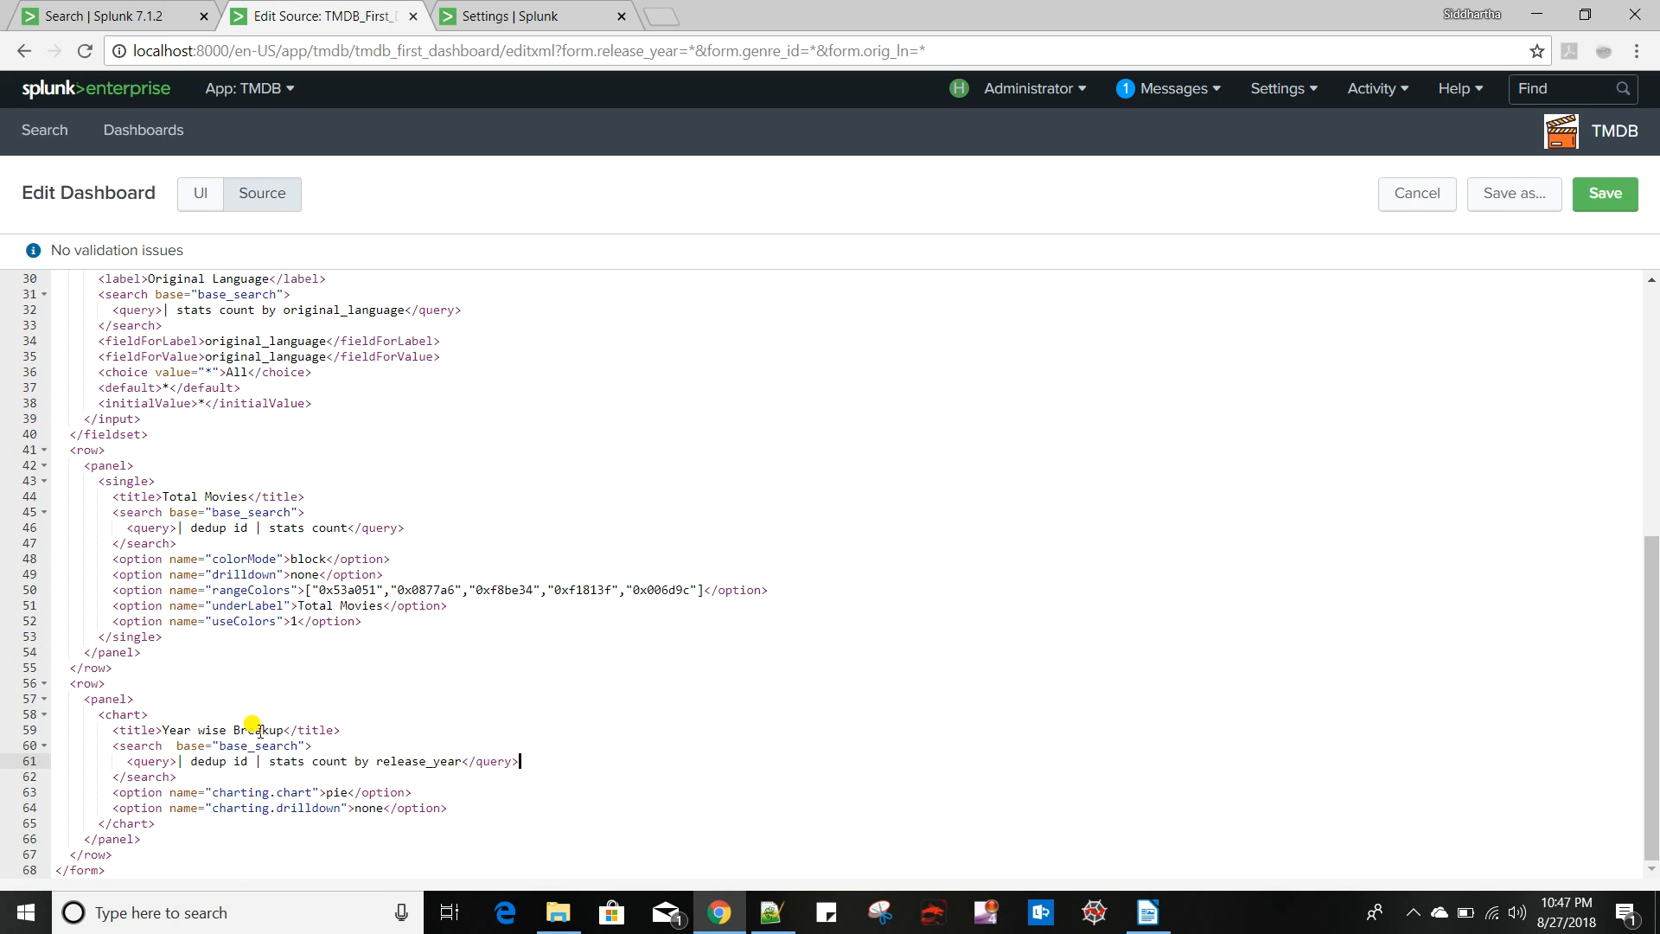
scroll(255, 728, "up", 1)
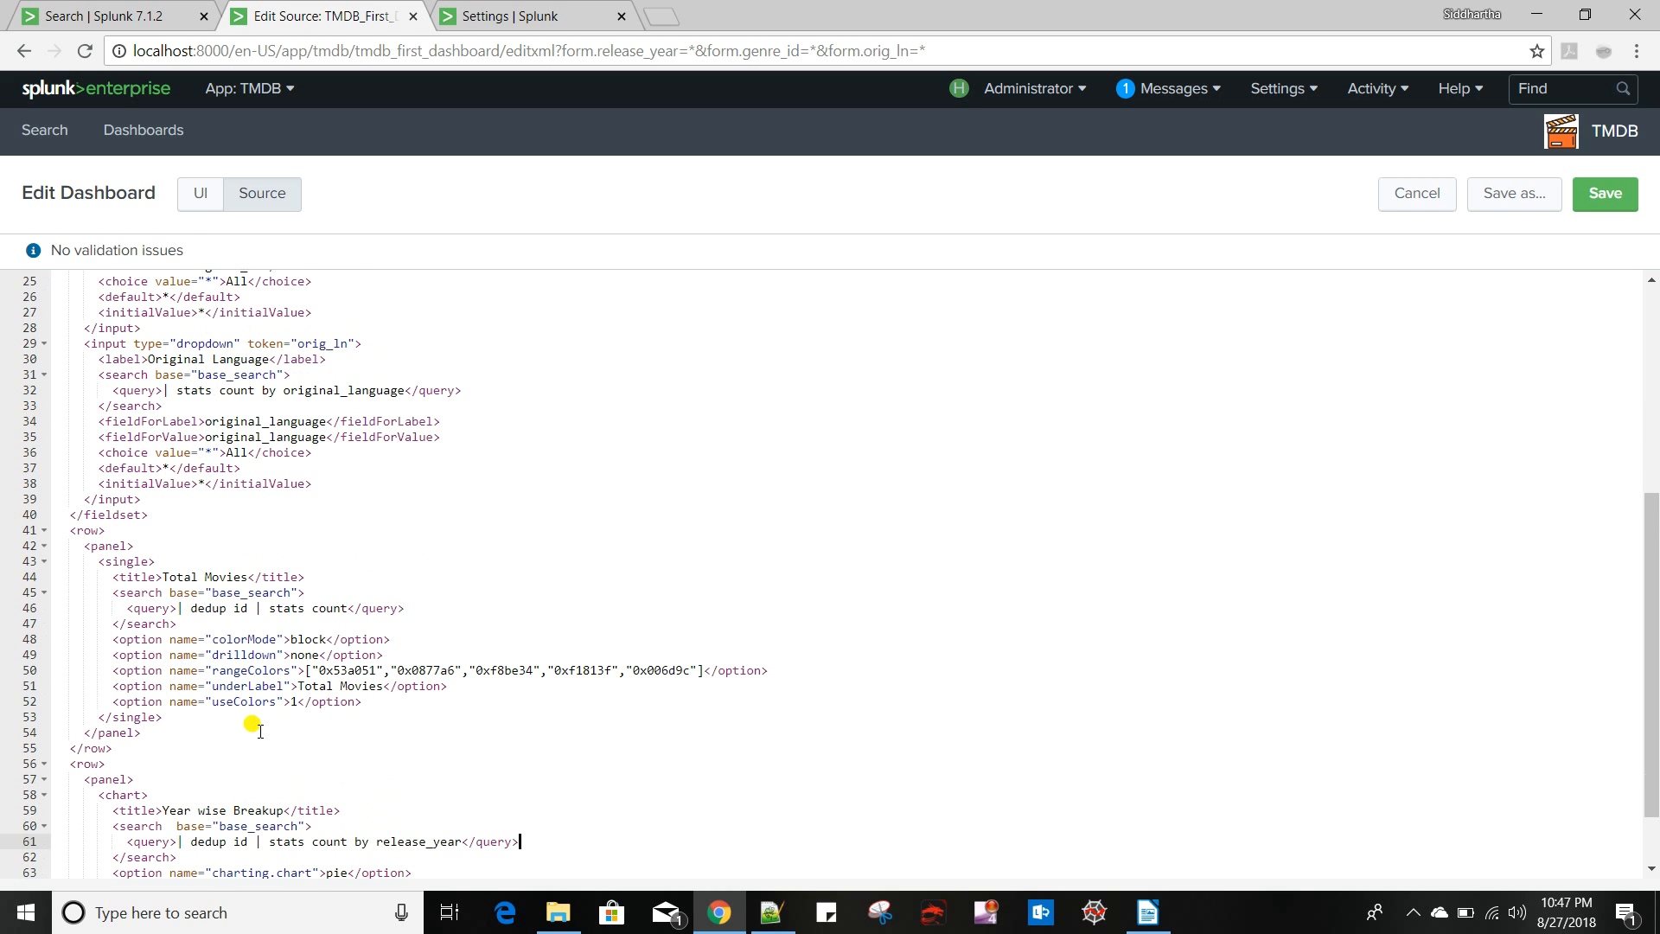
left_click(179, 608)
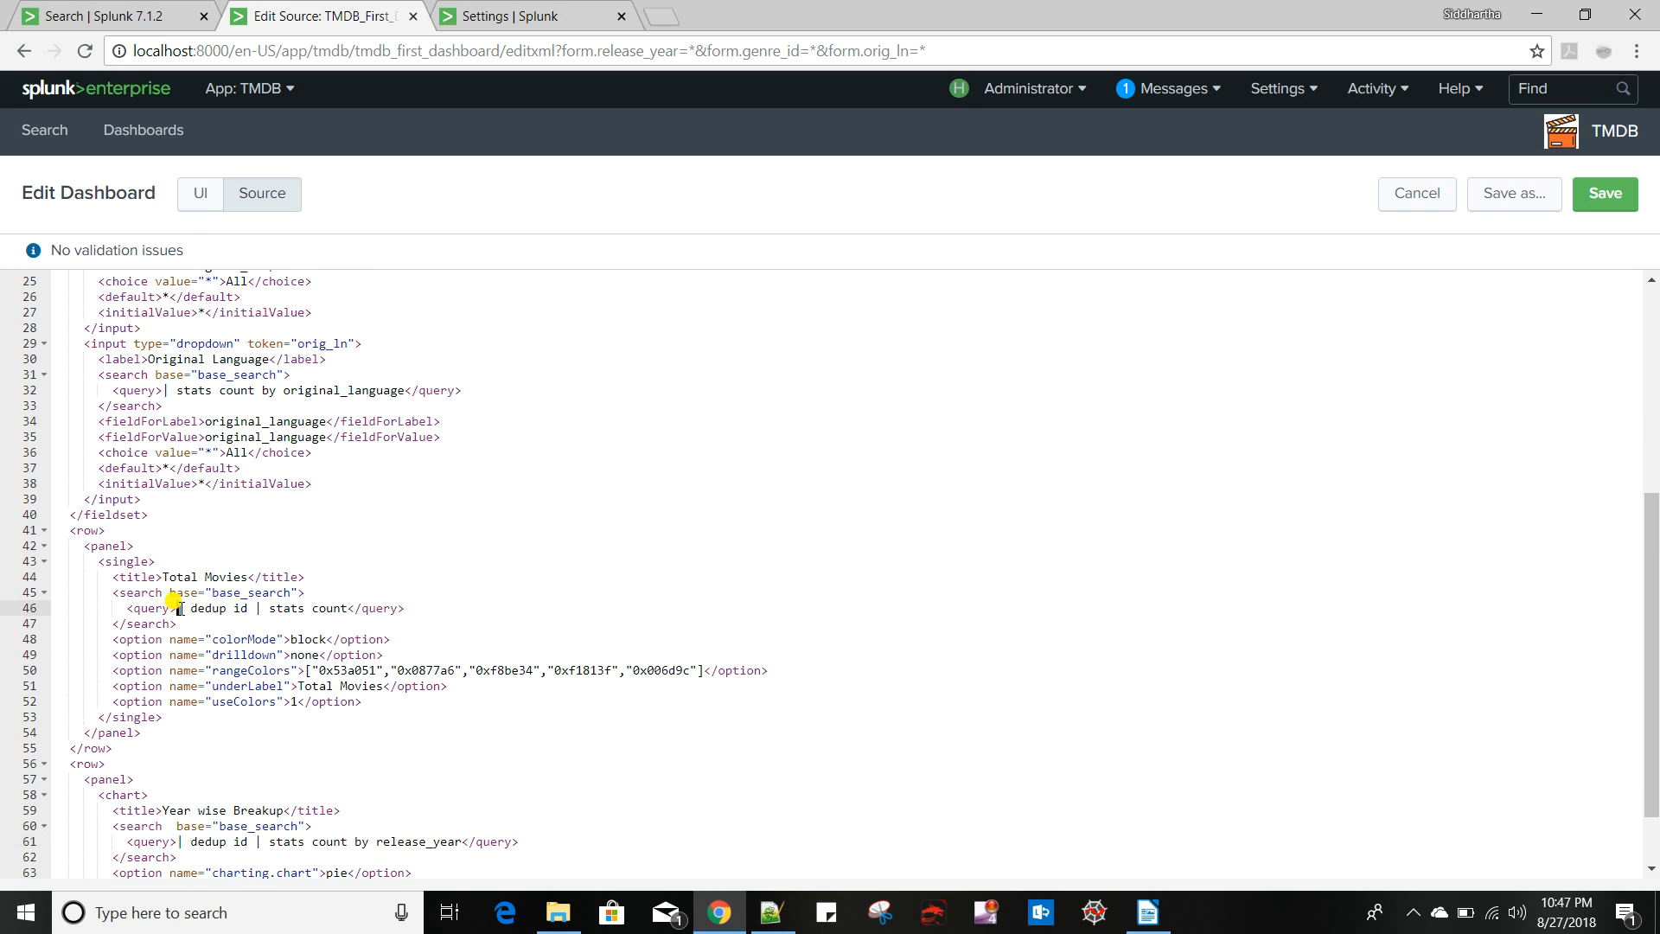
type("| search")
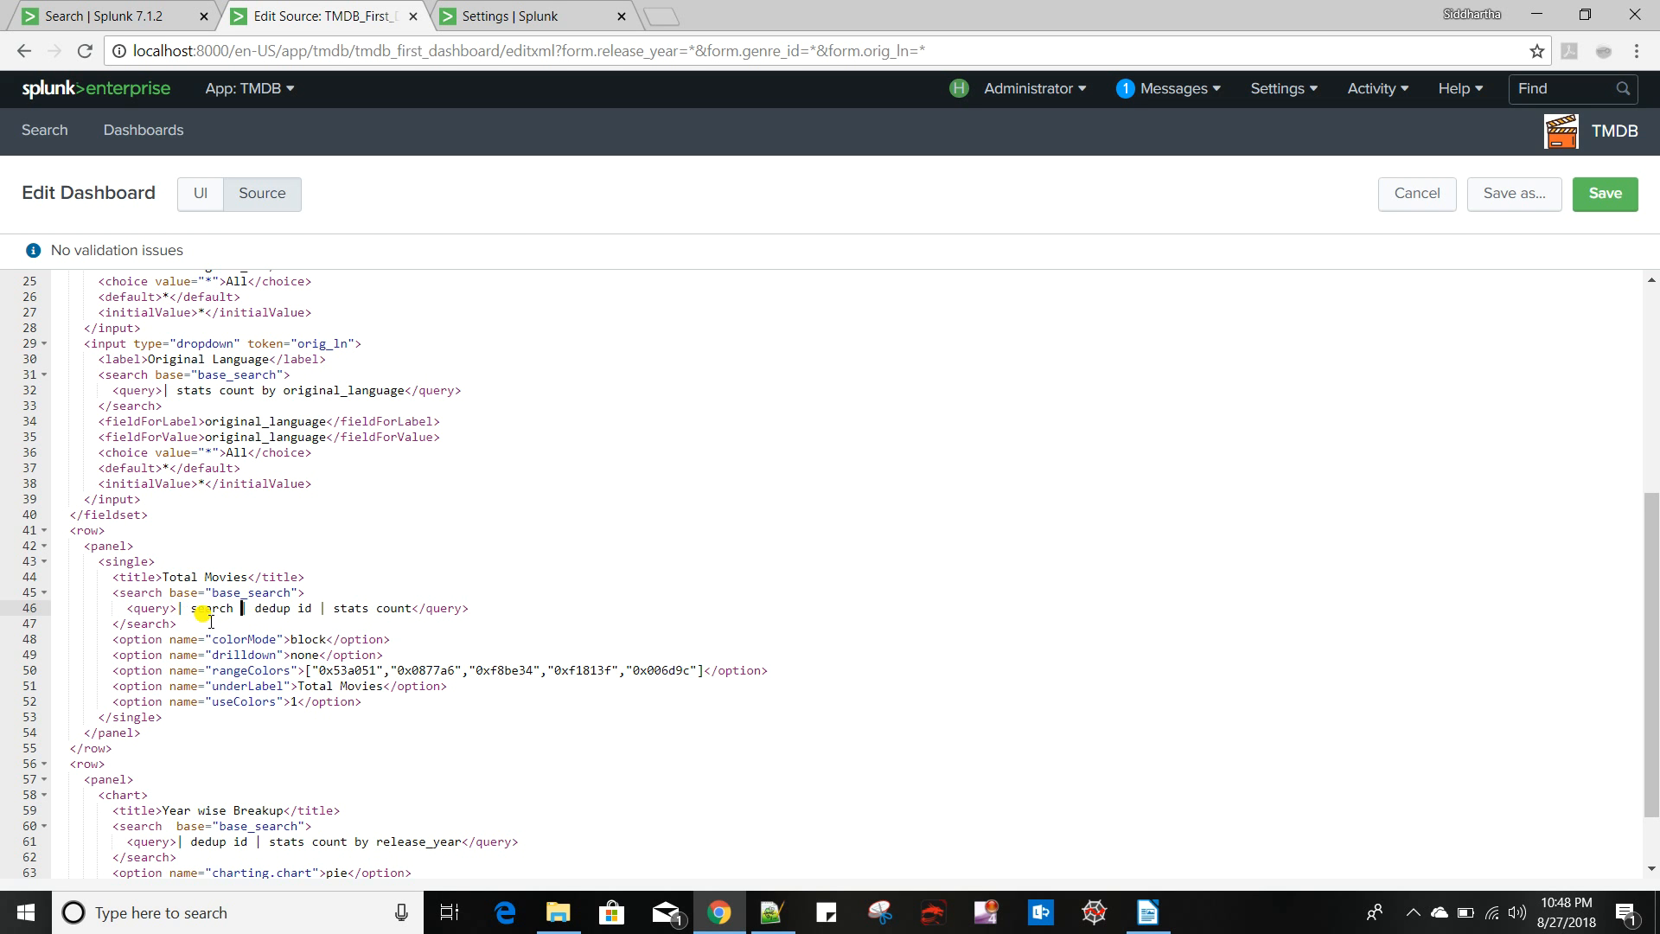
Copy the release_year field name from the base search after "| search" in the Total Movies query and append "= $$"
scroll(398, 670, "up", 5)
scroll(397, 671, "down", 5)
scroll(393, 667, "up", 5)
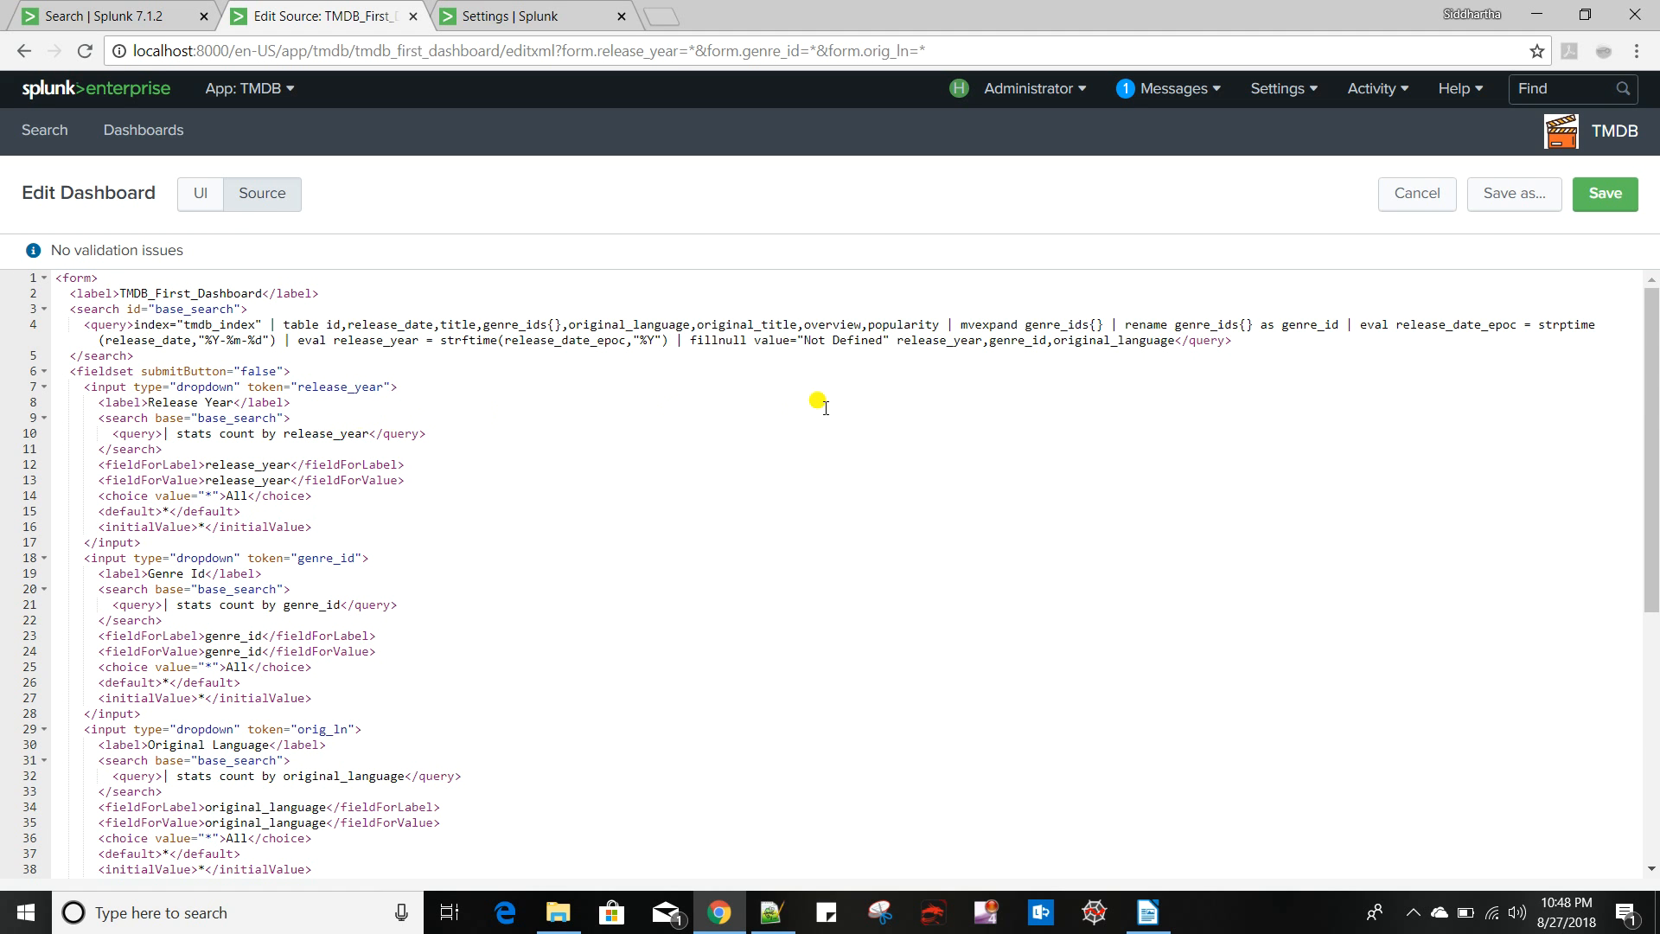
left_click(911, 337)
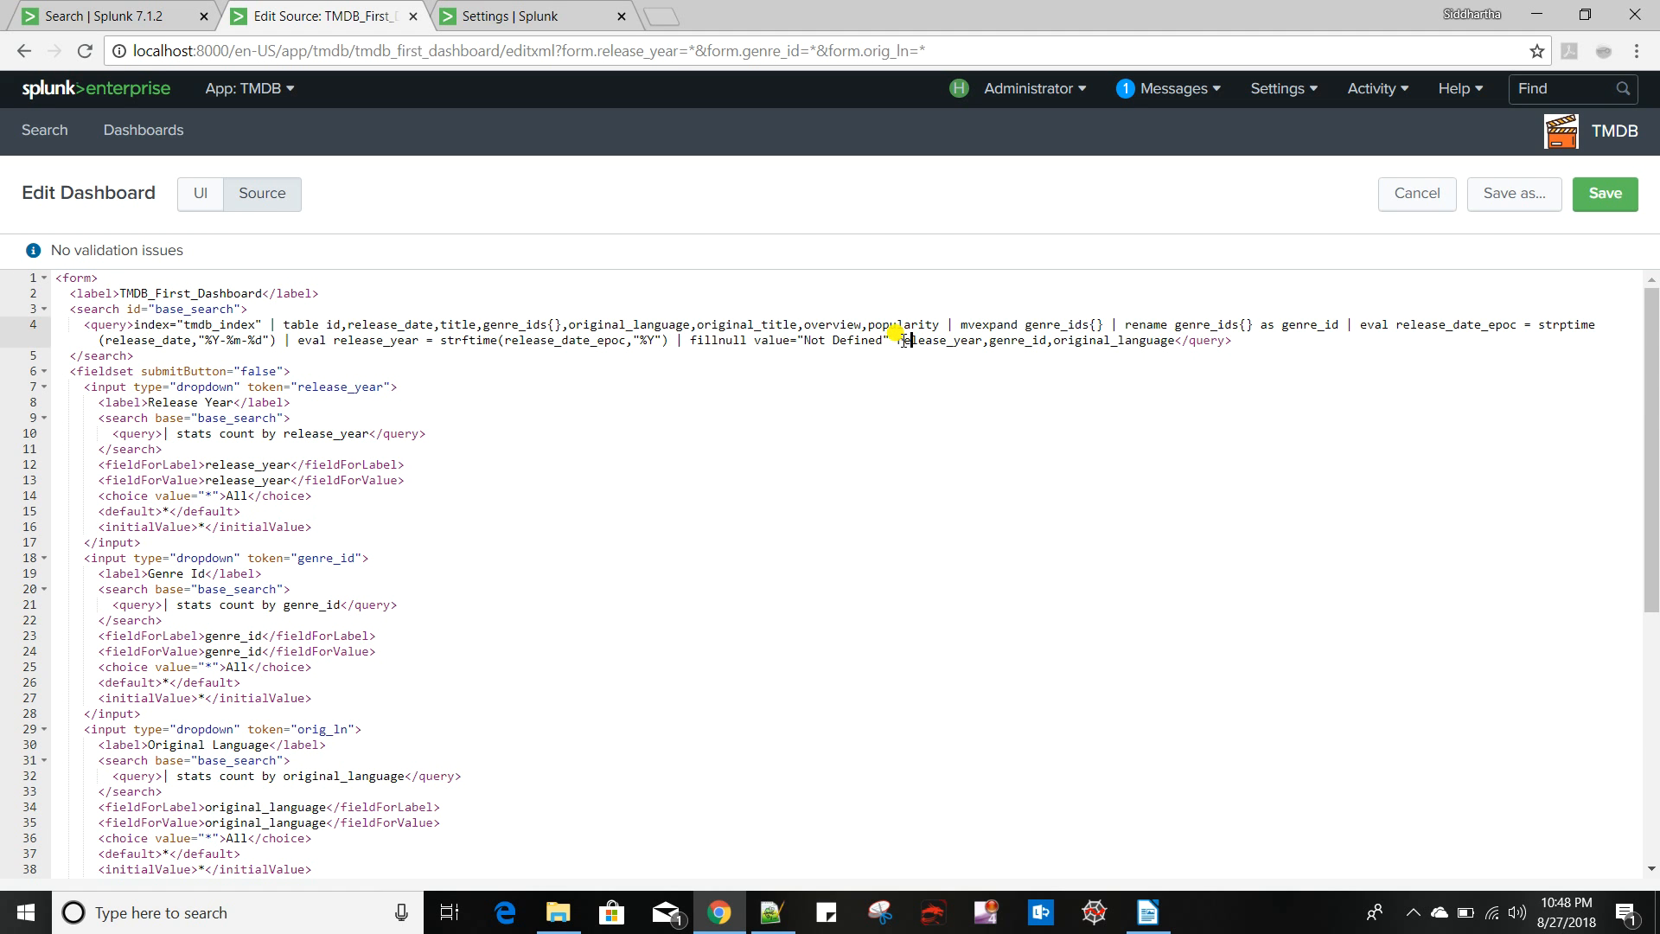
left_click_drag(899, 342, 982, 340)
key("ctrl+c")
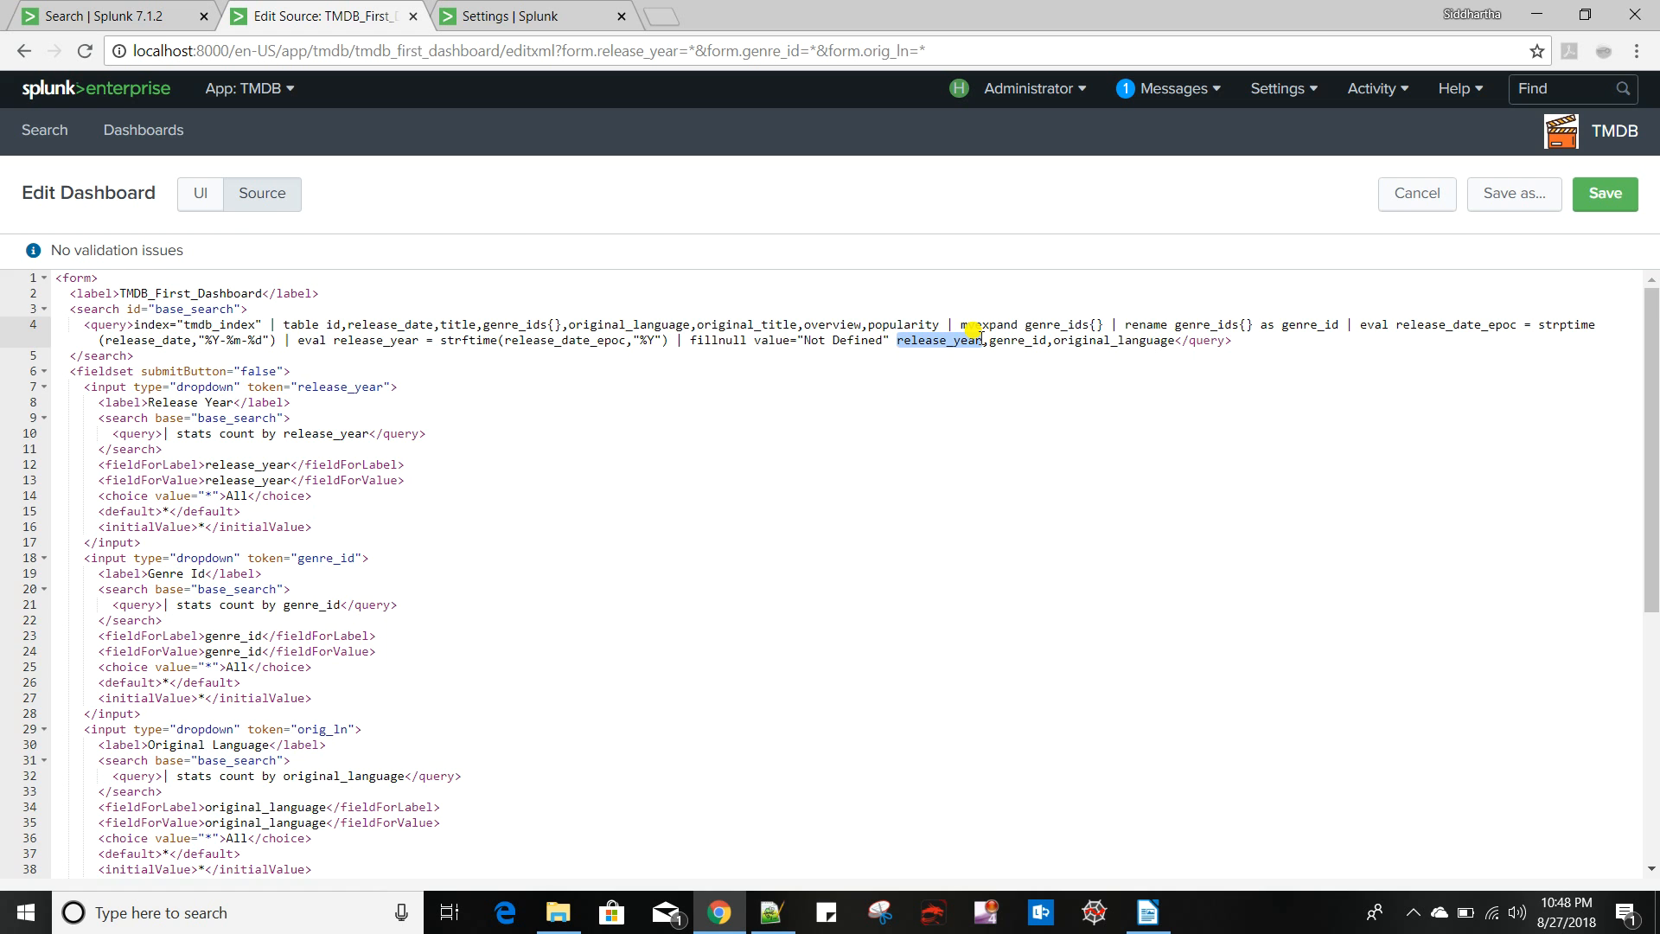
scroll(463, 593, "down", 5)
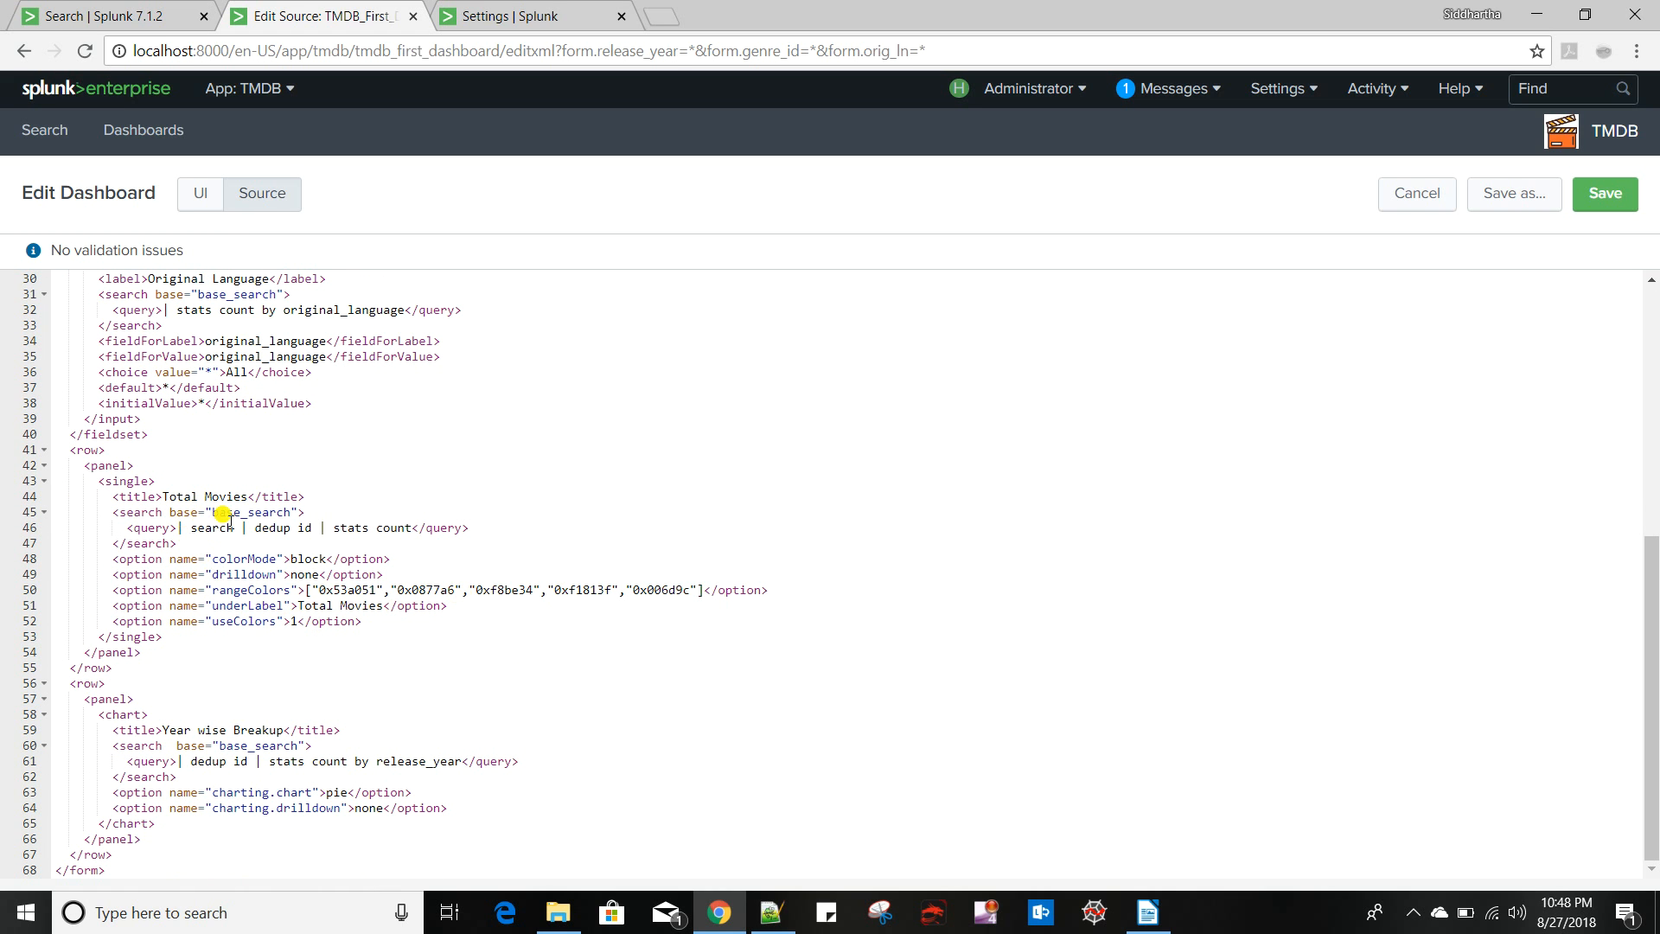
left_click(240, 523)
key("ctrl+v")
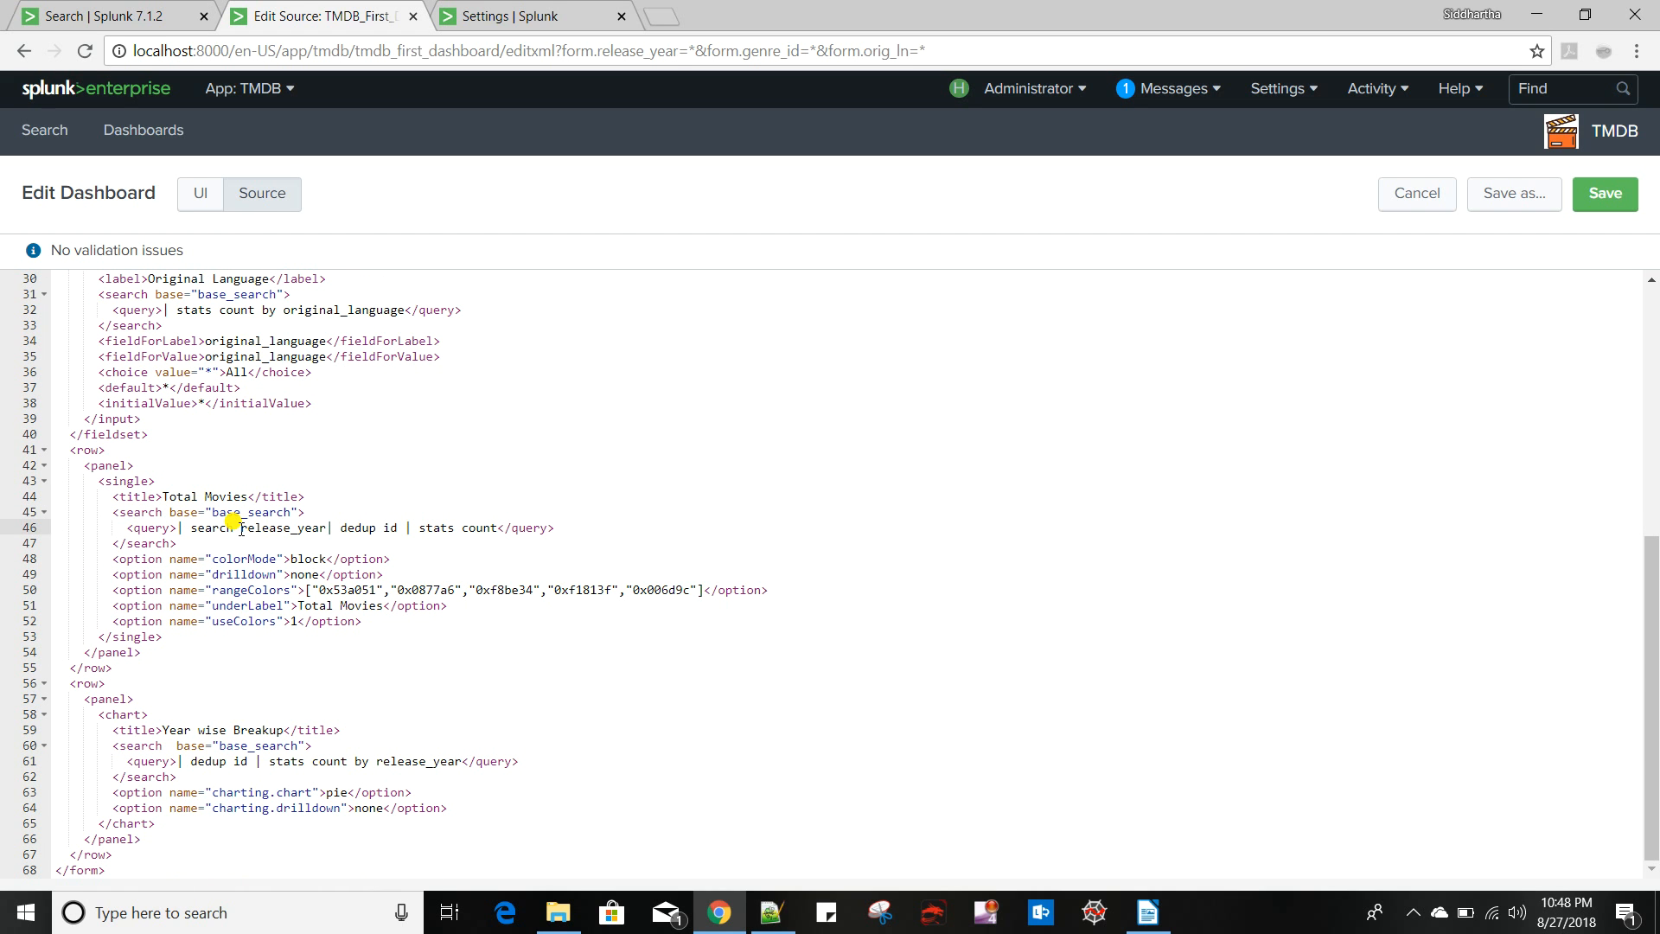
type("= $$")
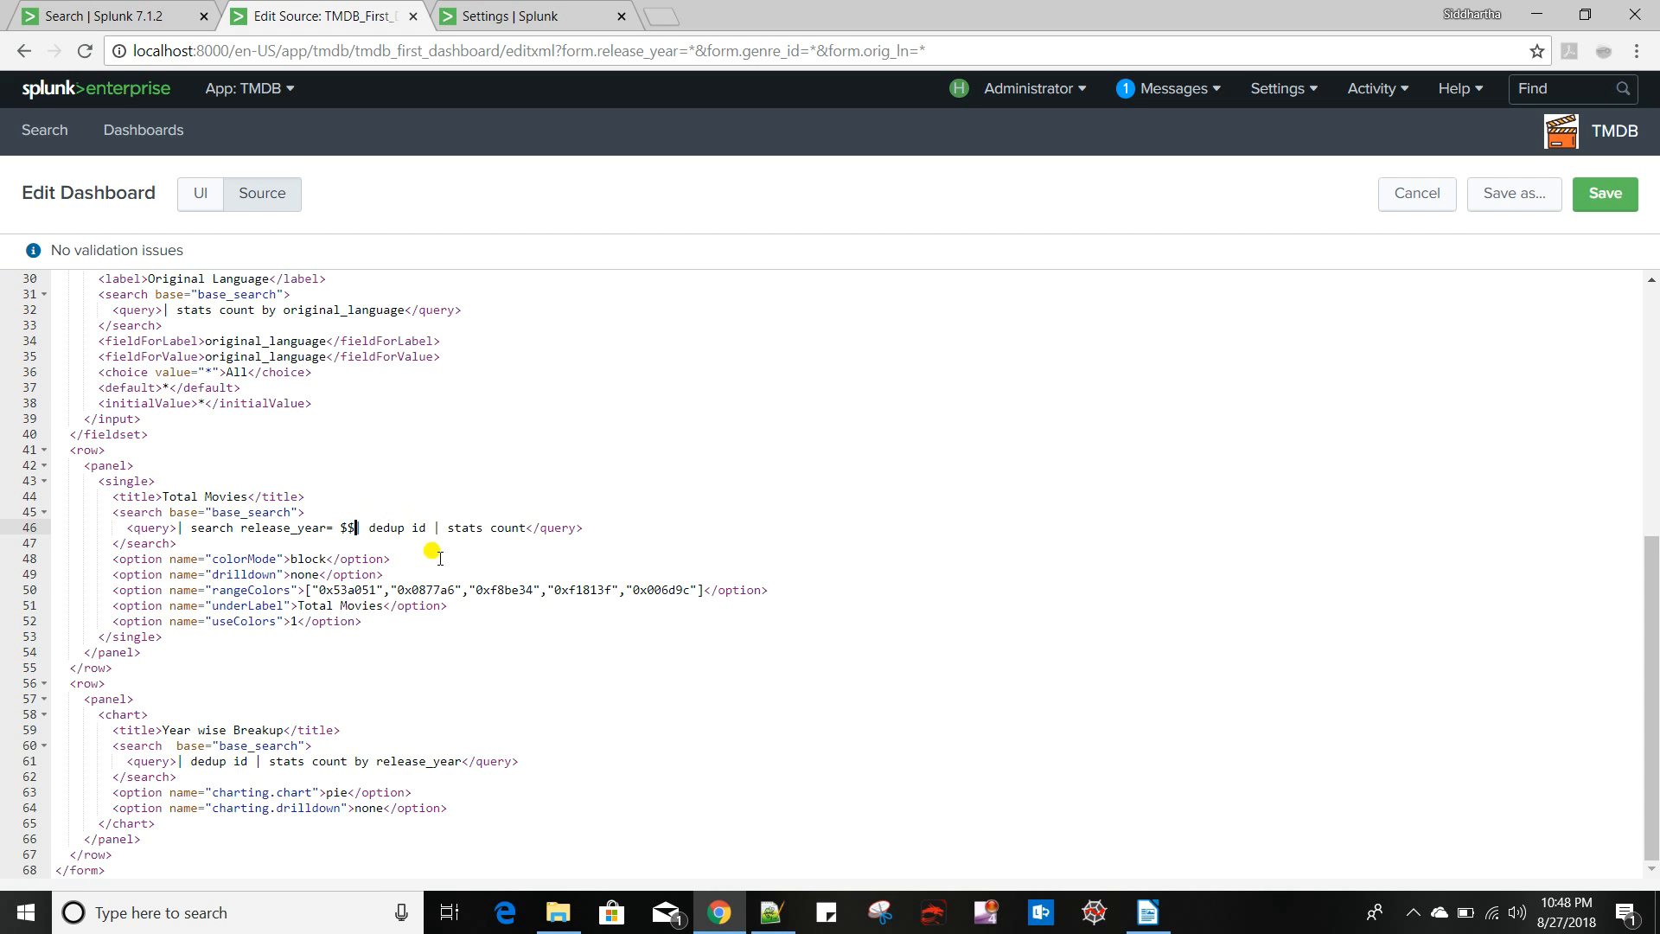
Copy the Release Year dropdown's token release_year between the dollar signs in the Total Movies query, followed by a space
scroll(433, 558, "up", 5)
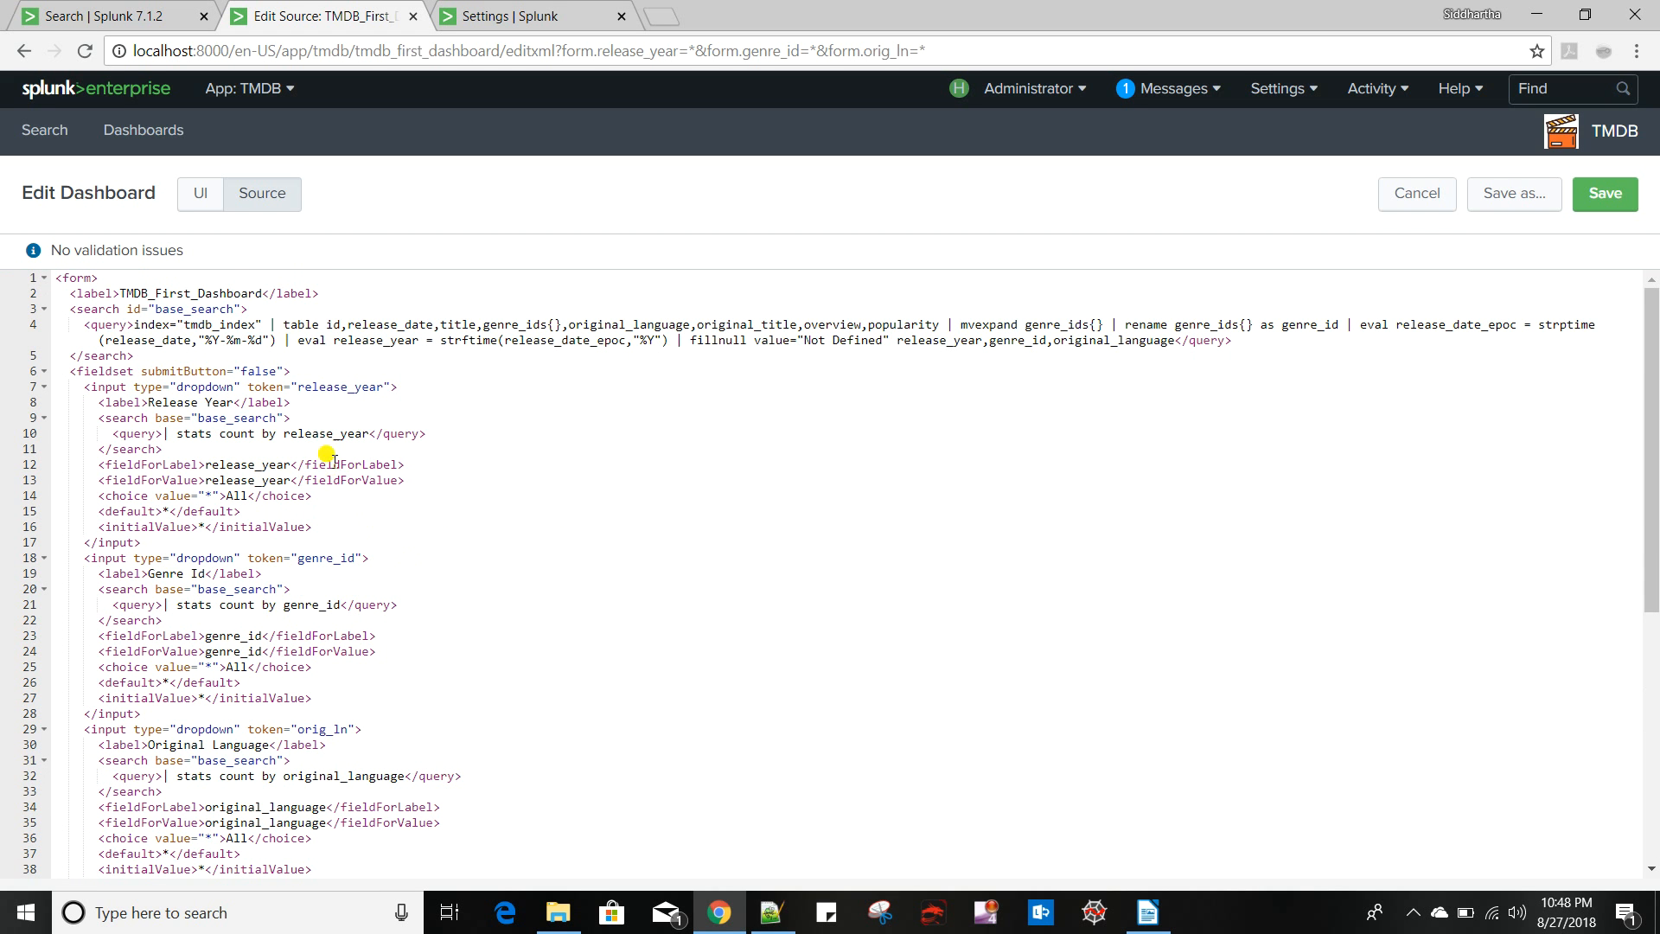
left_click_drag(298, 387, 378, 387)
key("ctrl+c")
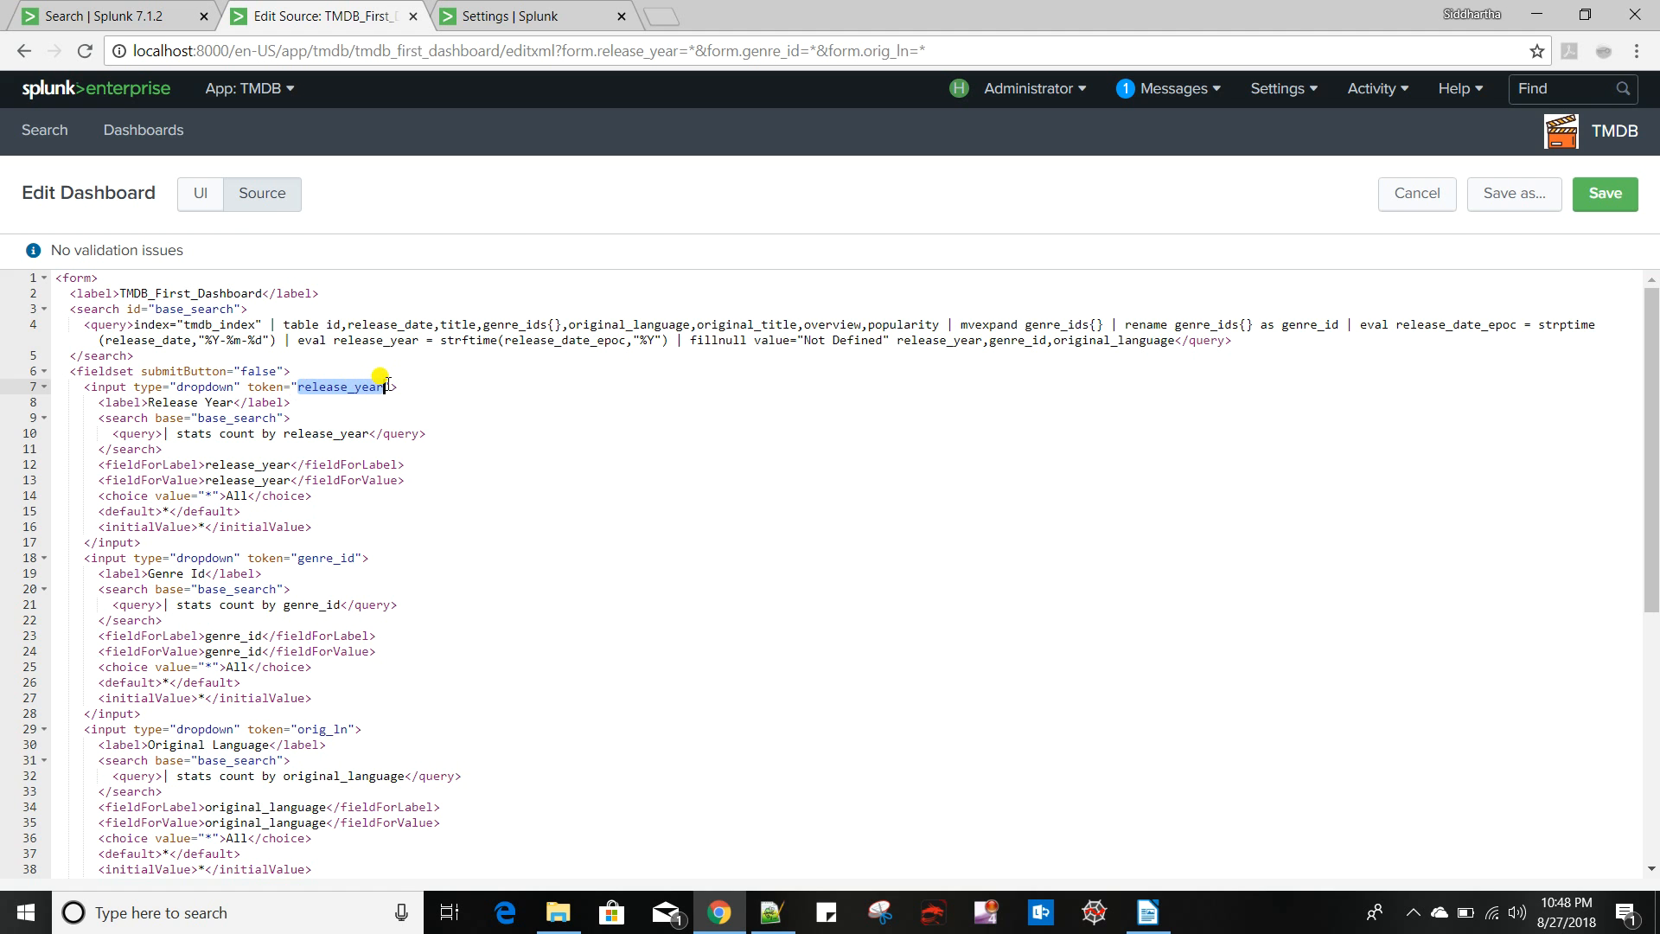
scroll(419, 615, "down", 4)
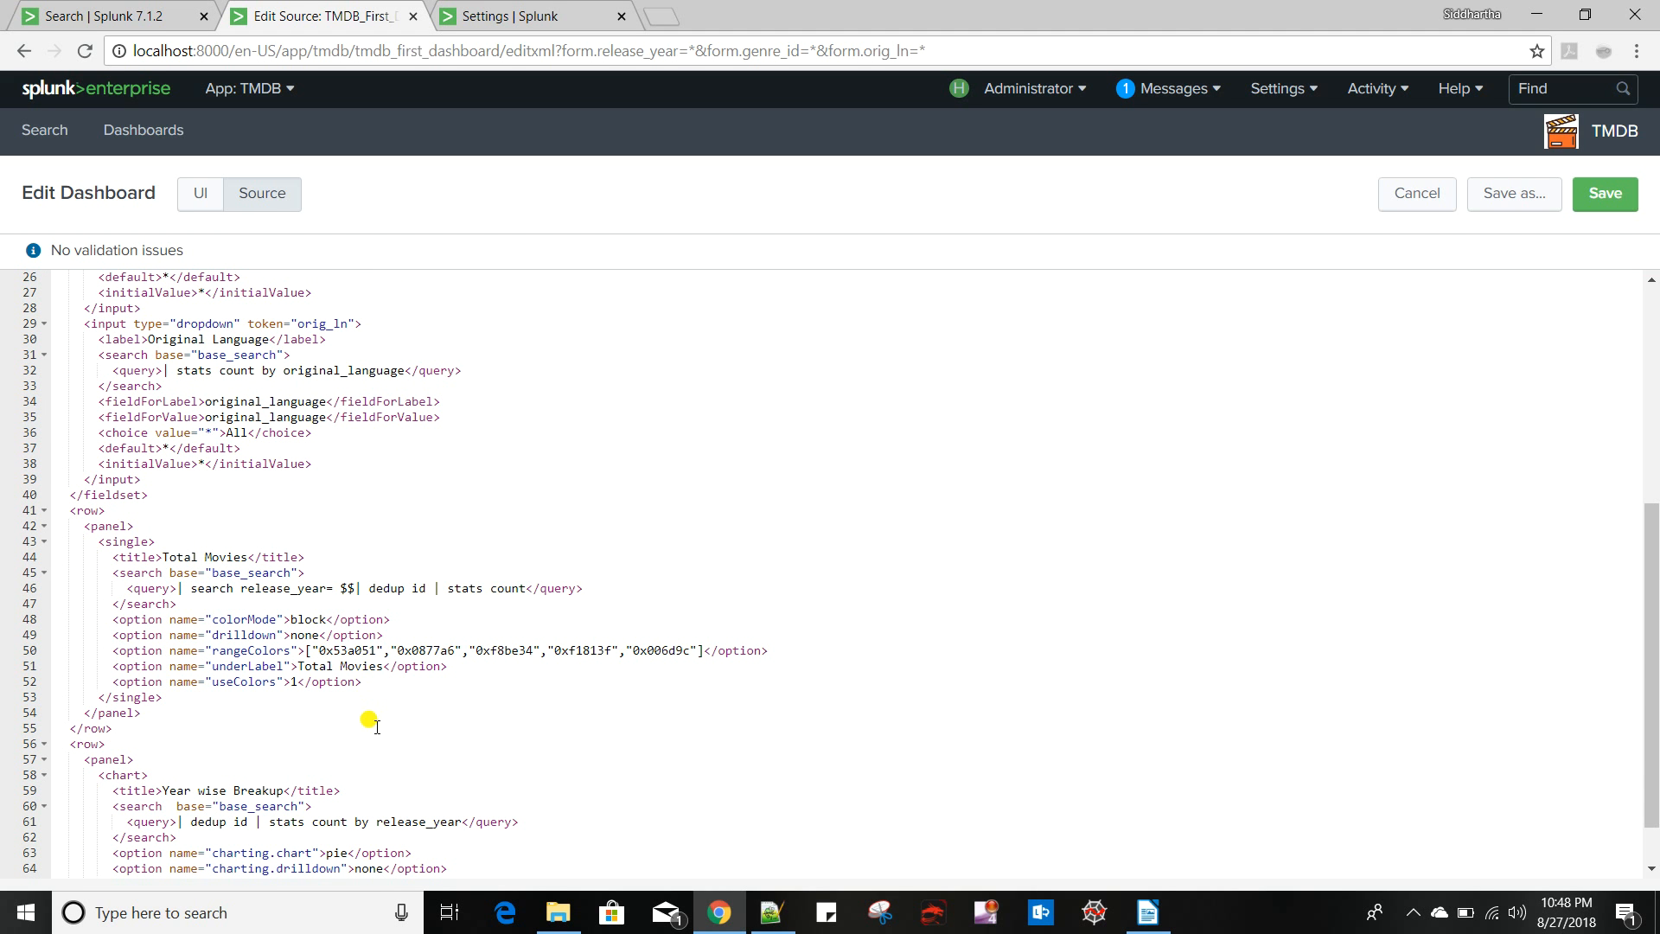
left_click(347, 588)
key("ctrl+v")
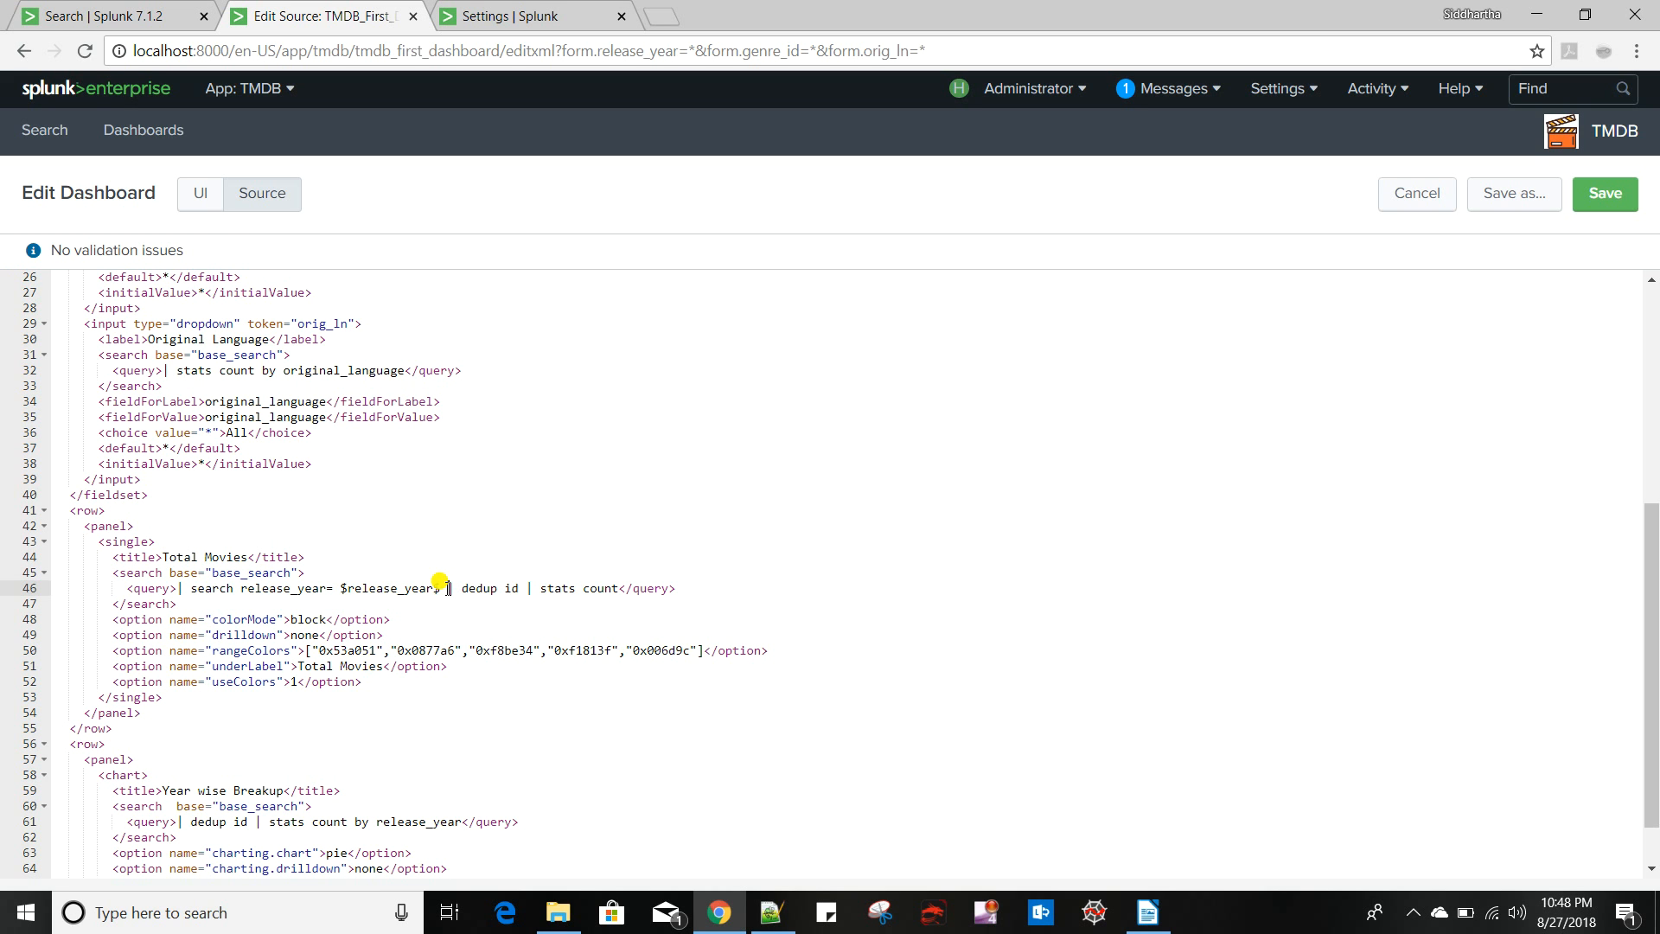
Copy genre_id from the base search after $release_year$ in the Total Movies query and append "=$$"
scroll(440, 580, "up", 4)
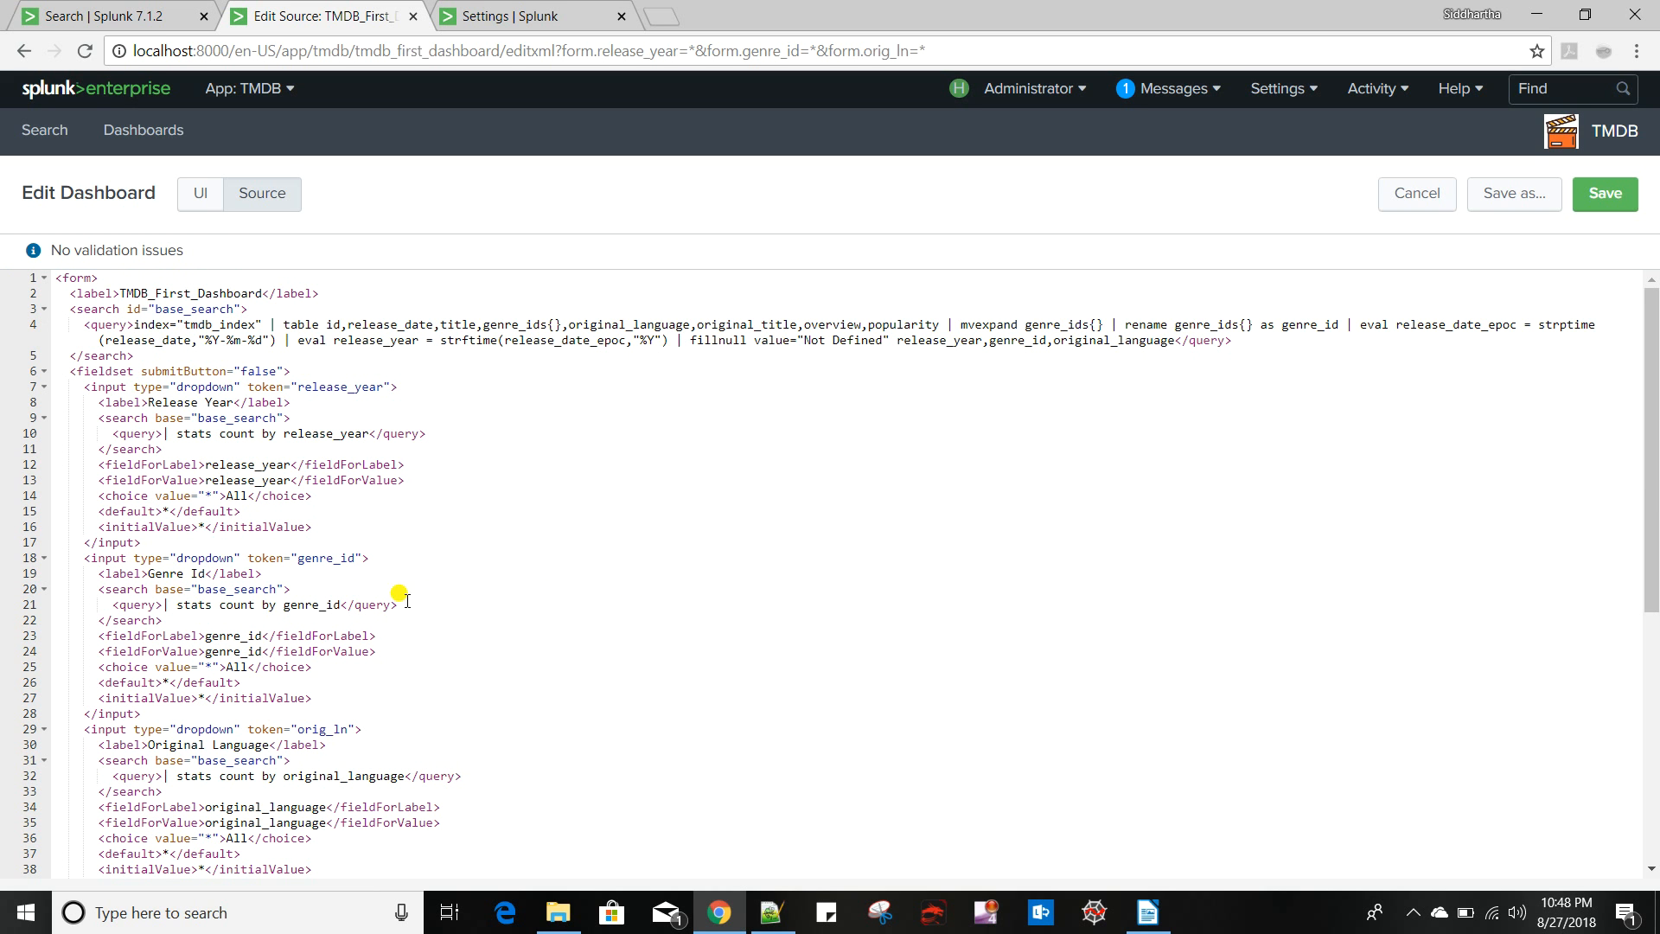
left_click_drag(1282, 324, 1331, 325)
key("ctrl+c")
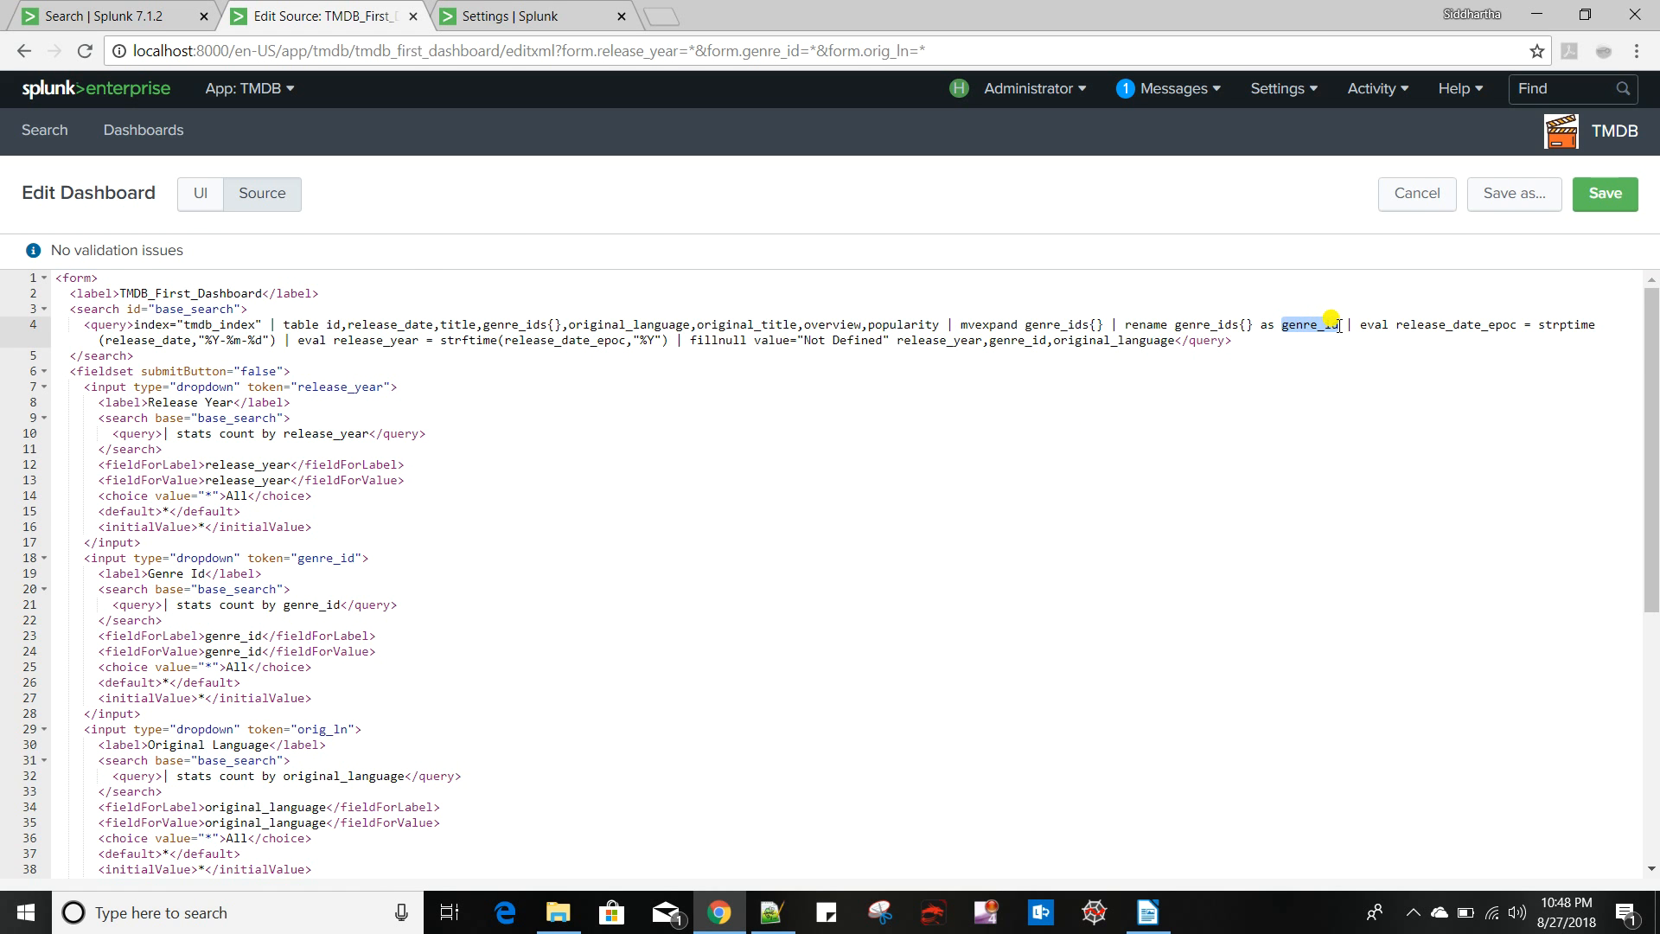
scroll(655, 623, "down", 5)
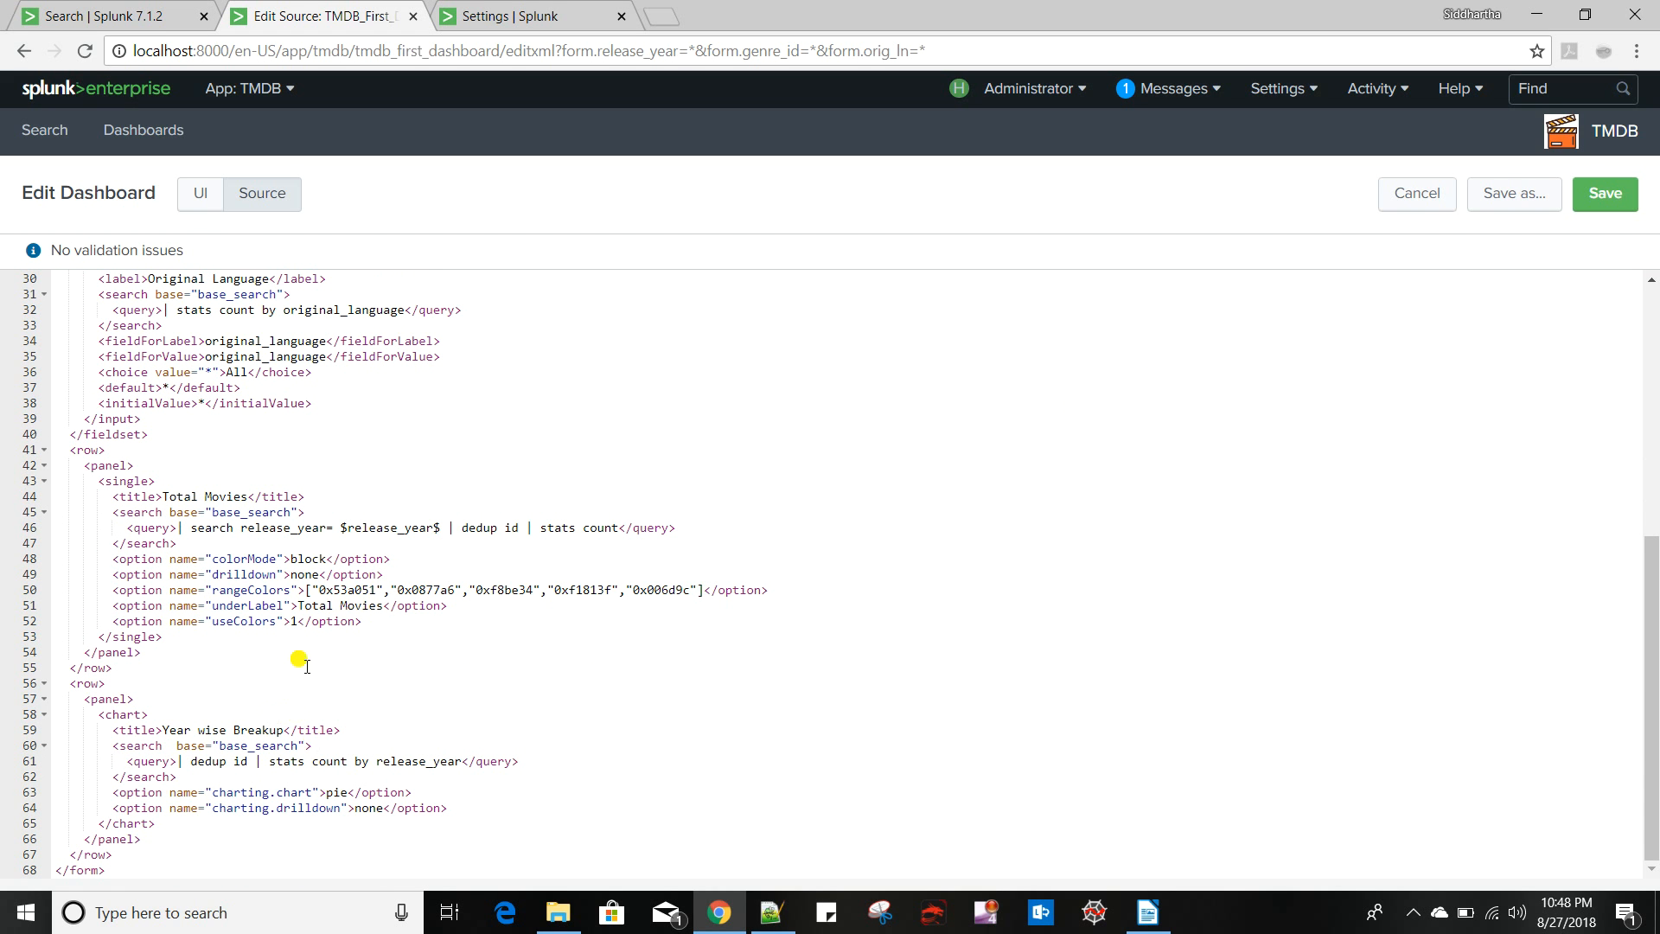
left_click(446, 527)
key("ctrl+v")
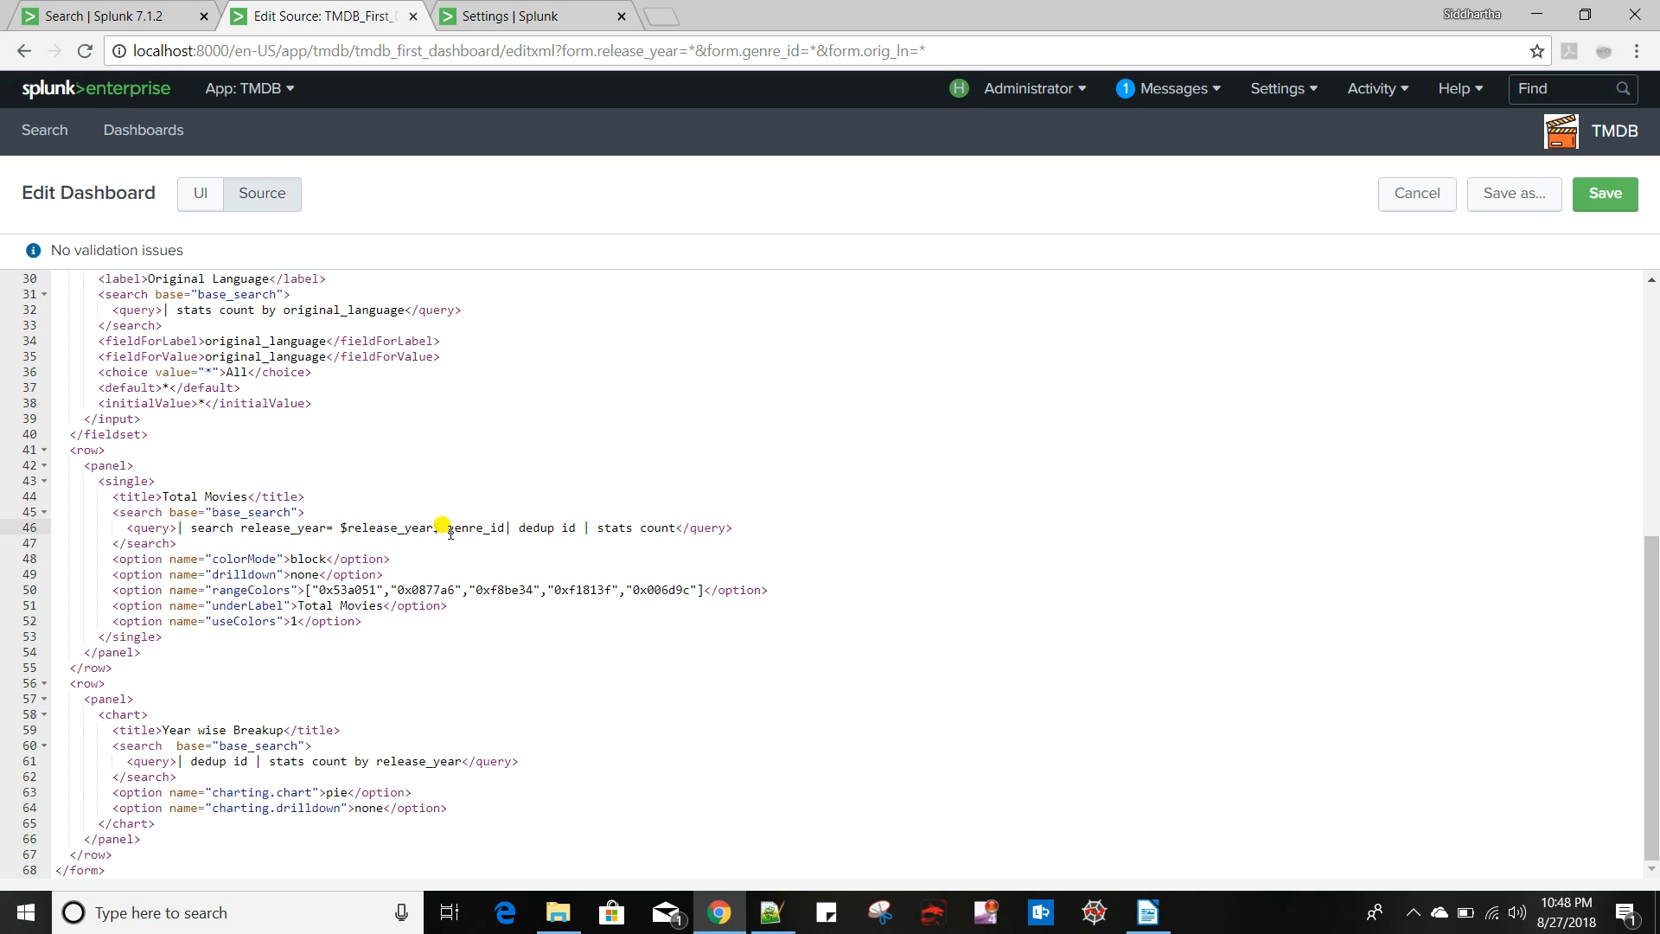
type("=$$")
Copy the Genre Id dropdown's token genre_id between the empty dollar signs in the Total Movies query
scroll(446, 529, "up", 5)
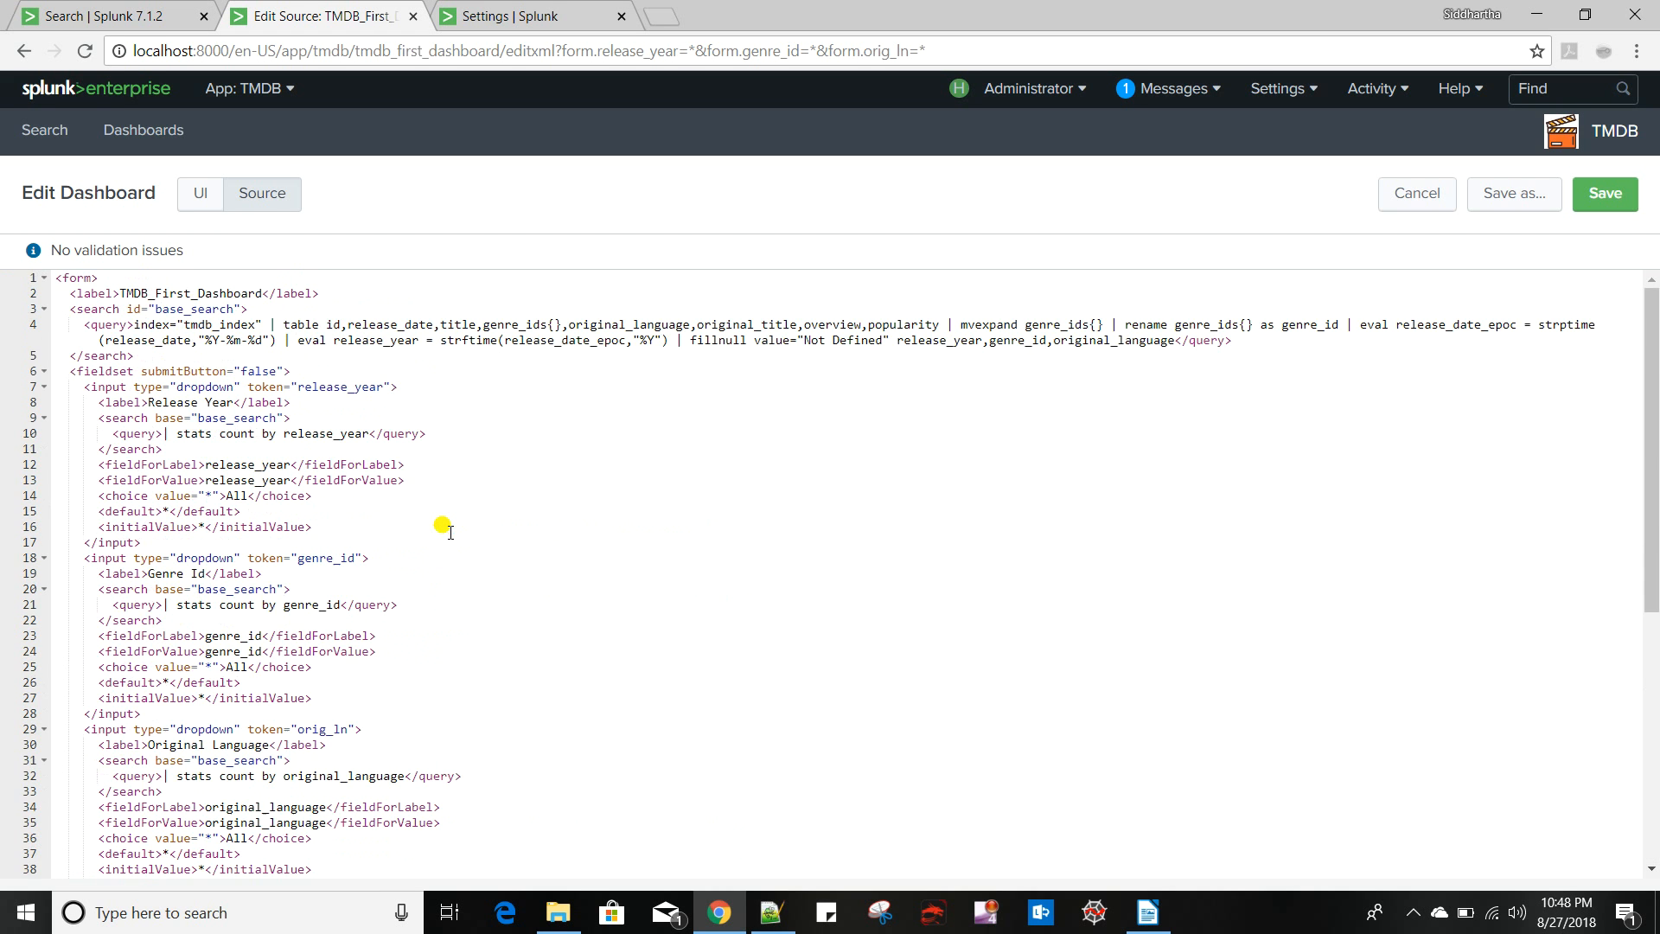
left_click_drag(298, 558, 350, 558)
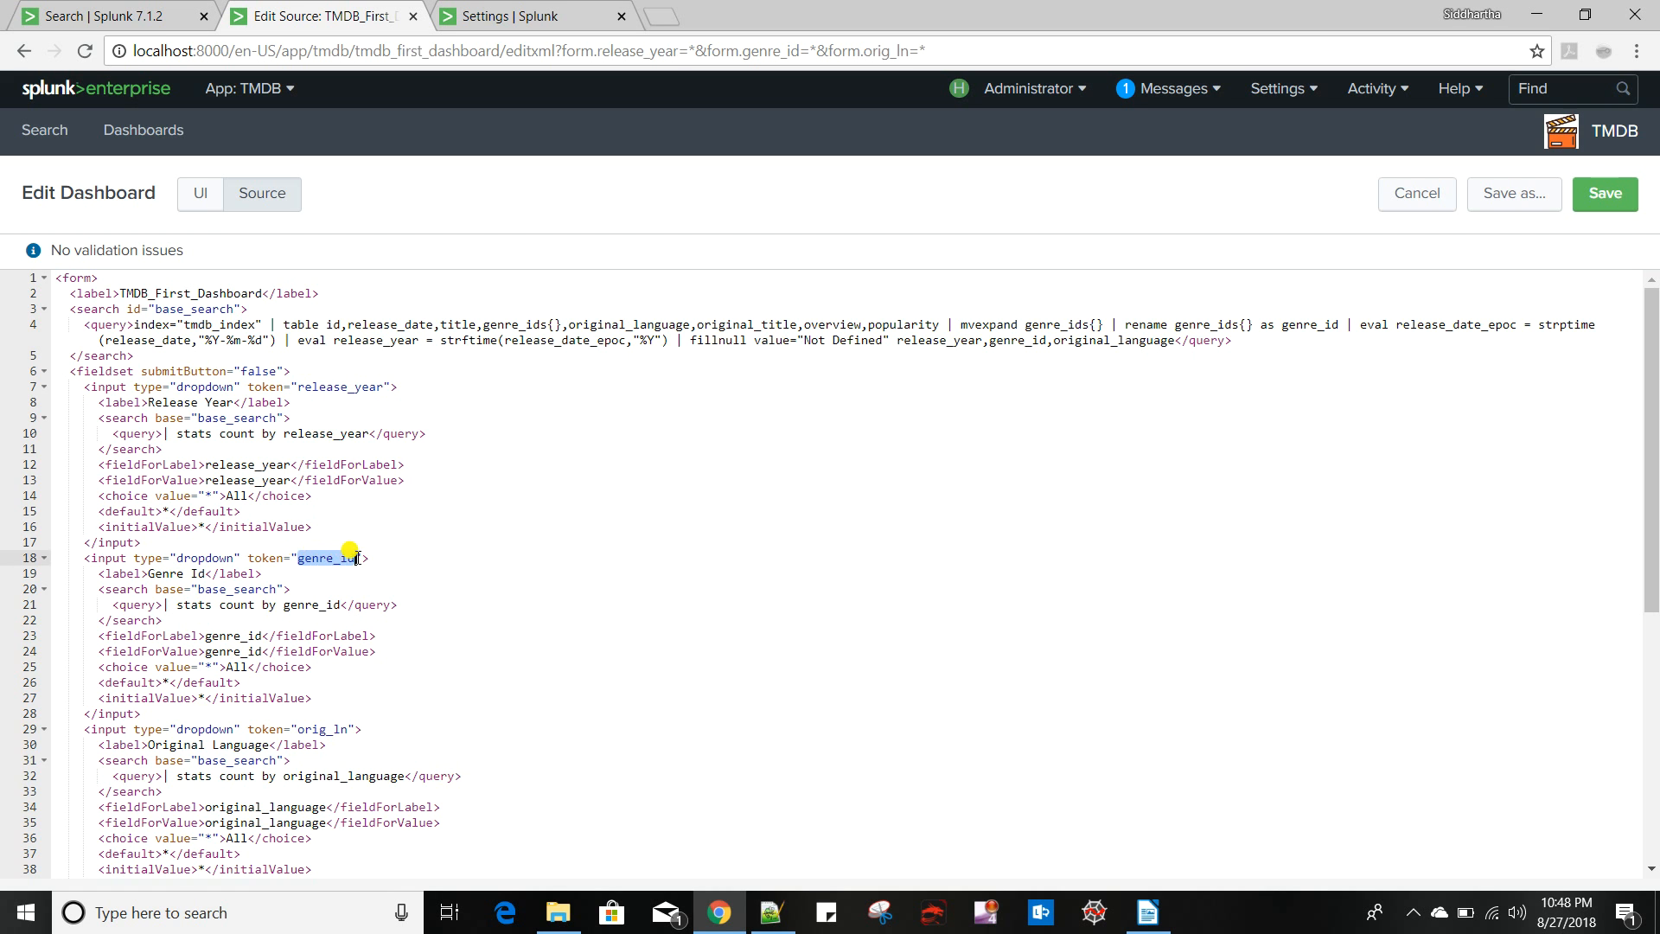
scroll(435, 742, "down", 3)
left_click(518, 670)
key("ctrl+v")
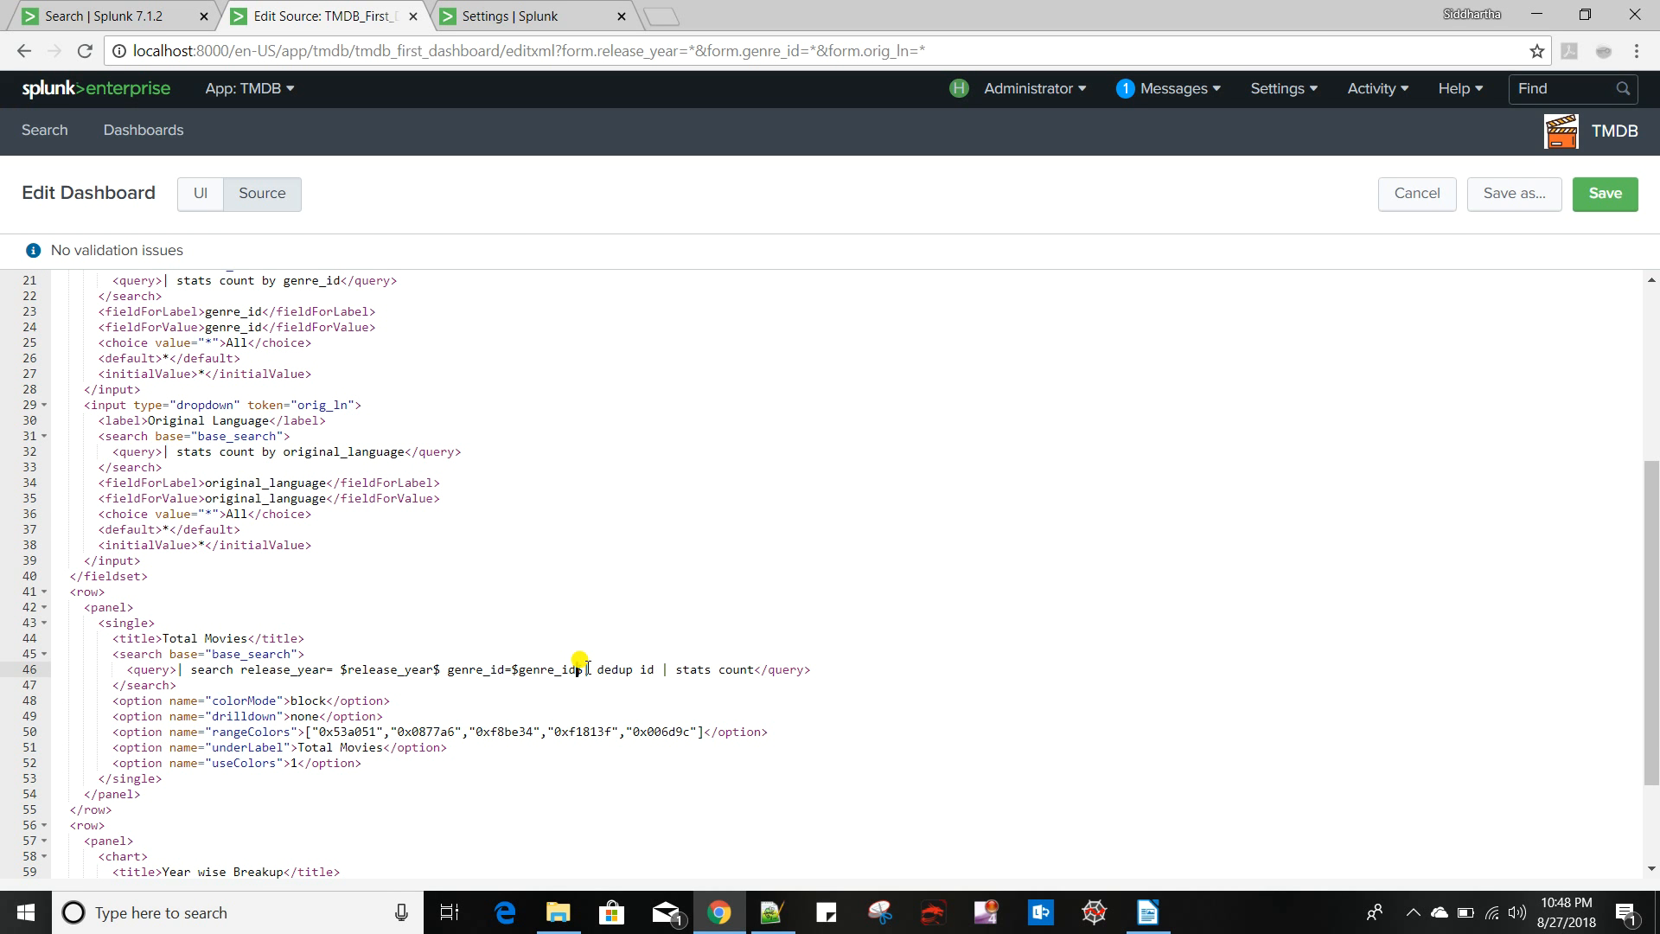
Copy the original_language field name after $genre_id$ in the Total Movies query and append "=$$"
left_click_drag(206, 482, 327, 482)
key("ctrl+c")
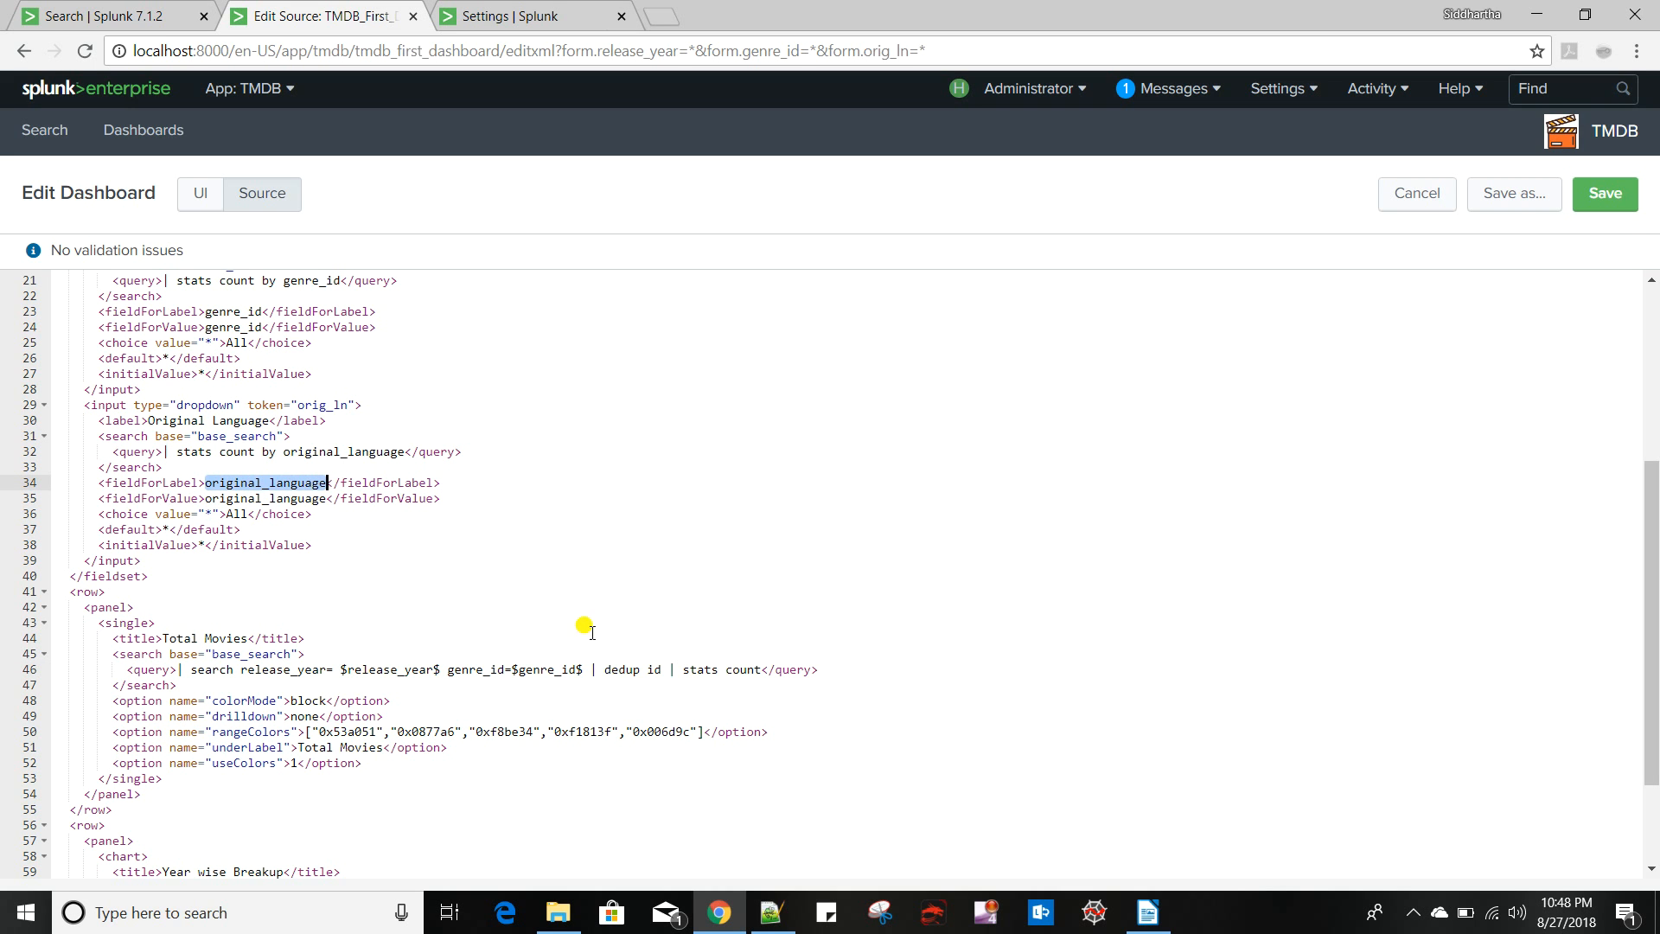
left_click(581, 670)
key("ctrl+v")
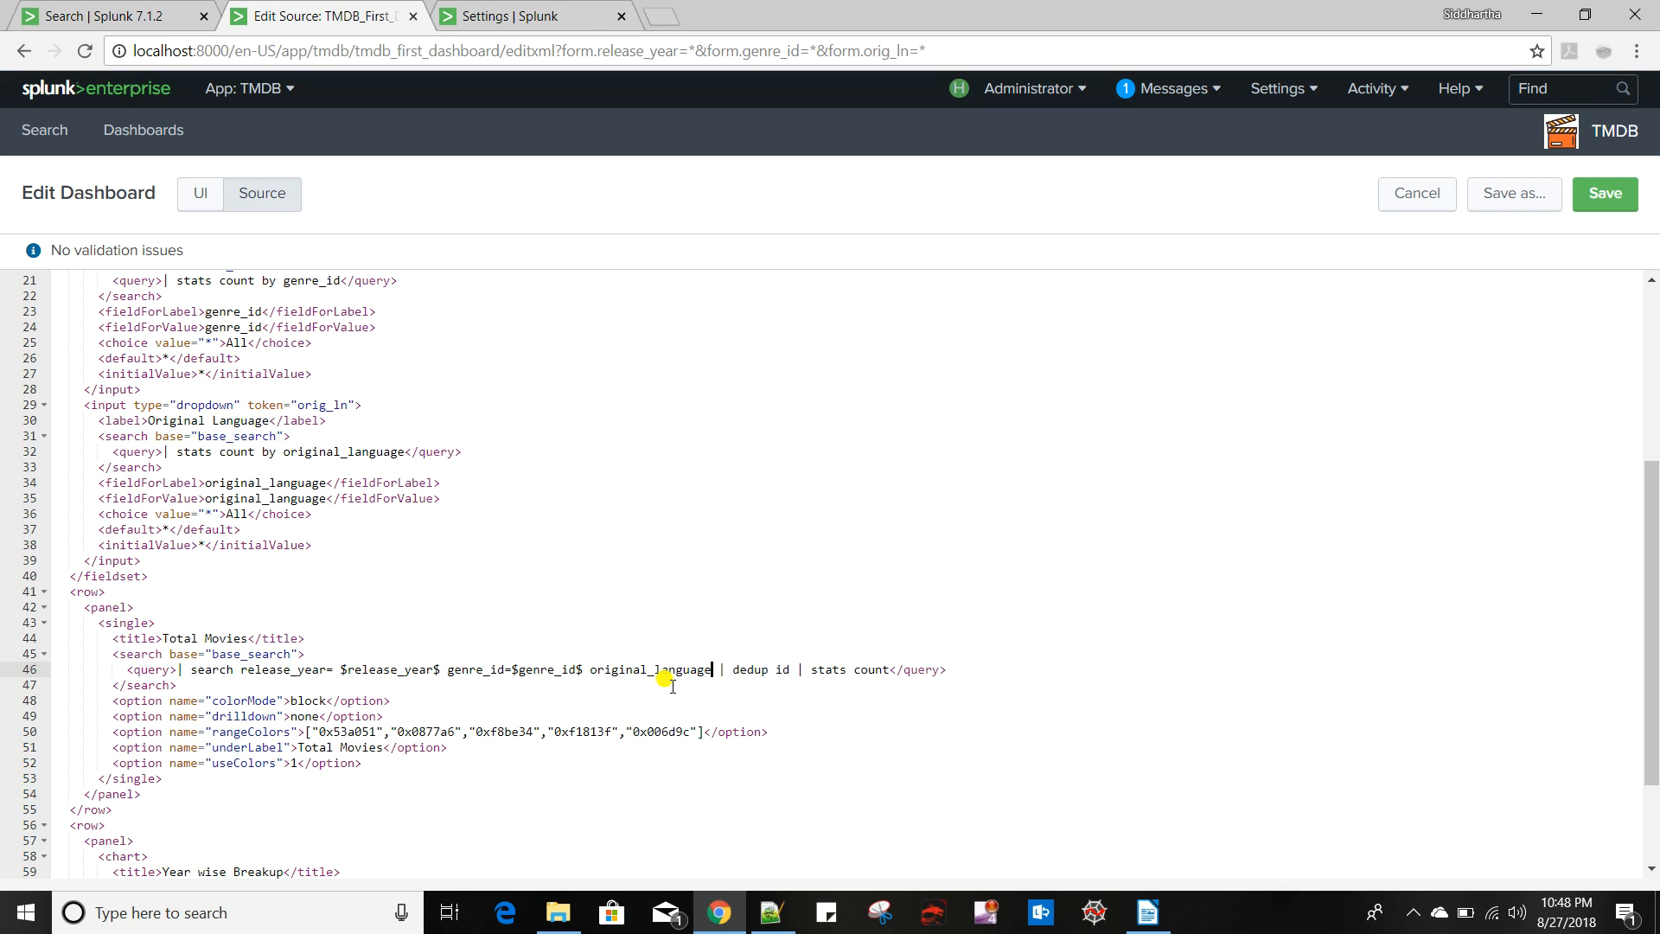
type("=")
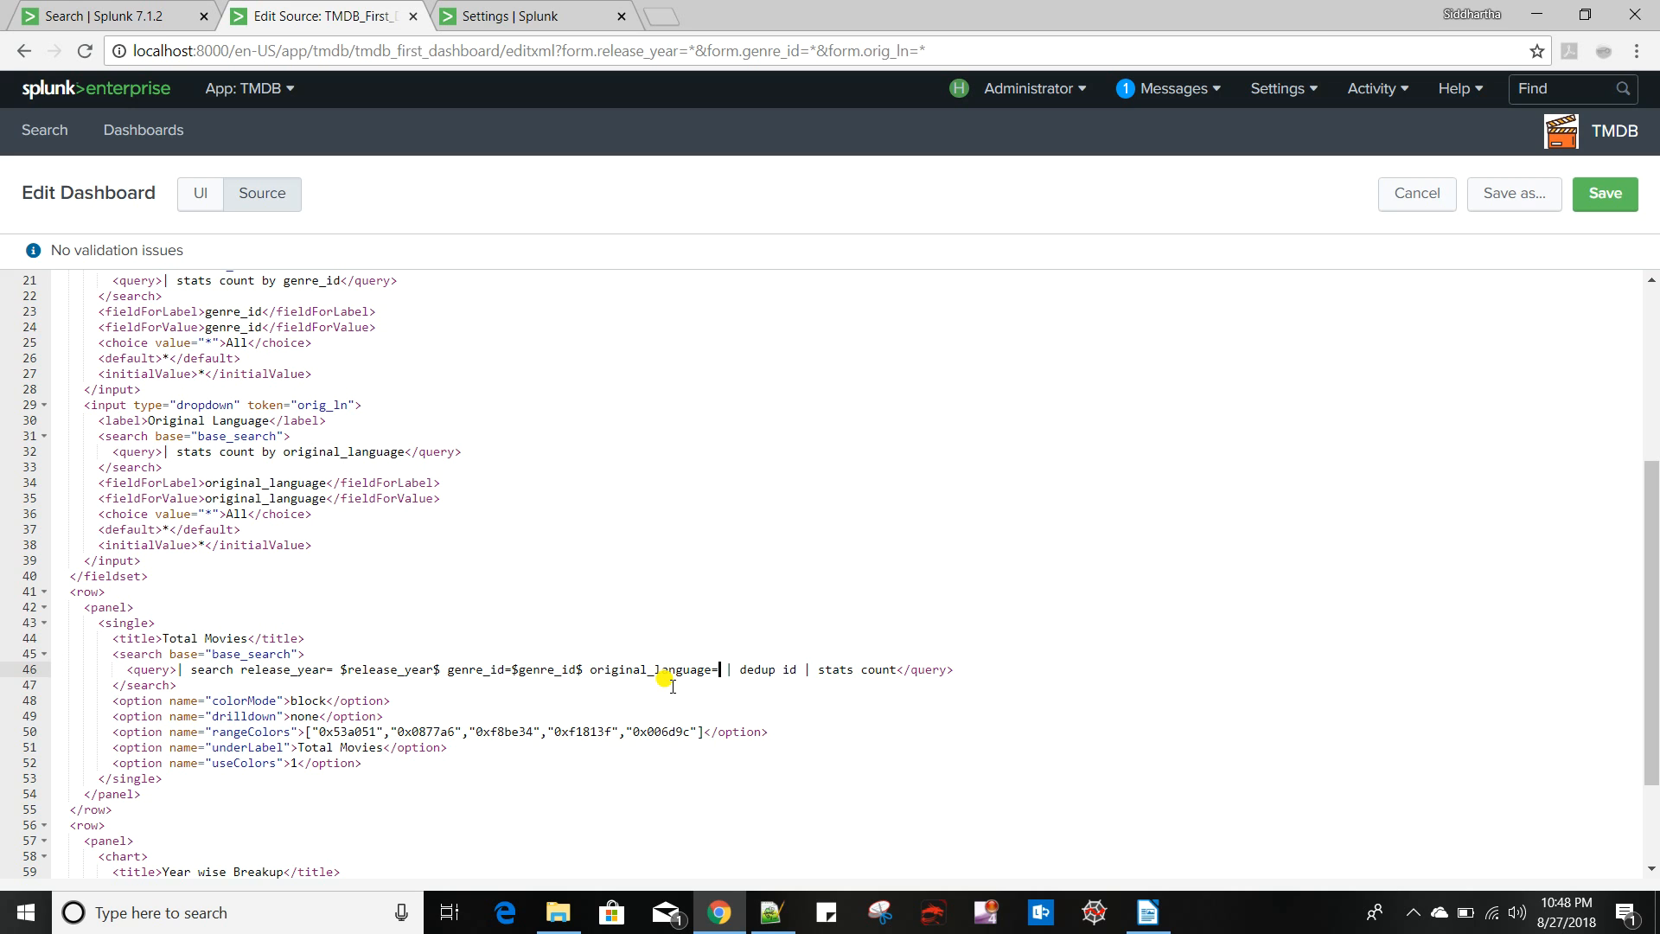
type("$$")
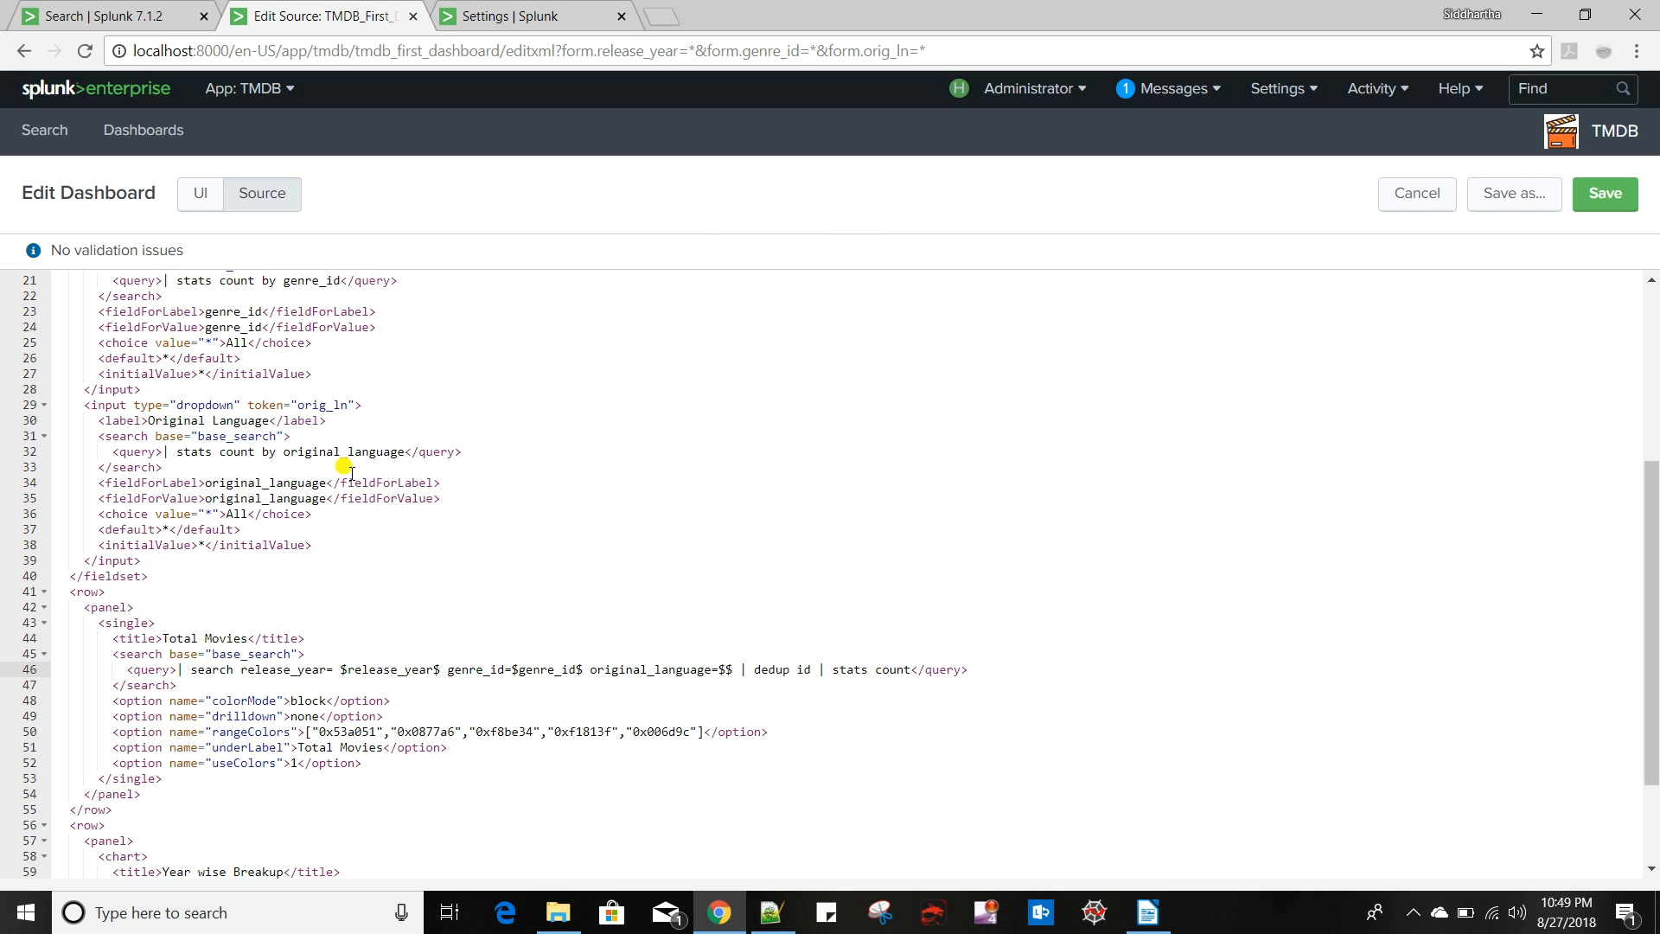
Copy the Original Language dropdown's token orig_ln between the empty dollar signs in the Total Movies query
left_click_drag(298, 403, 343, 404)
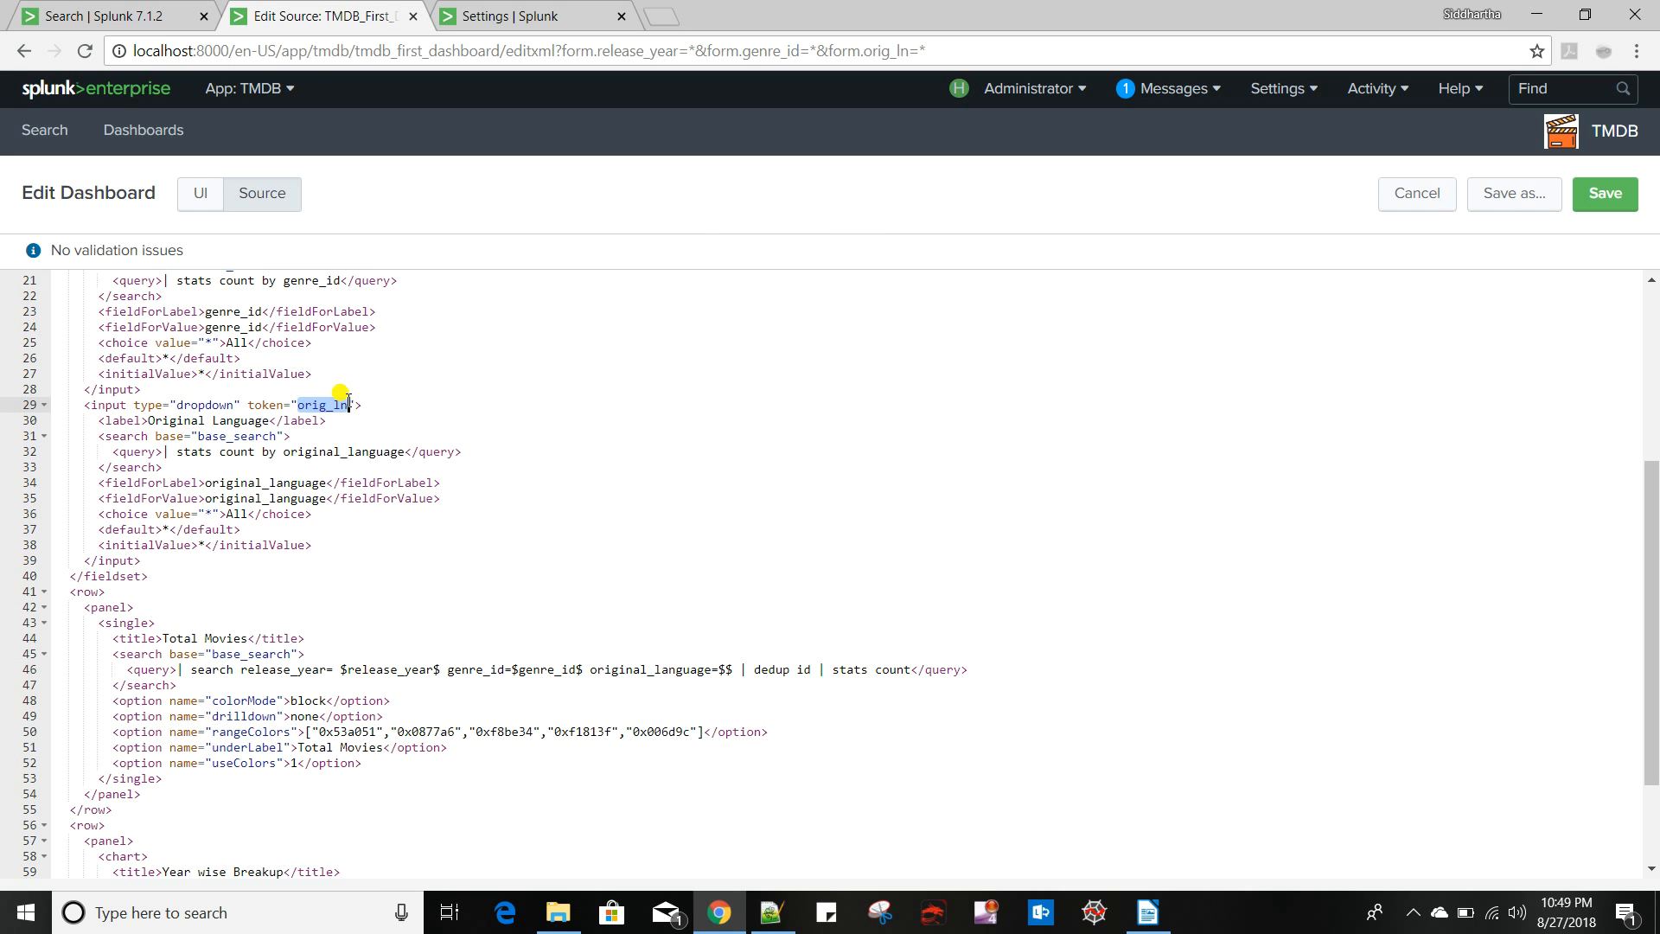
key("ctrl+c")
left_click(725, 669)
key("ctrl+v")
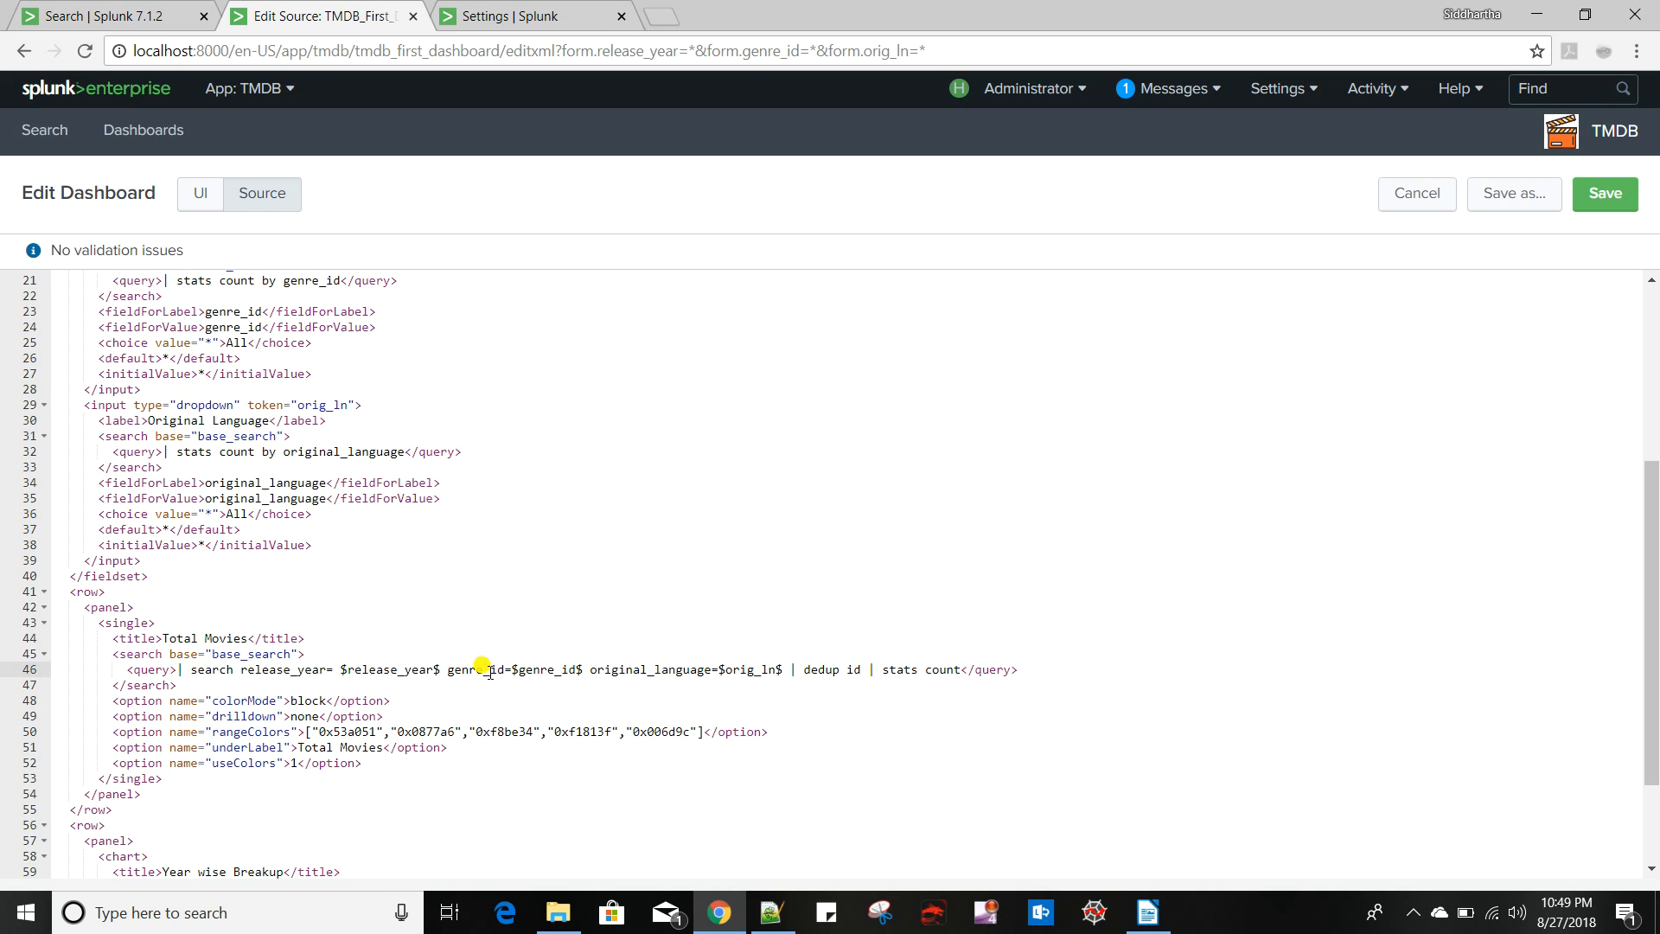
Copy the complete search clause with the three tokens from the Total Movies query into the Search page's query, before "| dedup id"
left_click_drag(177, 669, 788, 671)
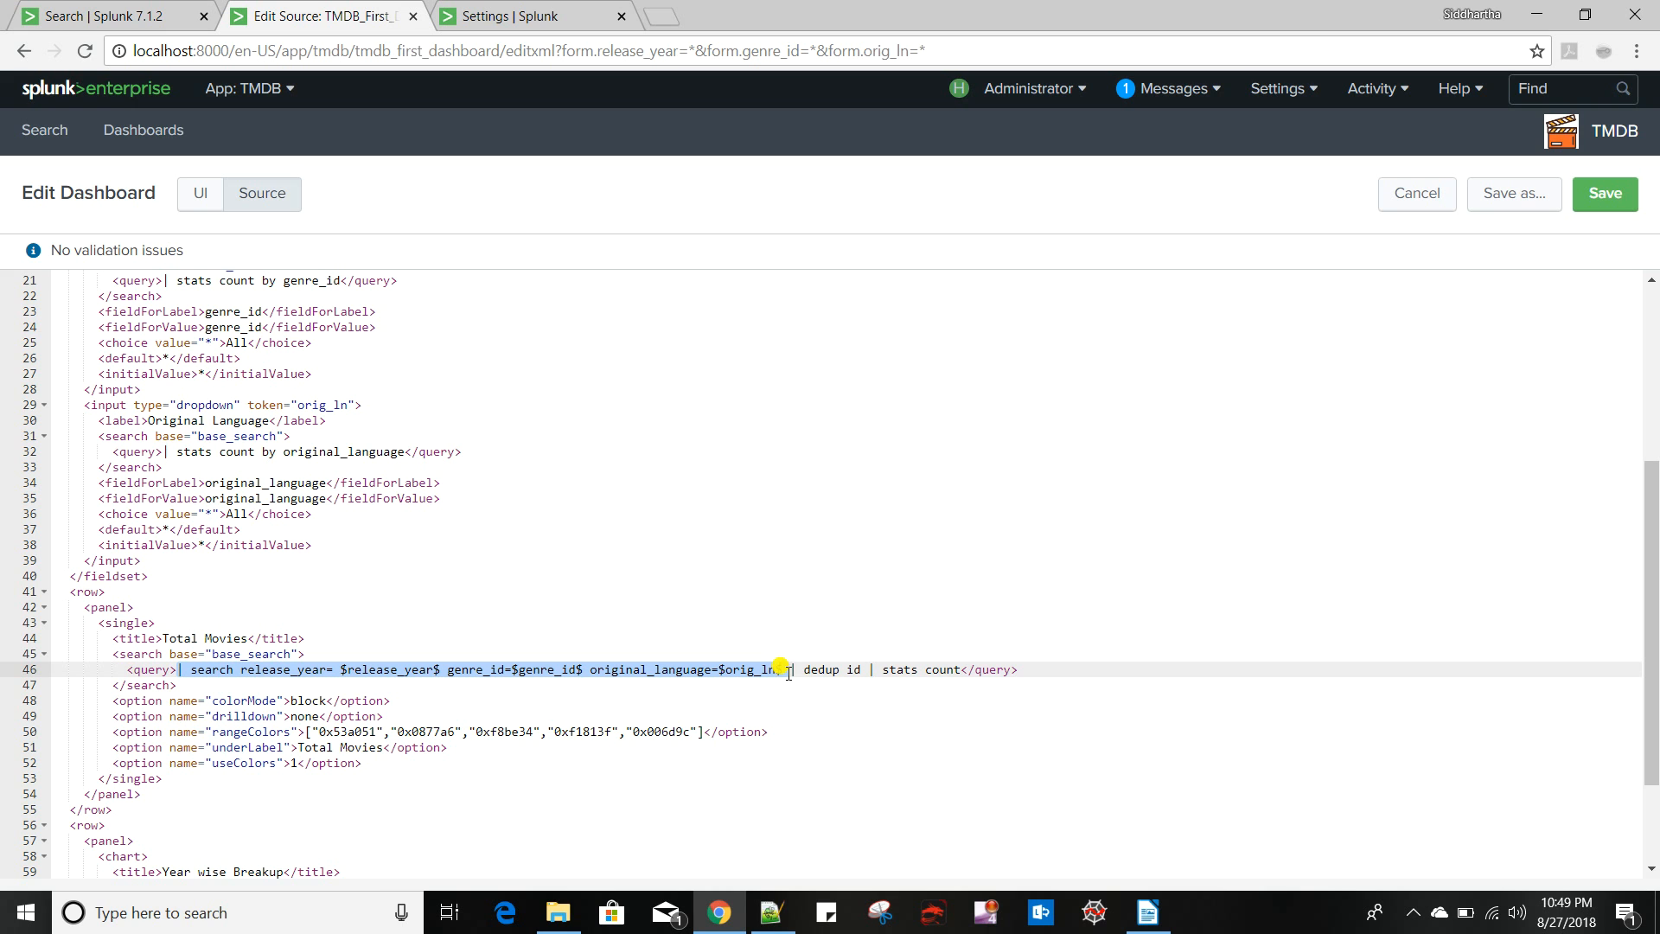
left_click(120, 21)
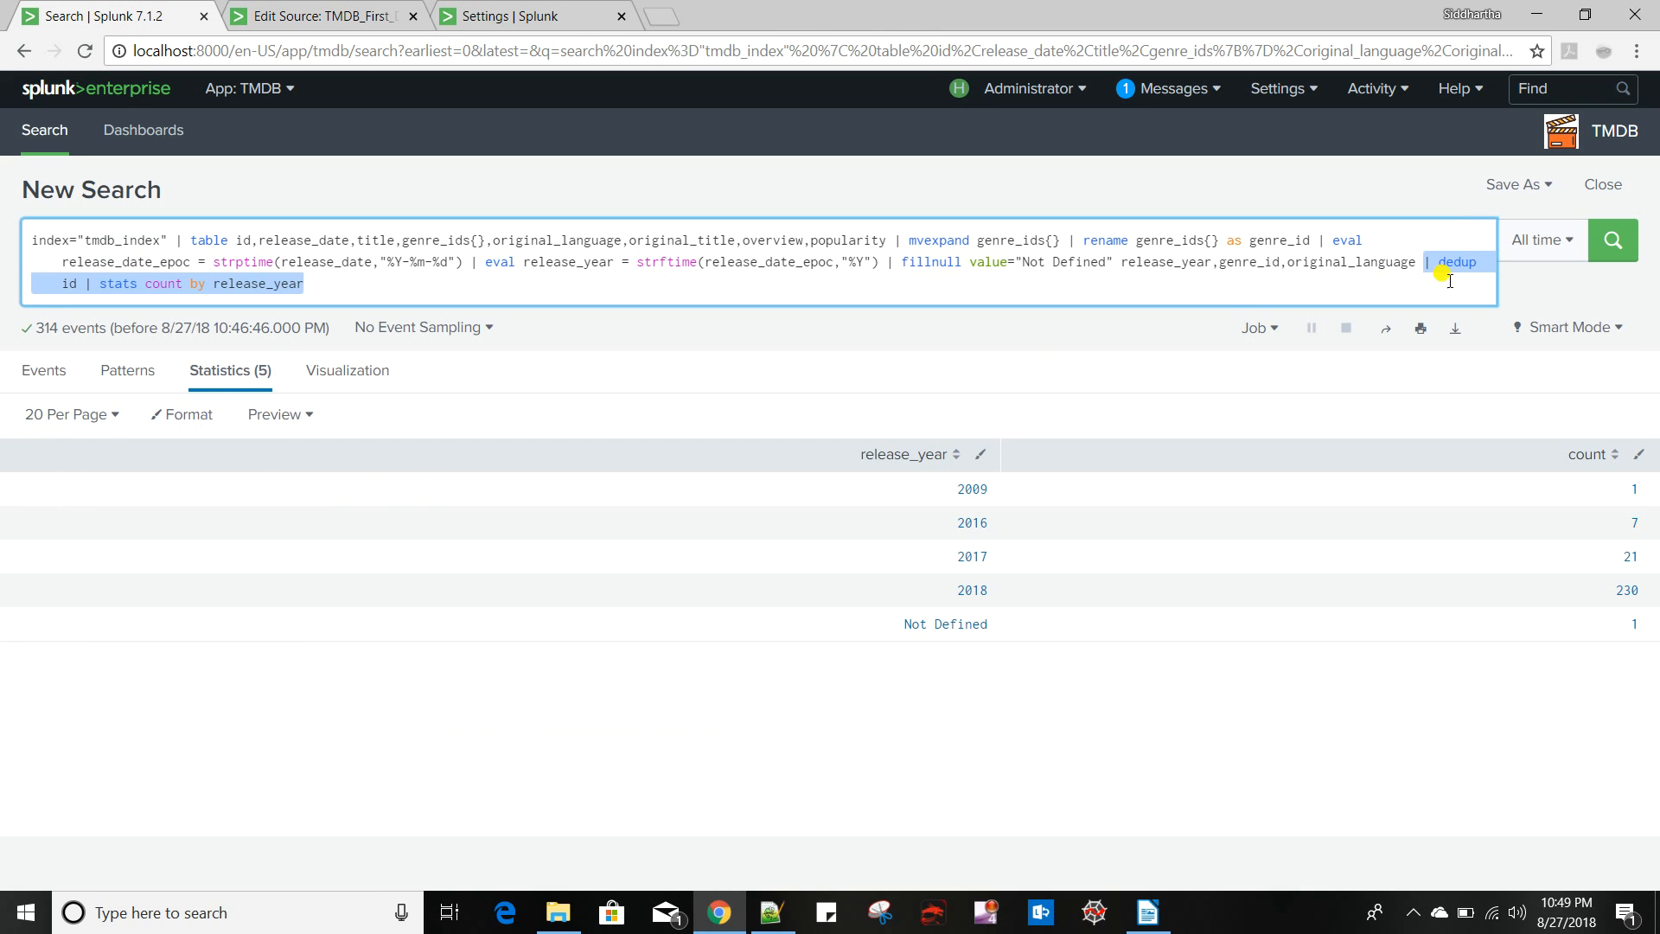
left_click(1417, 261)
key("ctrl+v")
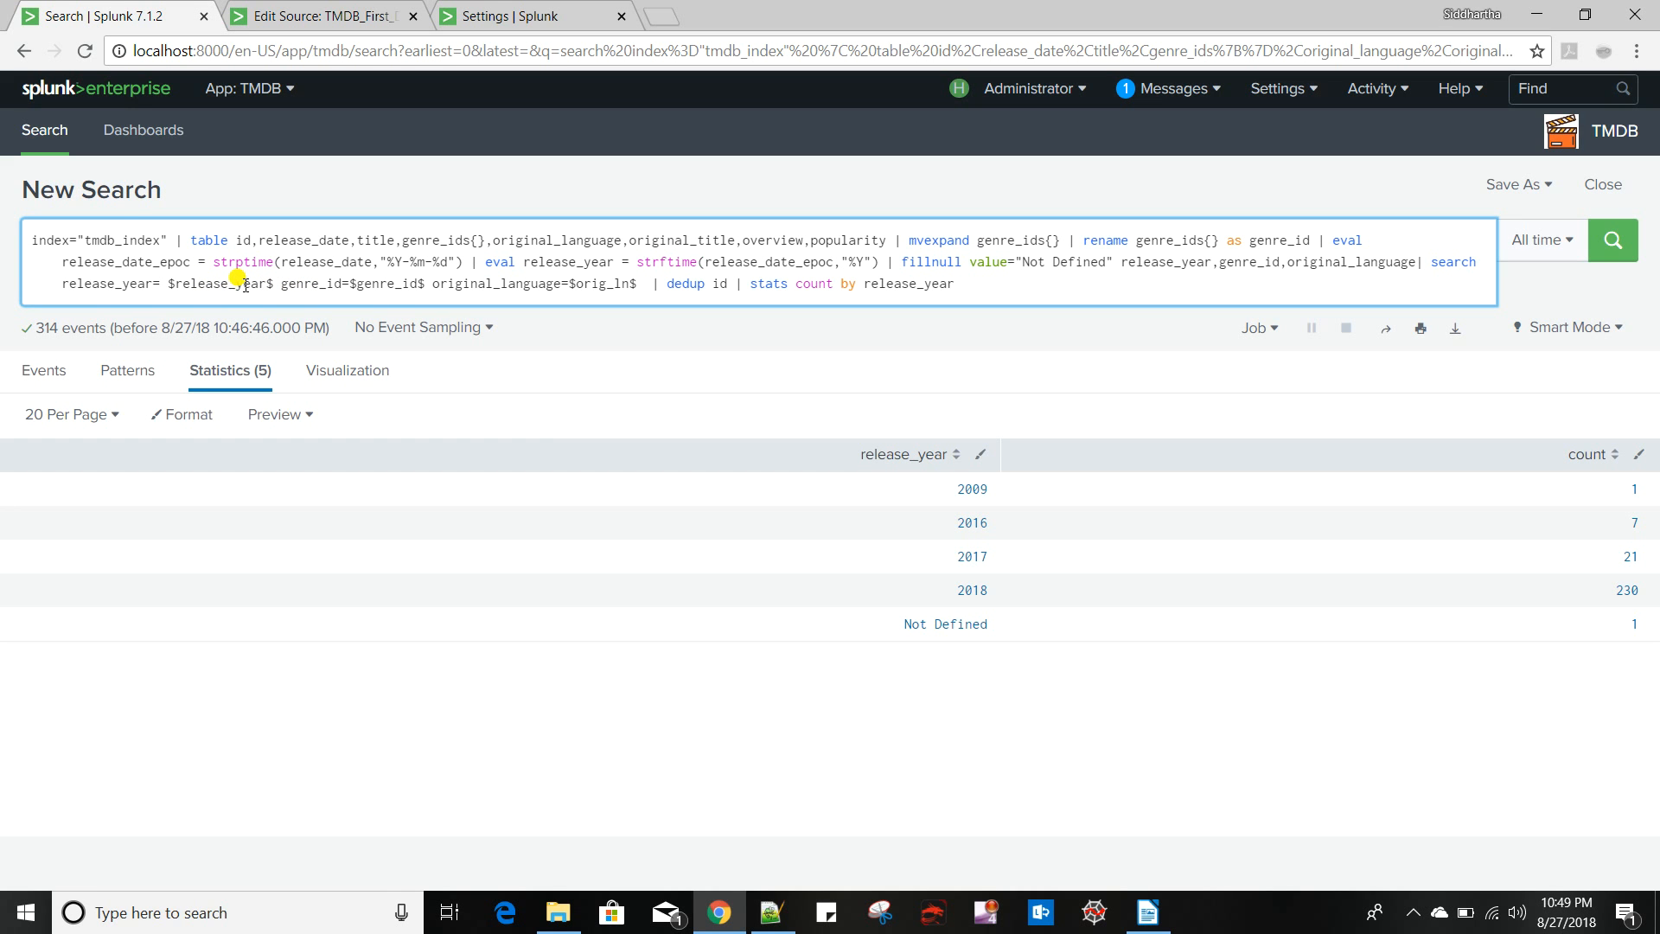
In the dashboard source, paste the copied token search clause before "| dedup id" in the Year wise Breakup query and save the dashboard
left_click(316, 15)
scroll(415, 659, "up", 1)
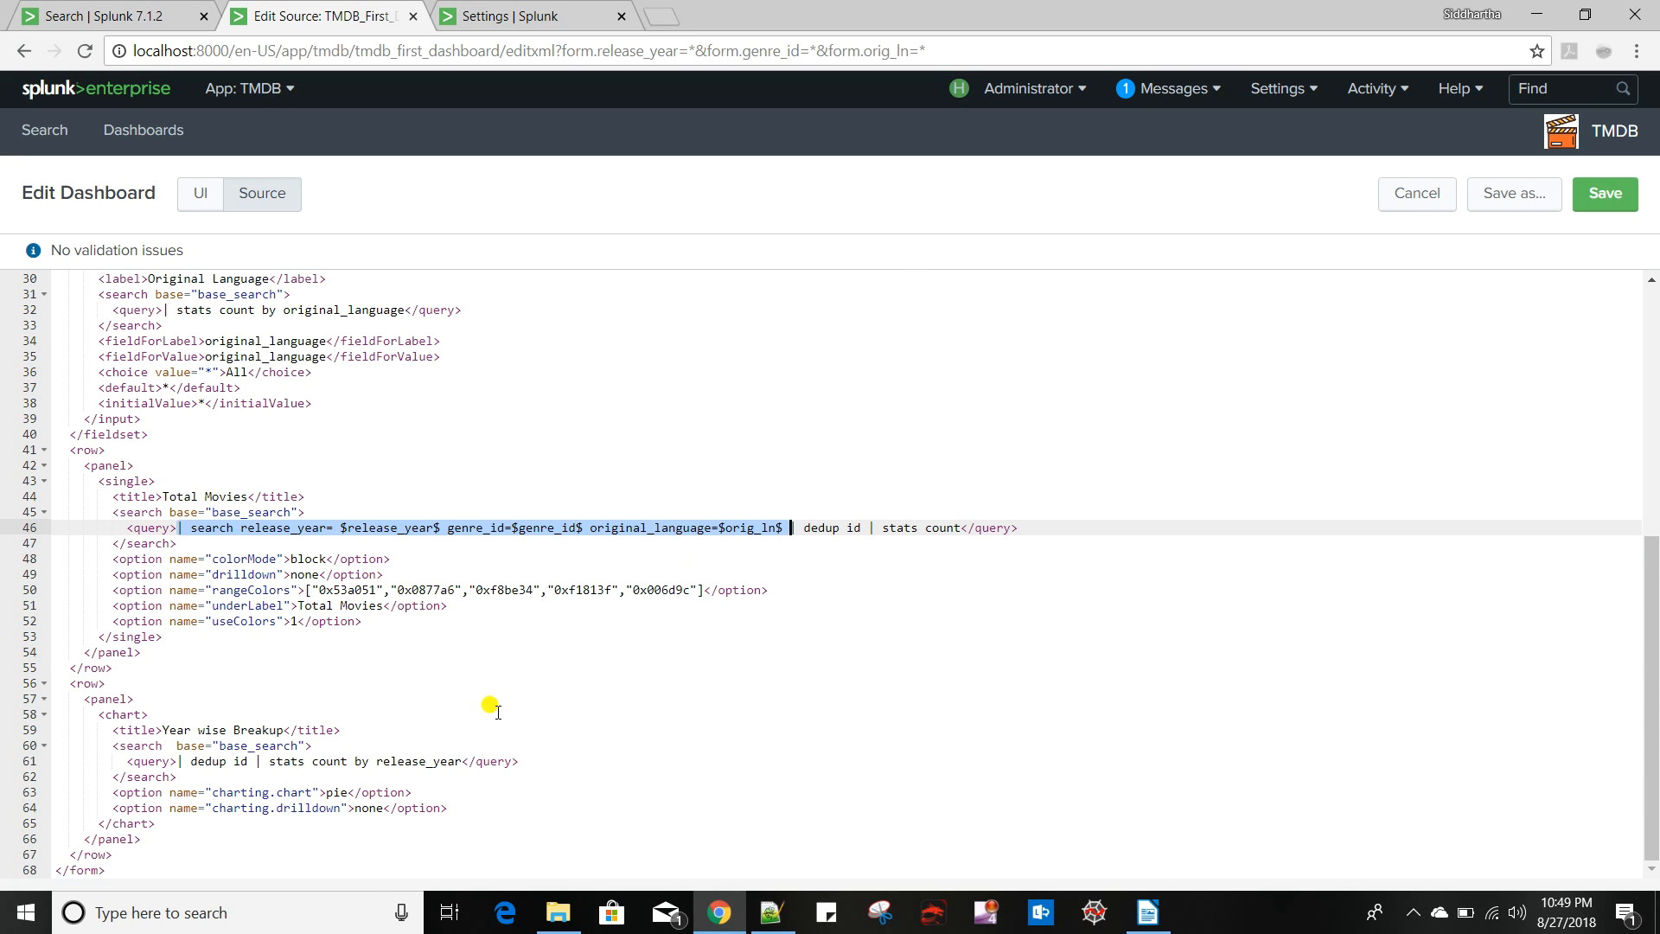
left_click(173, 761)
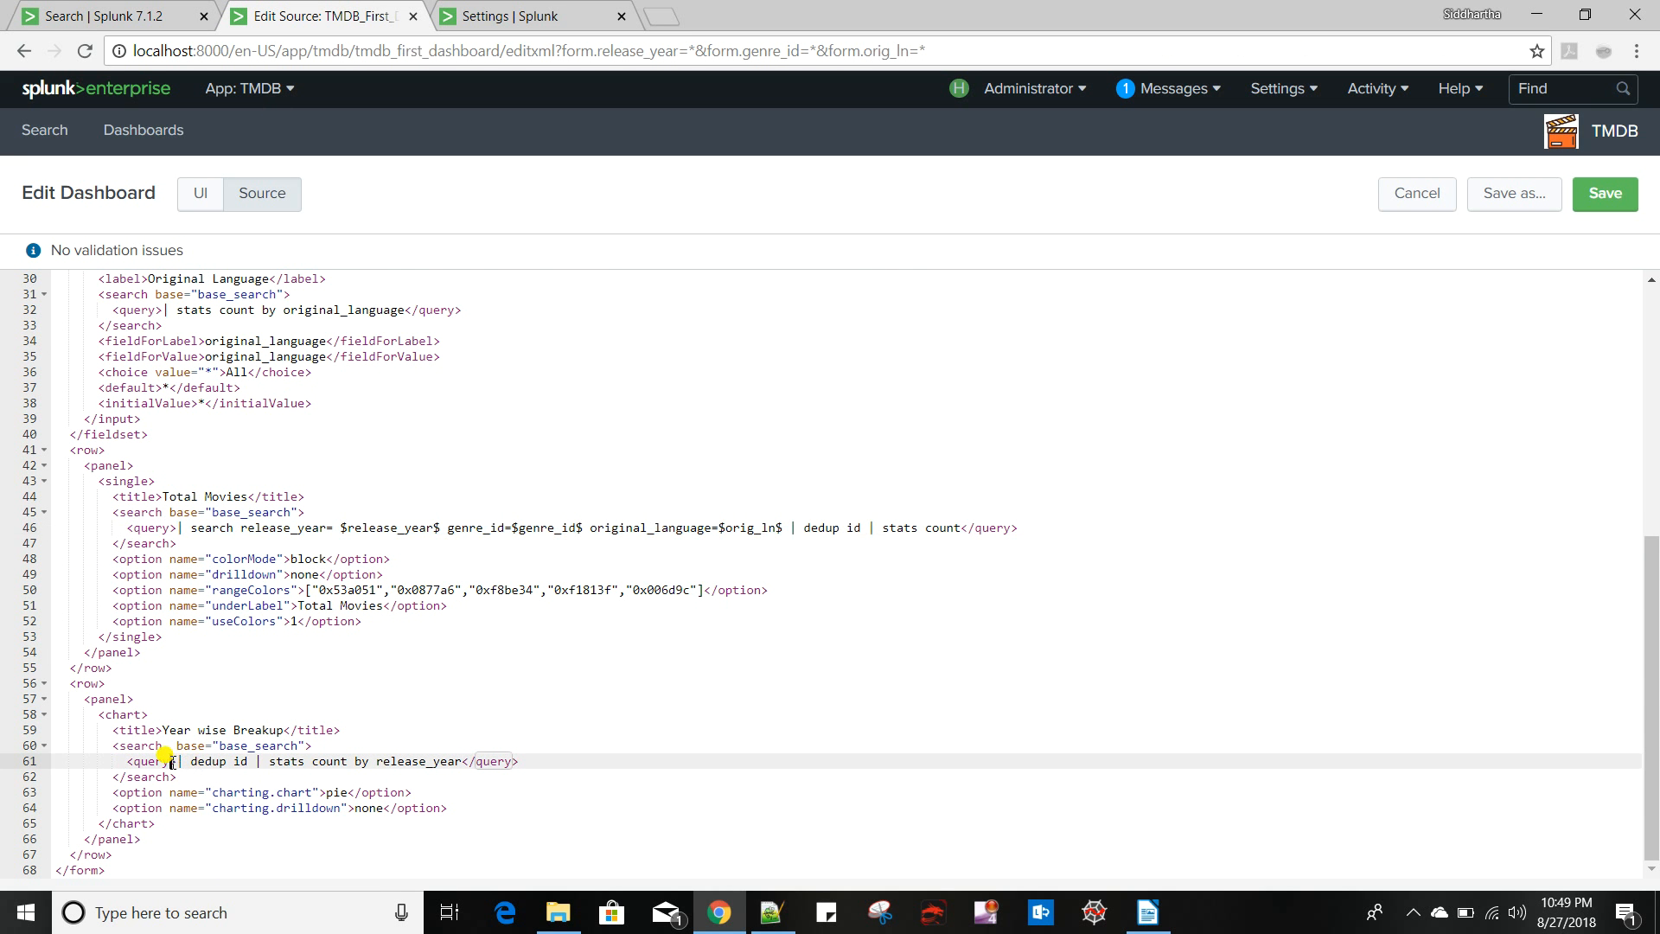
key("ctrl+v")
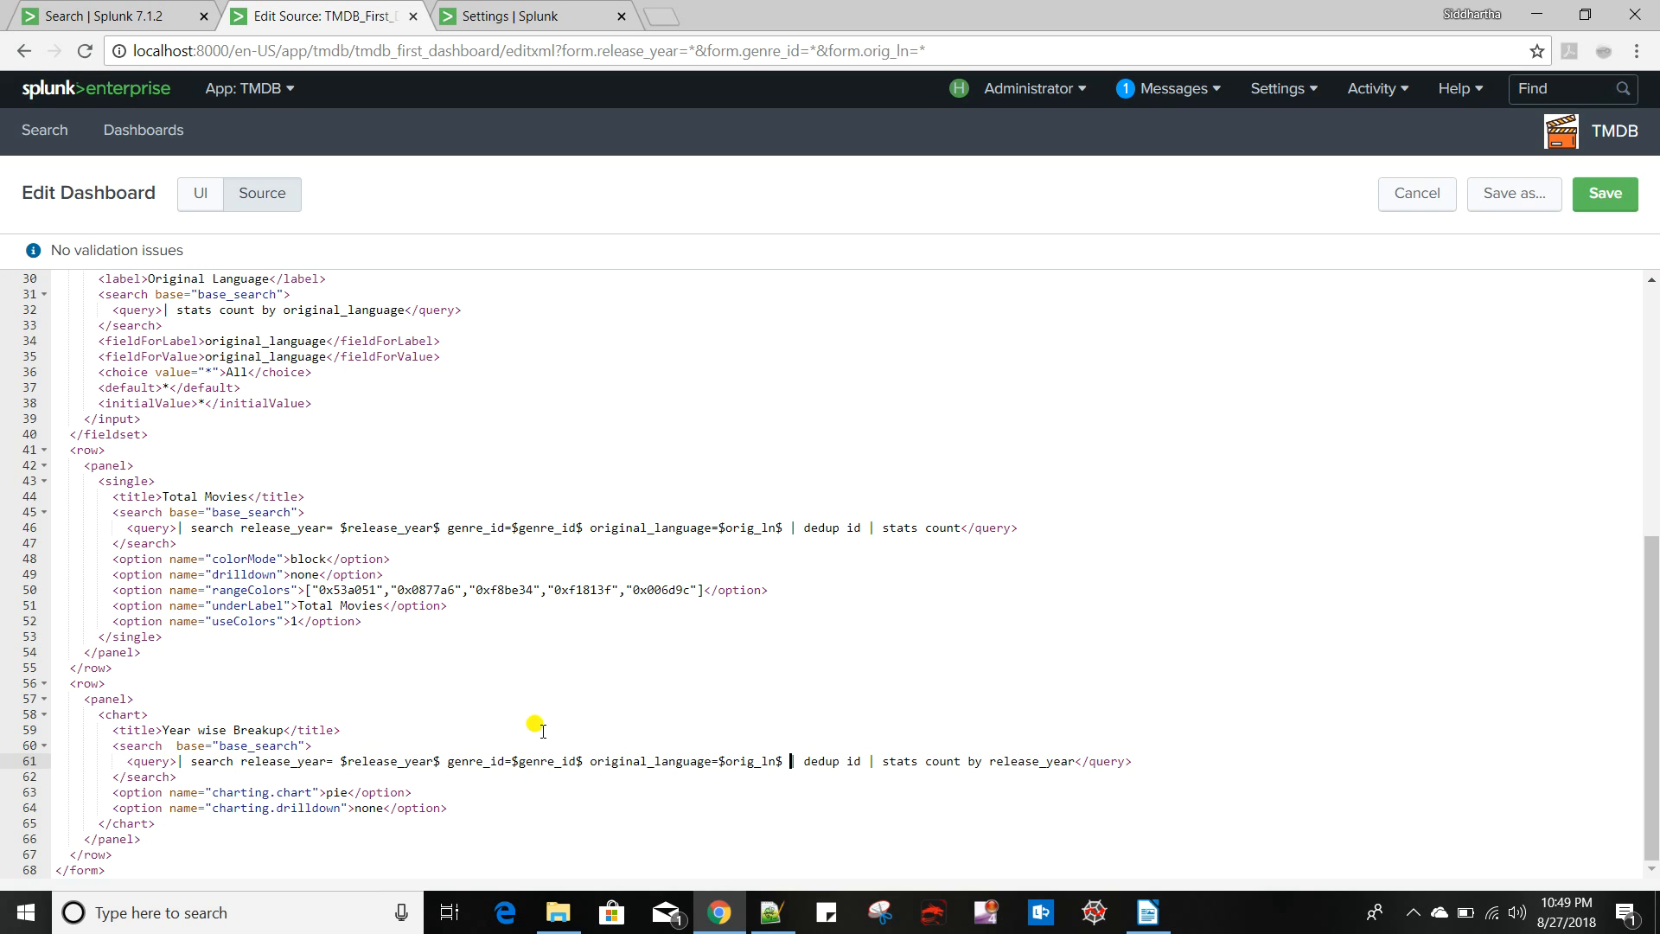
left_click(1605, 192)
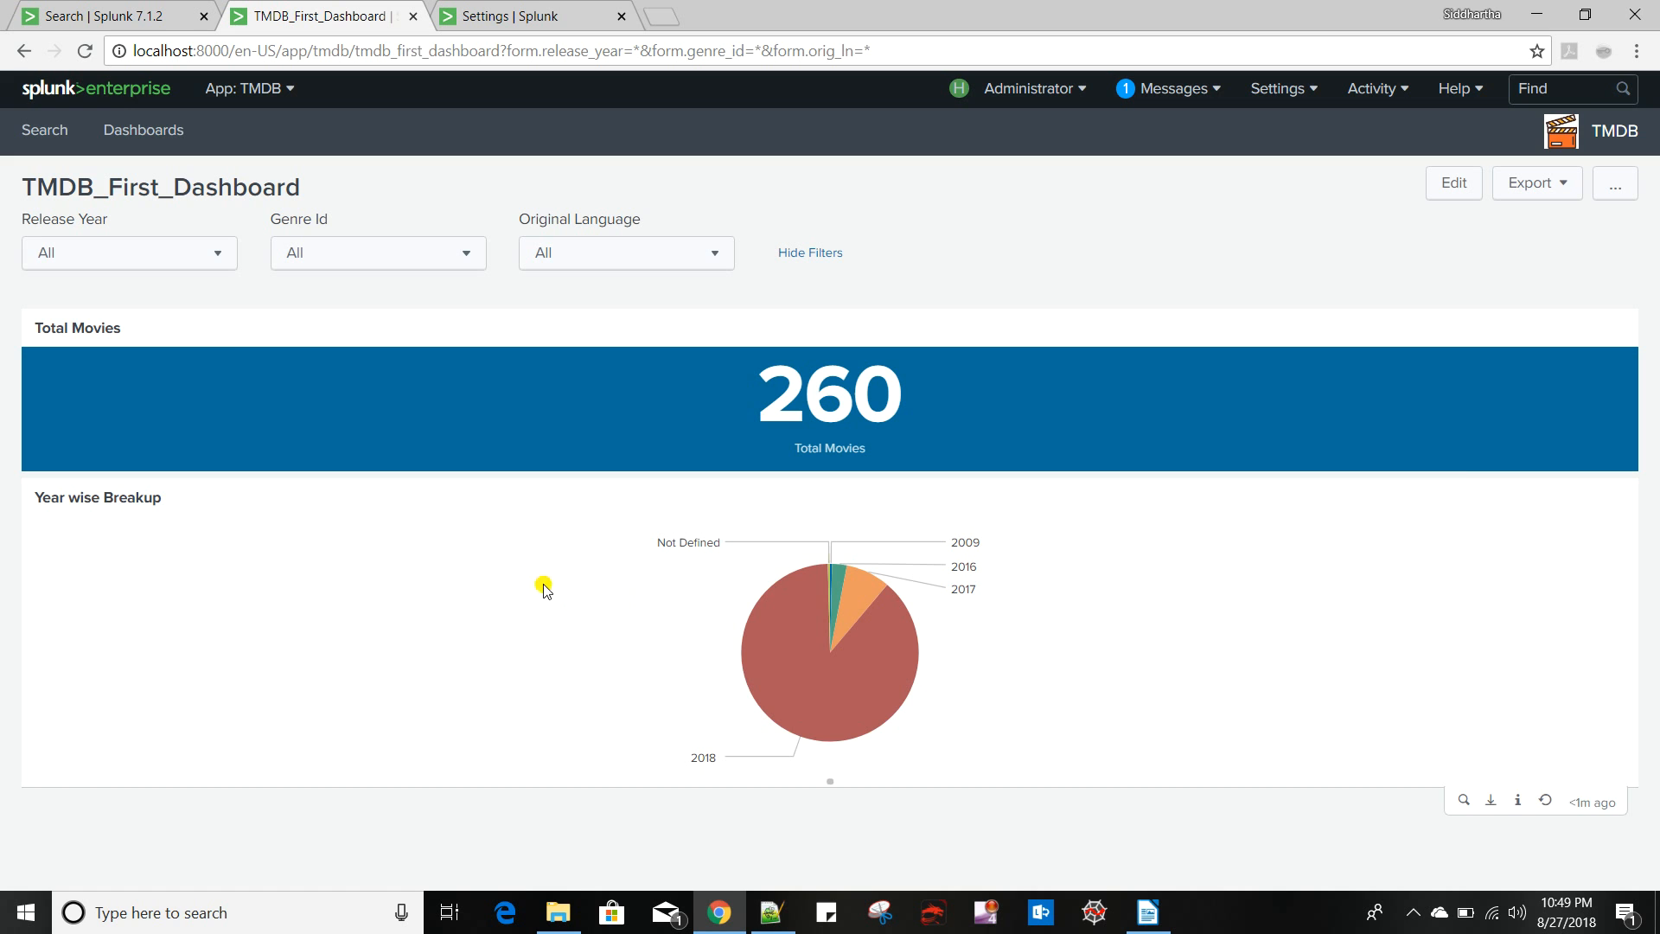
Test the dashboard by filtering Release Year to 2009, inspect the Year wise Breakup pie, and clear the filter
left_click(141, 261)
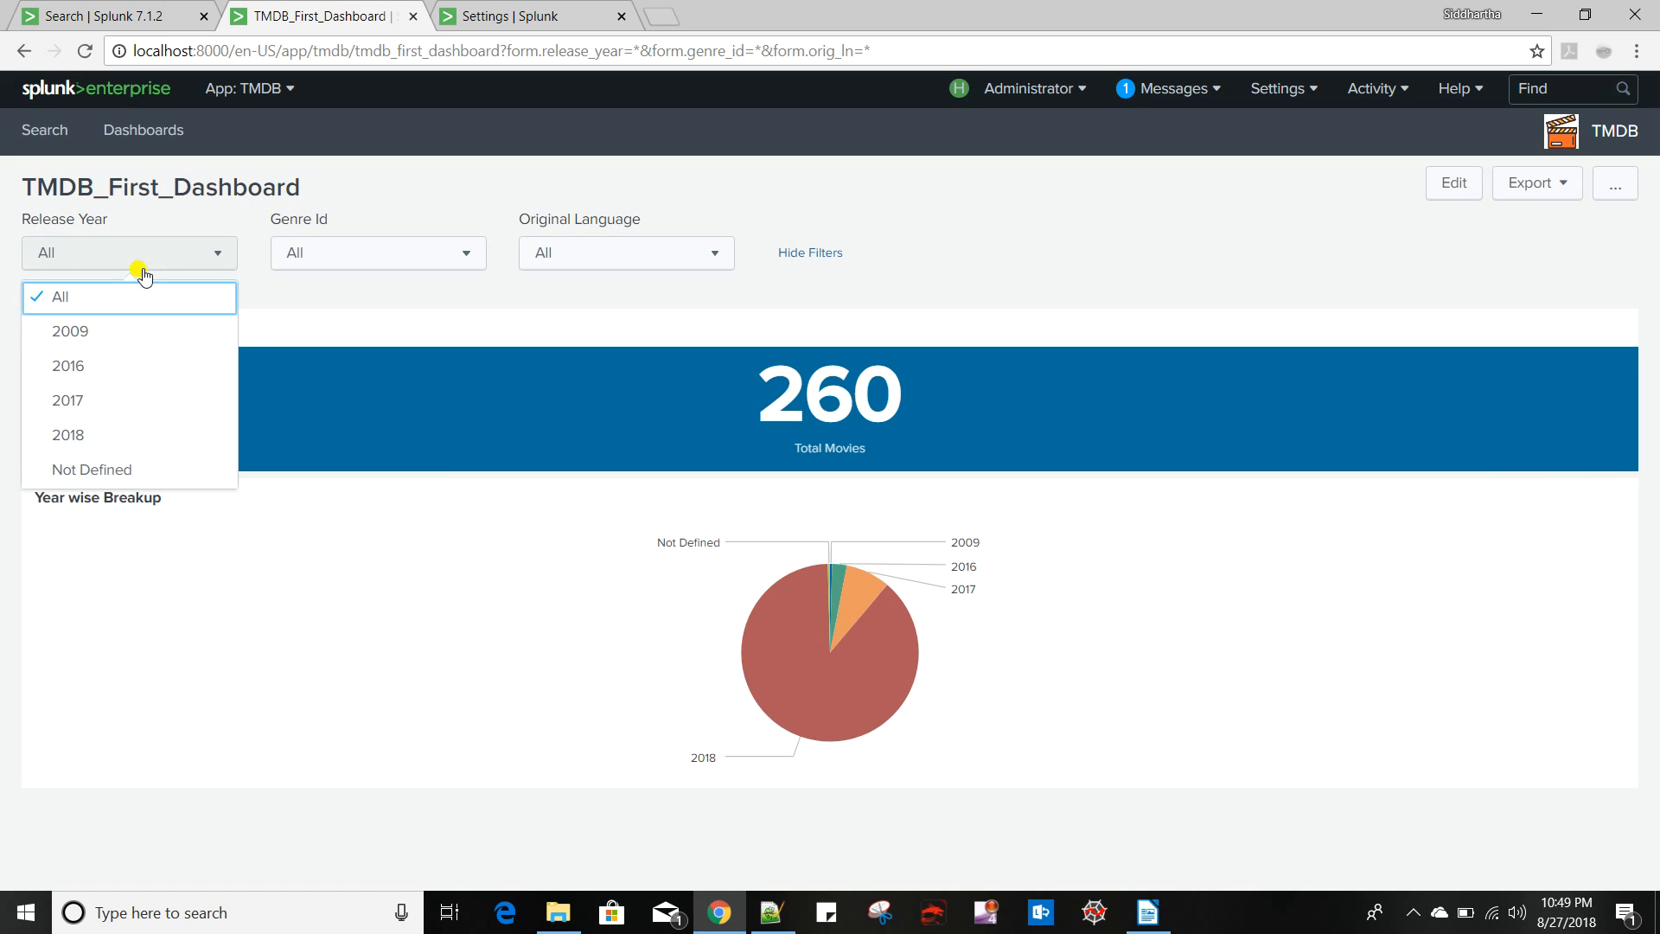
left_click(109, 346)
mouse_move(845, 612)
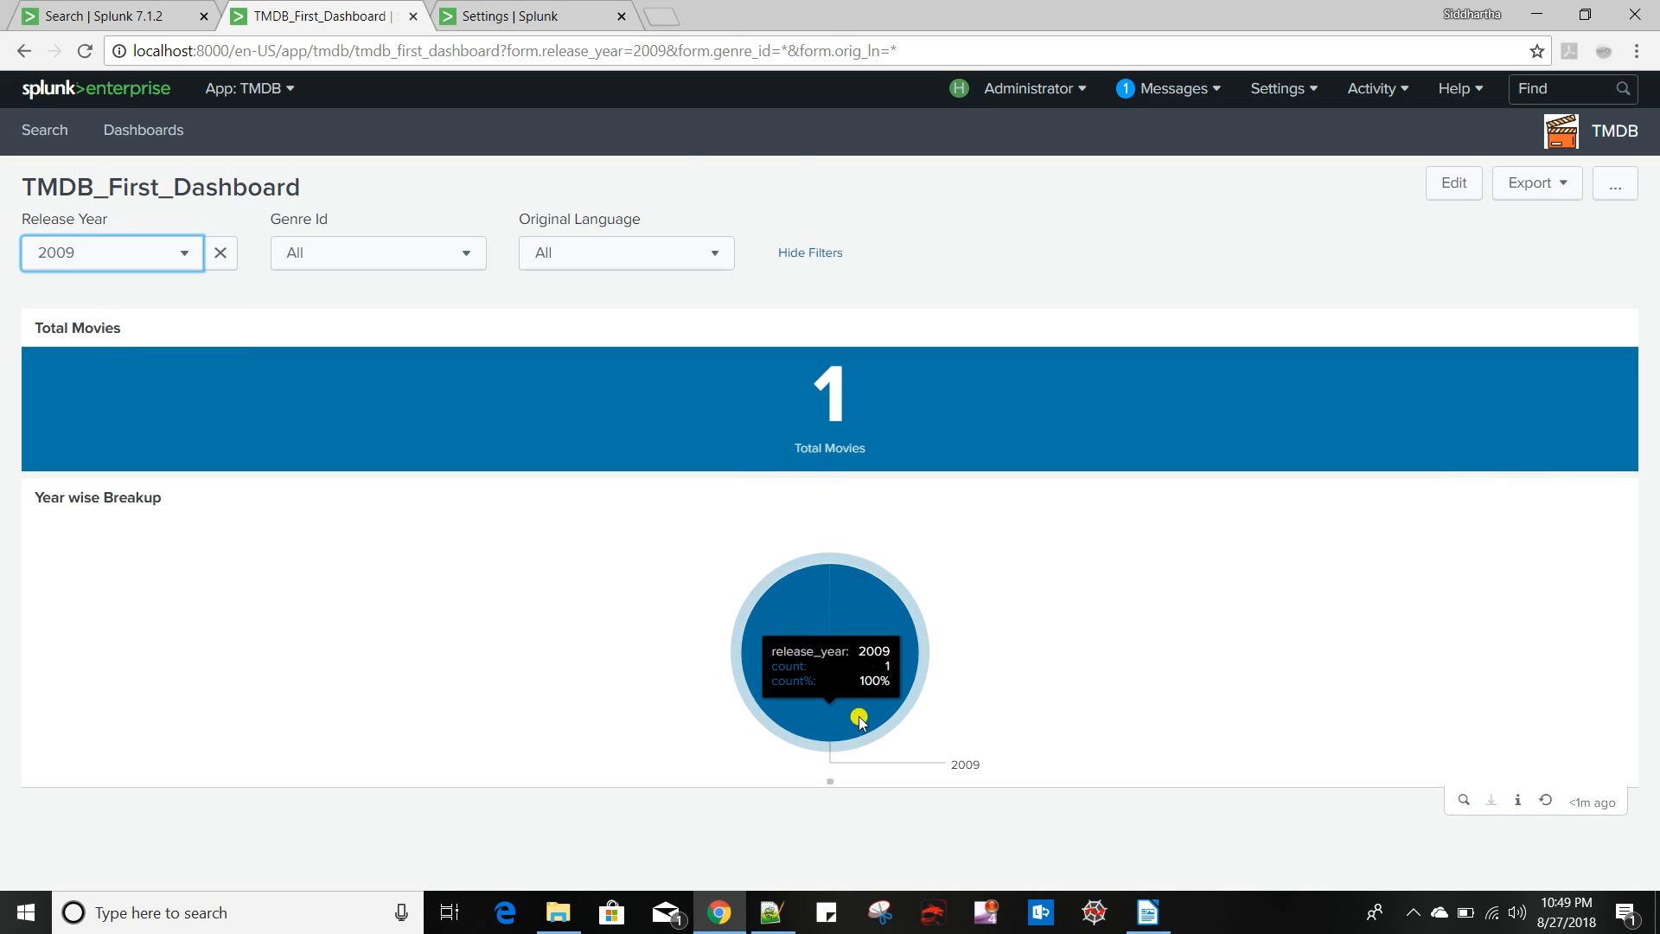
left_click(220, 252)
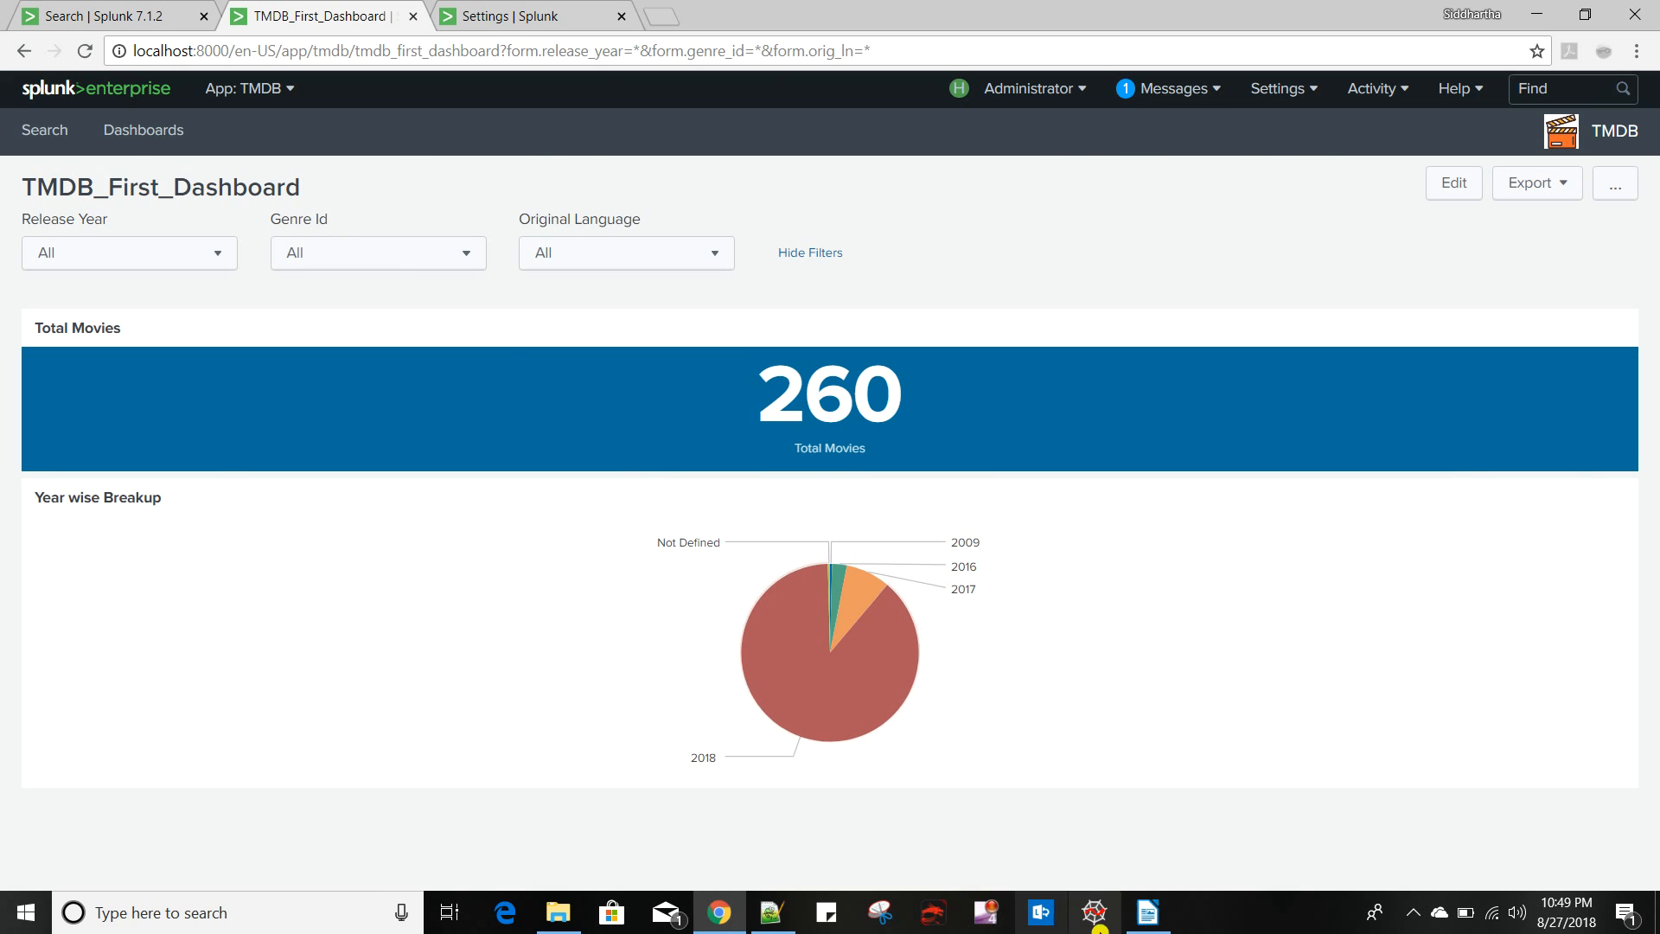
Check the reference layout in LibreOffice Writer, return to the dashboard, and start a new pie chart panel titled "Language Wise Breakup"
left_click(1147, 912)
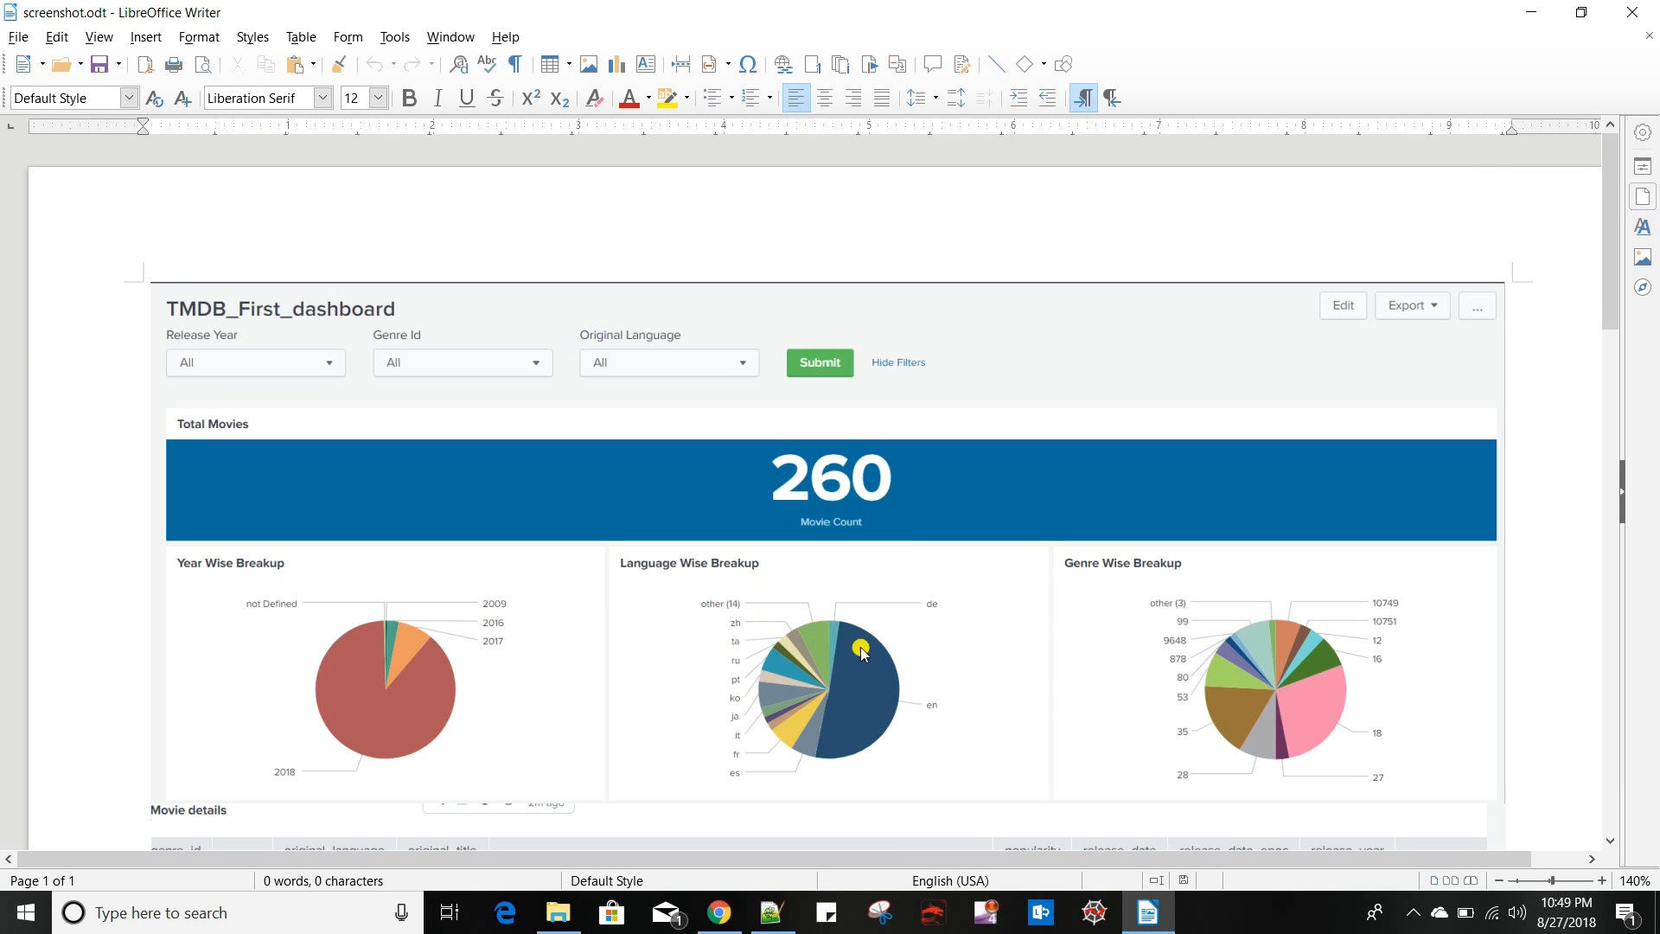
left_click(1147, 912)
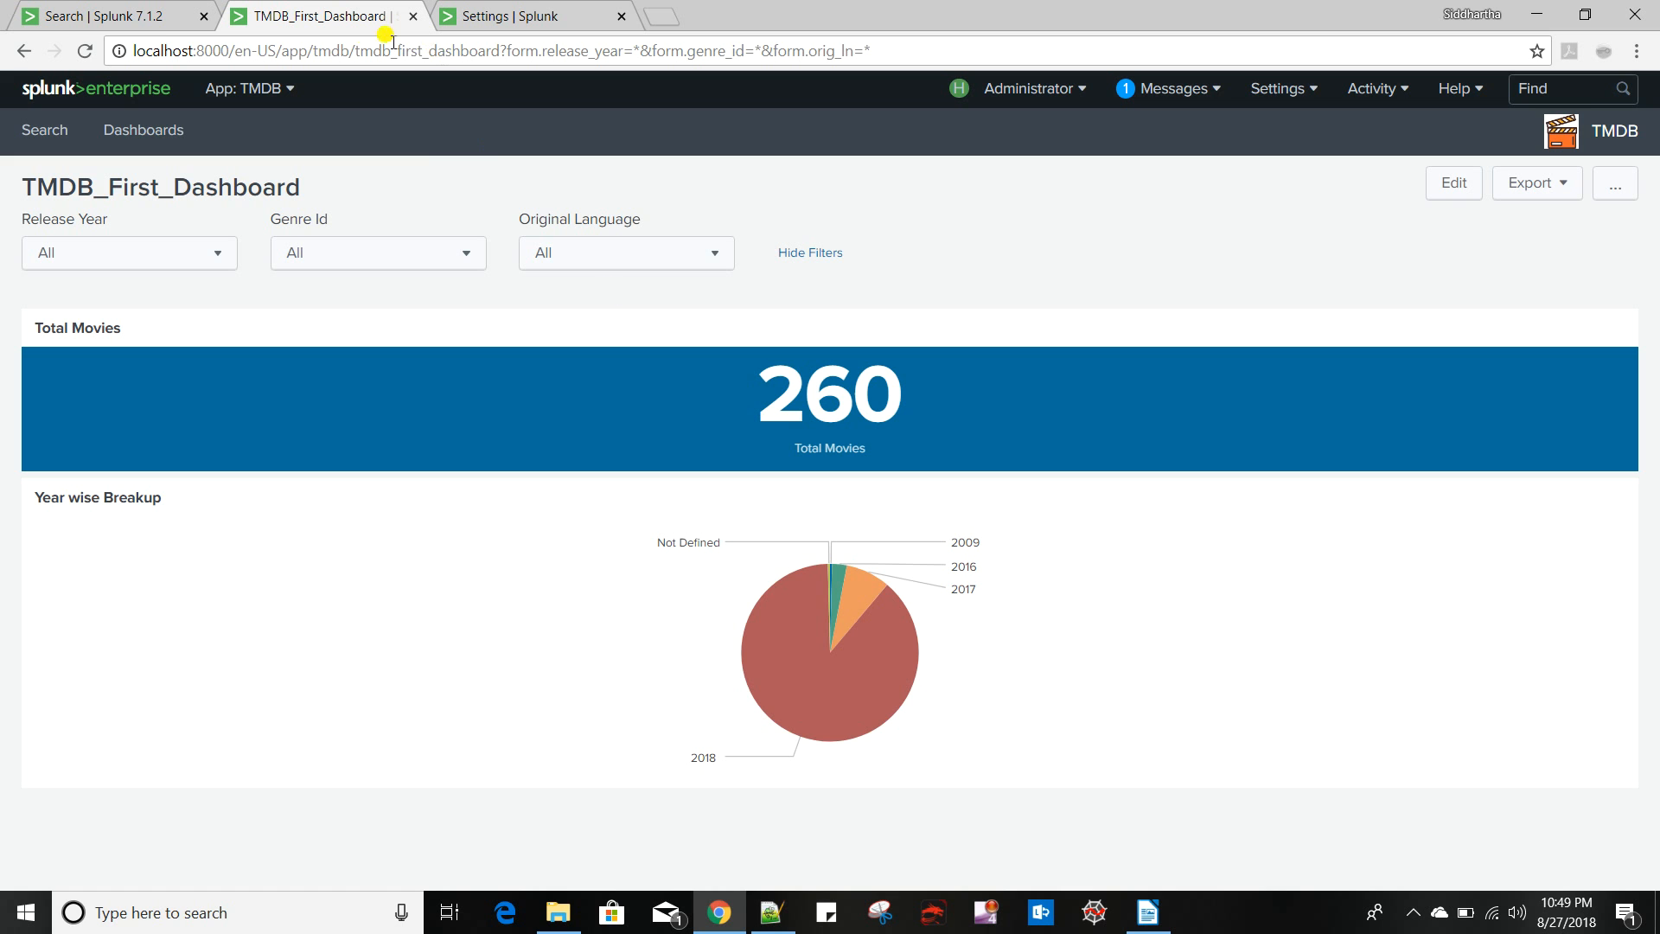
left_click(1453, 183)
left_click(388, 195)
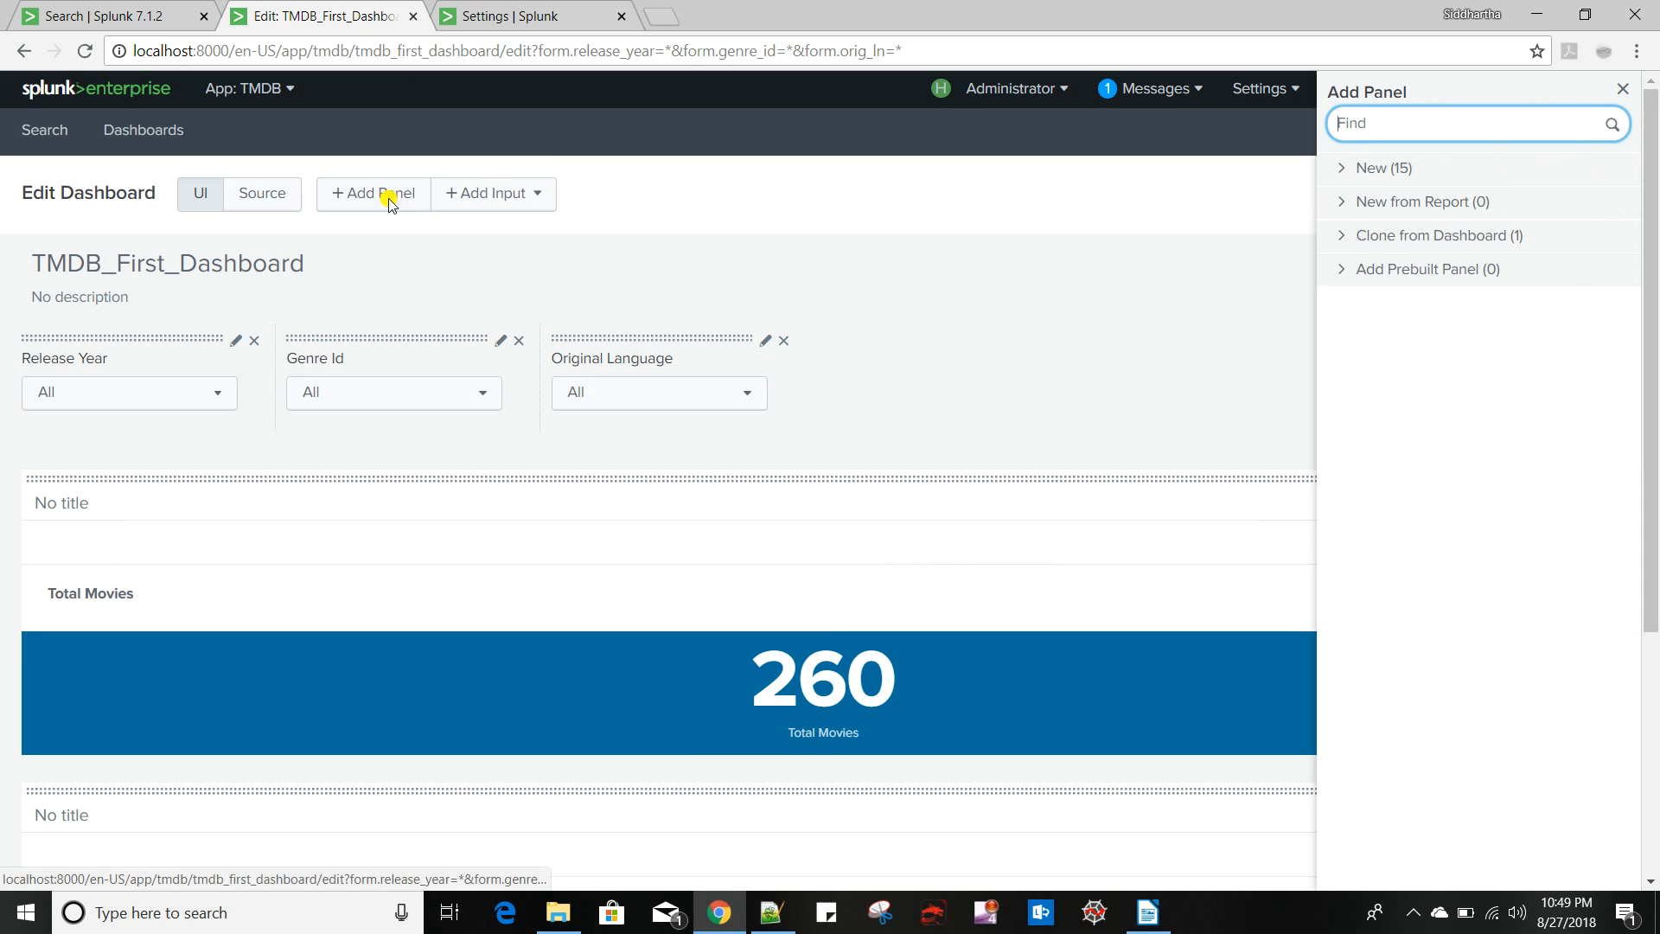
left_click(1380, 169)
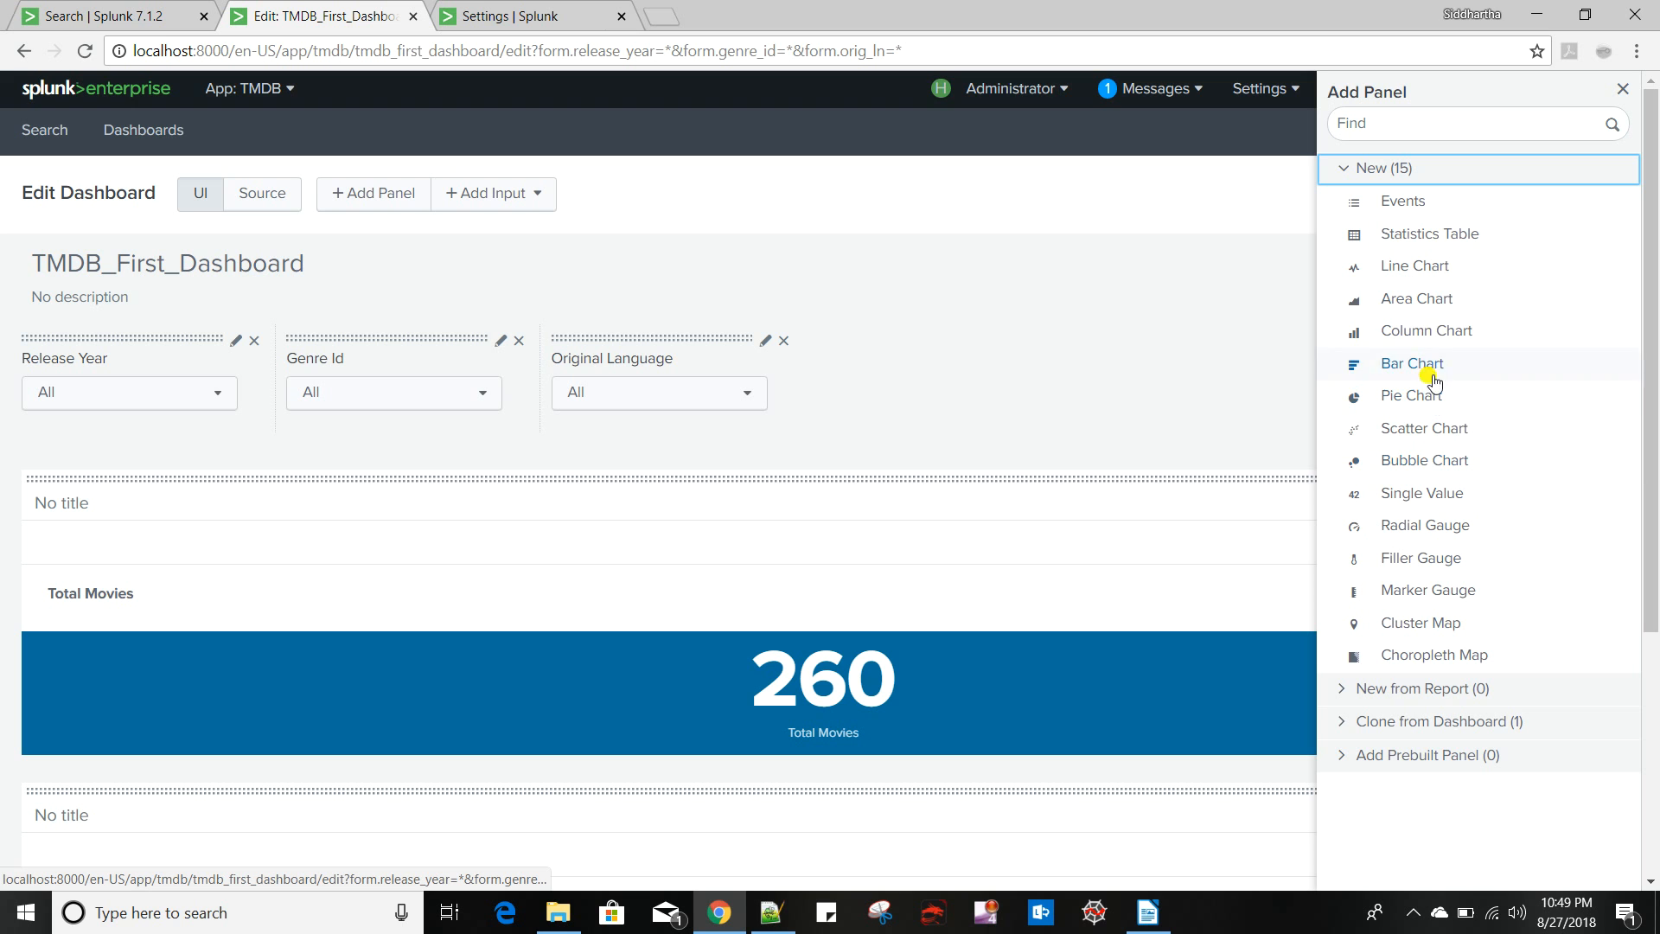
left_click(1415, 397)
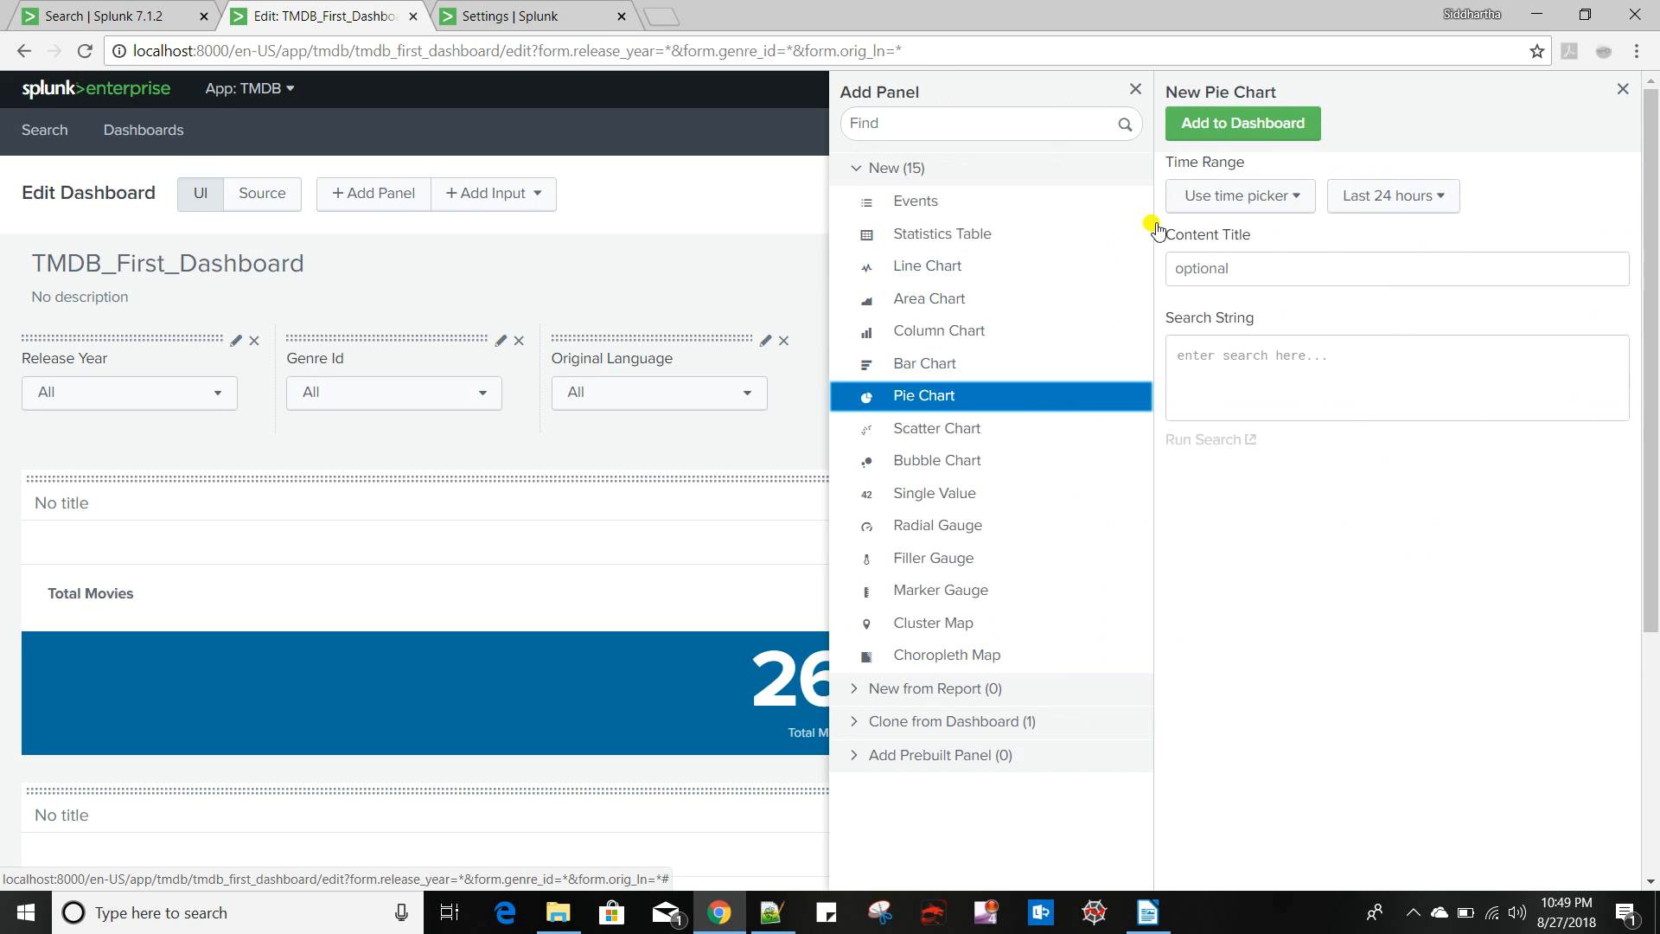
left_click(1247, 278)
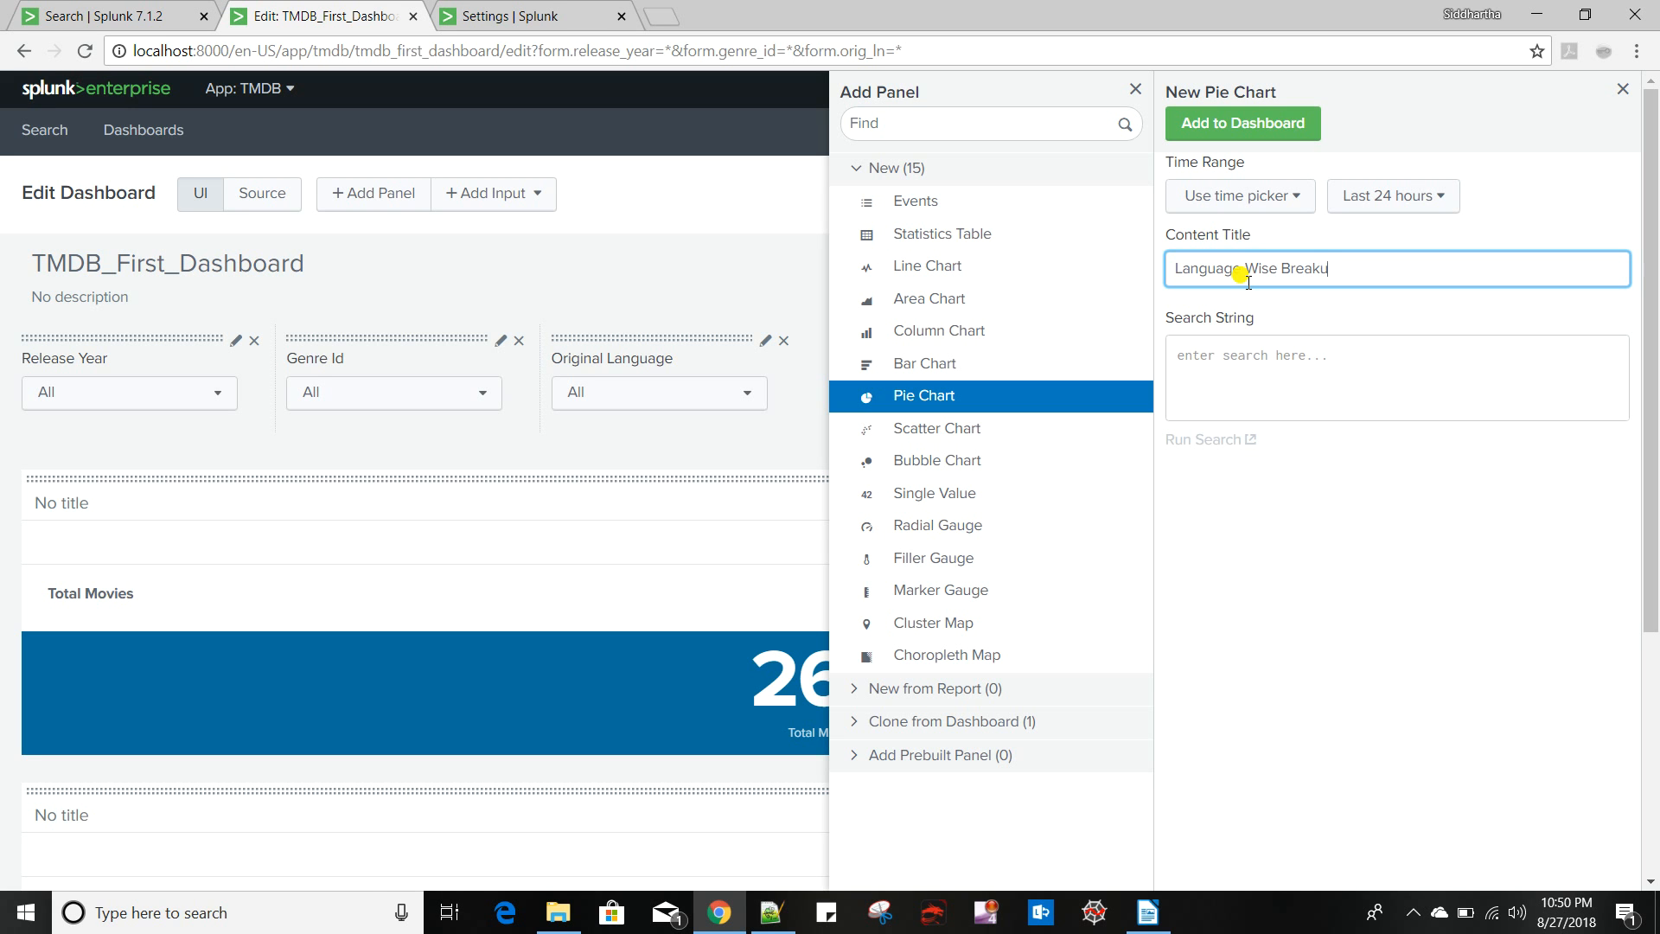
left_click(1242, 368)
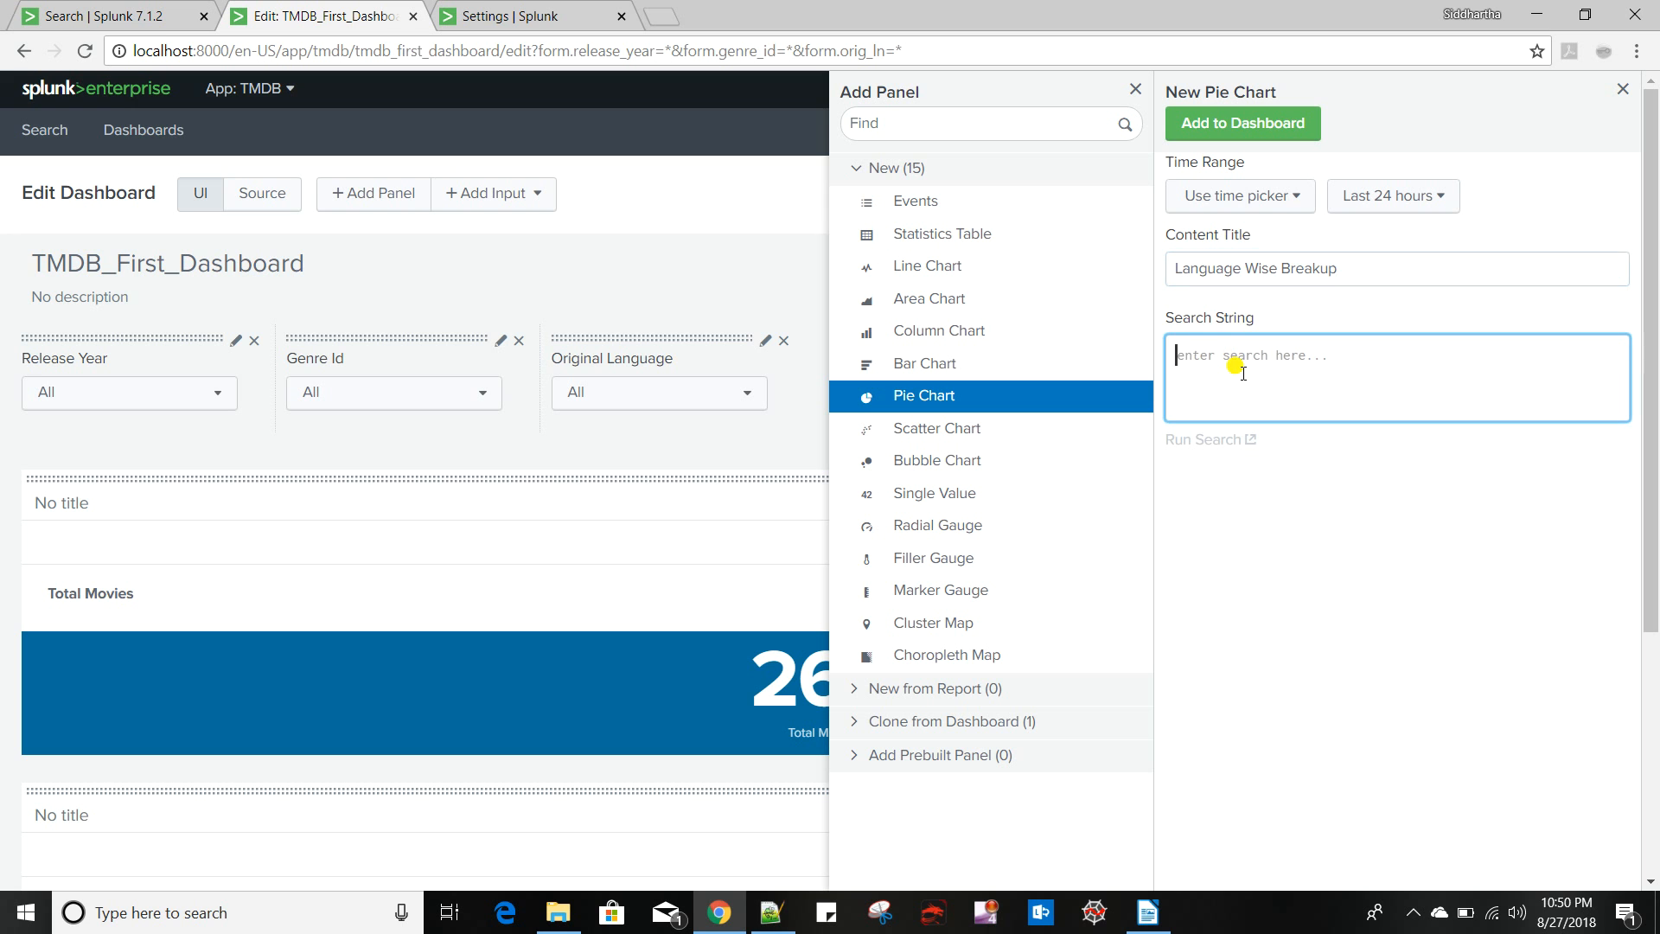
In the Search page's query, replace release_year after "stats count by" with original_language and copy everything from "| search" to the end
left_click(128, 15)
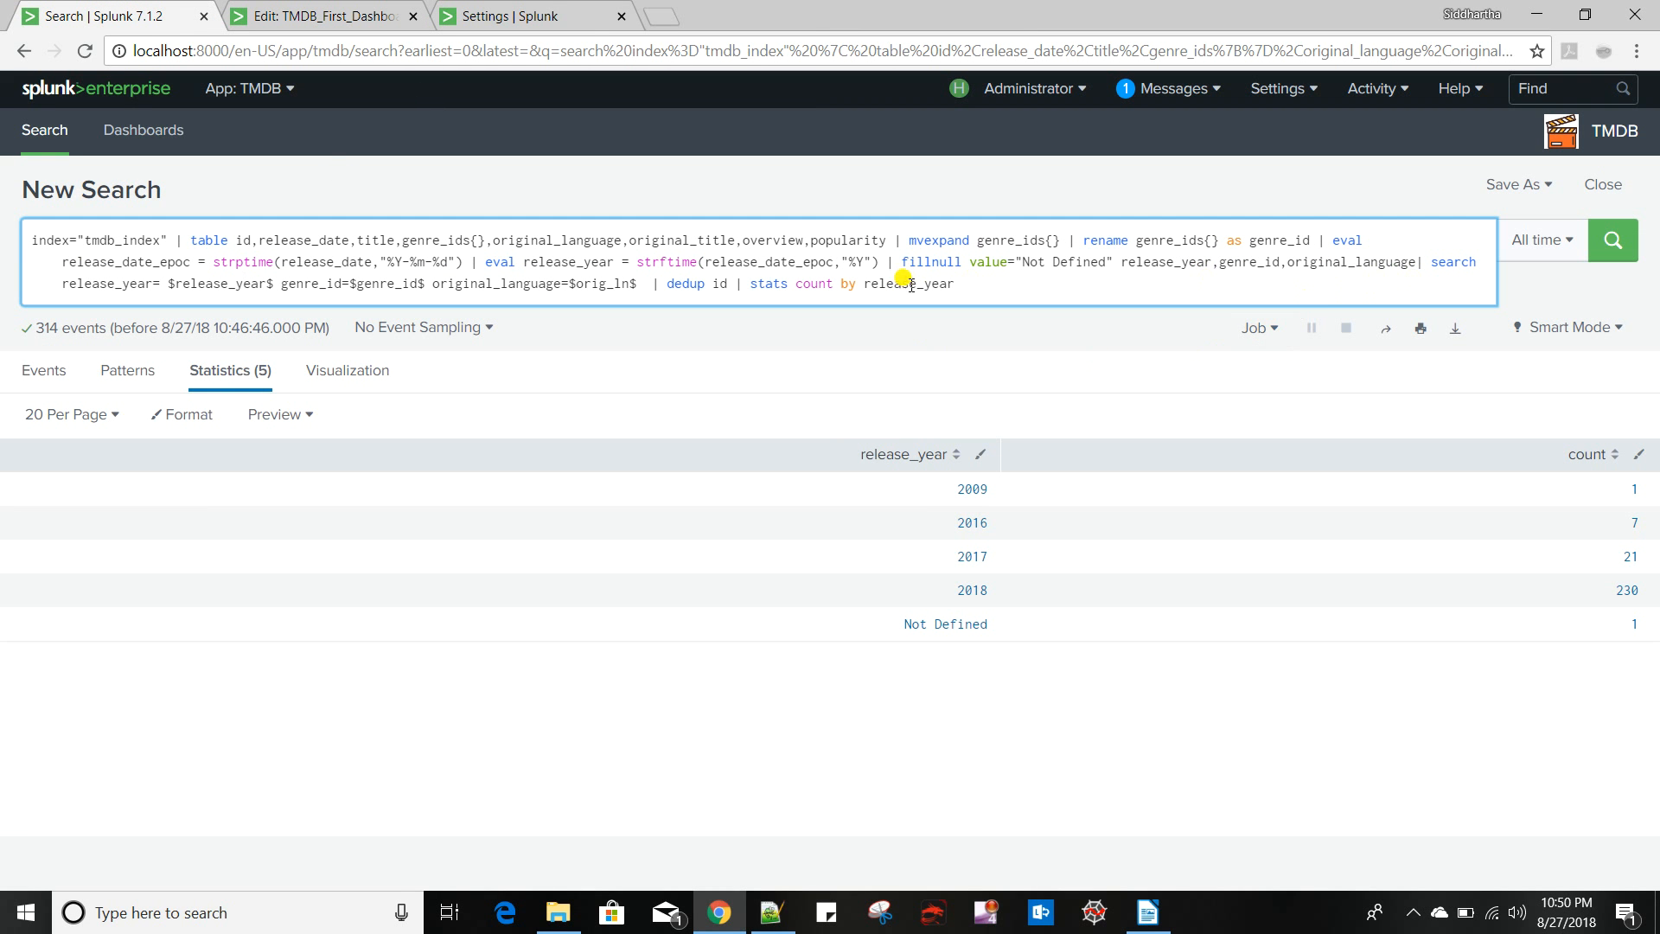
double_click(557, 241)
double_click(914, 284)
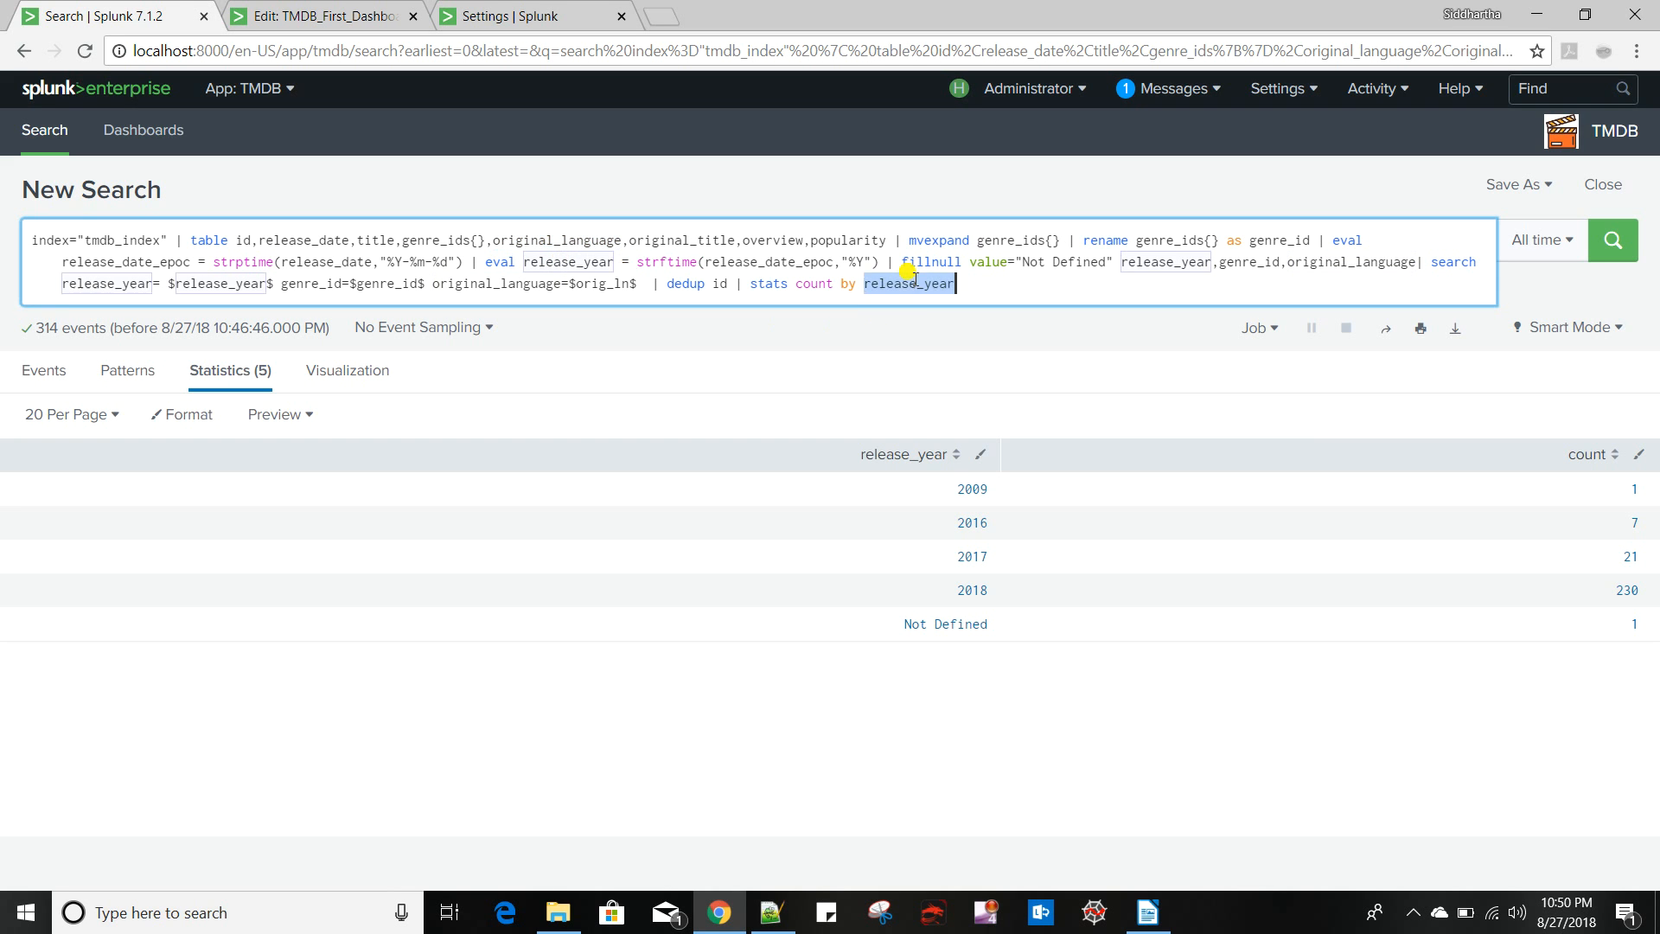
key("ctrl+v")
key("ctrl+a")
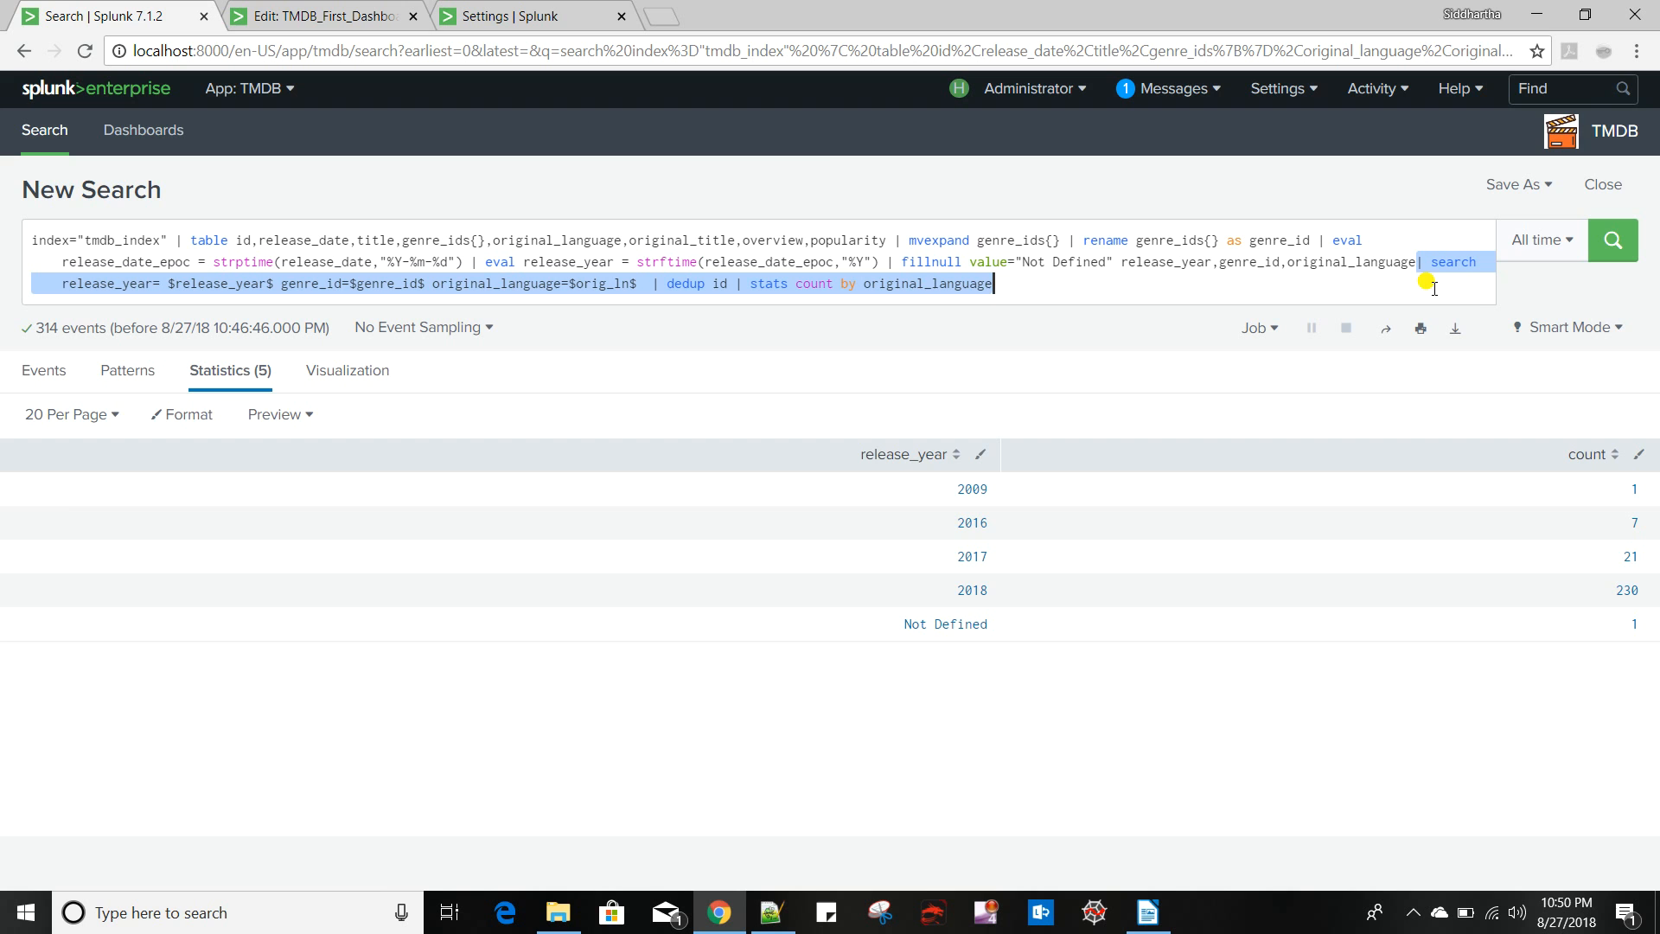
Paste the copied clause as the Language Wise Breakup pie chart's search string and add the panel to the dashboard
left_click(293, 15)
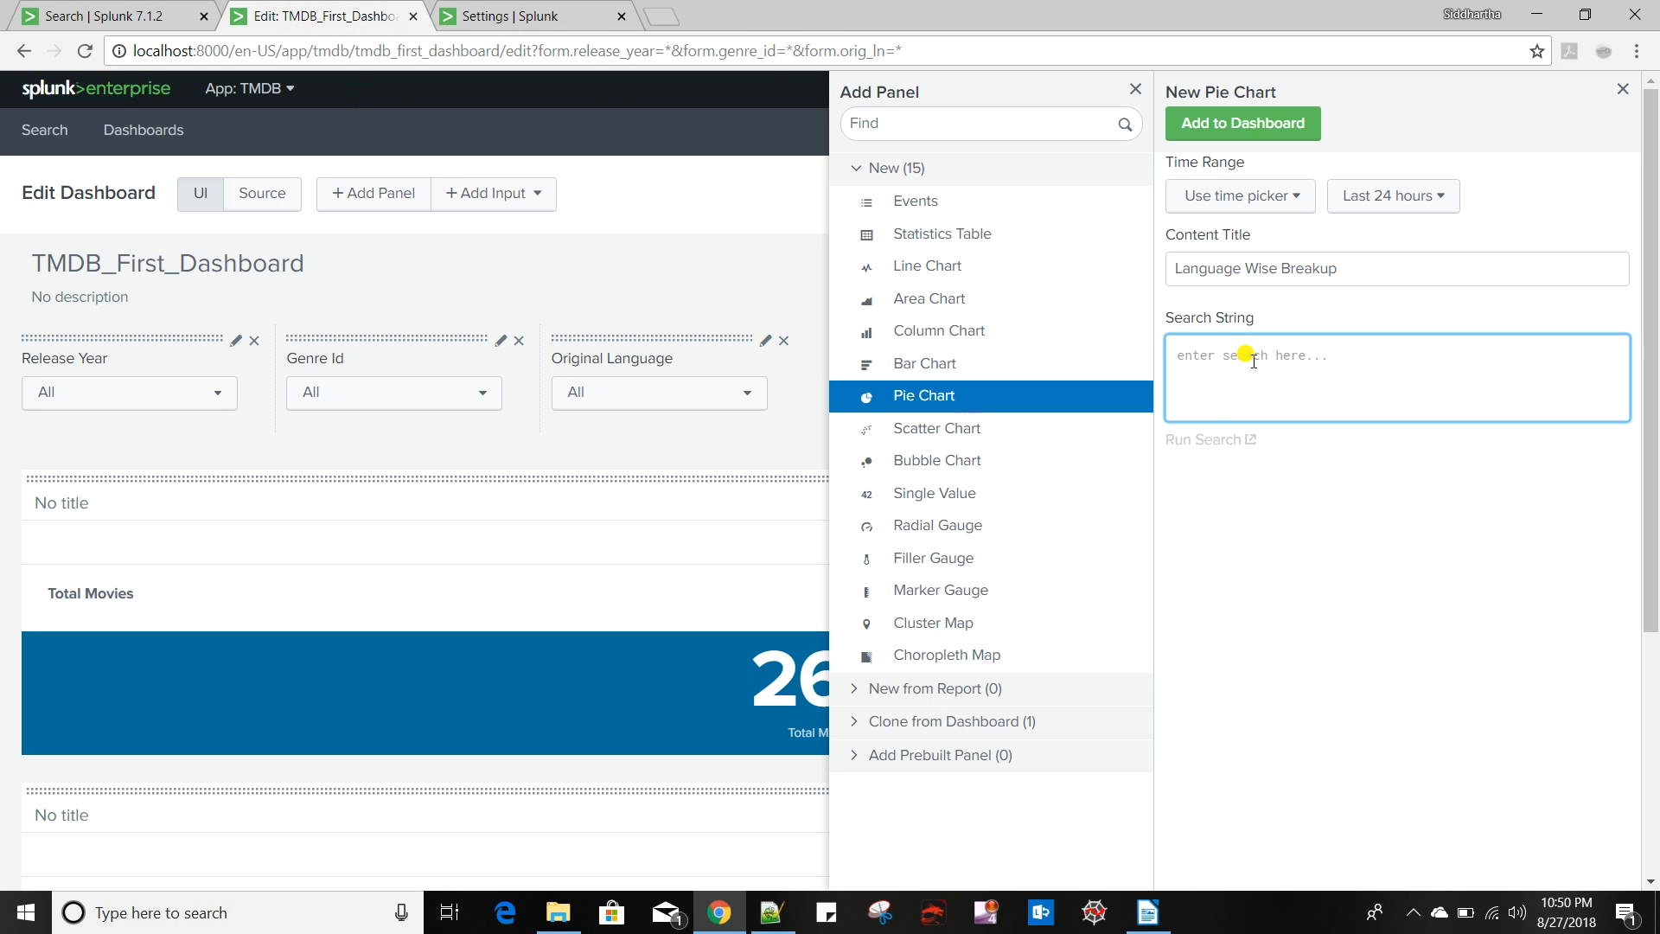
key("ctrl+v")
left_click(1273, 127)
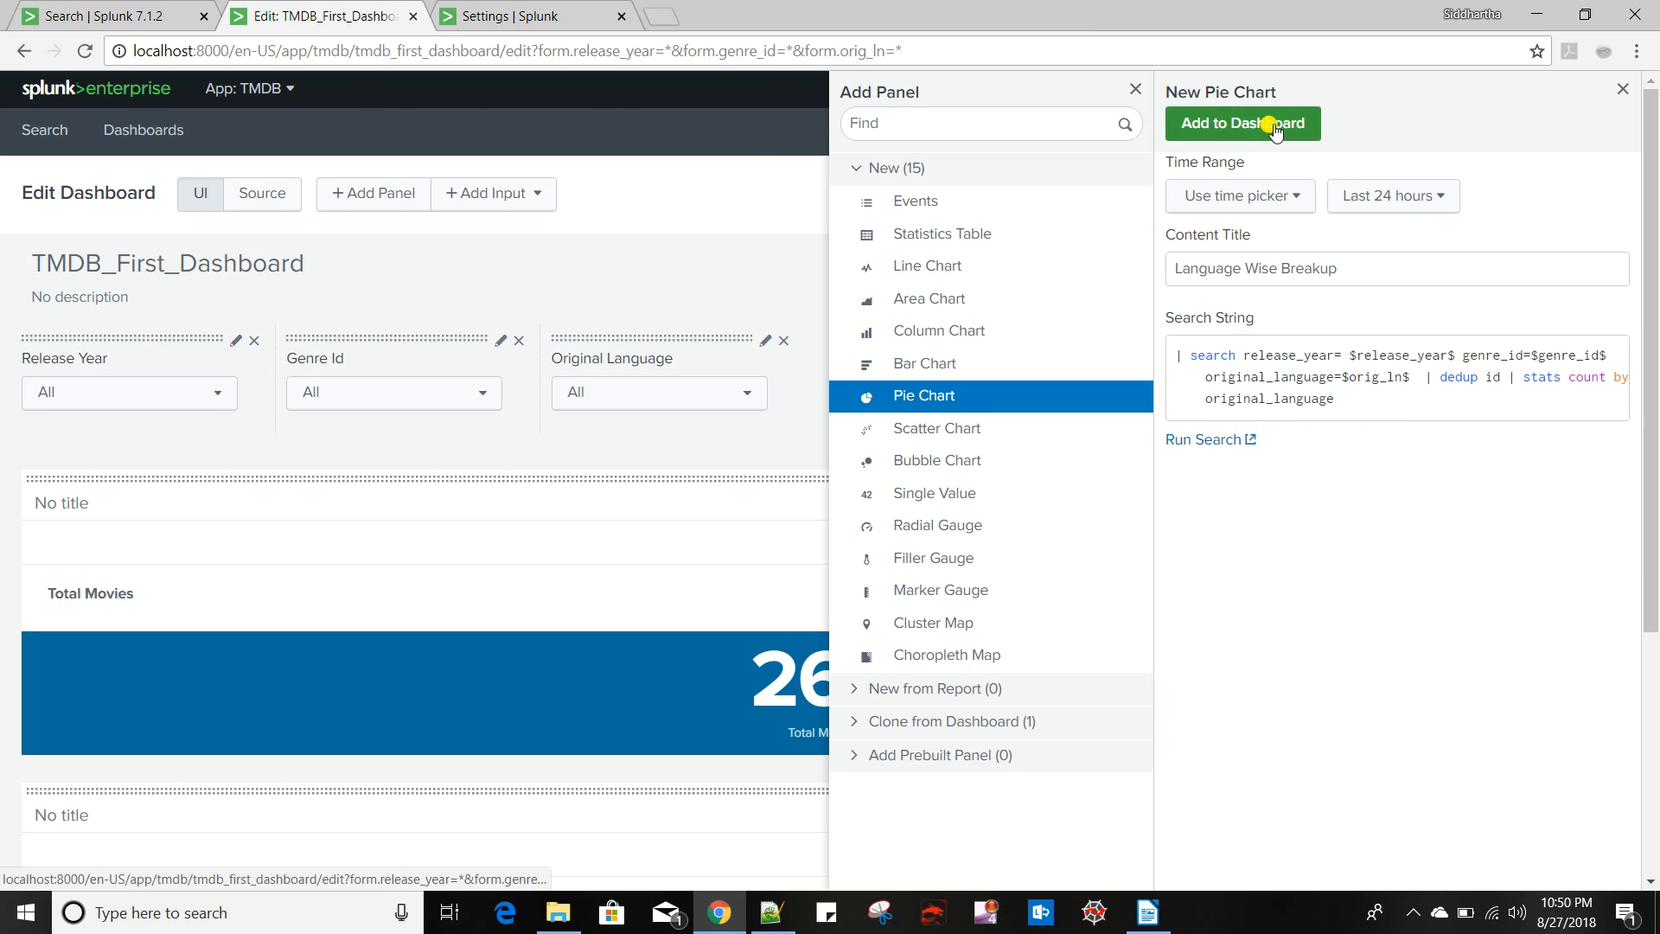
In the dashboard source, copy base="base_search" from the Year wise Breakup search into the Language Wise Breakup search tag
scroll(335, 345, "up", 15)
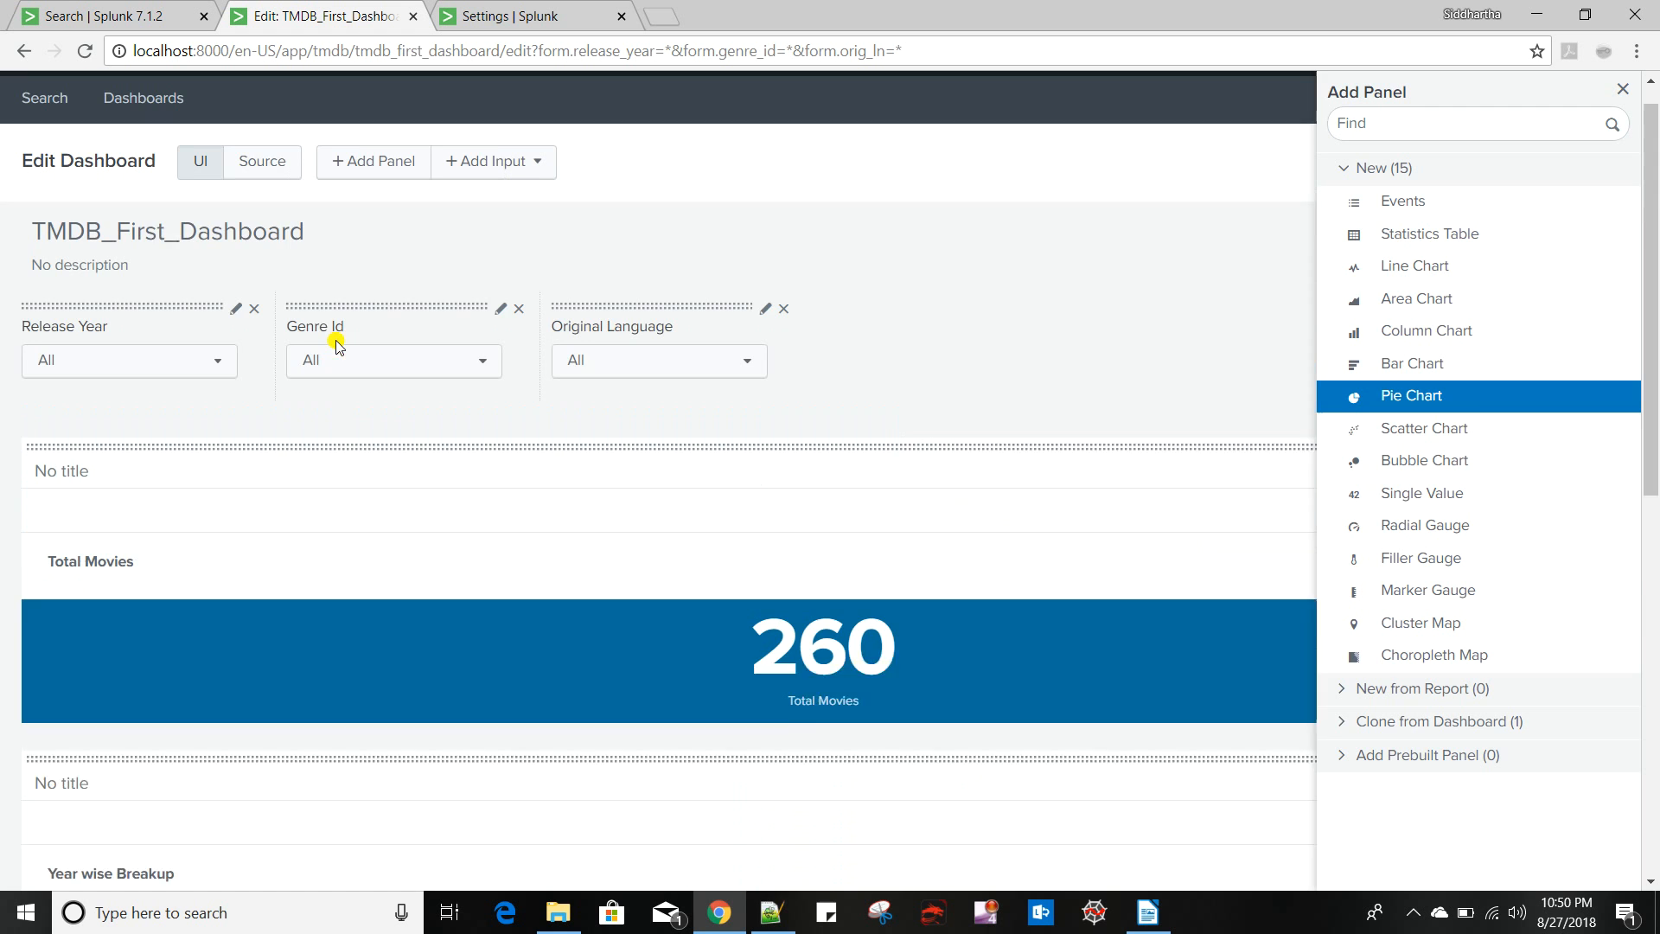
left_click(262, 198)
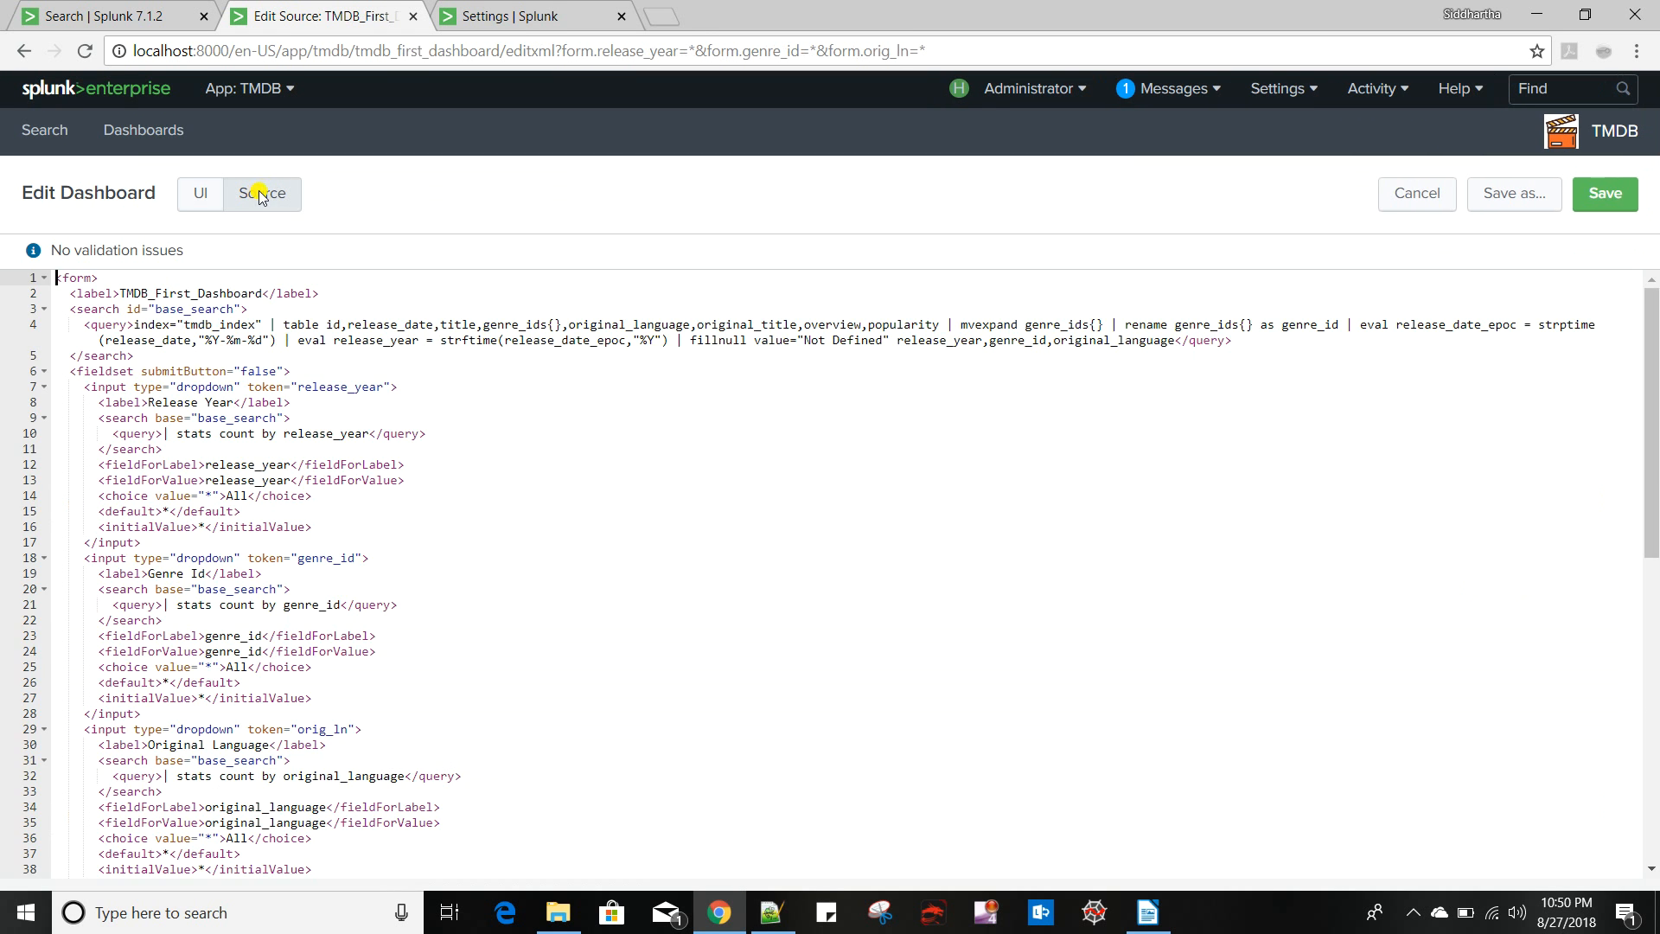
scroll(307, 498, "down", 8)
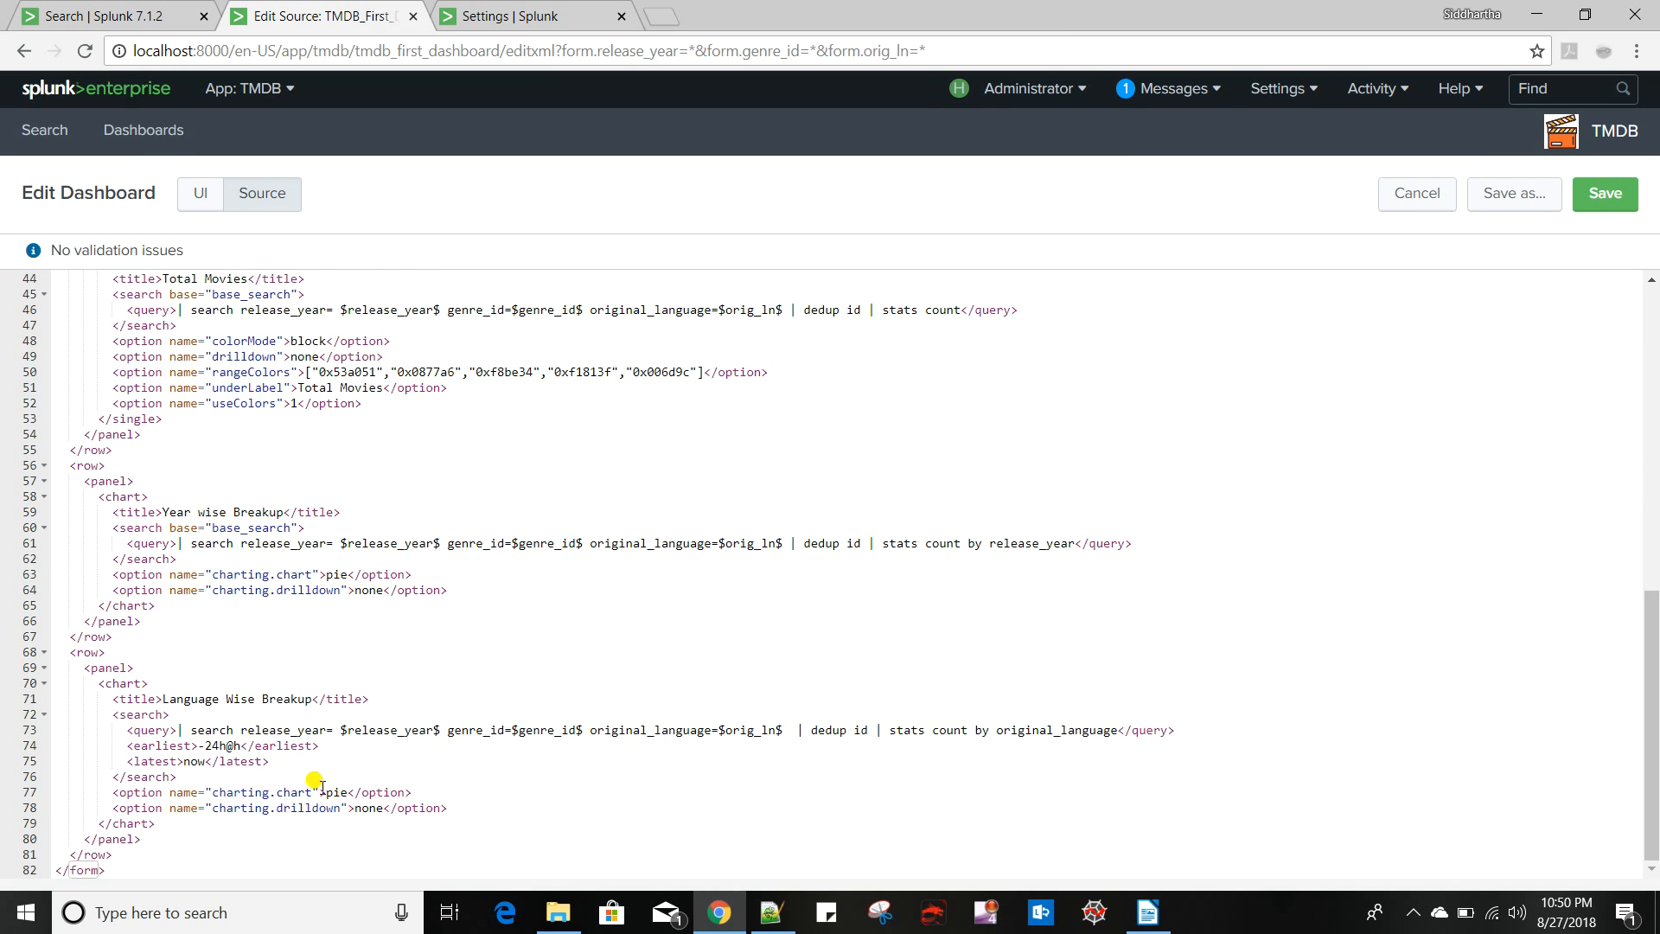
left_click_drag(171, 527, 299, 528)
key("ctrl+c")
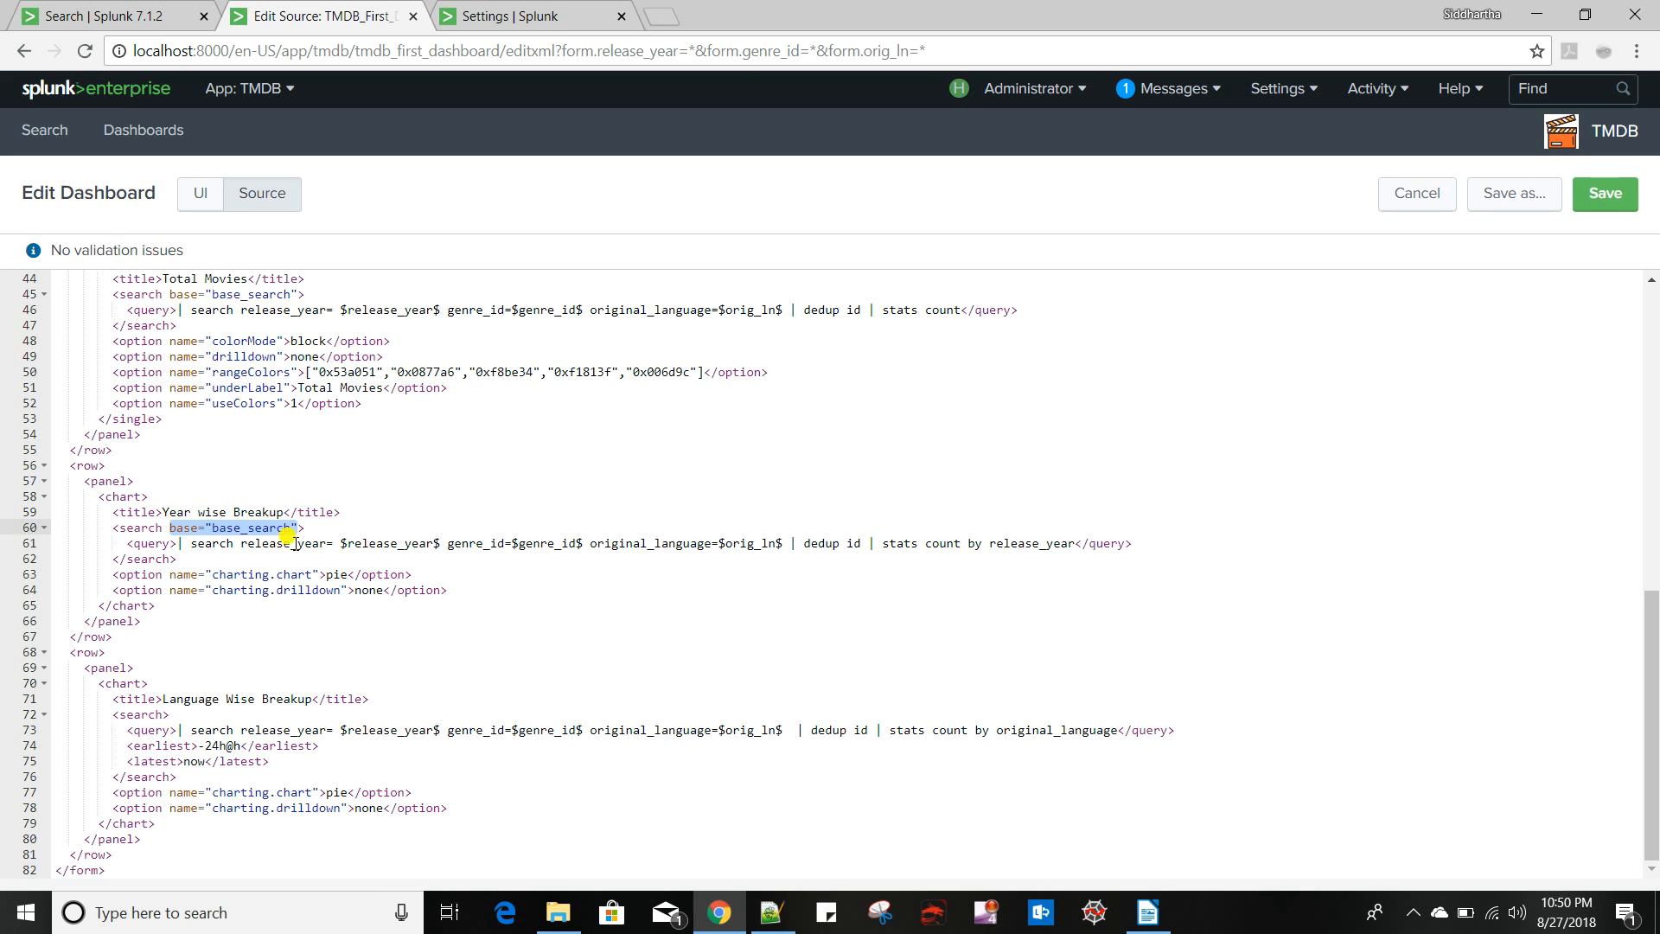
left_click(170, 714)
key("ctrl+v")
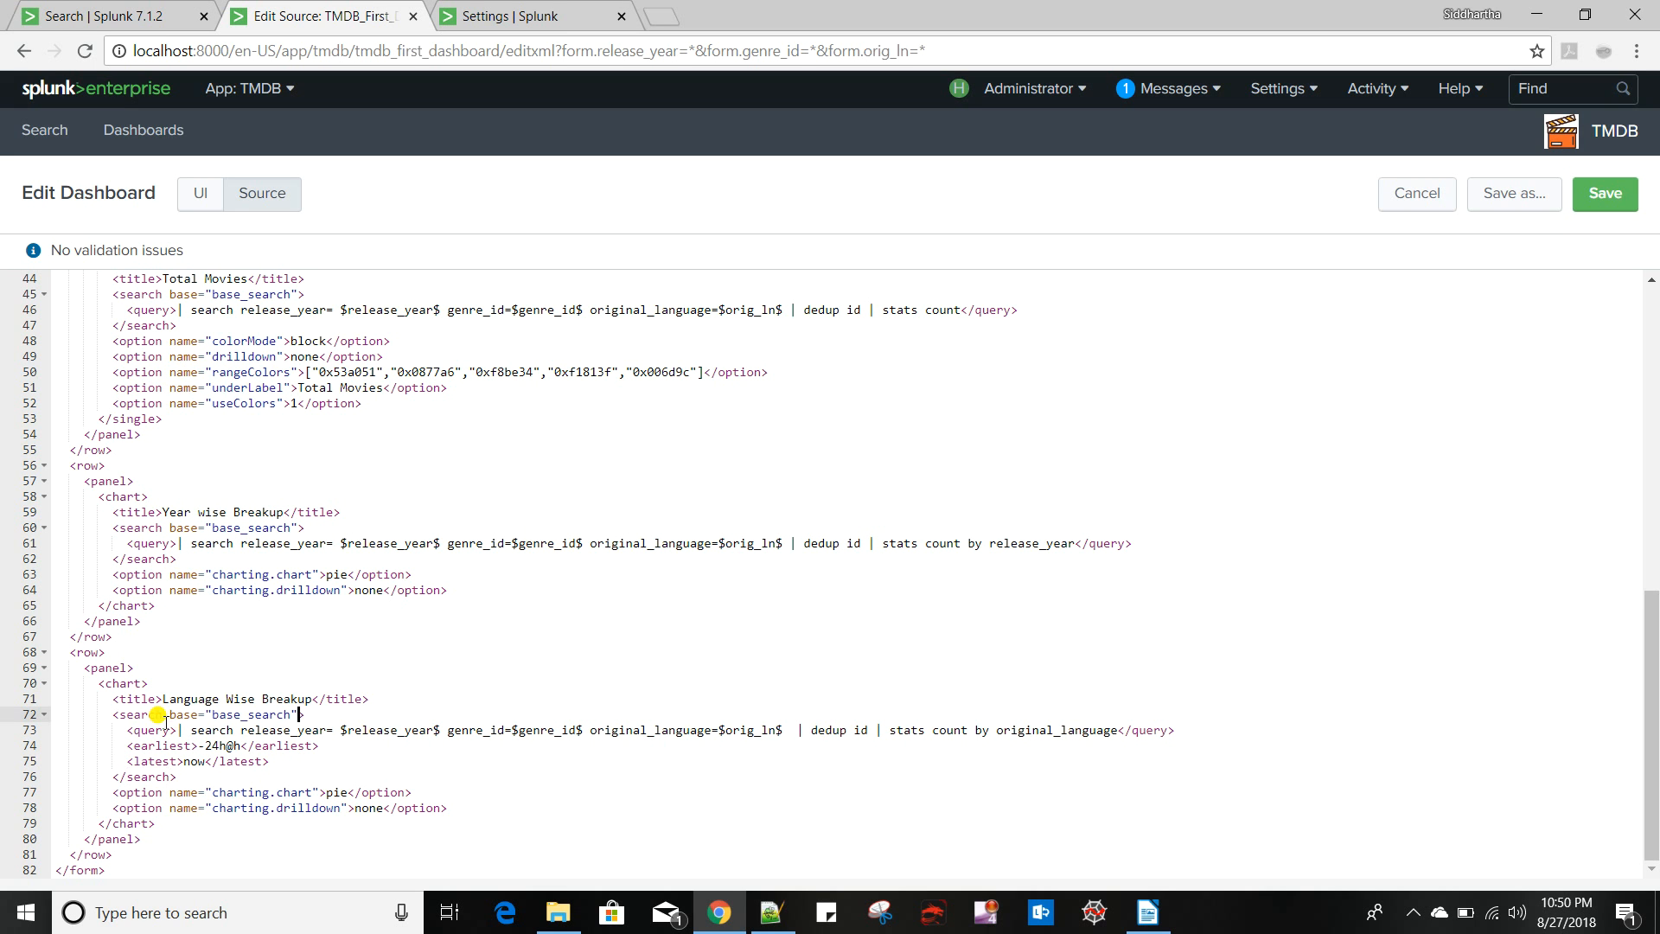
Delete the earliest and latest lines from the Language Wise Breakup search, save the dashboard and review its panels
left_click_drag(285, 759, 14, 748)
key("Delete")
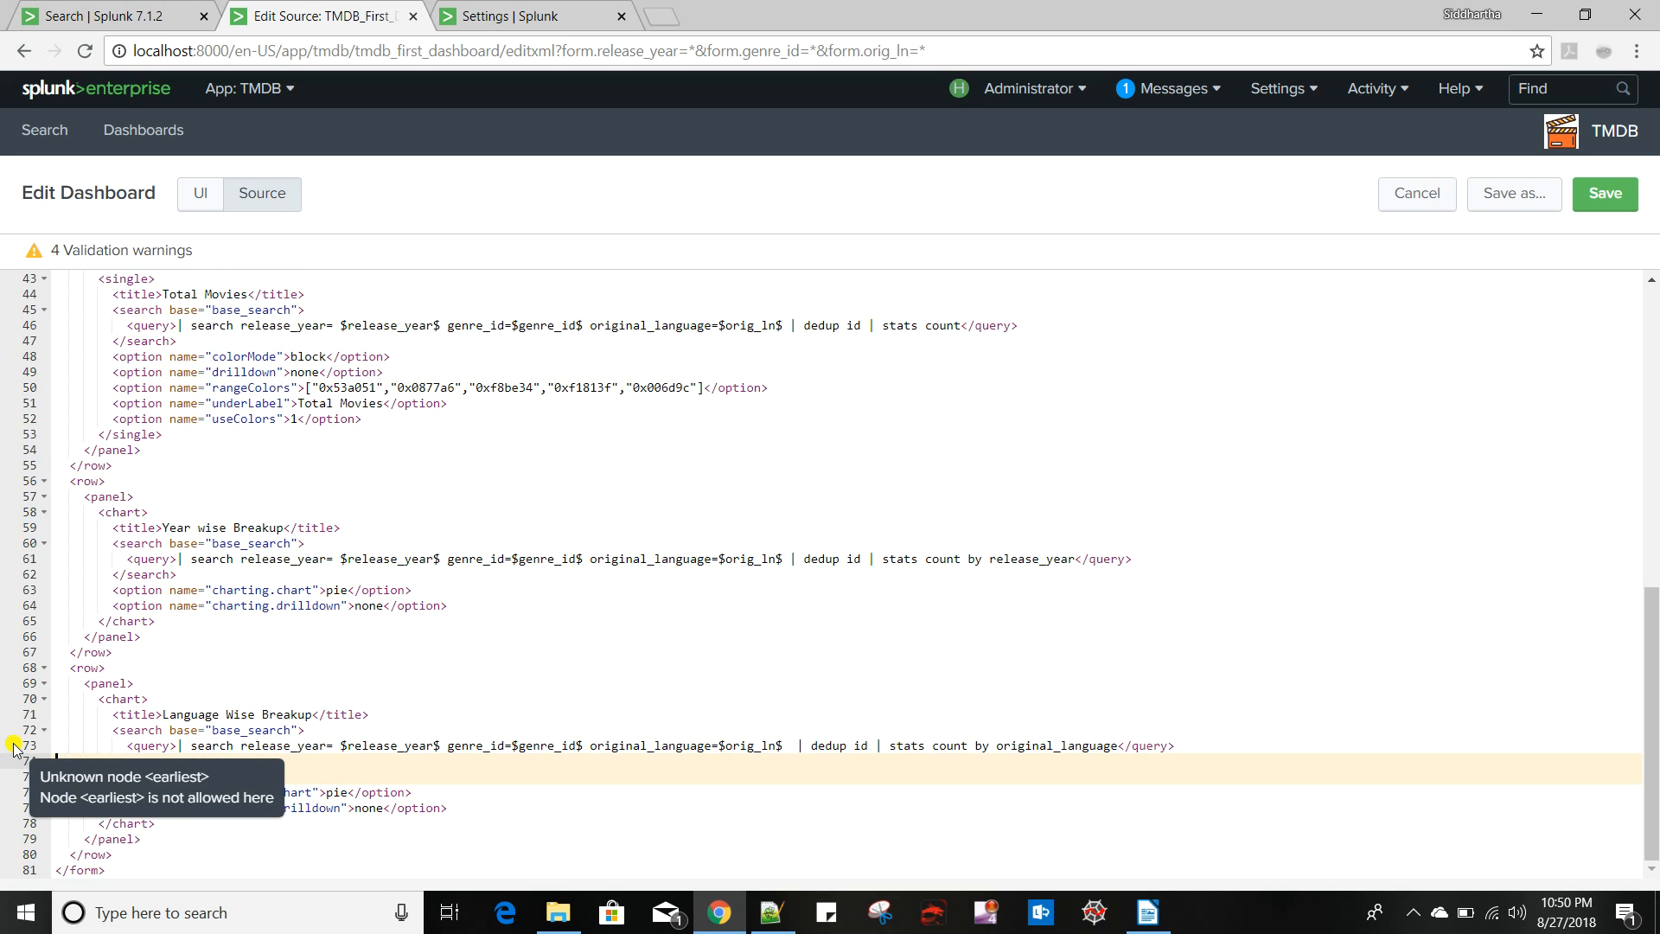
left_click(1605, 194)
scroll(530, 517, "down", 3)
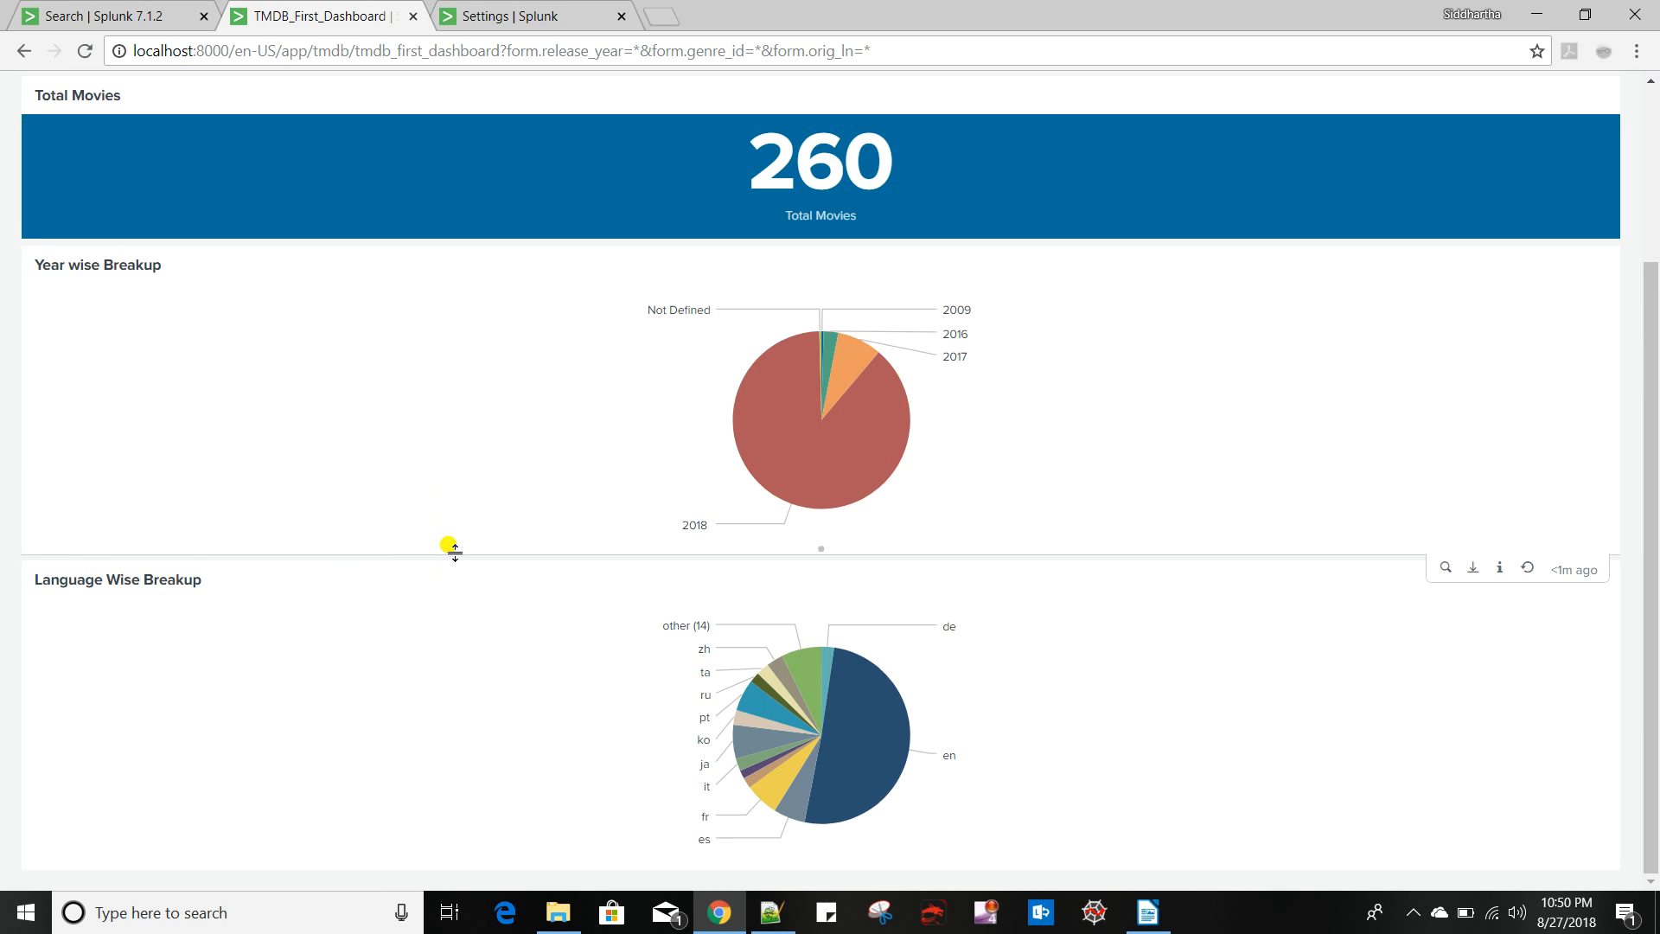
scroll(452, 544, "up", 3)
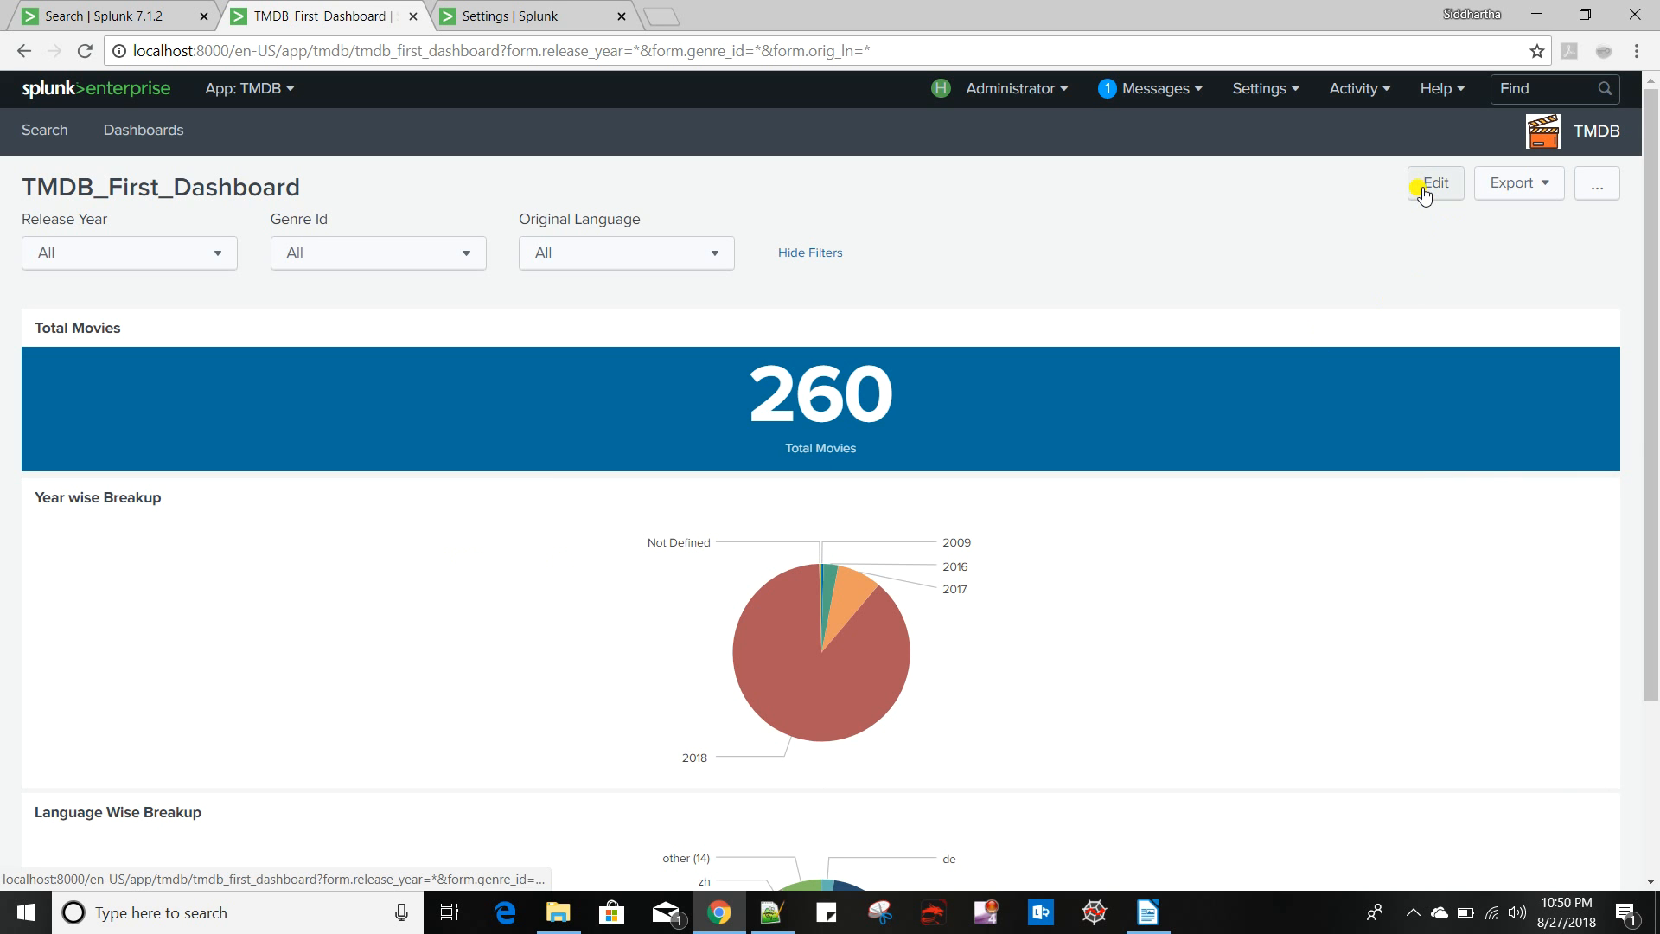
Edit the dashboard and move the Language Wise Breakup panel into the same row, to the right of Year wise Breakup
left_click(1425, 194)
scroll(574, 448, "down", 8)
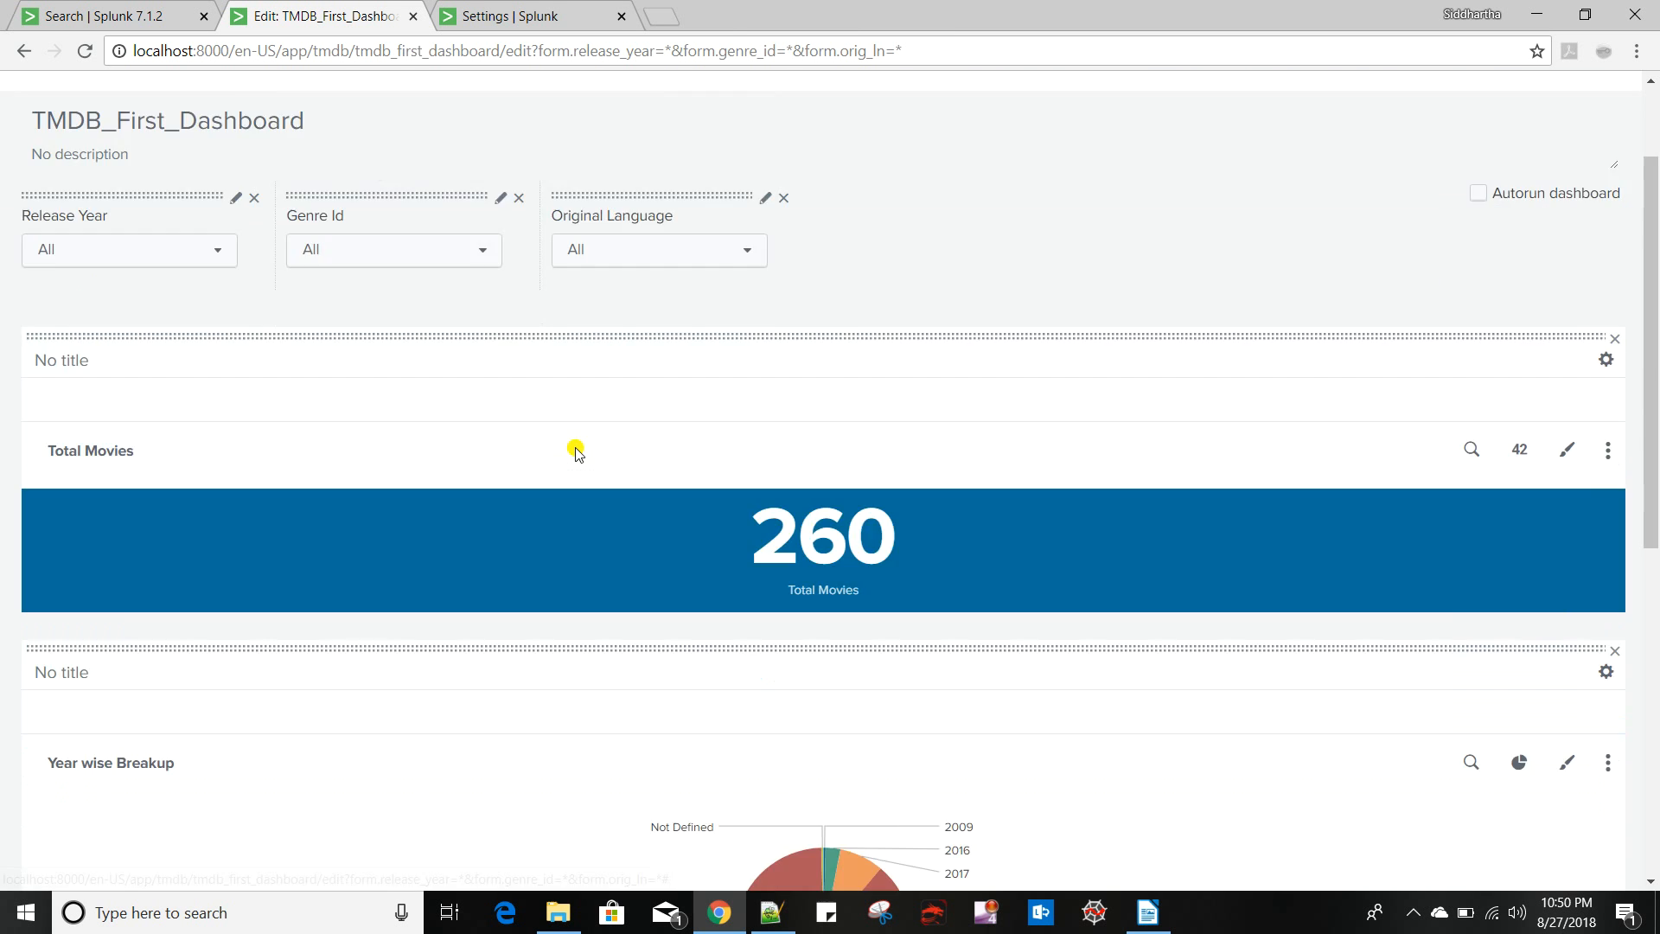
left_click_drag(1081, 429, 1138, 363)
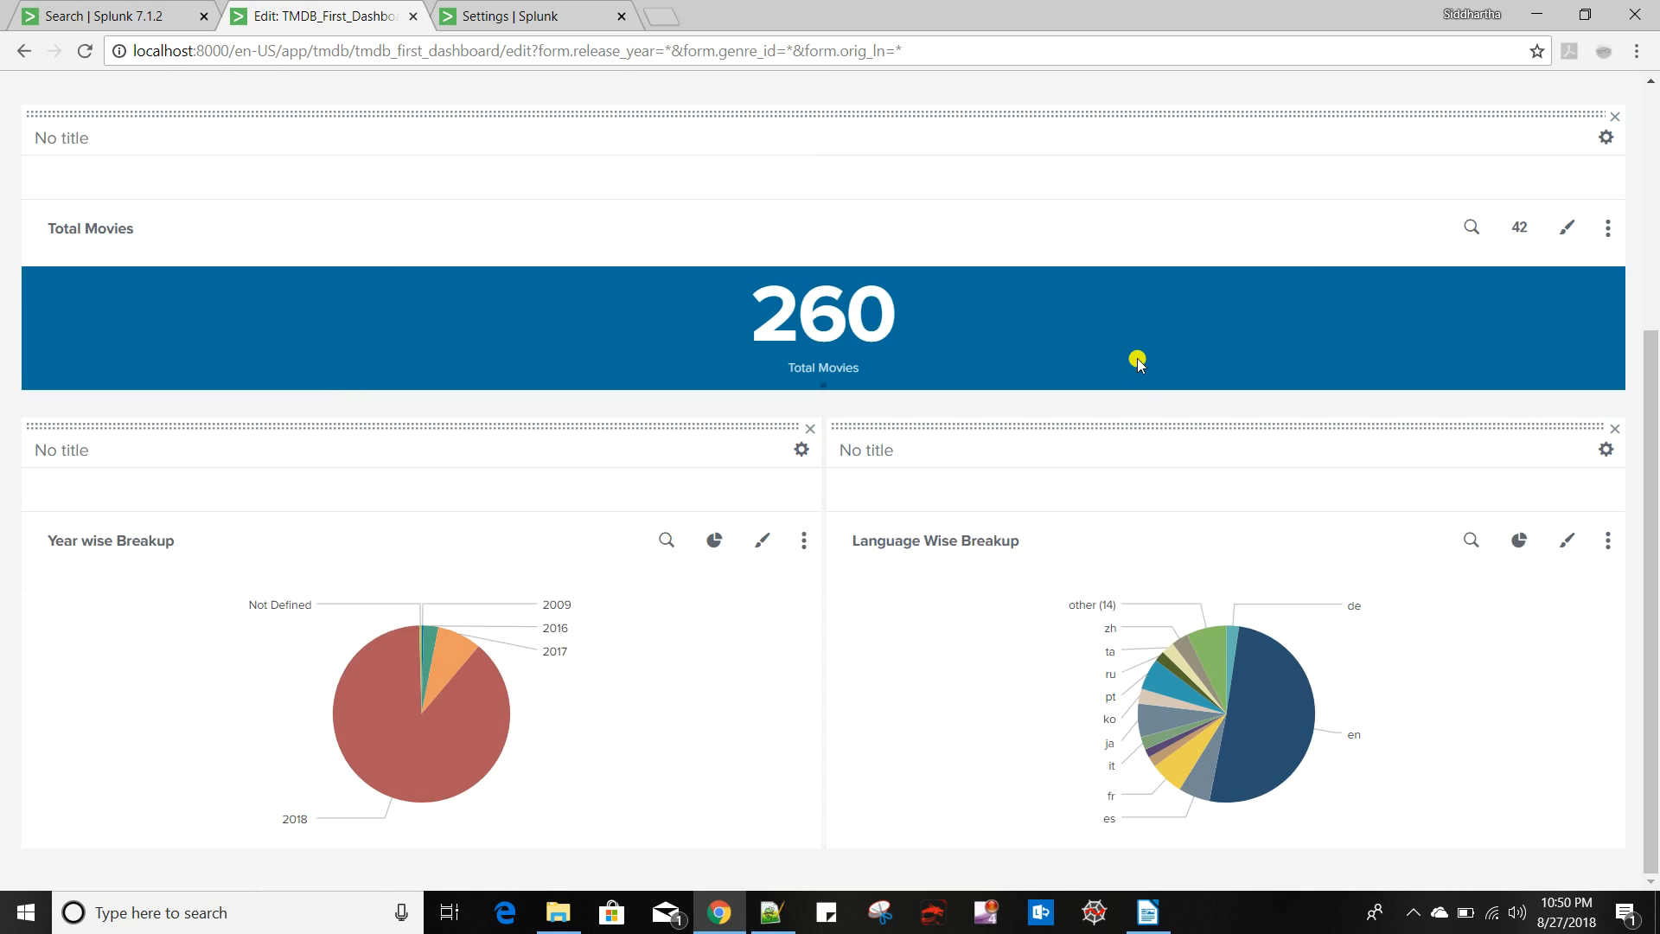
scroll(995, 523, "up", 3)
scroll(861, 740, "up", 2)
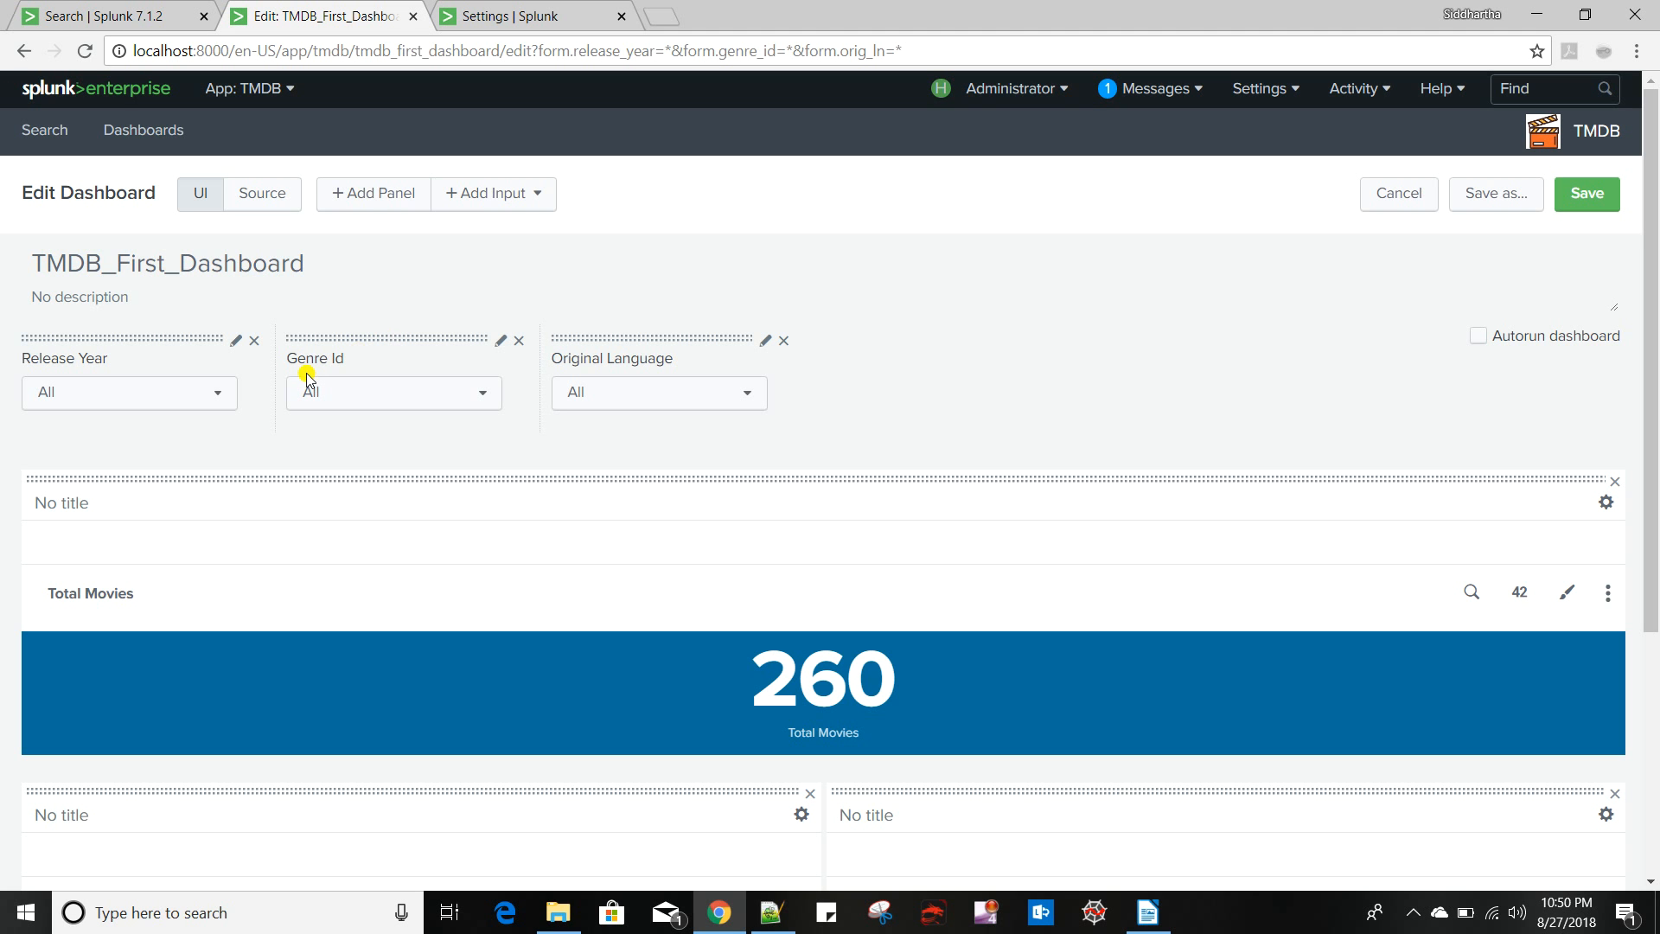
Examine in the dashboard source how the row and panel tags arrange the Total Movies and two breakup panels
left_click(247, 204)
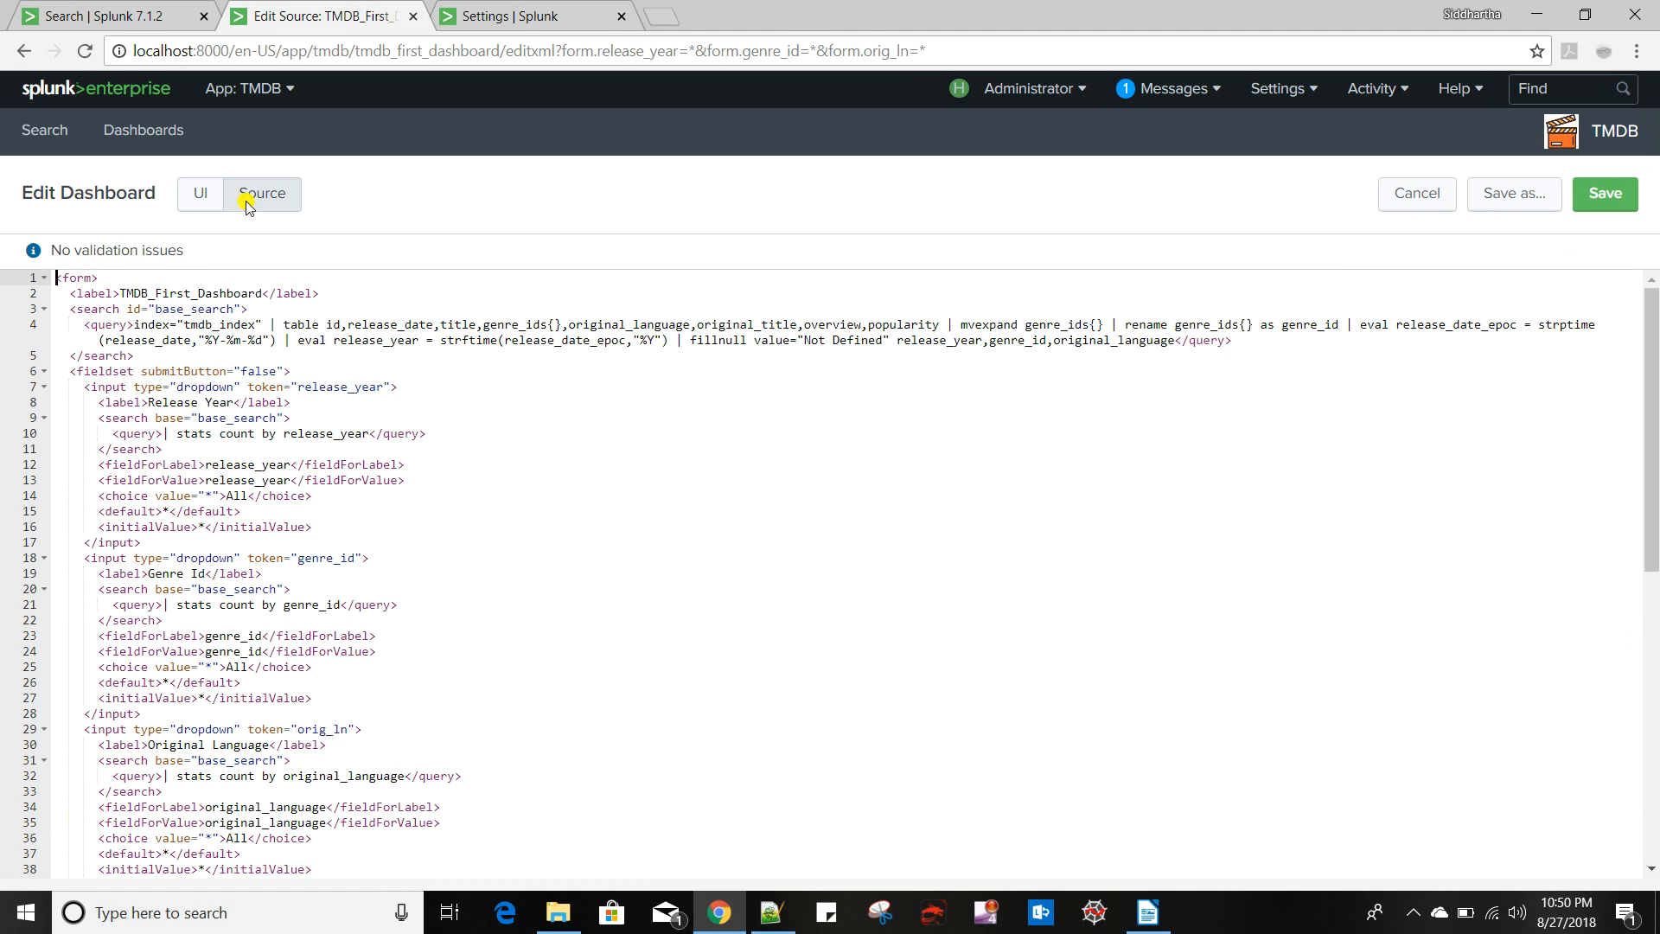
scroll(231, 594, "down", 7)
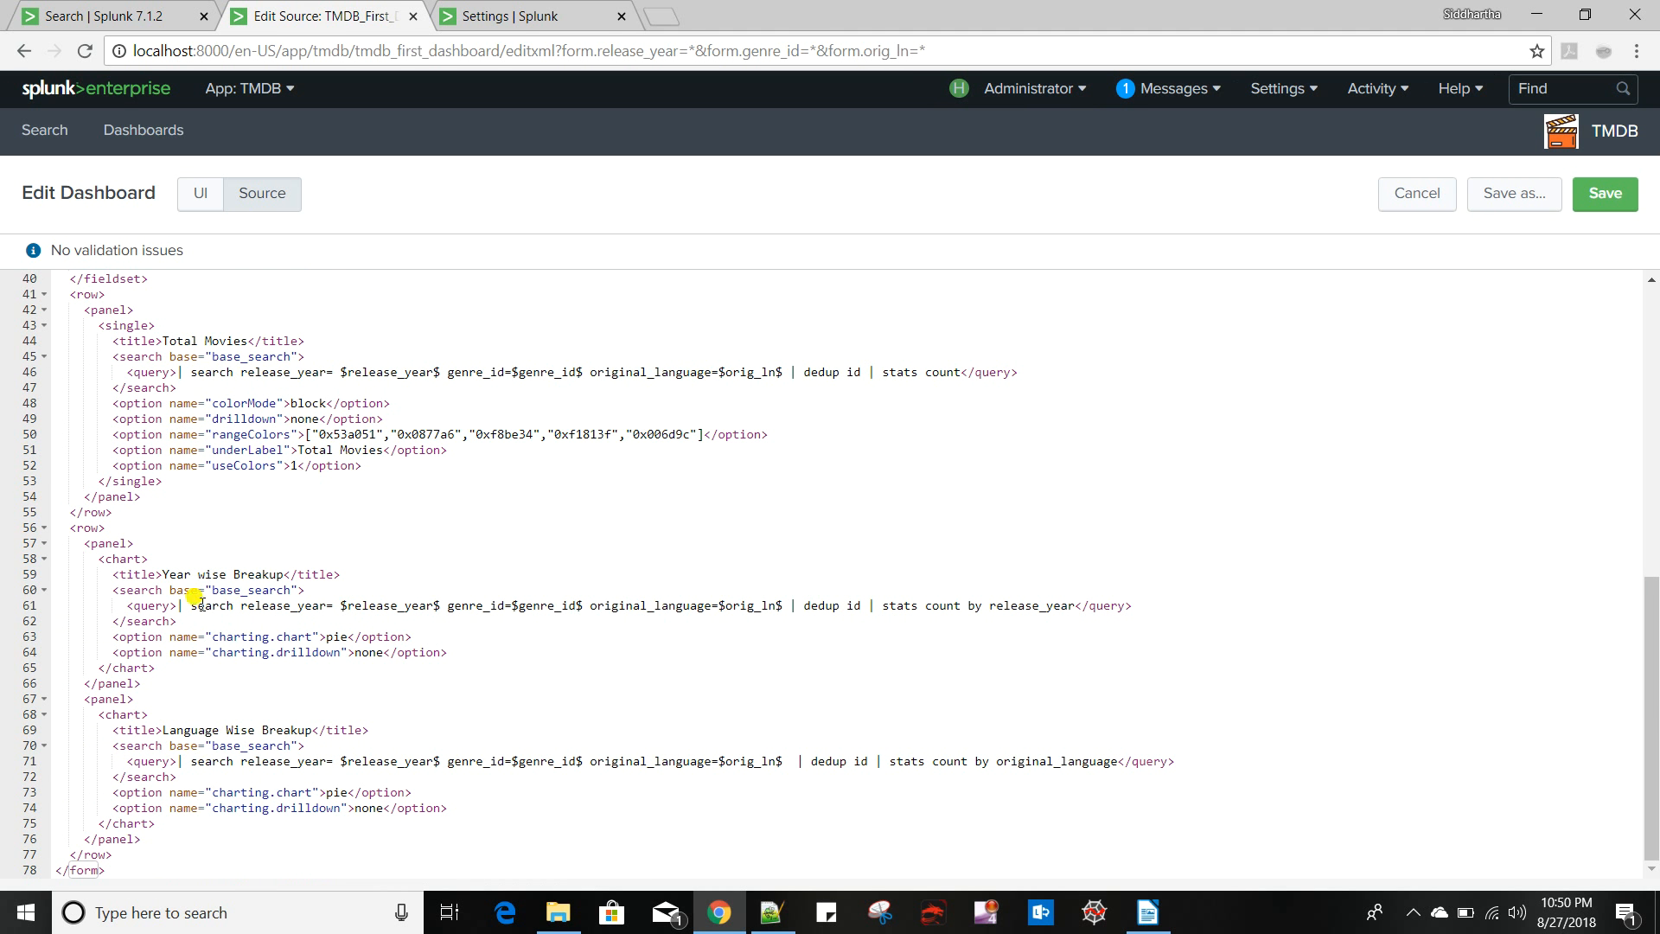
left_click_drag(63, 297, 153, 517)
left_click(97, 511)
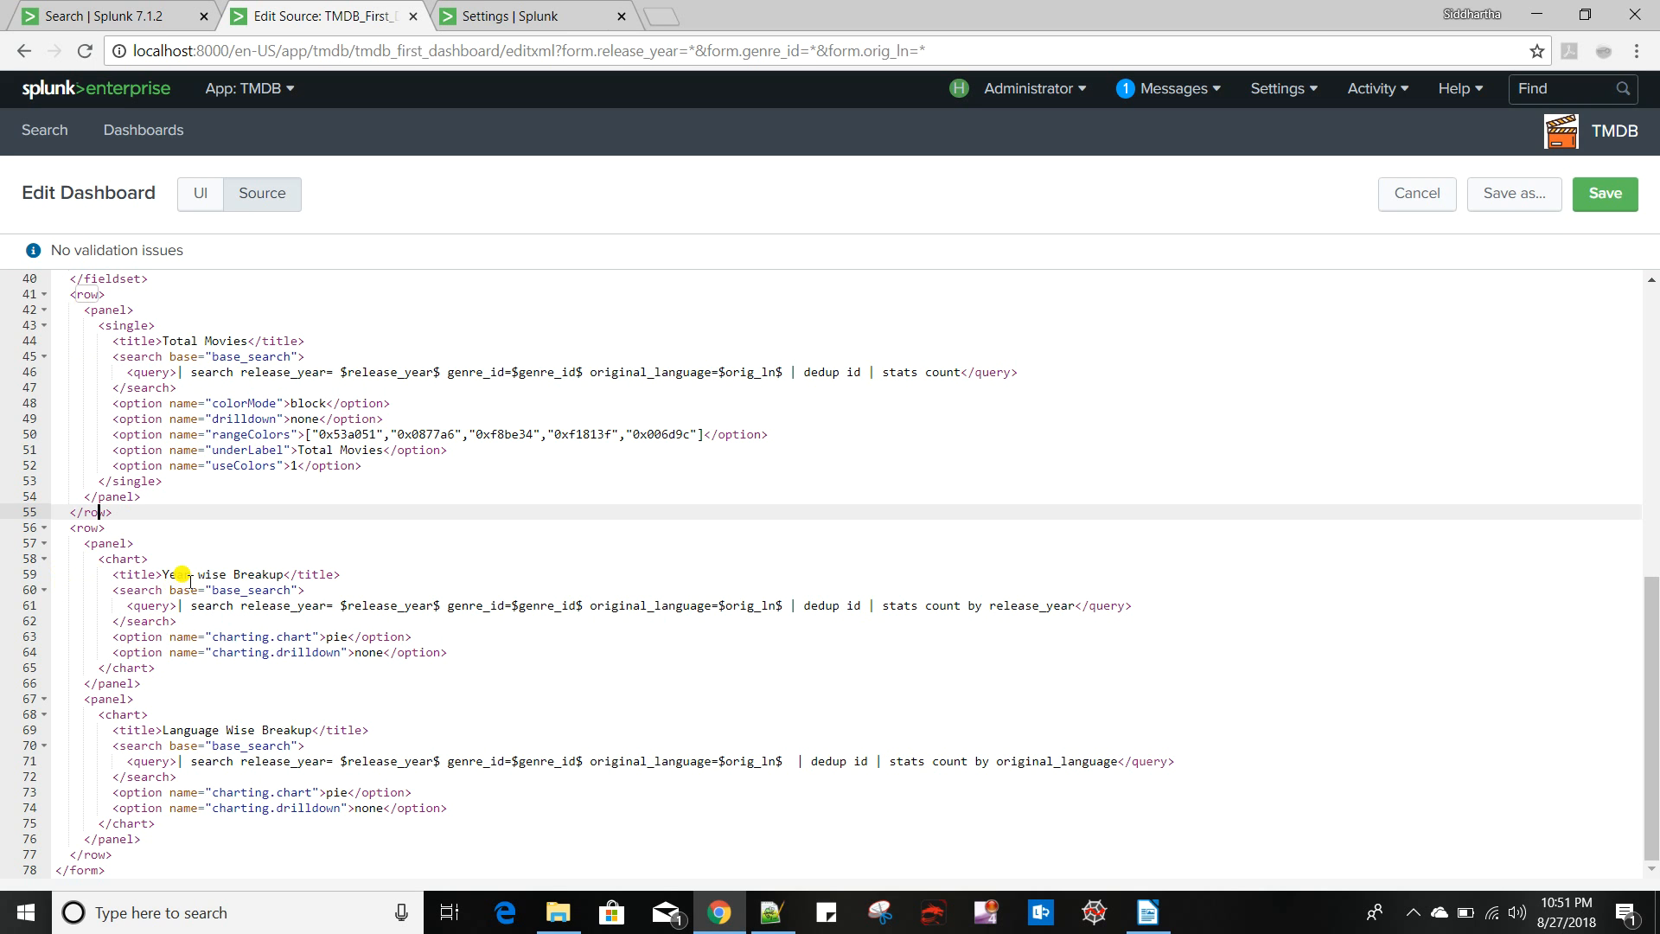
left_click(69, 527)
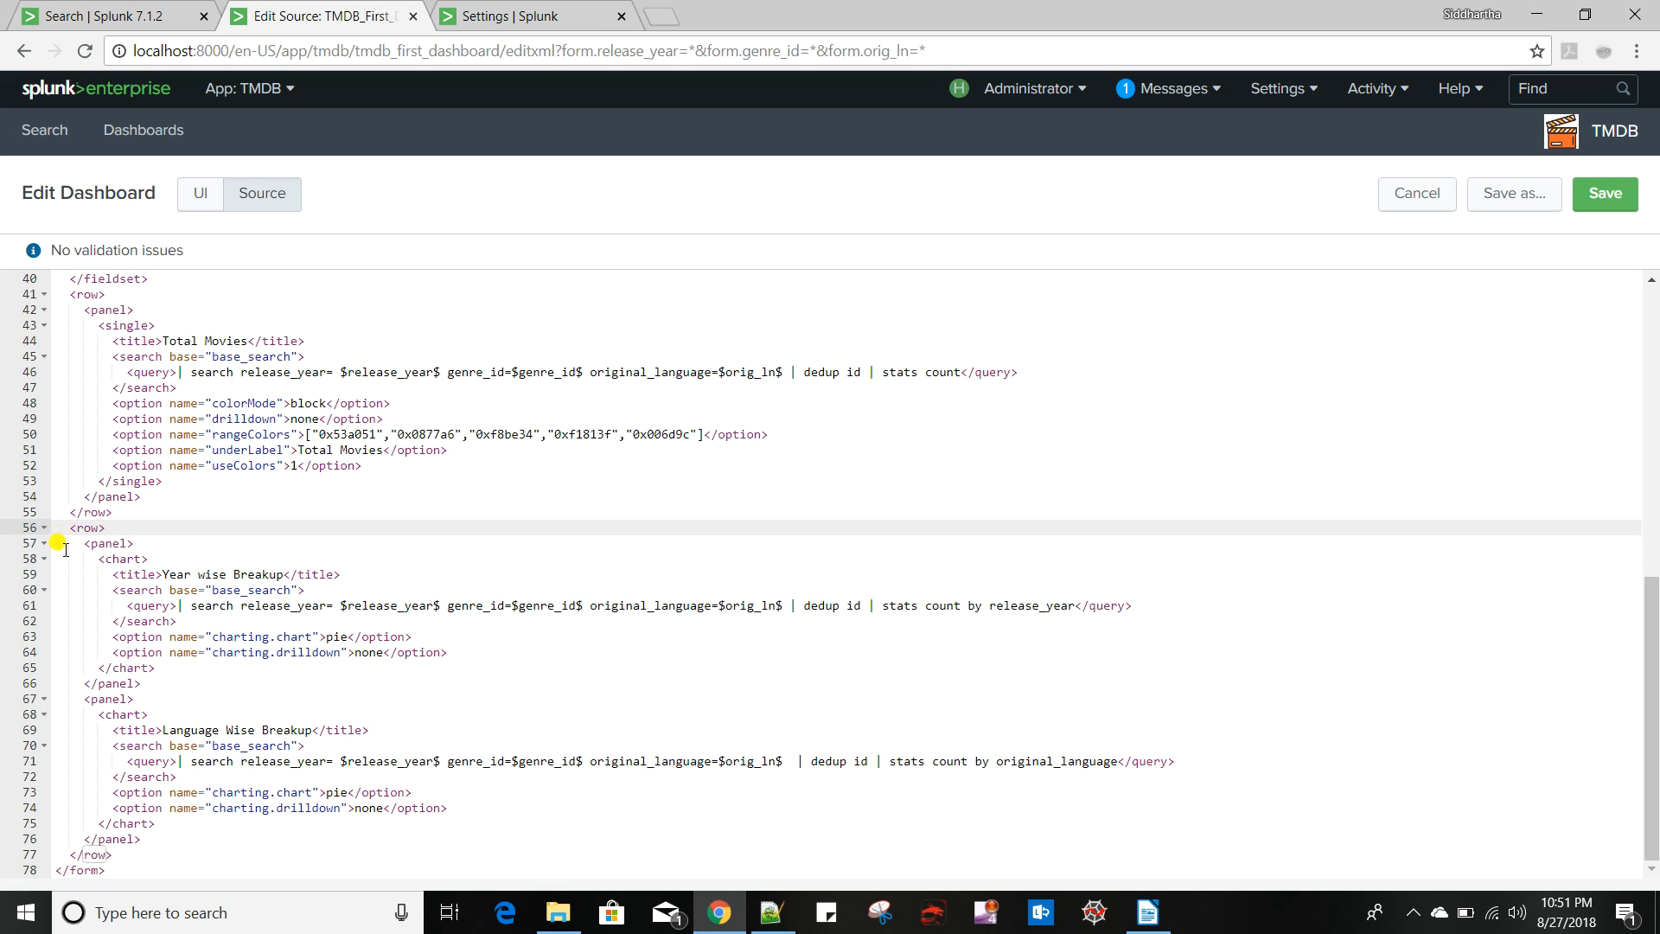
left_click_drag(112, 853, 2, 532)
left_click(383, 665)
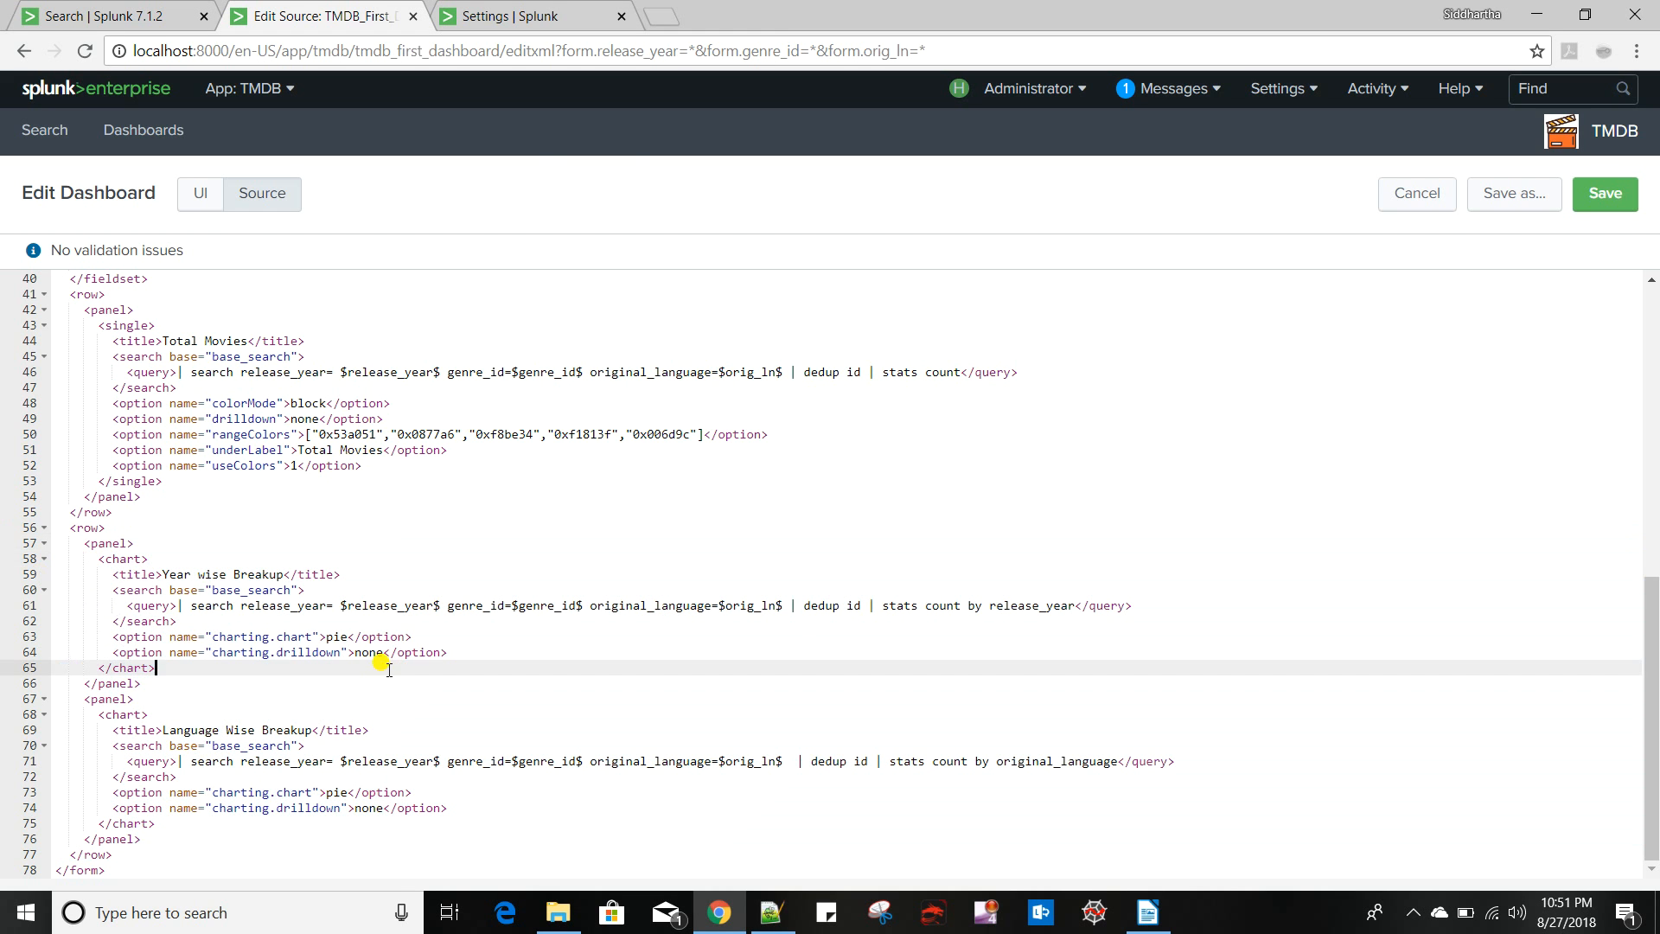
Return to the visual dashboard editor and start a new pie chart panel titled "Genre Wise Breakup"
left_click(194, 192)
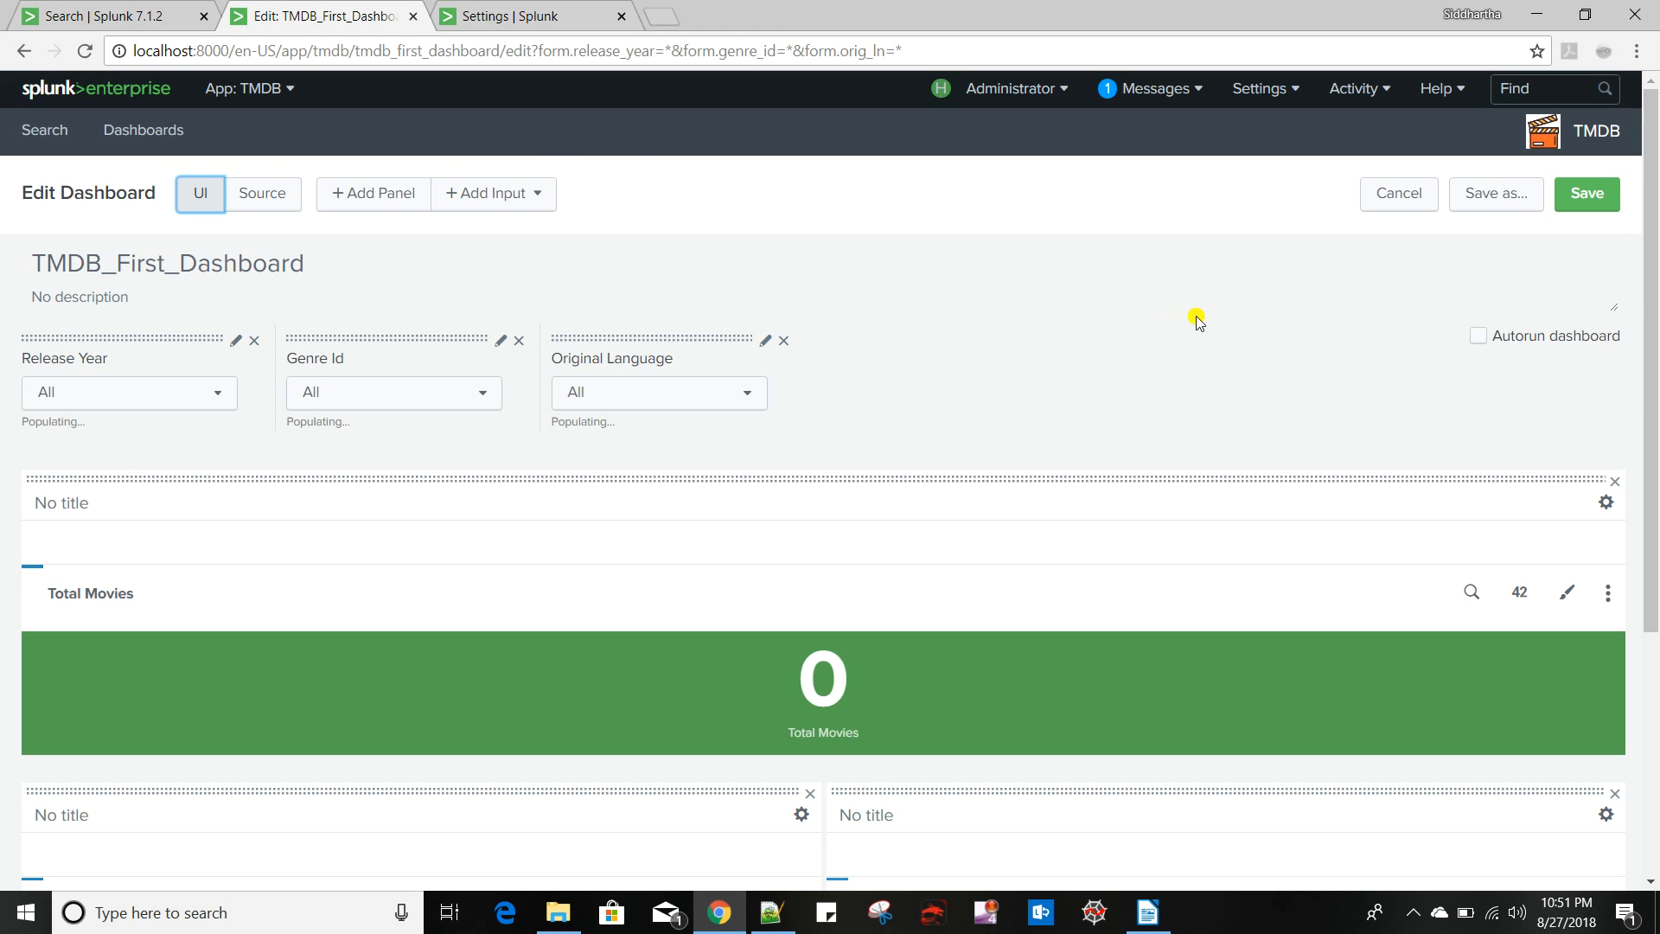
left_click(511, 208)
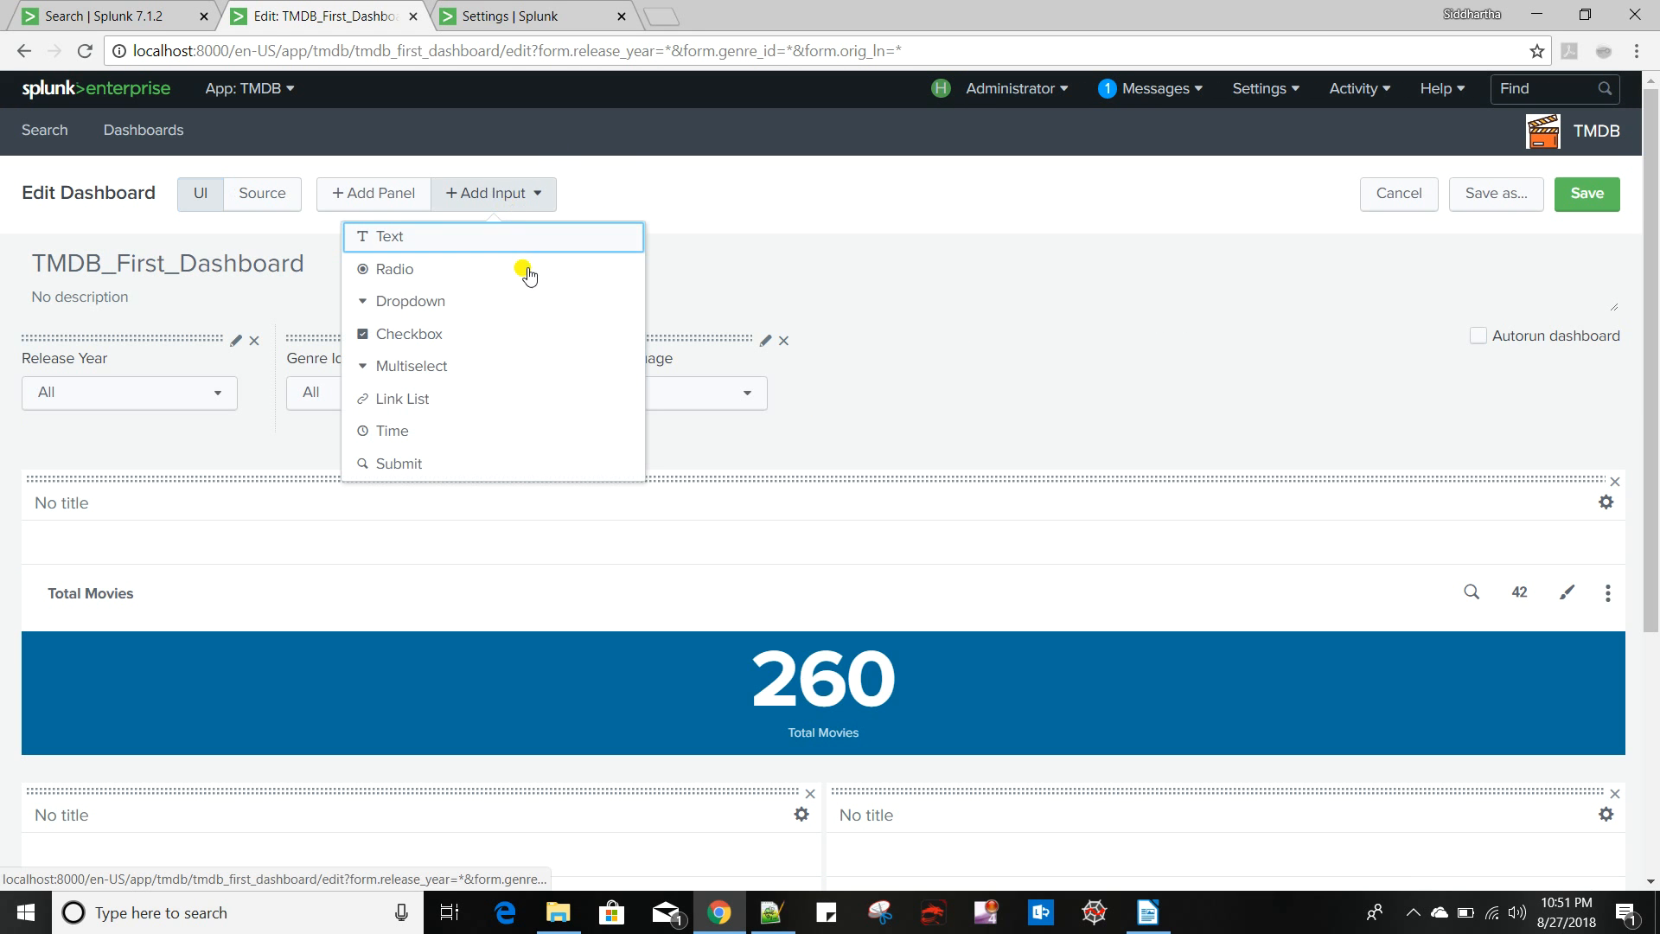
left_click(385, 198)
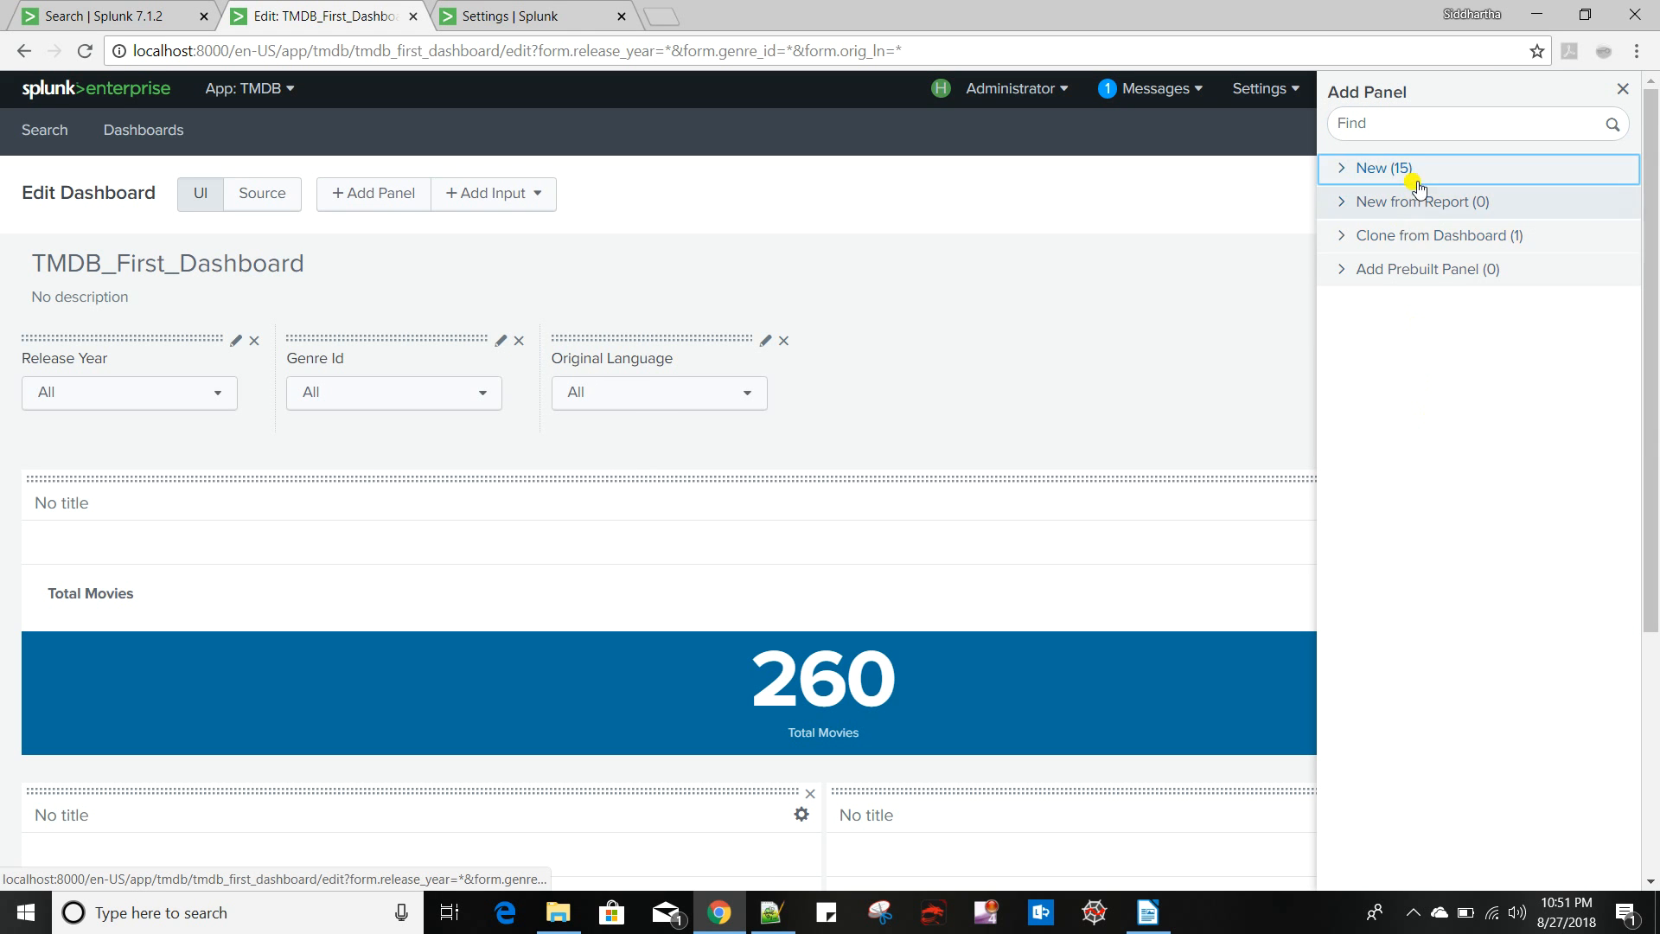
left_click(1414, 170)
left_click(1418, 398)
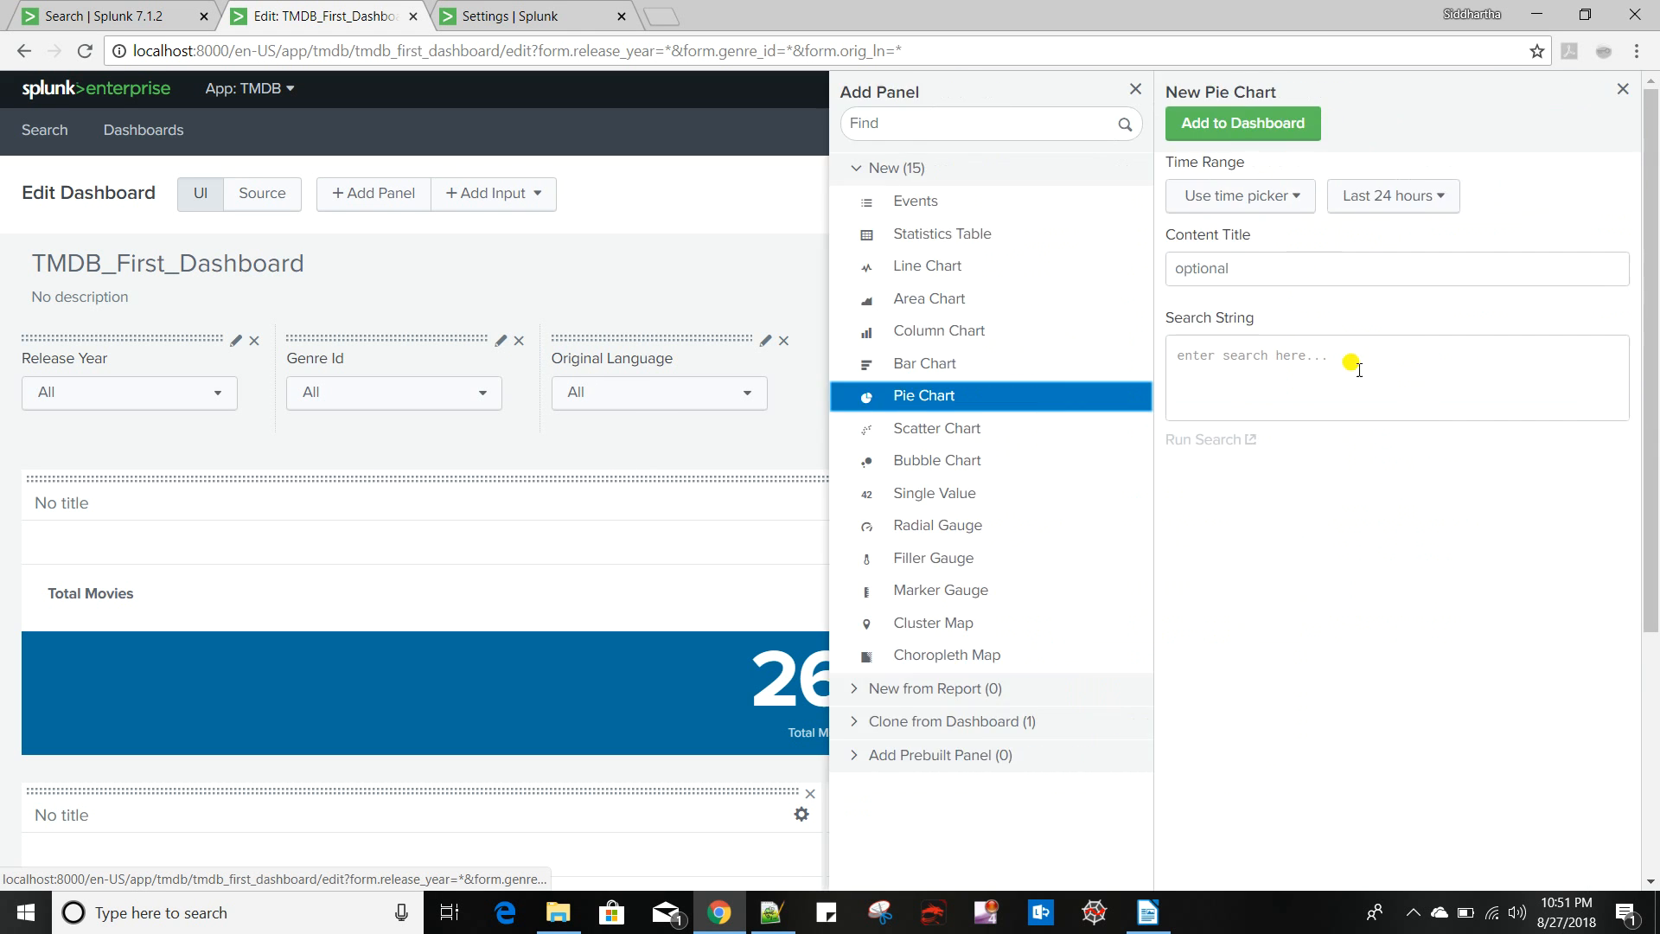
left_click(1253, 271)
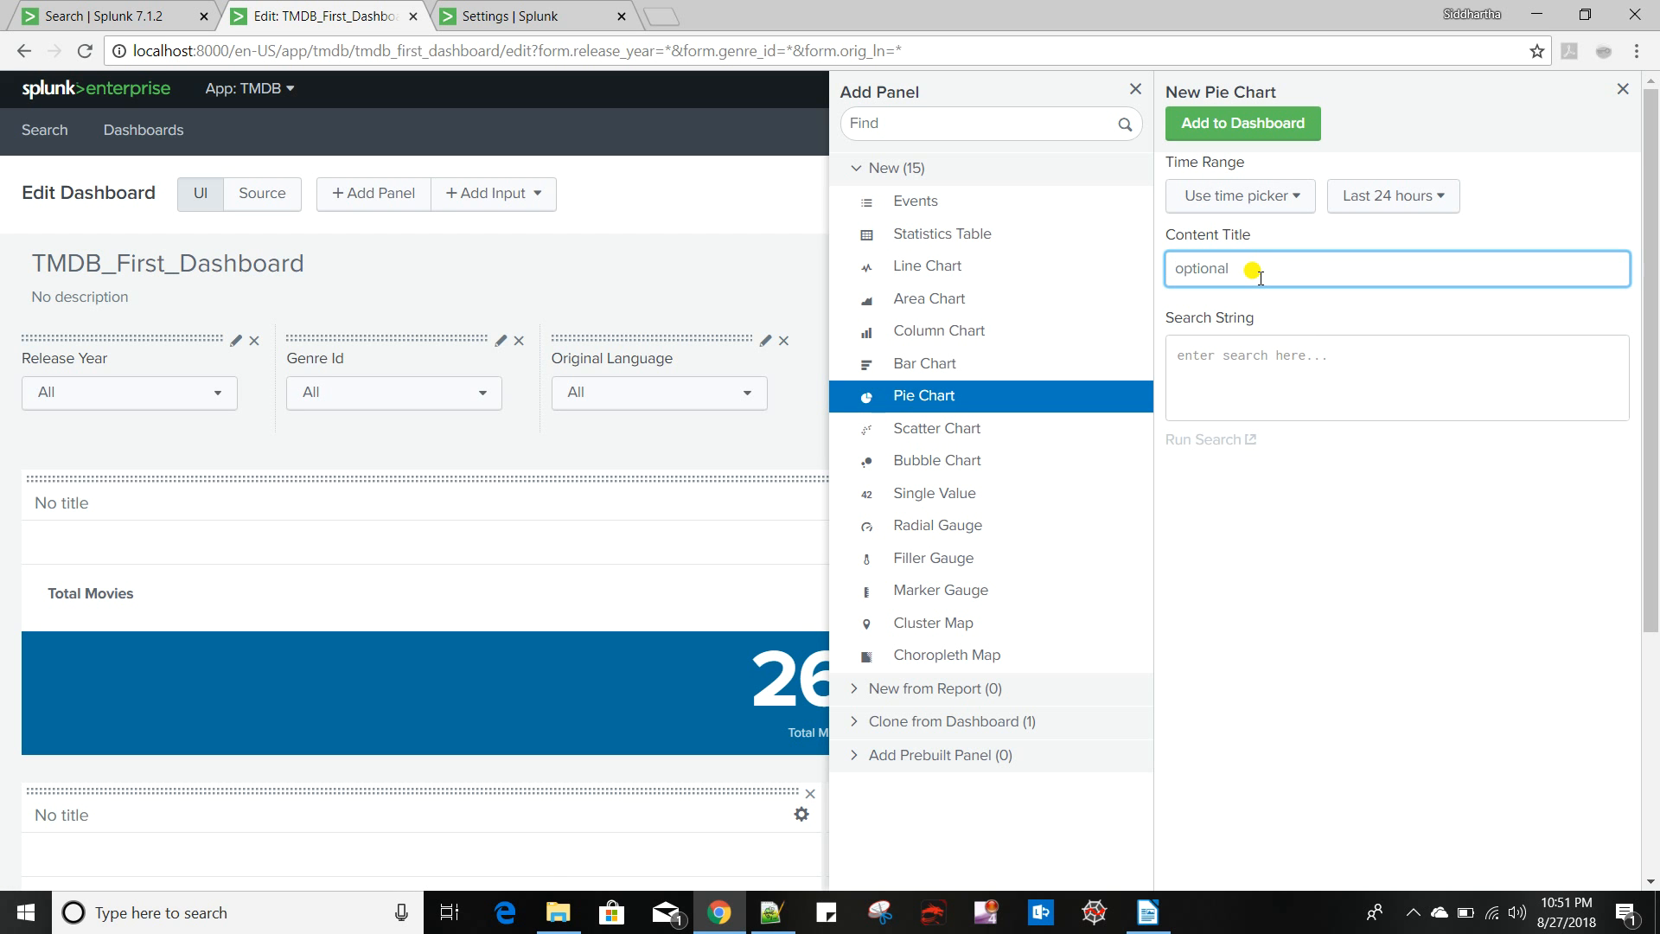
left_click(1148, 910)
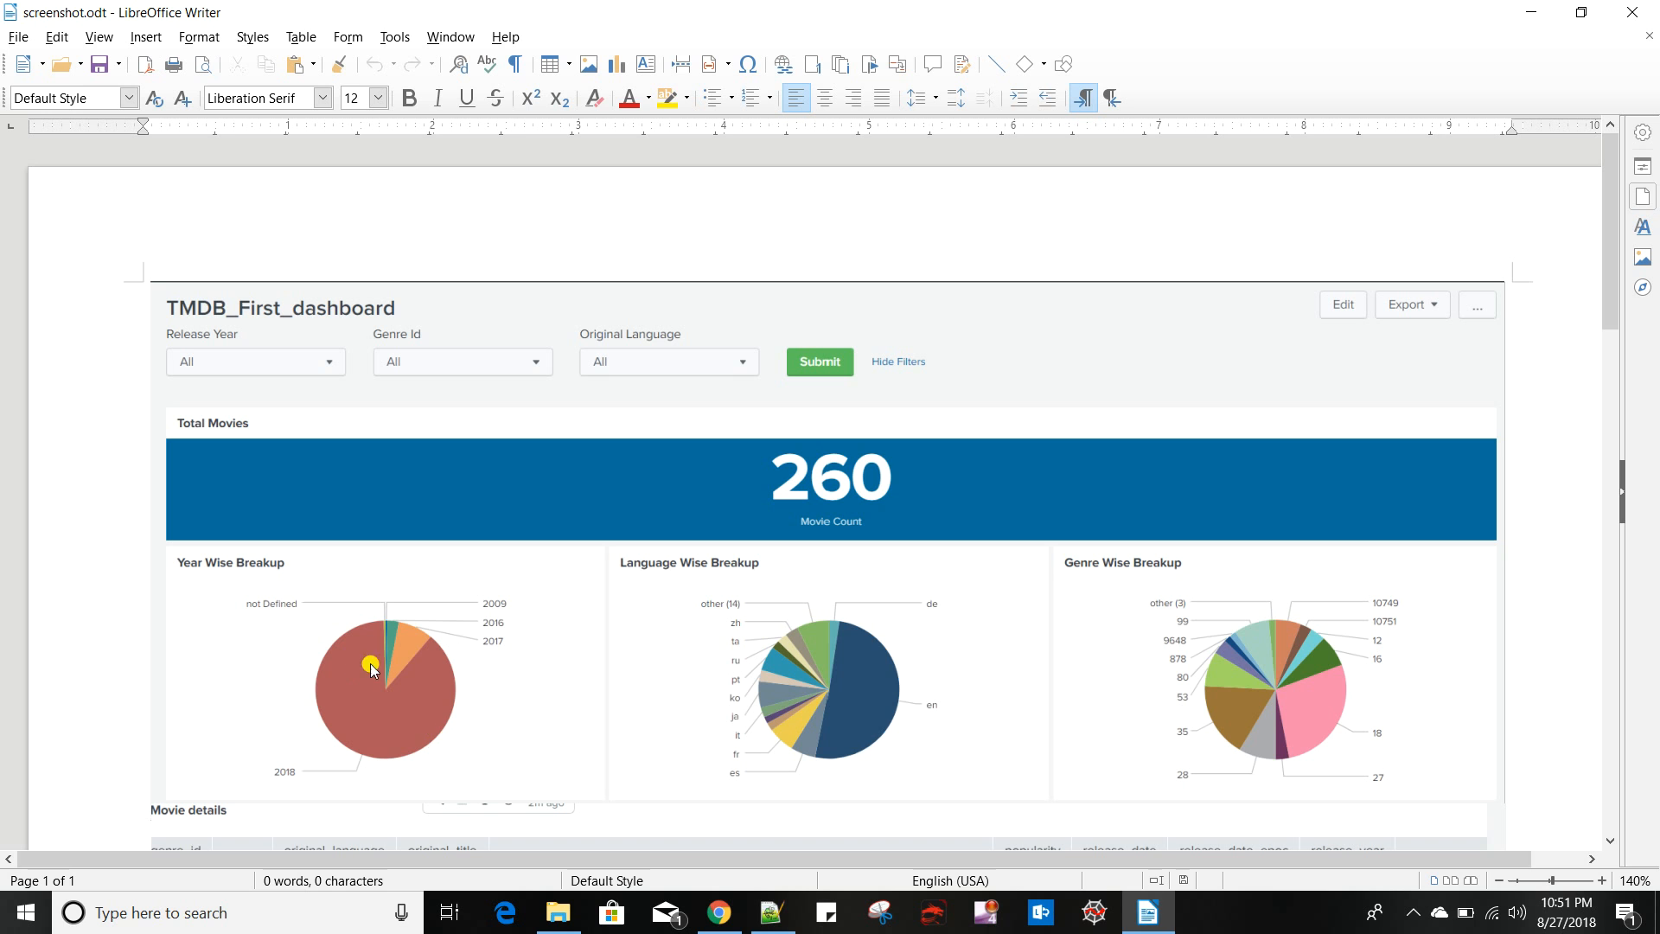
left_click(1159, 913)
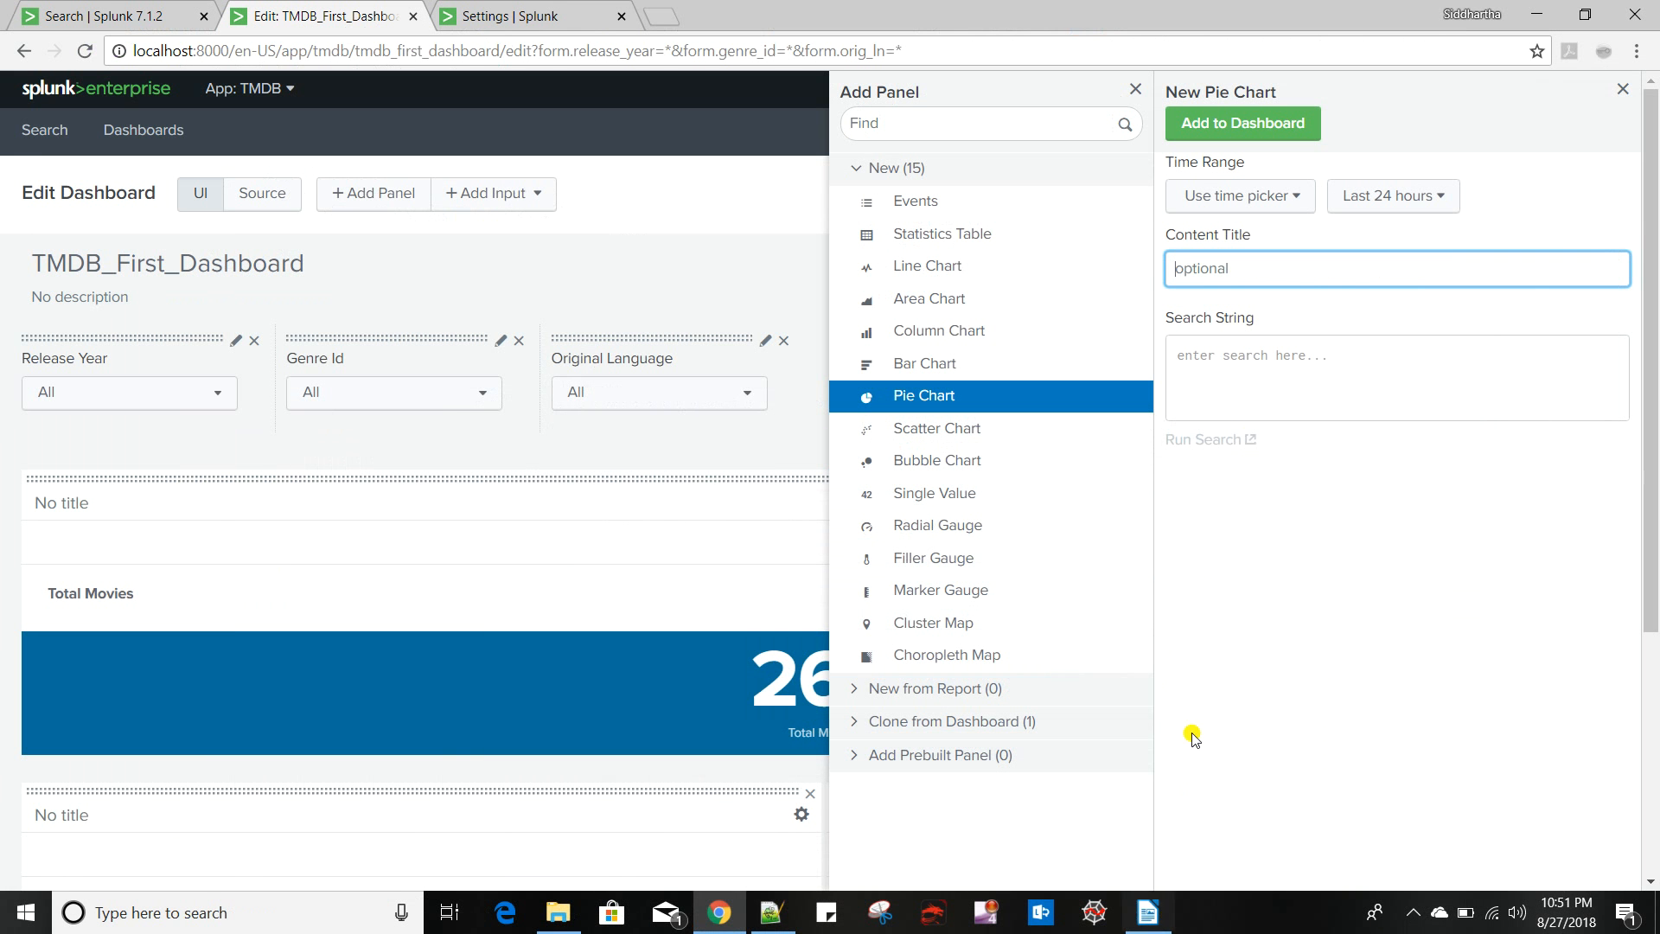
type("ku")
left_click(1239, 400)
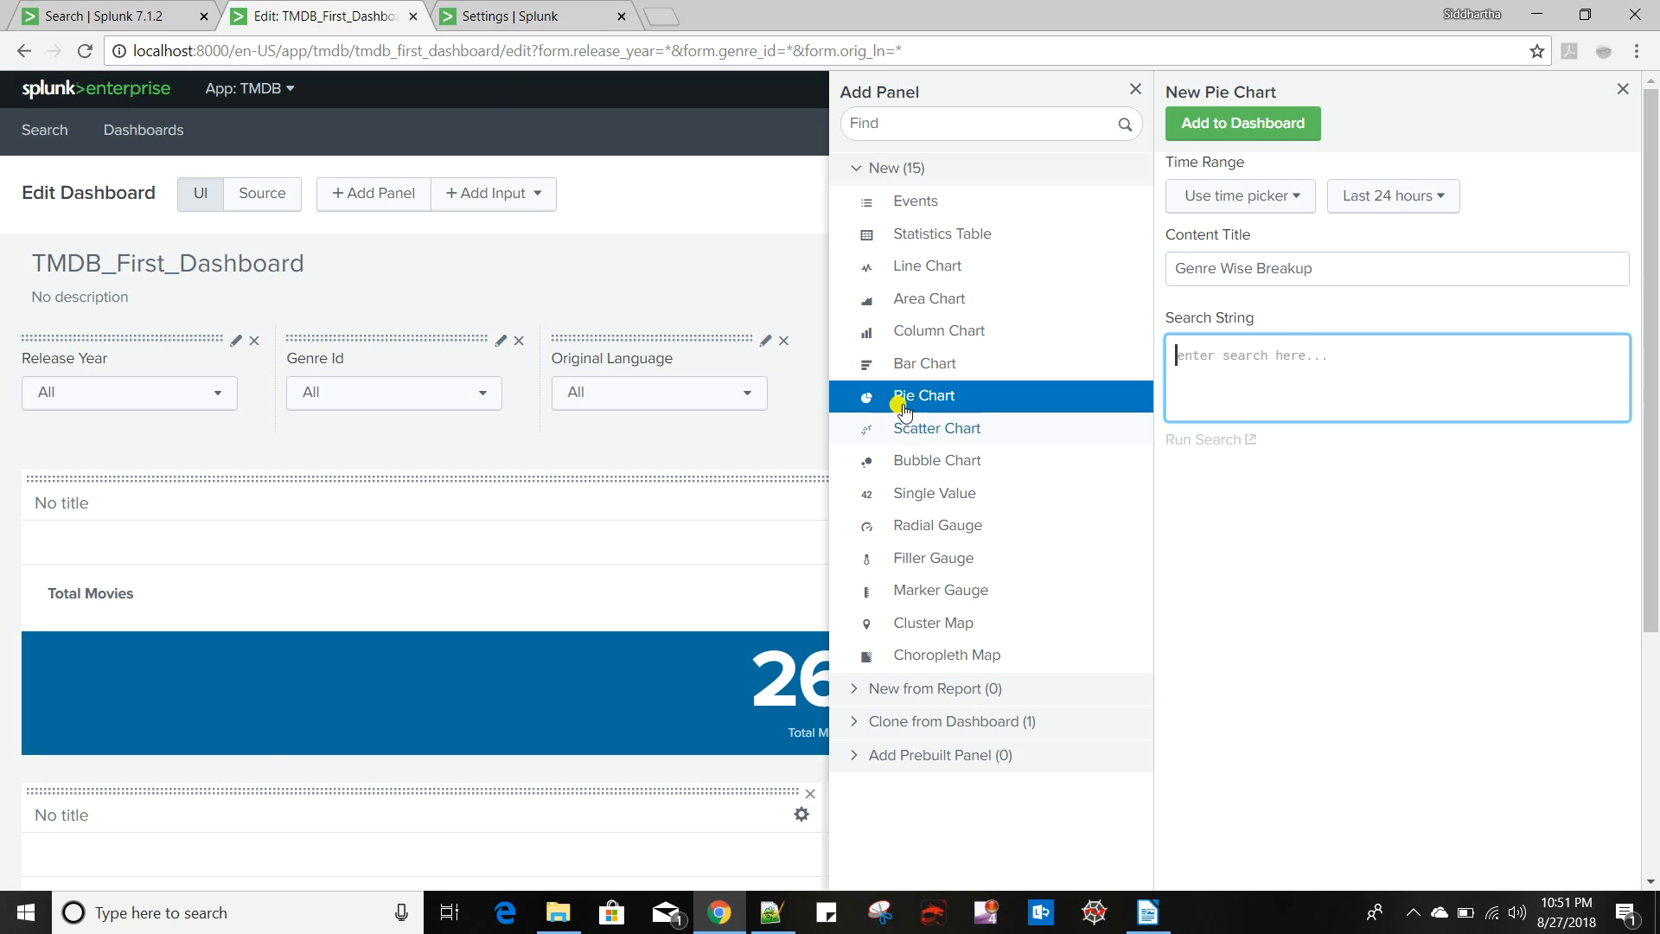
In the Search page query, change the stats count grouping field to genre_id and copy the part from "| search" to the end
left_click(138, 17)
left_click(964, 284)
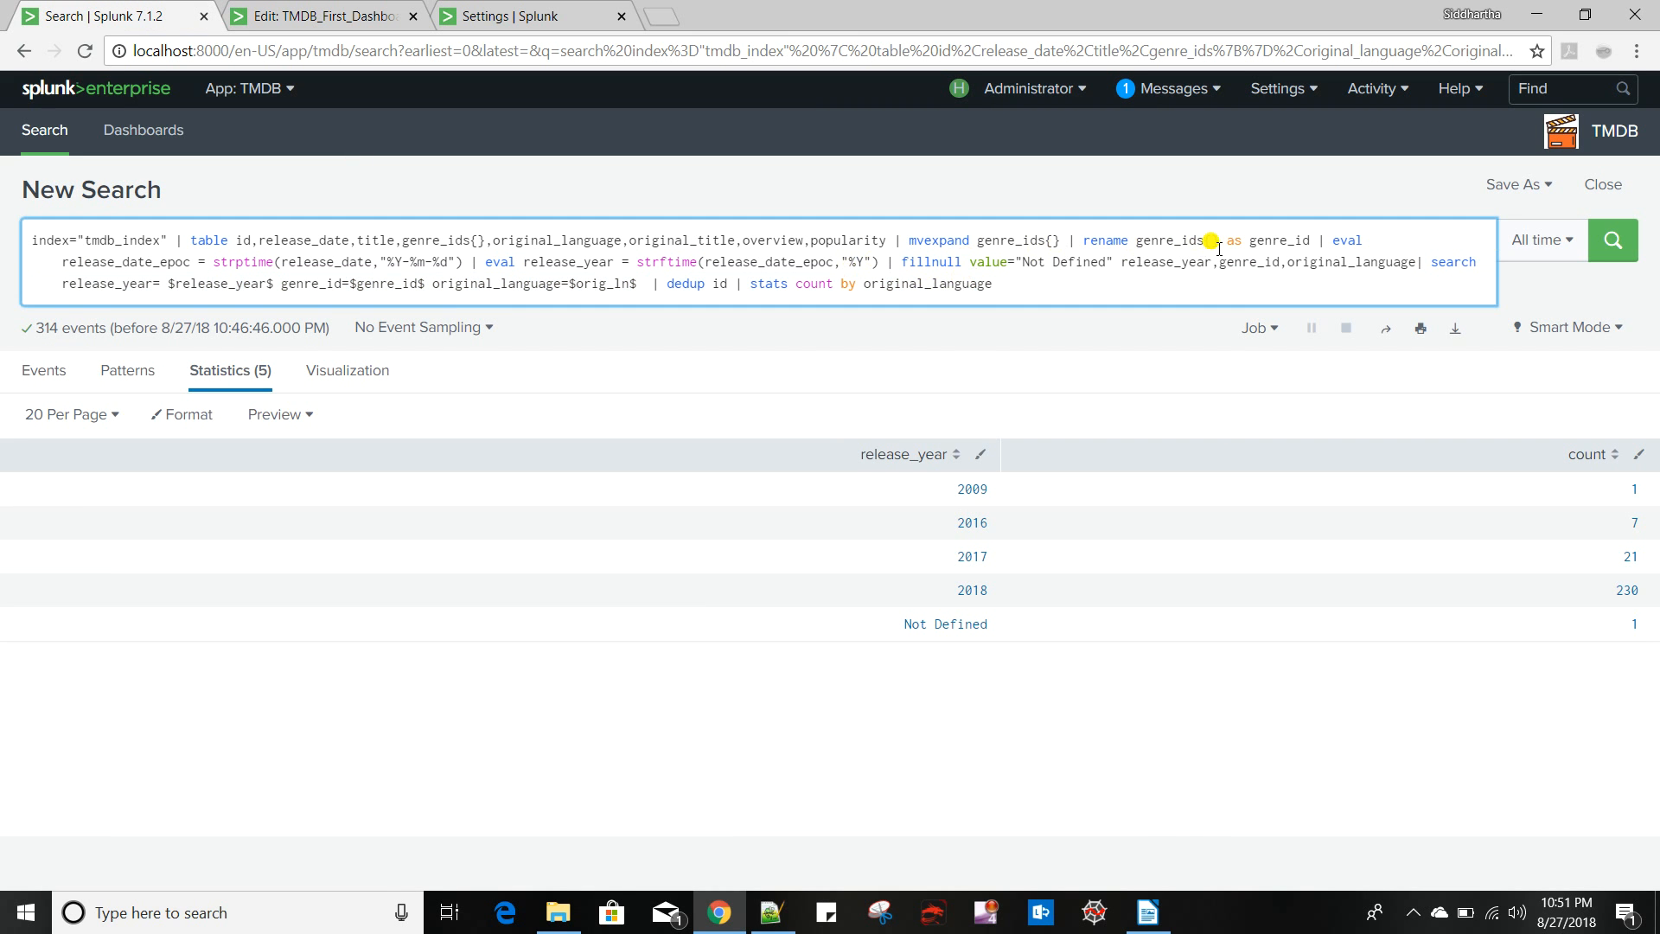
double_click(1271, 241)
key("ctrl+c")
double_click(922, 283)
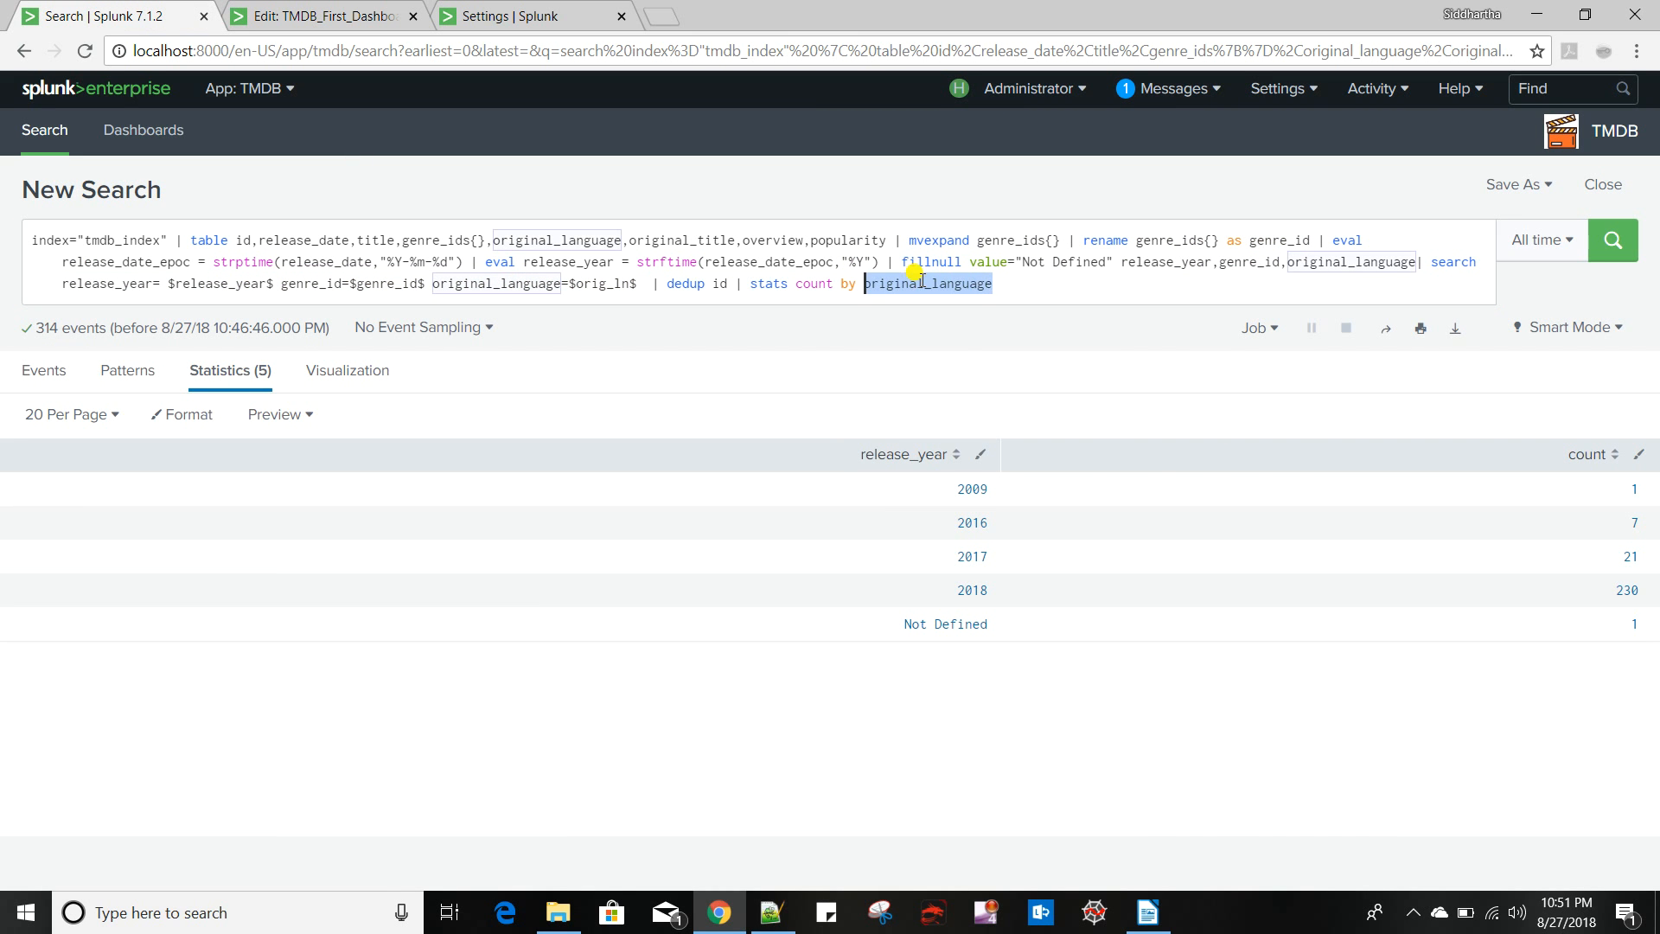
key("ctrl+v")
left_click_drag(1419, 261, 1438, 313)
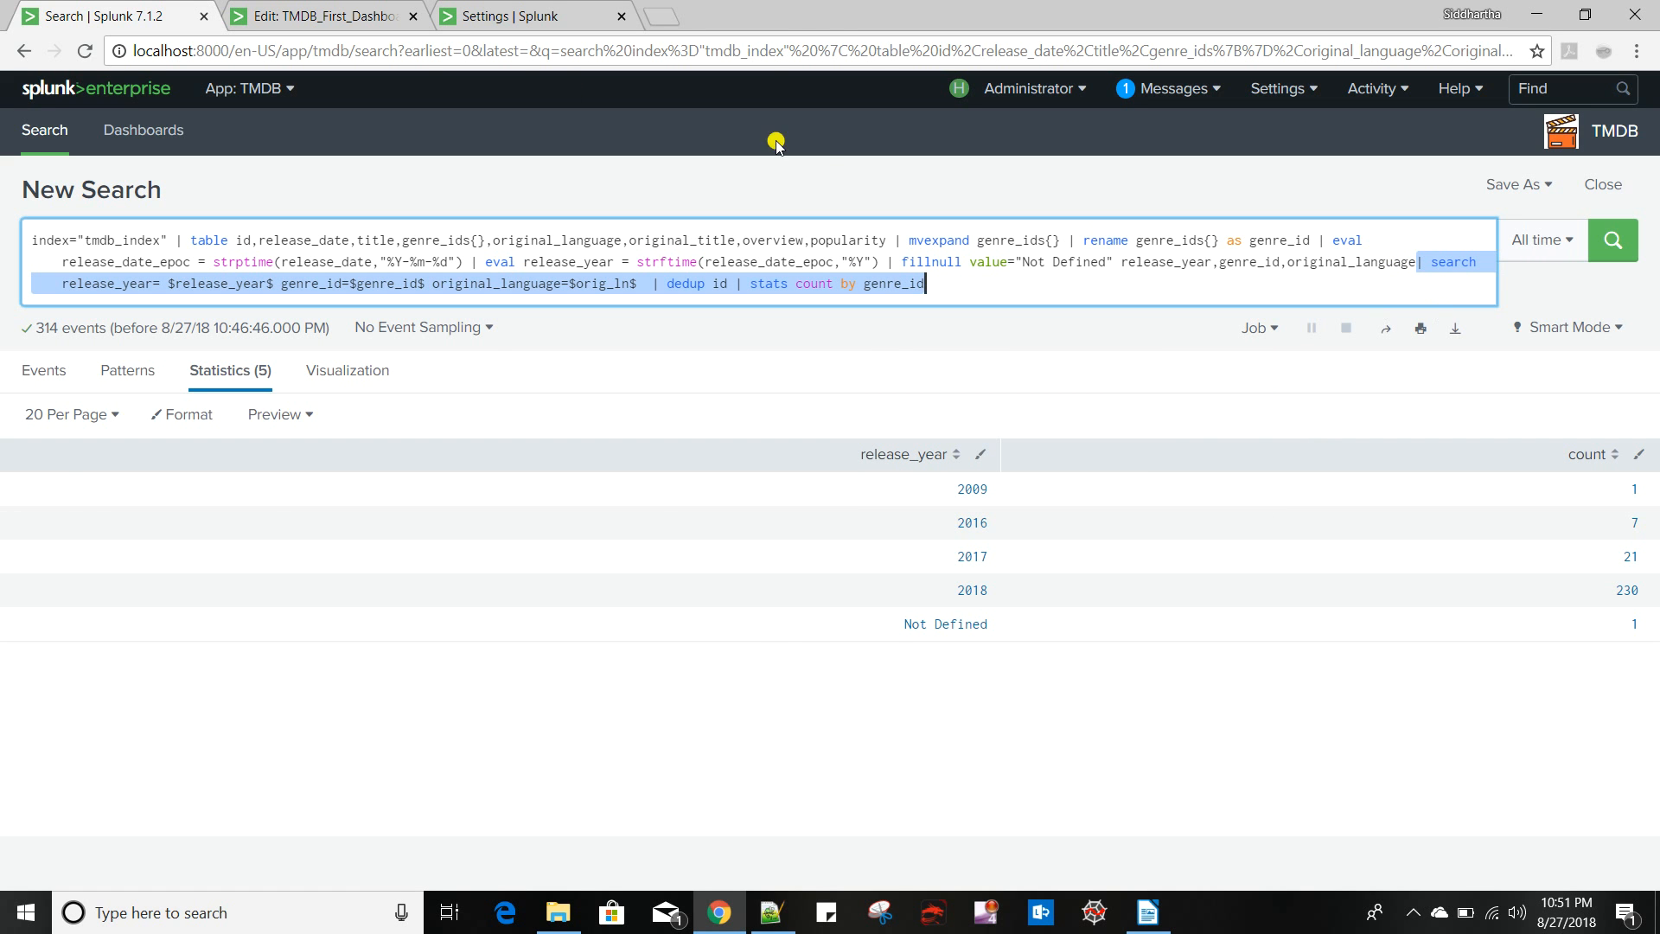
Paste the copied query, ending in "stats count by genre_id", as the Genre Wise Breakup search string and add the panel to the dashboard
left_click(320, 19)
left_click(1249, 390)
type("| search release_year=$release_year$ genre_ids=*$genre_id$* original_language=$orig_ln$ | dedup id | stats count by genre_id")
left_click(1242, 122)
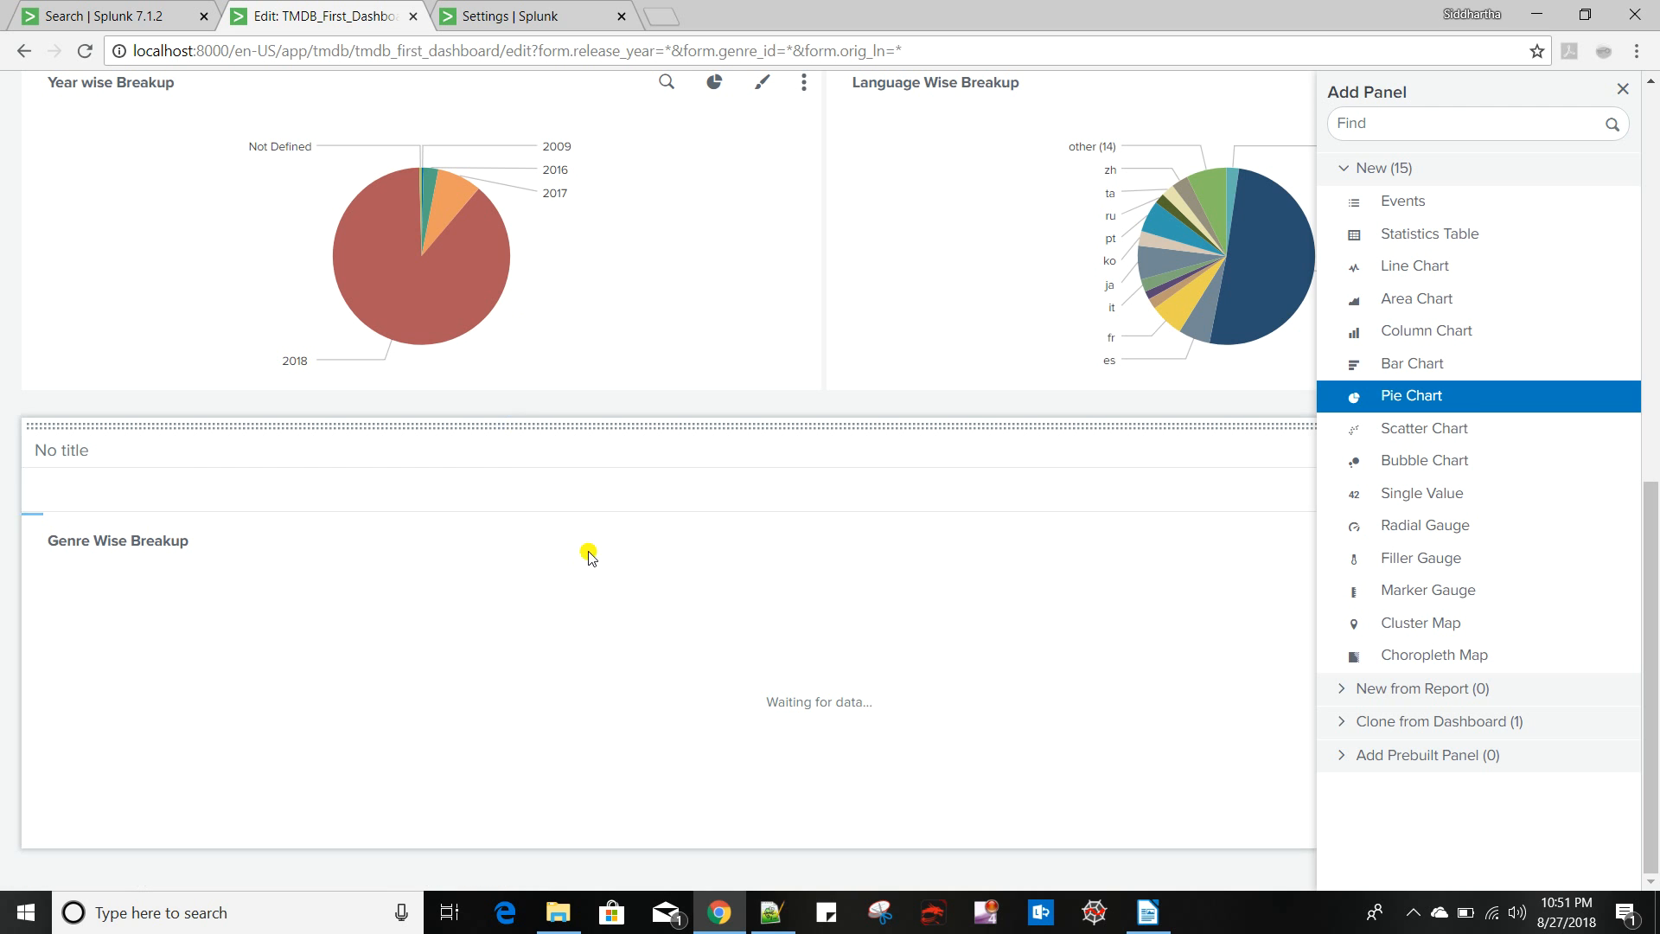
Move the Genre Wise Breakup panel into the pie chart row, to the right of Language Wise Breakup
left_click(1027, 426)
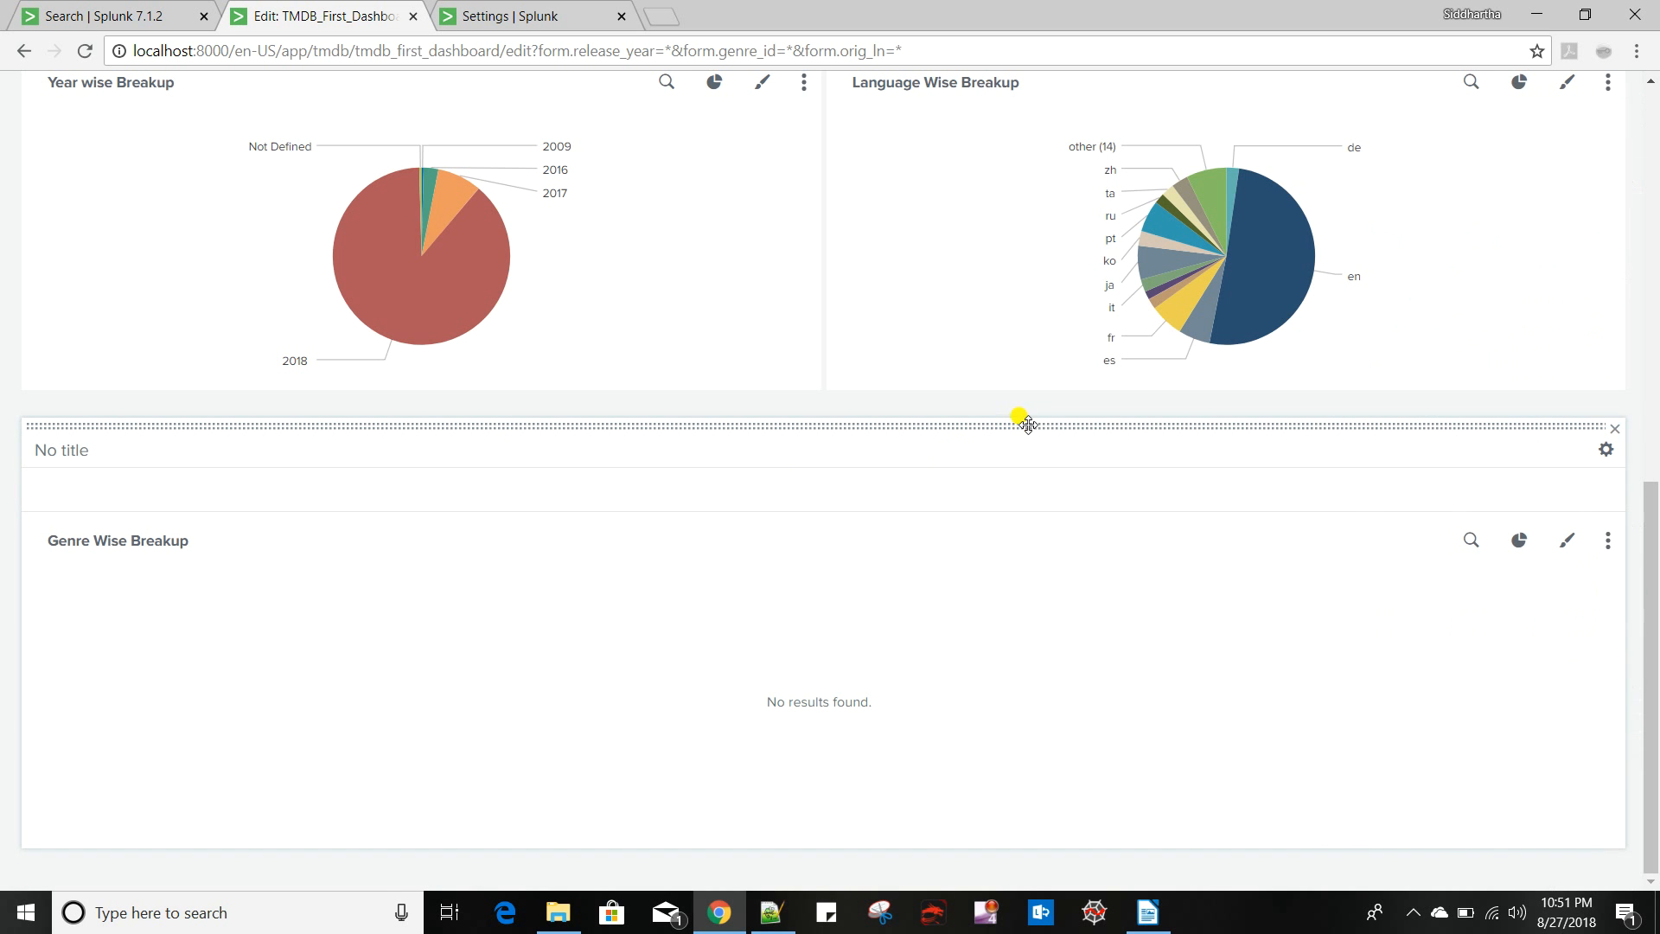
left_click_drag(1215, 429, 1306, 352)
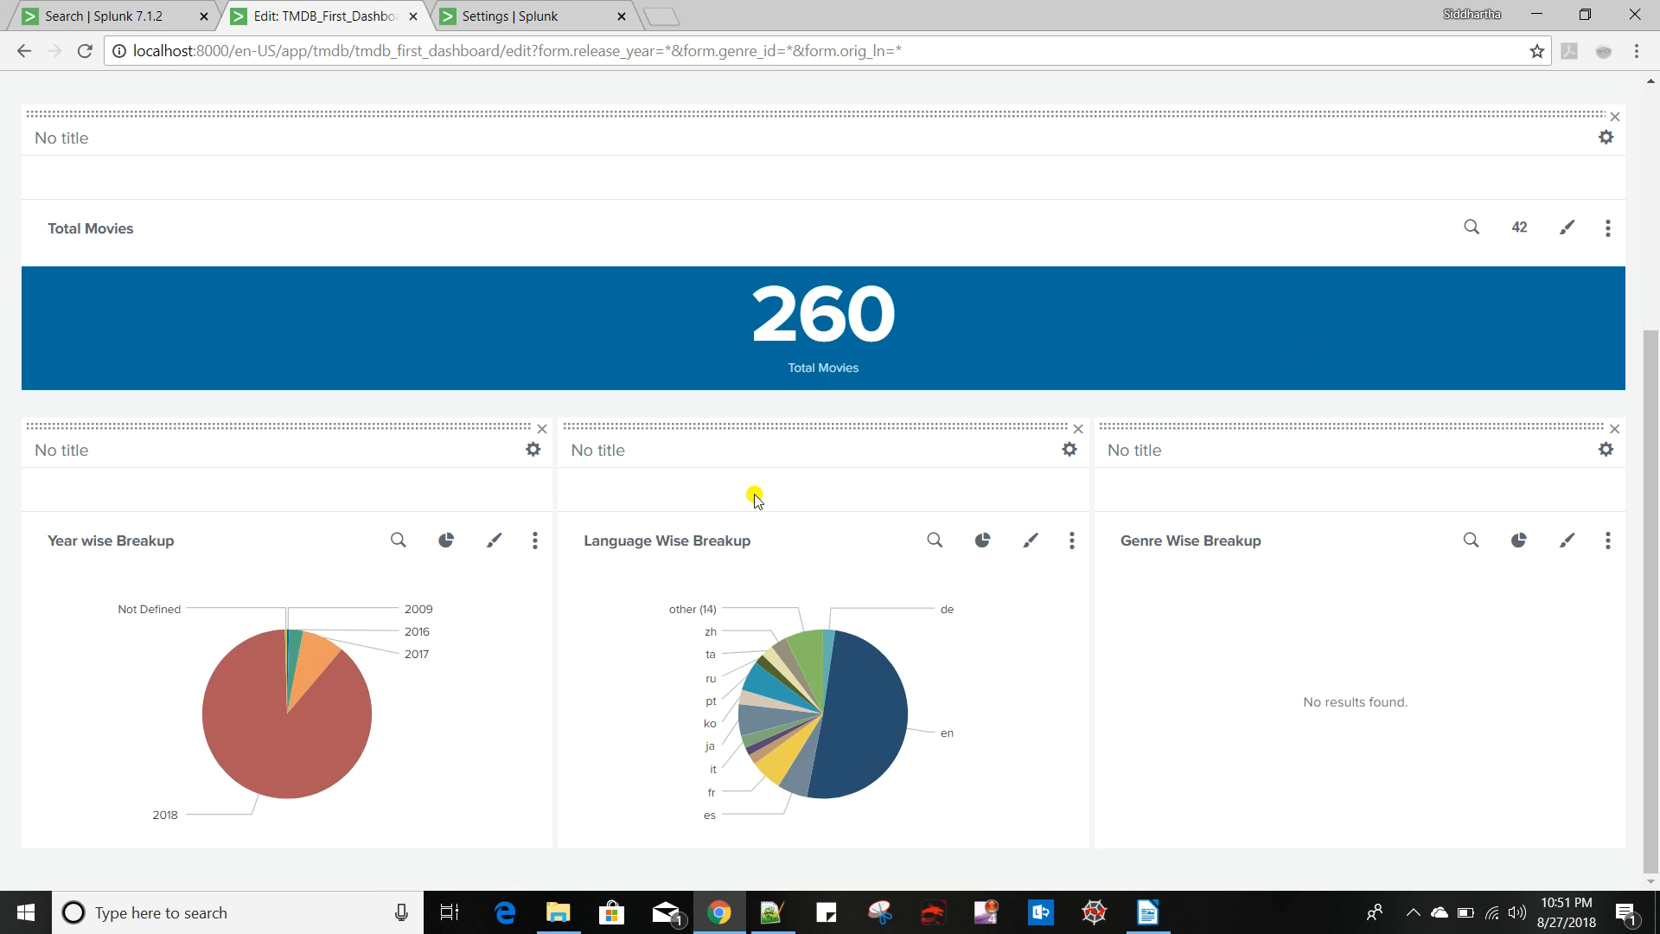
scroll(749, 505, "up", 5)
In the dashboard source, copy base="base_search" from the Language Wise Breakup search into the Genre Wise Breakup search tag
left_click(272, 201)
scroll(459, 523, "down", 9)
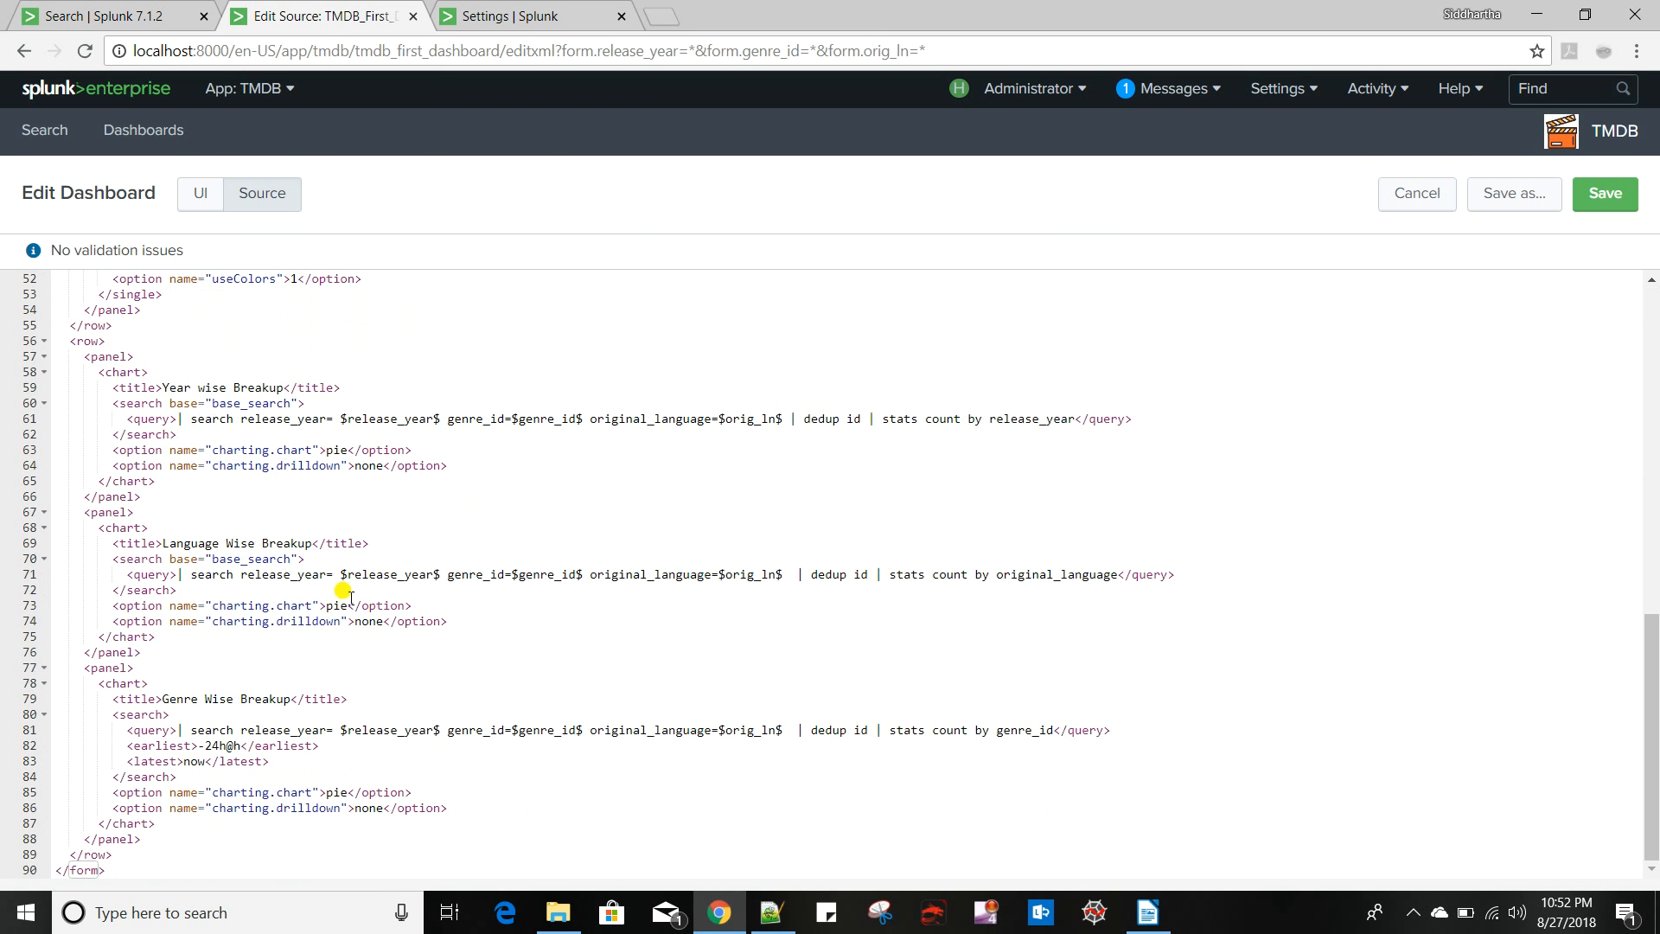
left_click_drag(170, 559, 293, 559)
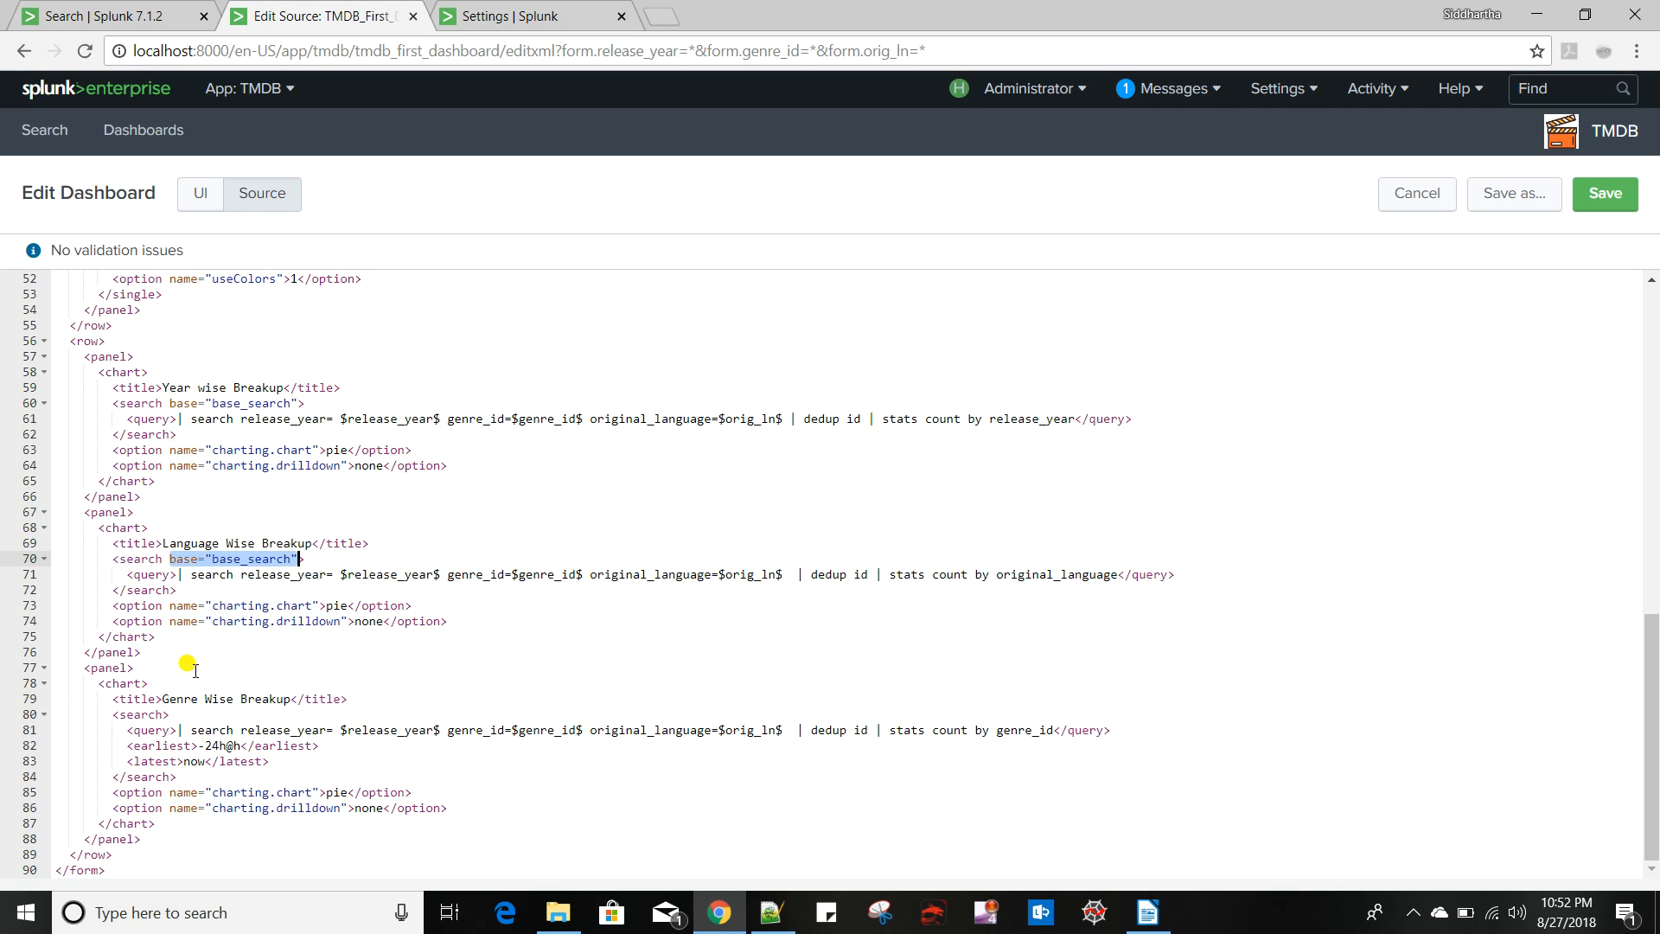
left_click(165, 714)
type("base=\"base_search\"")
Delete the earliest and latest lines from the Genre Wise Breakup search and save the dashboard
left_click_drag(269, 761, 5, 748)
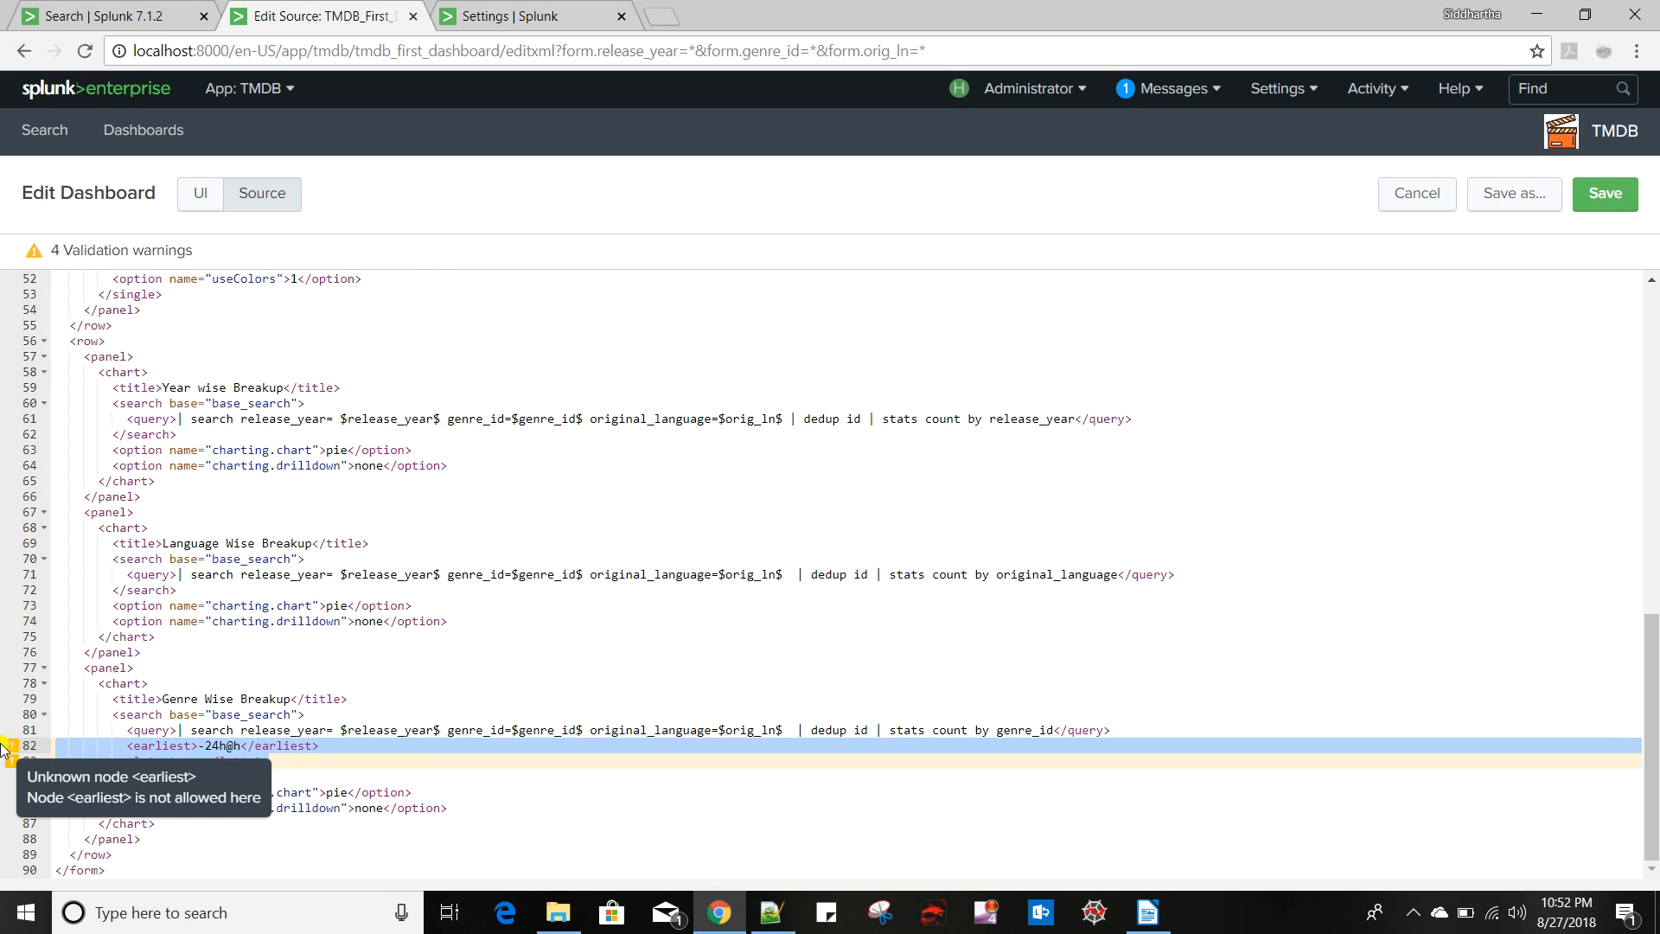
key("Delete")
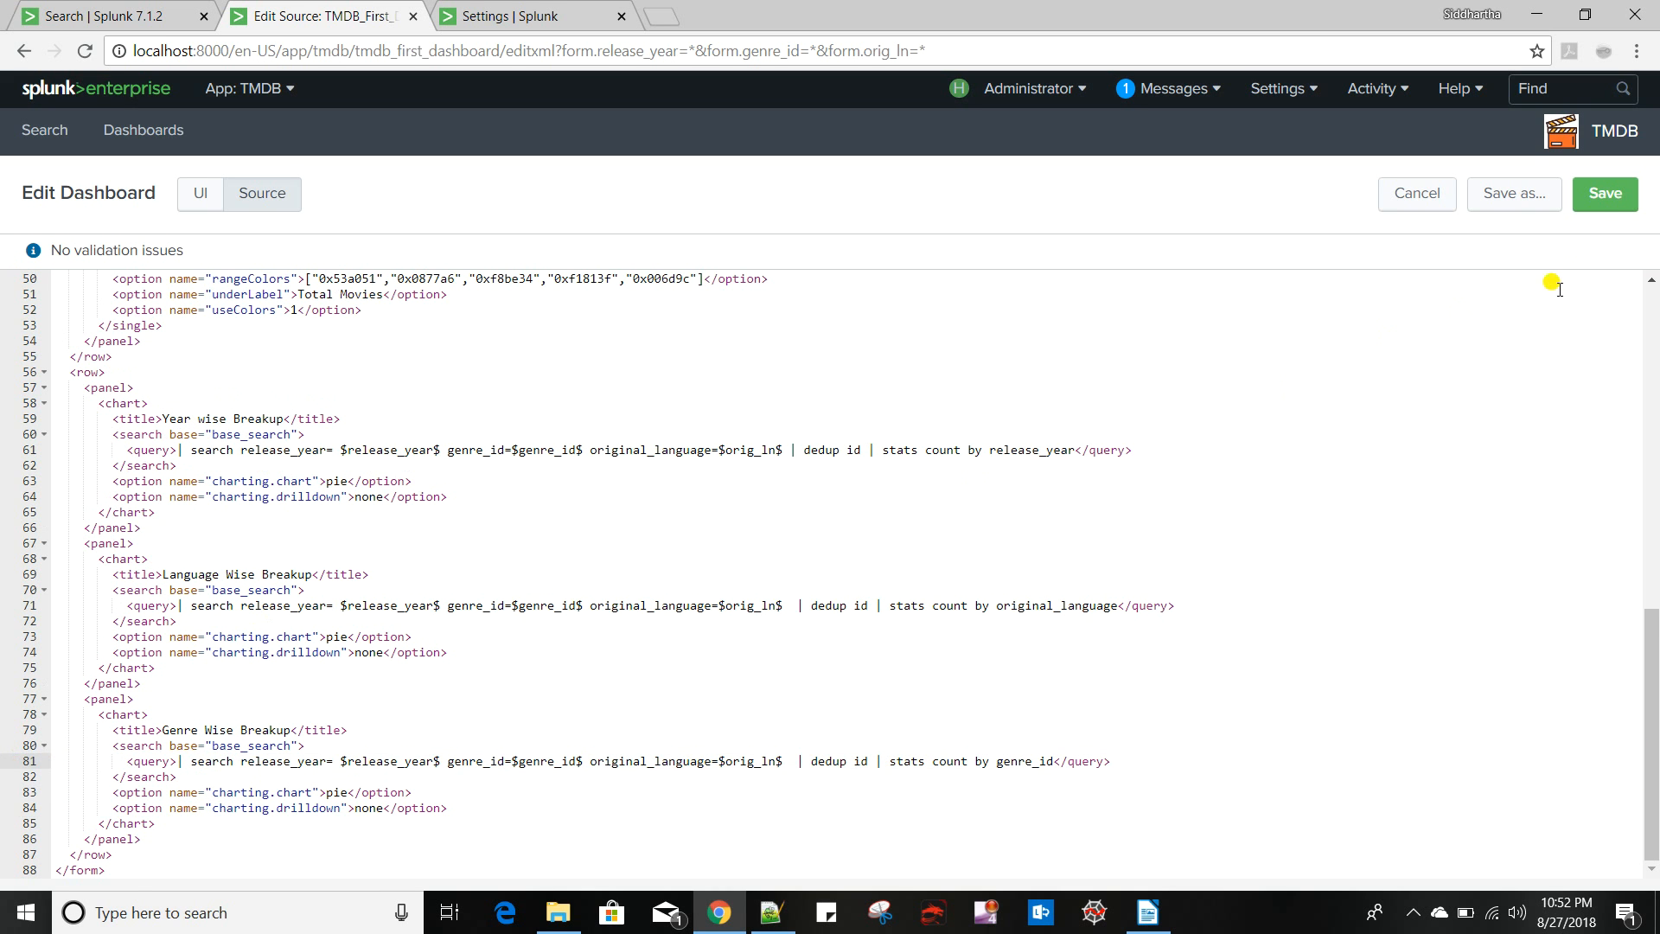
left_click(1605, 193)
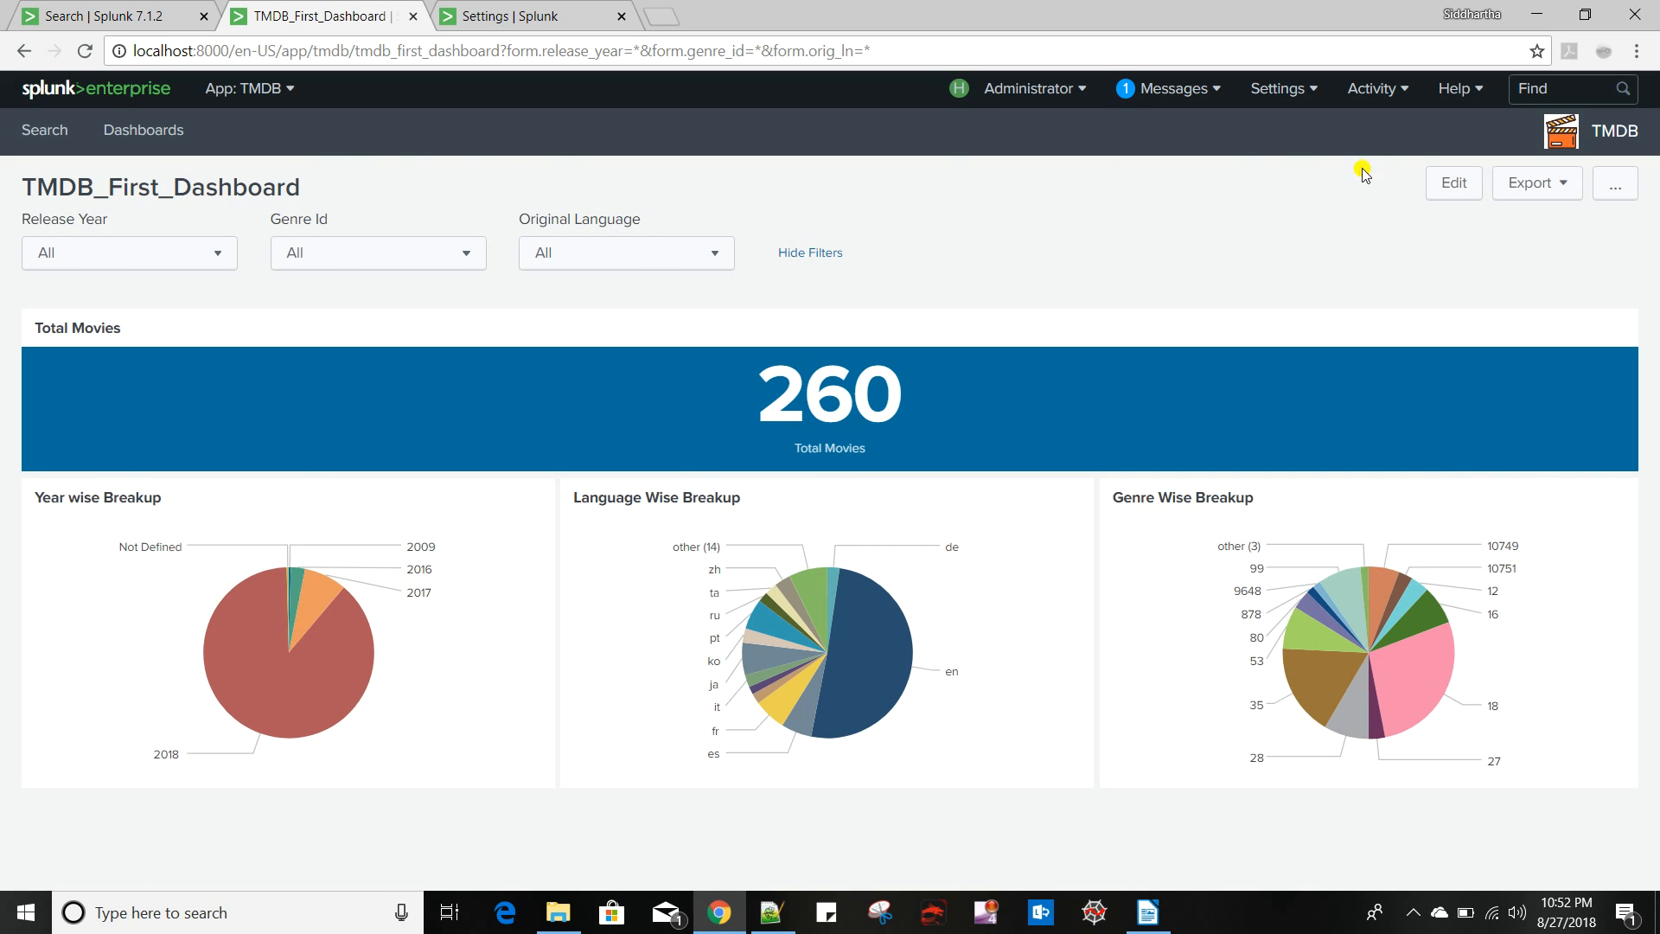
Edit the dashboard and start a new statistics table panel titled "Movie Details"
left_click(1452, 180)
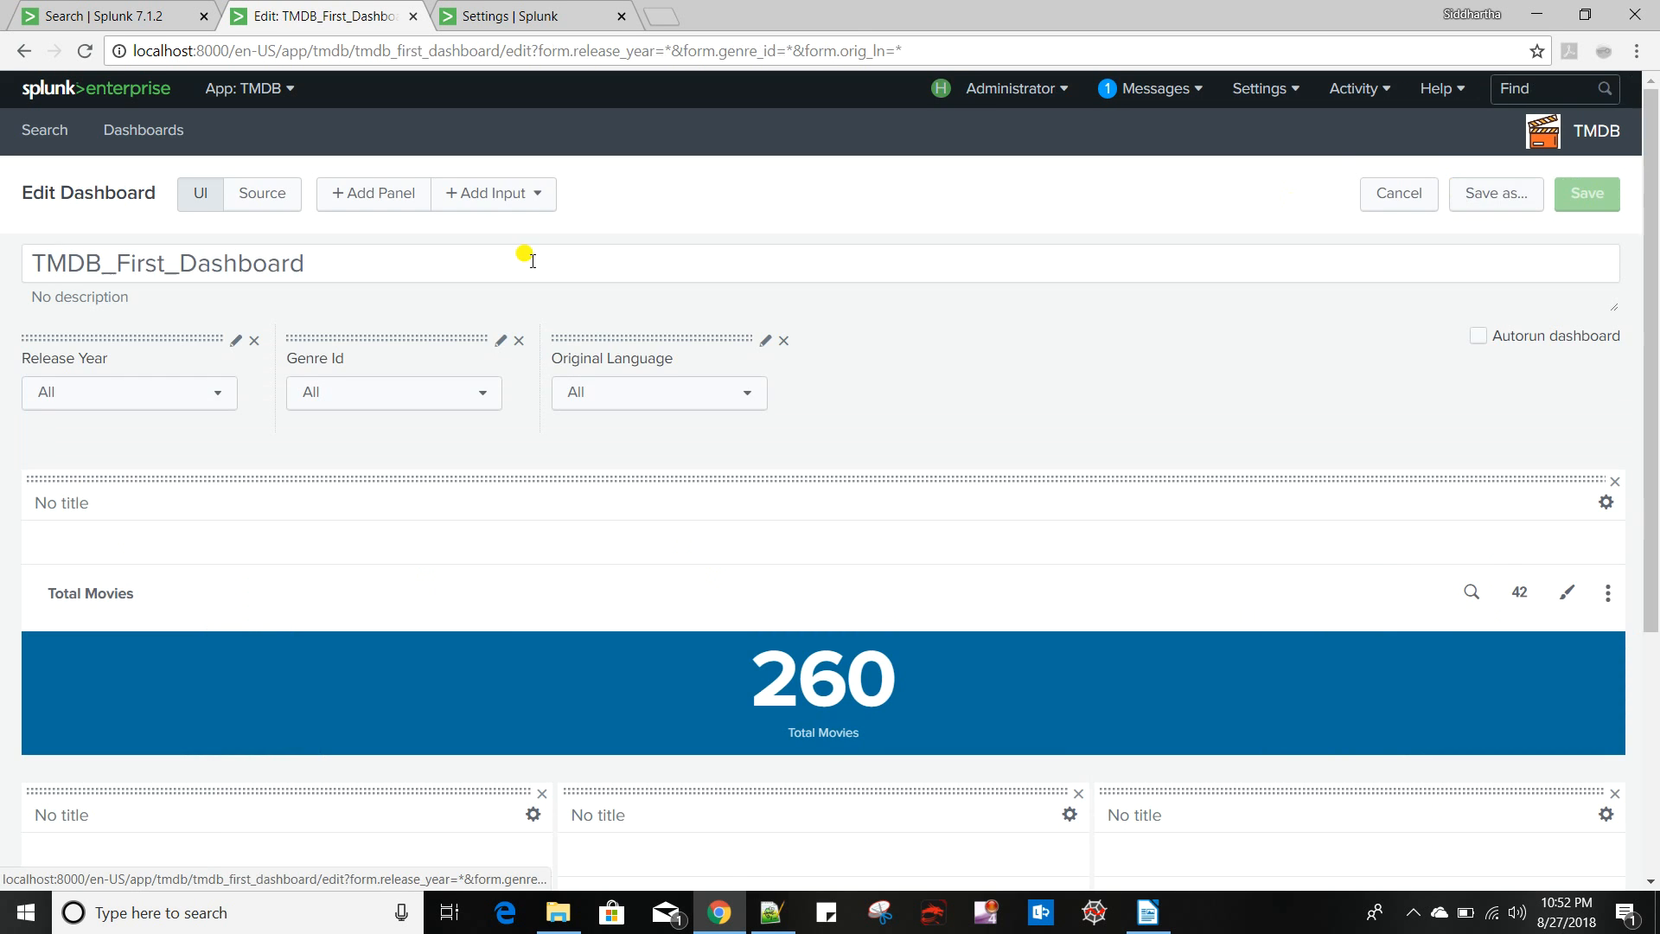
left_click(375, 206)
left_click(1382, 167)
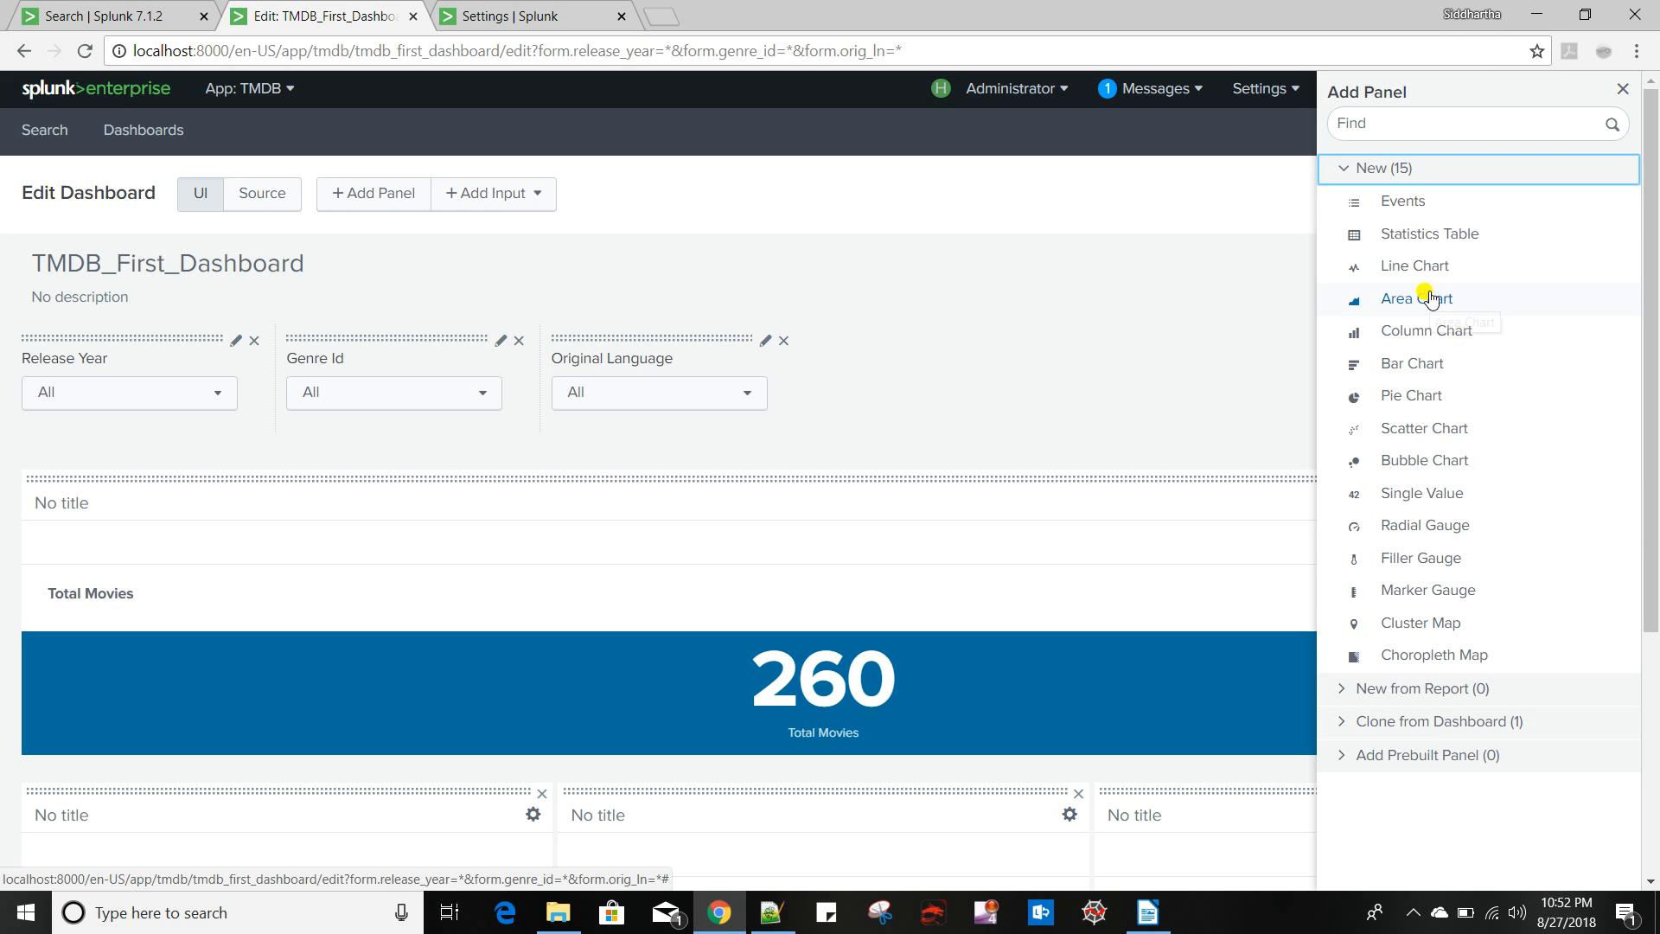
left_click(1438, 234)
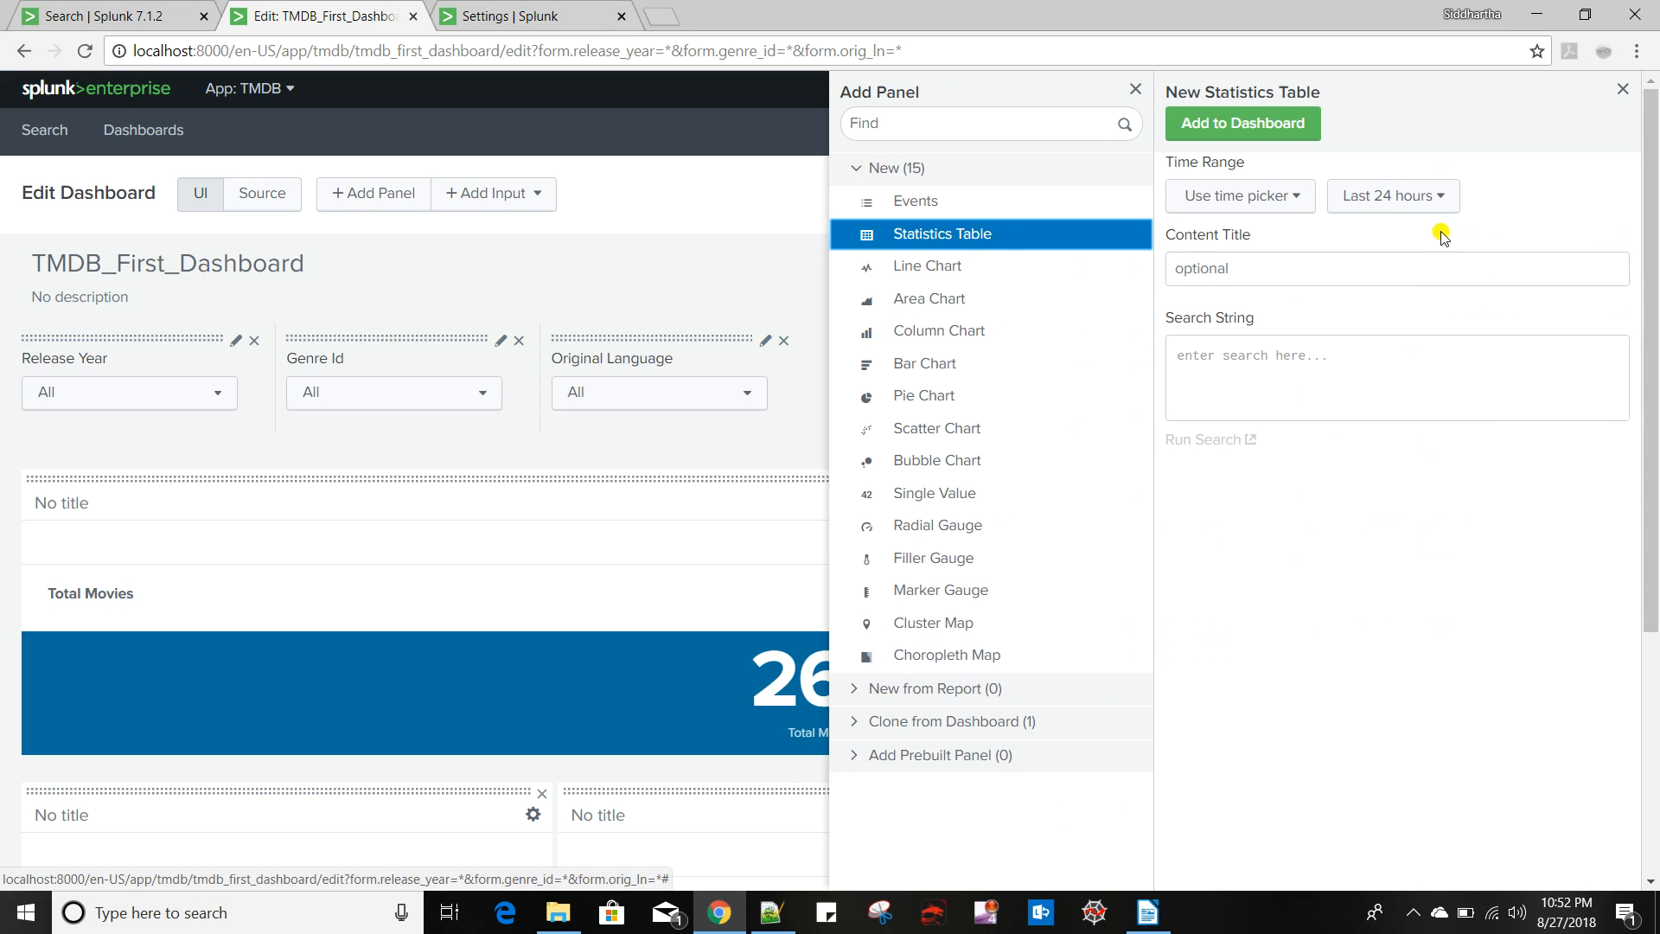
left_click(1207, 264)
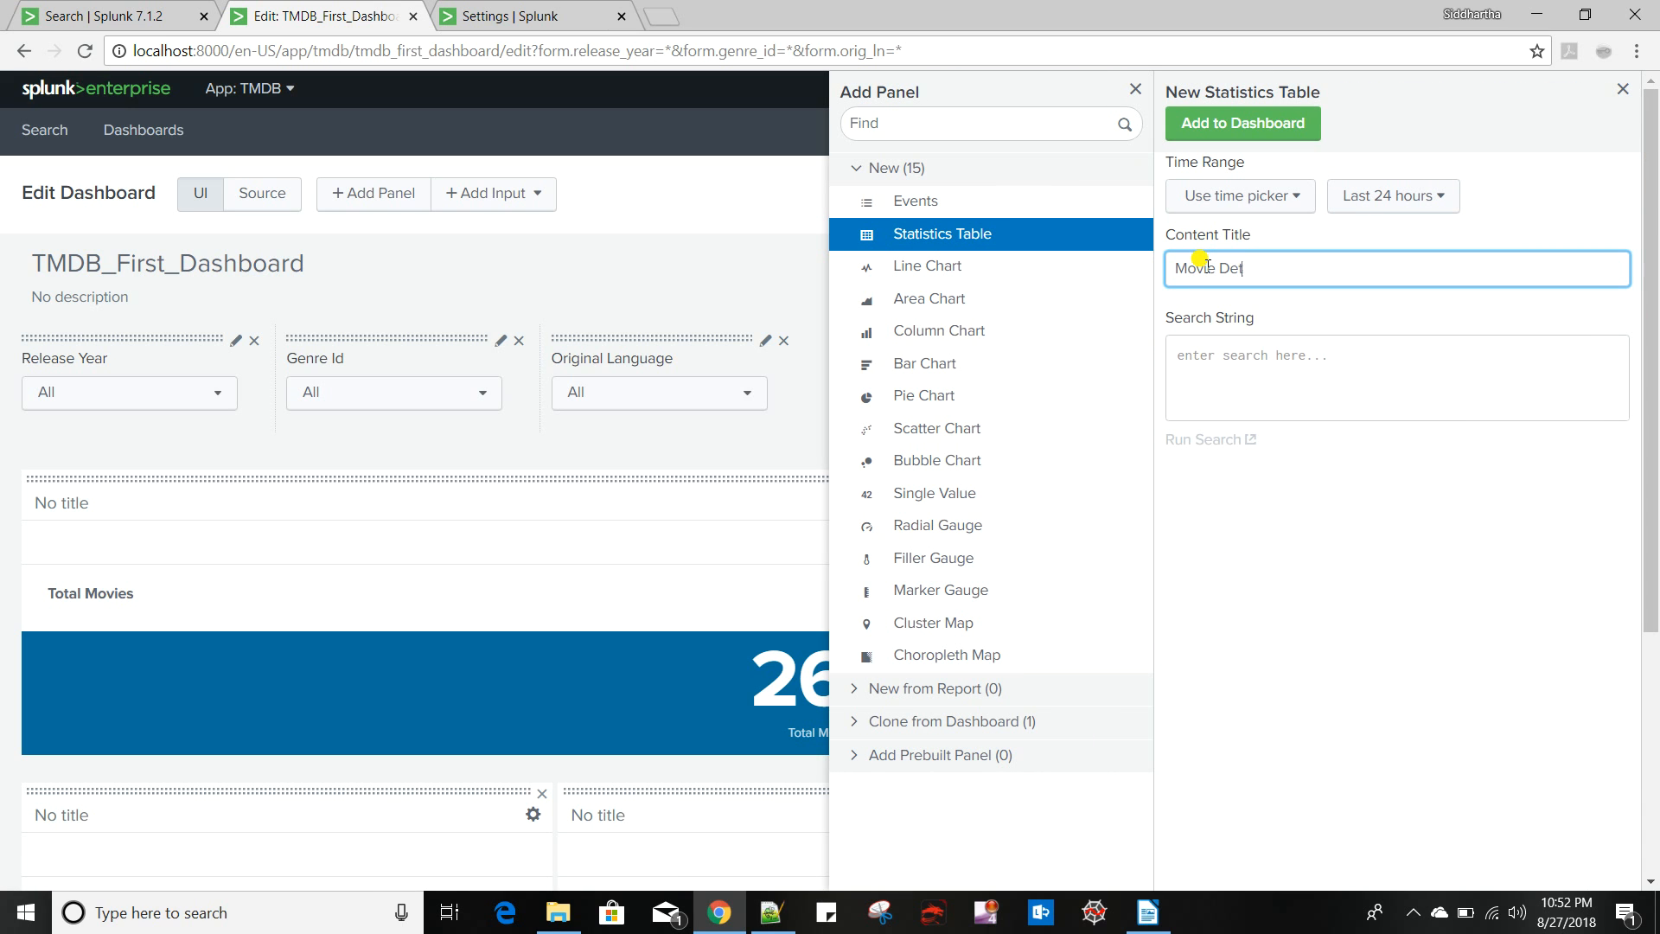
left_click(1228, 384)
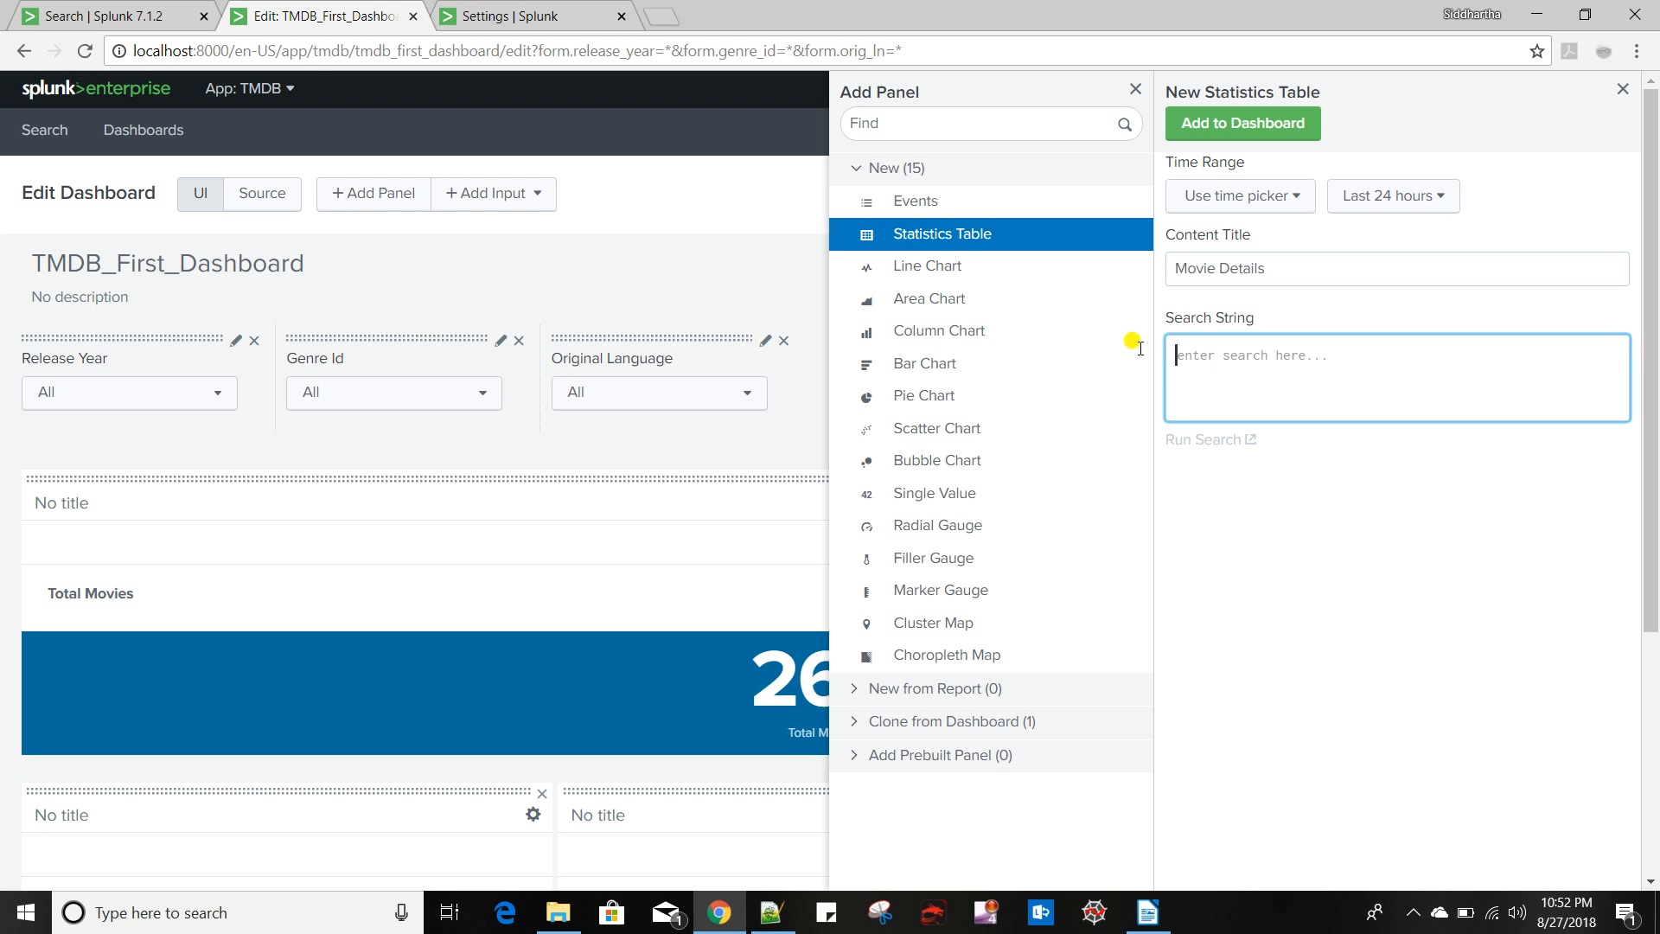
In the Search page query, remove "| stats count by genre_id" and copy the part from "| search" through "dedup id"
left_click(104, 17)
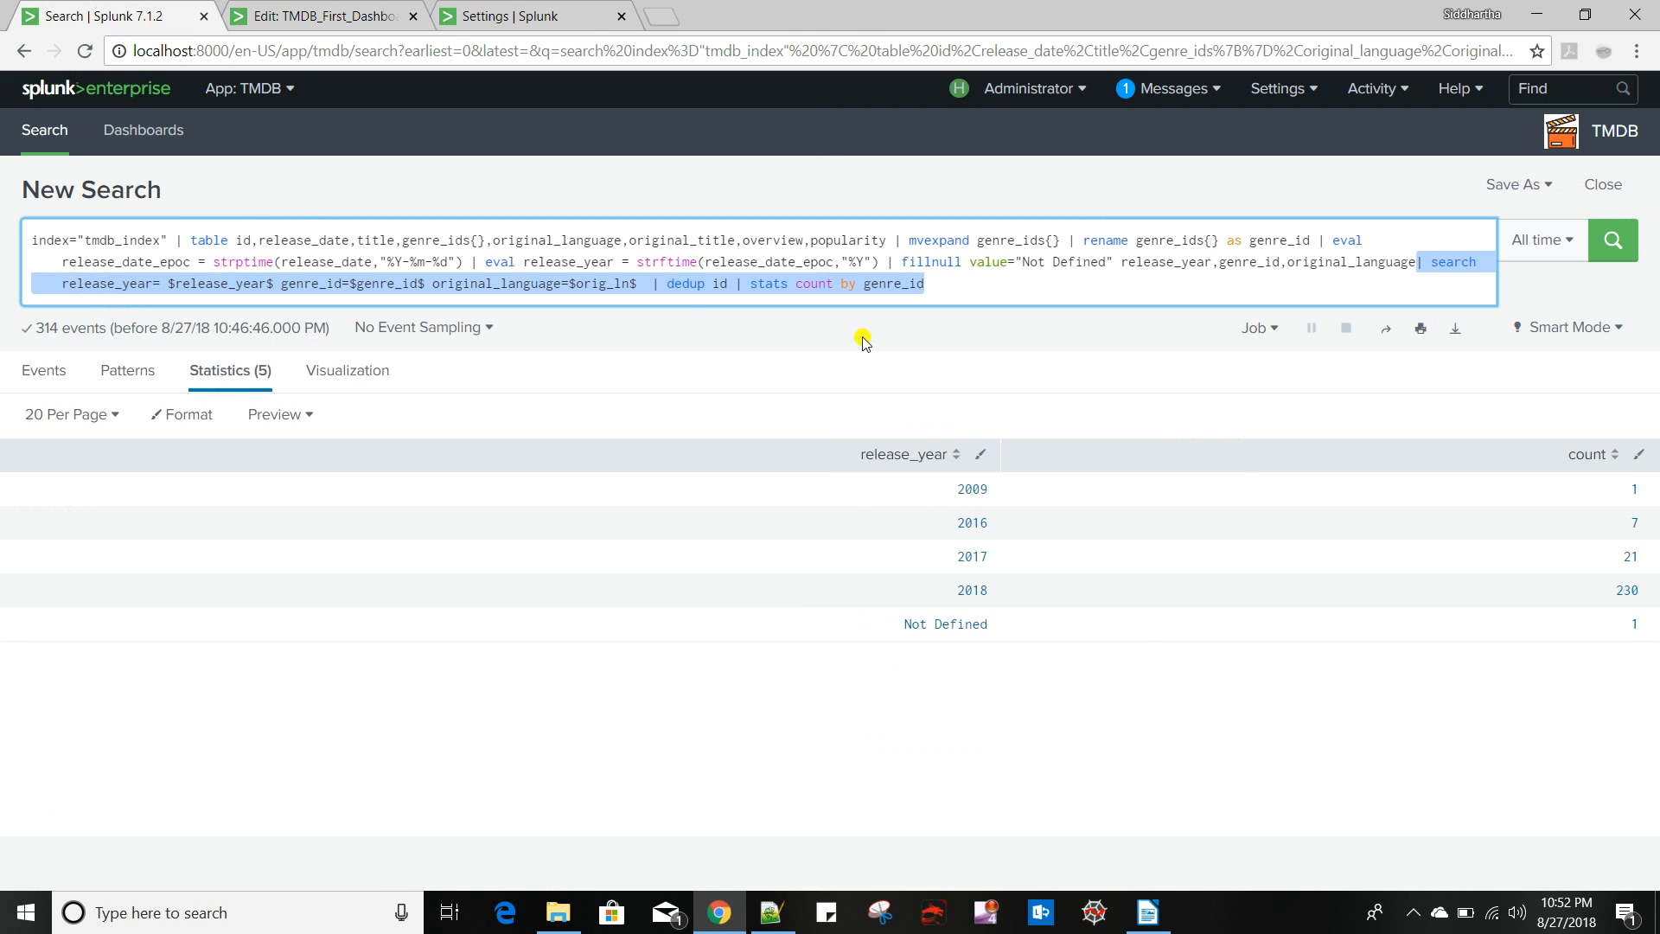
left_click(999, 292)
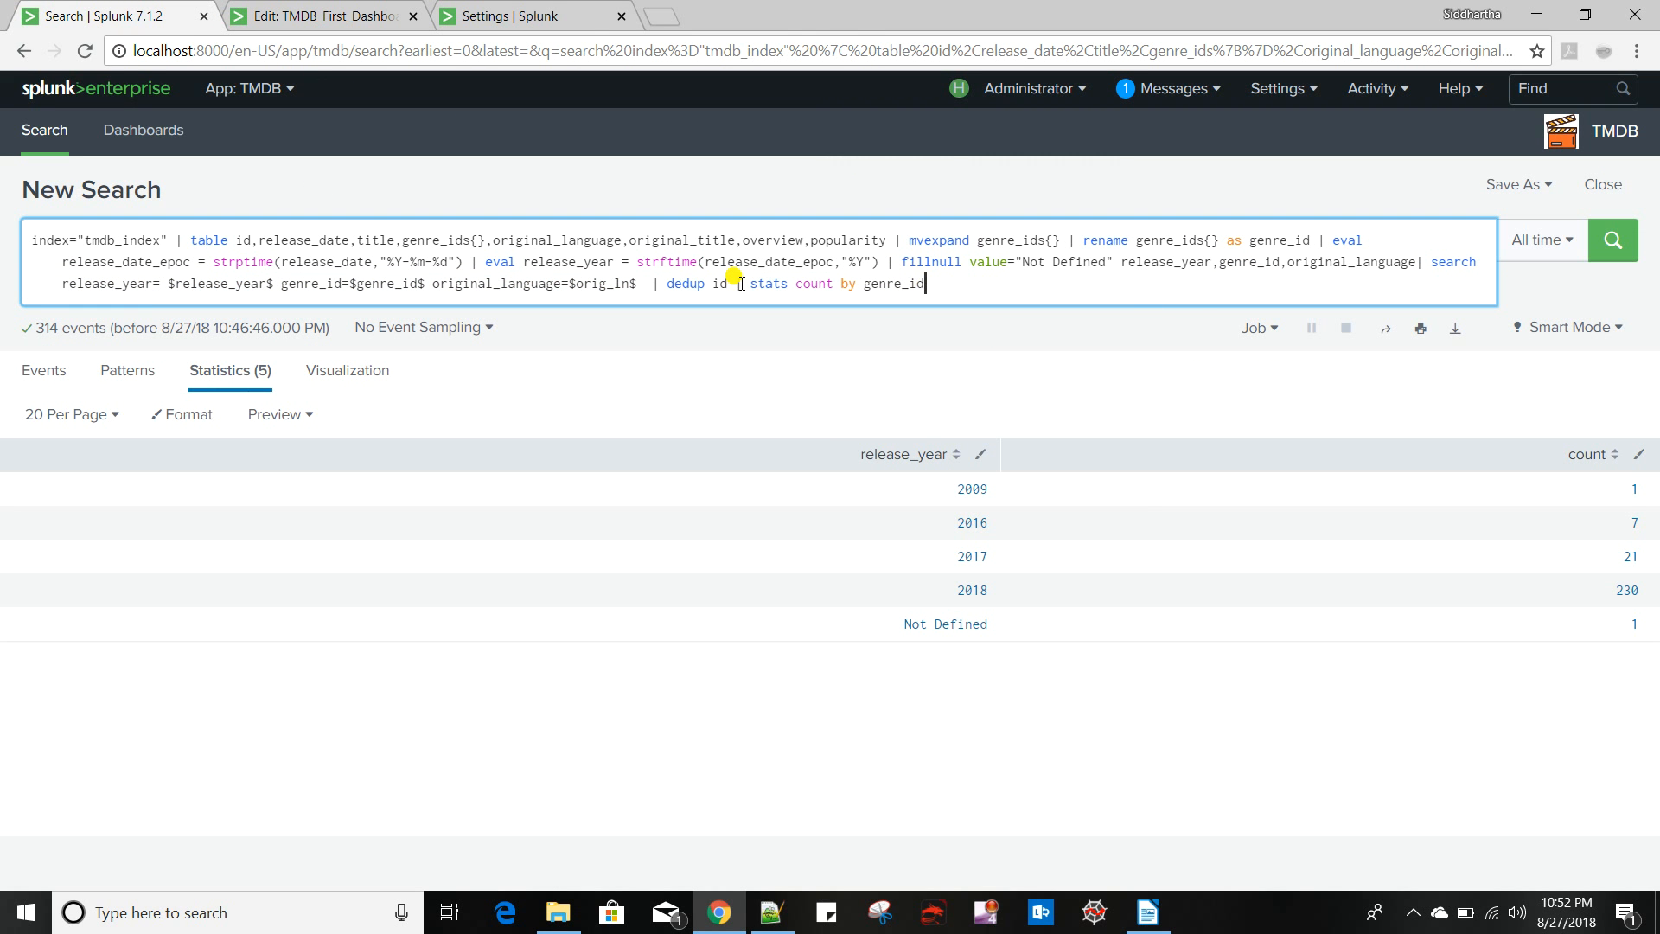
left_click_drag(734, 284, 925, 286)
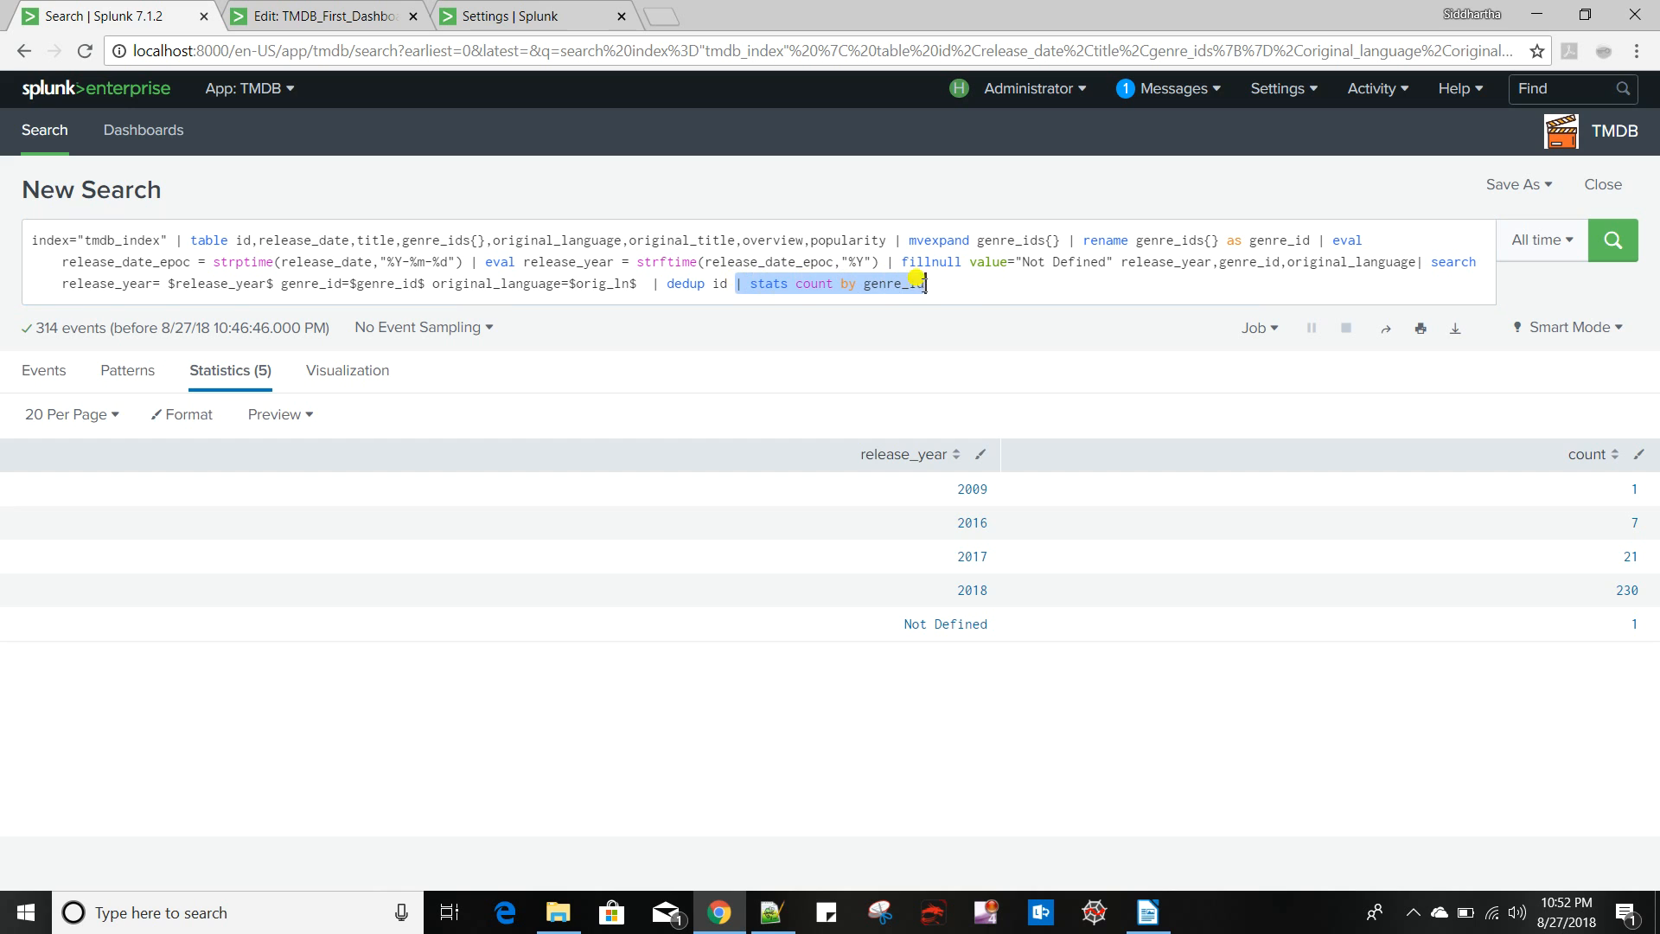
key("BackSpace")
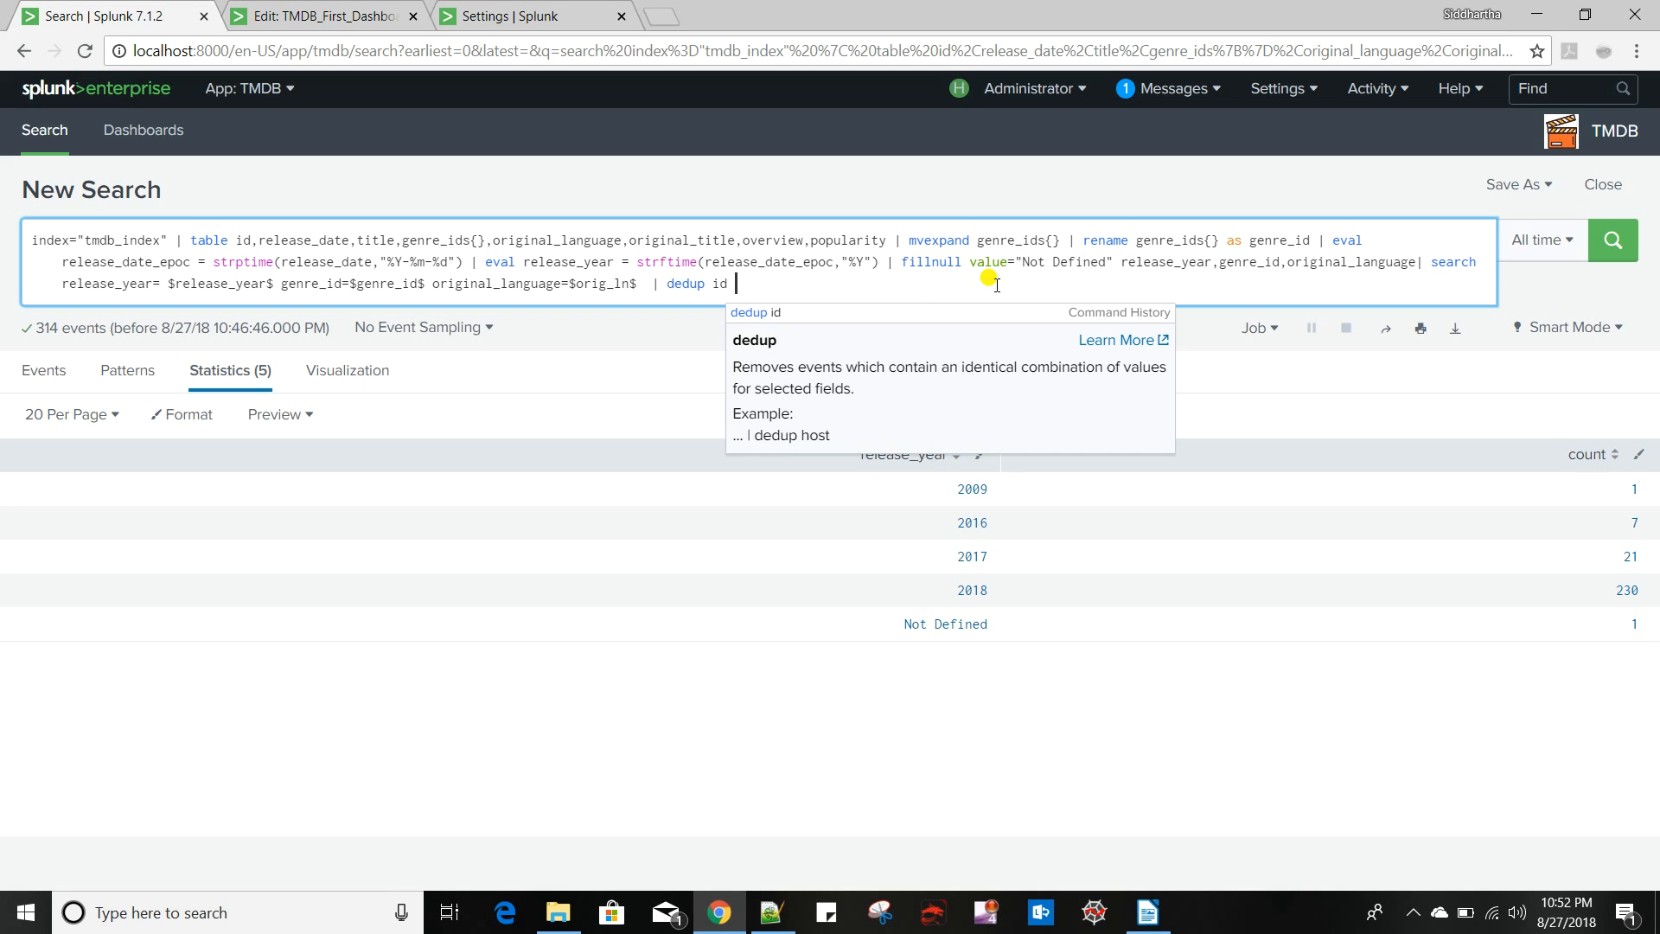
left_click(1416, 269)
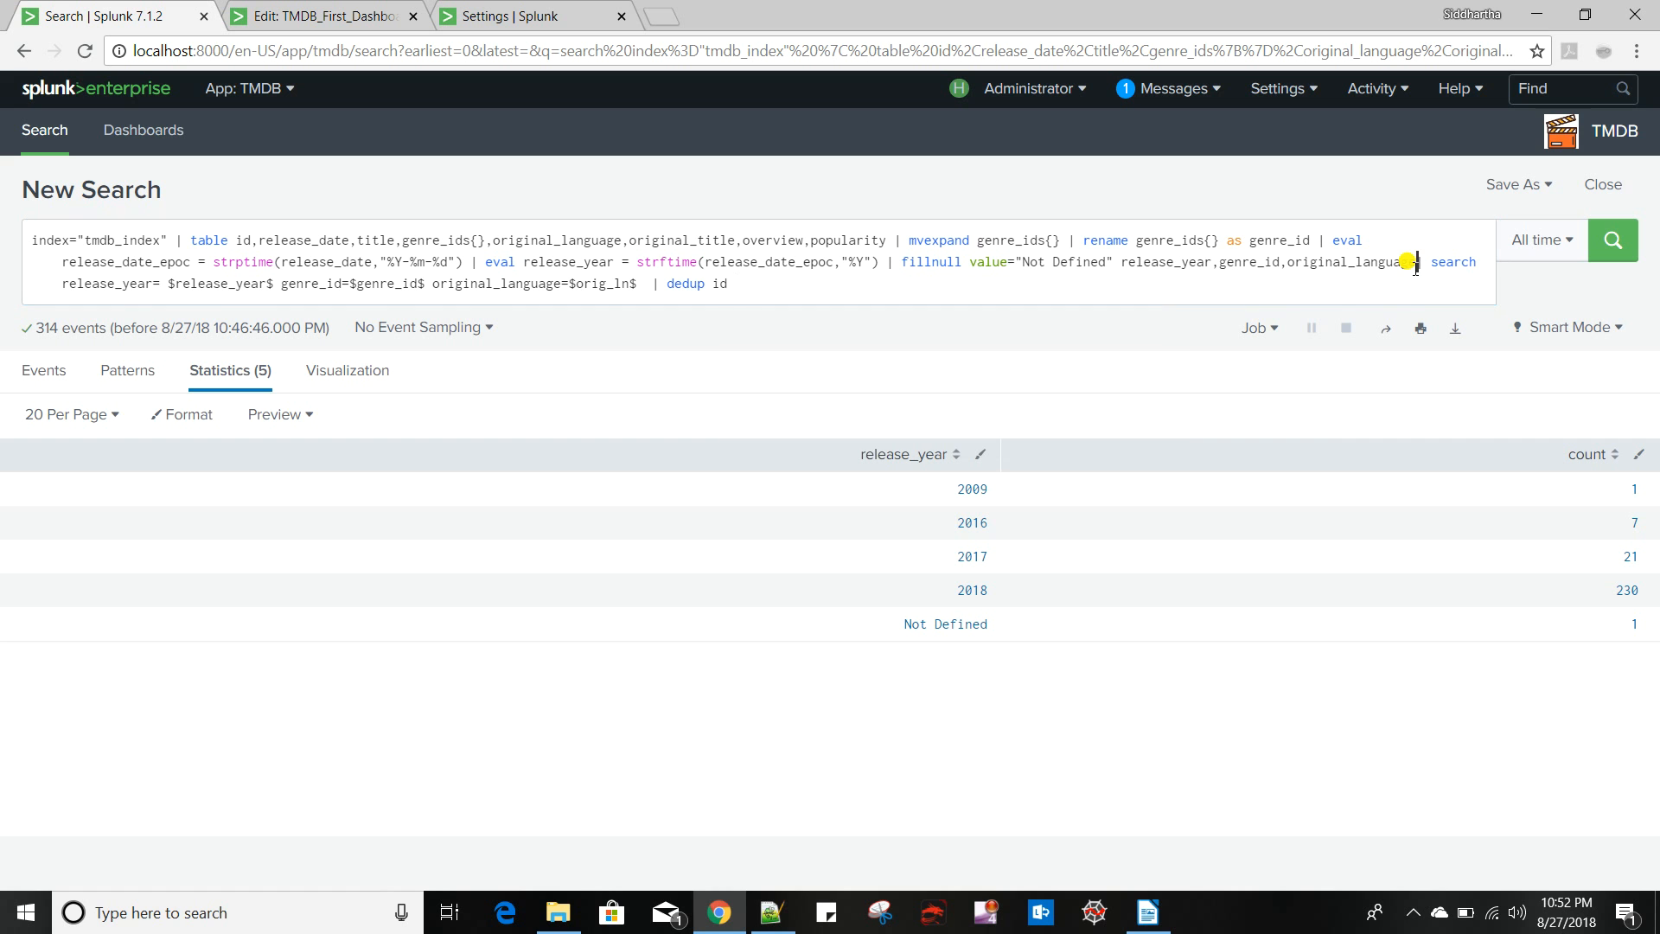
left_click_drag(1416, 269, 1415, 279)
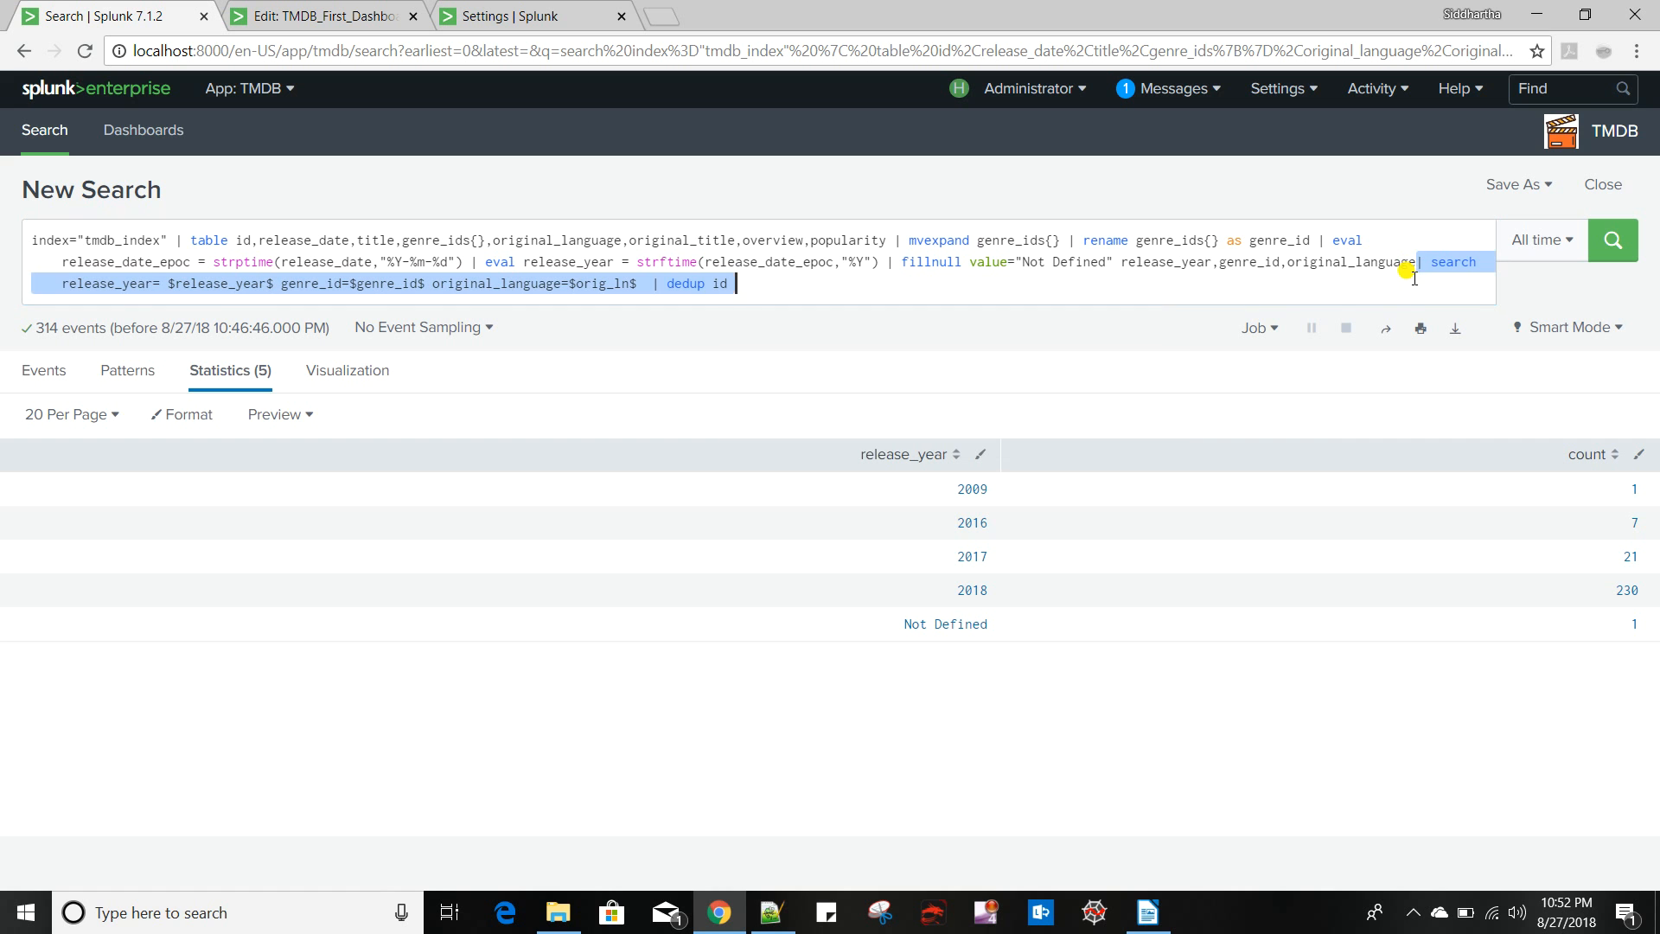
Paste the copied query ending in "| dedup id" as the Movie Details search string and add the table to the dashboard
left_click(316, 16)
type("| search release_year=$release_year$ genre_id=$genre_id$ original_language=$orig_ln$ | dedup id")
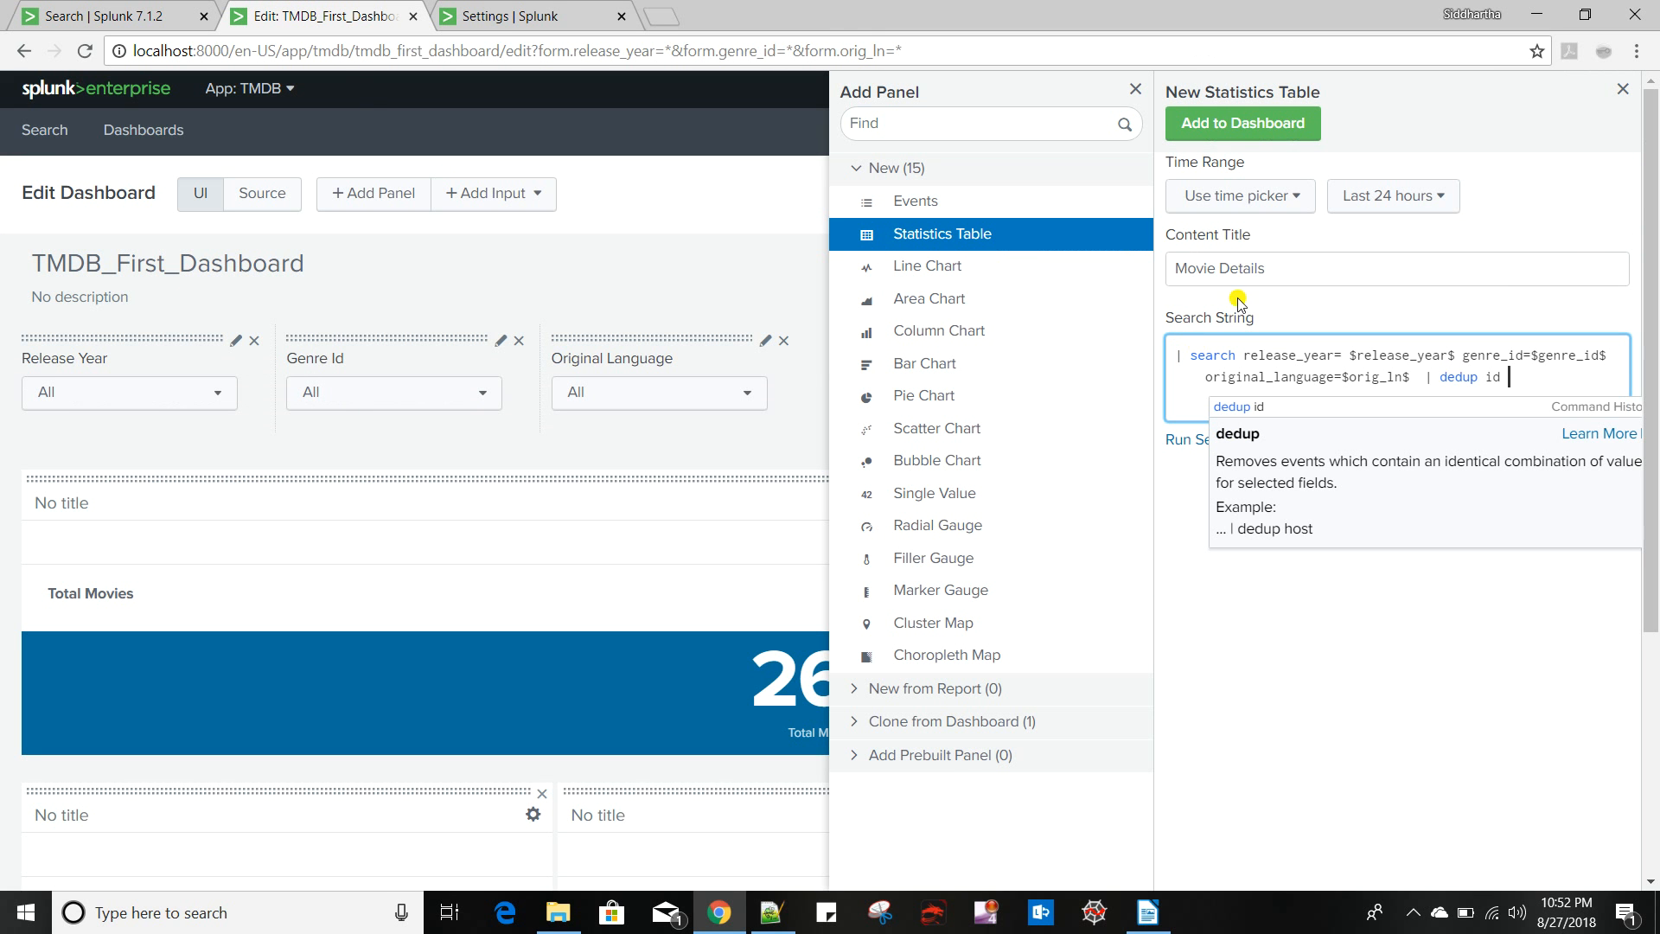
left_click(1232, 123)
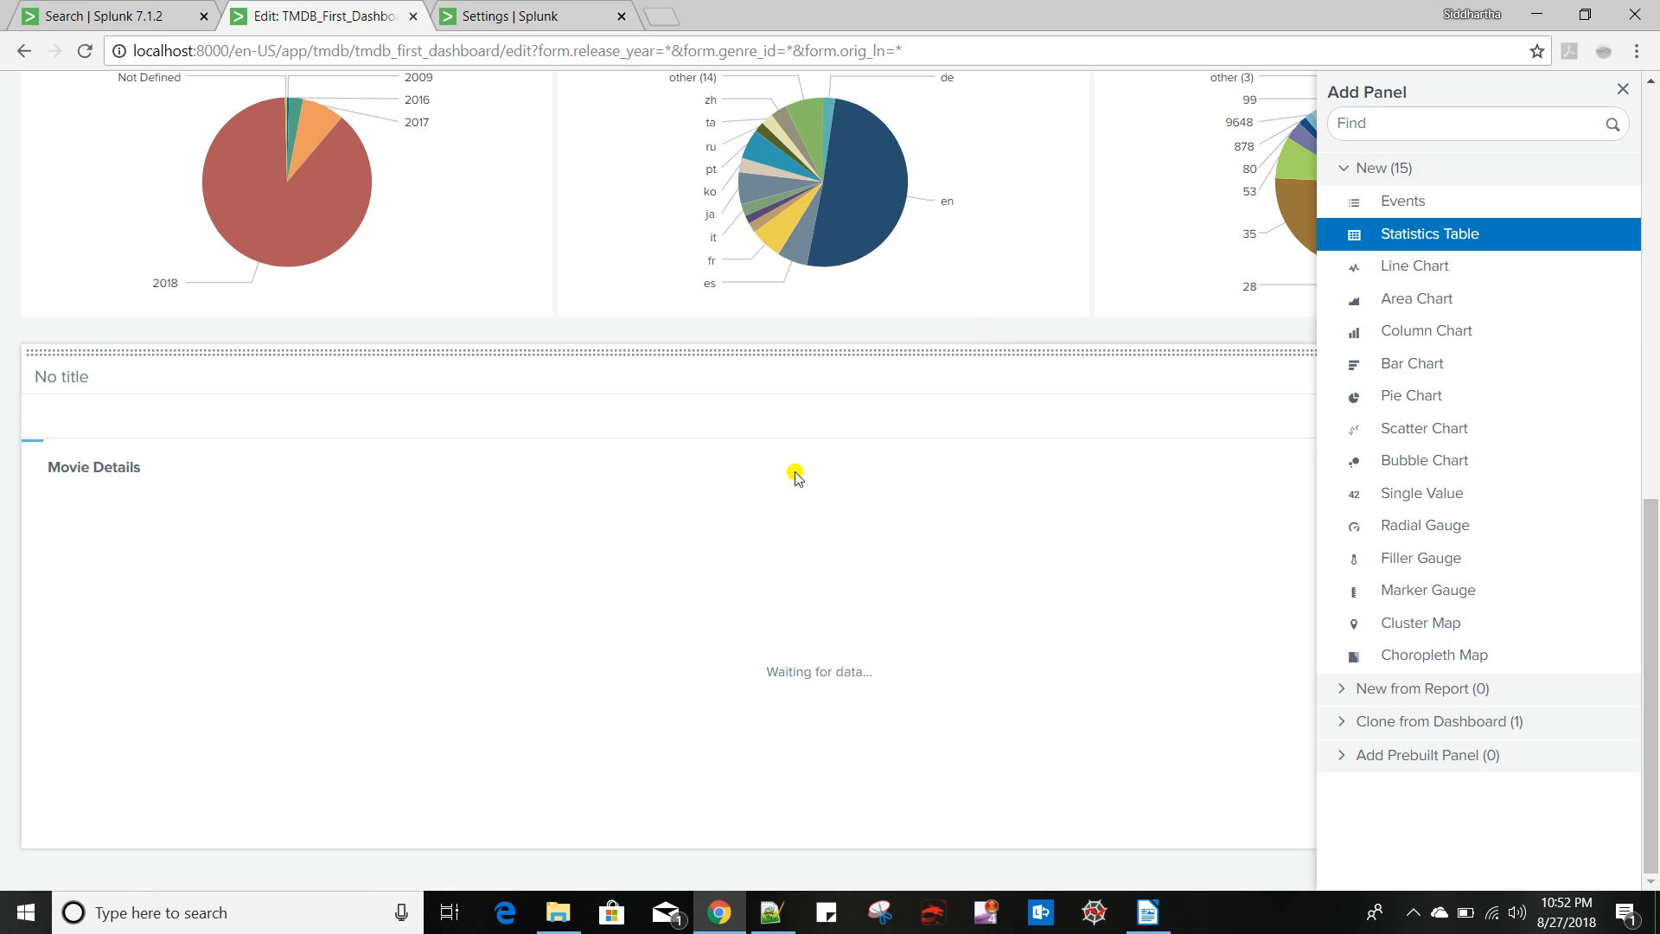
Open the dashboard's XML source and delete the earliest and latest lines from the Movie Details search
scroll(795, 476, "up", 2)
left_click(781, 561)
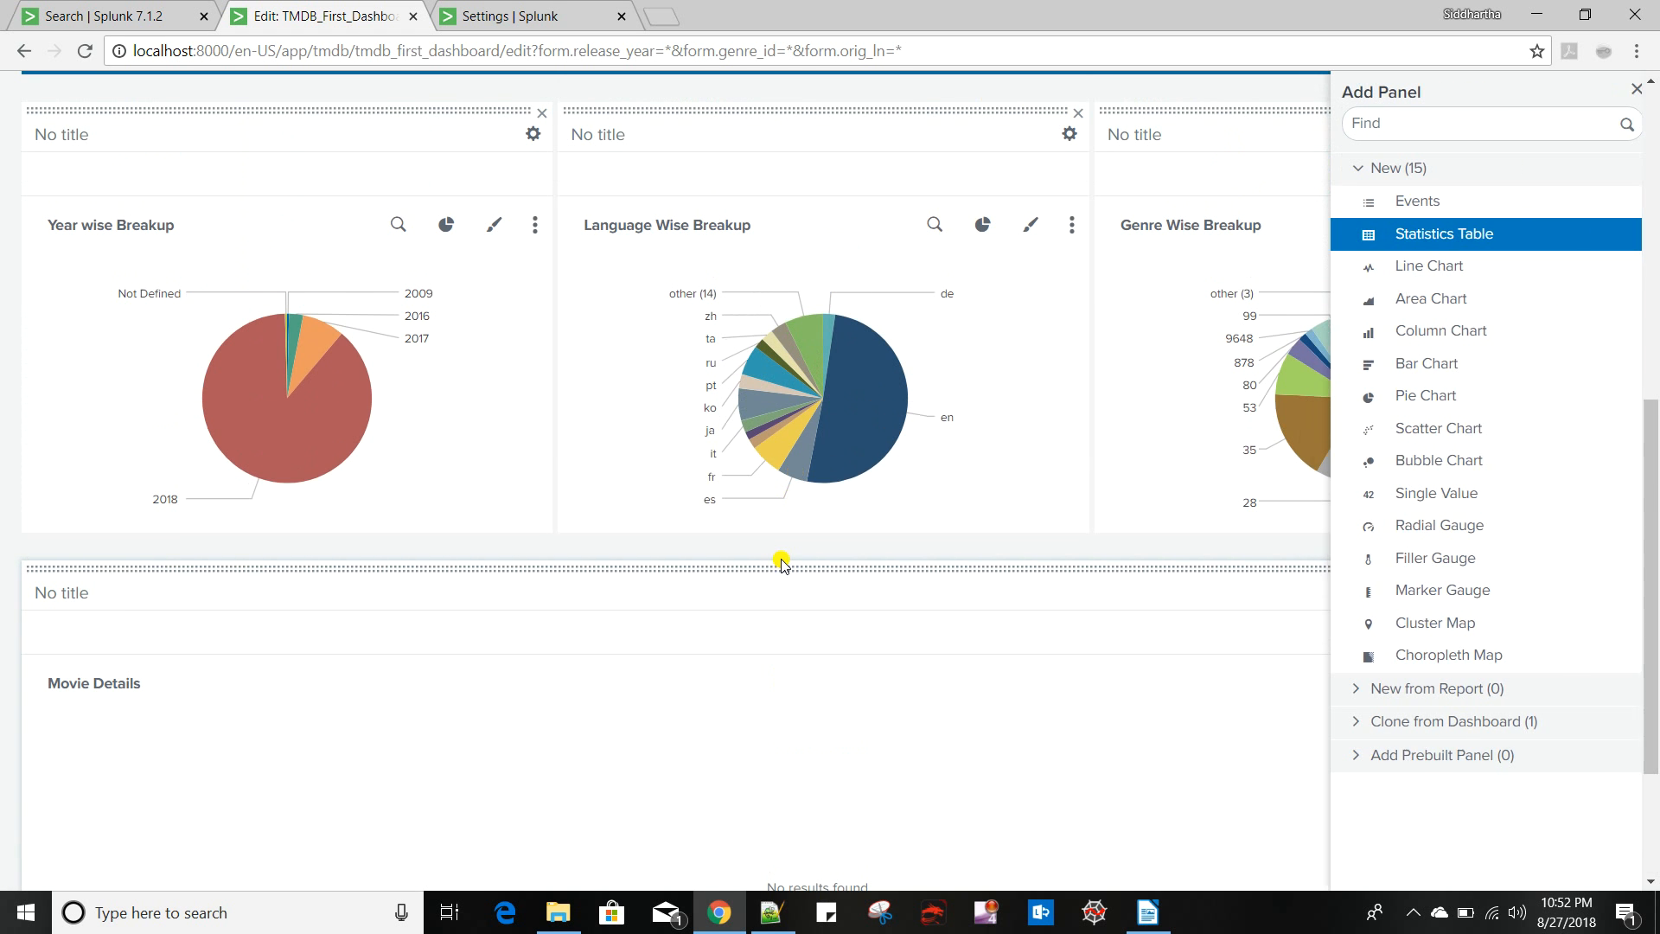
scroll(692, 524, "up", 6)
left_click(259, 160)
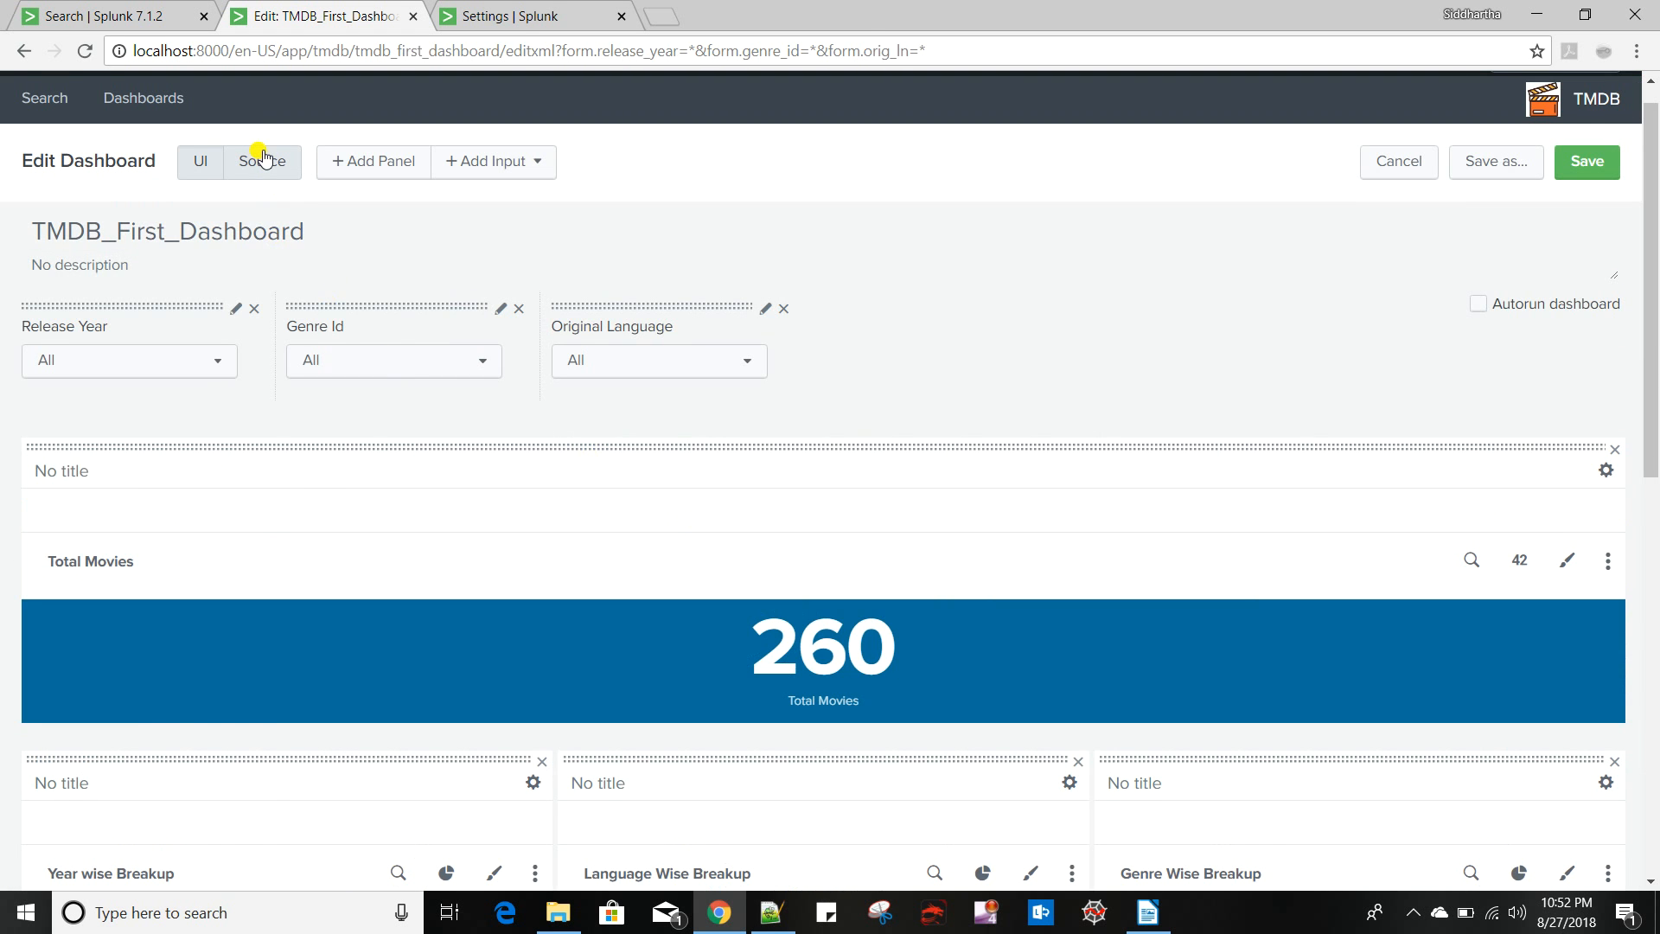
scroll(369, 417, "down", 8)
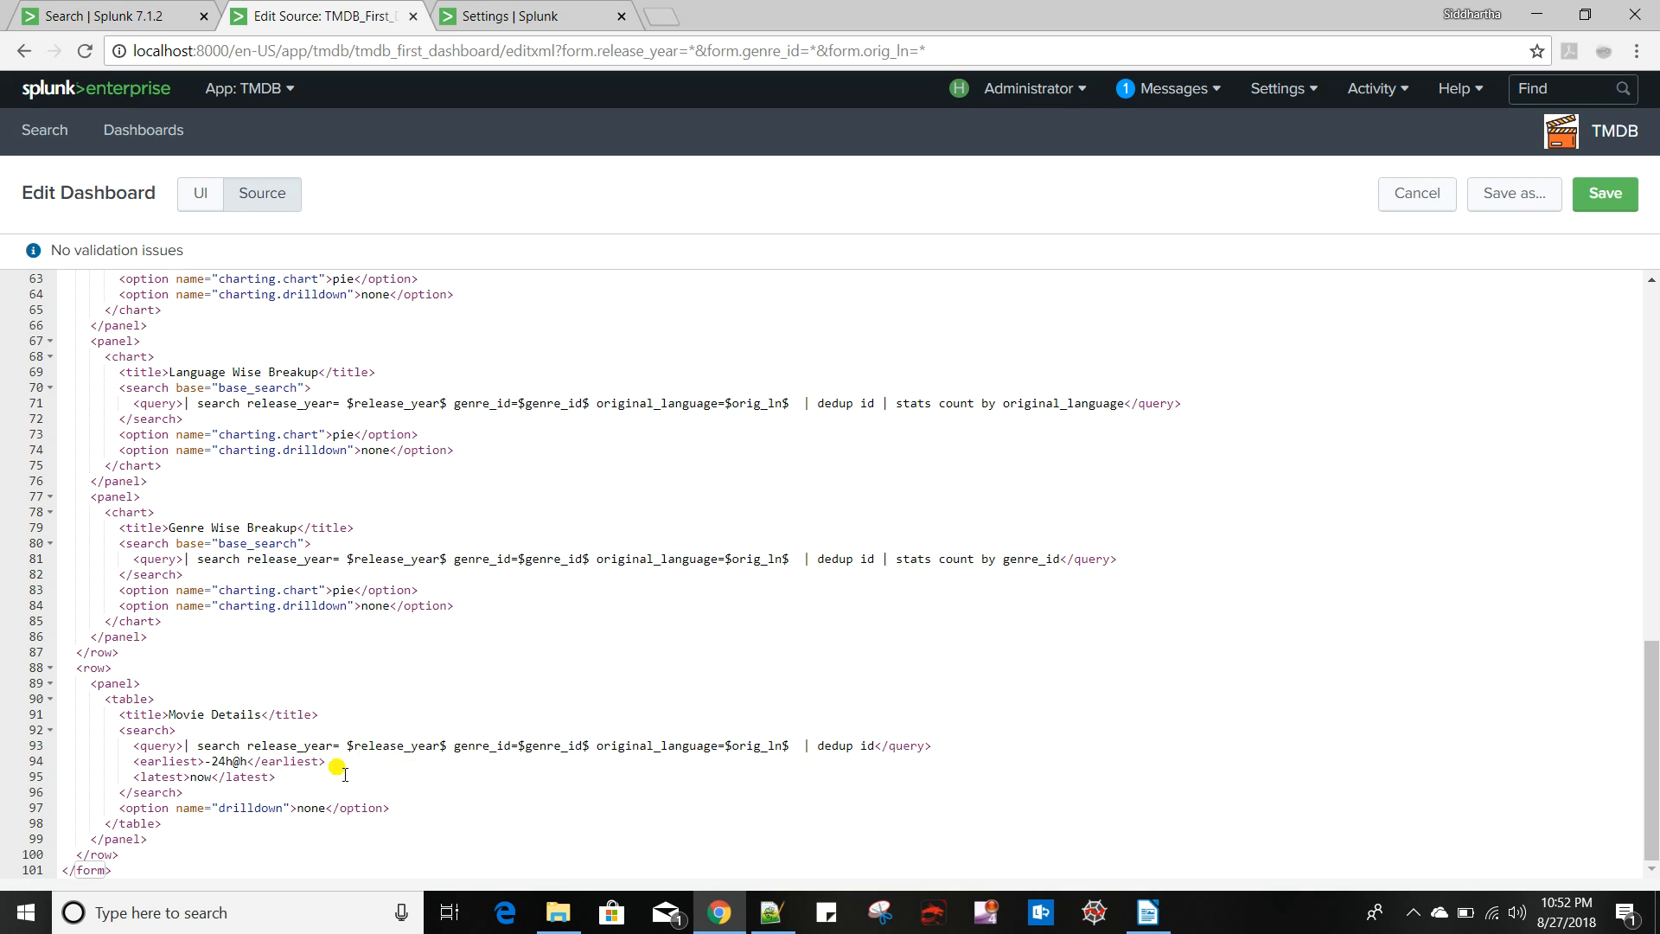
left_click_drag(276, 775, 22, 761)
key("BackSpace")
key("BackSpace")
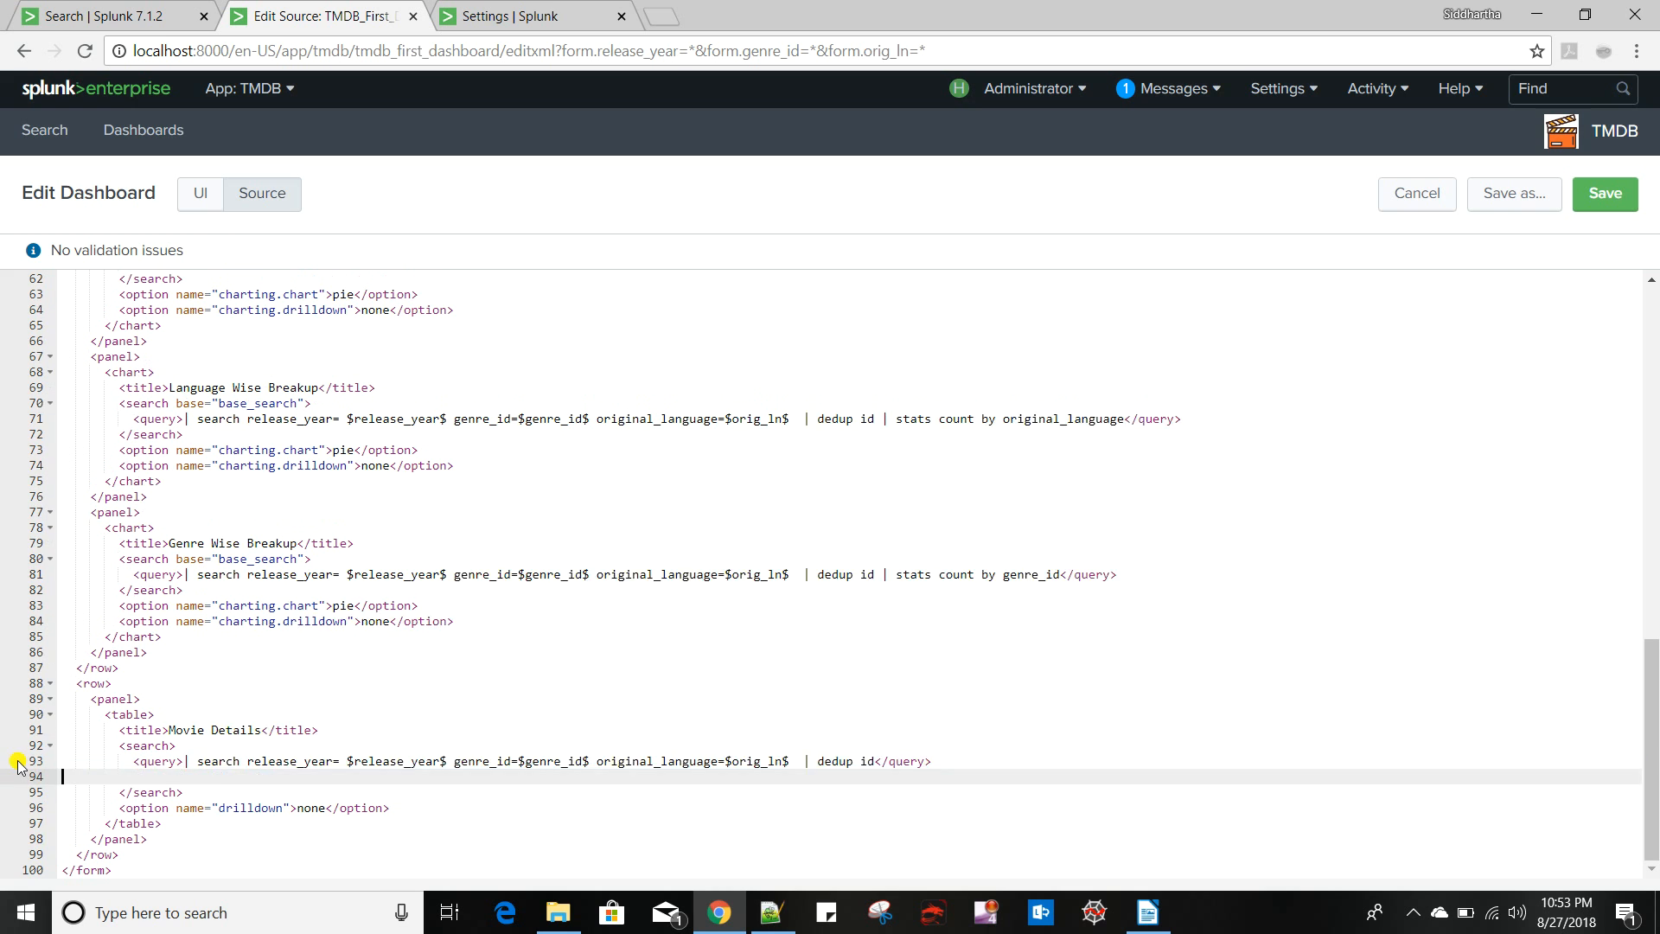
Add base="base_search" to the Movie Details search element, matching the Genre Wise Breakup search, and save the dashboard
left_click_drag(175, 575, 292, 574)
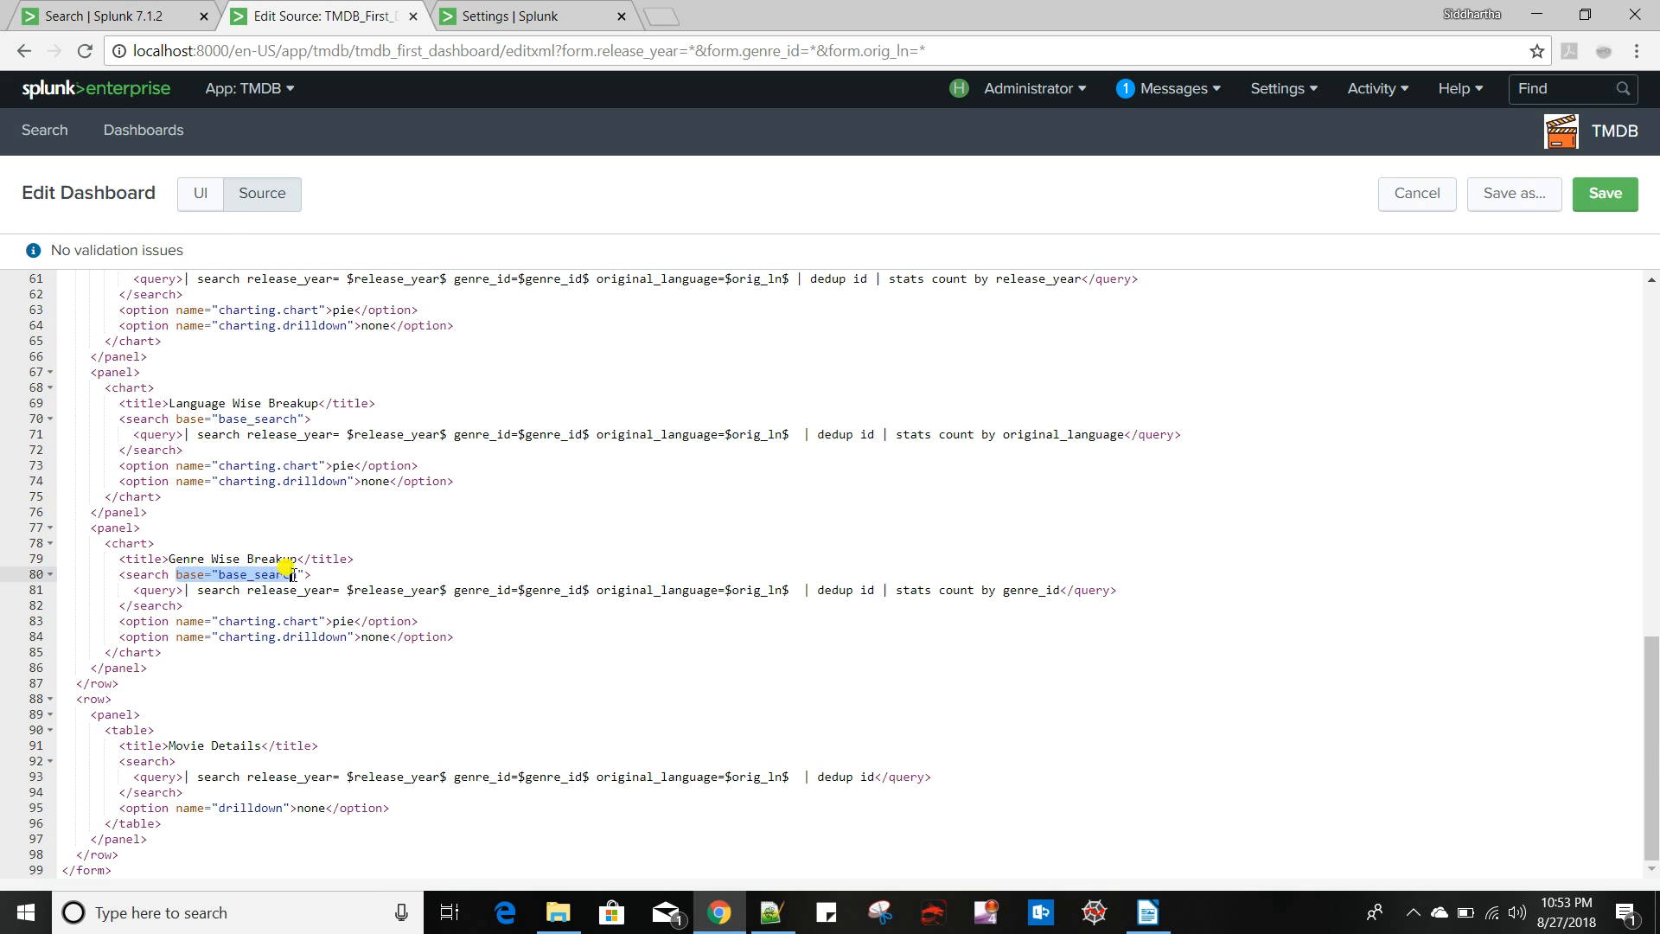
left_click(171, 761)
type("base=\"base_search\"")
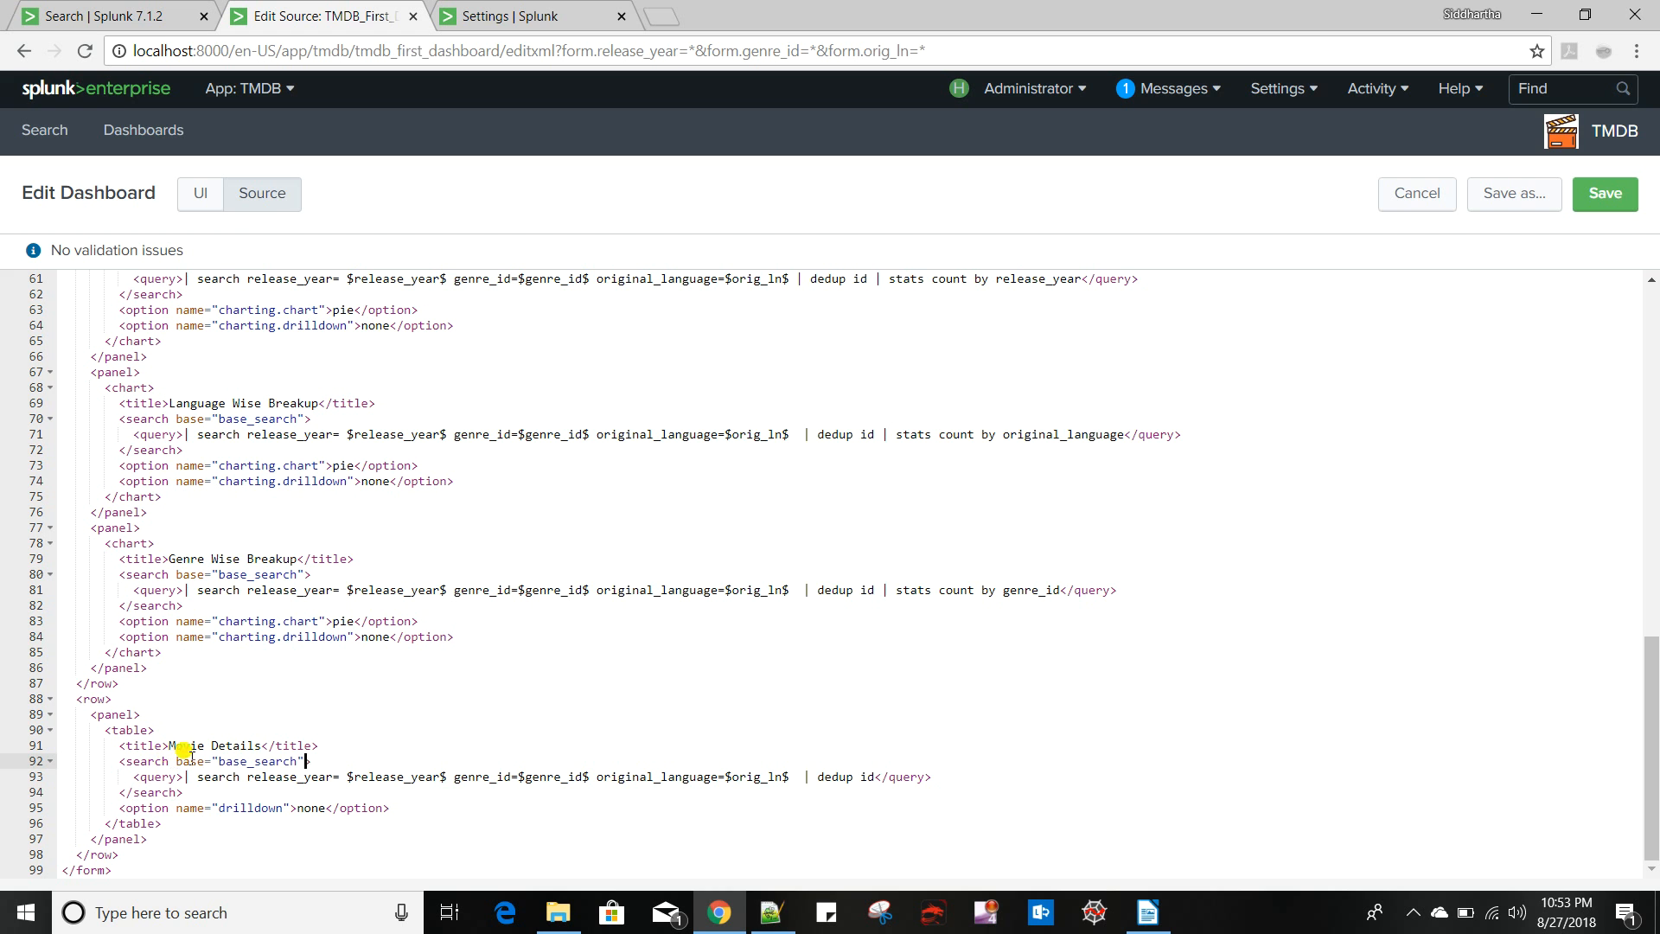
left_click(1621, 192)
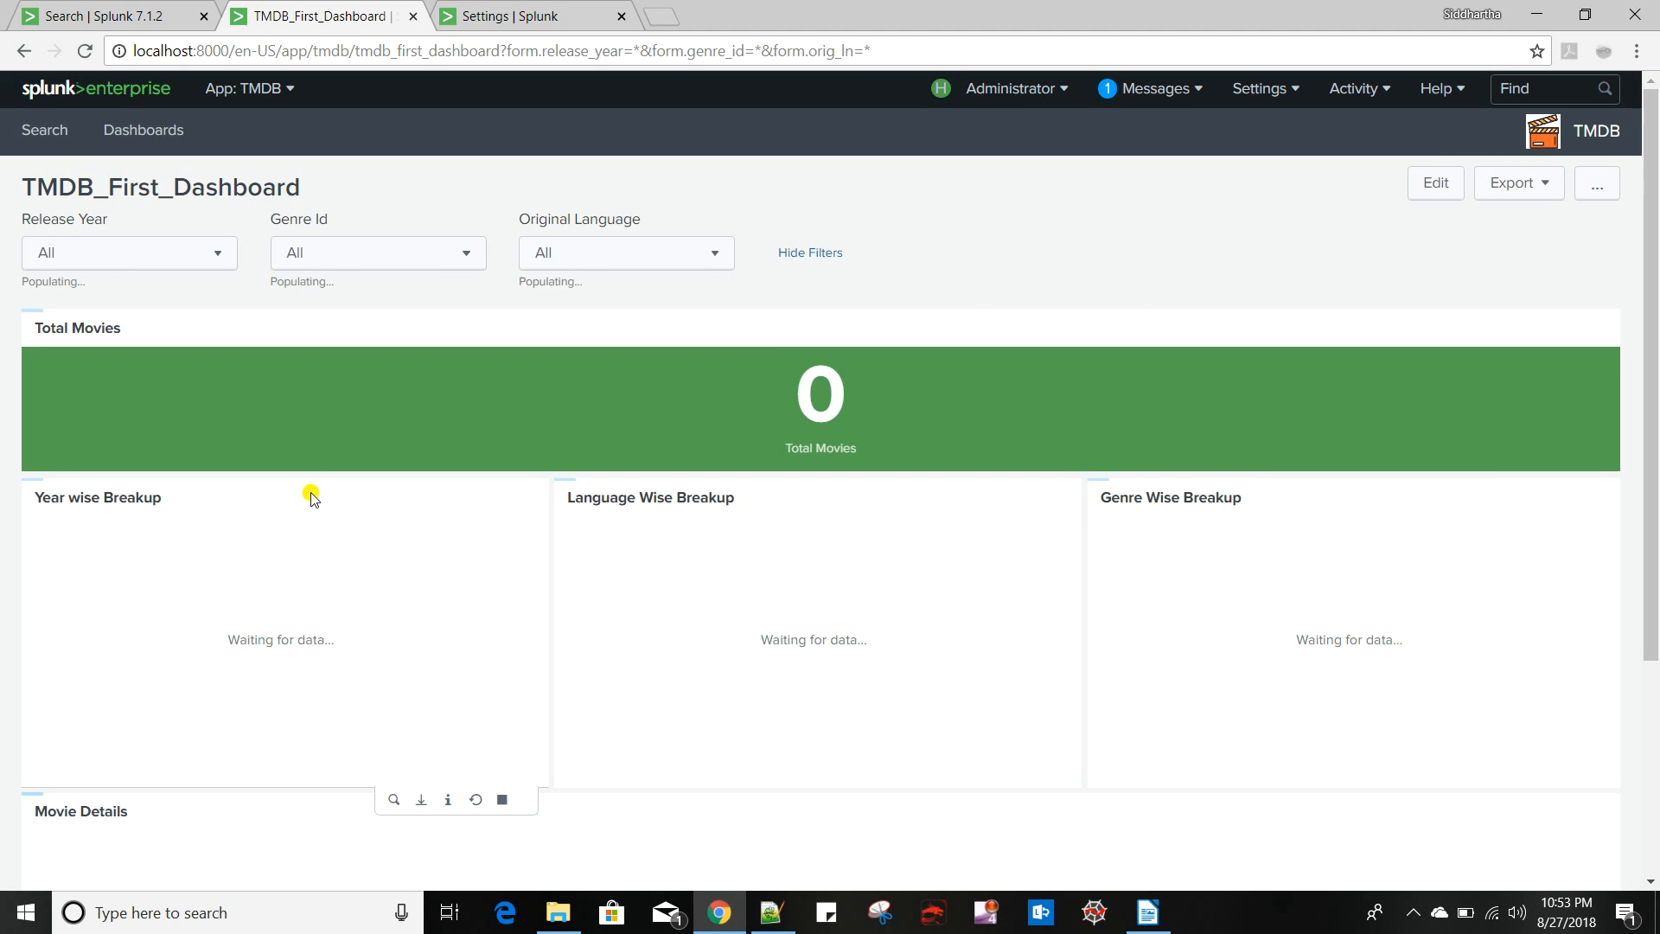
Review the Movie Details table, filter the dashboard by Release Year 2009, and check the panels and table
scroll(311, 493, "down", 6)
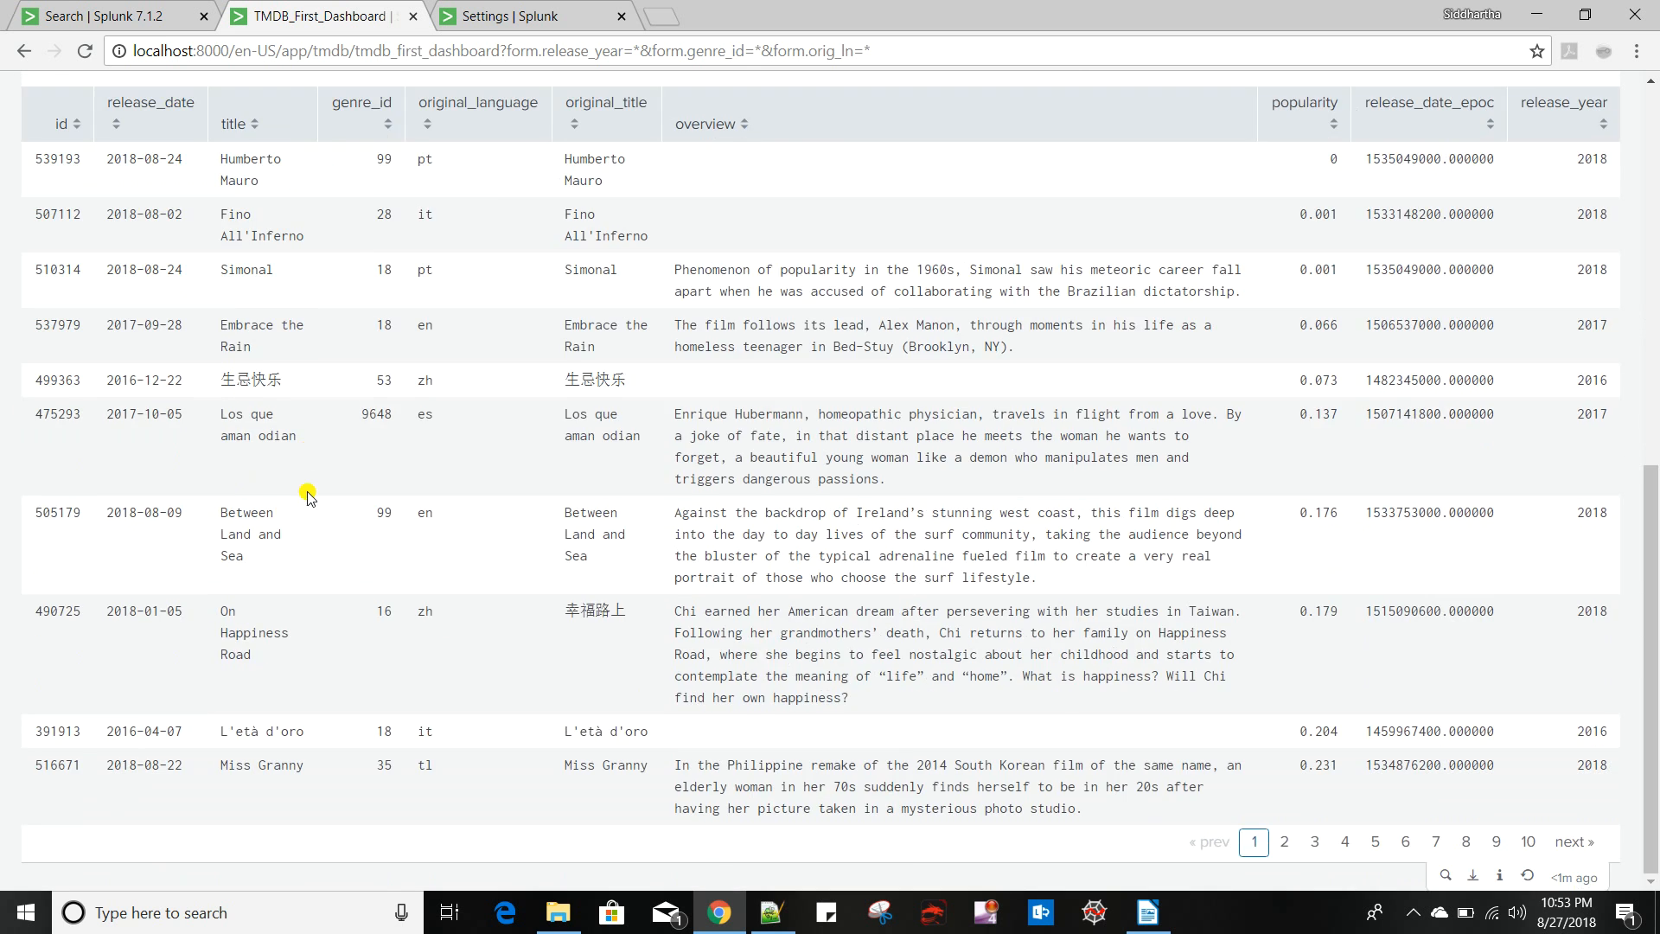
scroll(392, 505, "up", 5)
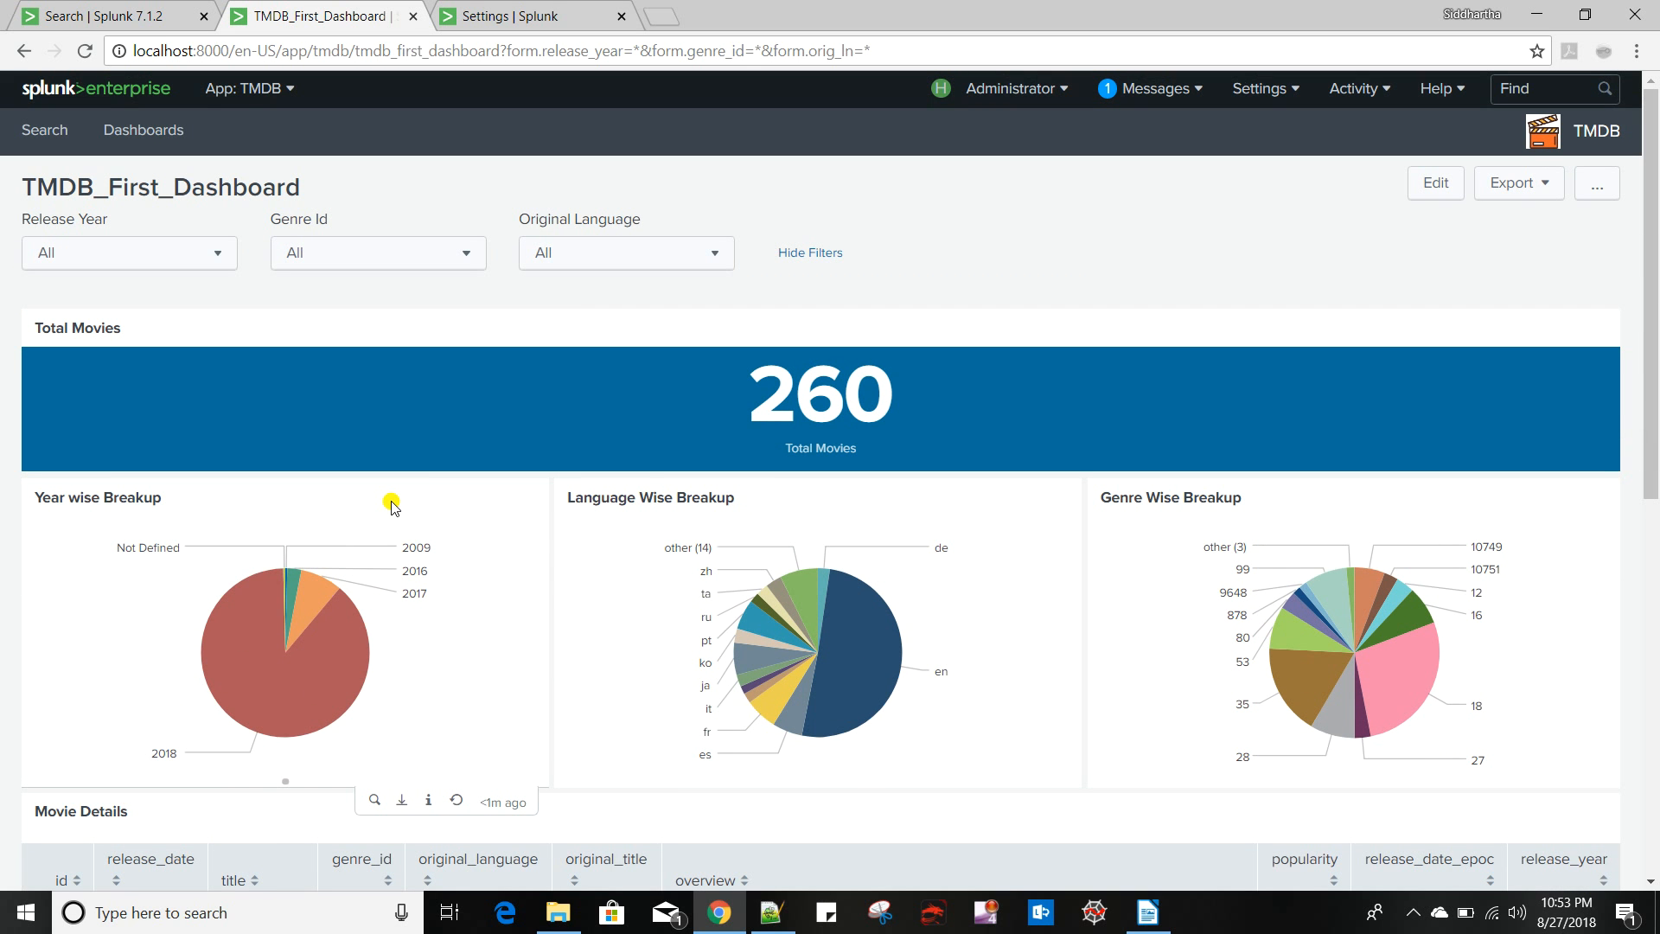
left_click(192, 257)
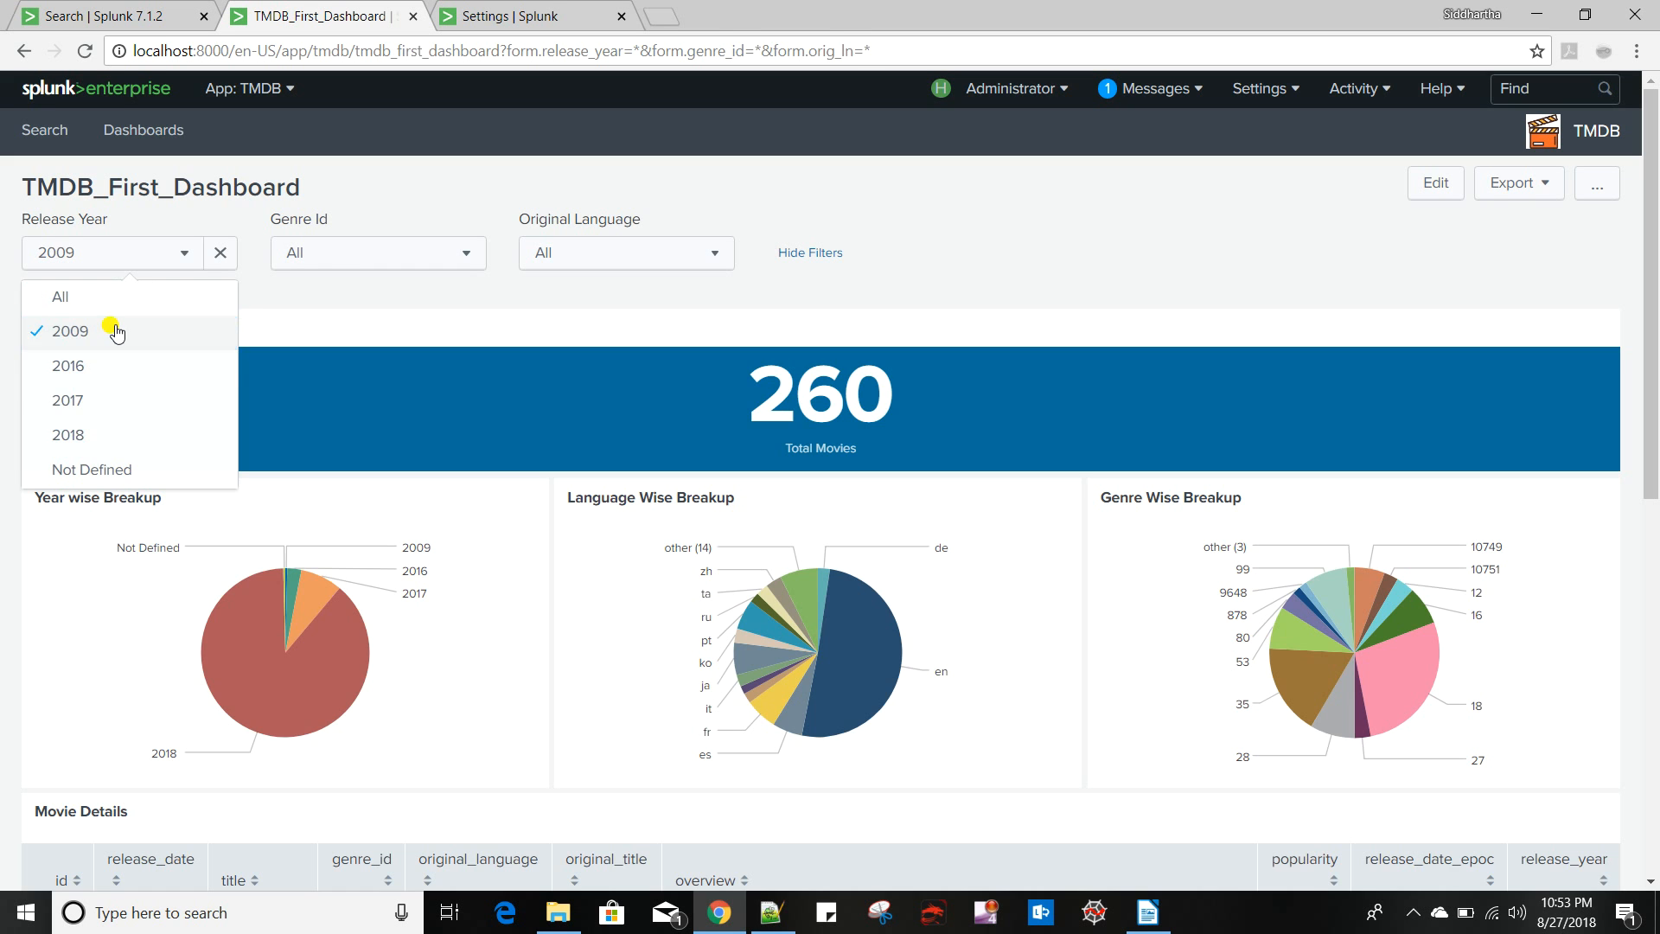
left_click(115, 333)
scroll(618, 549, "down", 3)
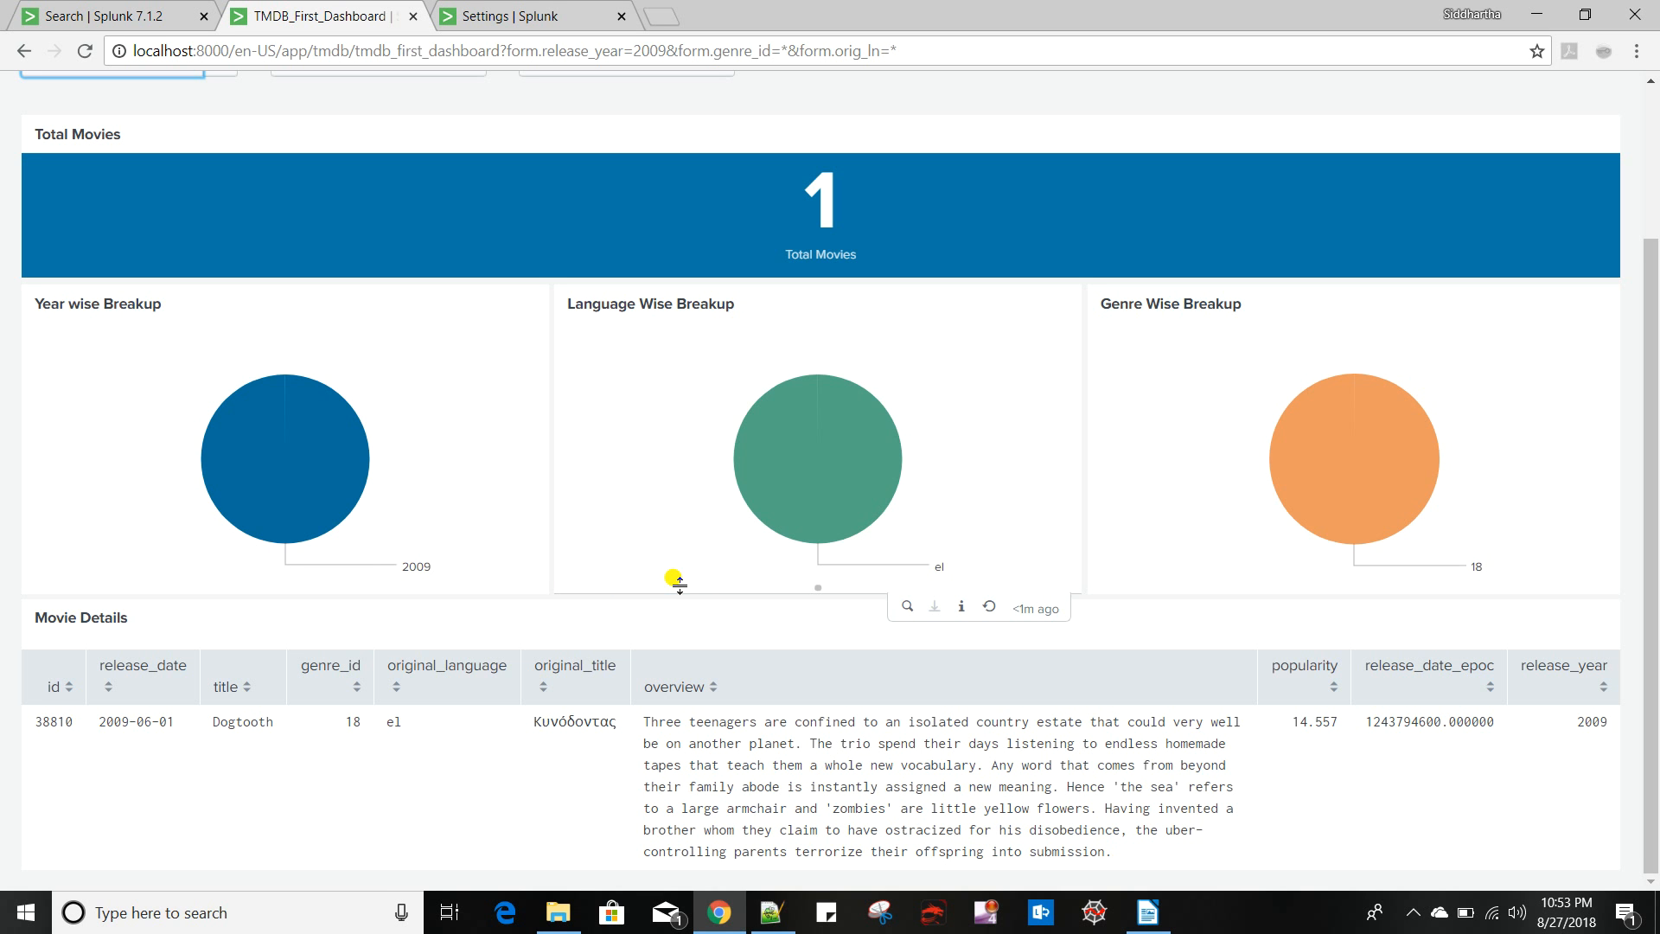
scroll(388, 530, "up", 3)
scroll(388, 532, "down", 3)
scroll(389, 534, "up", 3)
Filter by Genre Id 10402, reset Release Year to All, and examine the resulting charts and Movie Details rows
left_click(374, 253)
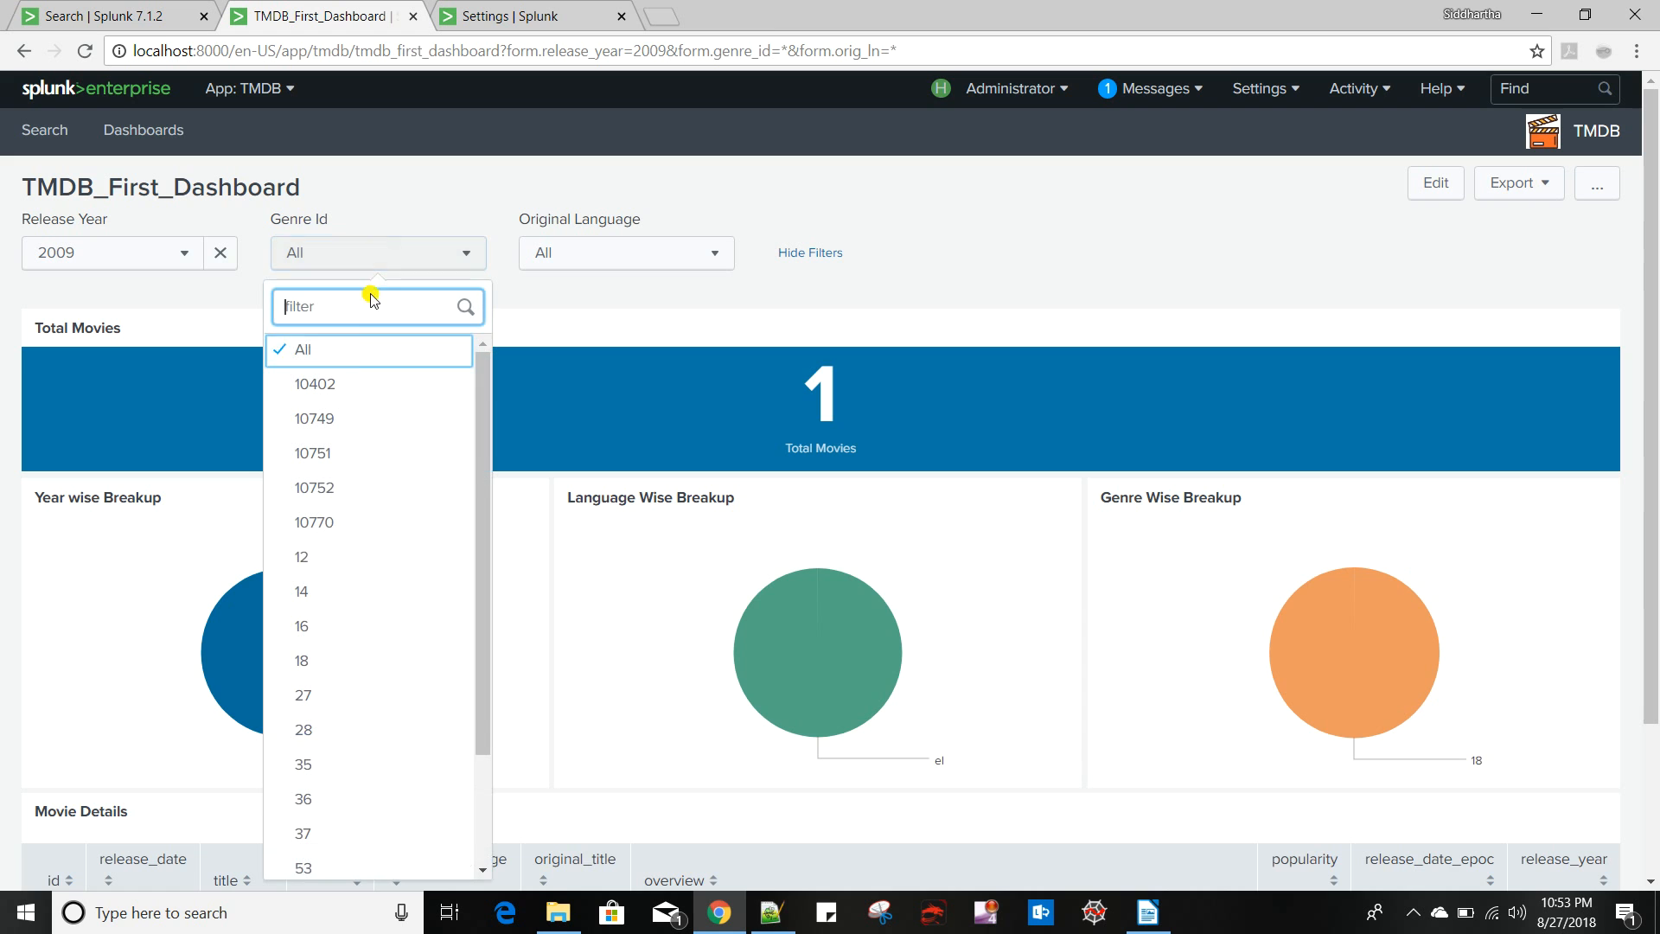
left_click(346, 381)
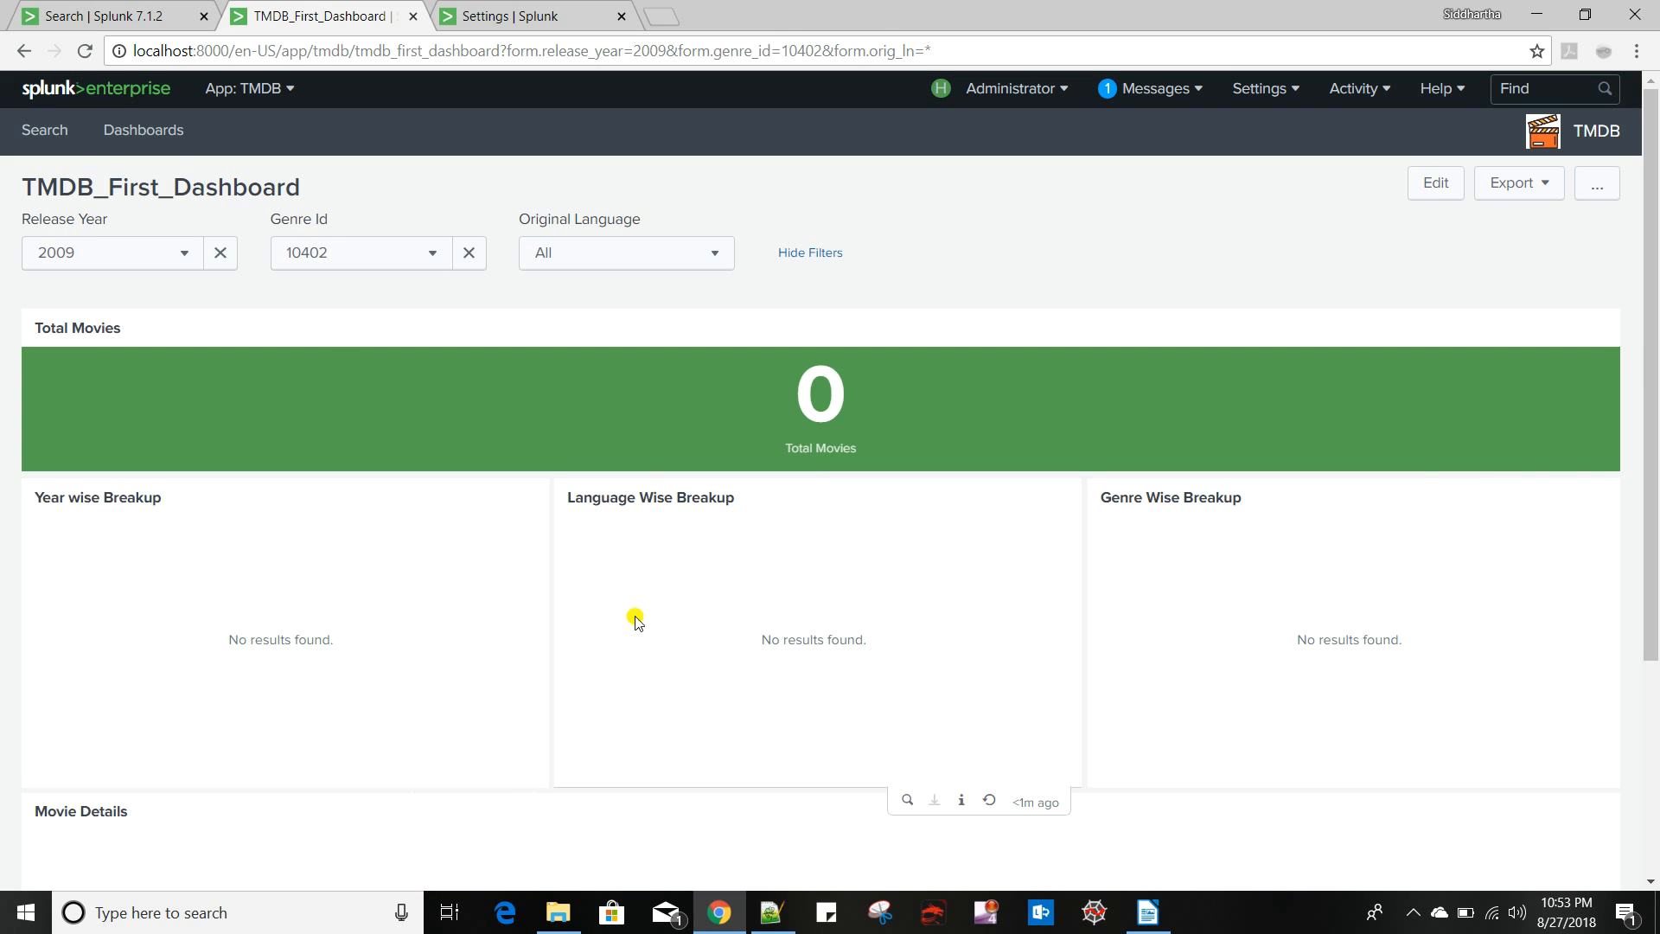
left_click(220, 252)
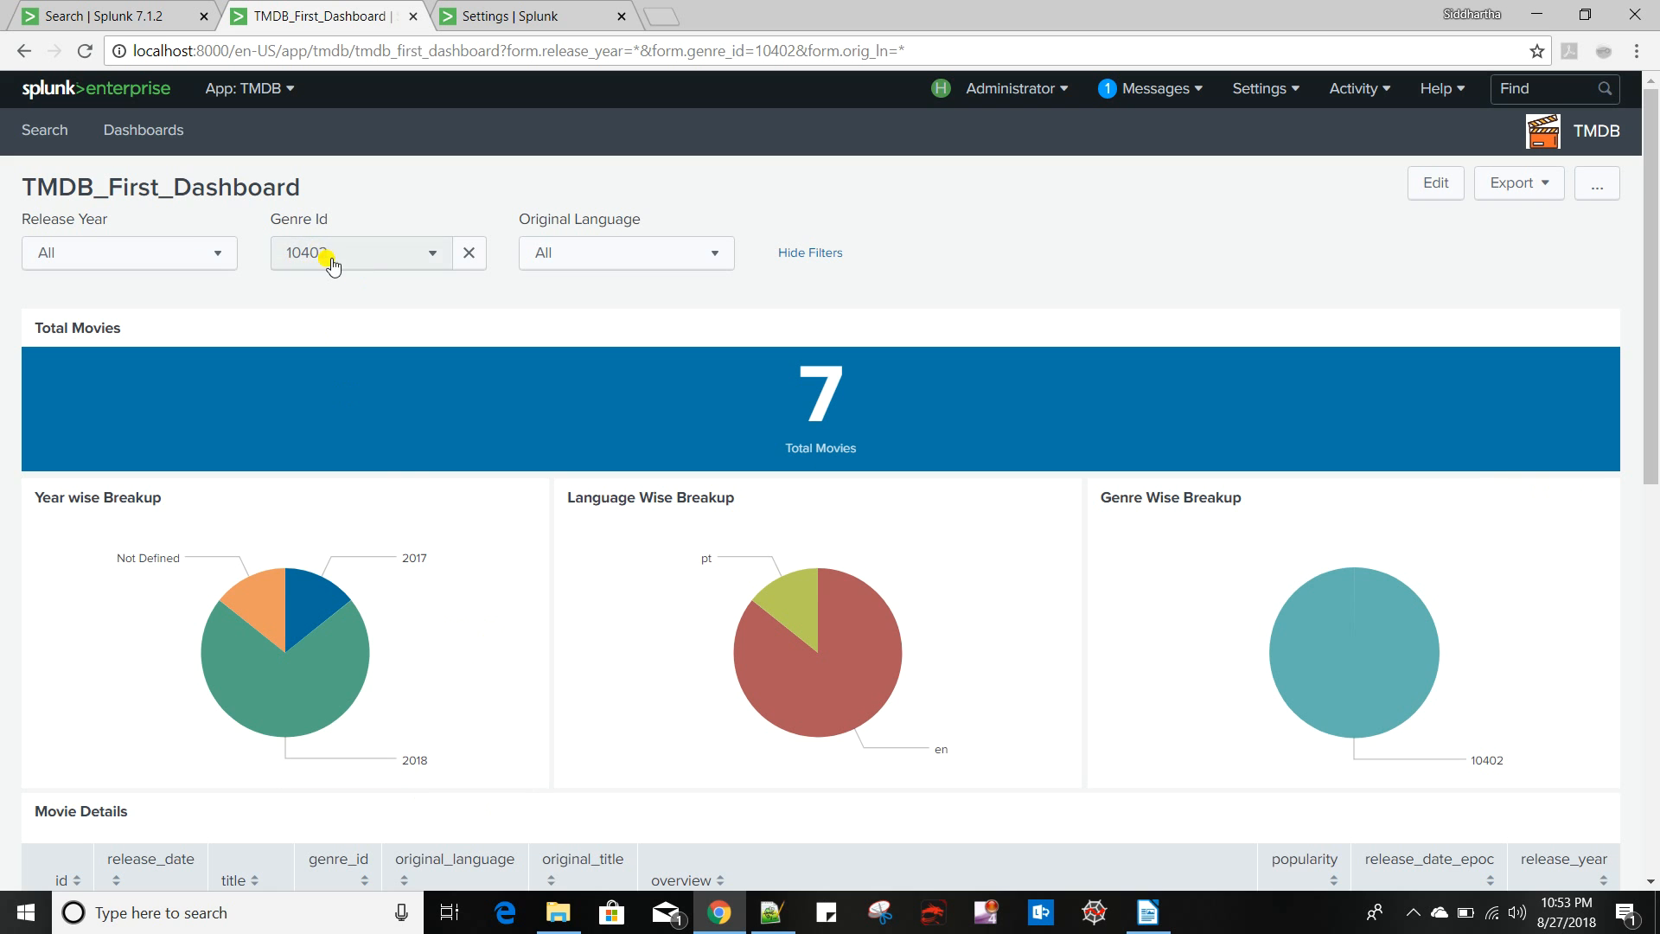
scroll(778, 543, "down", 6)
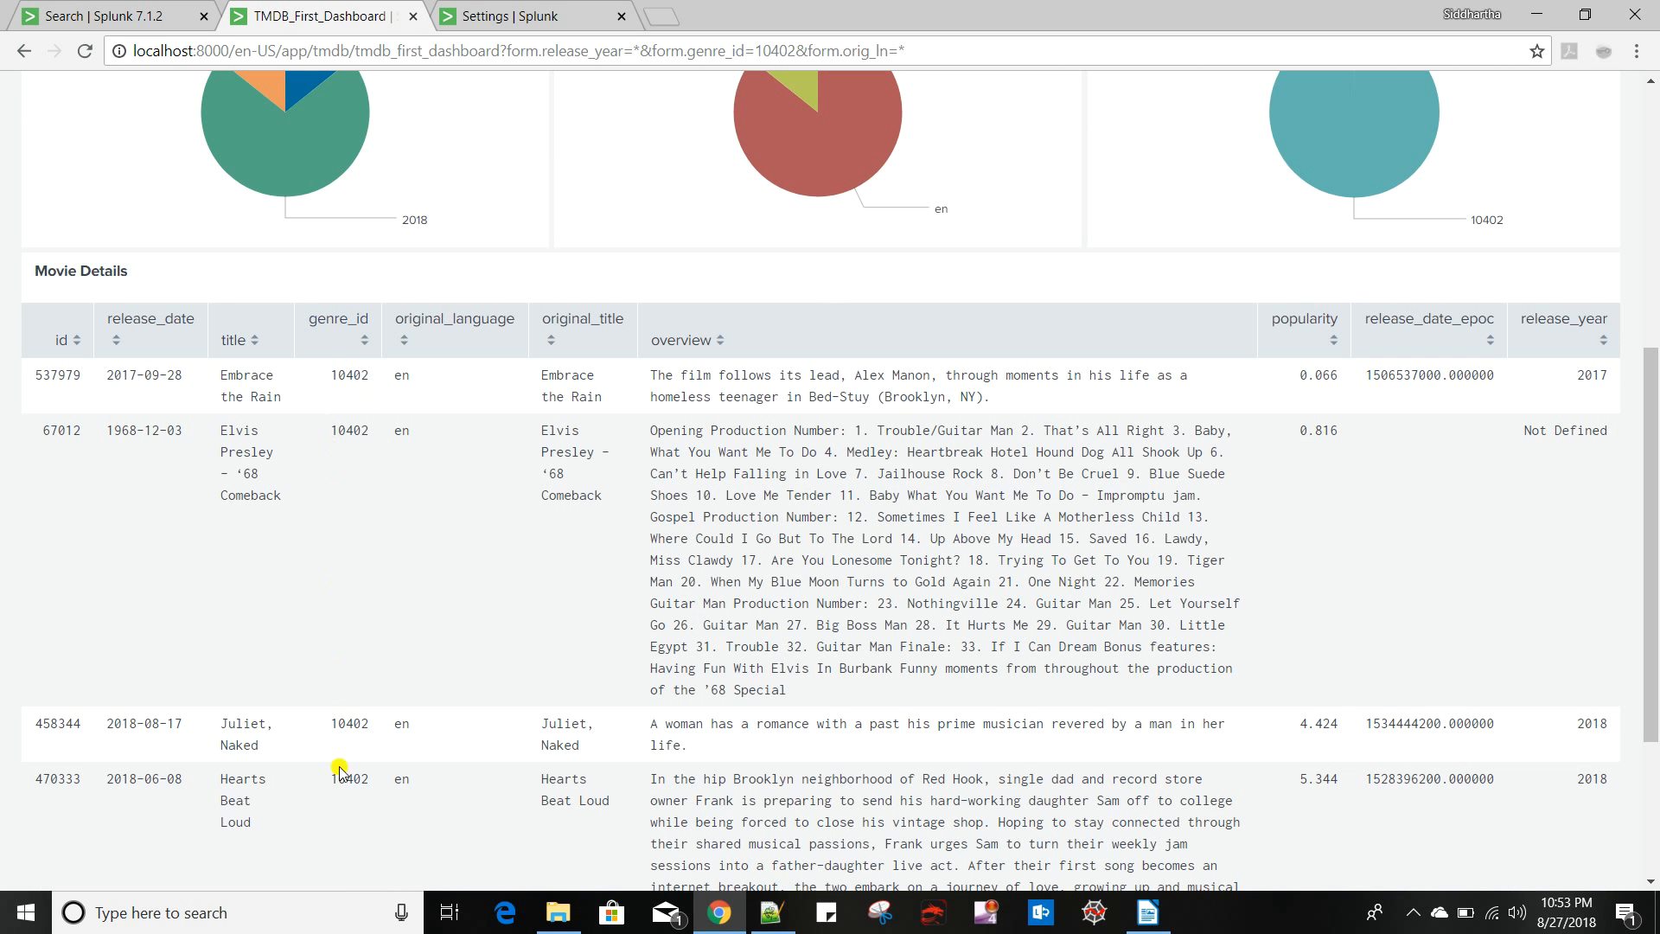
scroll(343, 835, "up", 6)
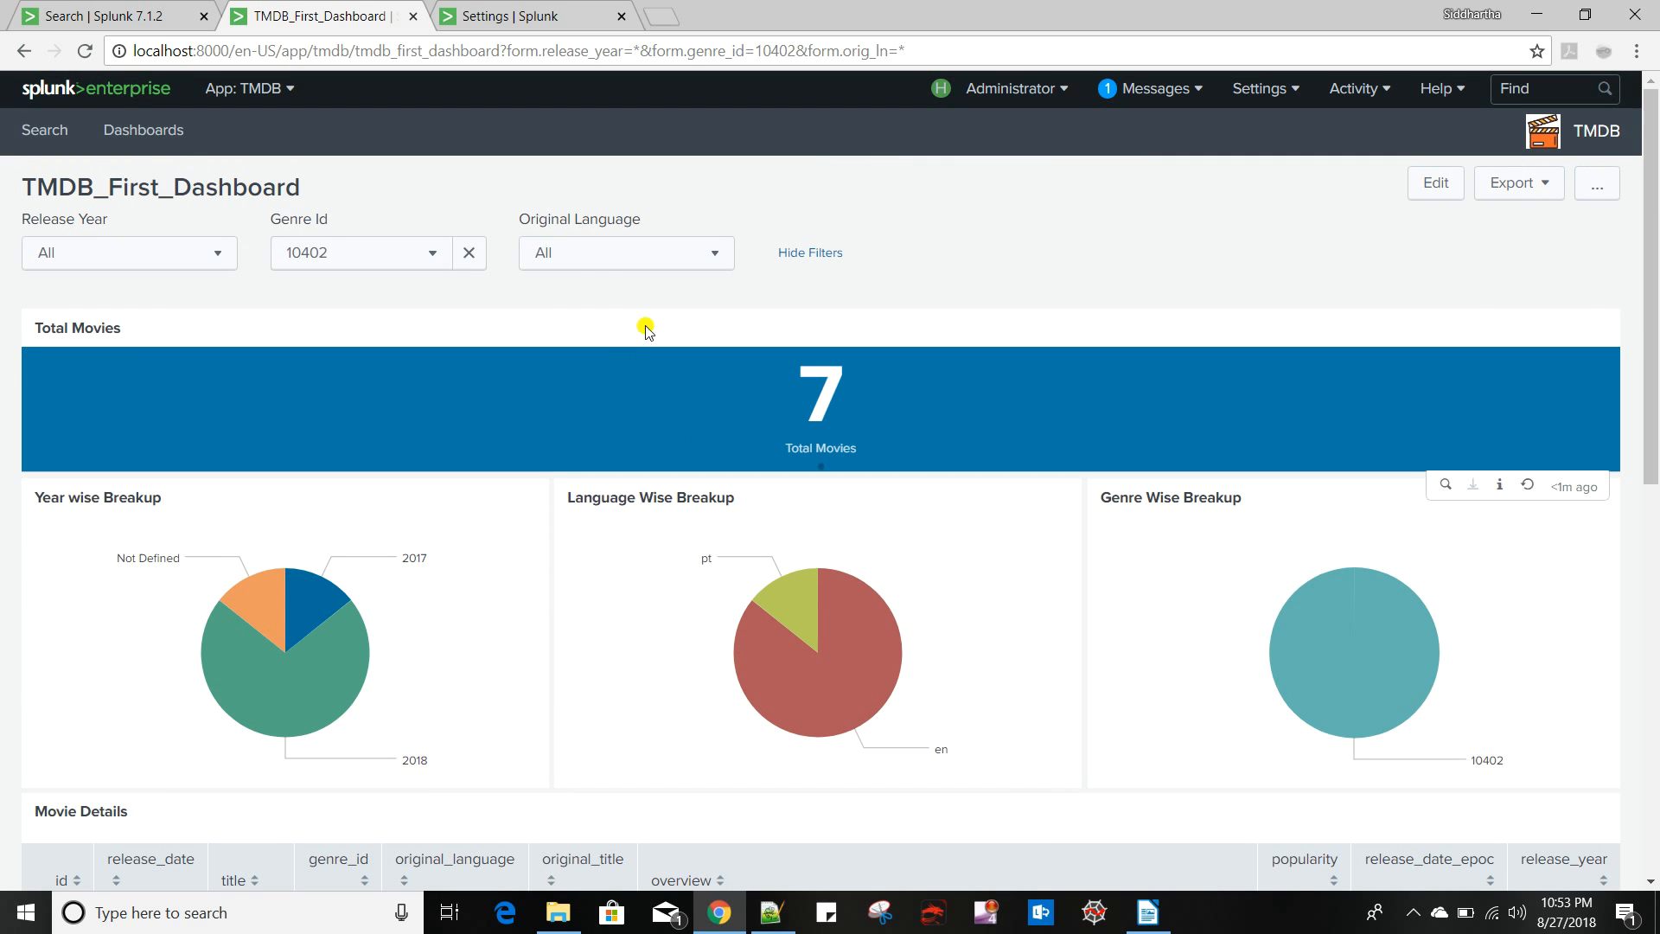
Open the dashboard for editing, look through the inputs' definitions in the XML source, and return to the visual editor
left_click(1438, 182)
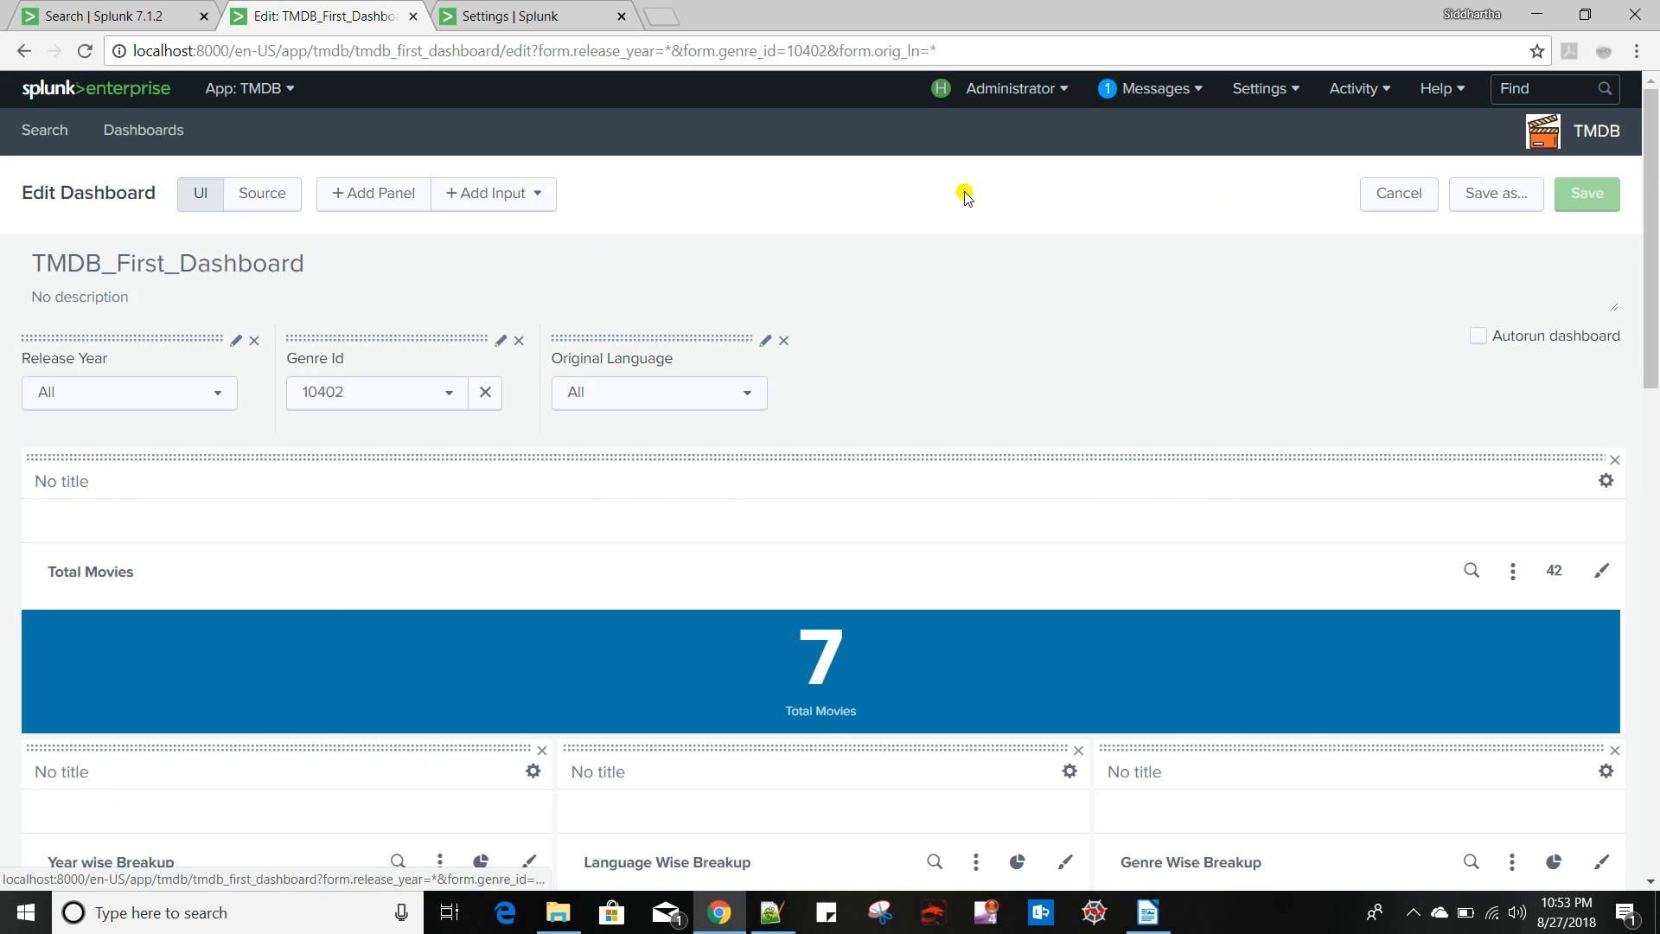
left_click(256, 194)
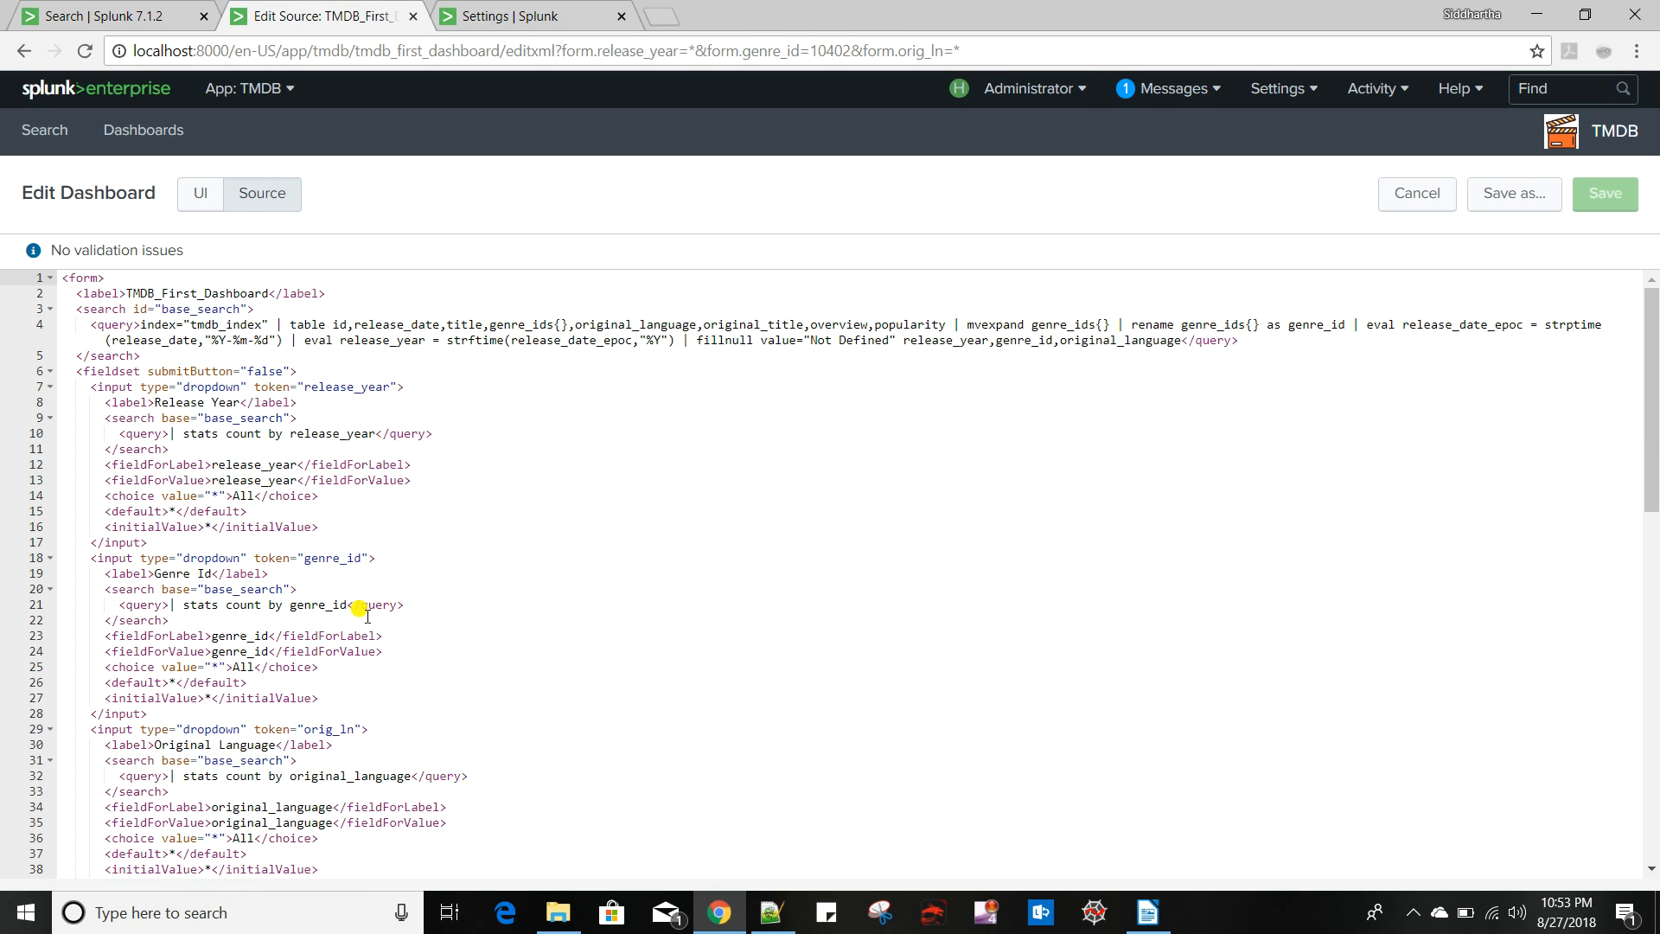
scroll(368, 615, "down", 3)
scroll(415, 510, "up", 3)
left_click(199, 193)
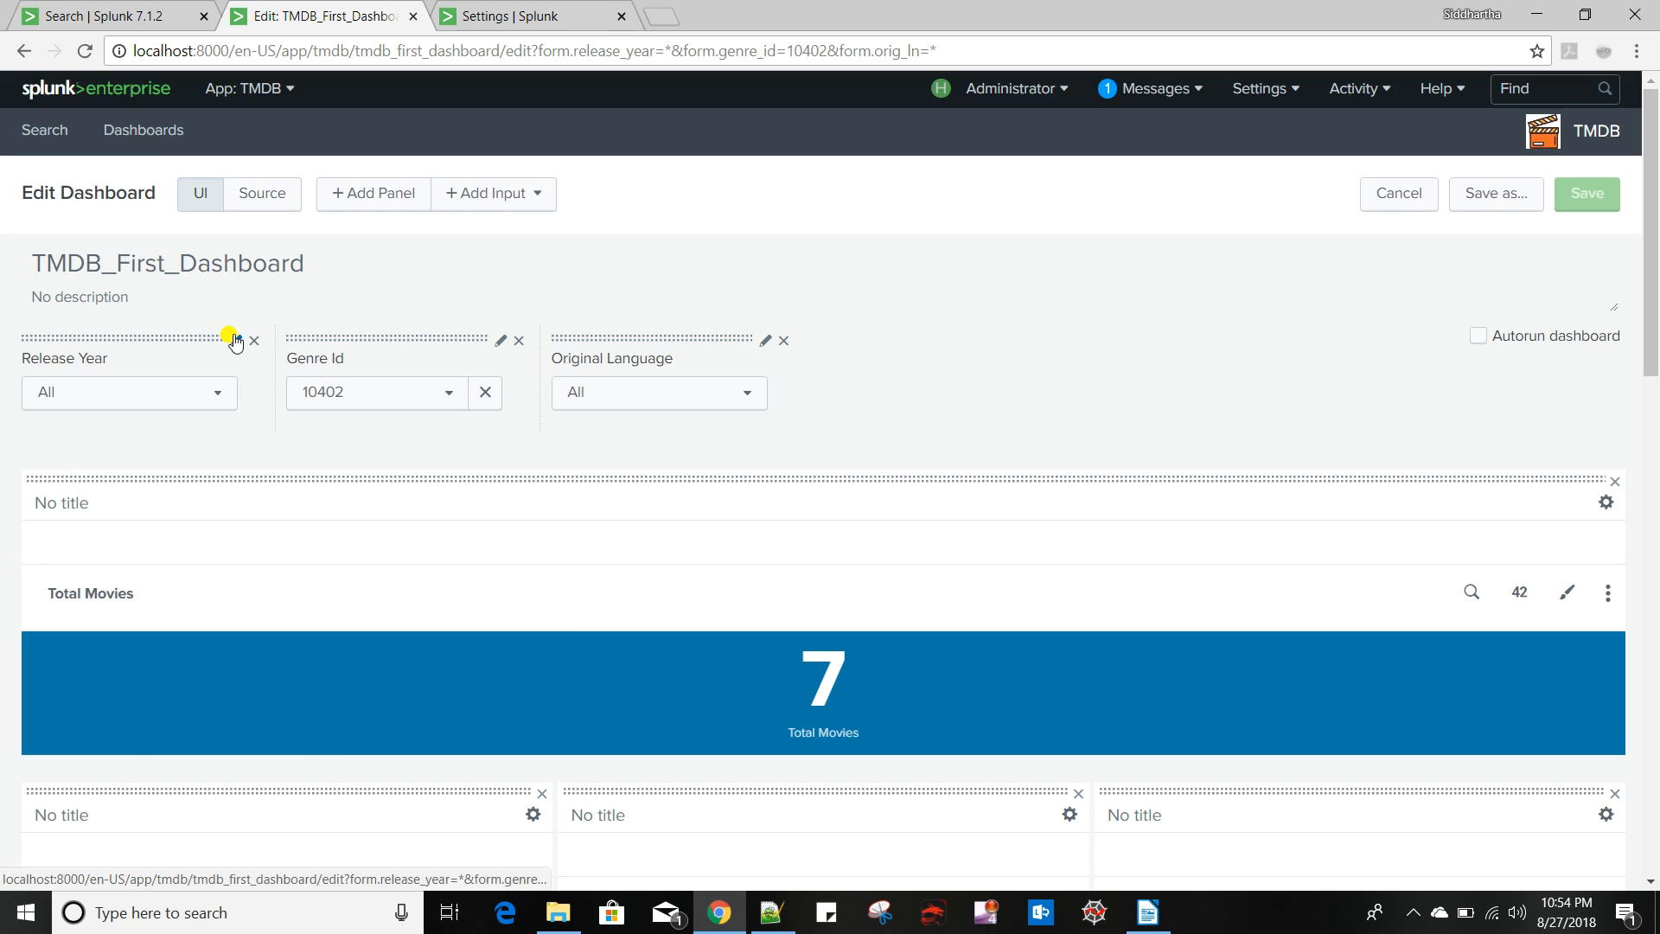
left_click(235, 339)
left_click(312, 399)
left_click(630, 375)
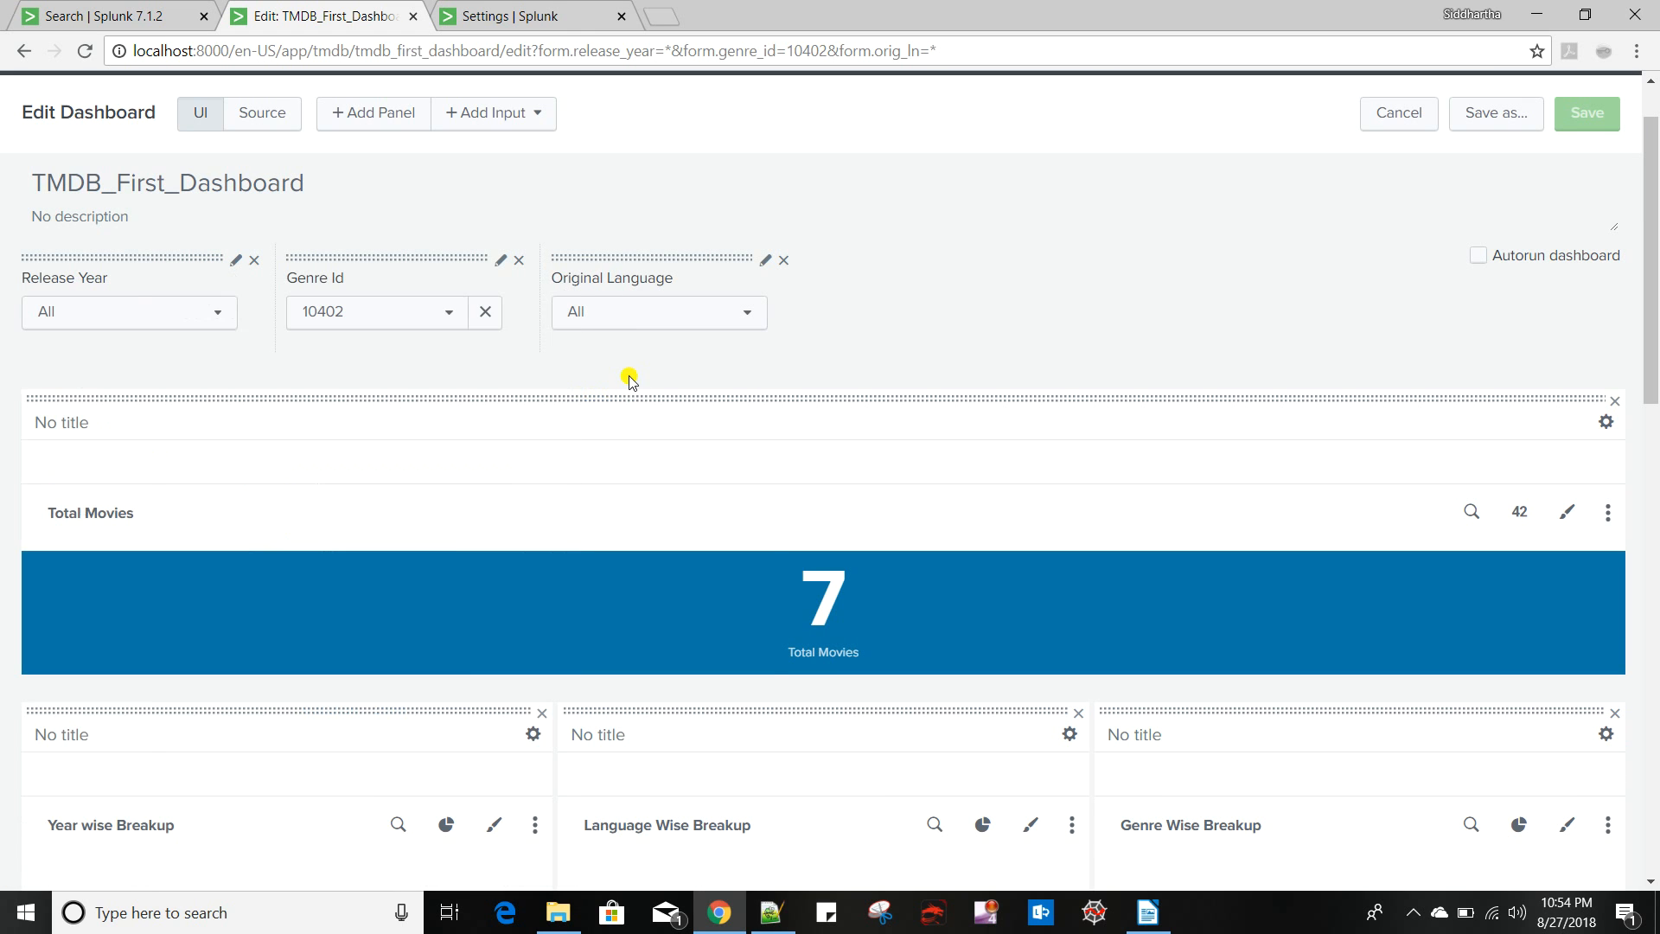
left_click(500, 260)
left_click(512, 400)
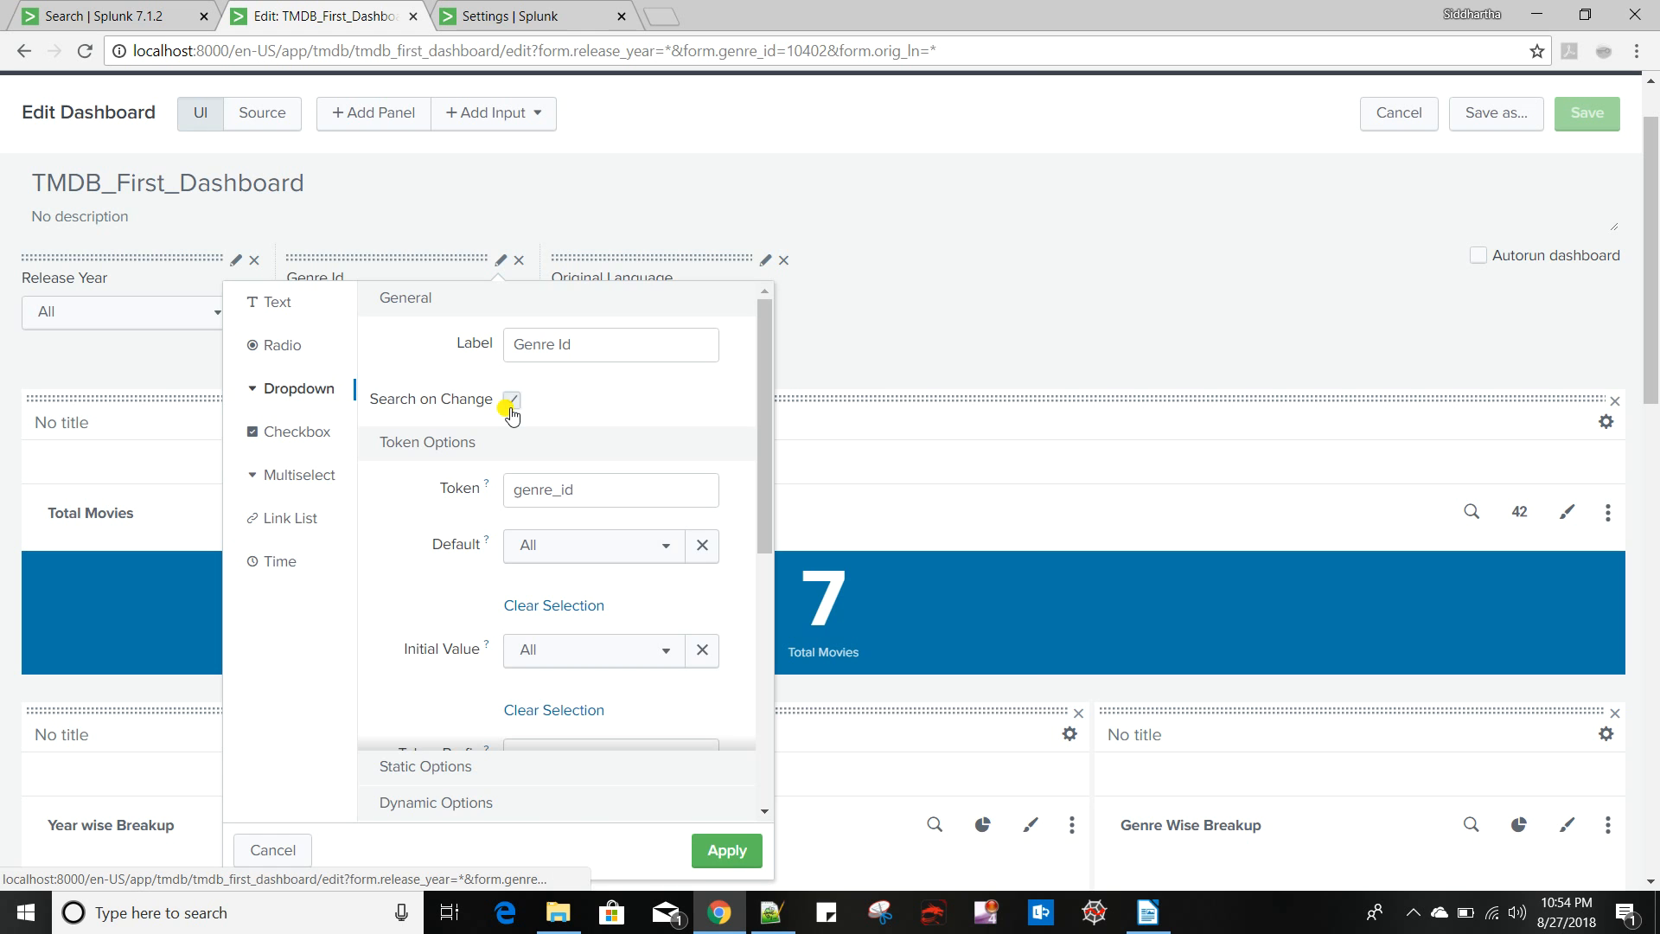
Enable Search on Change for the Original Language dropdown input and apply it
left_click(765, 260)
left_click(764, 260)
left_click(777, 400)
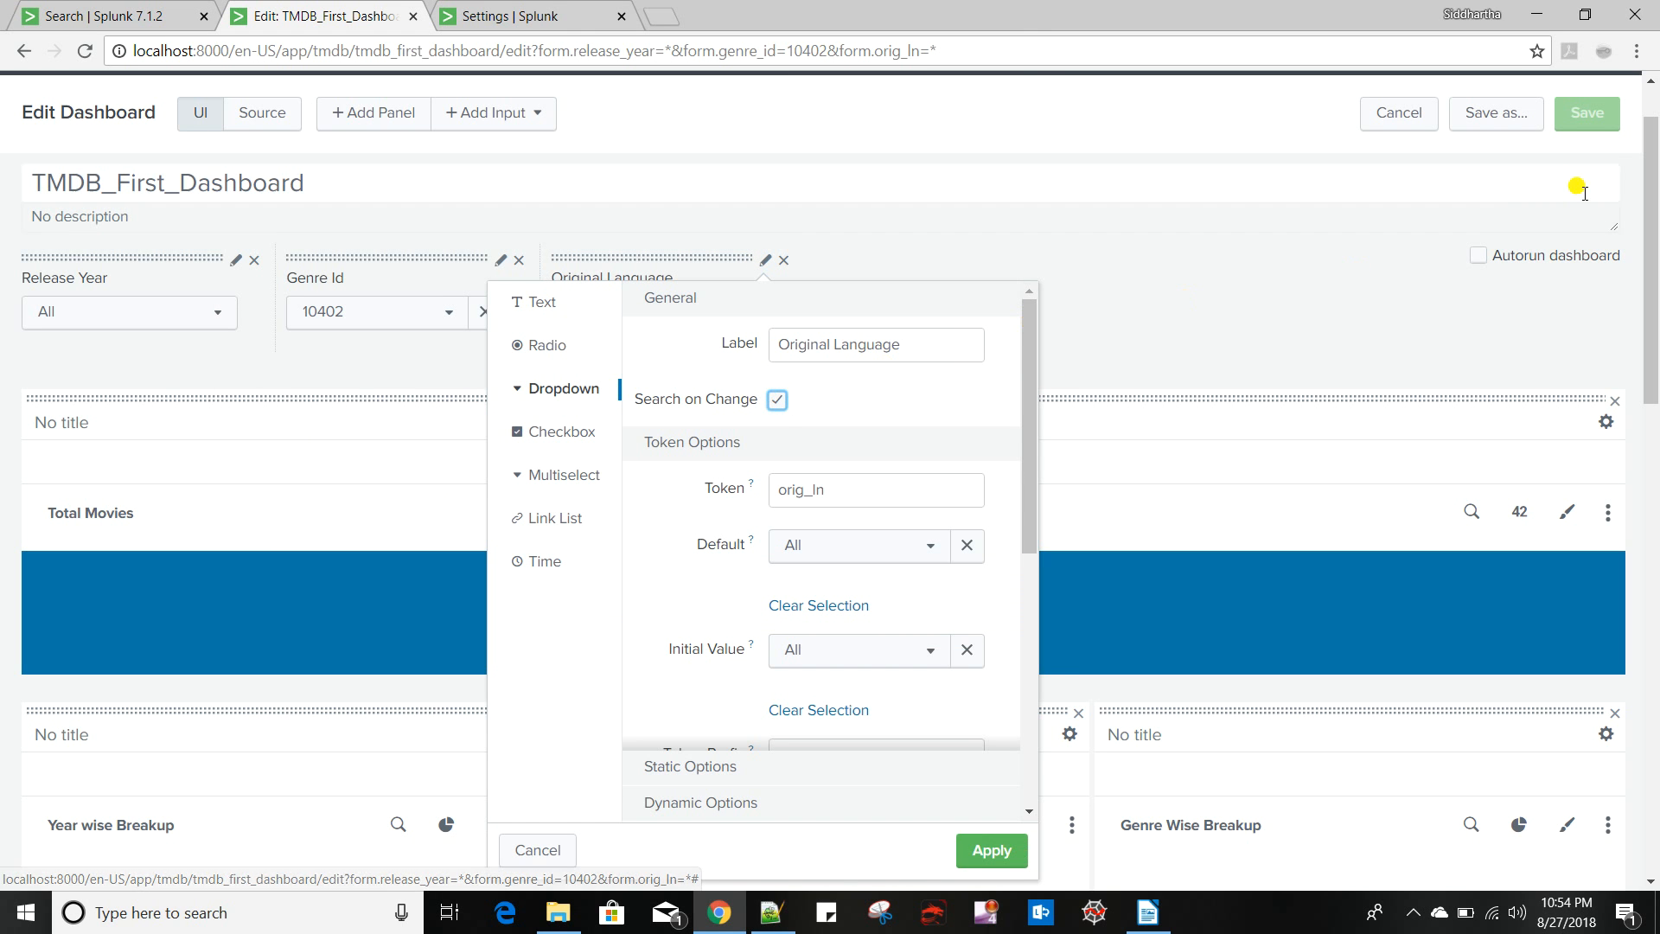
left_click(1003, 852)
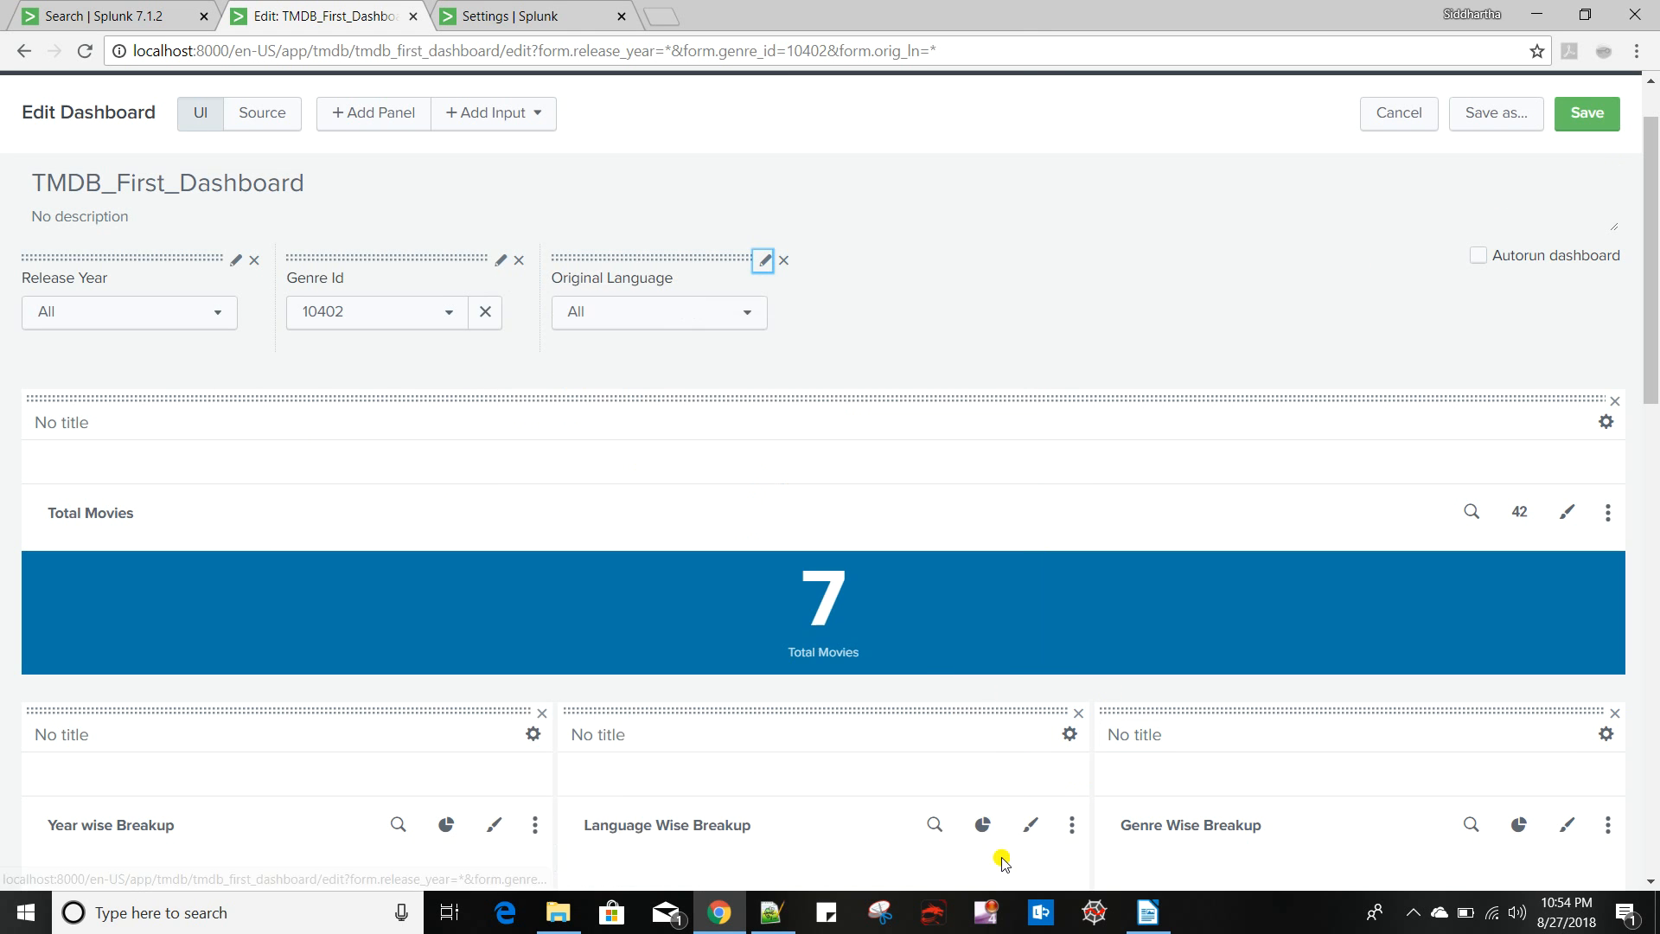
Enable Search on Change for the Genre Id and Release Year dropdown inputs, applying each one
left_click(500, 260)
left_click(512, 399)
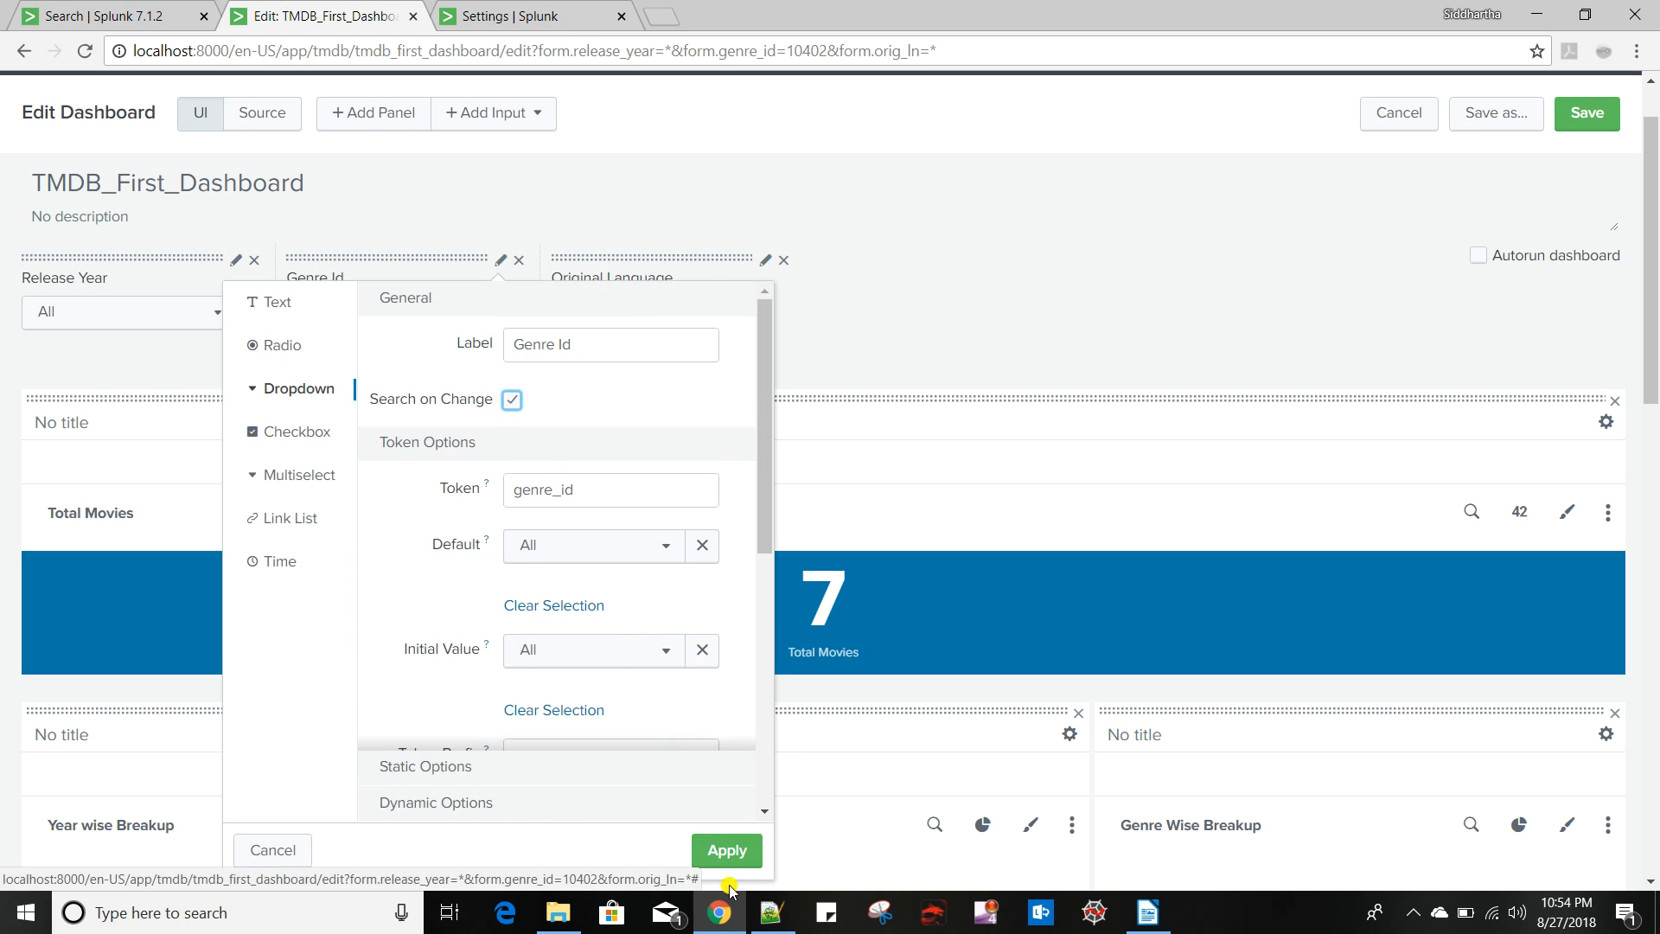
left_click(727, 850)
left_click(236, 261)
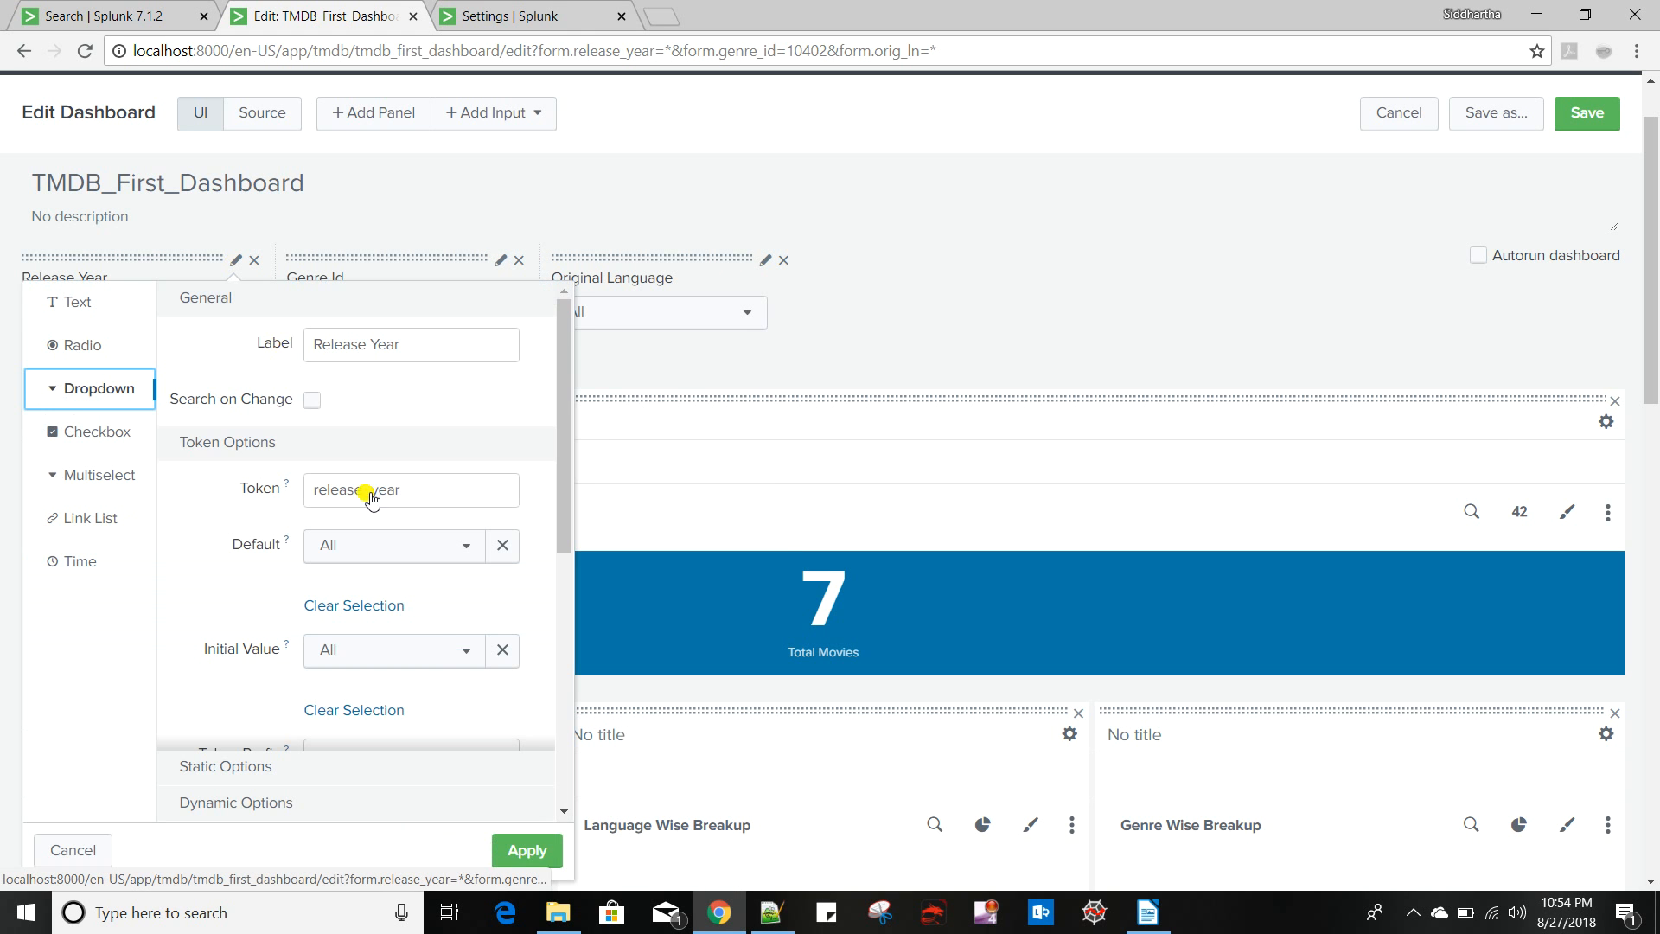
left_click(313, 401)
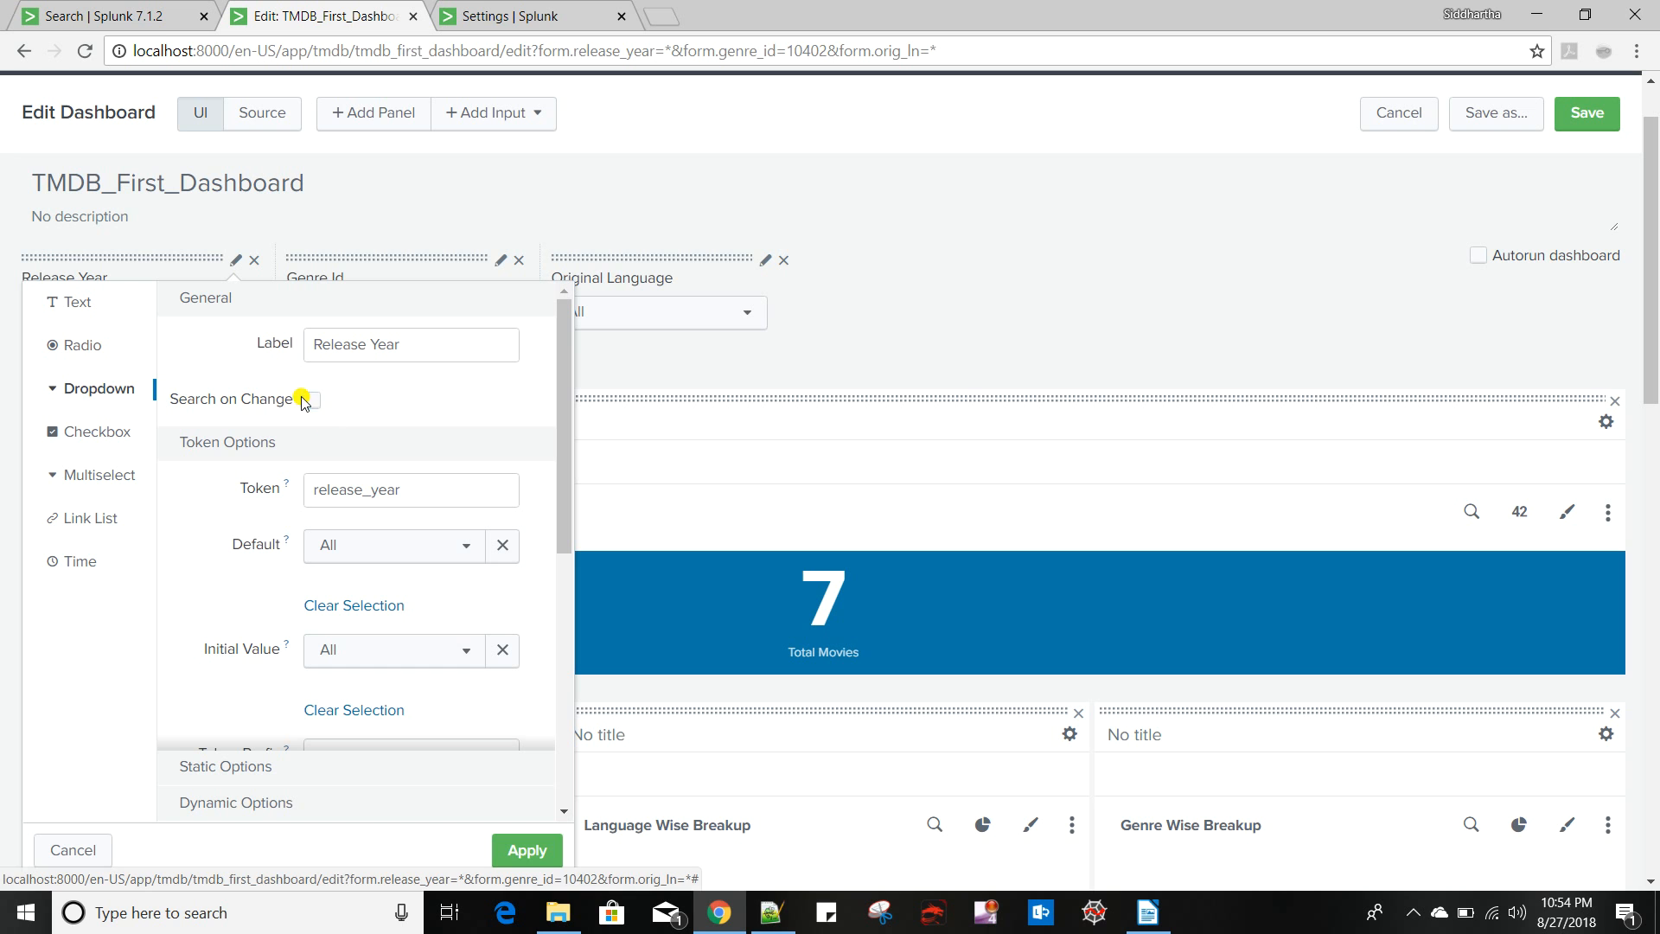
left_click(314, 401)
left_click(530, 856)
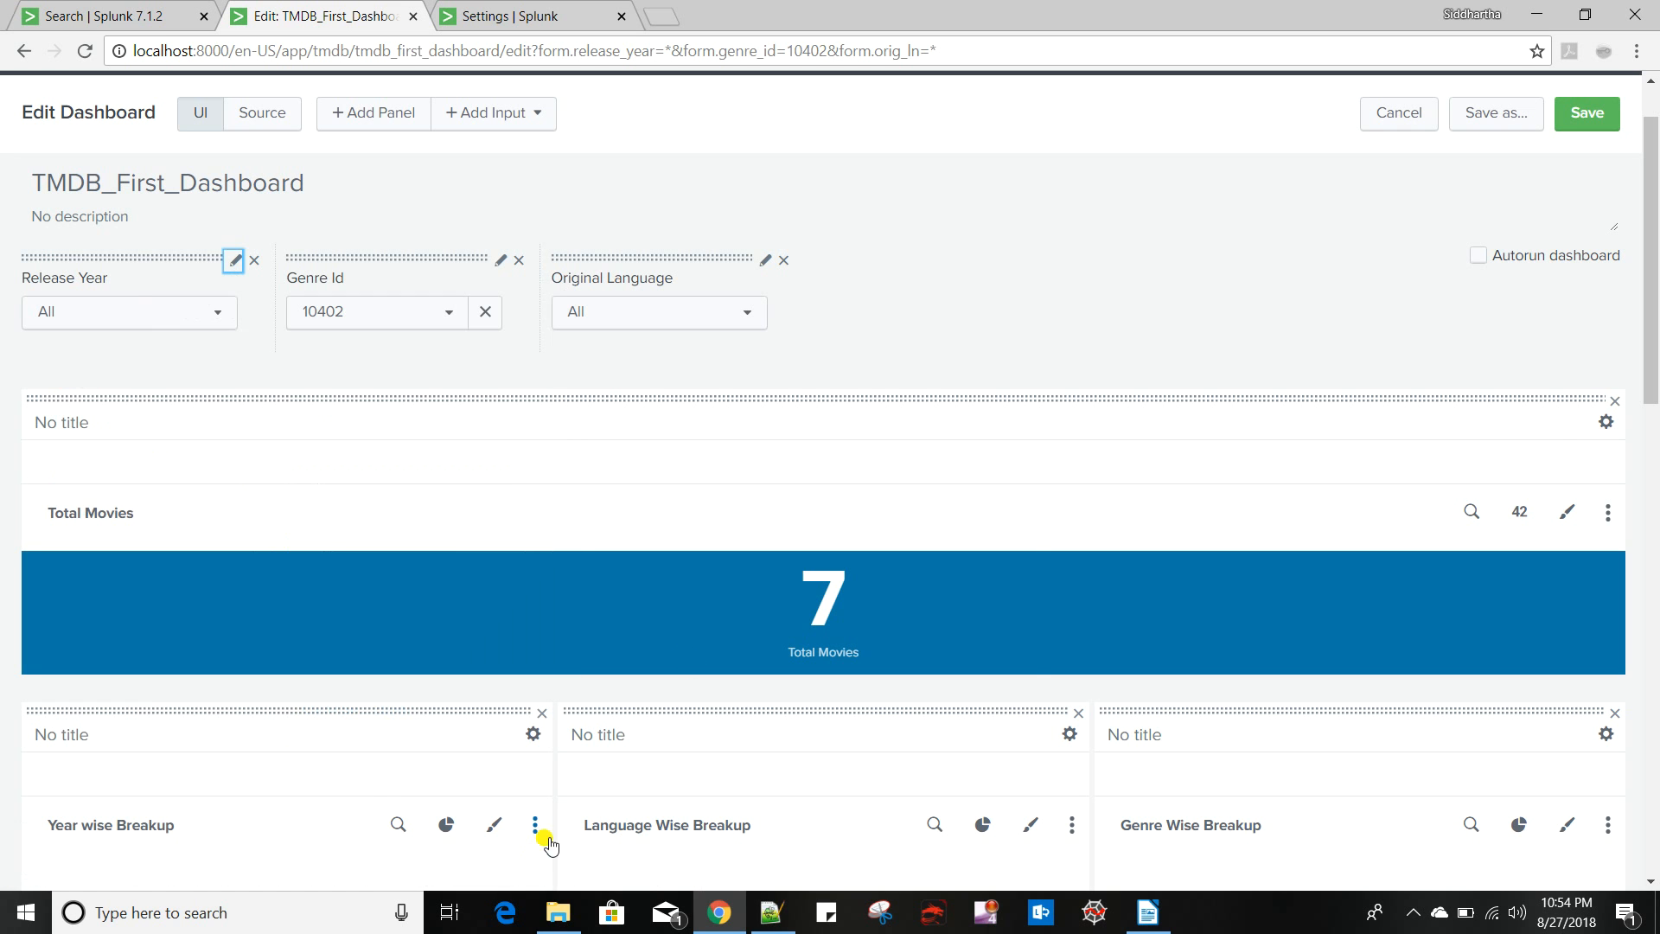
Check the Search on Change setting of the Original Language input and save the dashboard
left_click(765, 261)
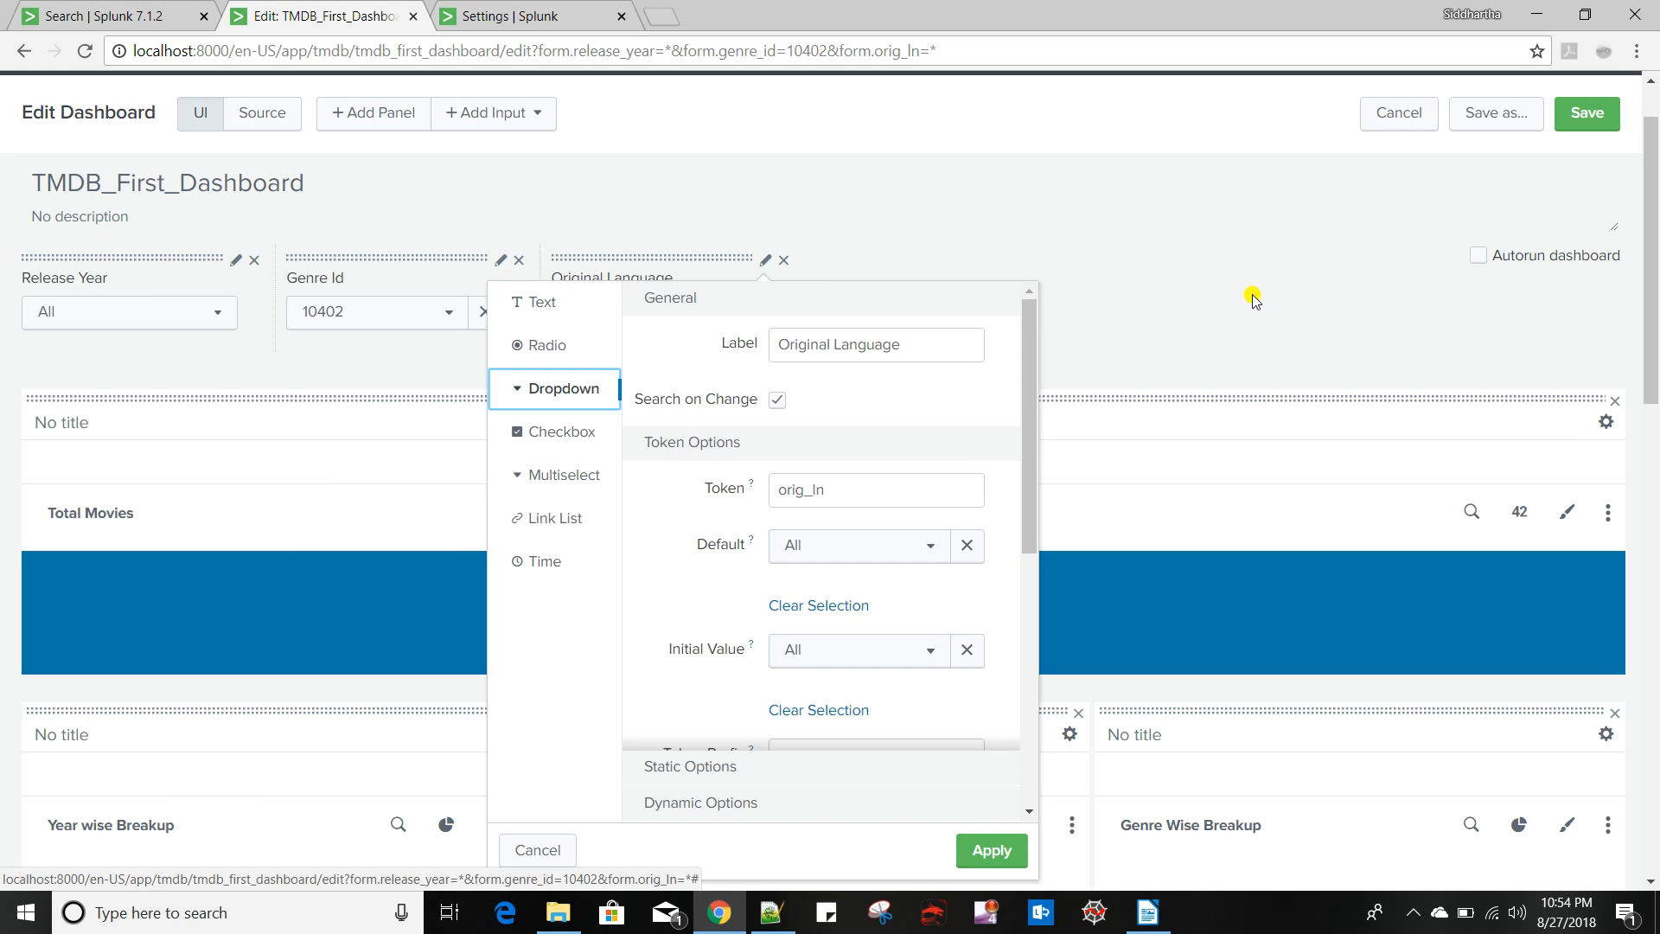
left_click(986, 848)
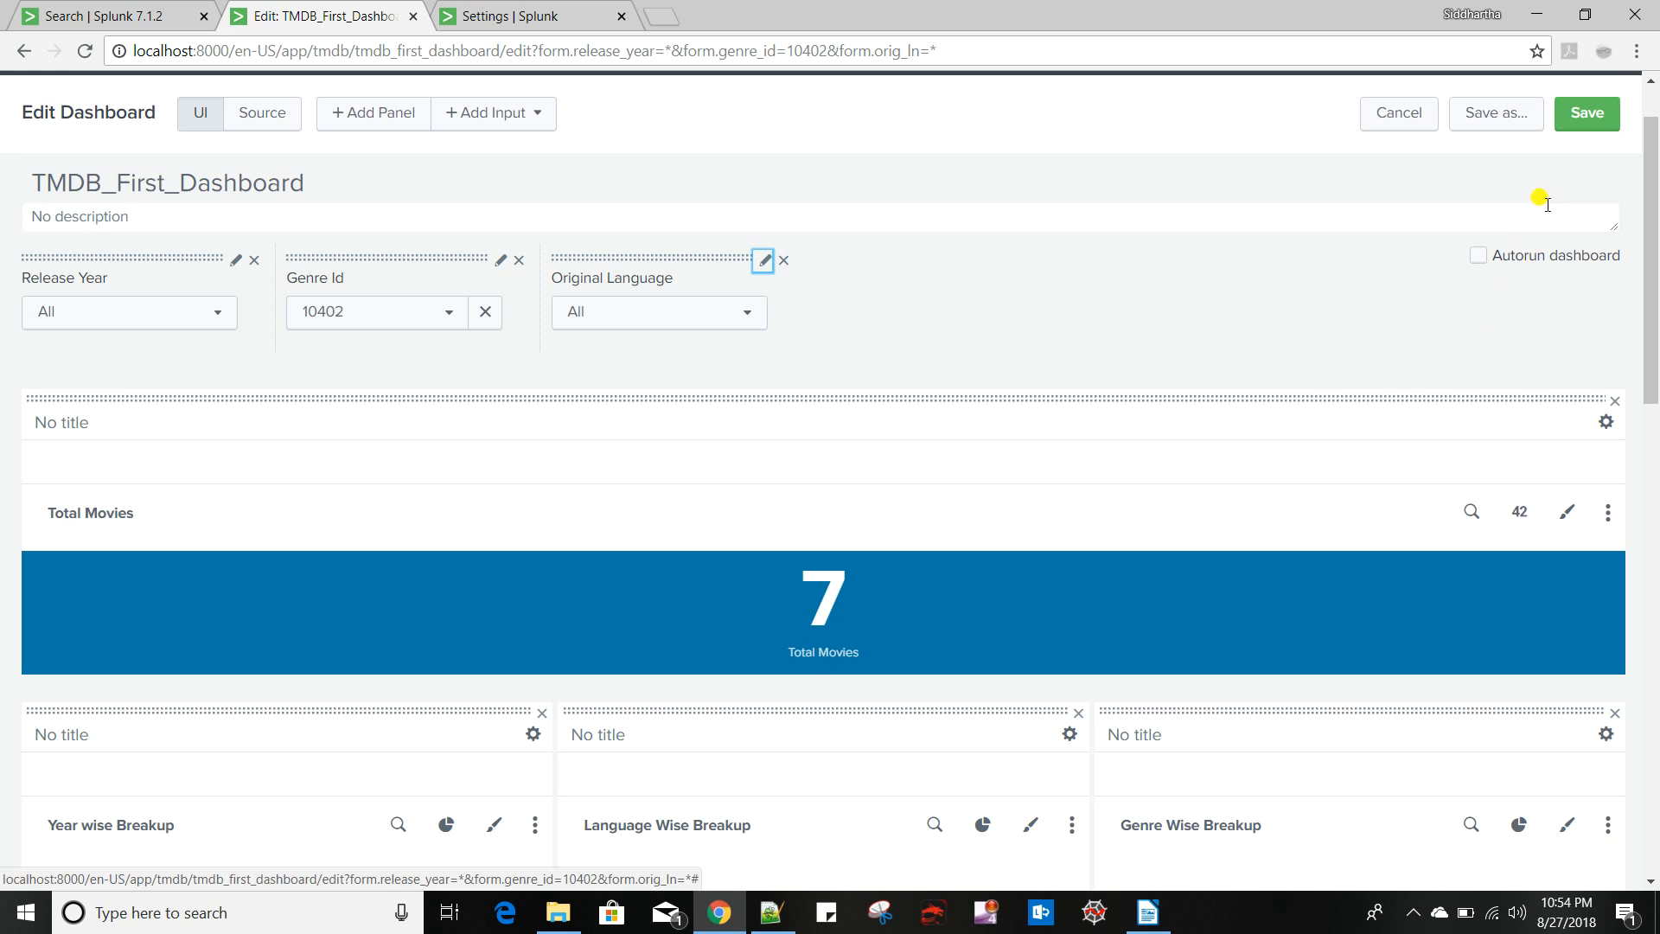
left_click(1587, 113)
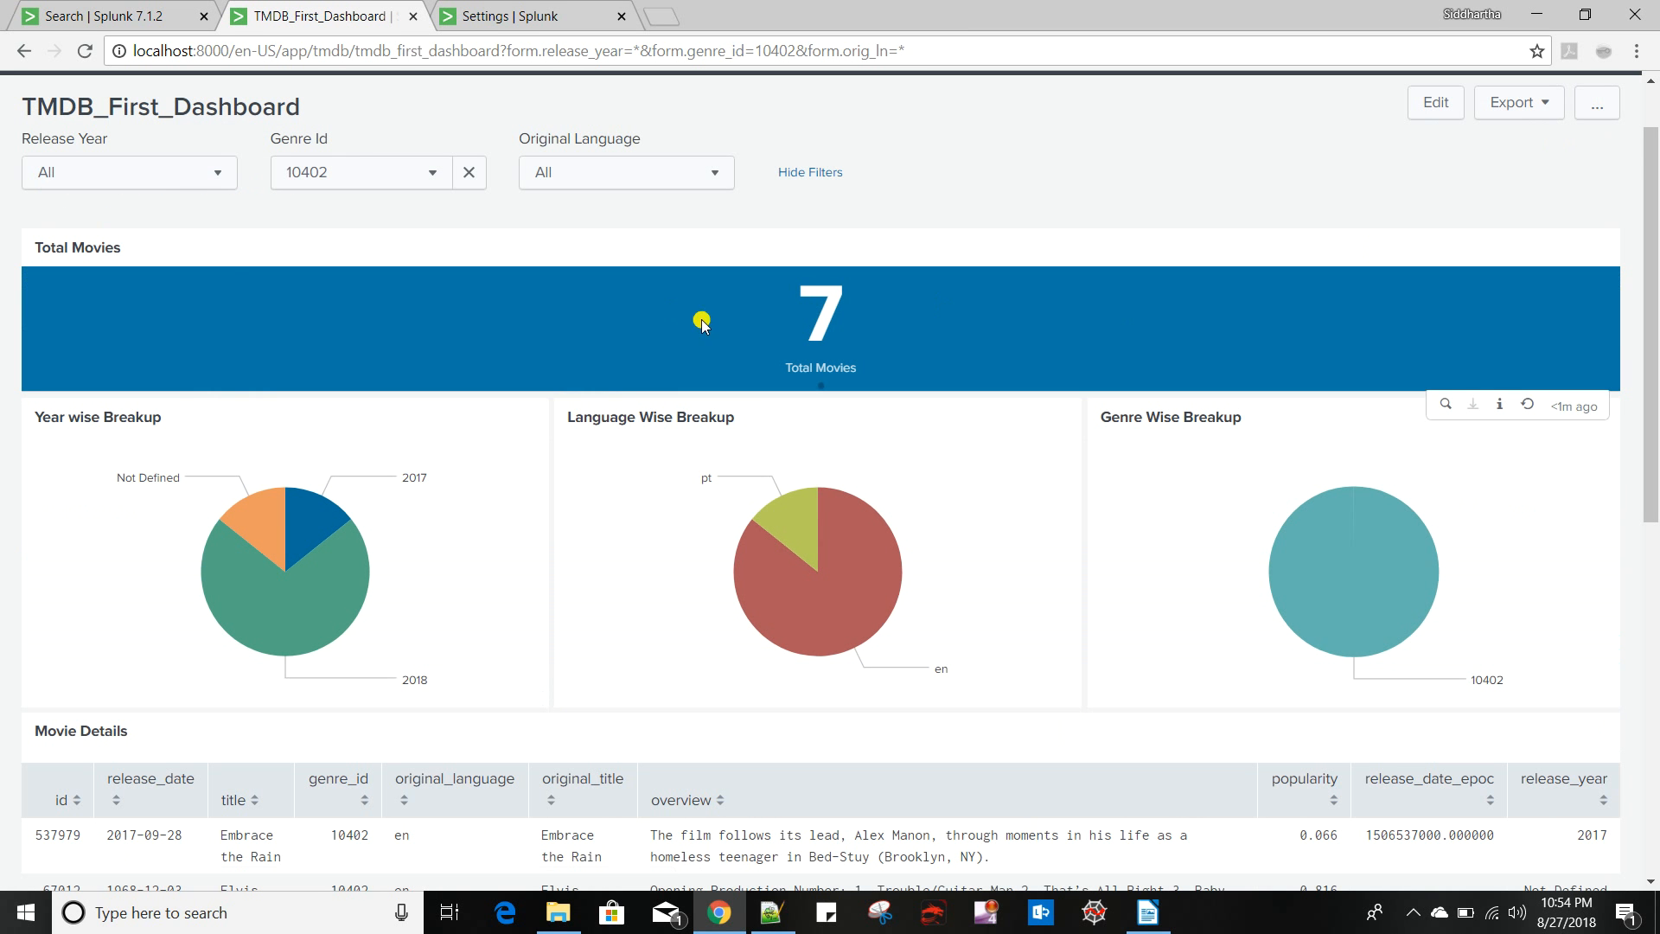
Test the Genre Id filter by clearing it and selecting 10402 again
left_click(471, 173)
left_click(323, 181)
left_click(324, 307)
scroll(458, 277, "up", 1)
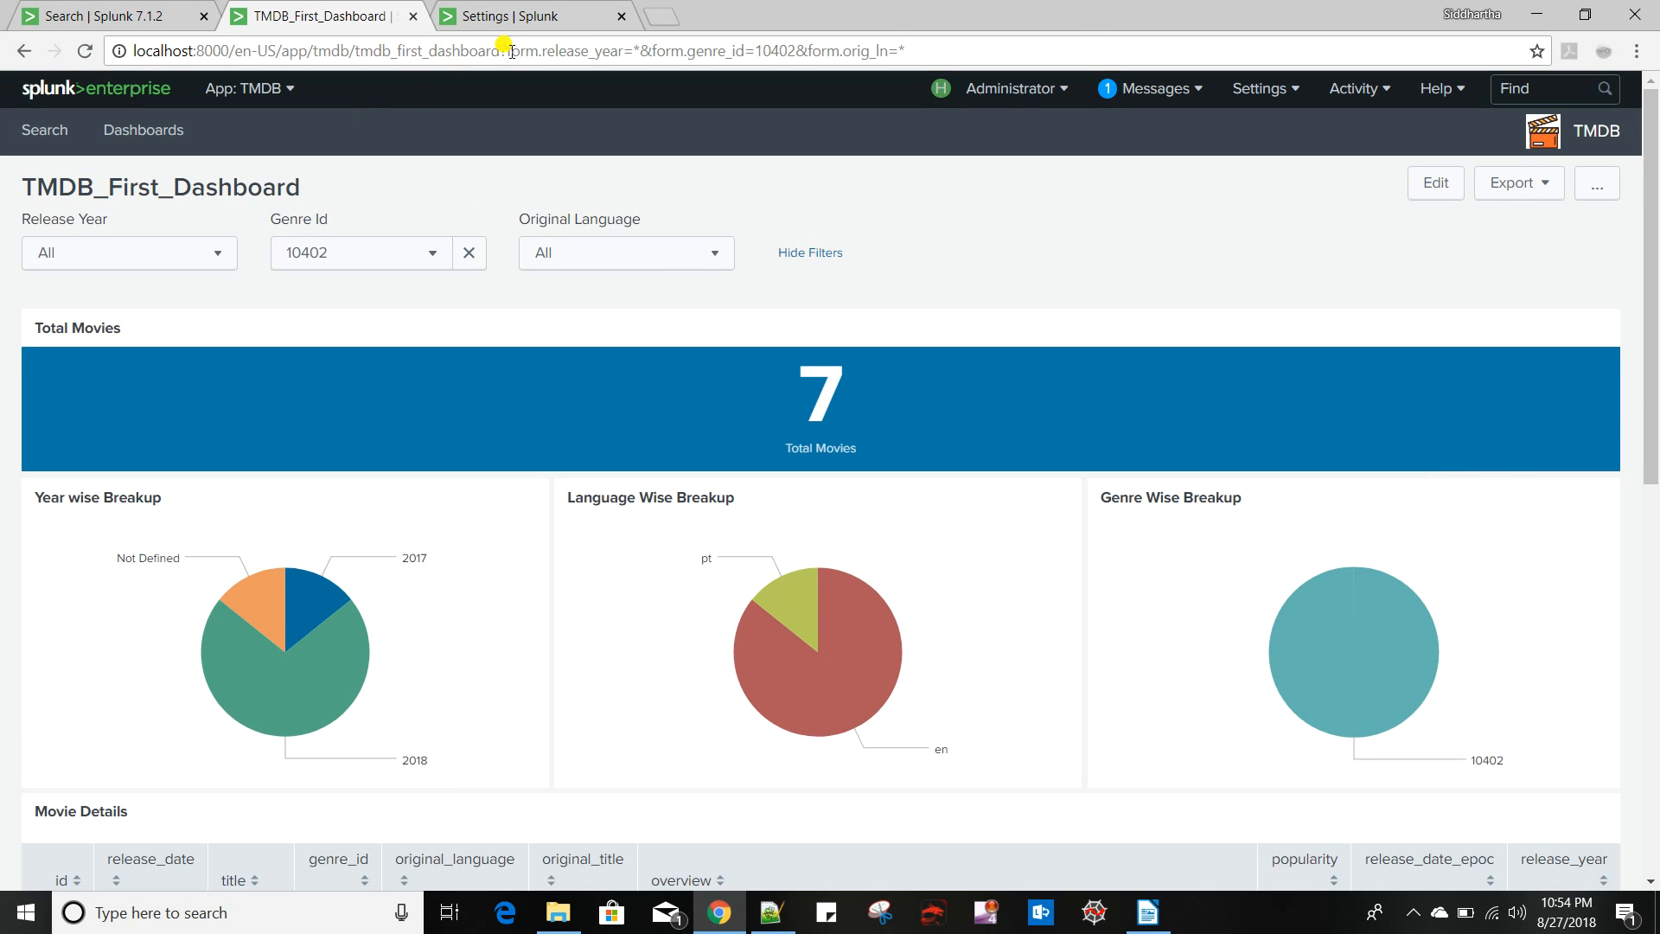
Remove the form parameters from the end of the dashboard's URL and reload the page
left_click_drag(500, 52, 1074, 39)
key("BackSpace")
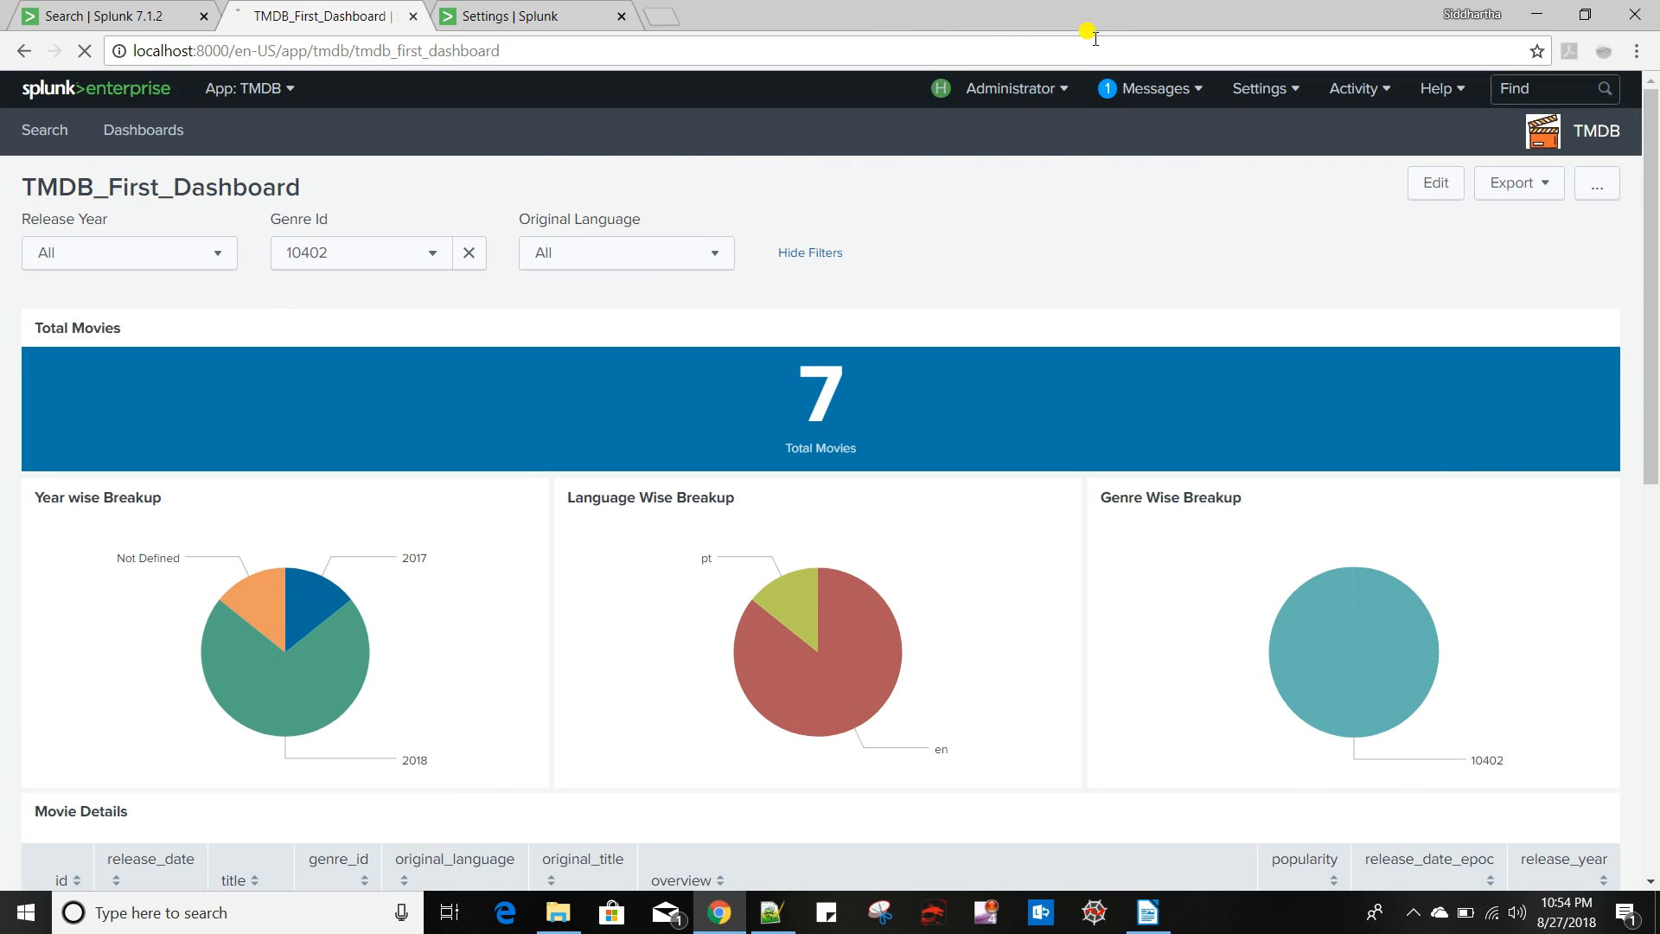
key("Return")
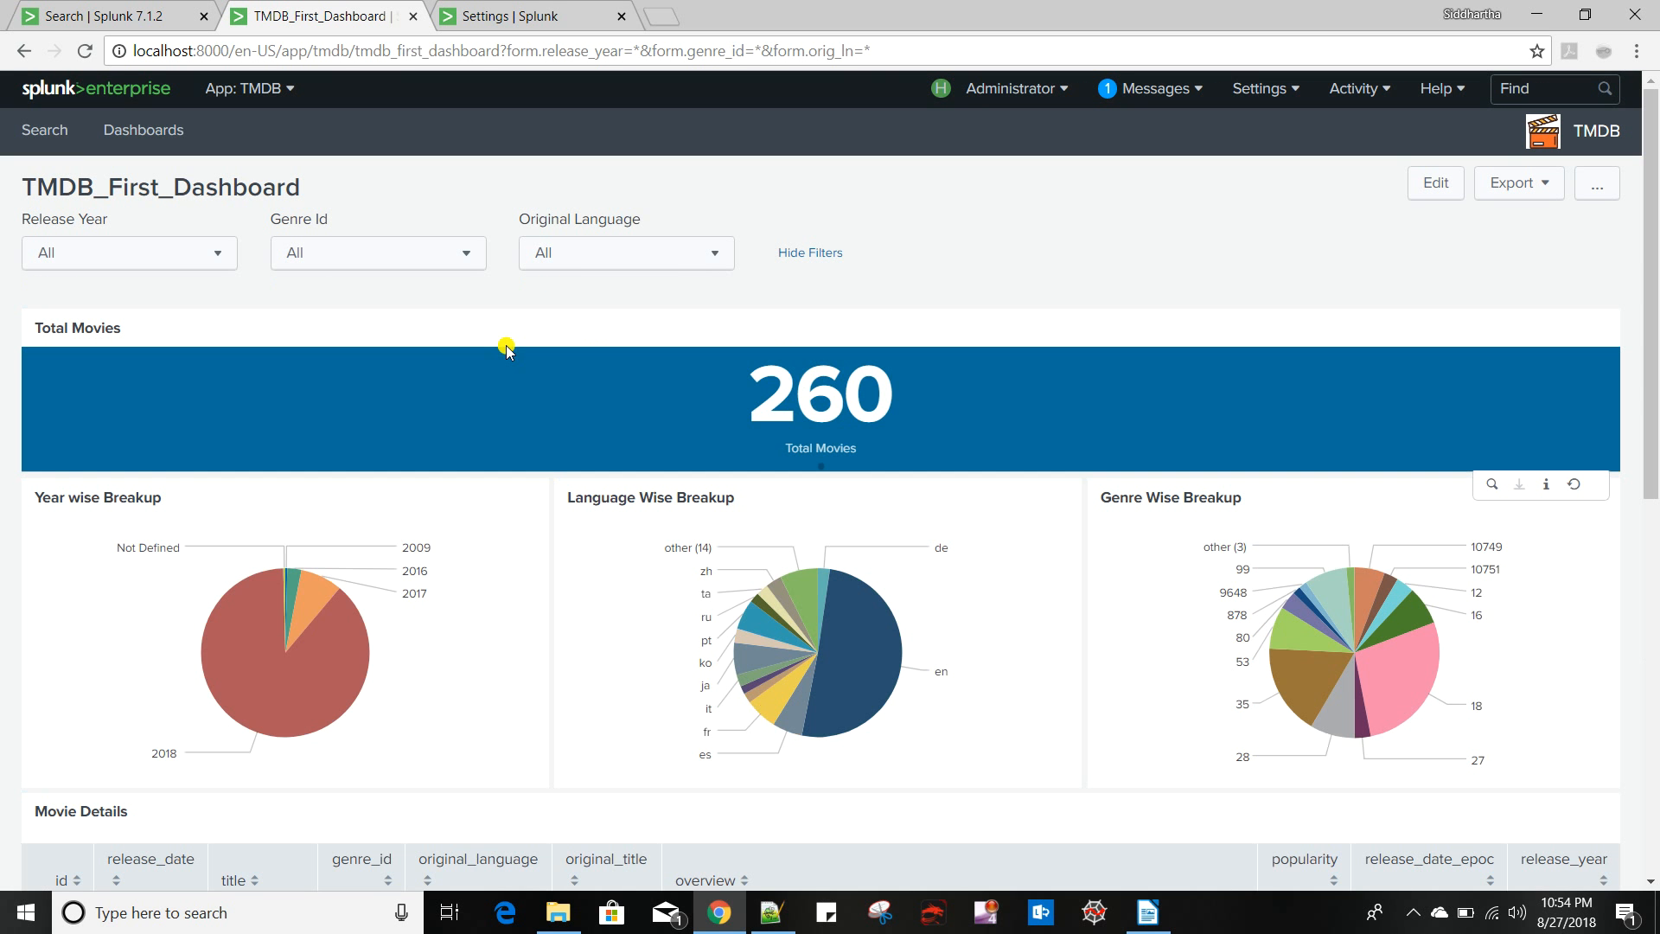
Filter the dashboard by Genre Id 10402 to check the panels, and reset the filter to All
left_click(434, 251)
left_click(348, 383)
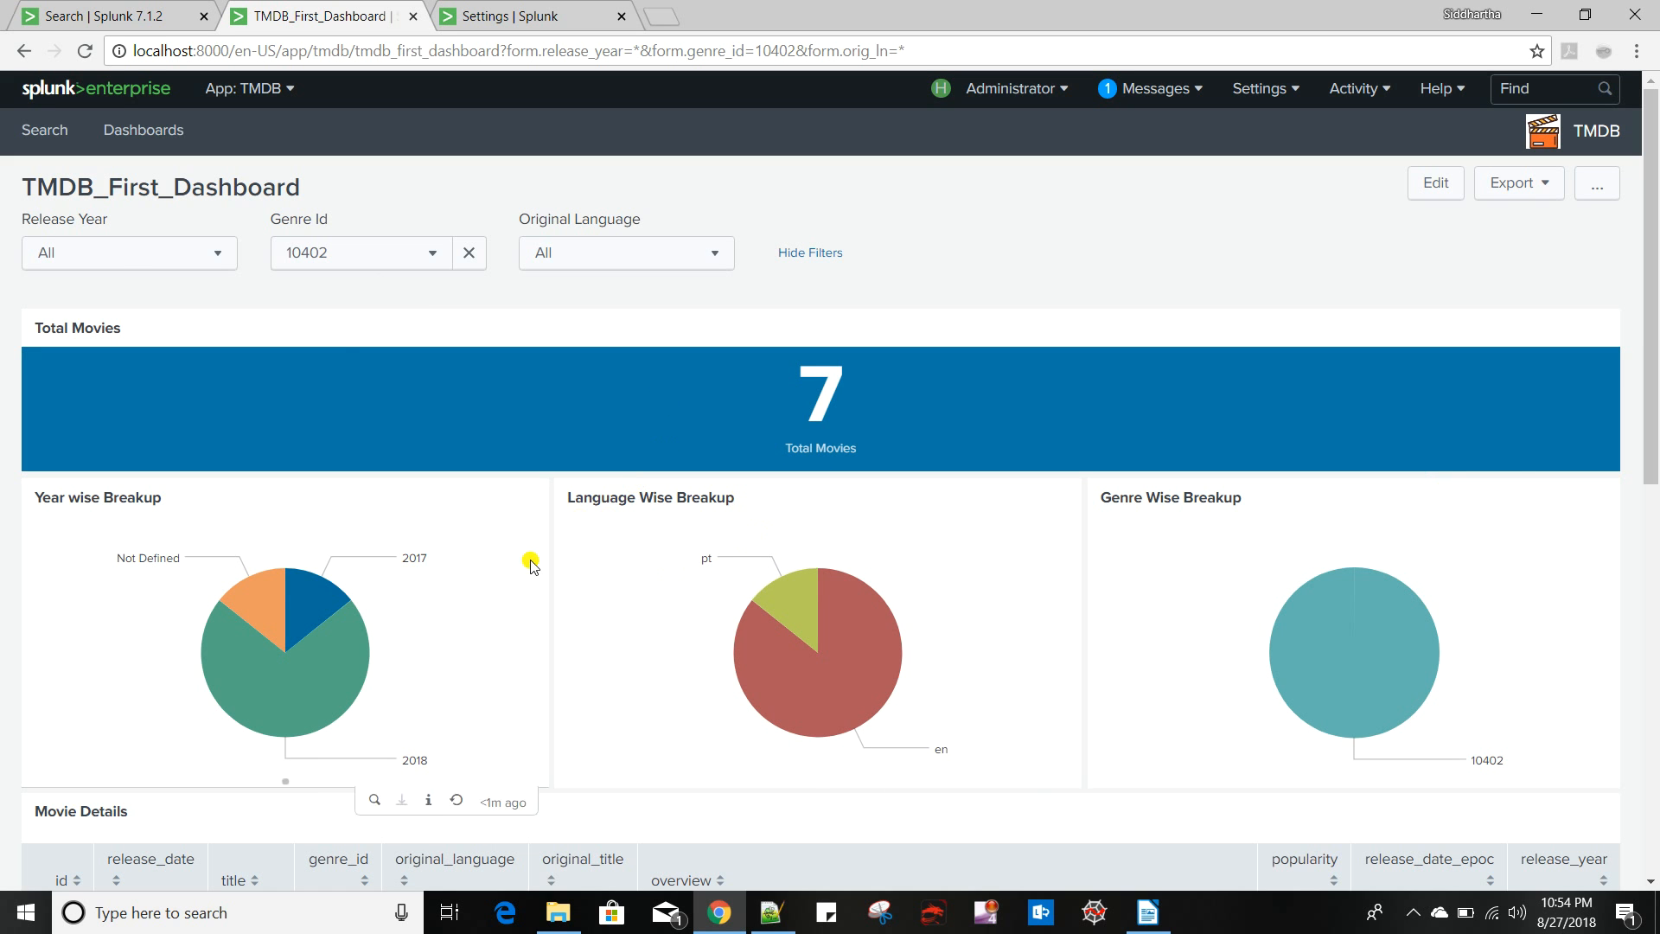
left_click(469, 252)
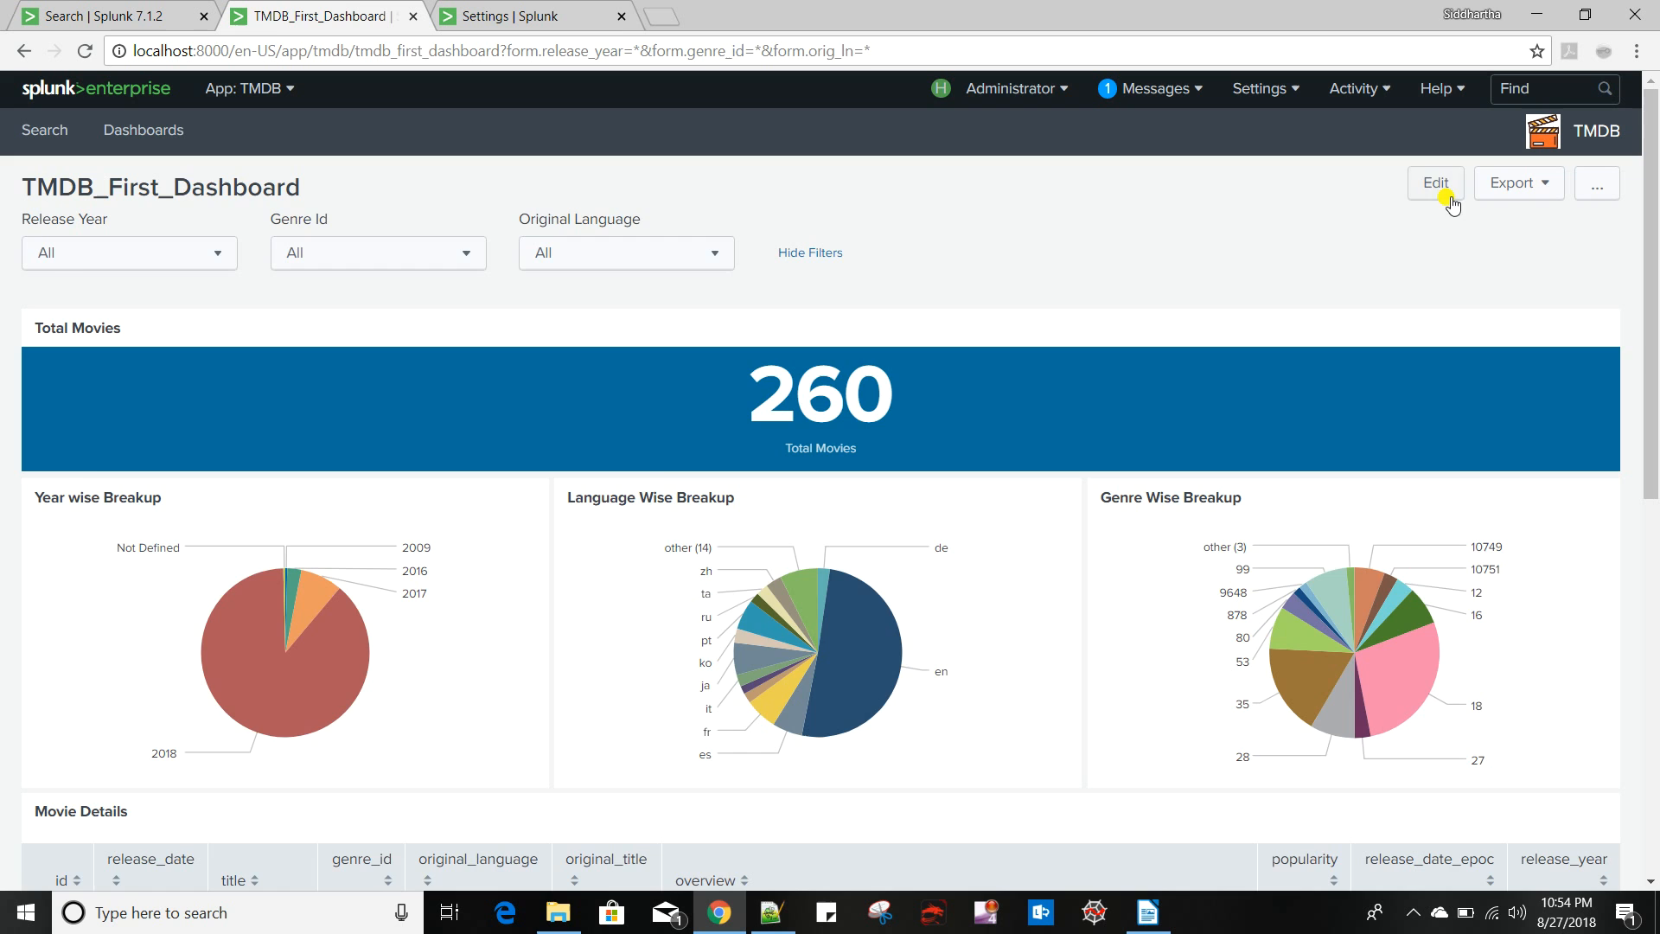
left_click(1434, 201)
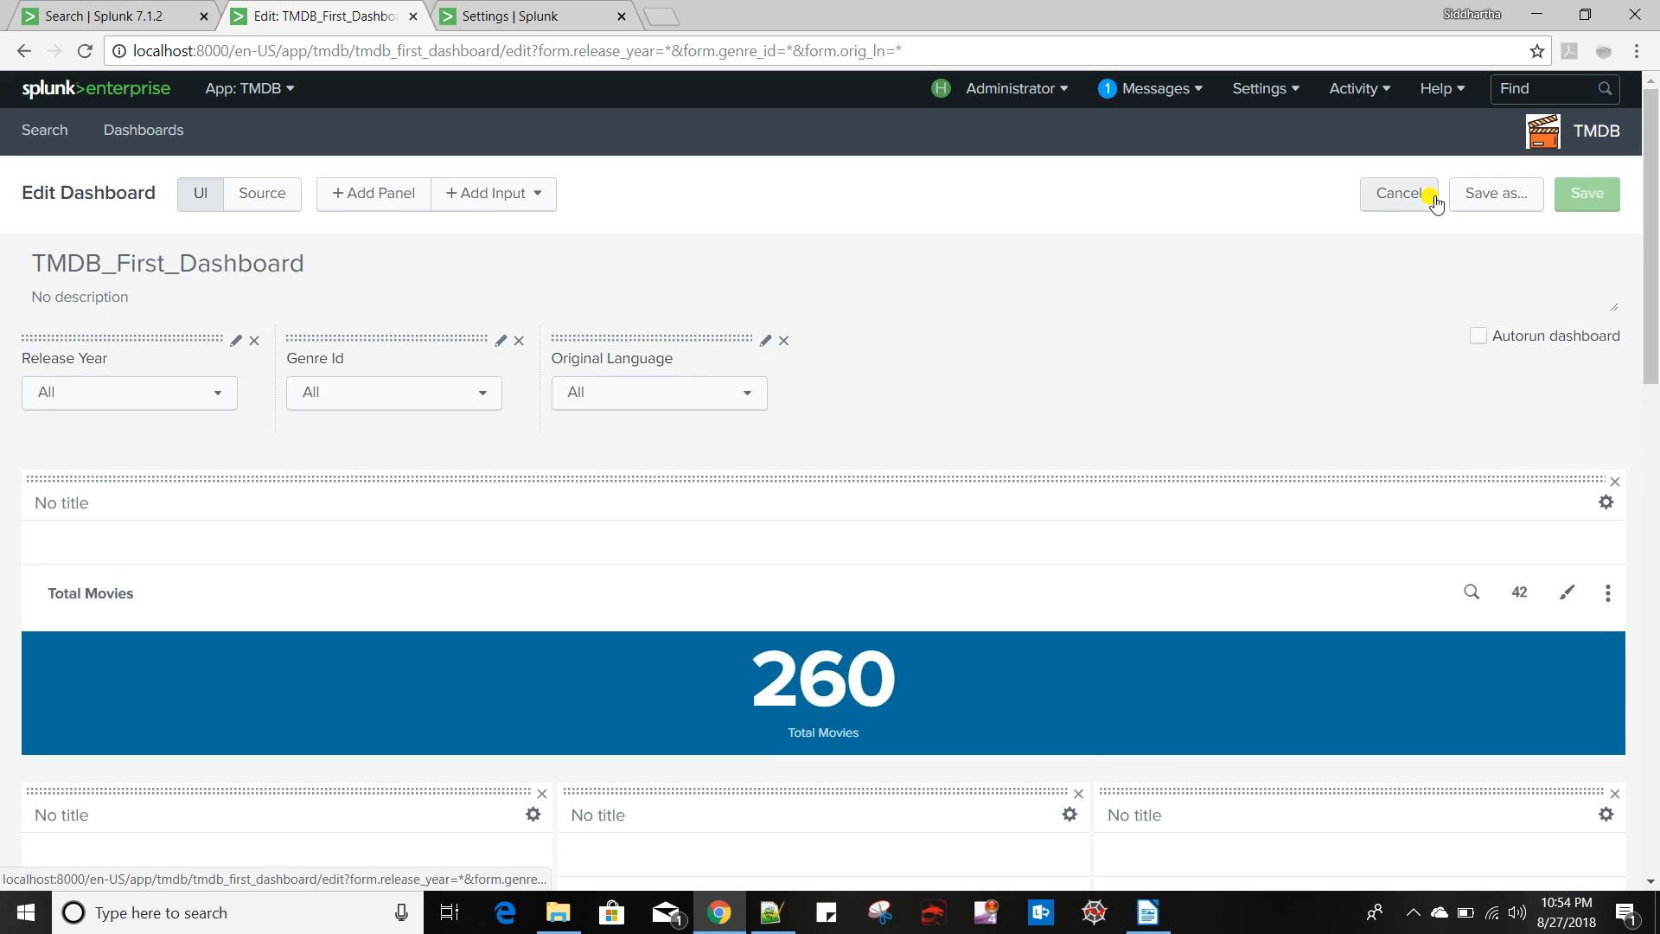
left_click(275, 198)
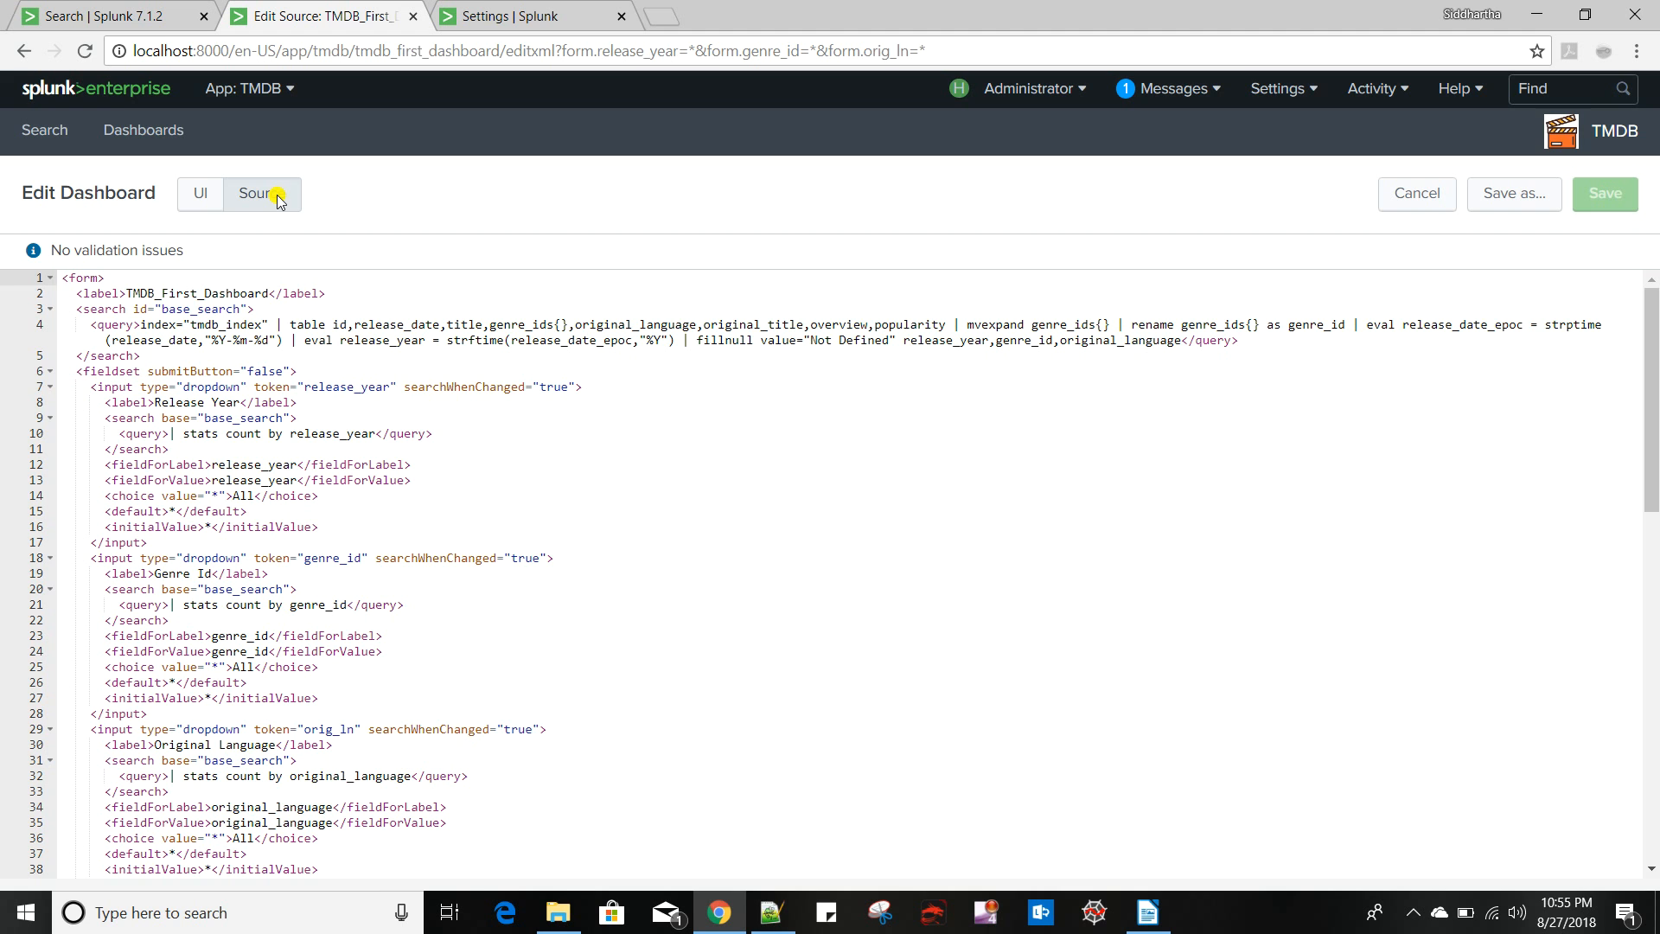
left_click(191, 199)
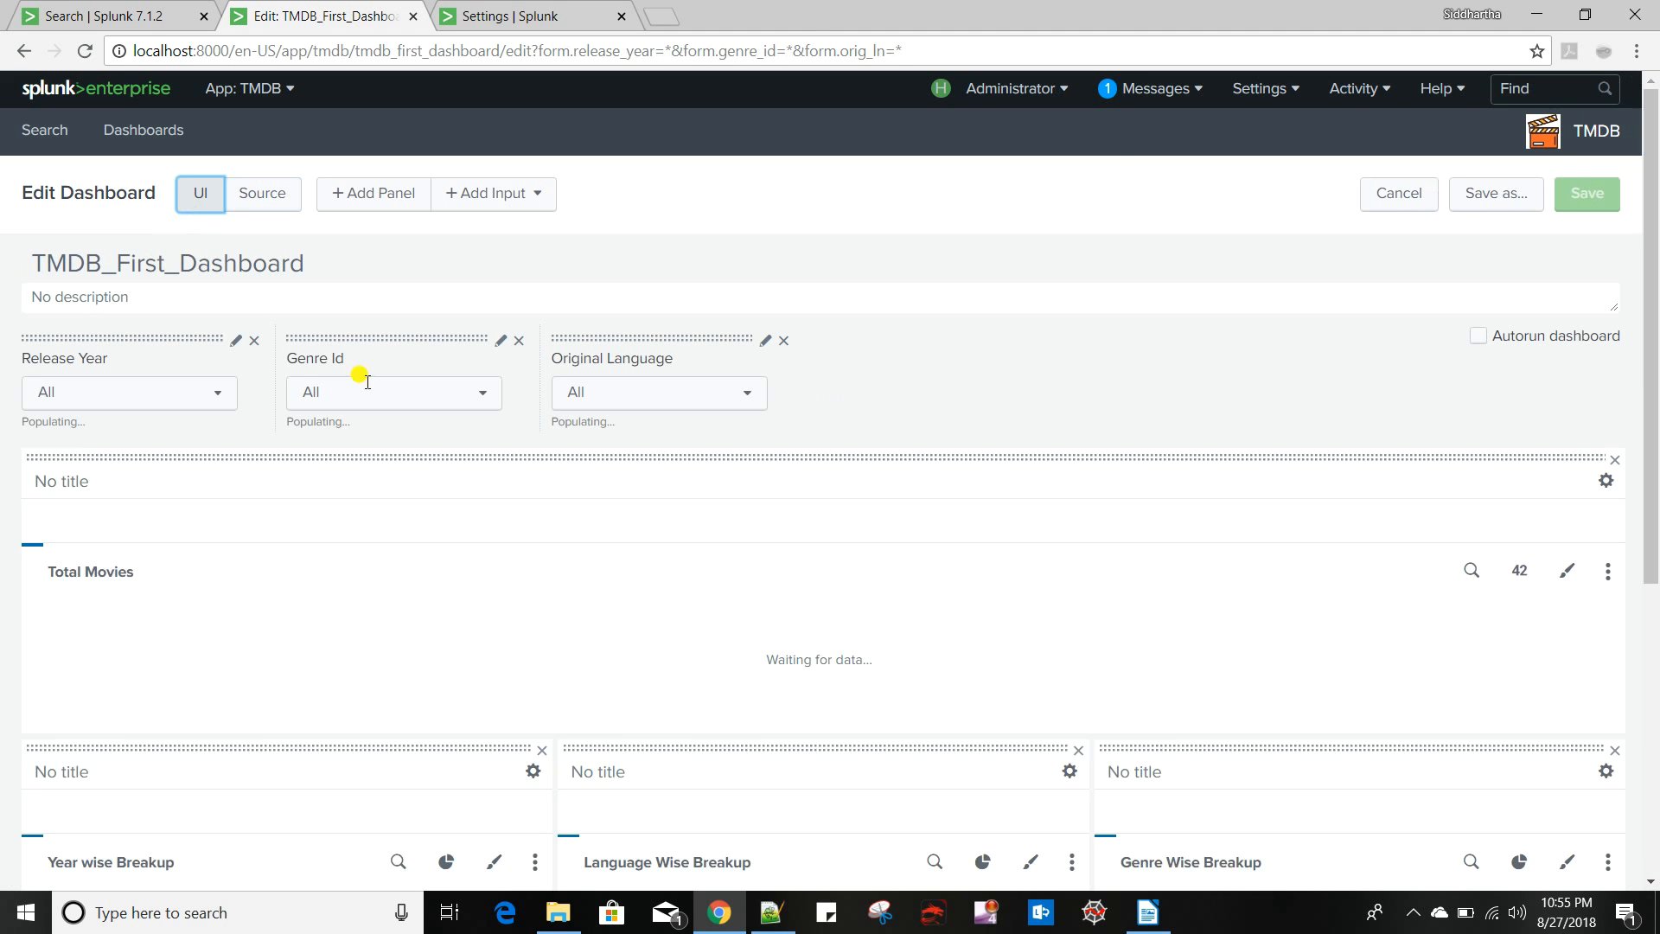
left_click(1393, 192)
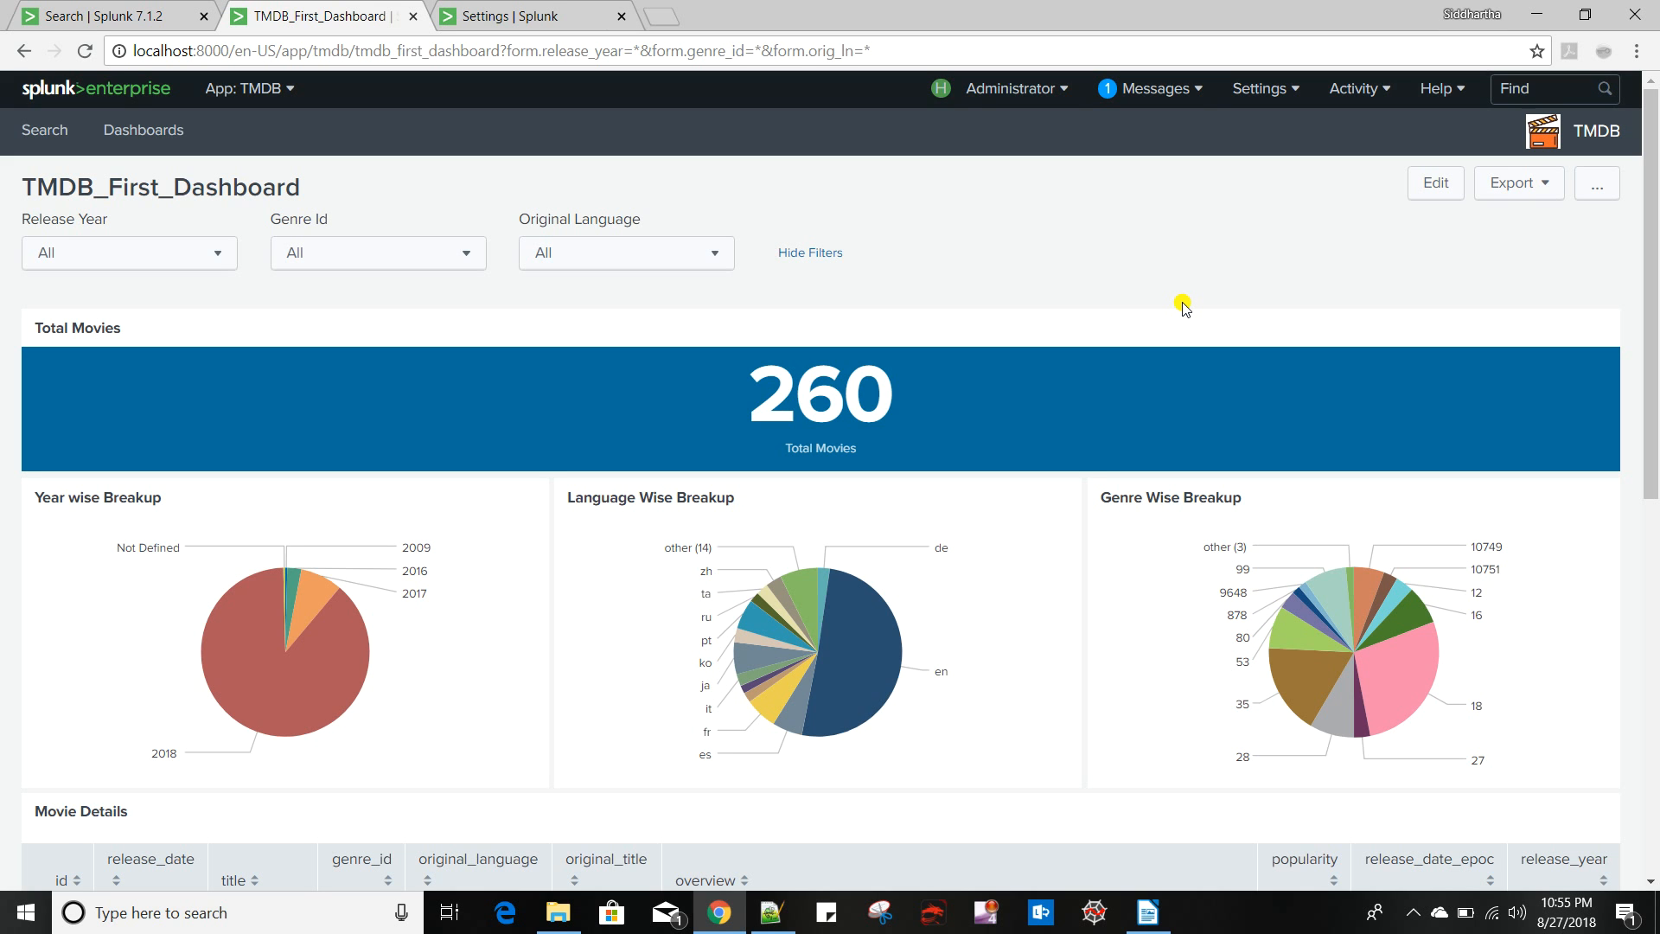
Set the fieldset's submitButton attribute to "true" in the dashboard's source XML
left_click(1432, 184)
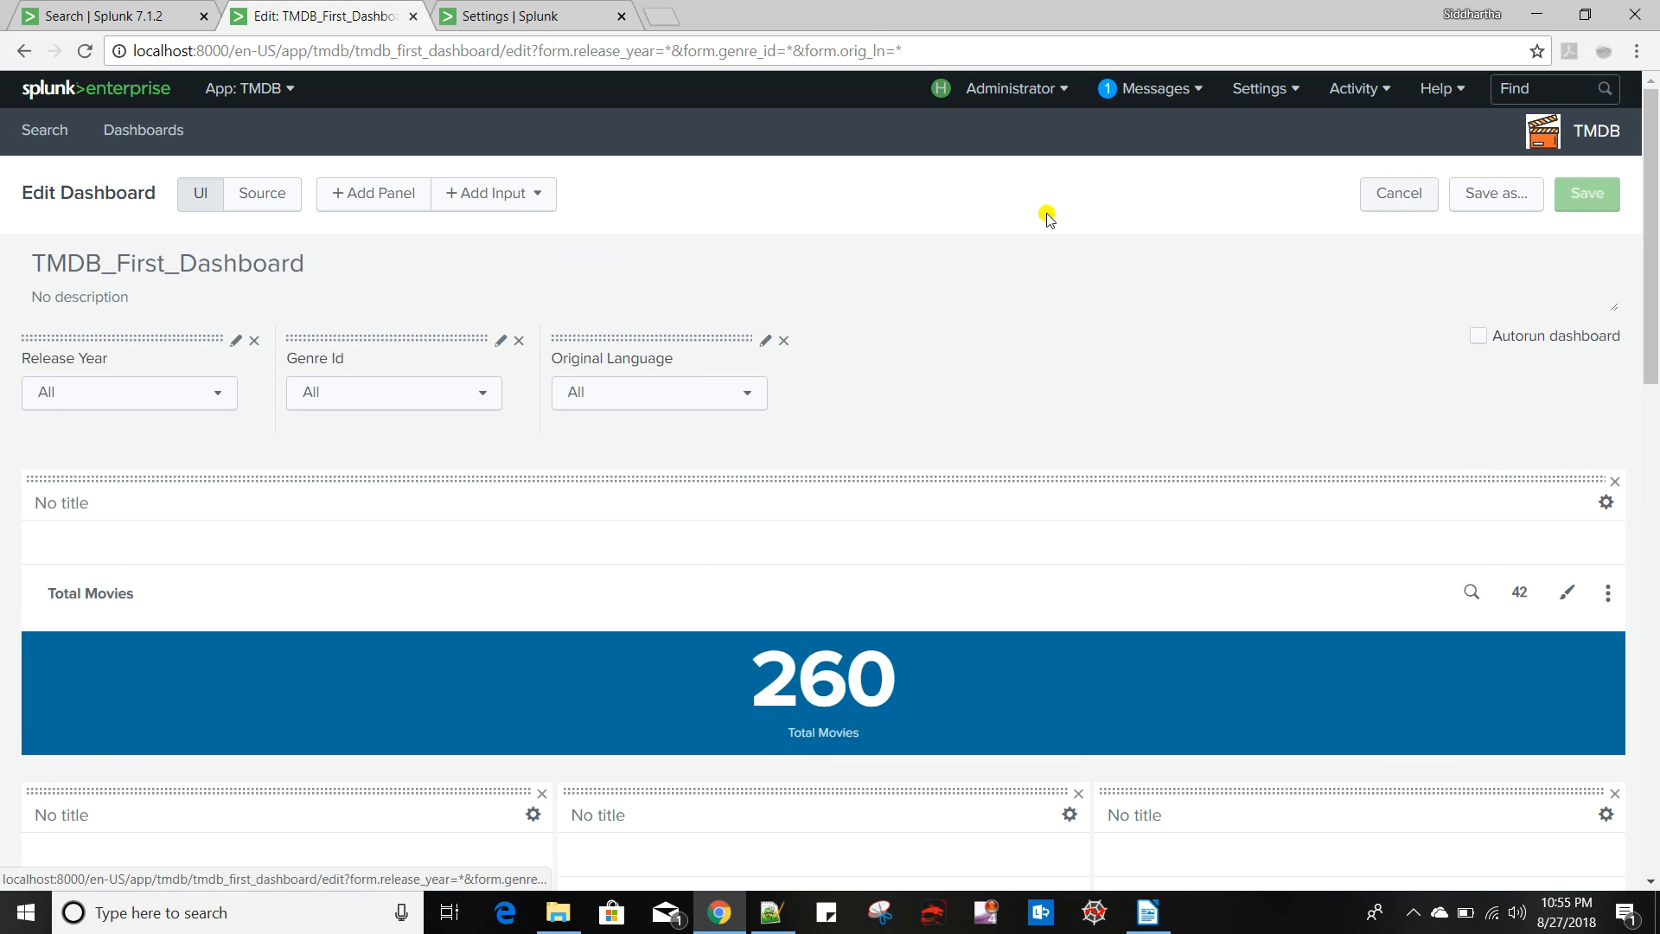
left_click(276, 197)
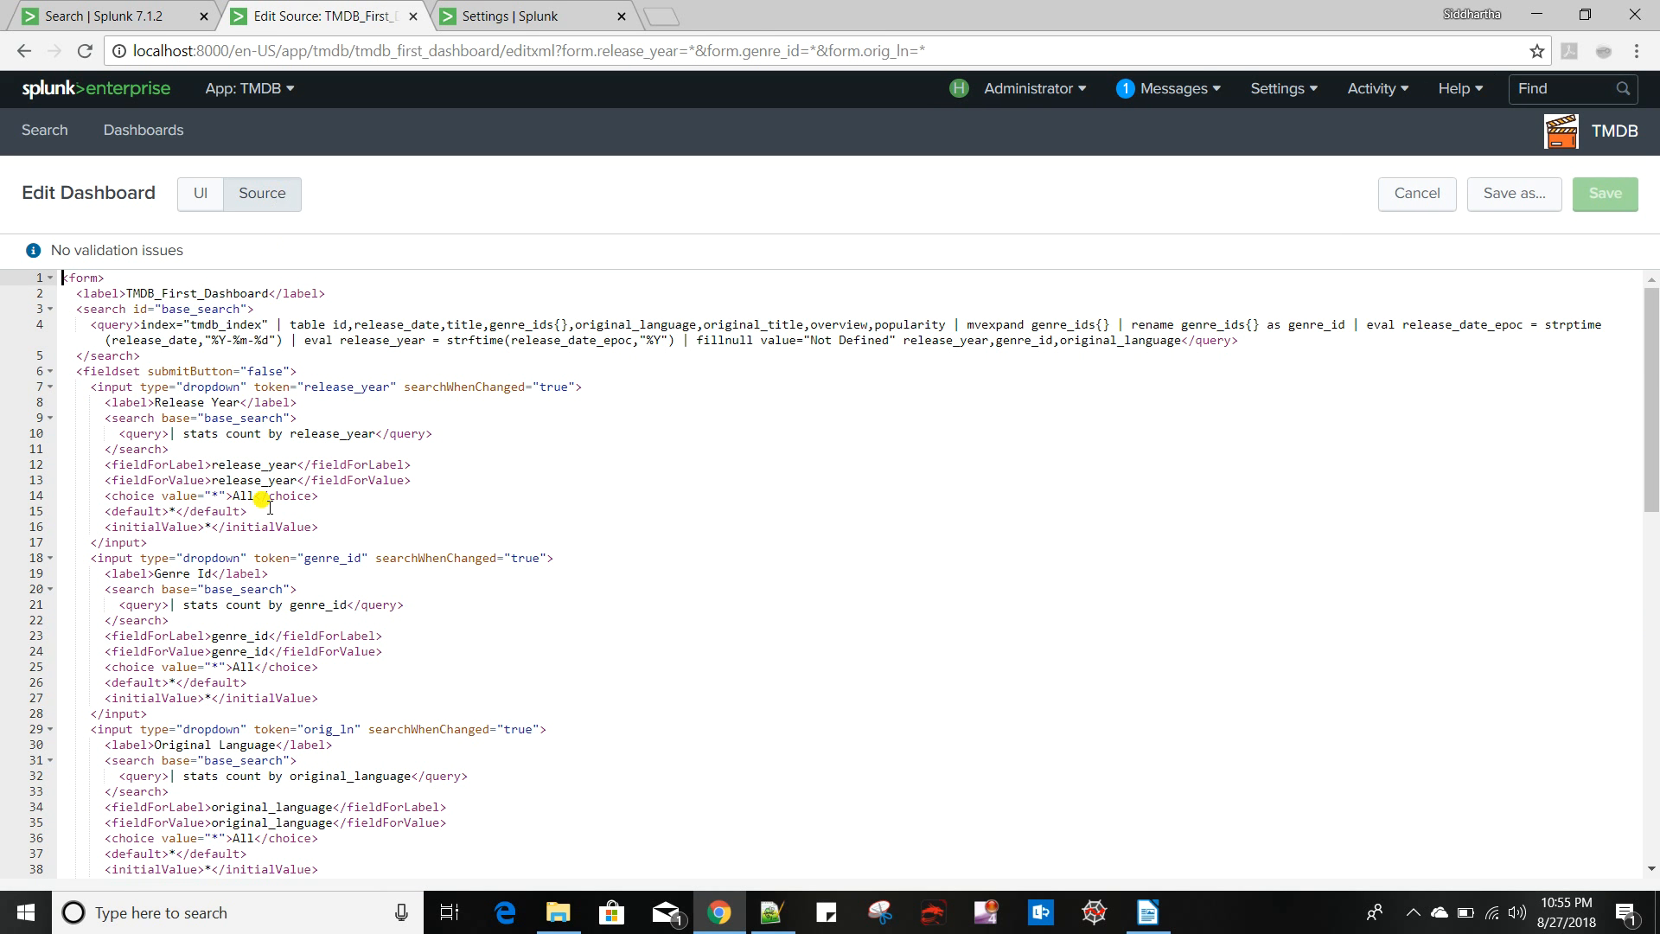
left_click(112, 373)
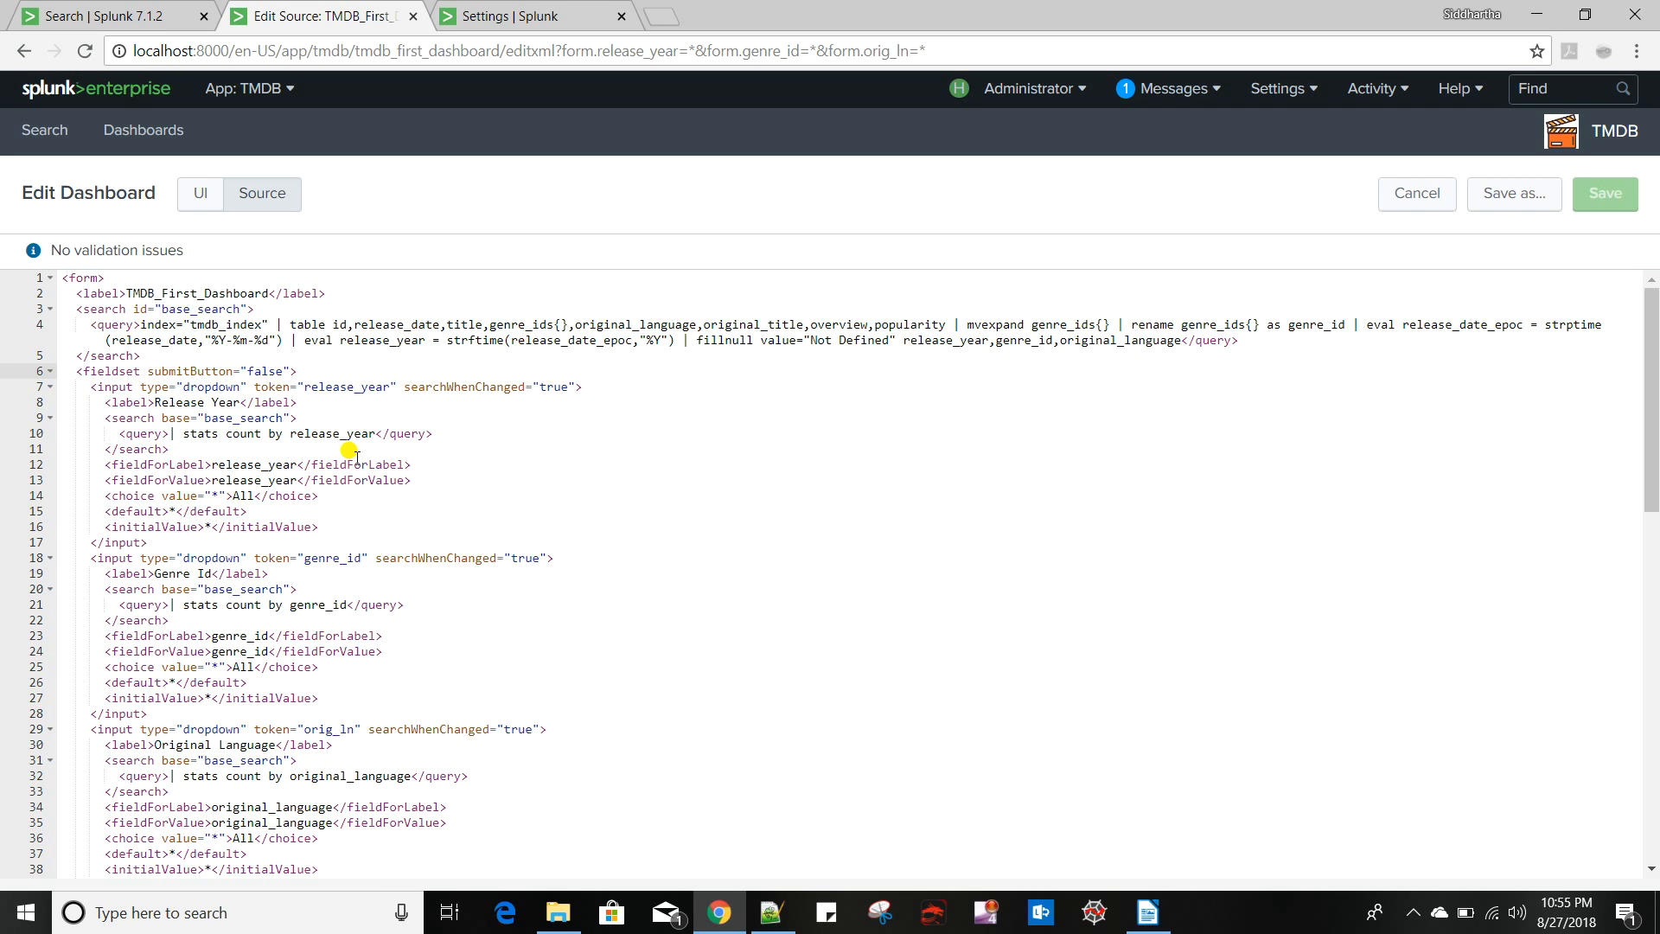
type("tru")
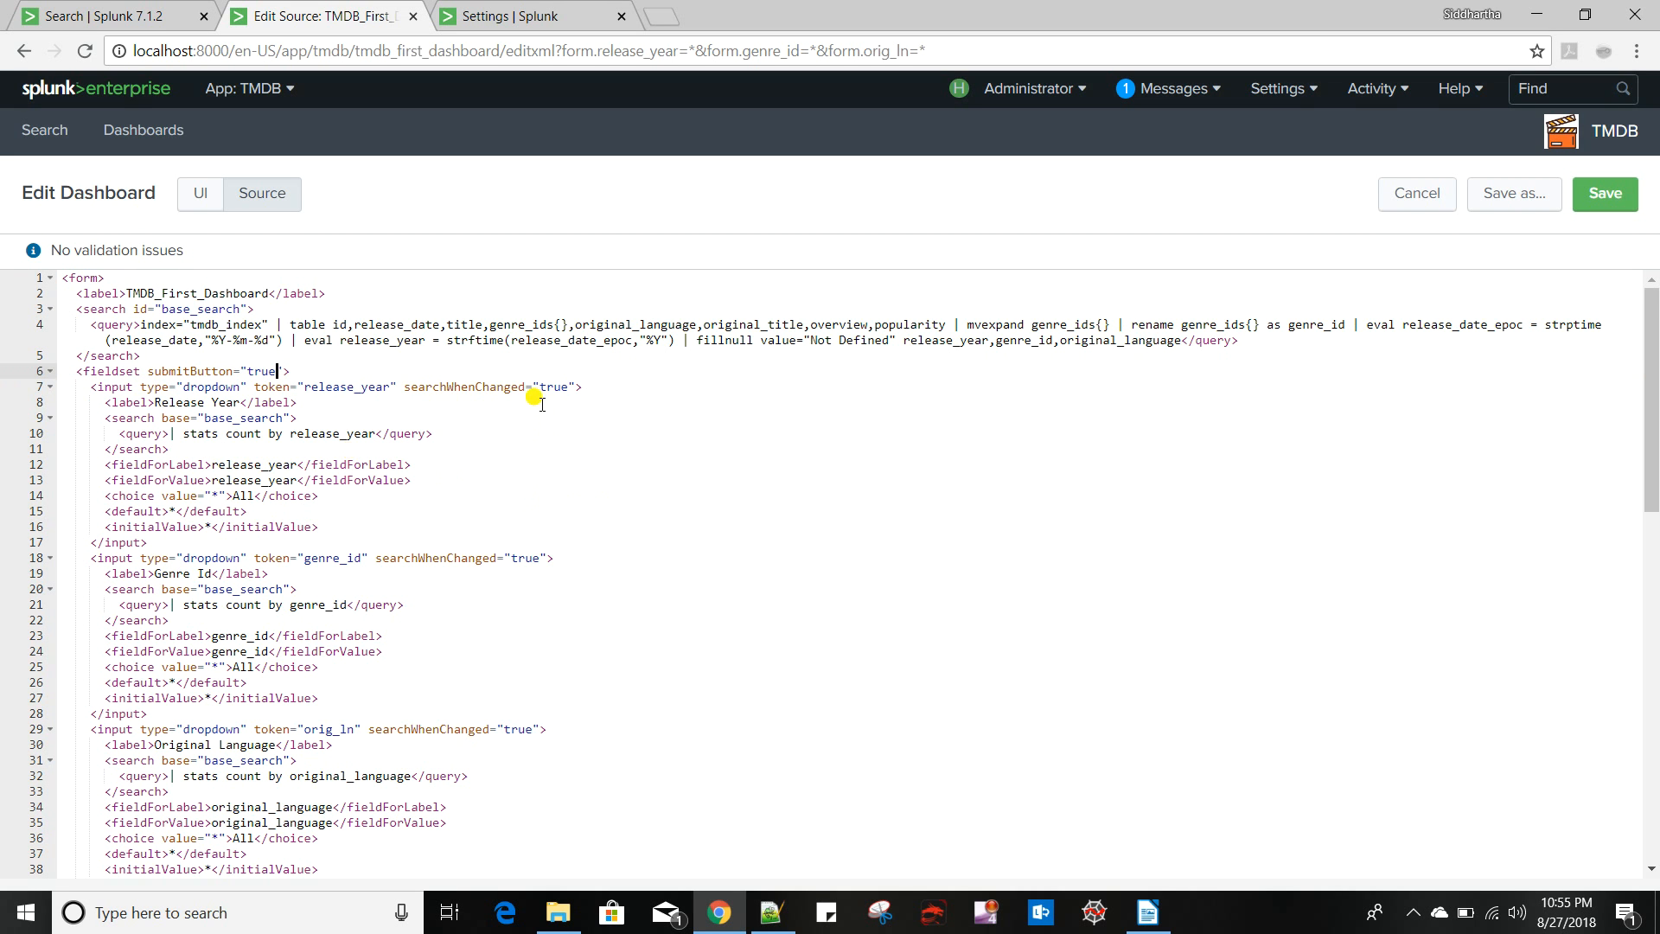
Set searchWhenChanged to "false" for the release_year, genre_id and orig_ln inputs, and save the dashboard
left_click(563, 387)
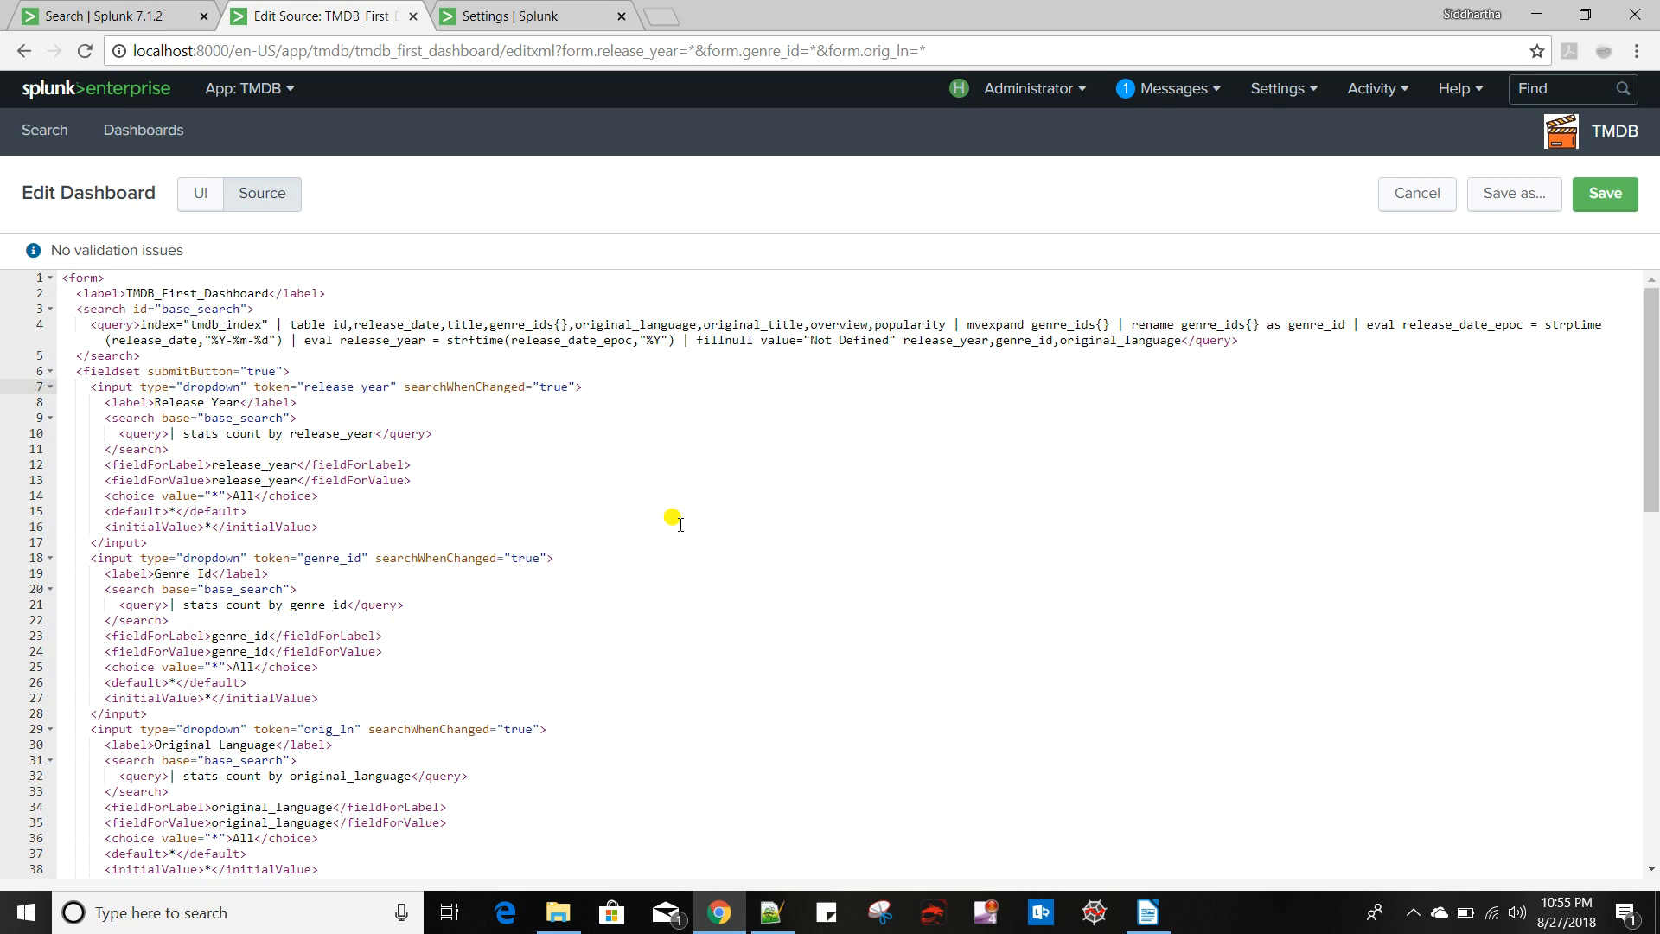
key("BackSpace")
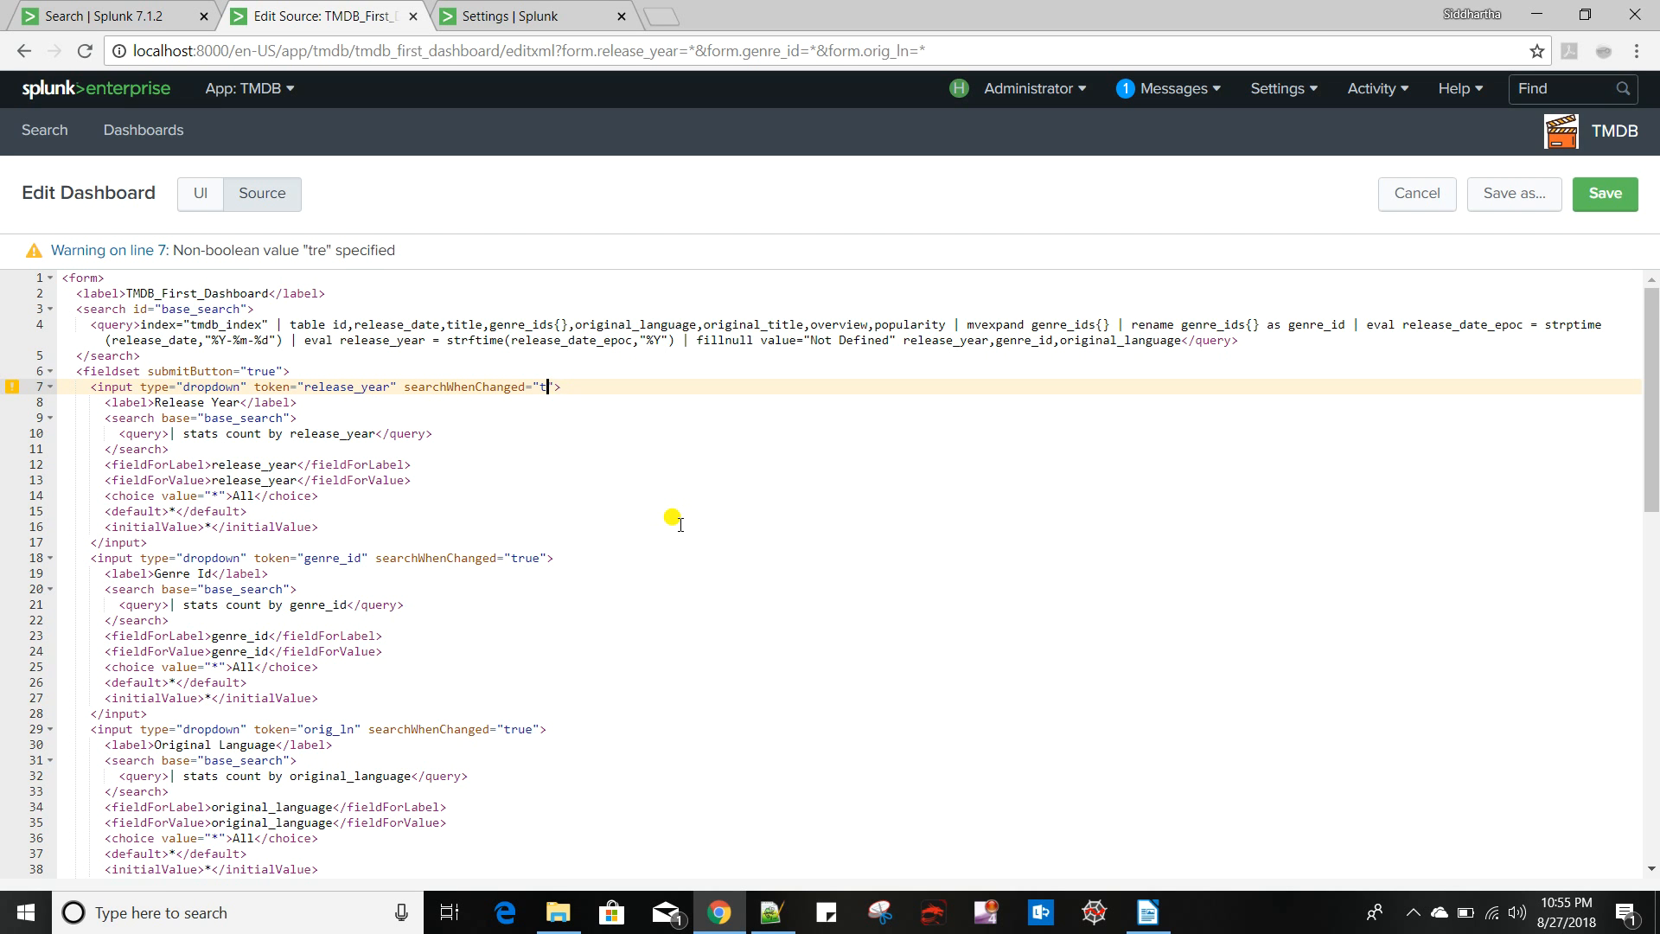
type("false")
left_click(541, 557)
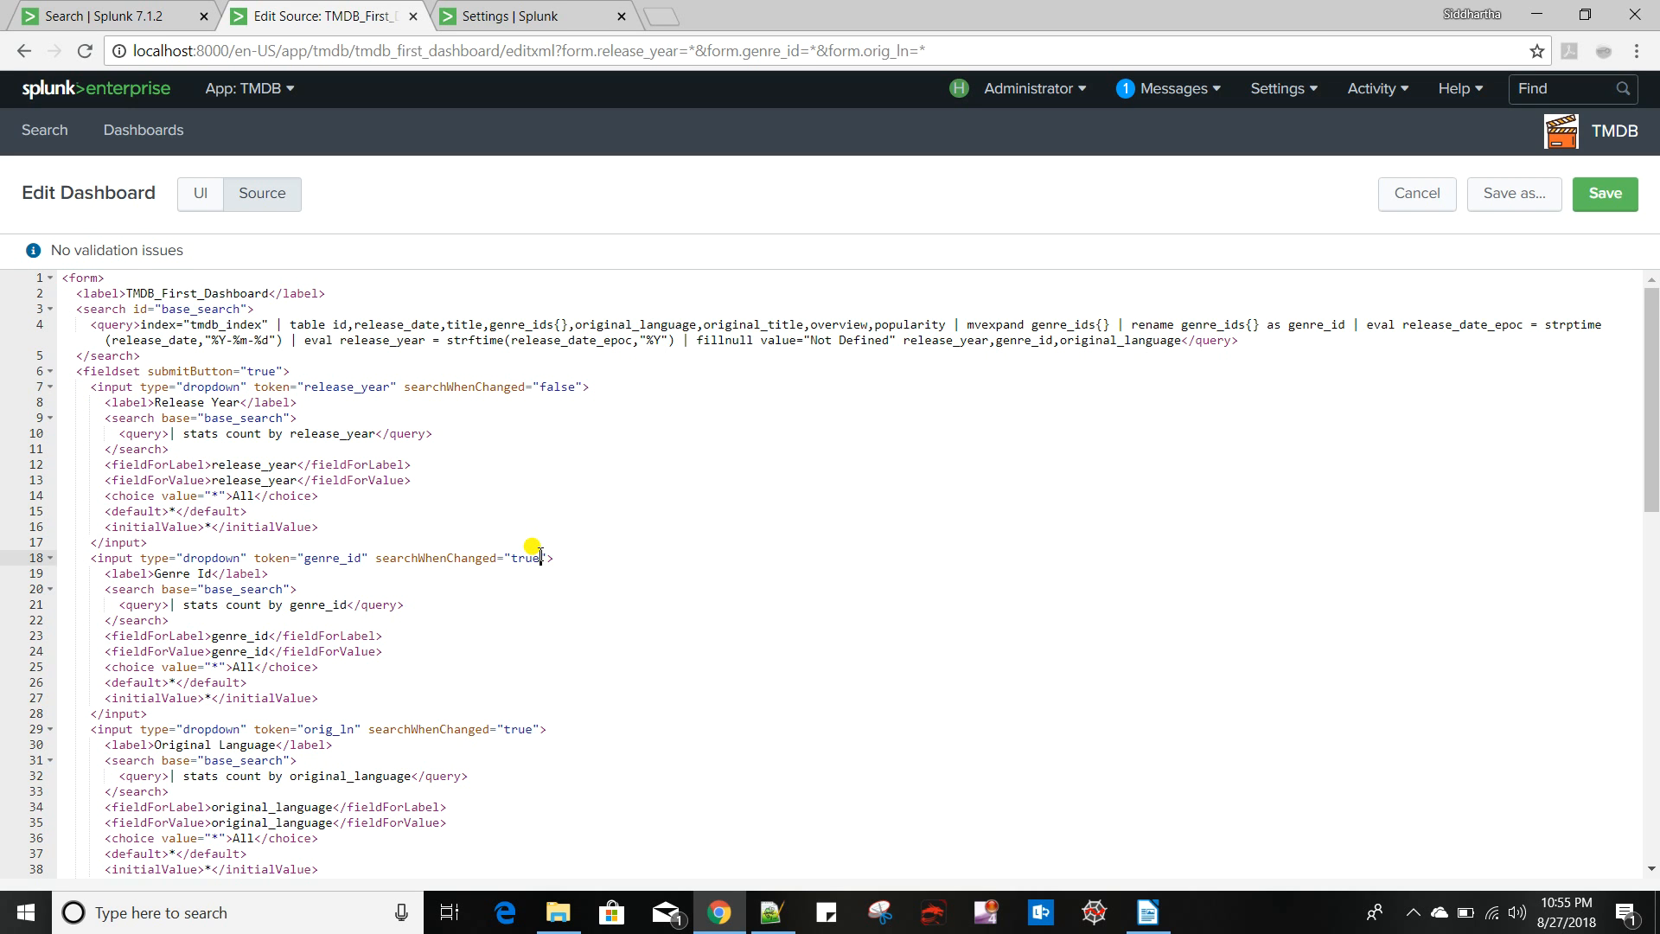
type("fals")
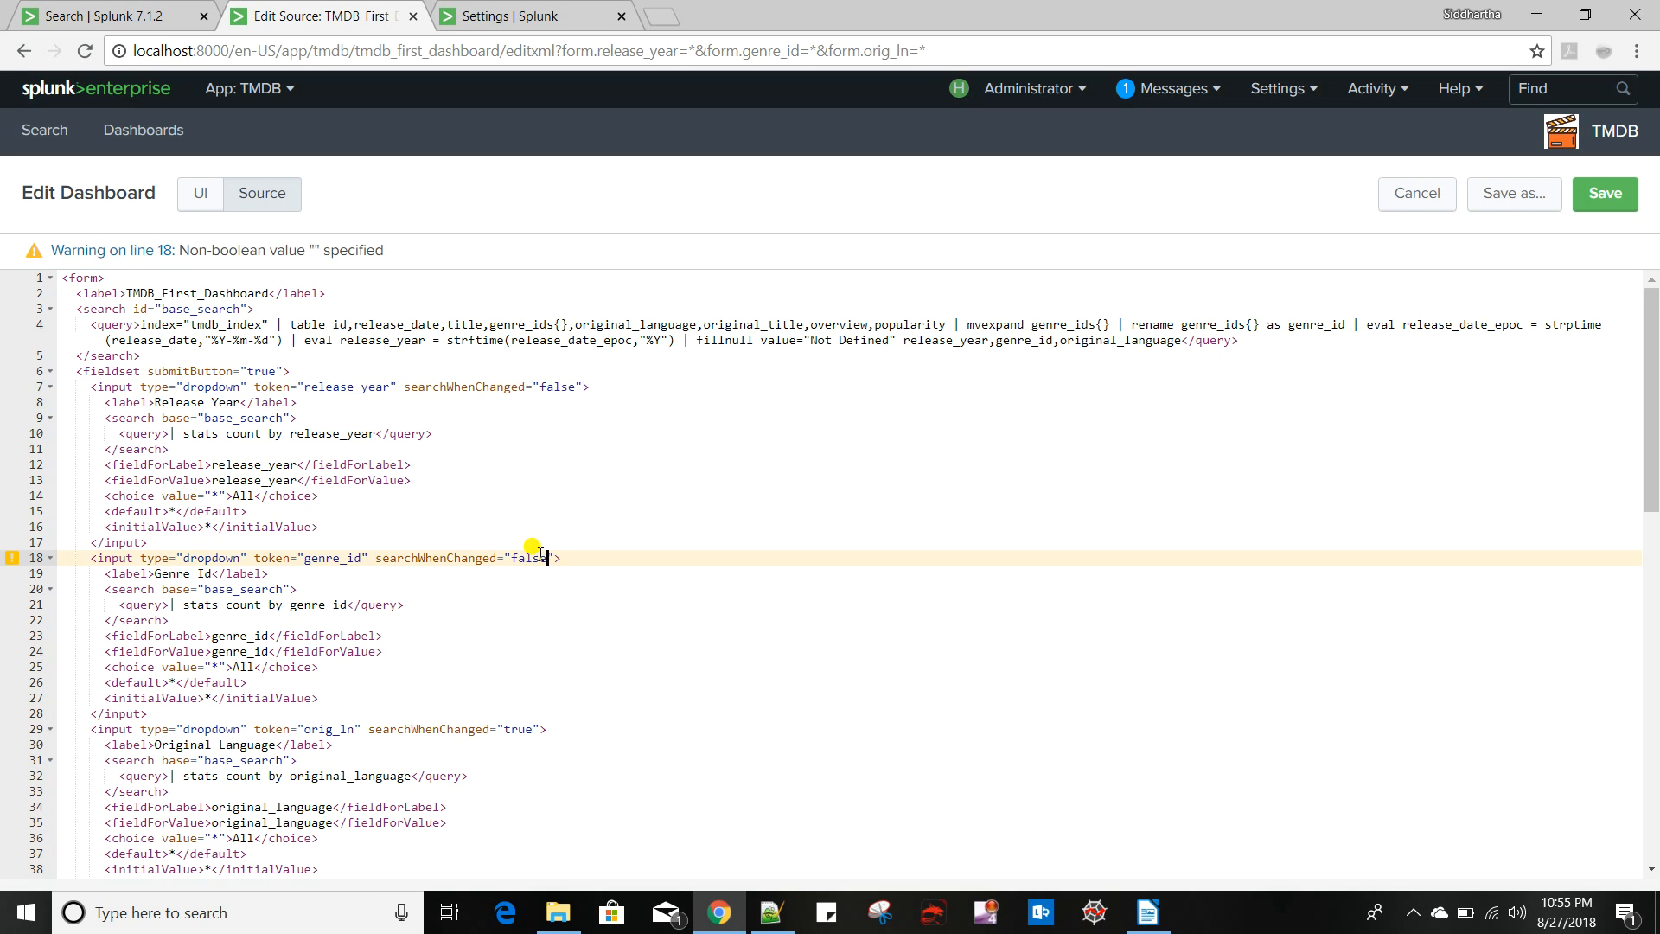
left_click(534, 729)
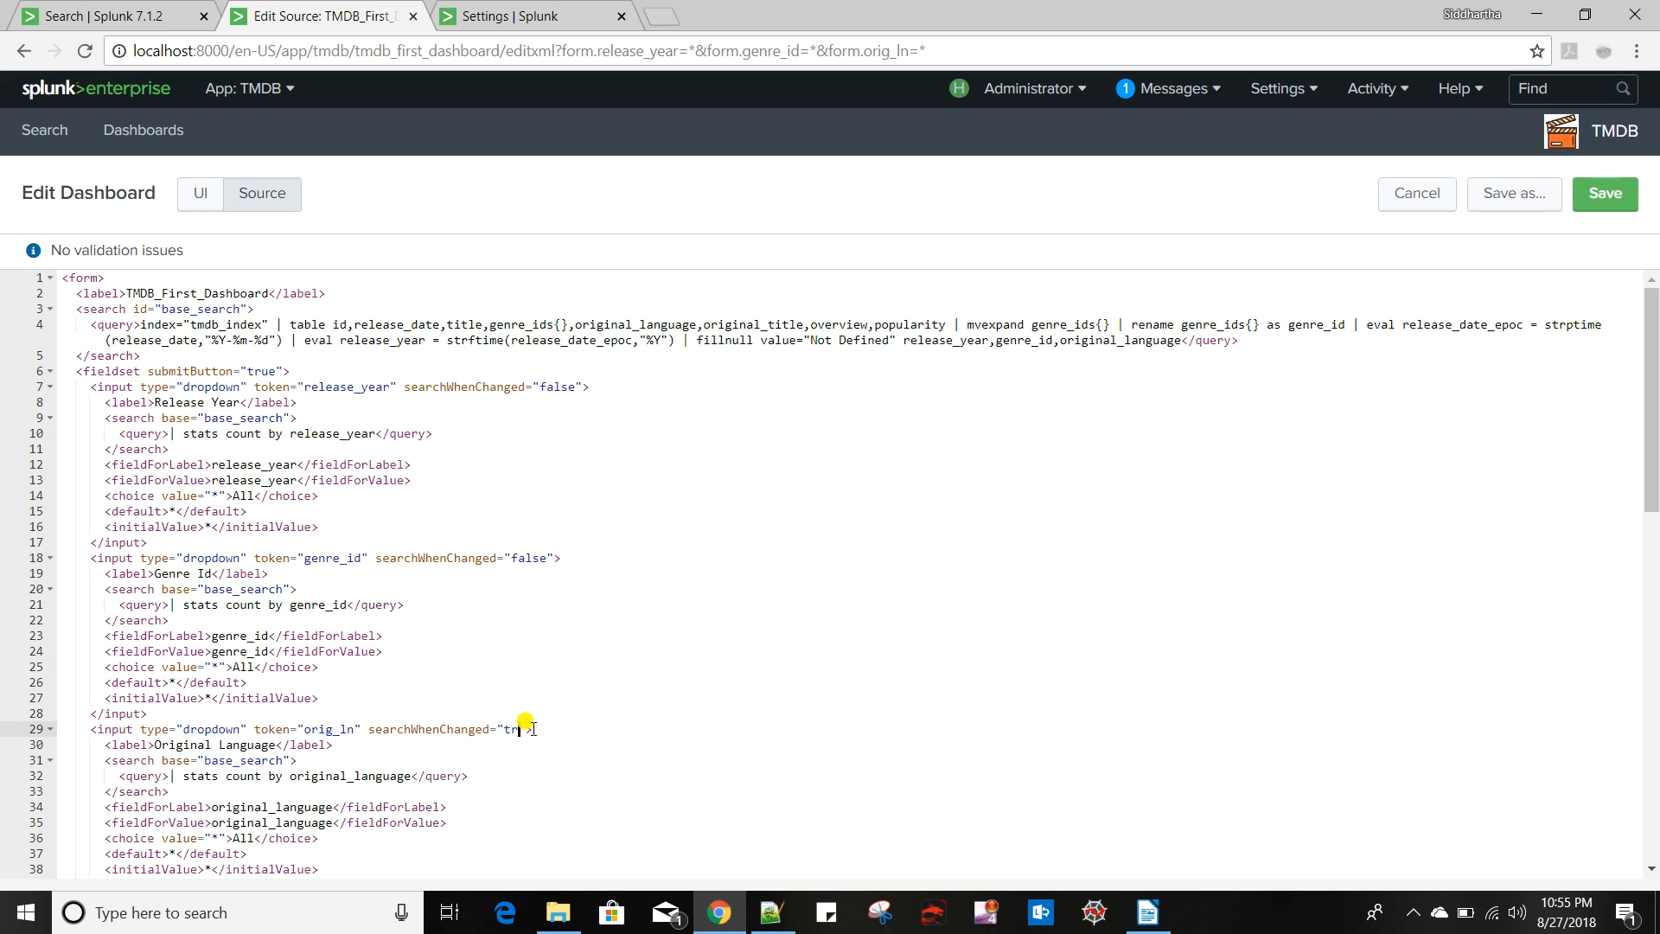
type("fals")
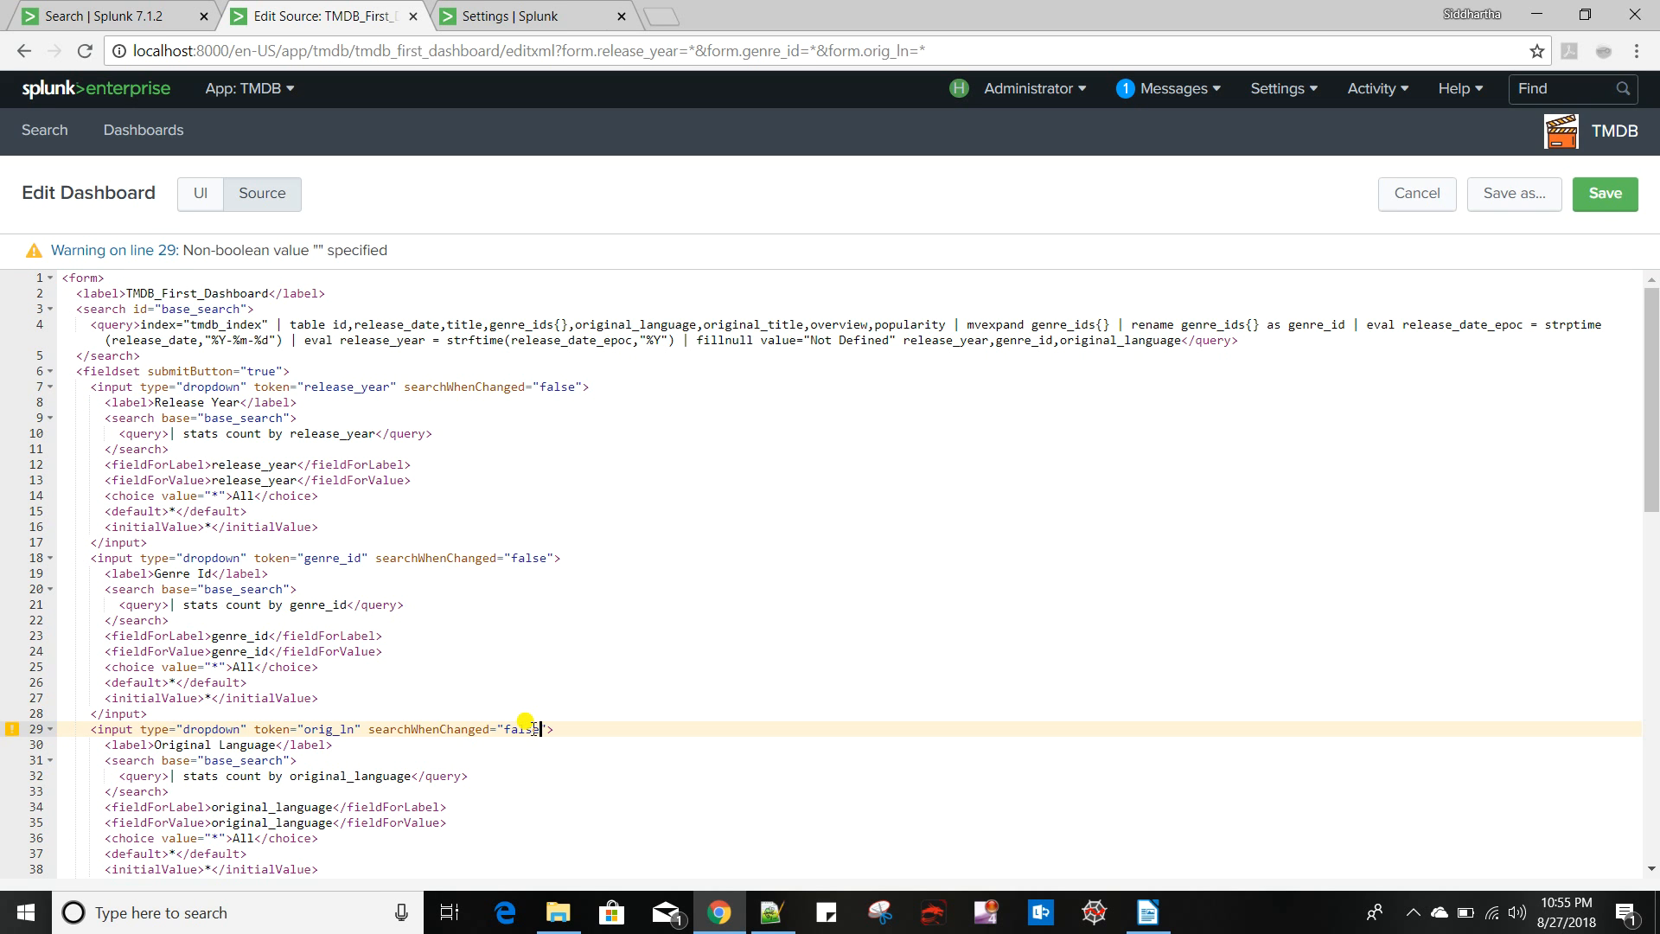
type("e")
left_click(1605, 193)
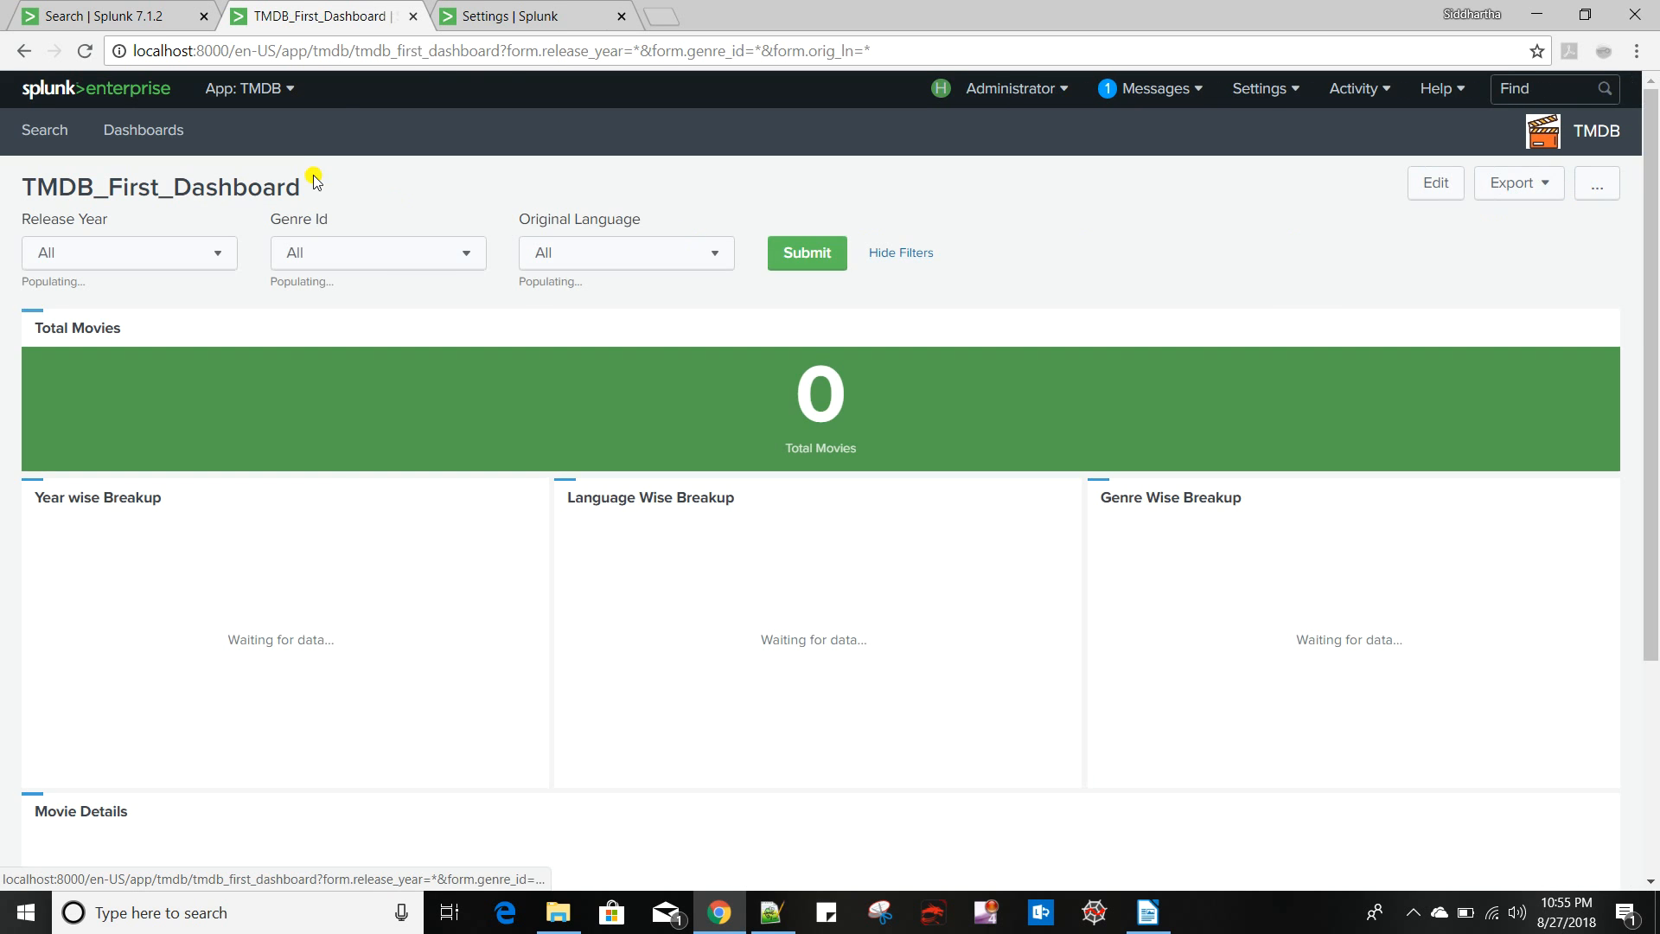
Remove the form parameters from the dashboard's URL and reload it to check its initial loading with the Submit button
left_click_drag(500, 51, 959, 51)
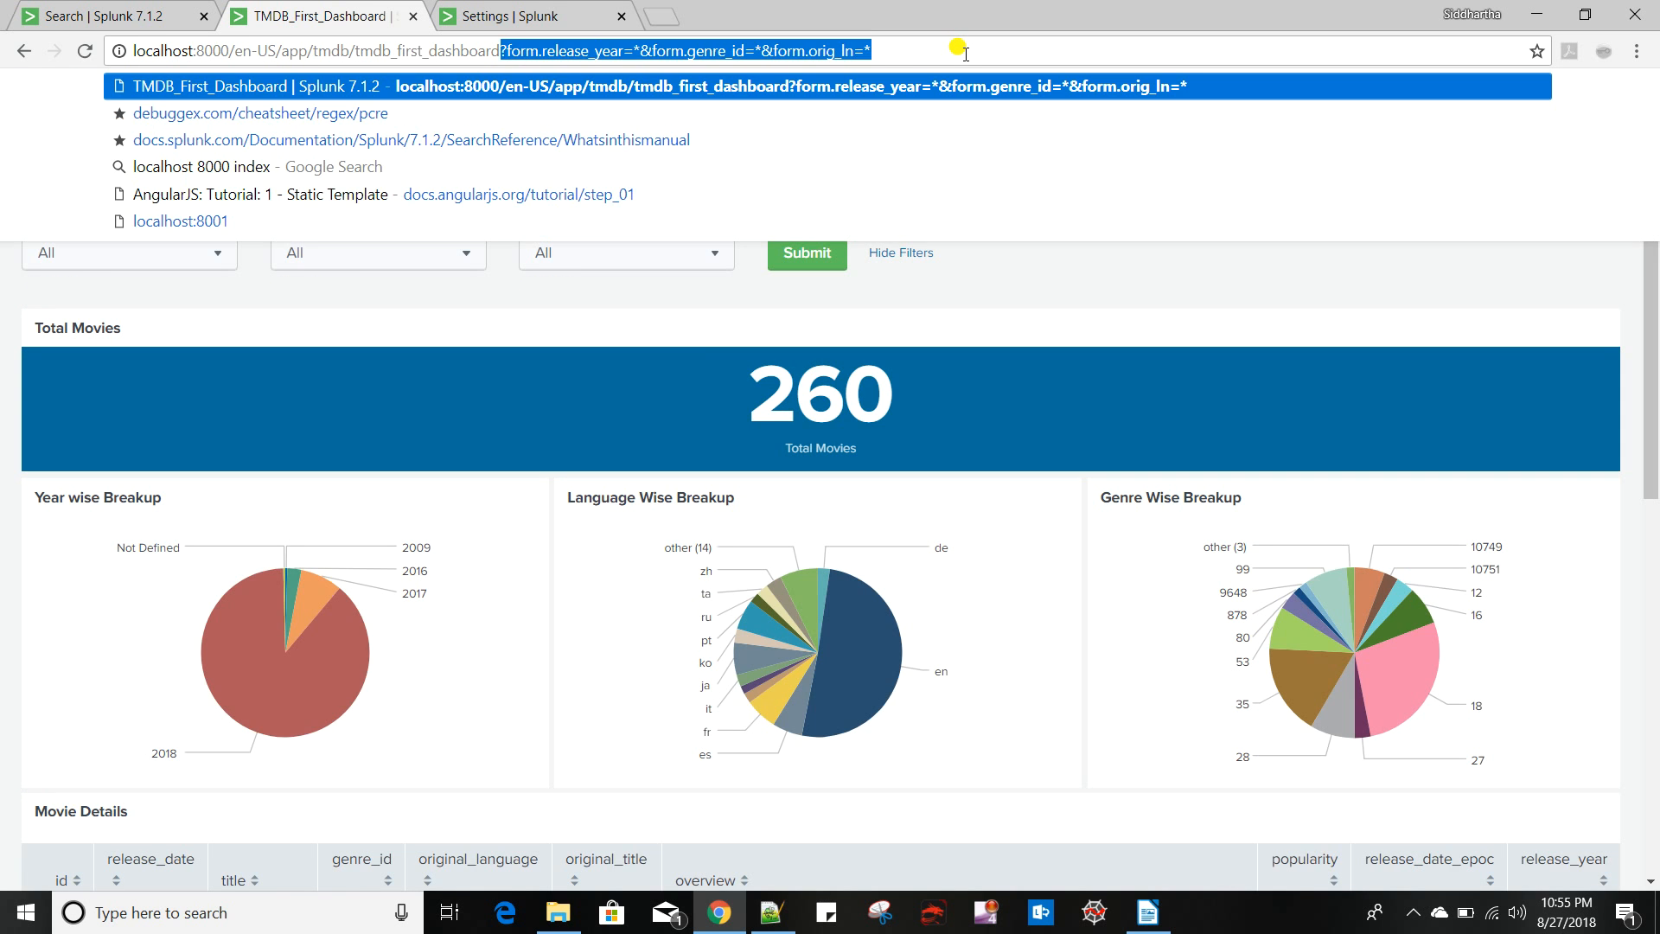
key("BackSpace")
key("Return")
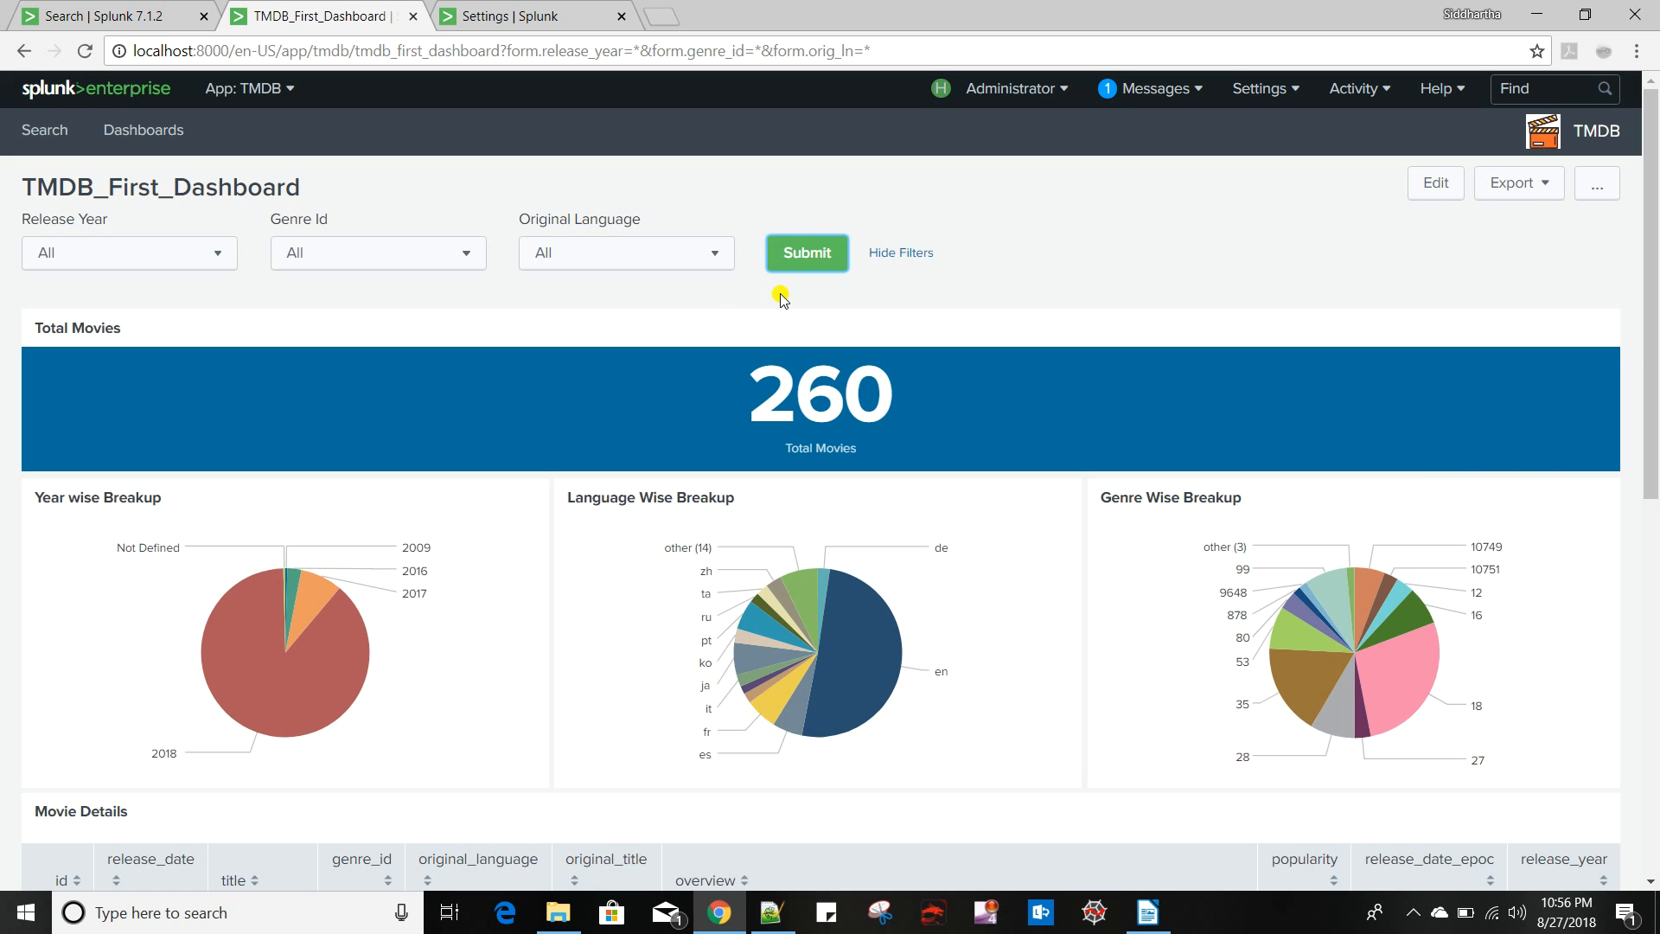
Add autoRun="true" to the fieldset tag in the dashboard's source XML and save the dashboard
left_click(1431, 183)
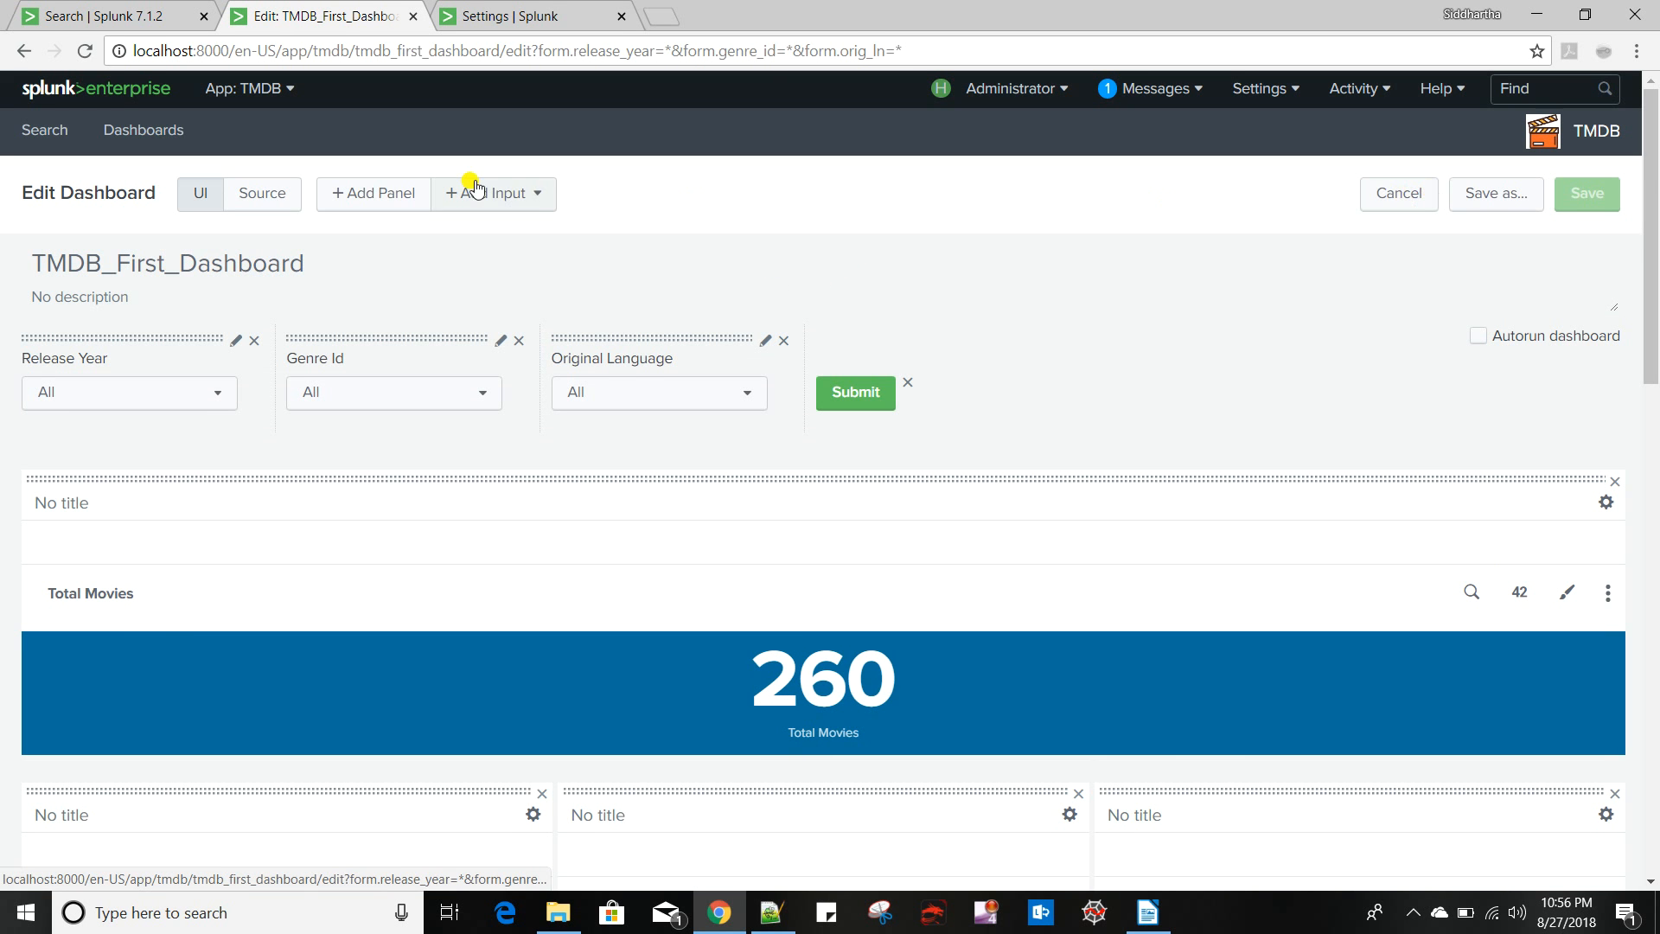
left_click(268, 195)
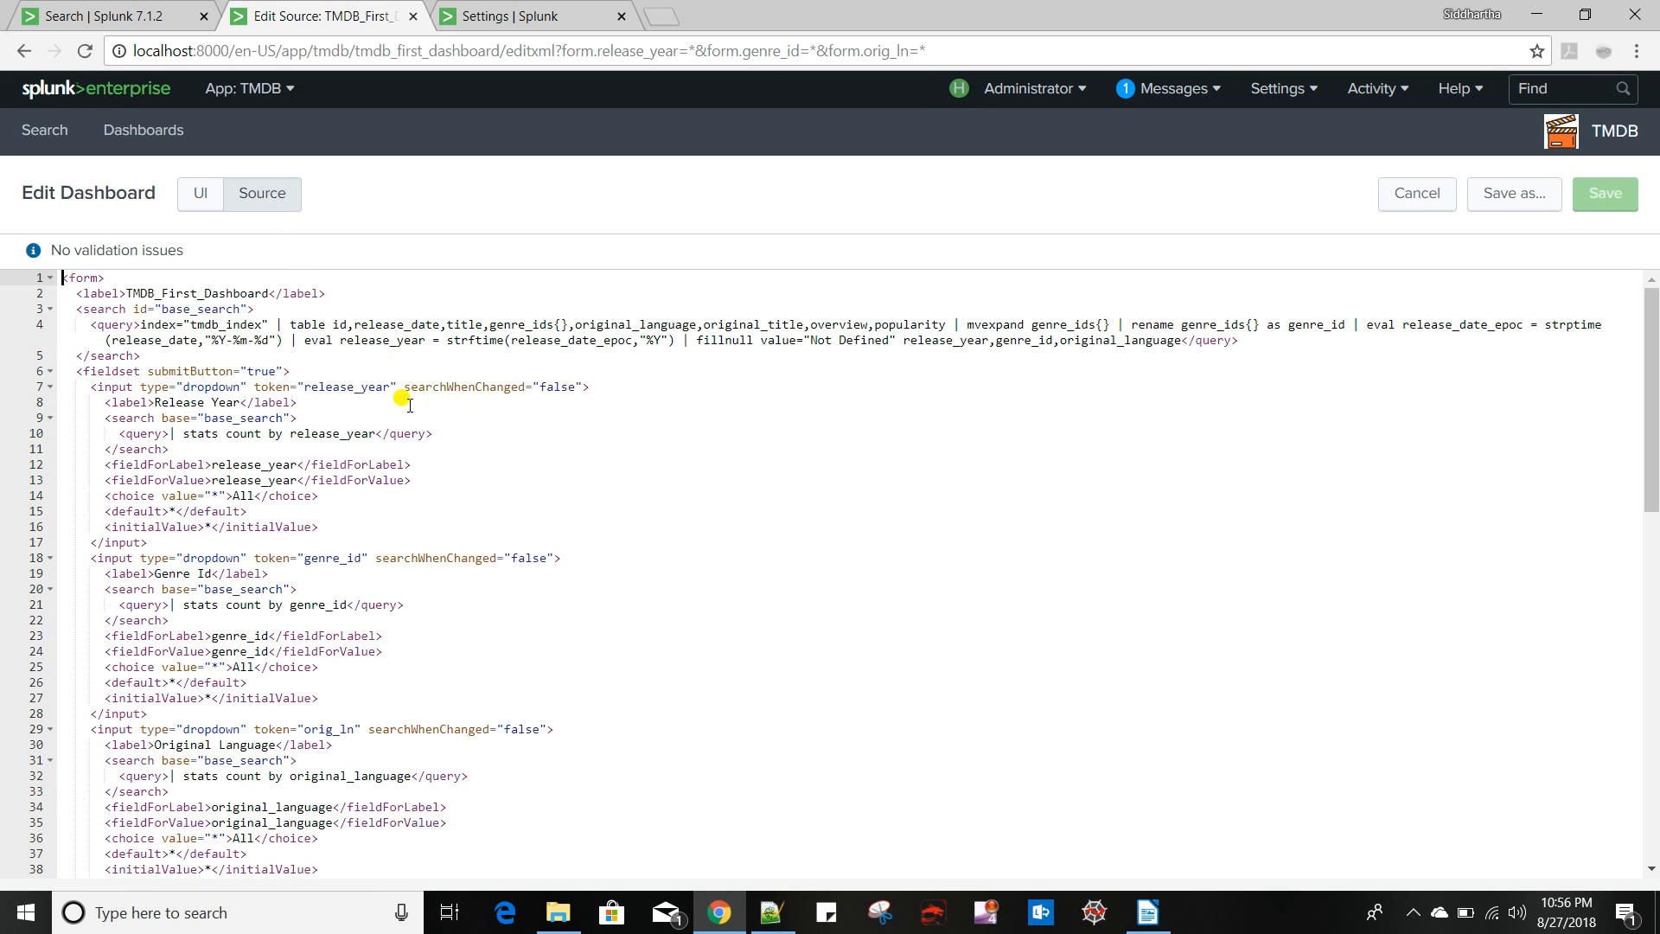
left_click(285, 366)
type("lauto")
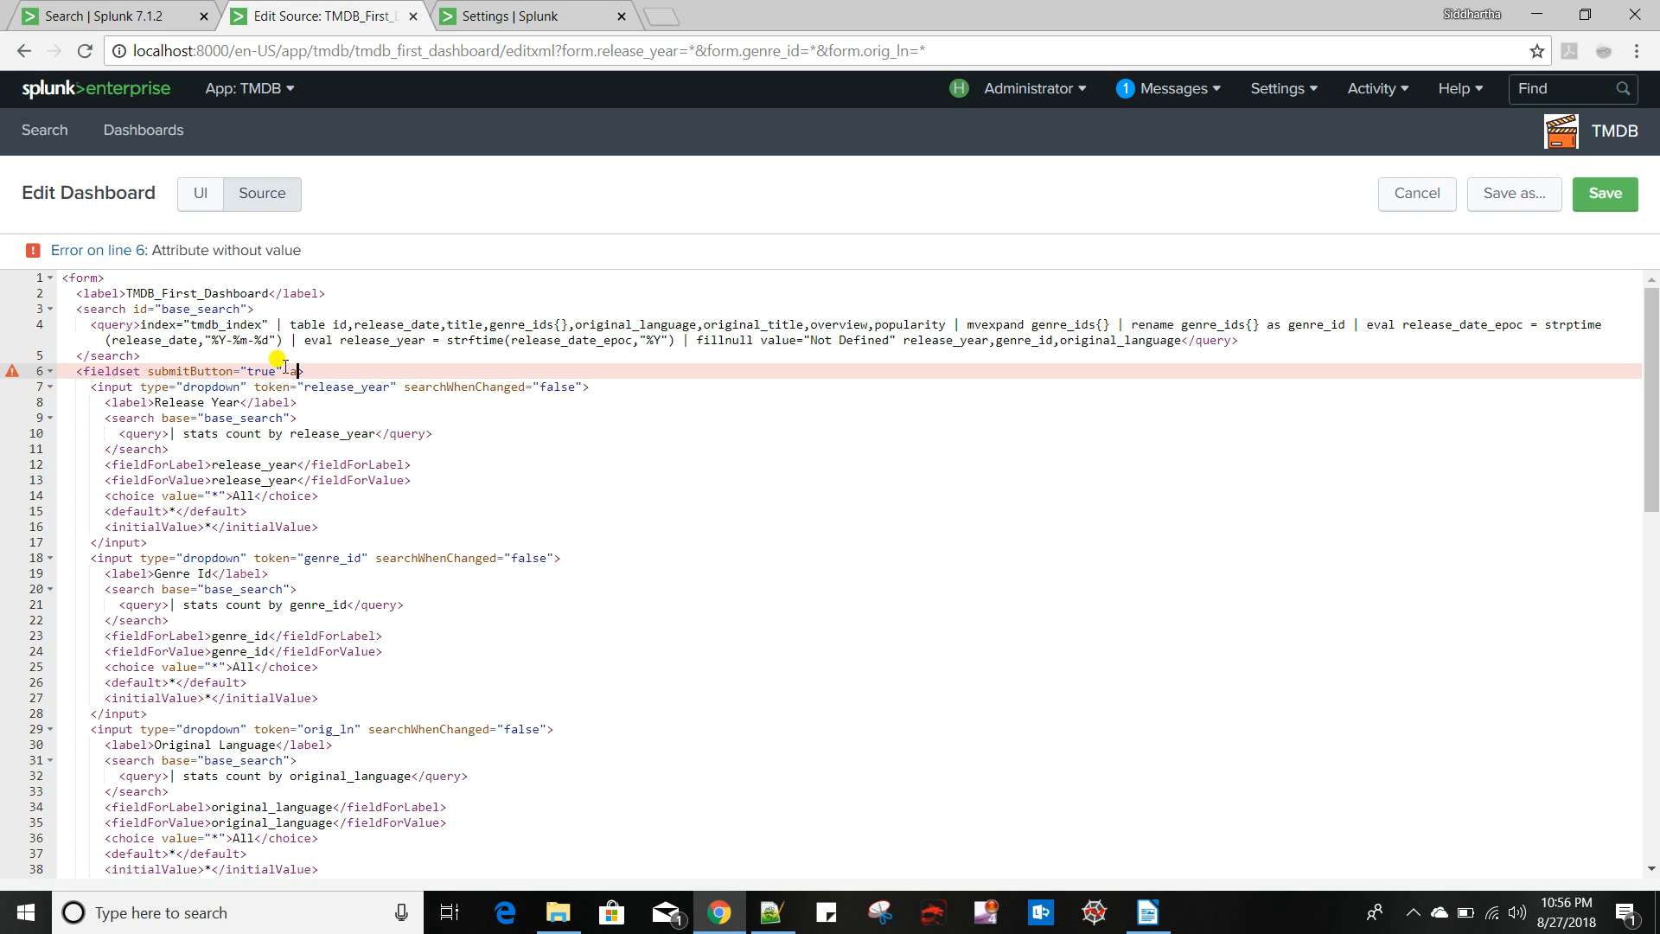
type("Run=\"\"")
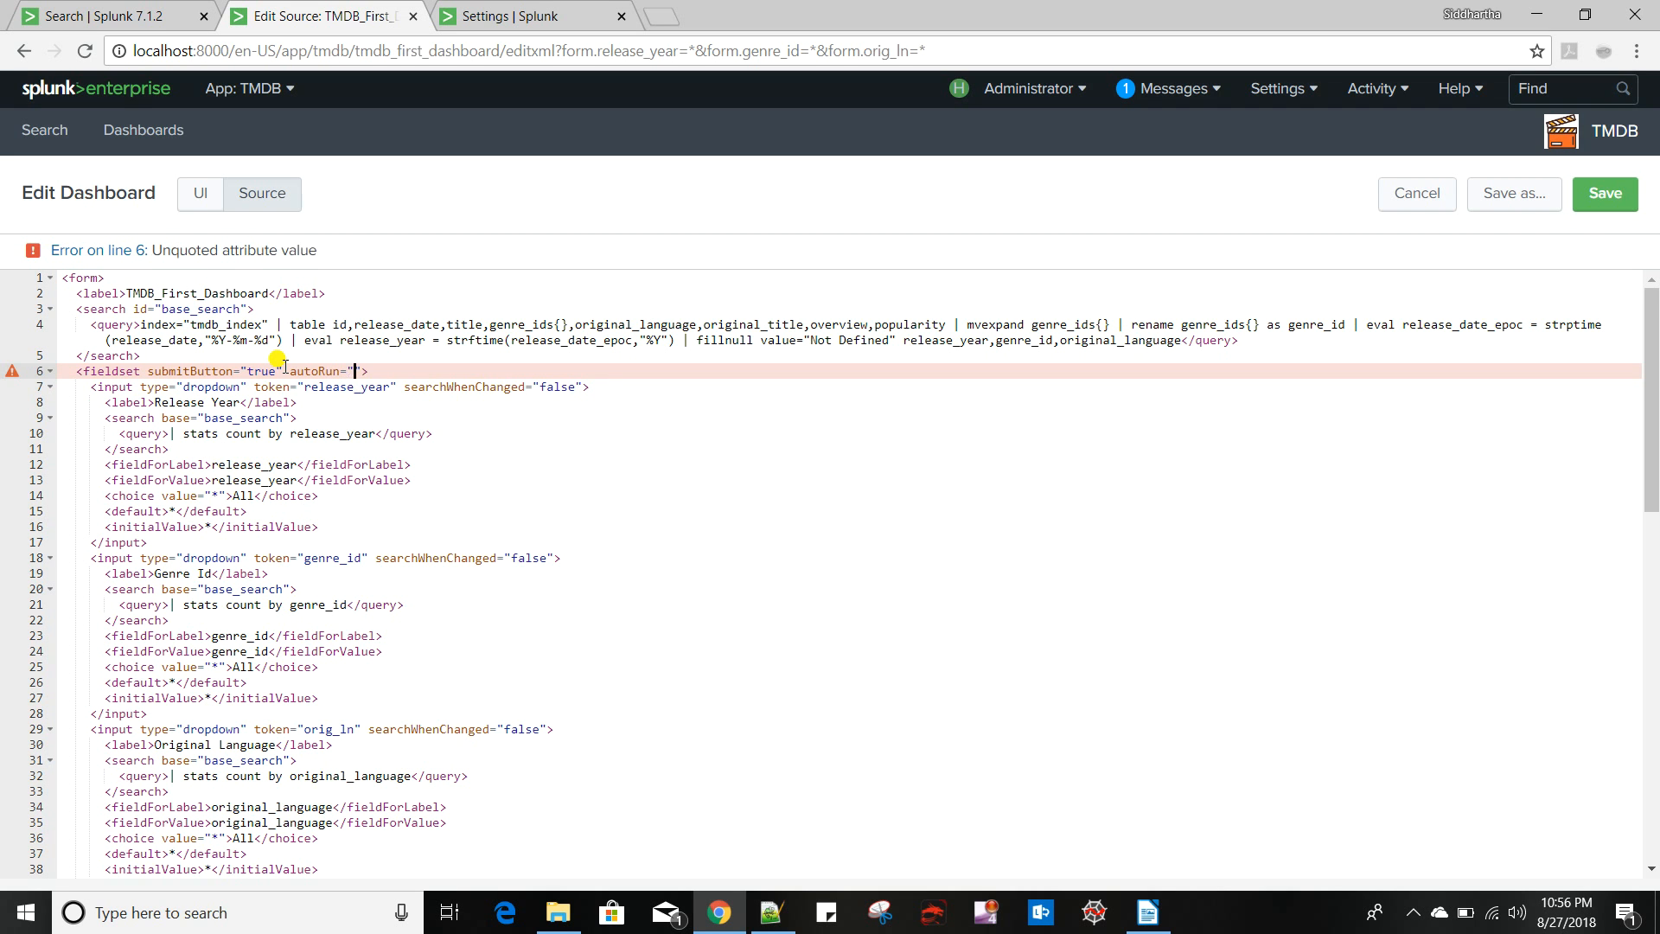
type("true")
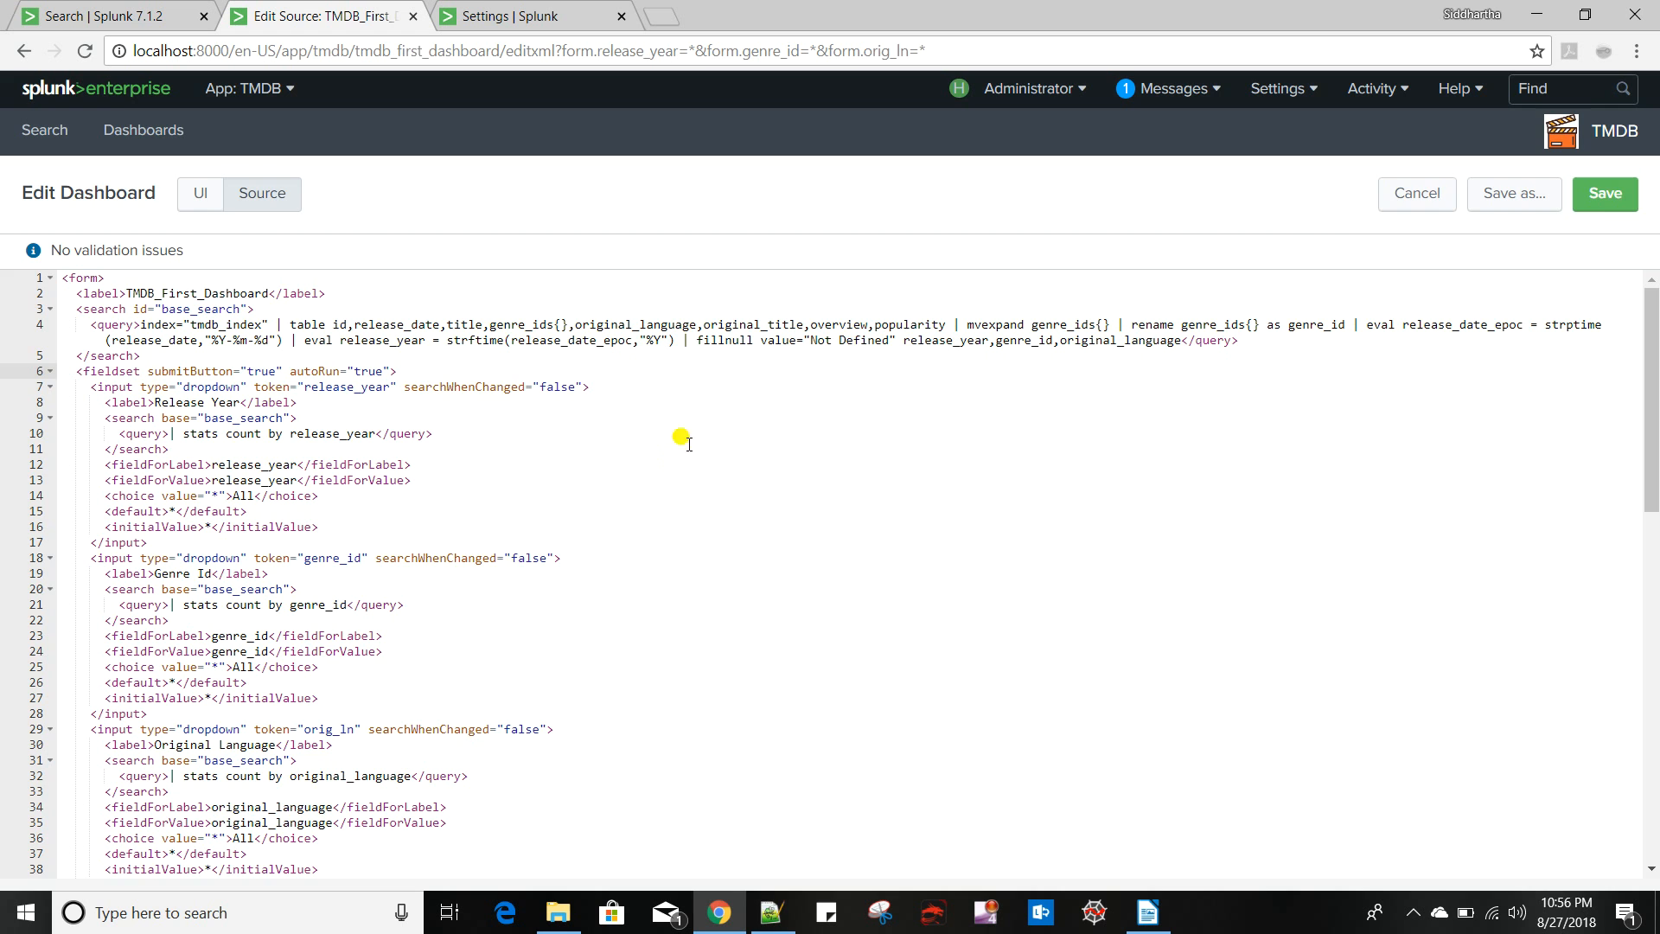
left_click(1604, 194)
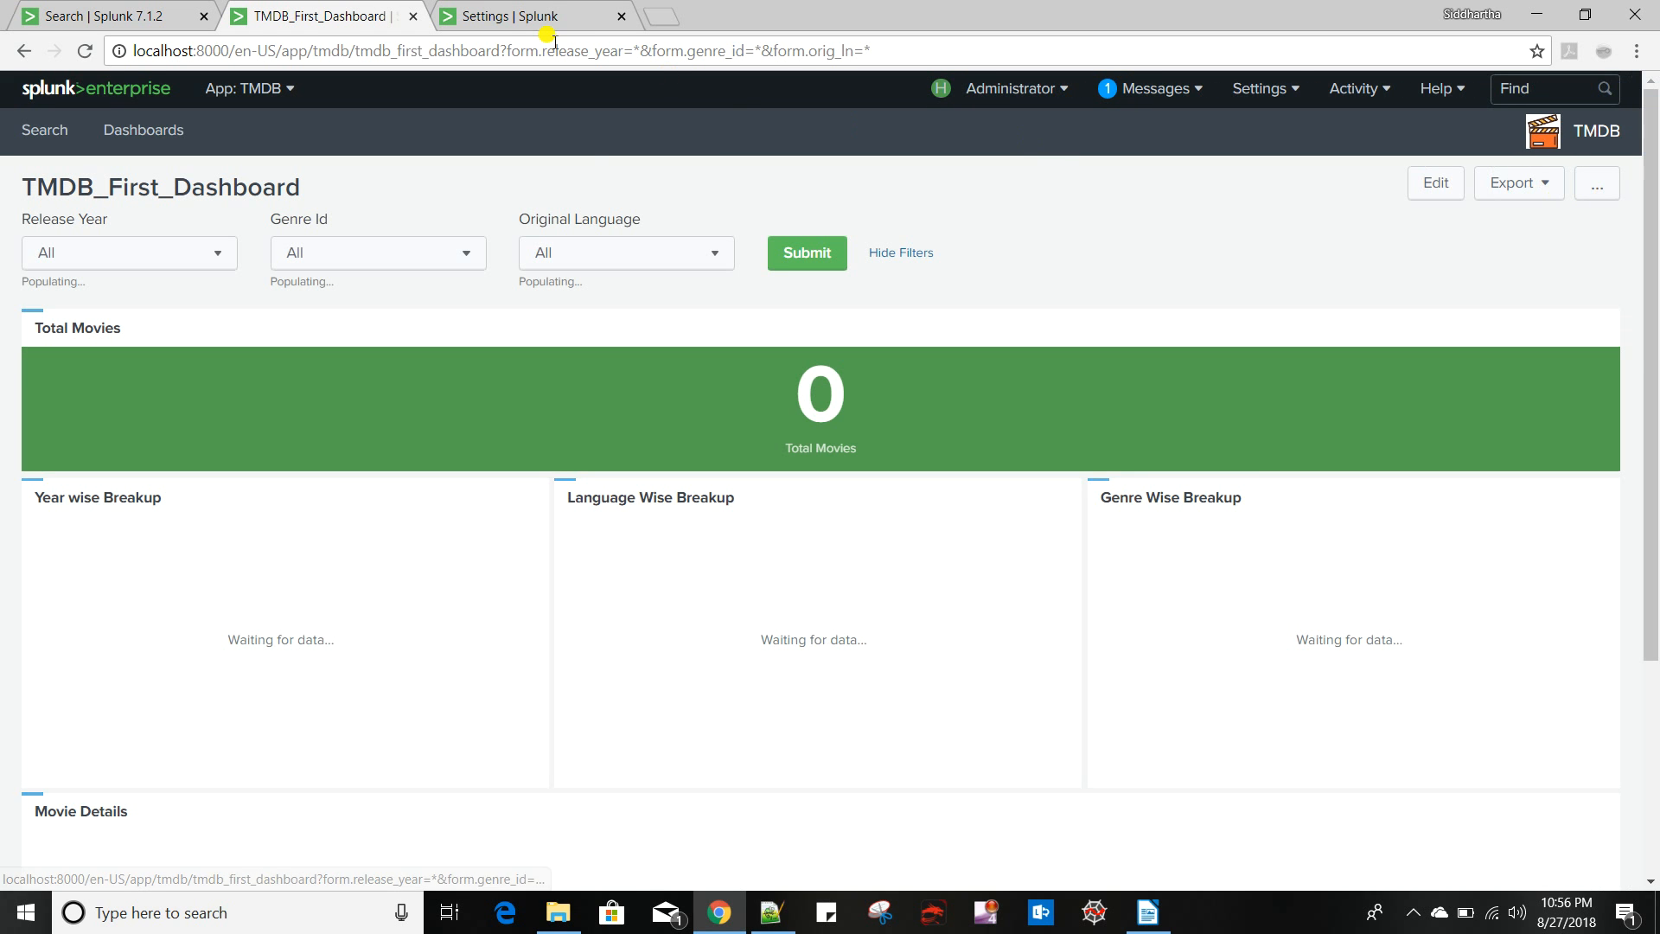
Reload the dashboard without the form parameters in its URL and look over the panels down to Movie Details
left_click_drag(501, 51, 1023, 61)
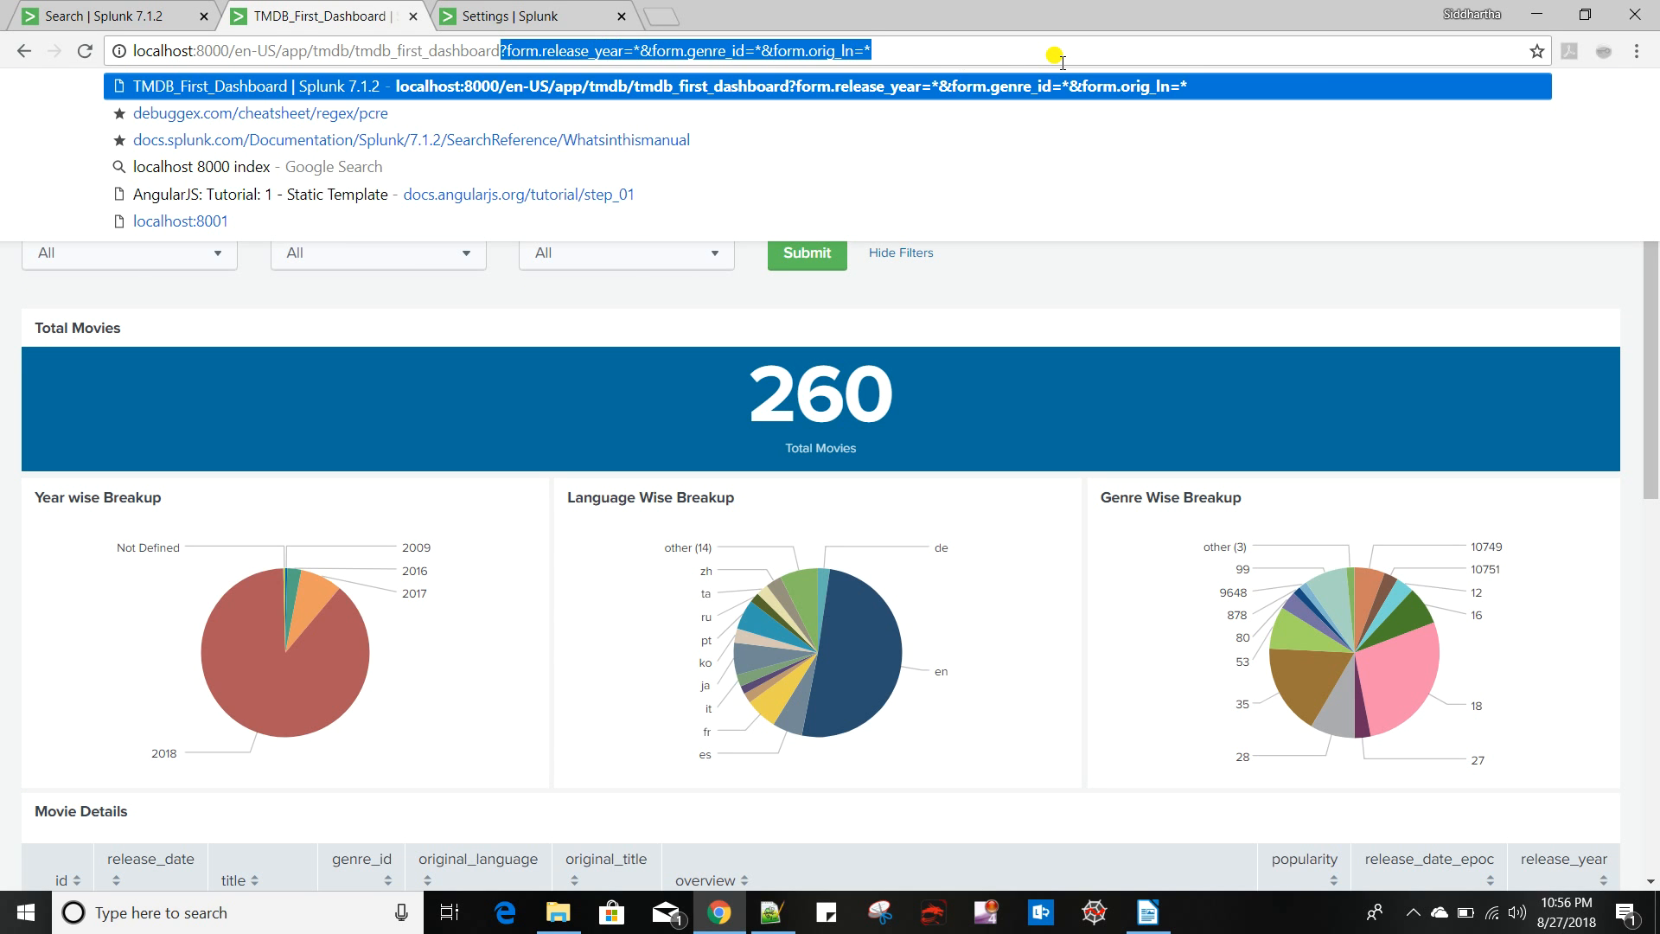
key("BackSpace")
key("Return")
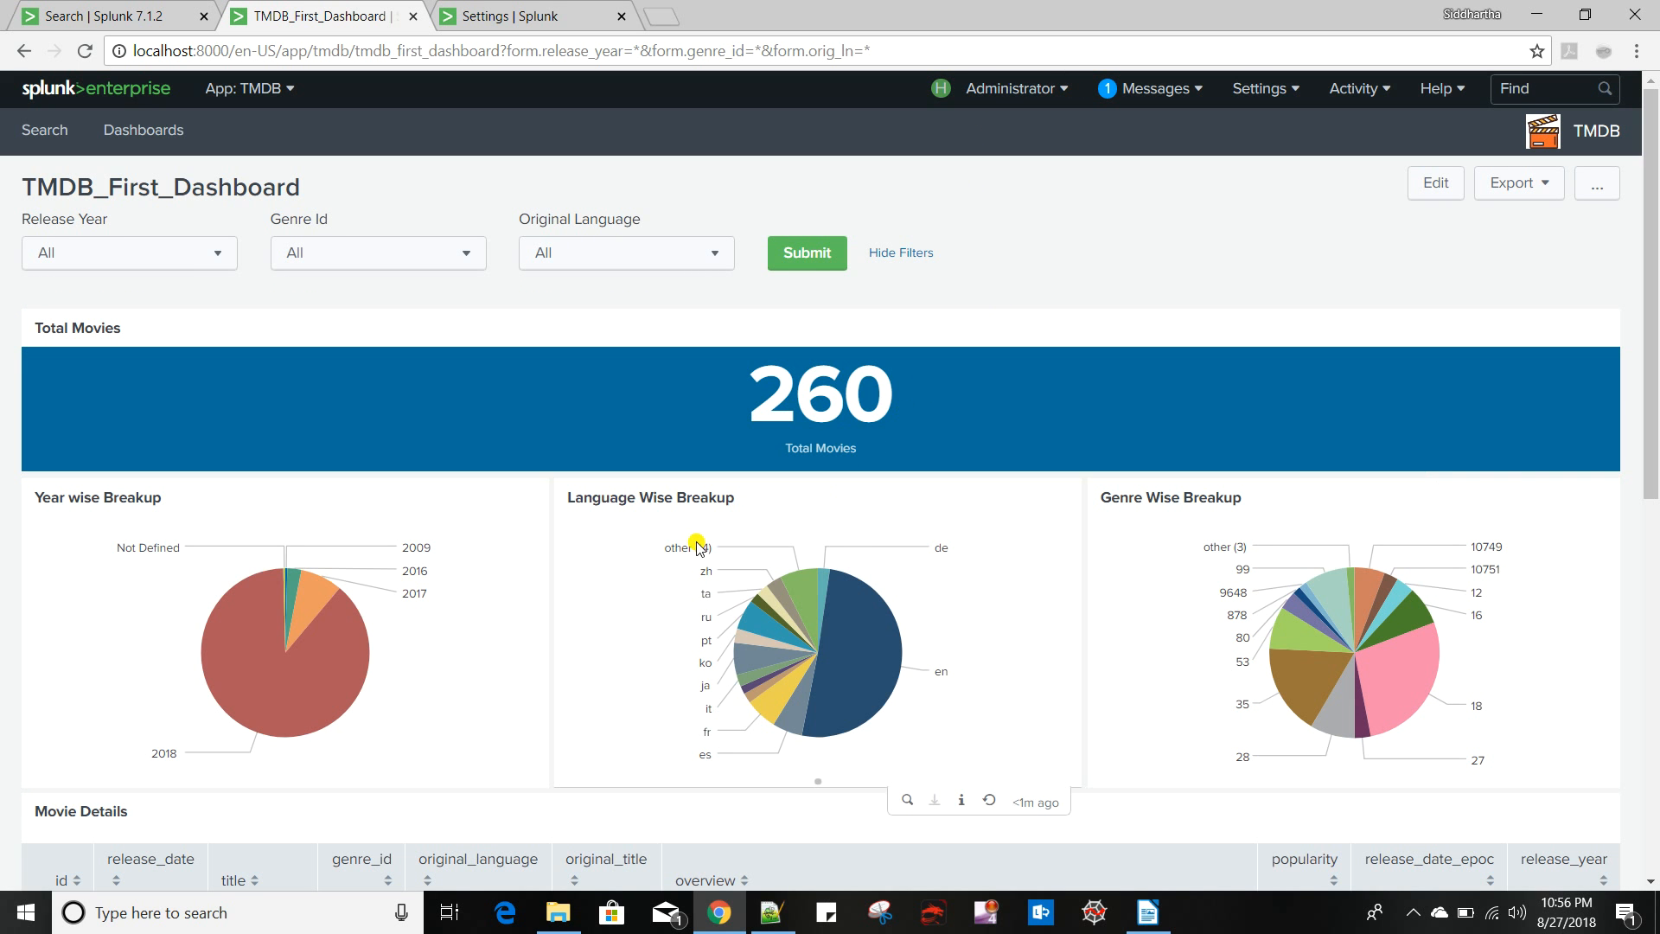
scroll(683, 545, "down", 9)
scroll(739, 542, "up", 9)
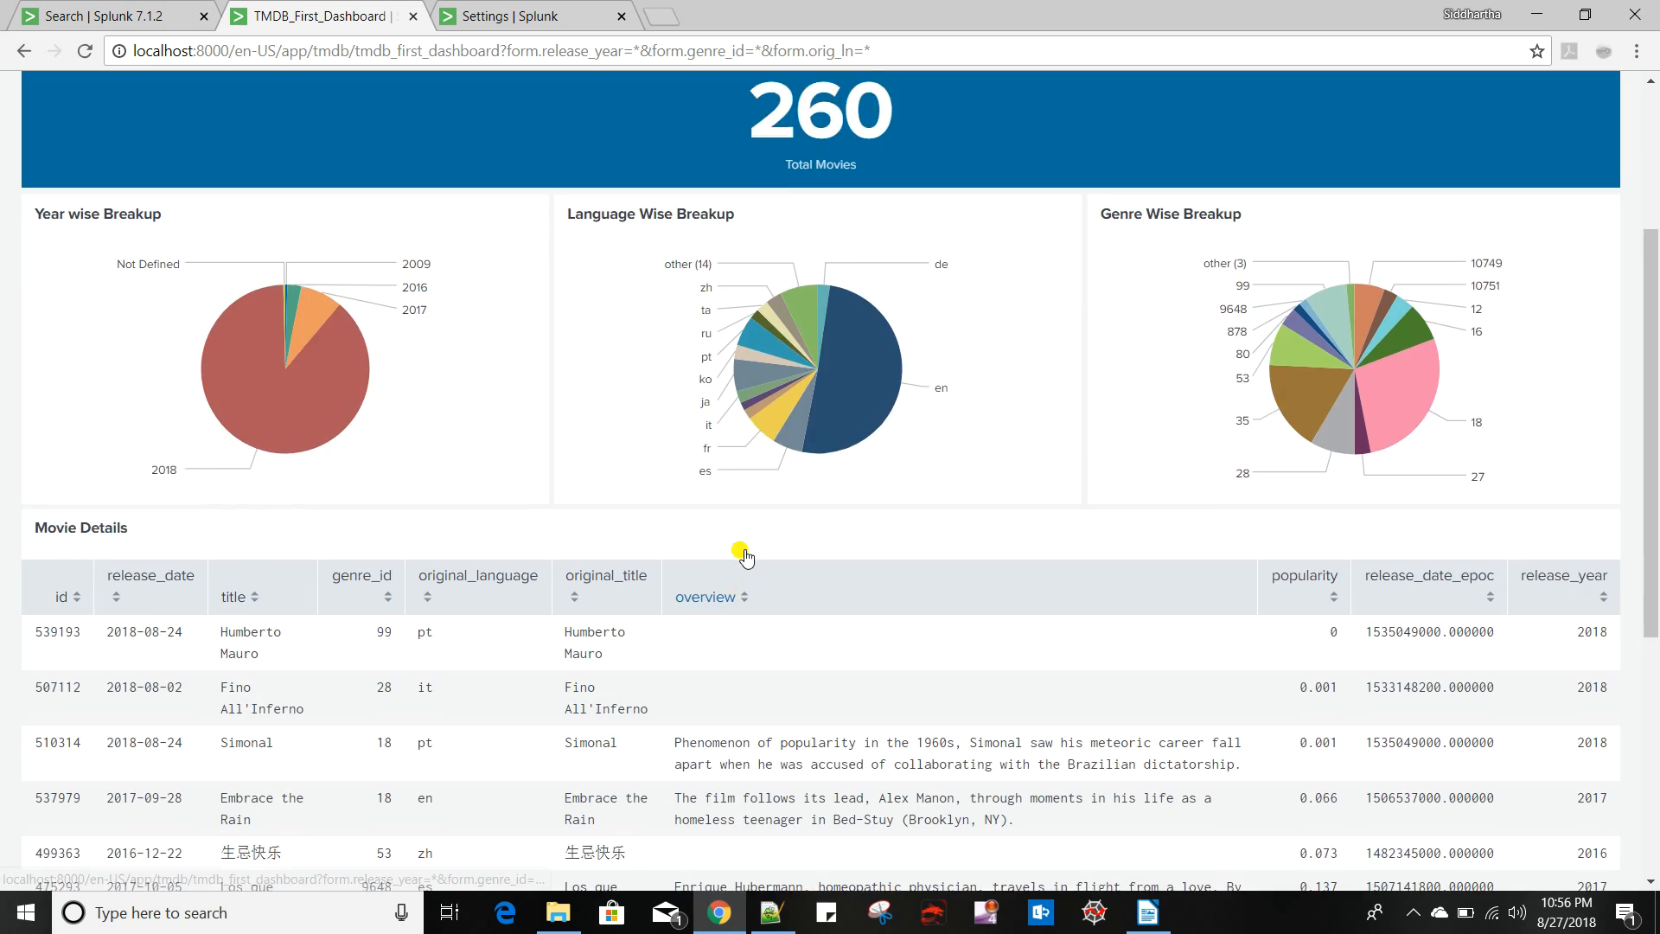
Select Genre Id 10402 and submit the filters to test the dashboard's panels
left_click(354, 254)
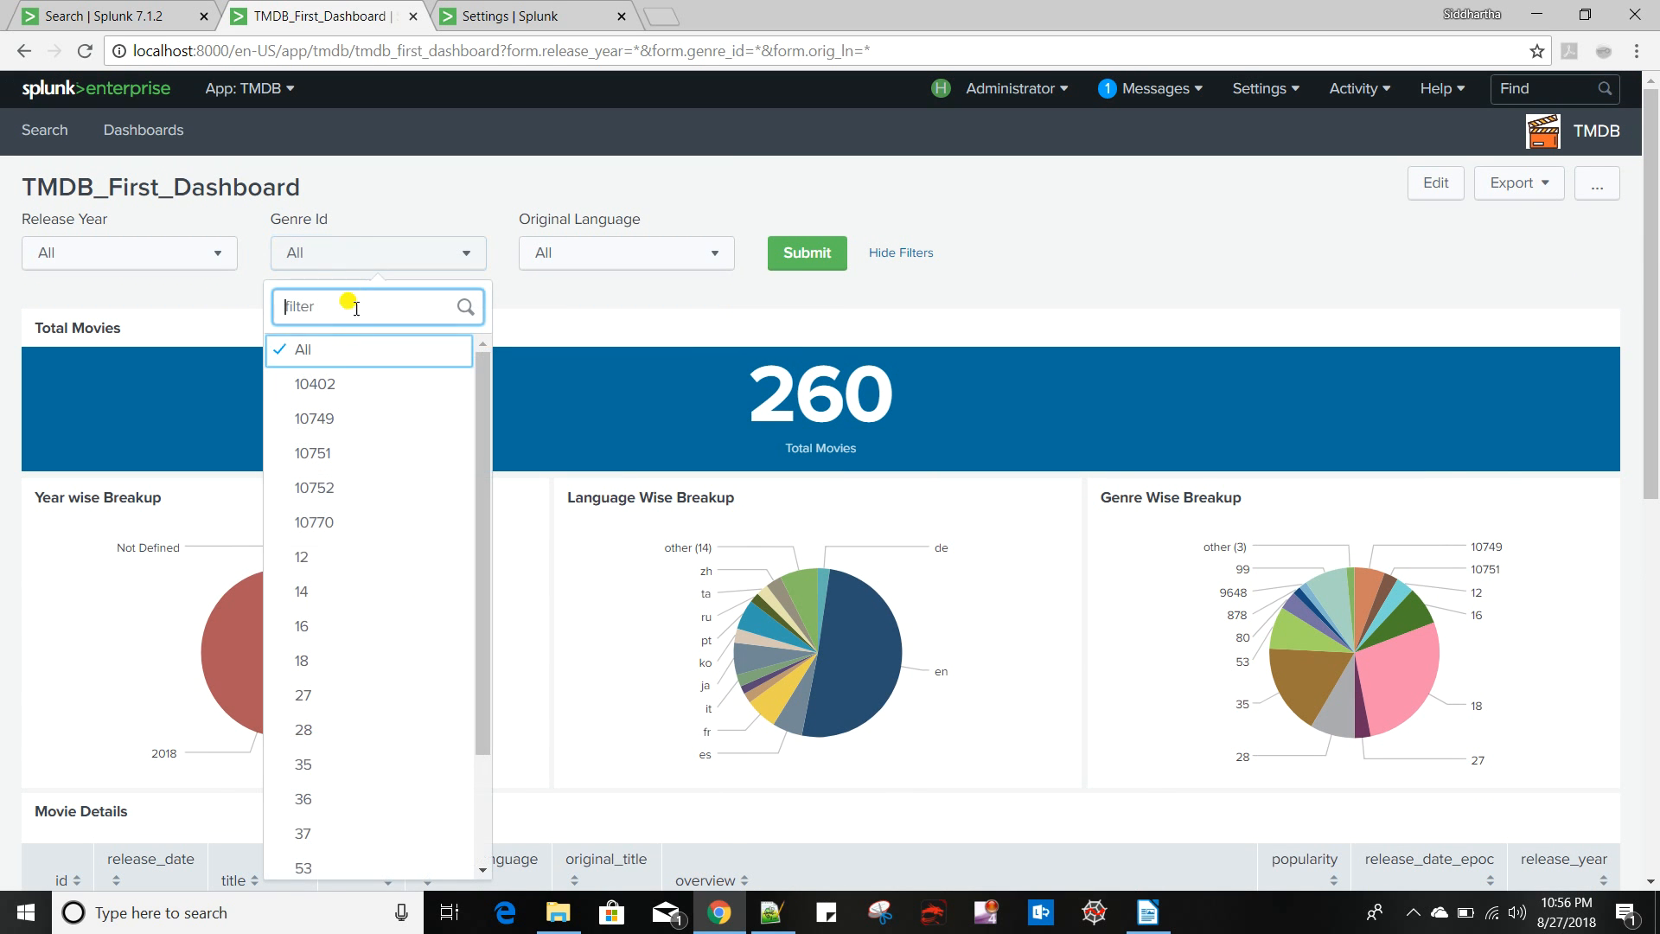
left_click(337, 393)
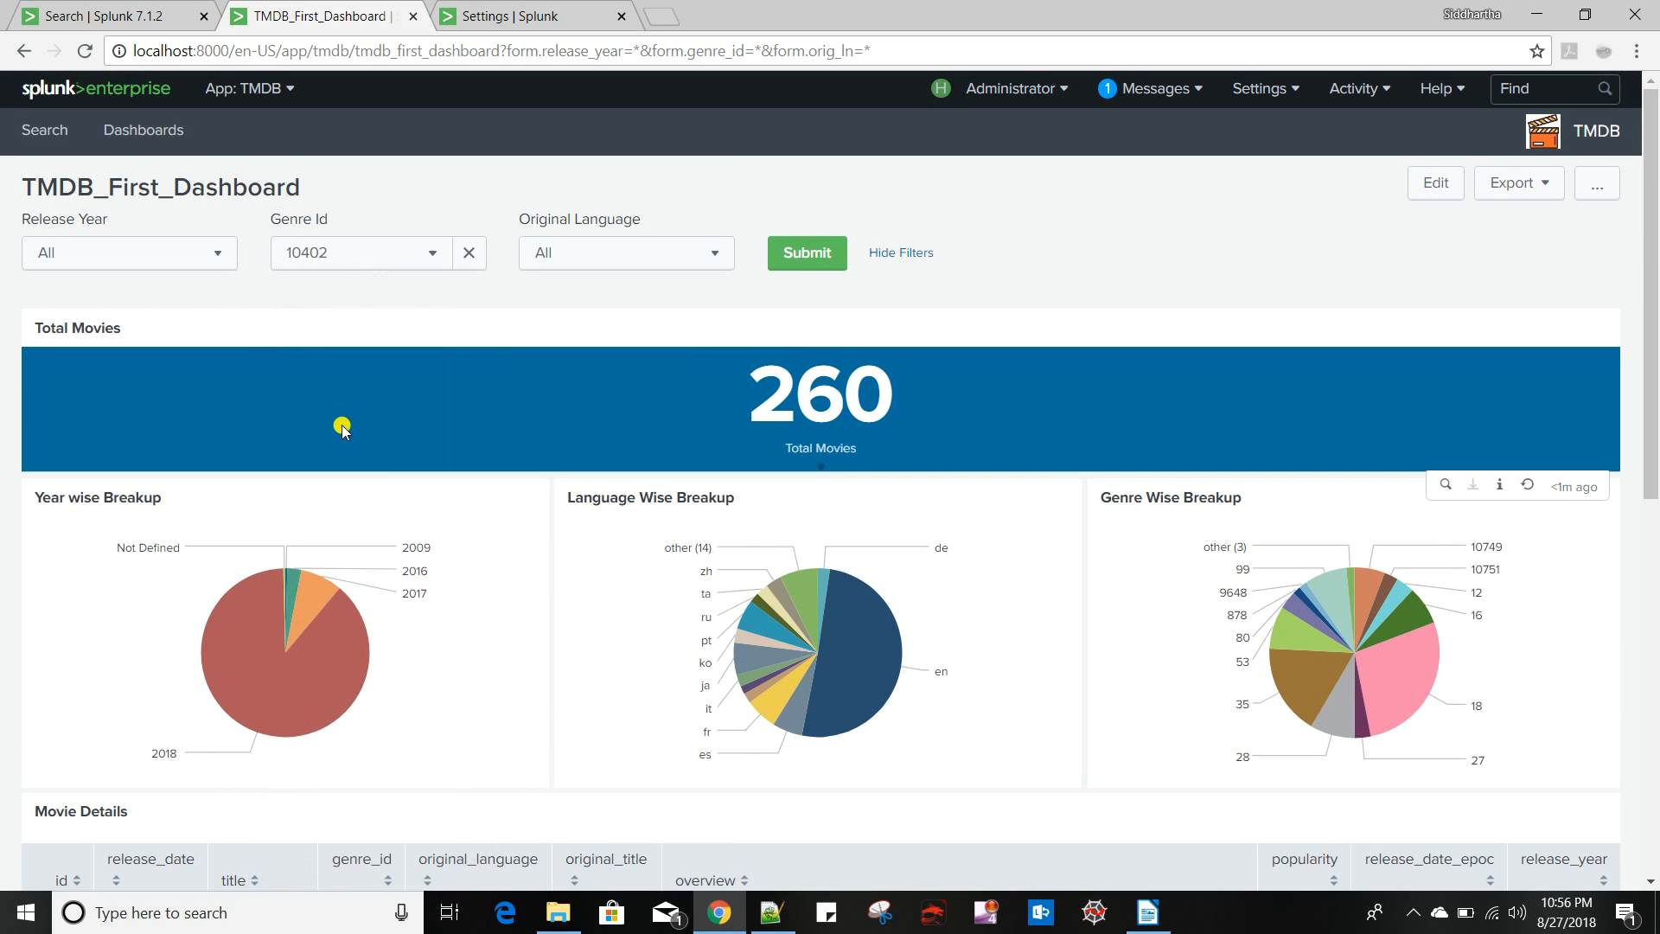
mouse_move(888, 648)
left_click(811, 254)
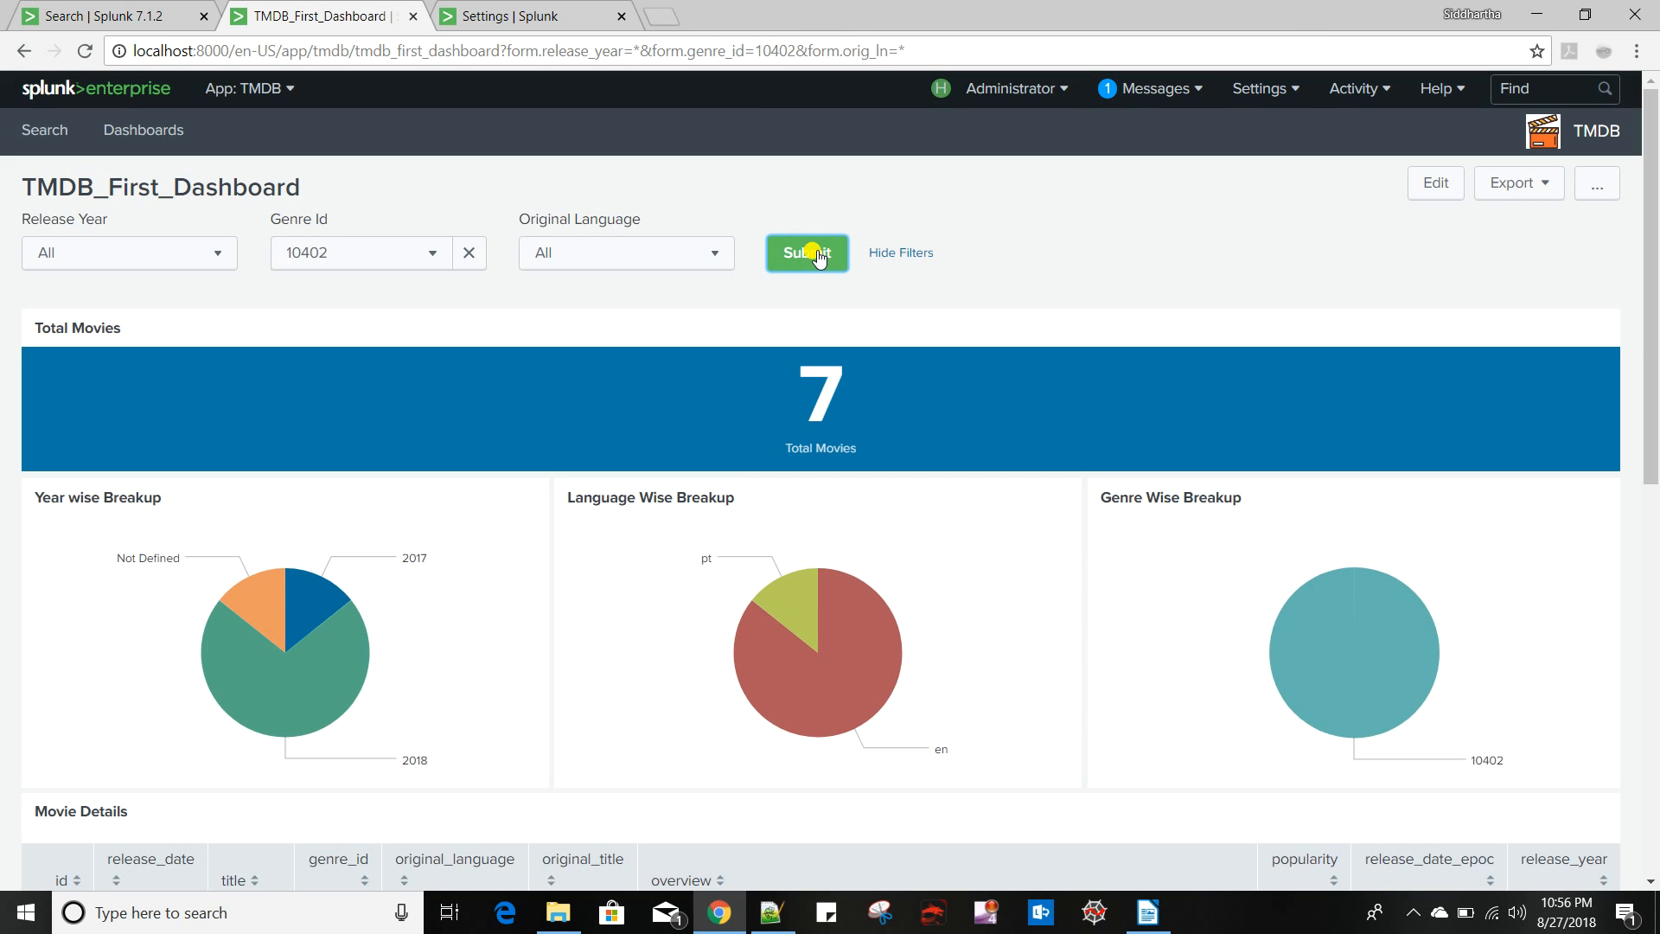
Clear the genre filter, submit Release Year 2018 with Genre Id 99, and check the resulting panels
left_click(469, 254)
left_click(122, 253)
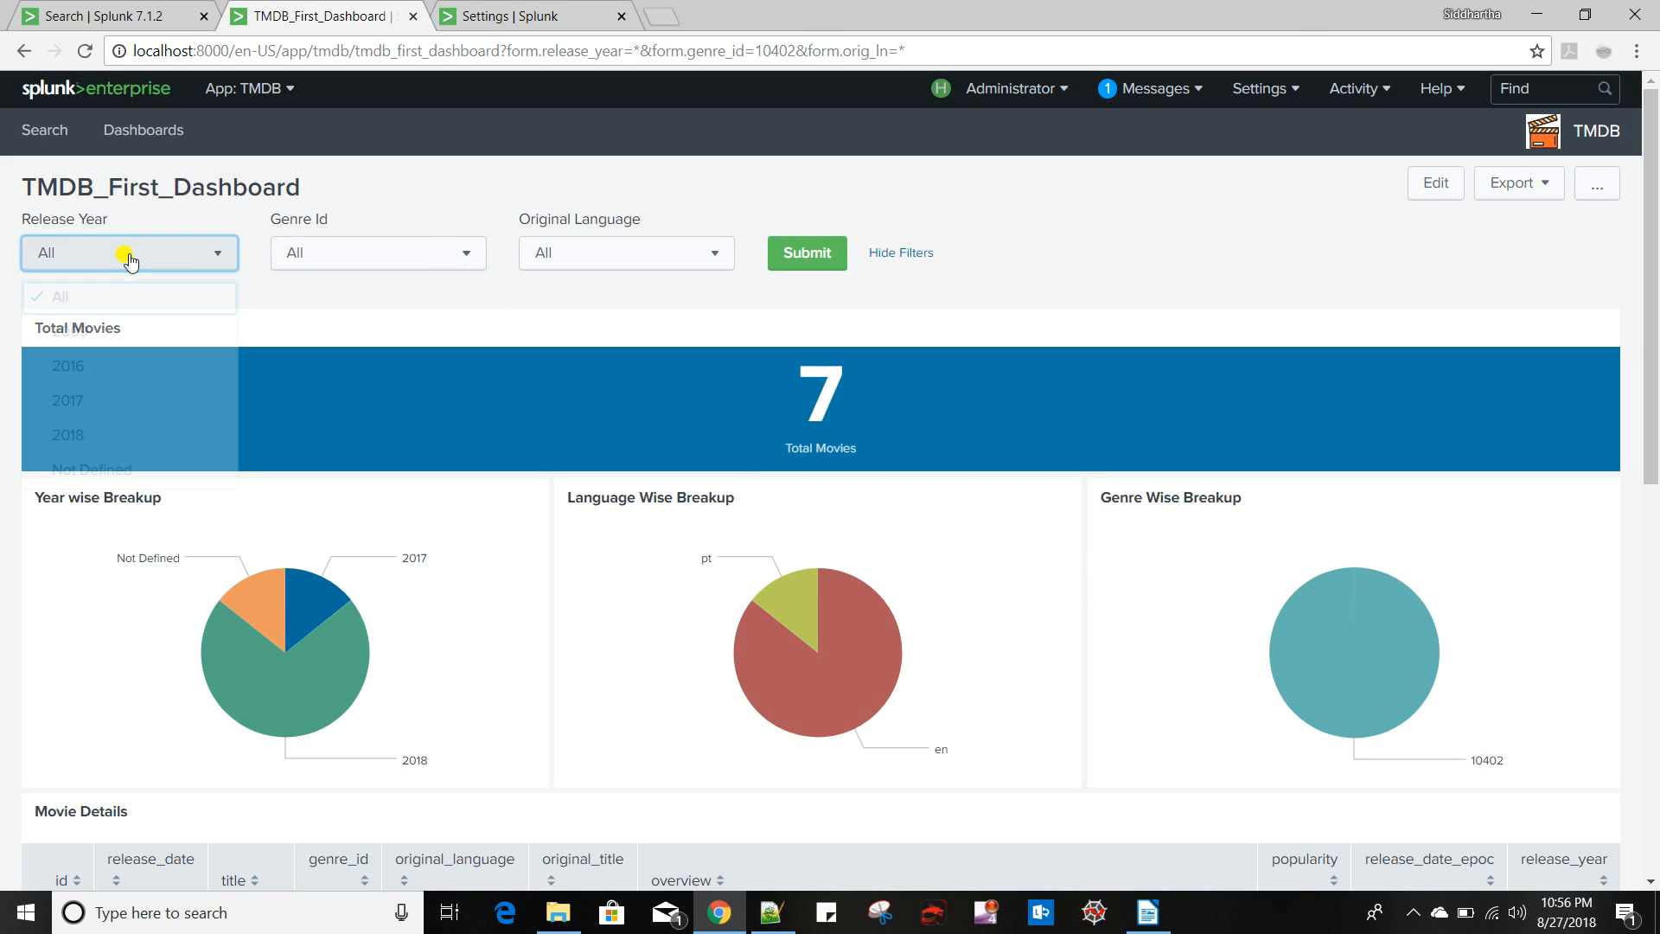
left_click(80, 437)
left_click(378, 255)
scroll(320, 506, "down", 3)
left_click(313, 864)
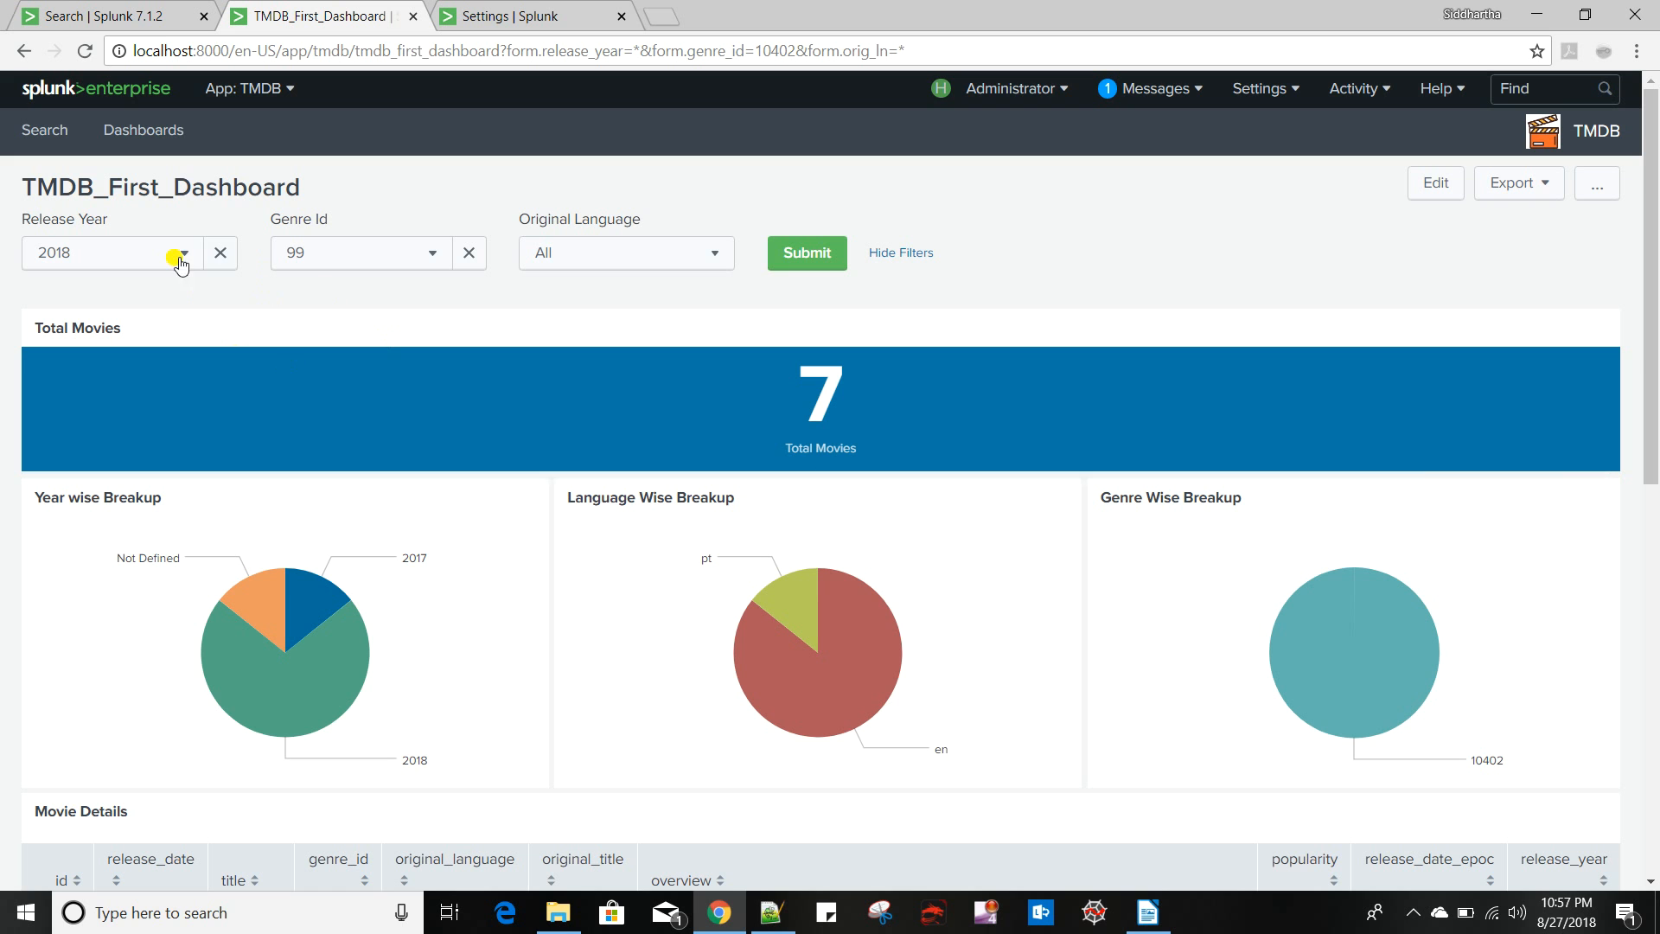
left_click(802, 261)
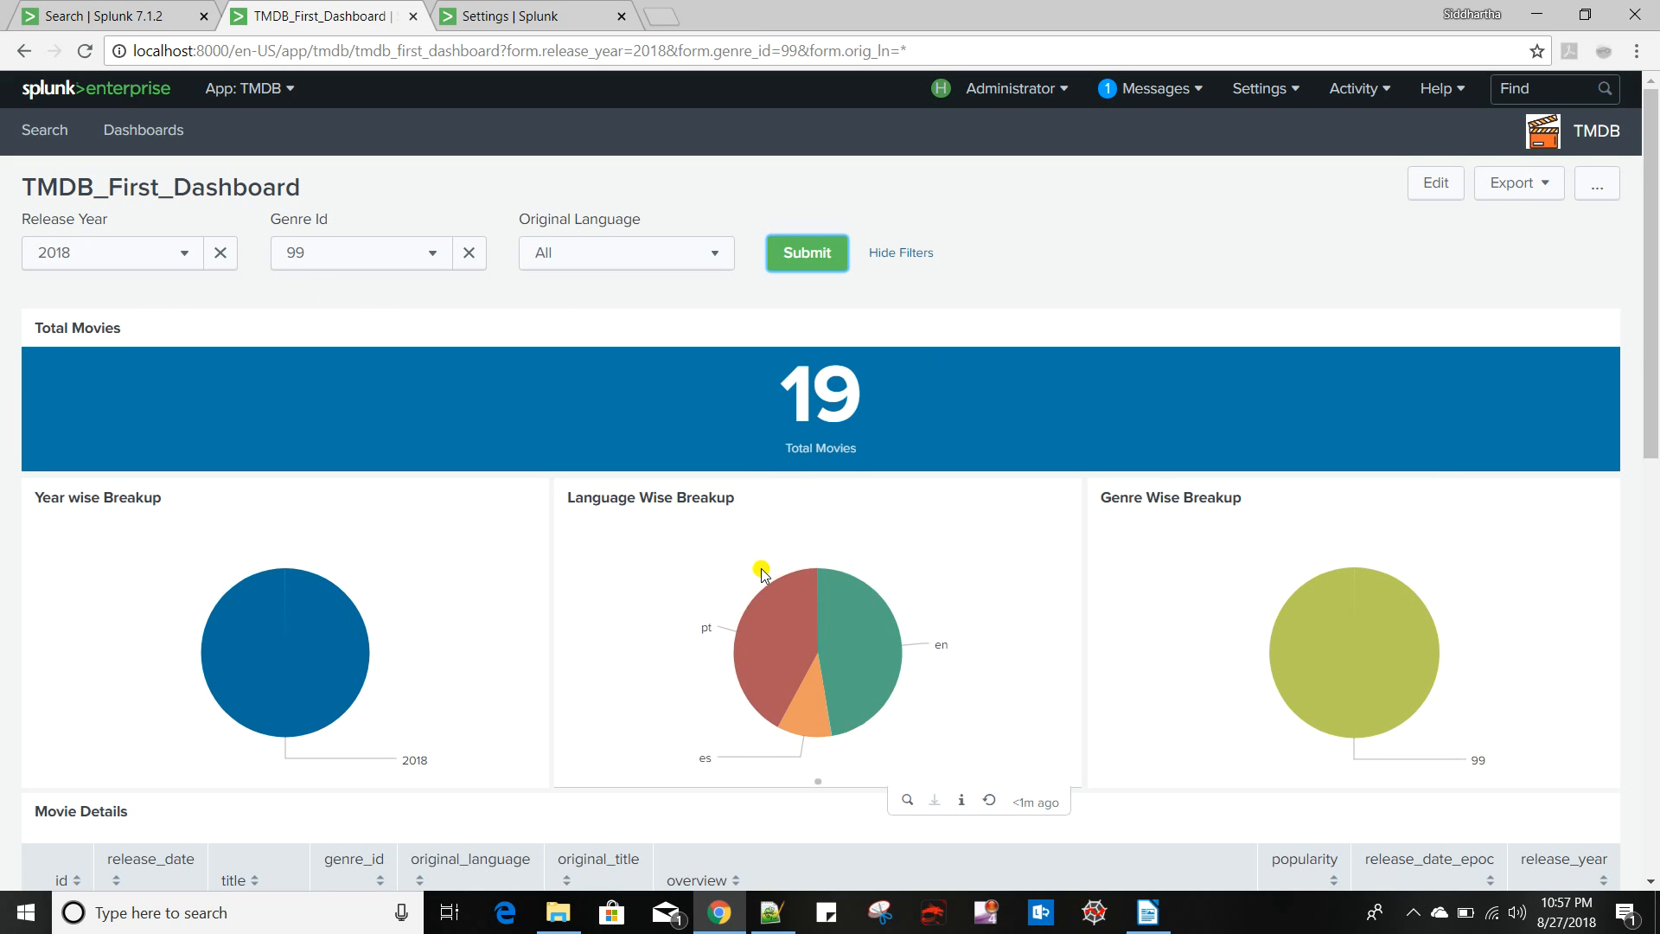
scroll(762, 574, "down", 5)
scroll(761, 566, "up", 5)
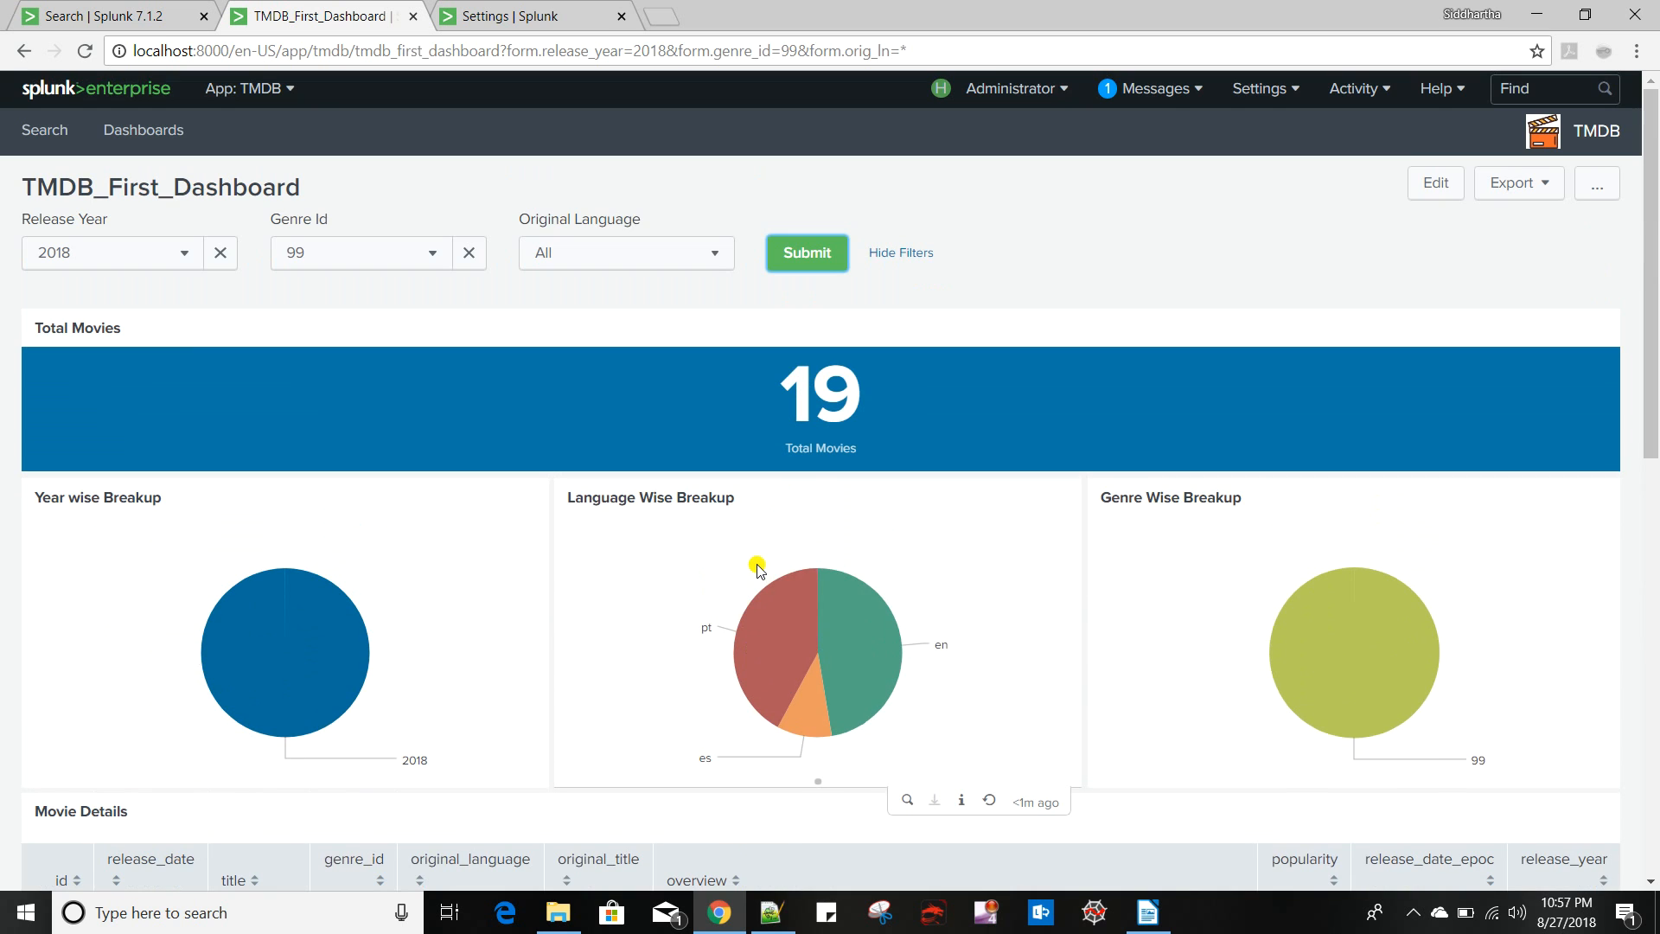